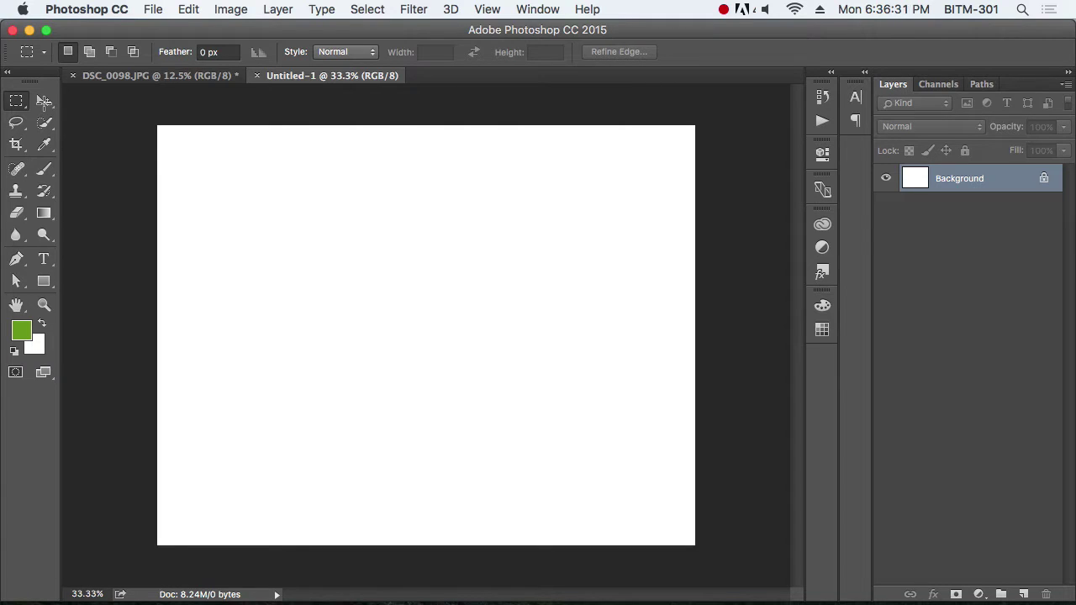
Step: Paste the event photo and add vertical guides at its left and right edges
key("ctrl+v")
left_click(44, 102)
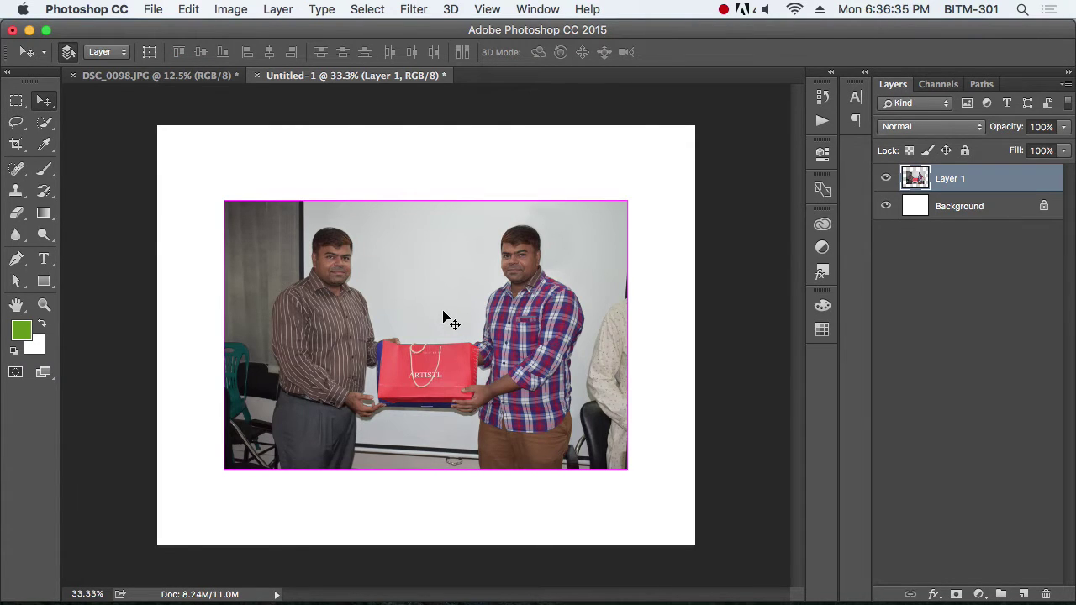
key("ctrl+r")
left_click_drag(72, 285, 232, 294)
left_click_drag(74, 298, 640, 326)
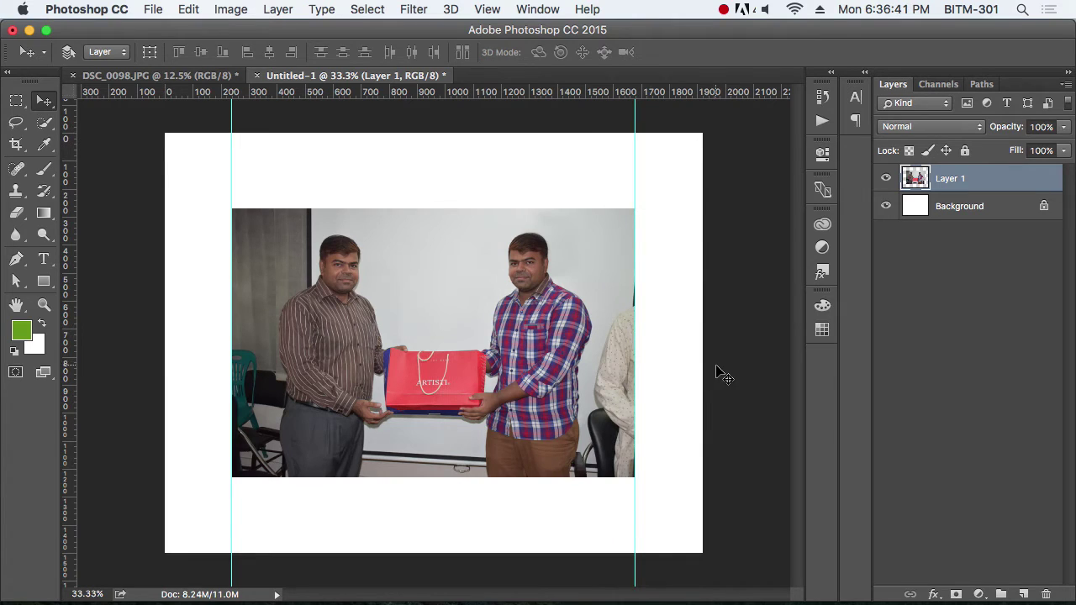
Step: Open the Canvas Size dialog, showing the current 1920 × 1500 pixel canvas
key("super+Tab")
left_click(238, 8)
left_click(487, 211)
left_click(233, 9)
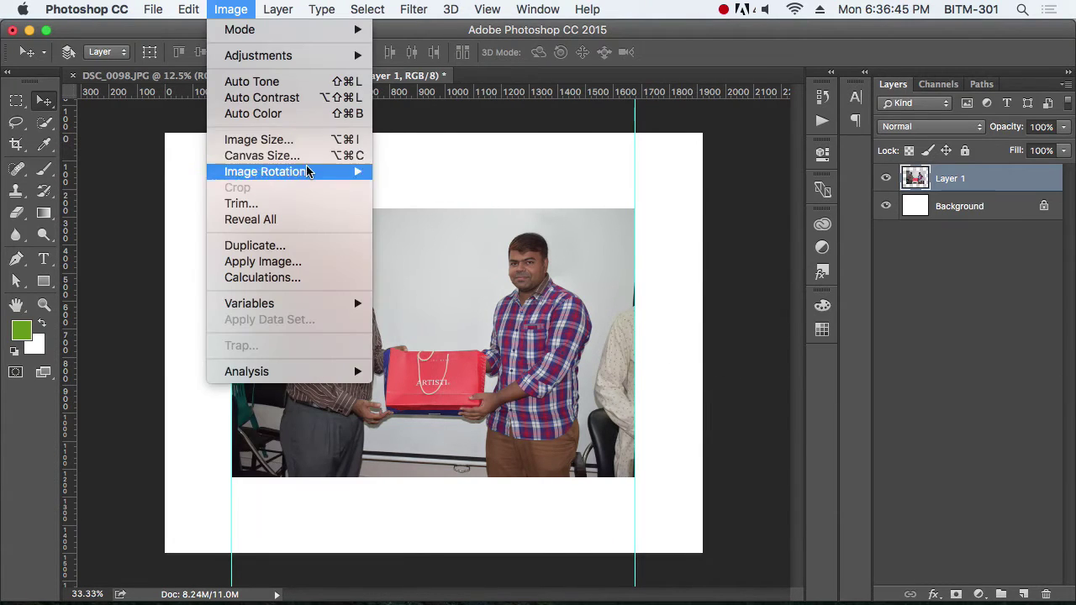
left_click(269, 155)
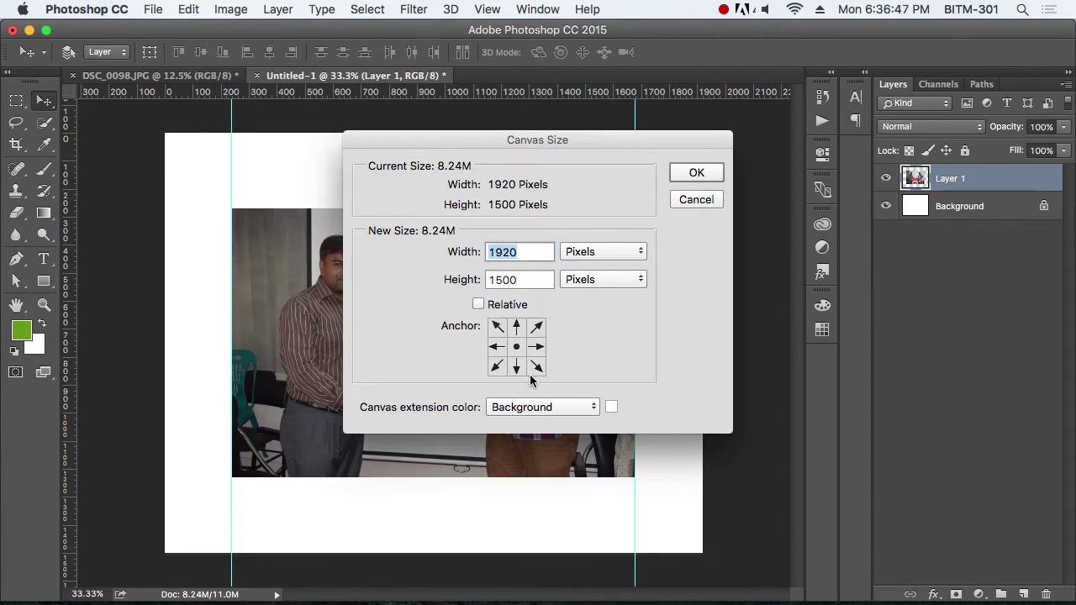
Step: Anchor bottom-centre, raise canvas height to 2500 px, and drag a photo copy upward
left_click(516, 367)
left_click_drag(493, 283, 511, 283)
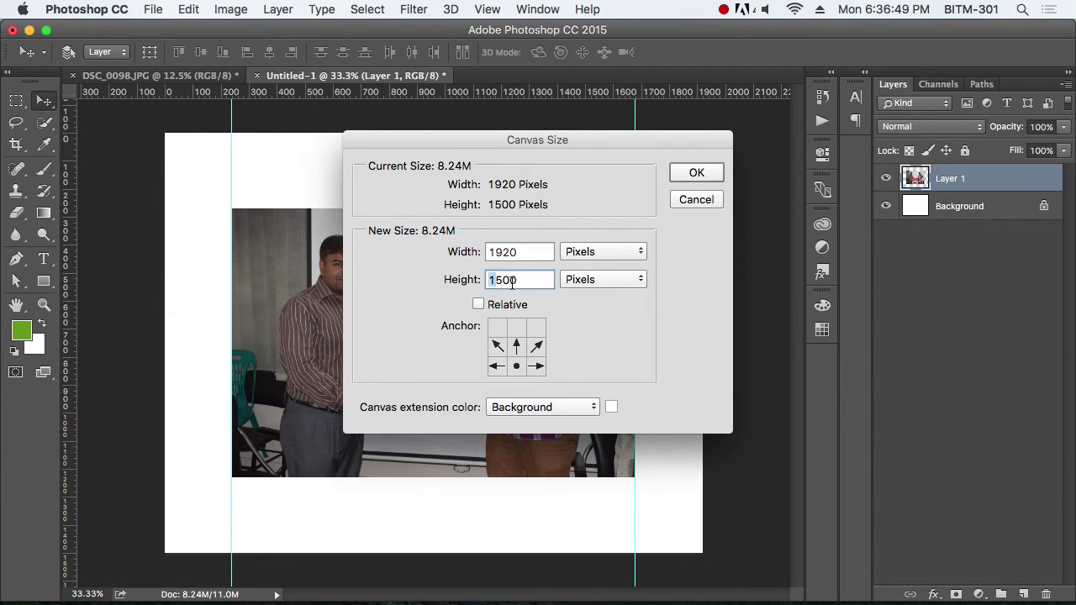
type("2")
left_click(696, 172)
left_click(499, 303, "alt")
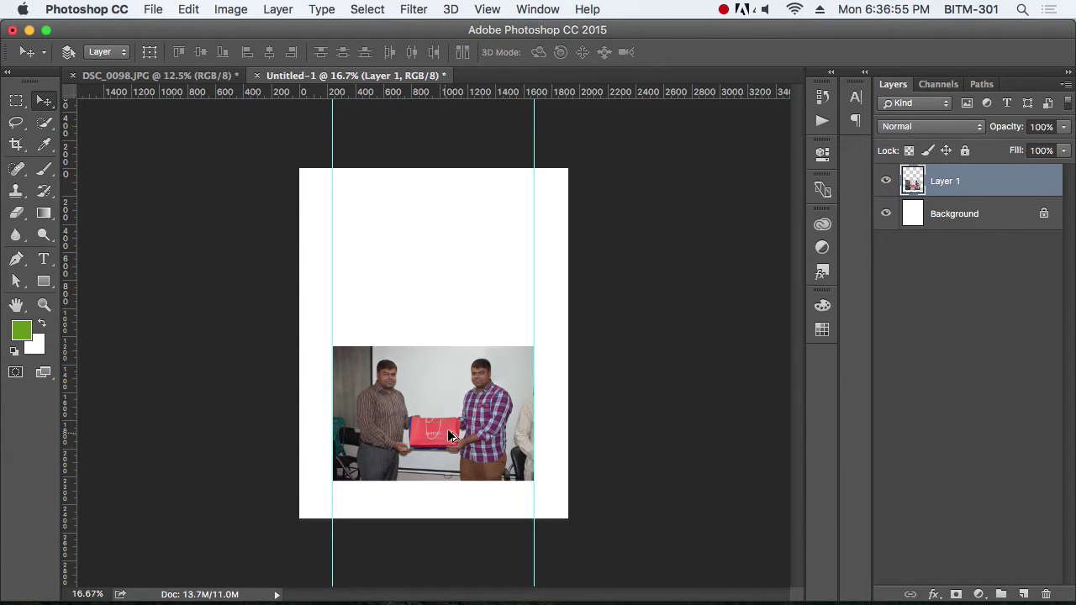
left_click_drag(456, 307, 456, 148, "alt")
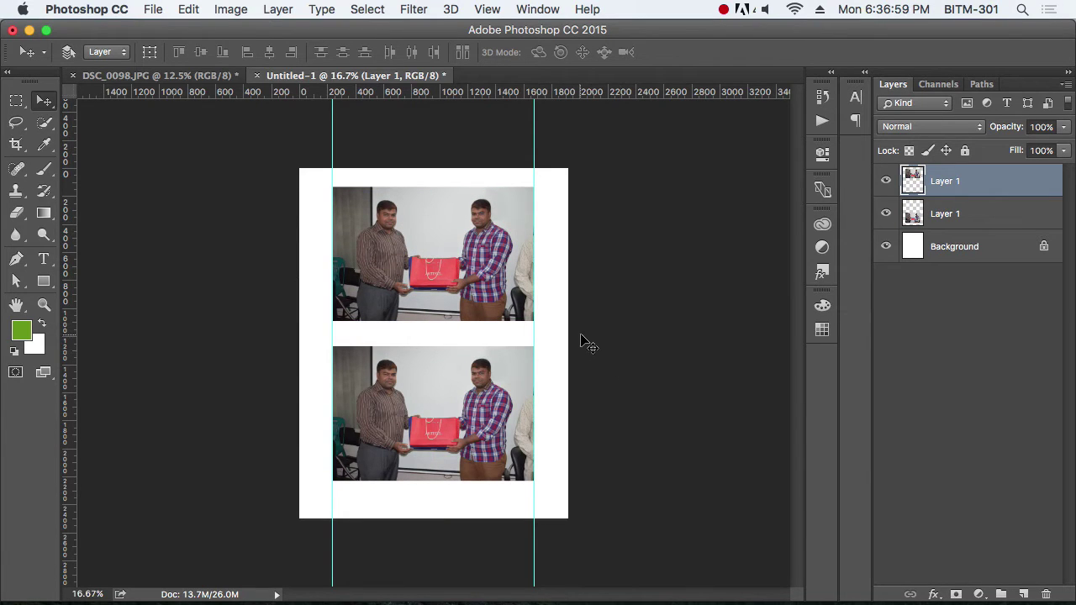
Step: Select the original photo layer and toggle the top copy's visibility to compare both copies
left_click(1019, 204)
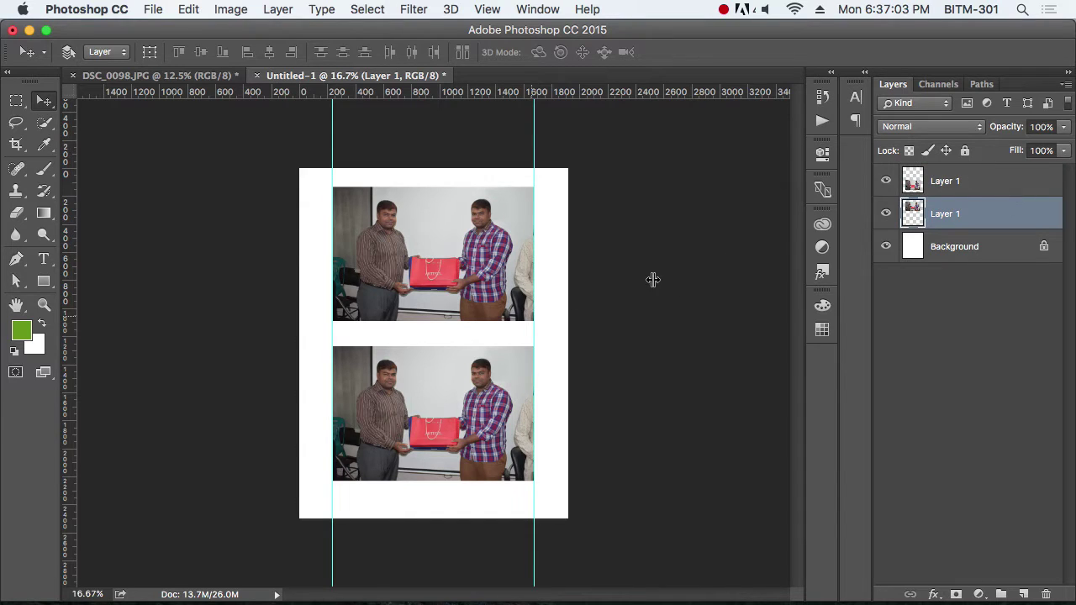
left_click(887, 182)
left_click(887, 182)
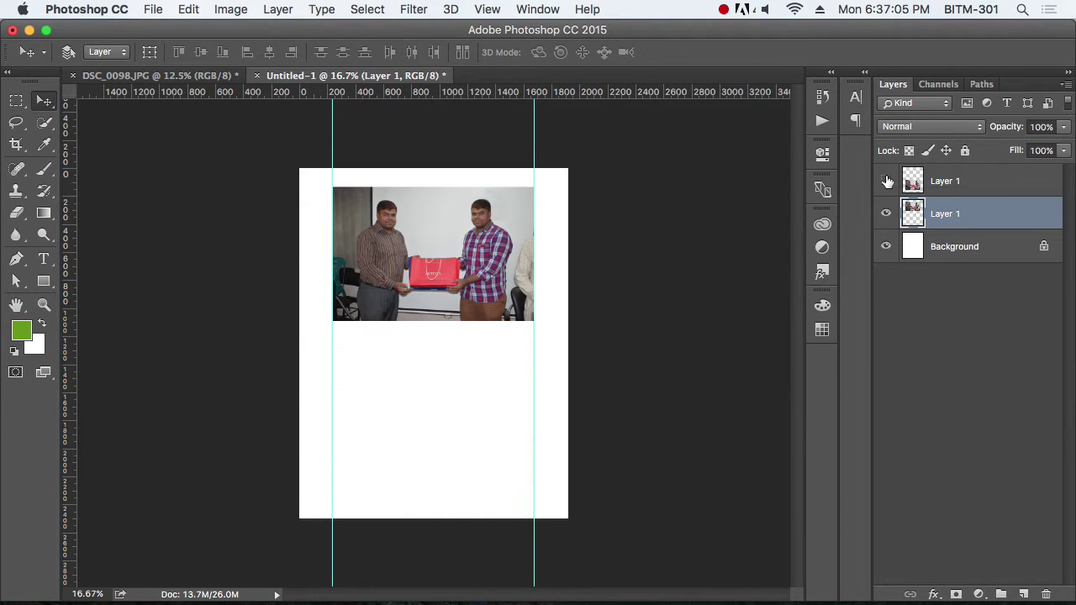
key("alt+bracketright")
left_click(887, 182)
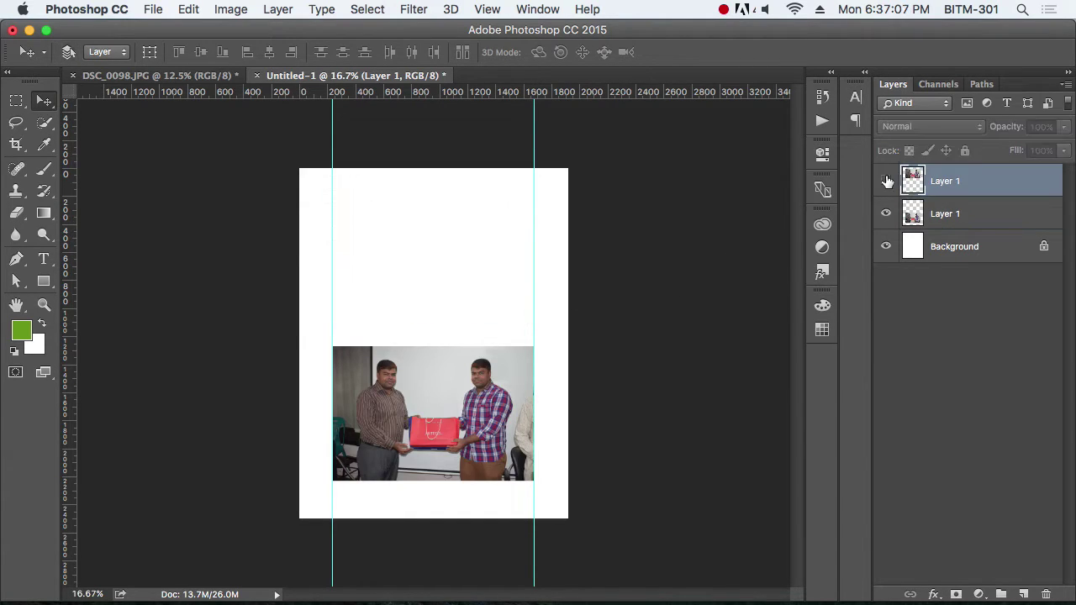
left_click(487, 255)
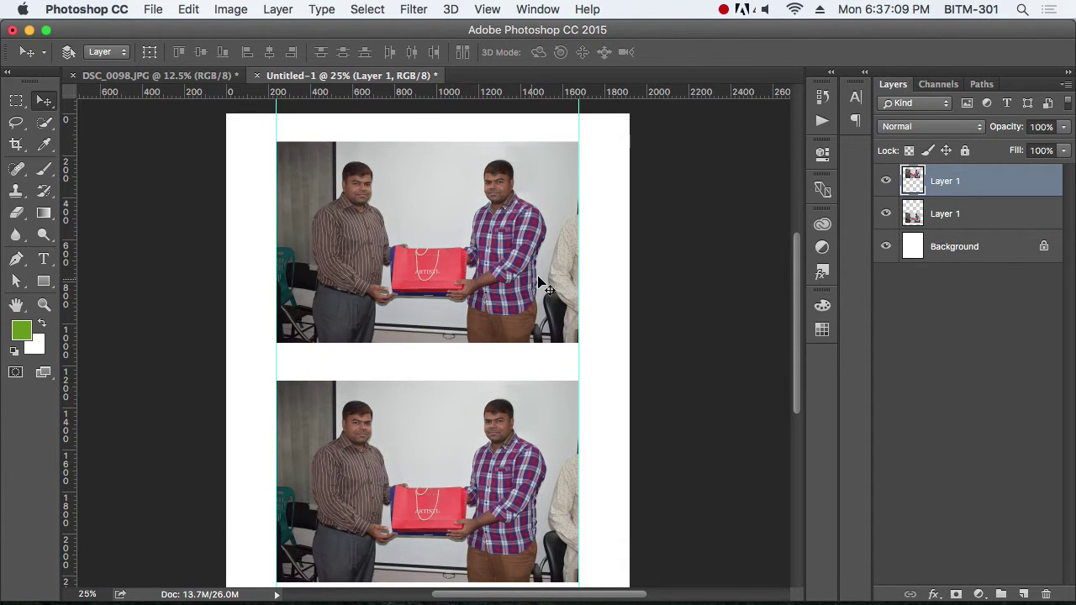
Step: Convert the top photo layer to a smart object and test the smart-object layer filter
right_click(947, 183)
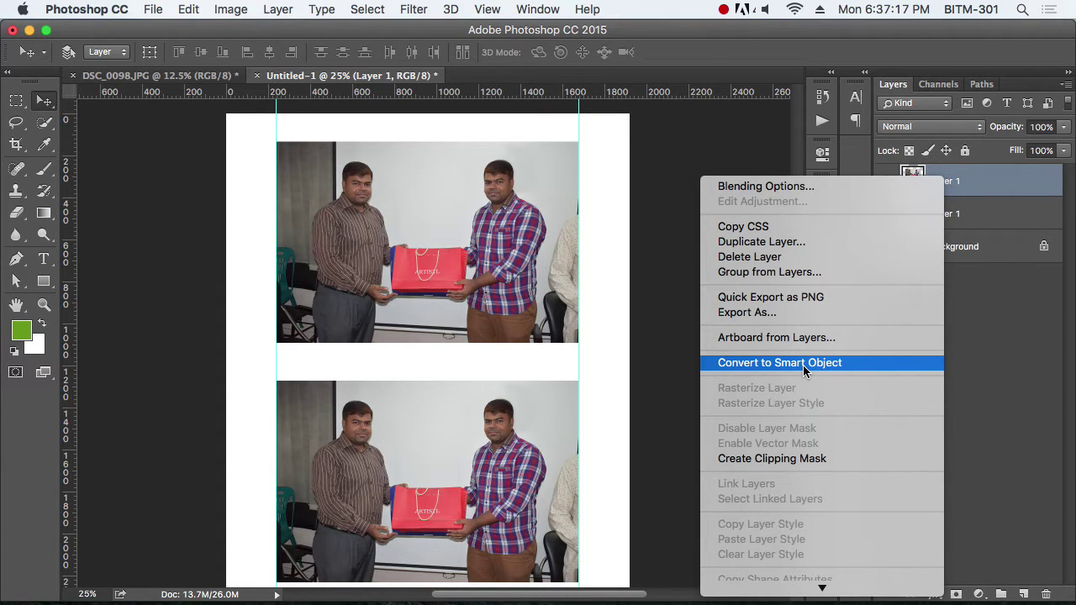
left_click(803, 365)
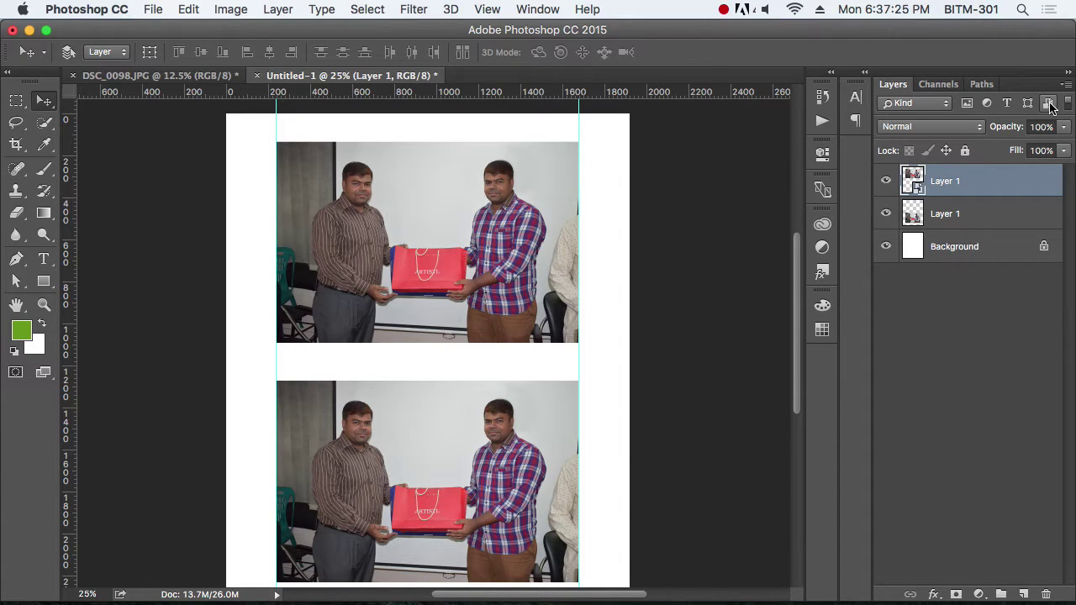
left_click(1049, 104)
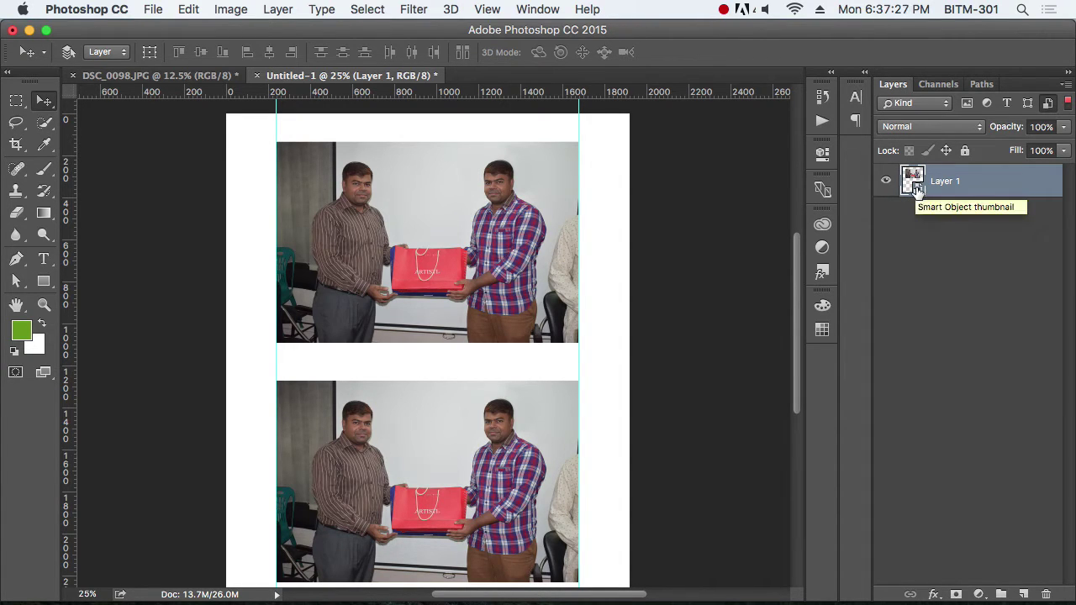
left_click(1047, 102)
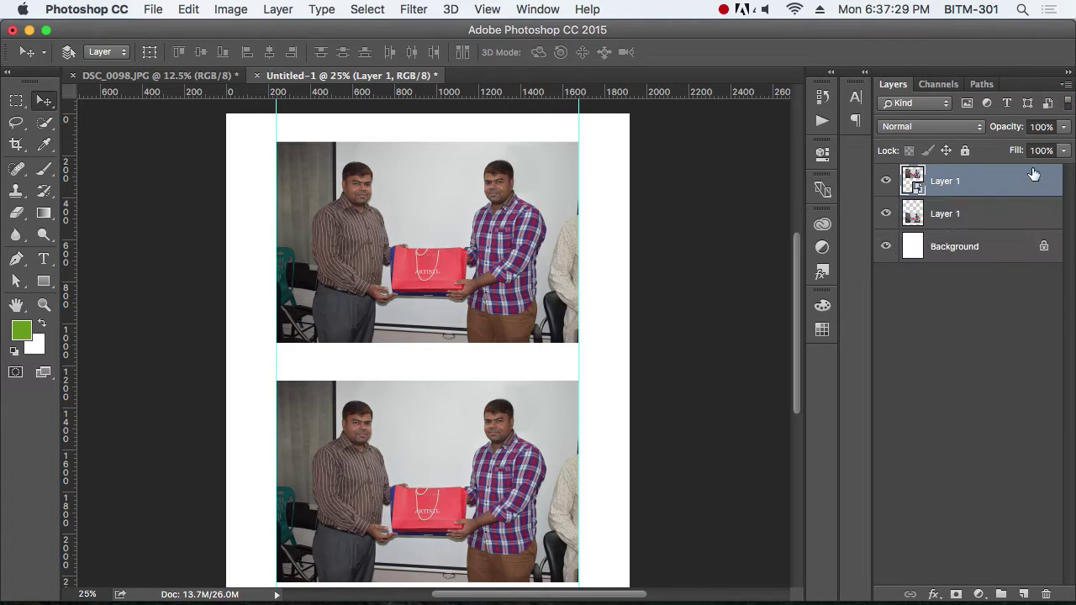
Step: Check the smart object's visibility and select both photo layers for Free Transform
left_click(886, 182)
left_click(959, 217, "shift")
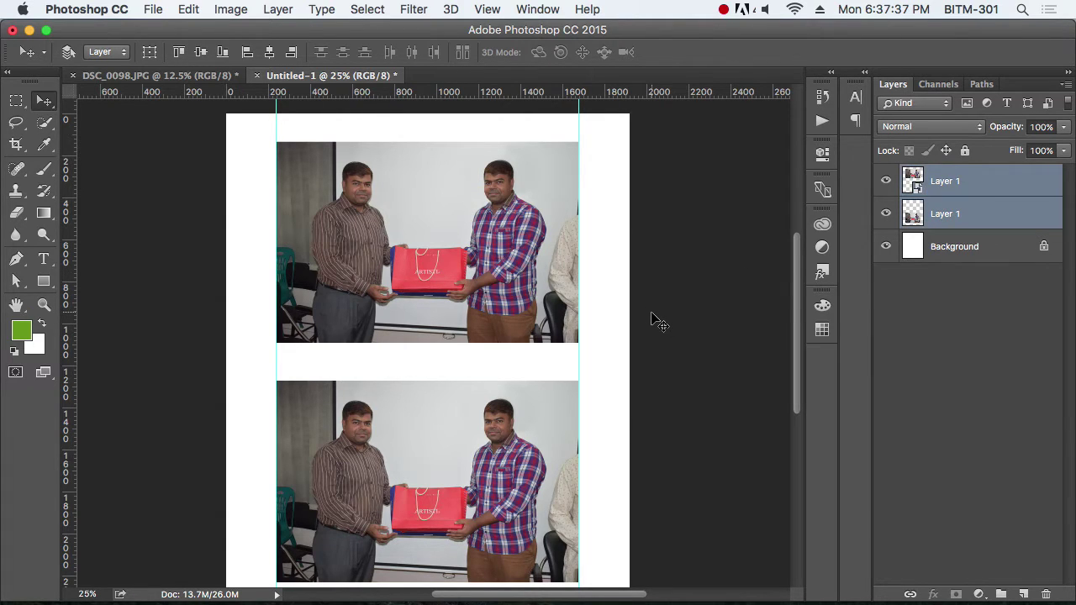
key("super+t")
Step: Shrink both photos to a tiny size with Free Transform
left_click(447, 294, "alt")
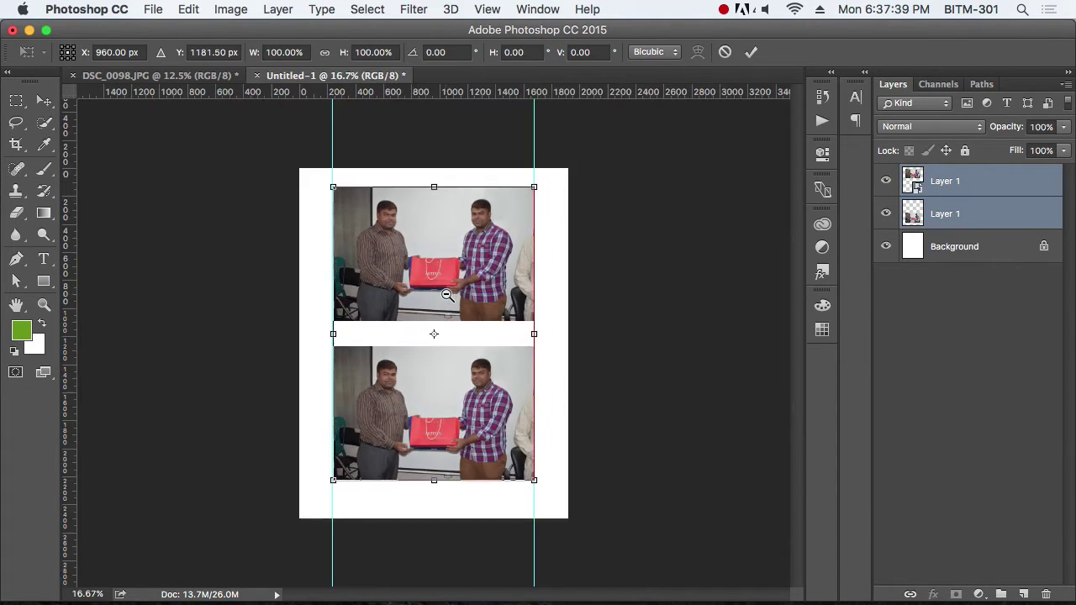
left_click_drag(534, 475, 316, 230)
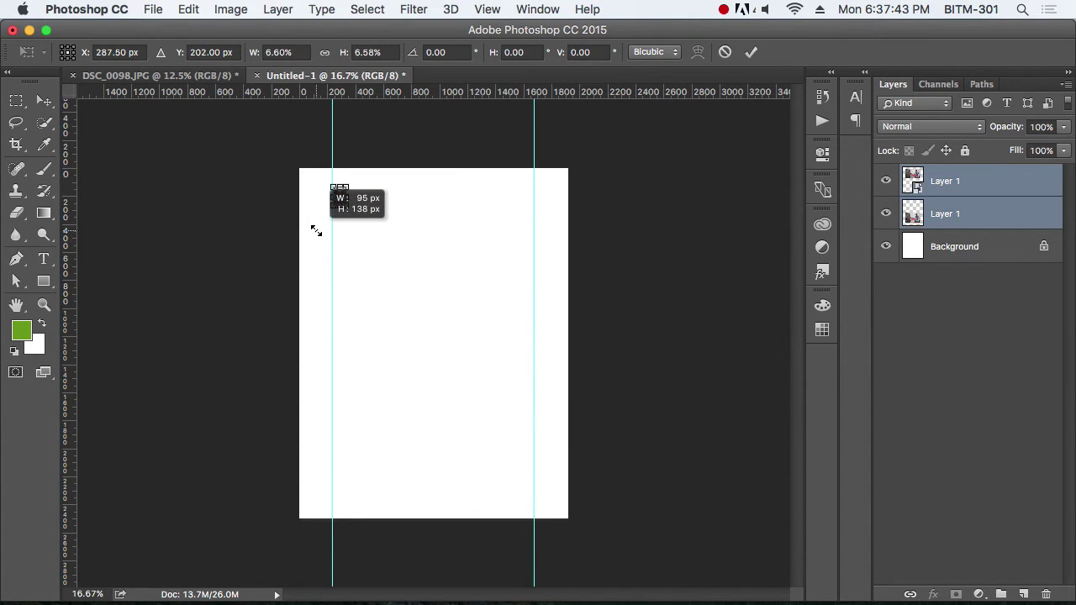
key("Return")
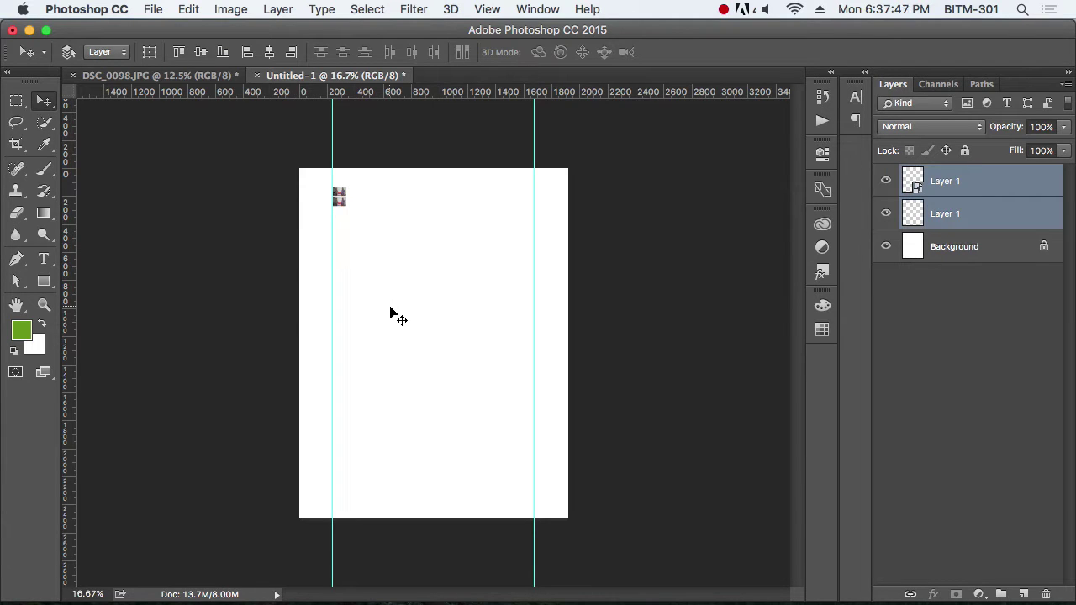
Step: Scale both photos back up to full width and zoom in to compare quality
key("ctrl+t")
left_click_drag(355, 211, 562, 465)
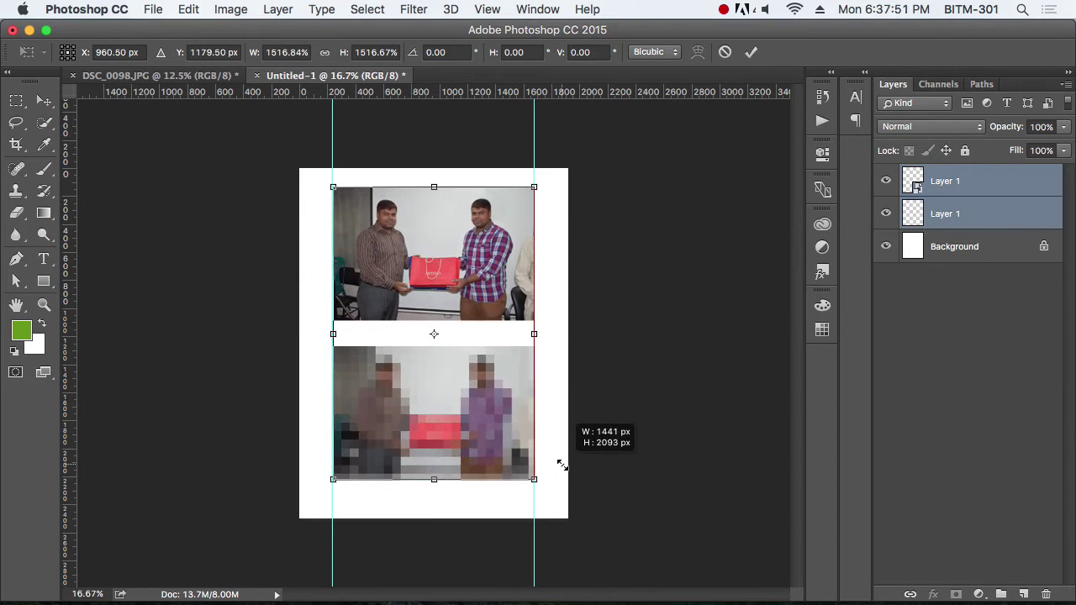
key("Return")
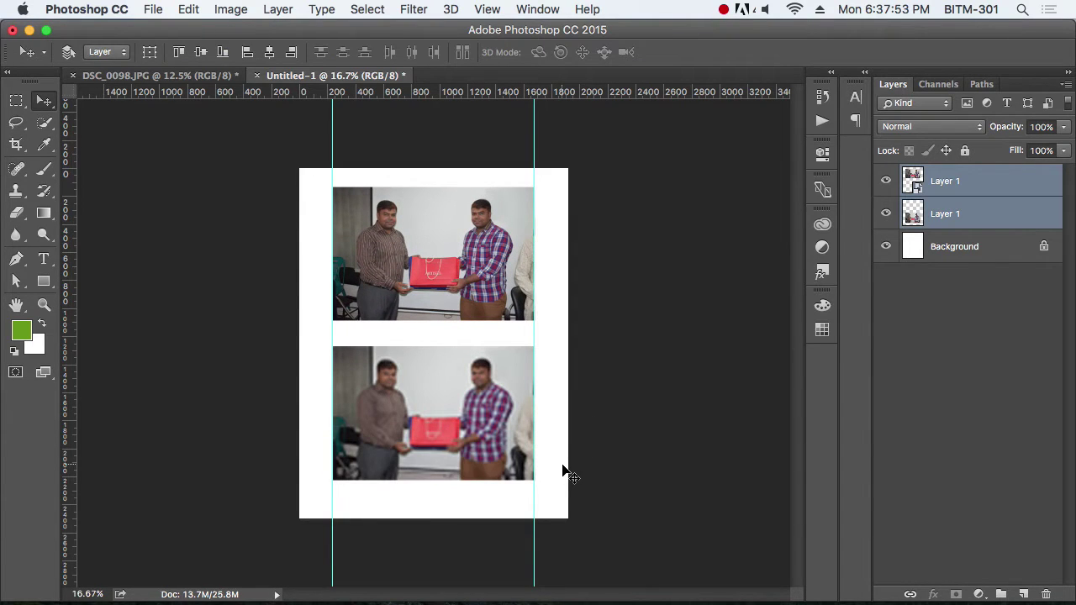
key("ctrl+1")
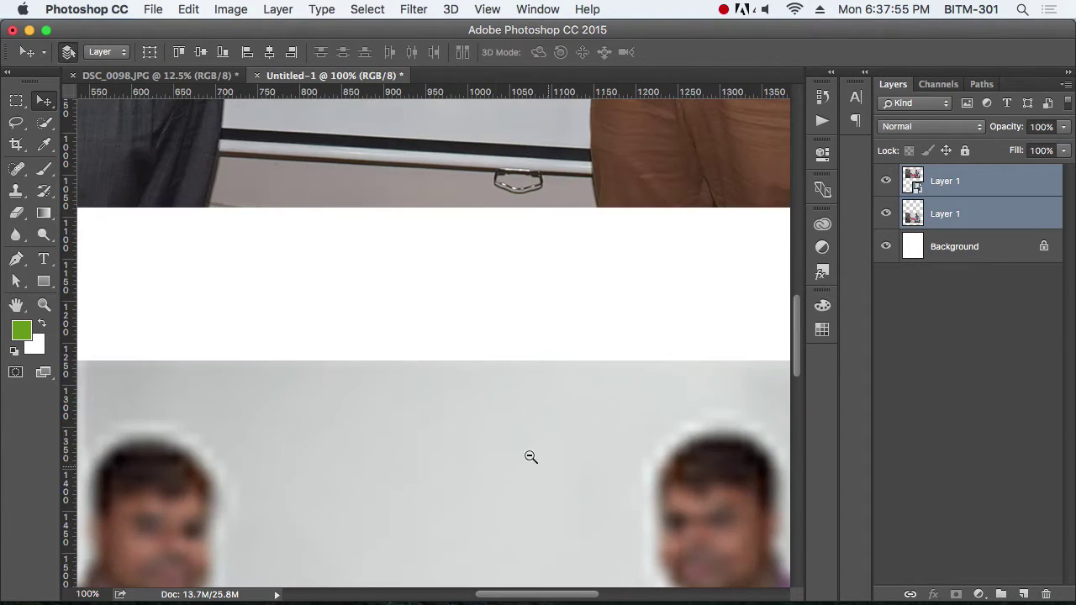
key("ctrl+minus")
left_click(484, 432, "alt")
scroll(495, 309, "down", 2)
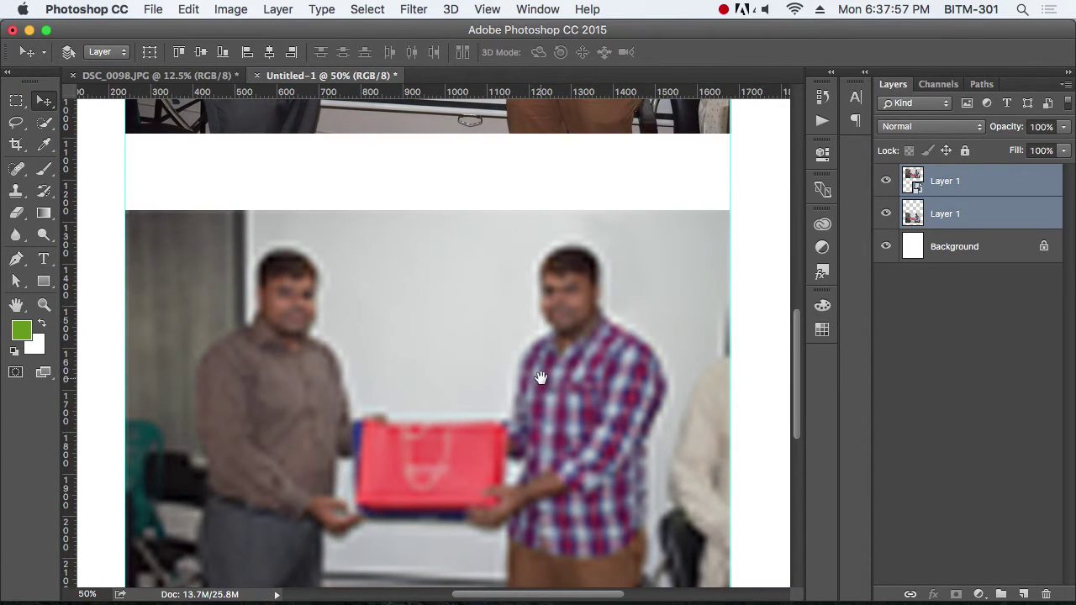
left_click_drag(543, 374, 568, 507)
scroll(568, 507, "up", 5)
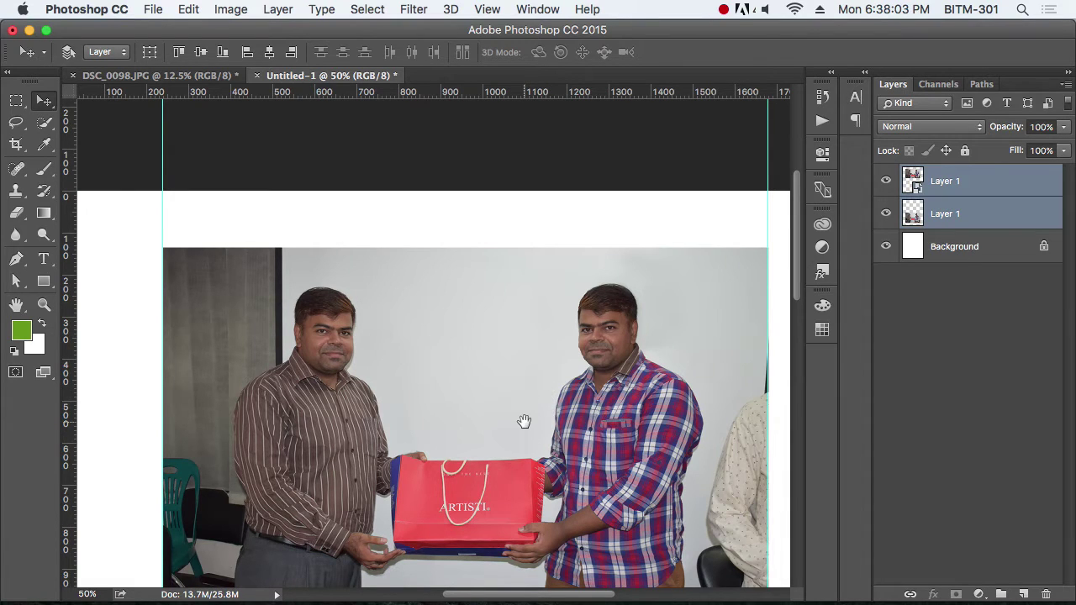
scroll(523, 421, "down", 6)
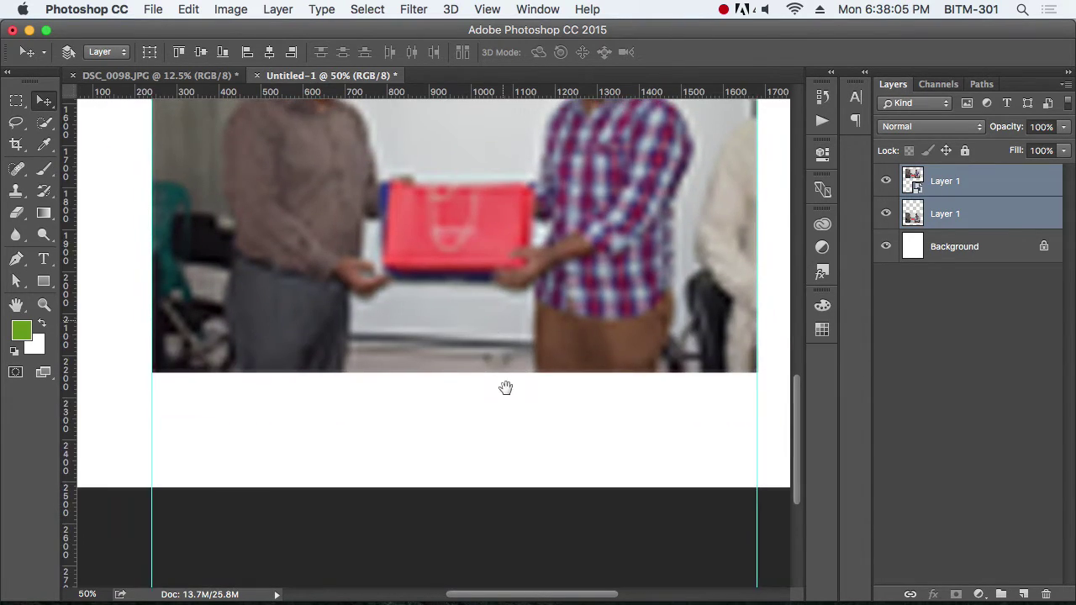
scroll(512, 429, "up", 3)
scroll(529, 456, "down", 2)
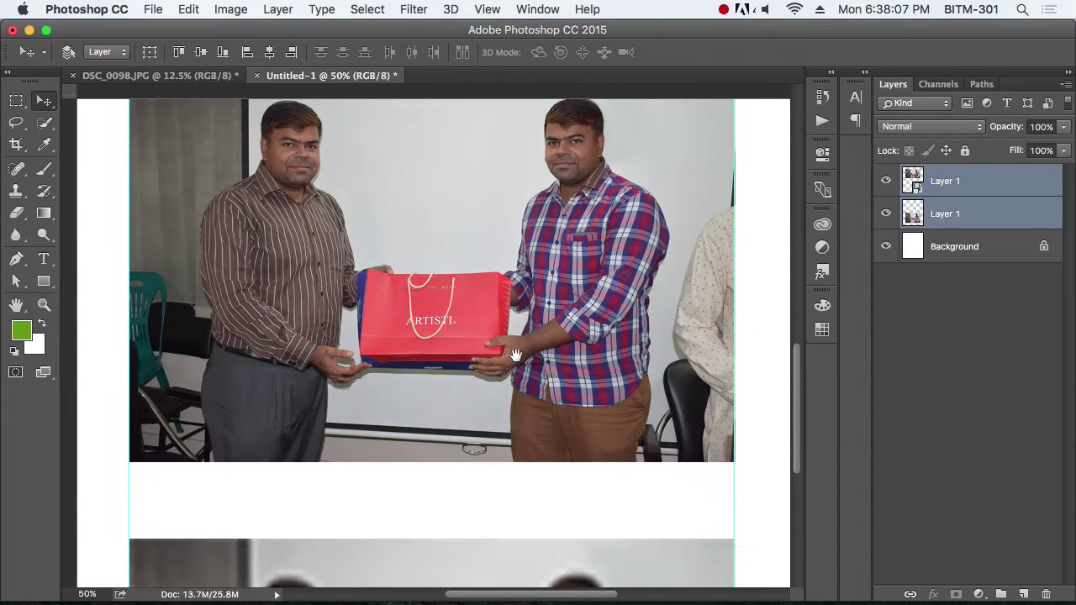
scroll(521, 379, "up", 5)
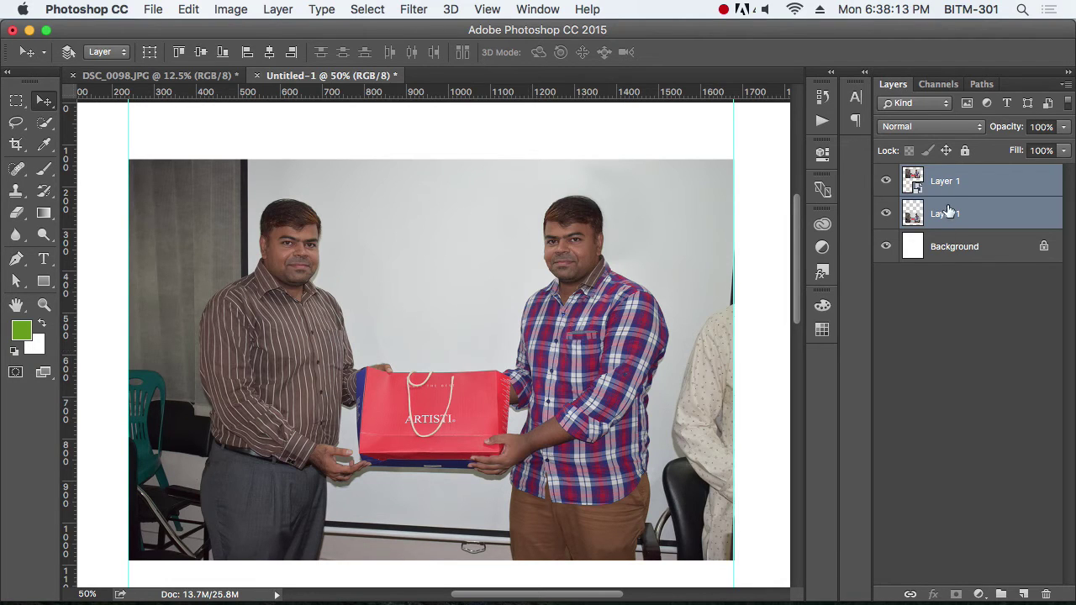
left_click(945, 182)
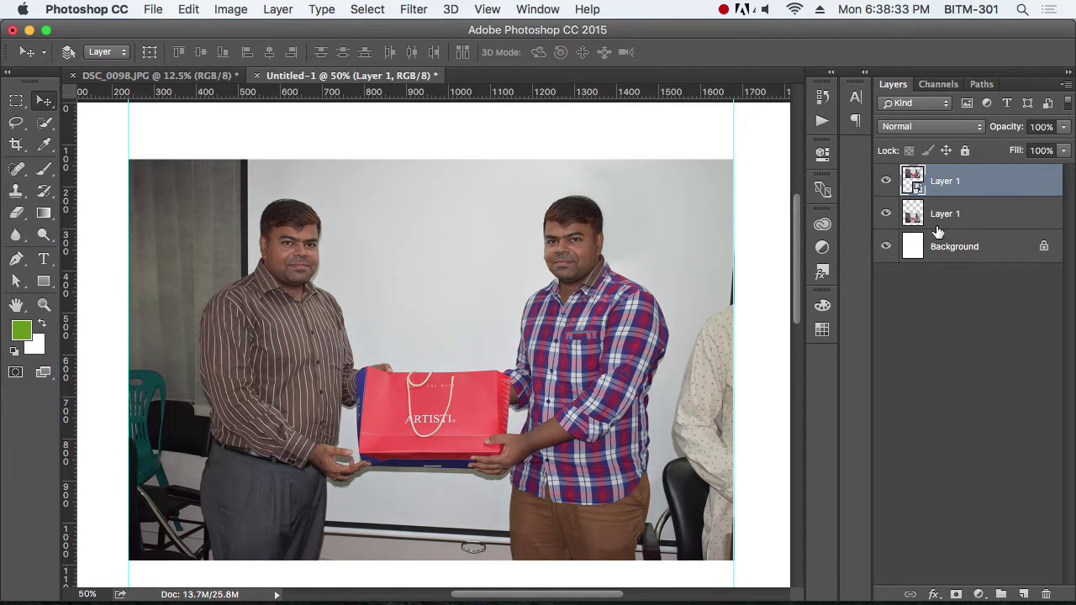
double_click(915, 187)
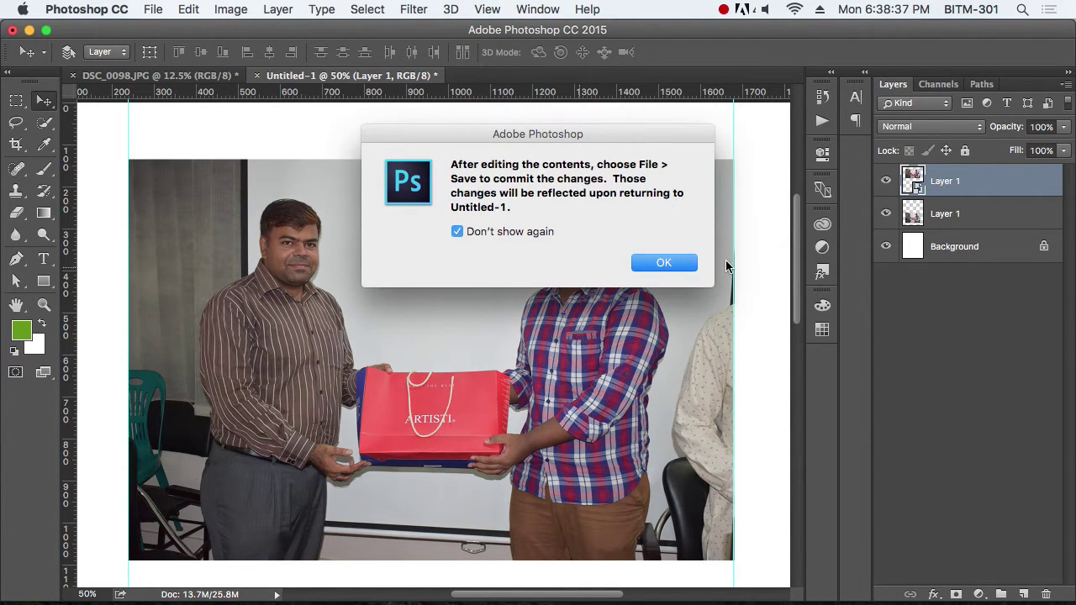
left_click(664, 263)
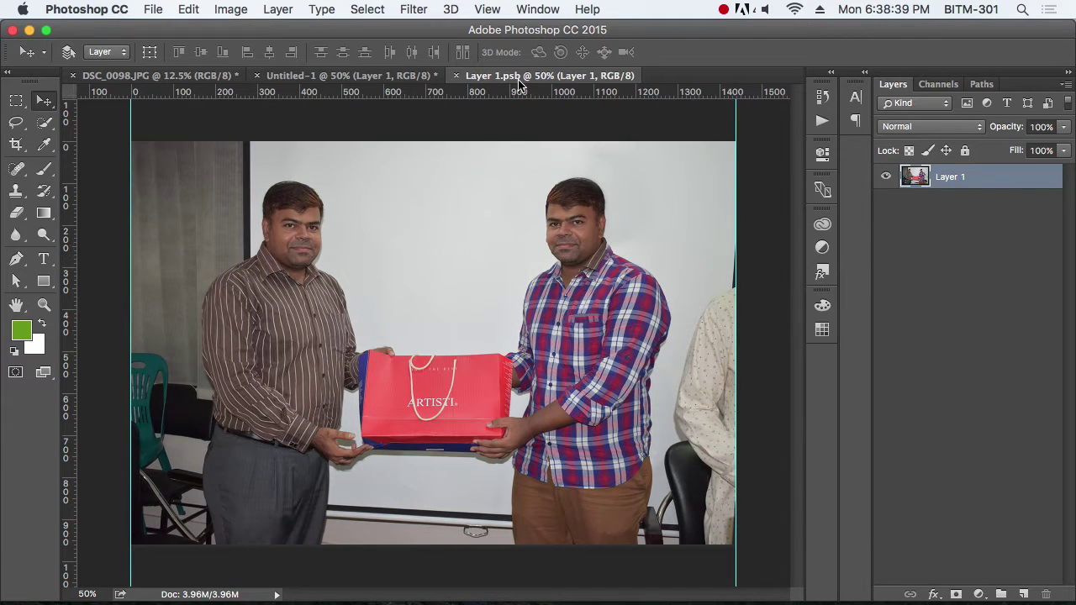
left_click(341, 75)
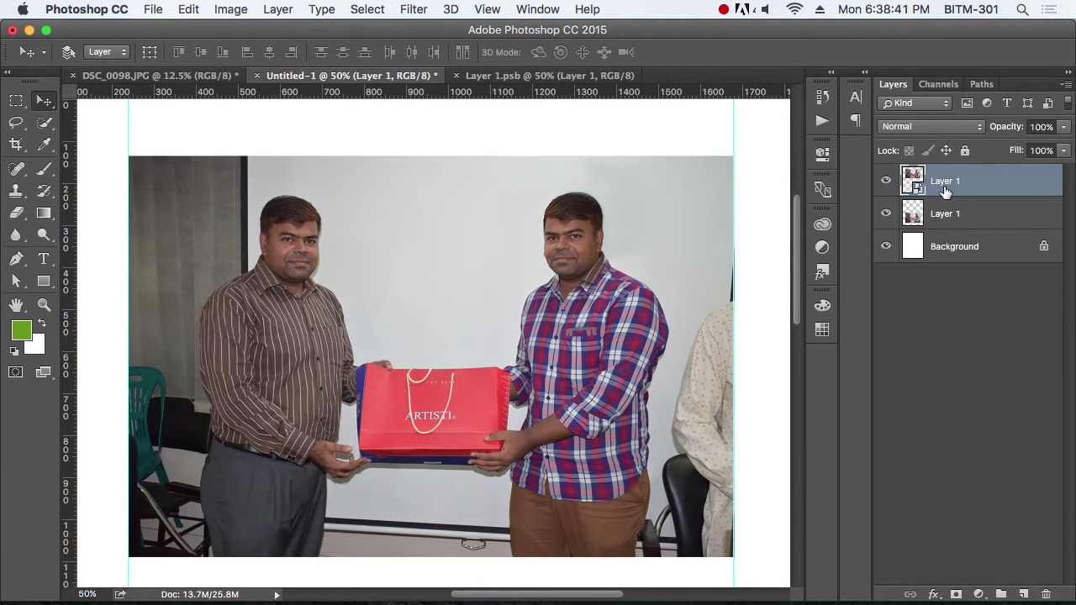
left_click(523, 77)
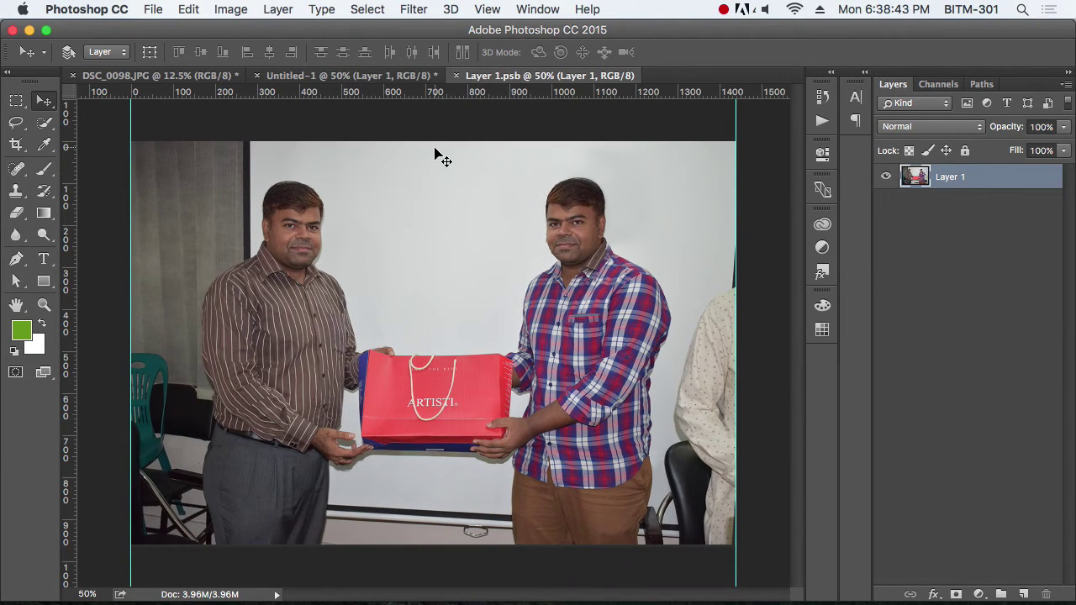
key("super+minus")
key("super+minus")
key("super+plus")
key("super+plus")
key("m")
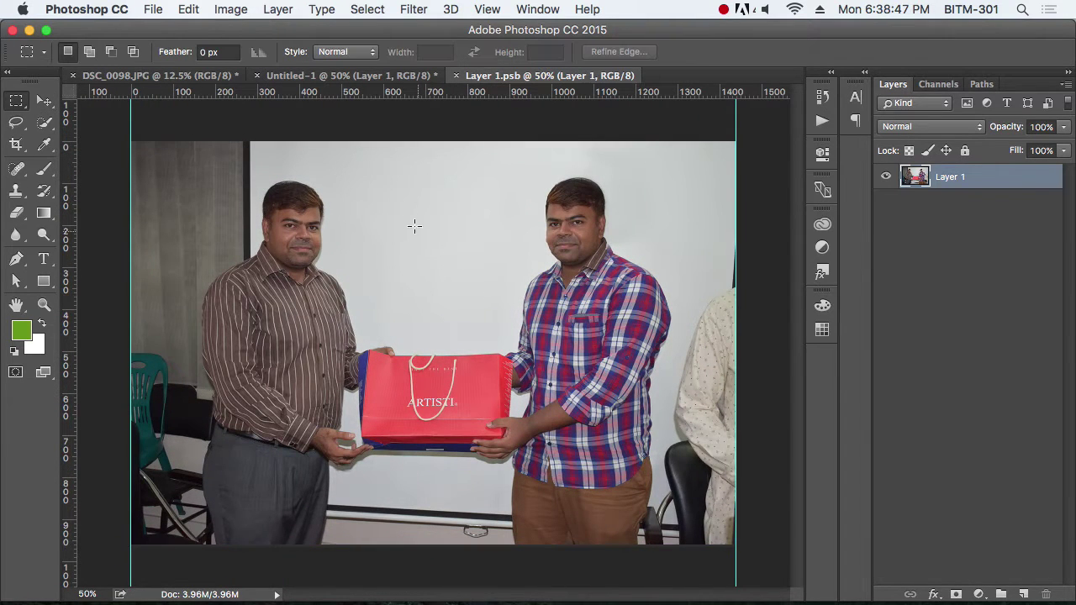
Step: Draw a yellow-filled rectangle on the wall above the gift bag, then close Properties
left_click(44, 281)
left_click_drag(403, 184, 488, 320)
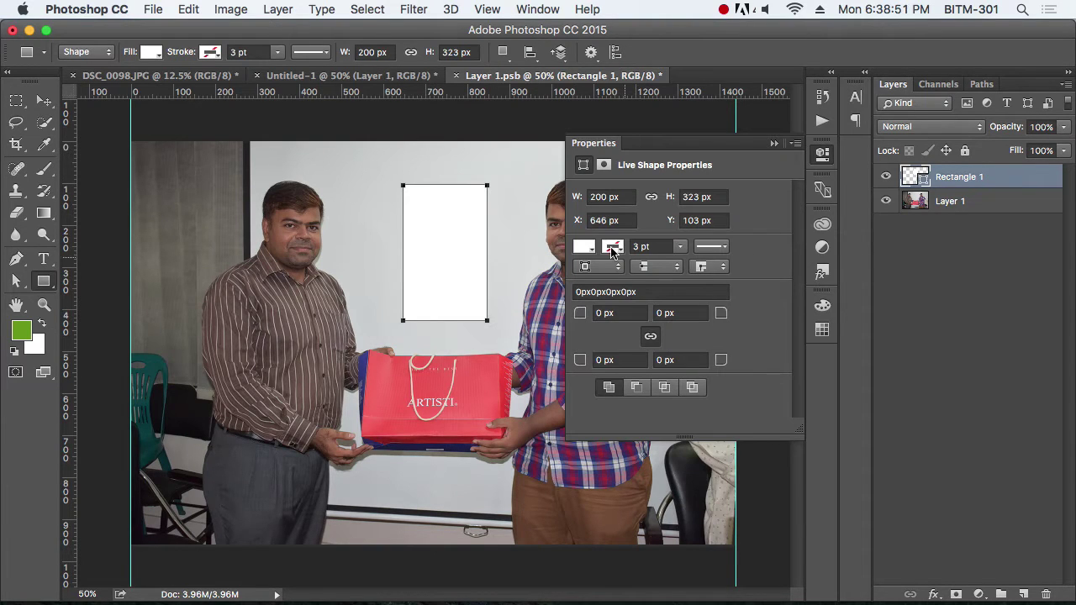
left_click(586, 247)
left_click(595, 351)
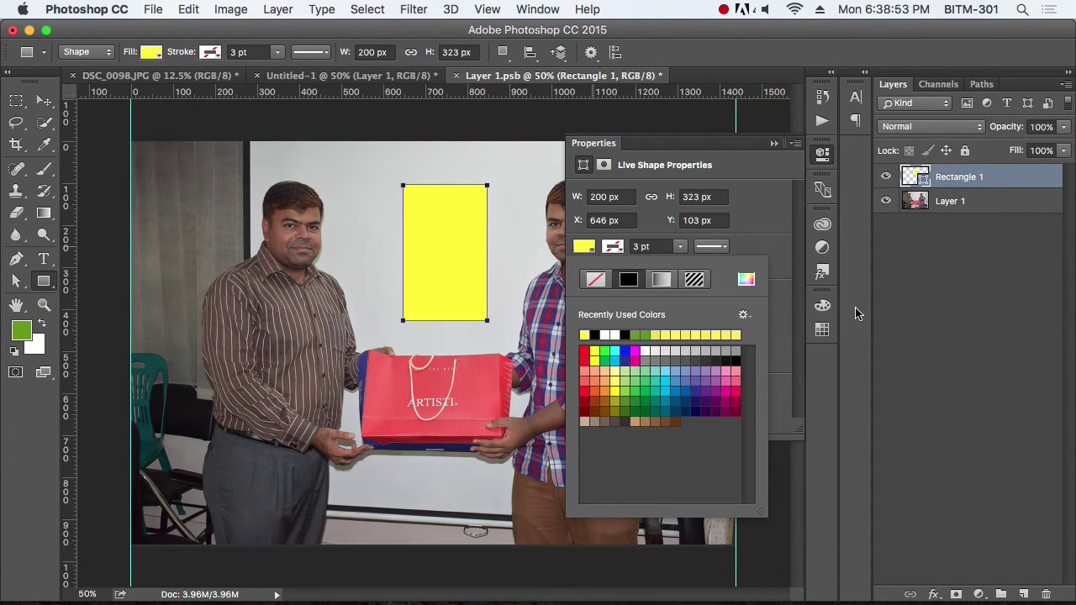
left_click(915, 323)
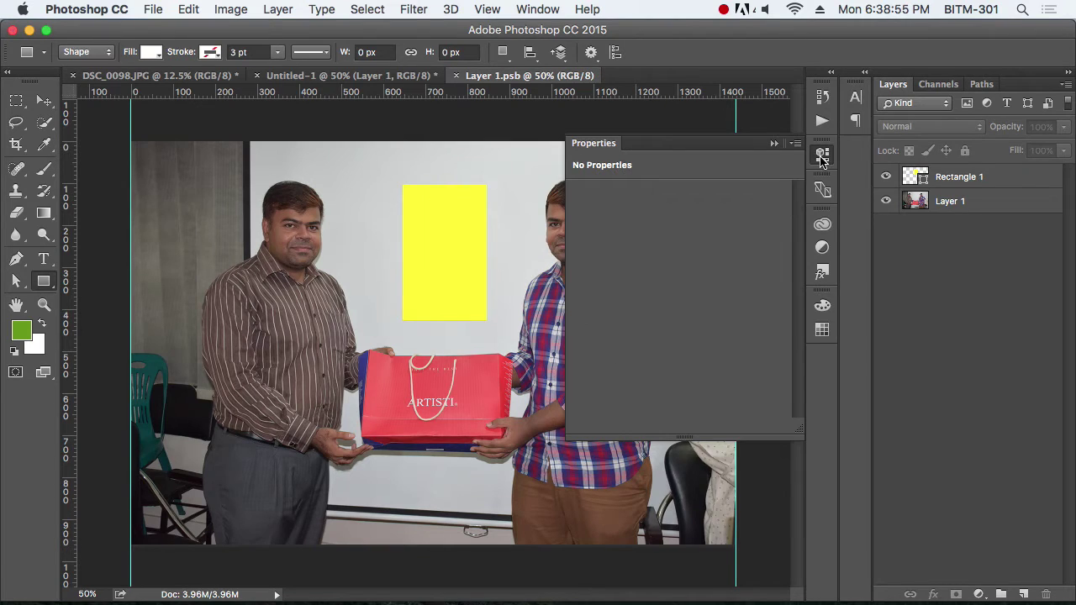
left_click(822, 153)
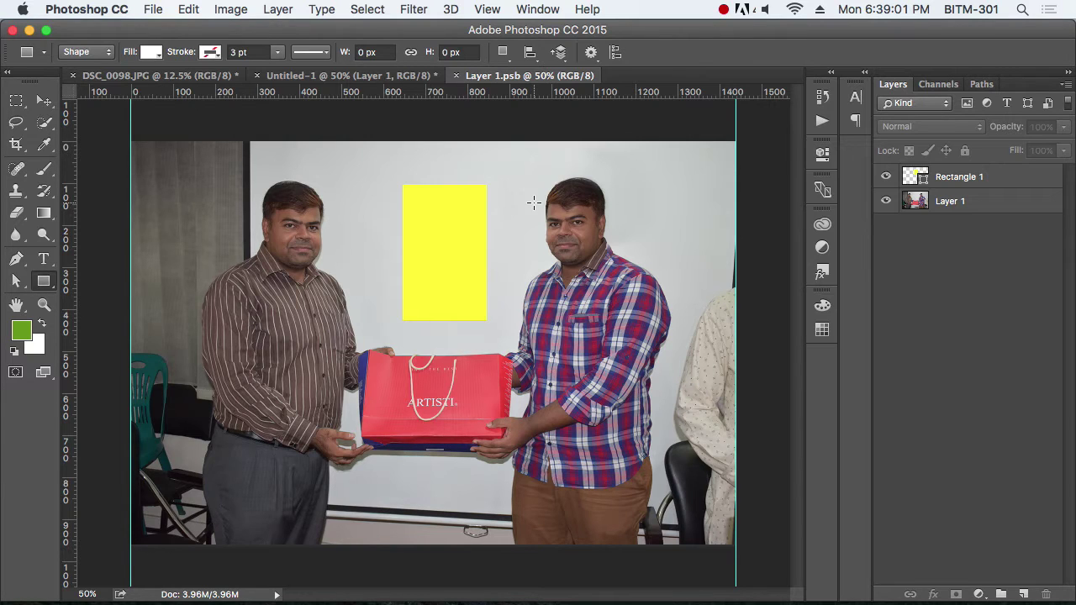
Step: Compare the Layer 1.psb and Untitled-1 tabs to confirm the yellow rectangle appears upstairs
left_click(381, 78)
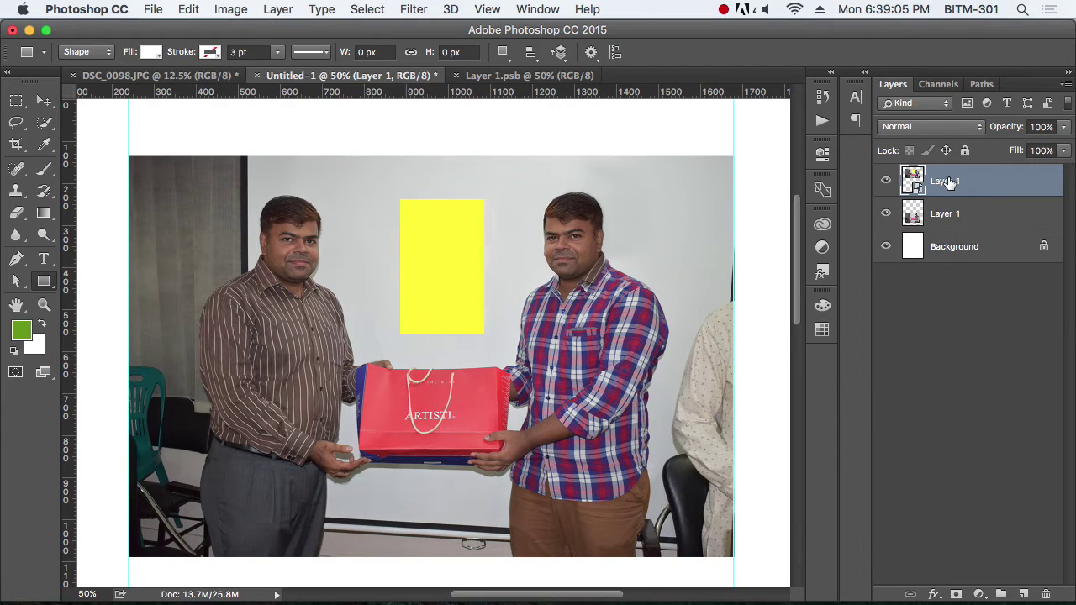
left_click(545, 80)
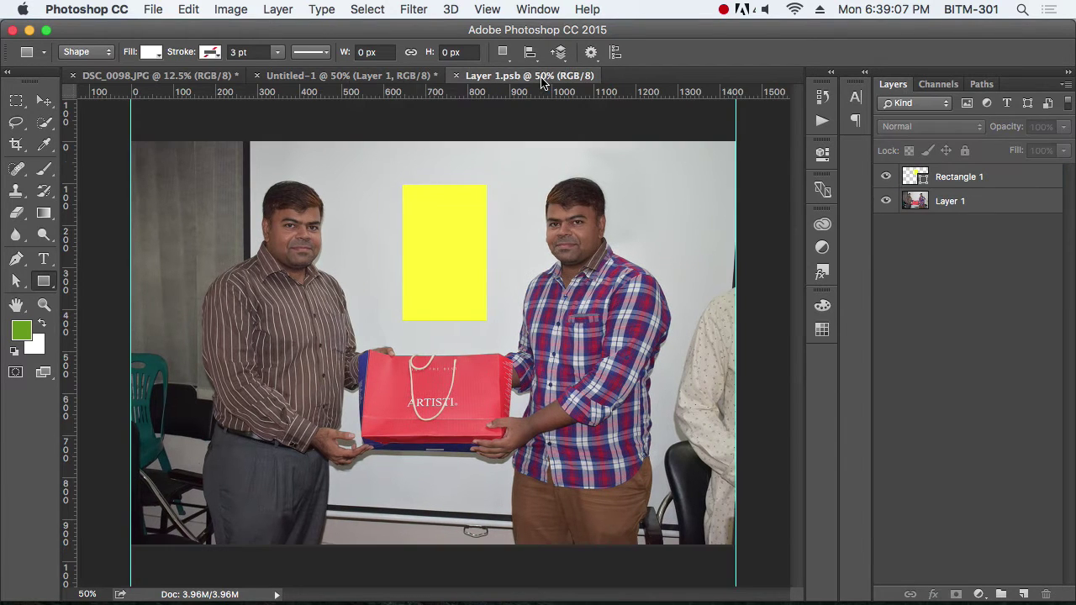
left_click(374, 77)
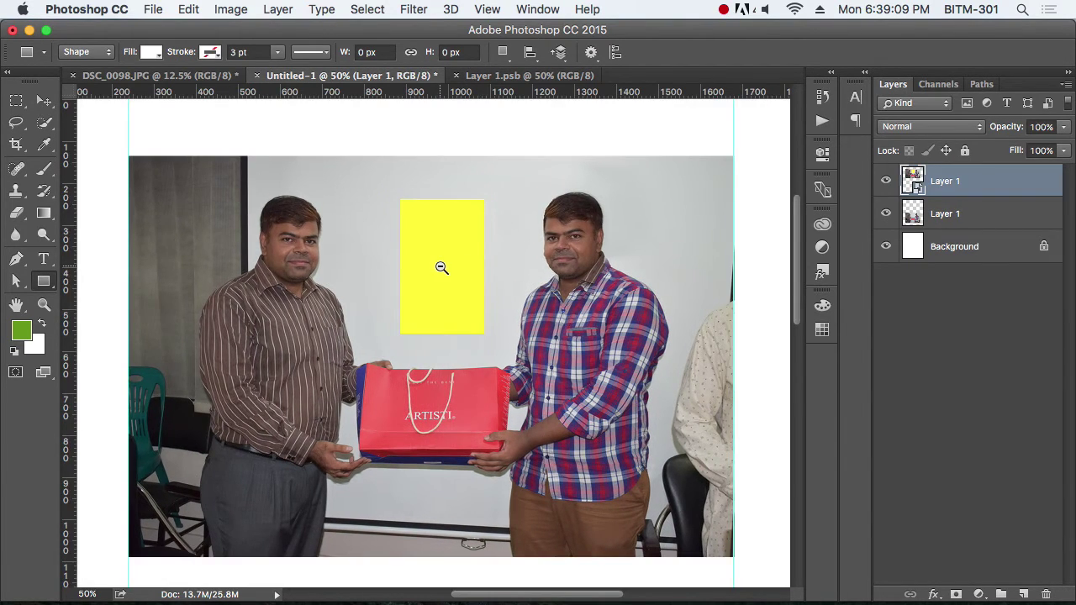
scroll(440, 264, "down", 2)
scroll(440, 264, "down", 1)
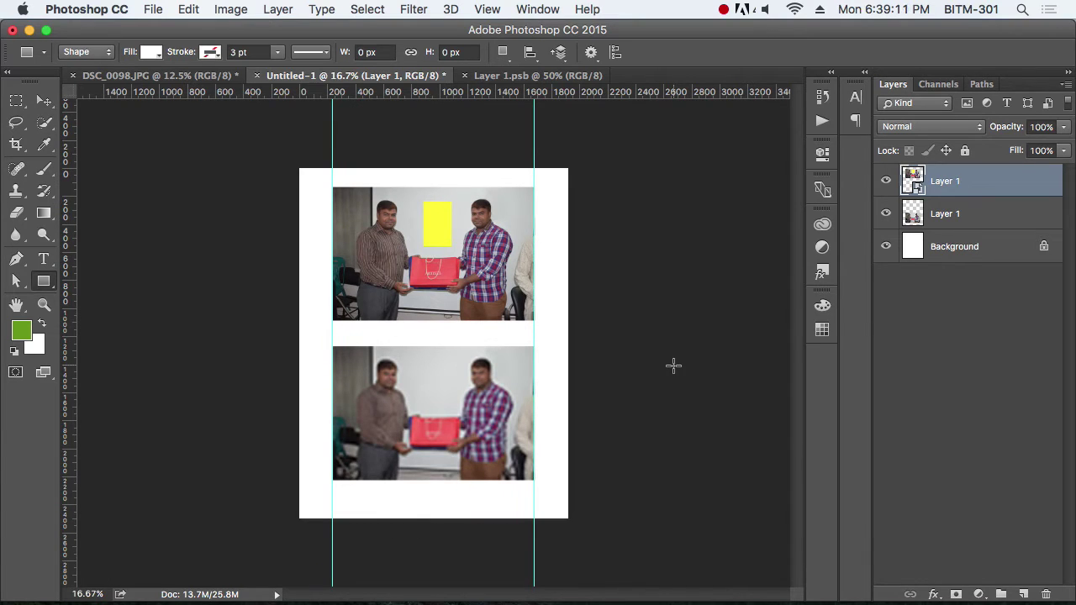
key("v")
left_click(546, 76)
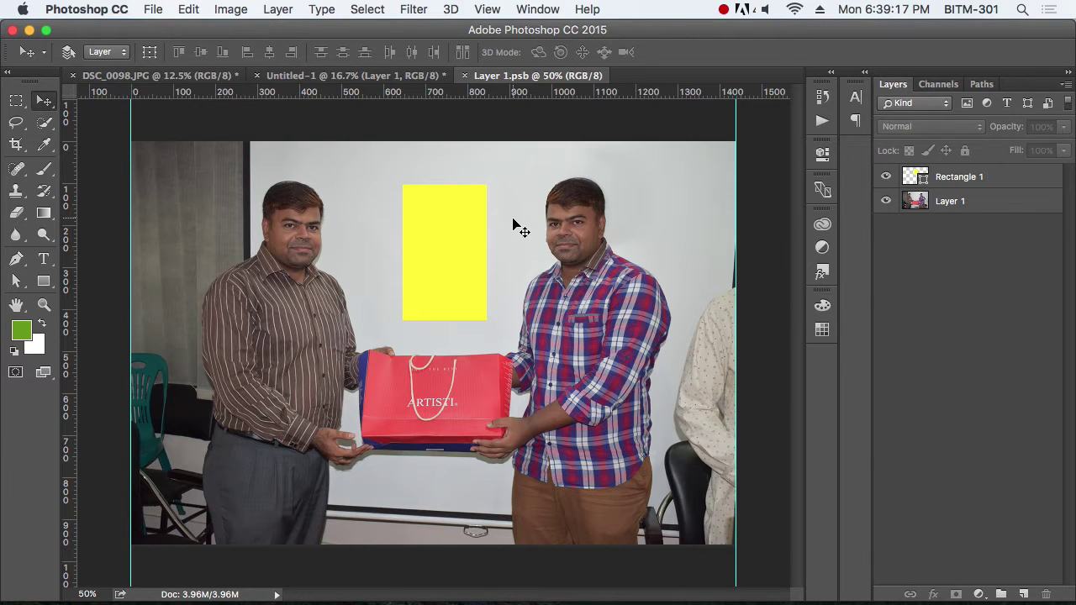
left_click(357, 76)
scroll(400, 201, "up", 1)
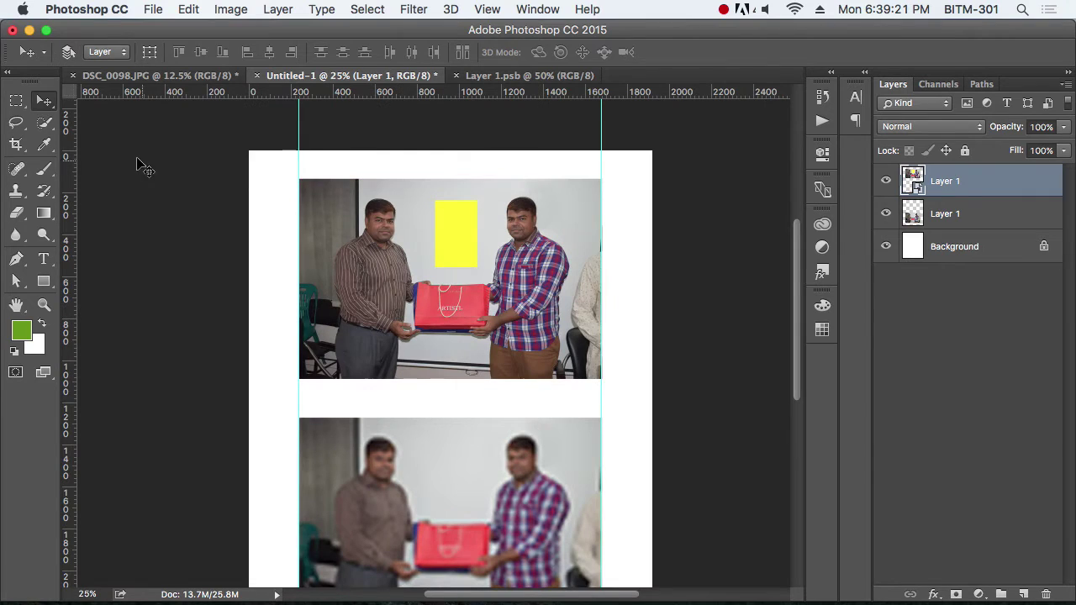
left_click(15, 123)
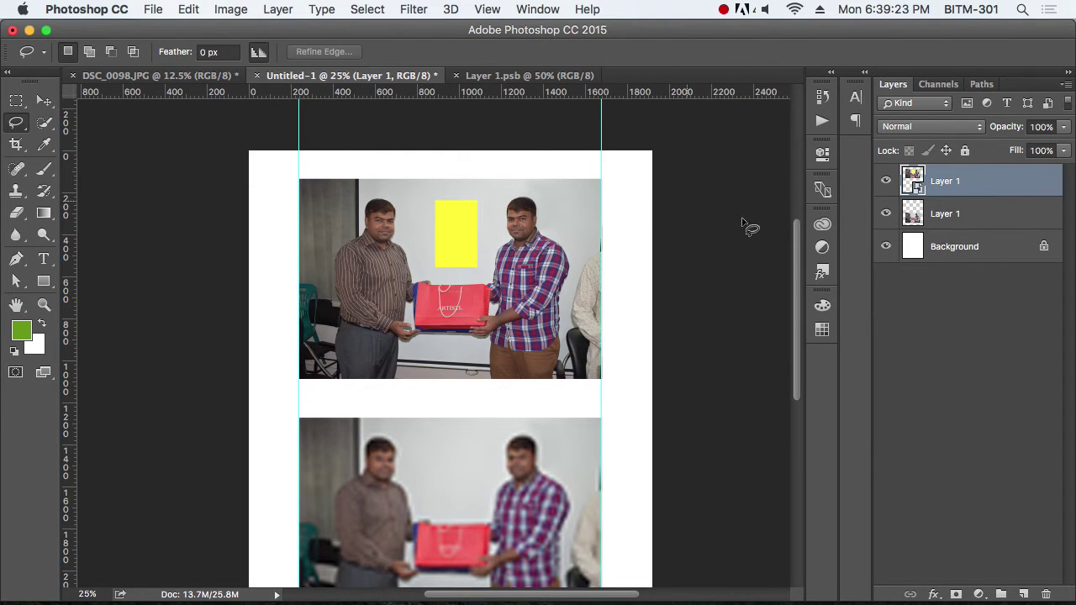
Step: Lasso the right-hand man in the lower photo and erase him to white
left_click(934, 217)
left_click_drag(669, 402, 659, 322)
left_click_drag(580, 311, 608, 318)
key("Delete")
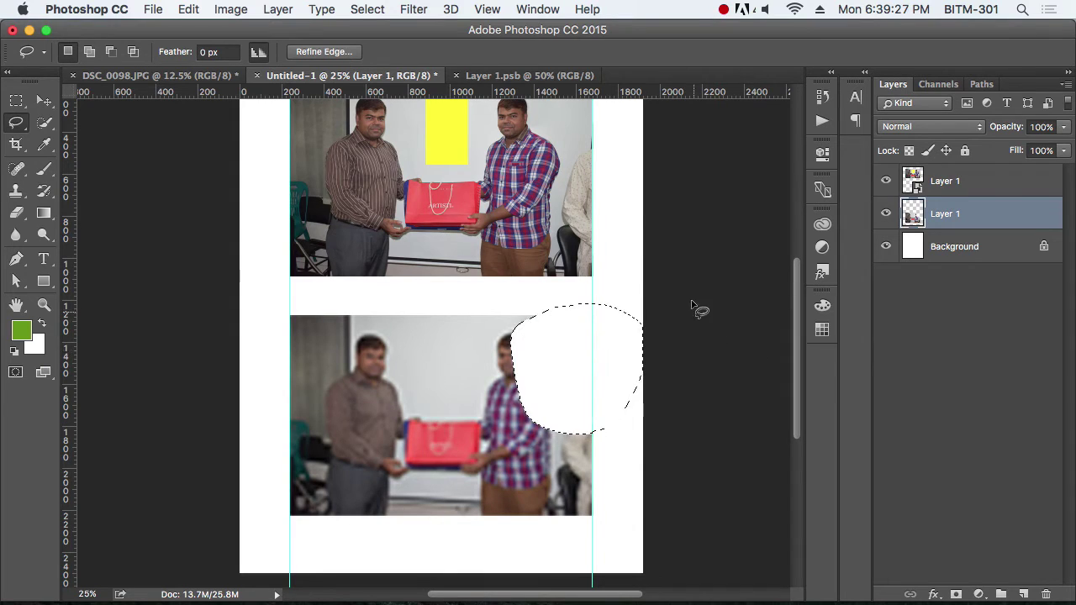
key("ctrl+d")
Step: Lasso the man's head on the upper smart object, attempt deletion, and dismiss the error
left_click_drag(605, 244, 605, 365)
left_click_drag(527, 182, 472, 190)
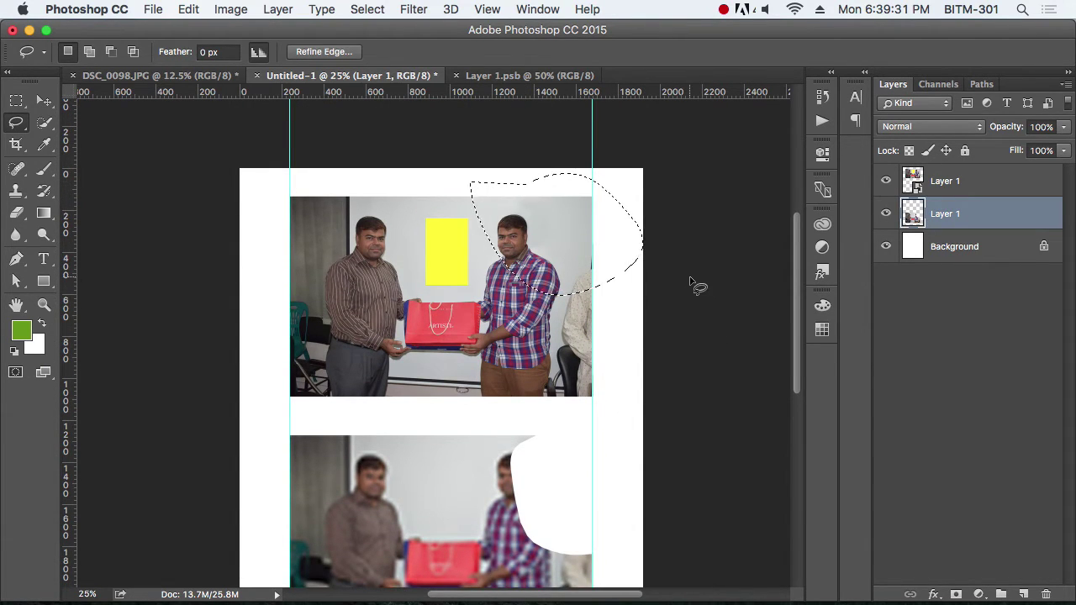
left_click(946, 192)
left_click_drag(562, 171, 515, 206)
key("Delete")
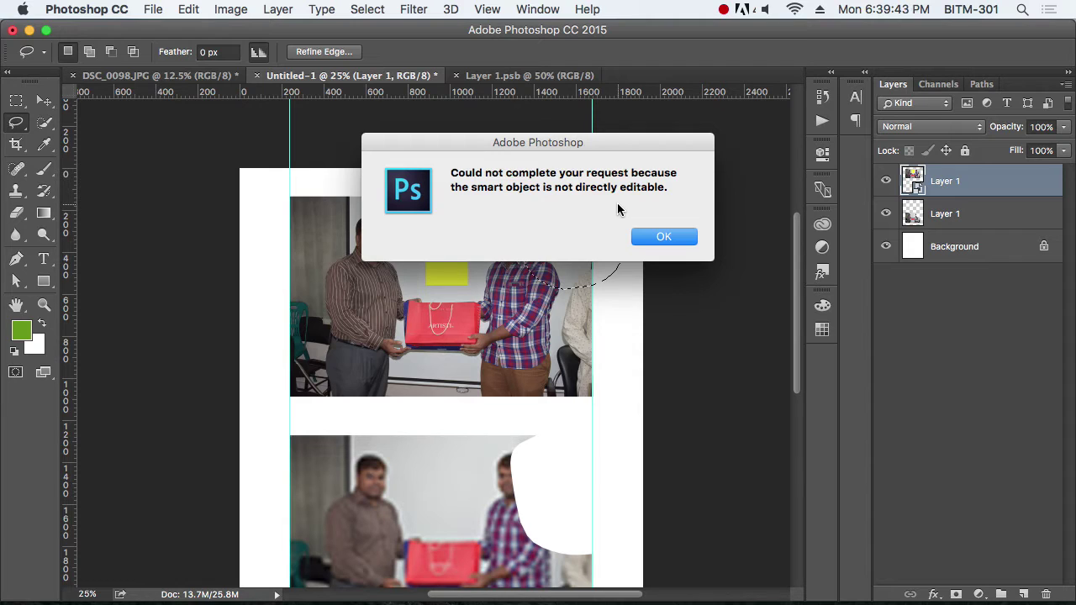
left_click(665, 238)
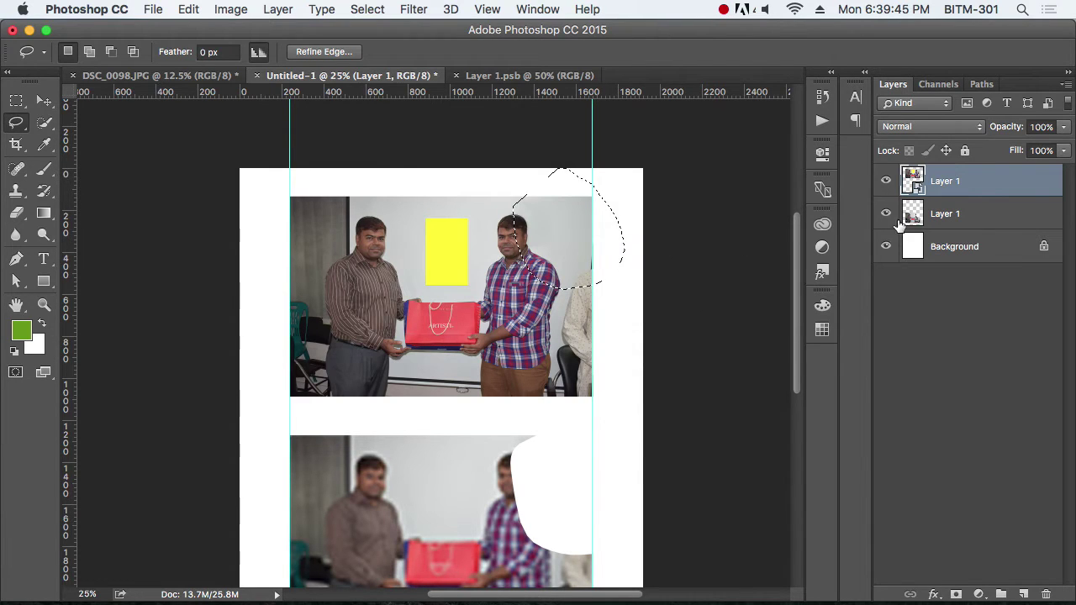
Step: Delete the Rectangle 1 layer in Layer 1.psb, then deselect in Untitled-1
left_click(517, 76)
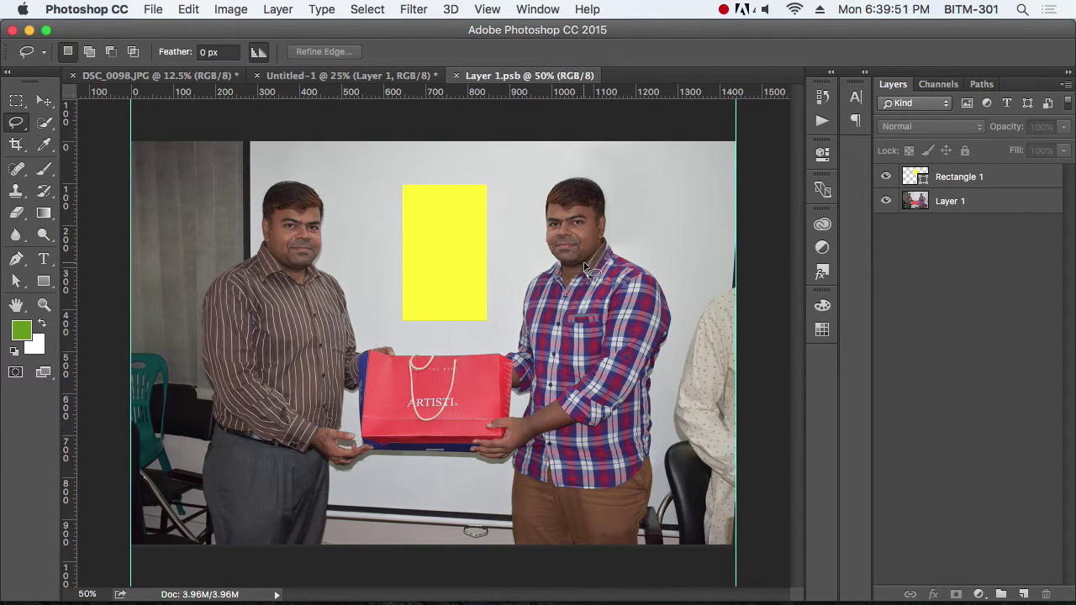
left_click(941, 176)
key("BackSpace")
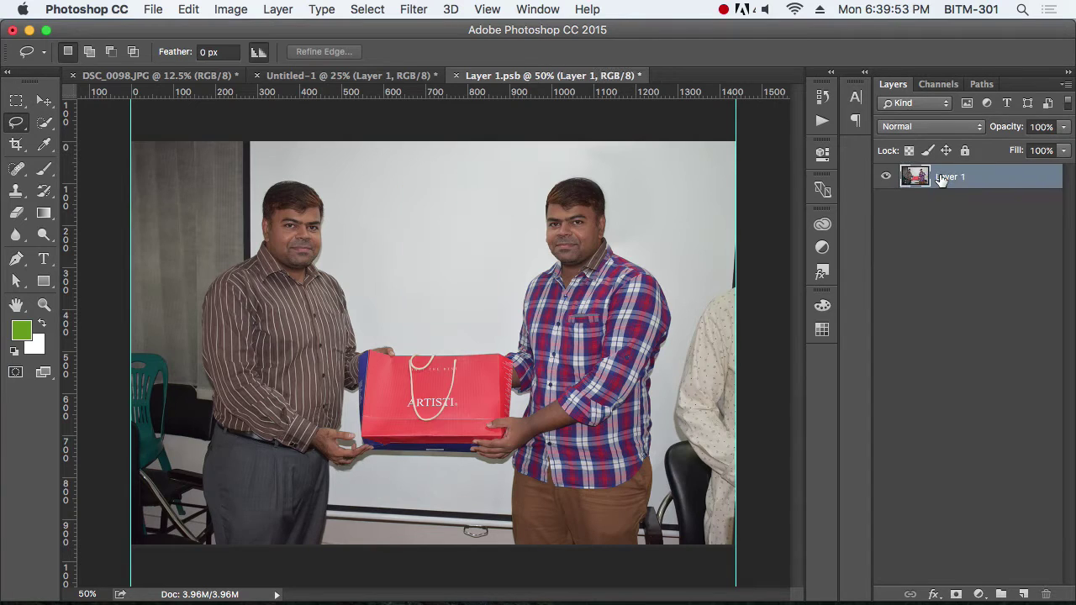
left_click(334, 75)
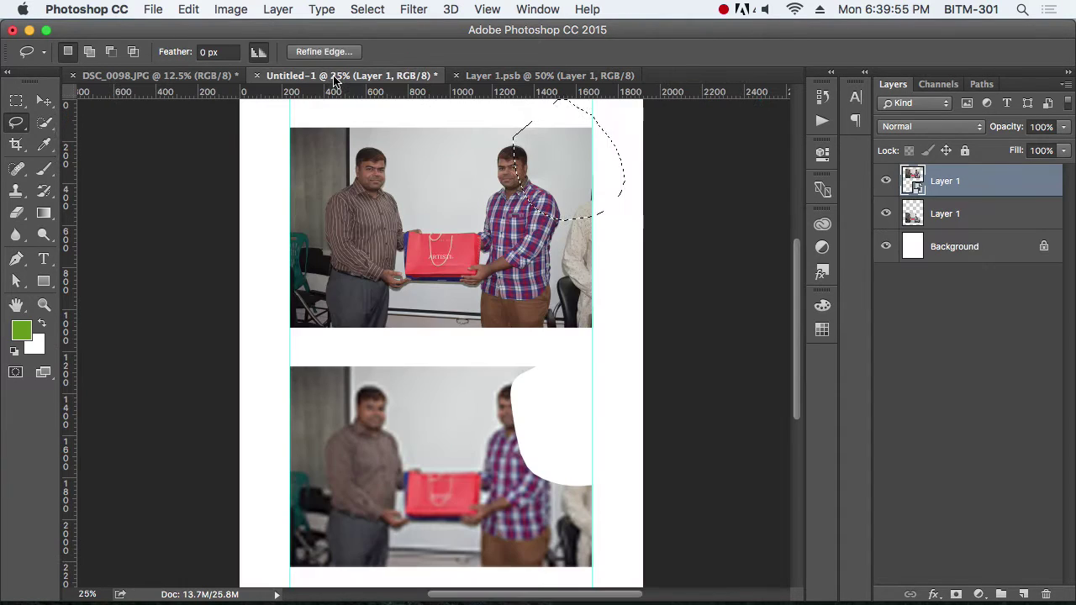
left_click(652, 227)
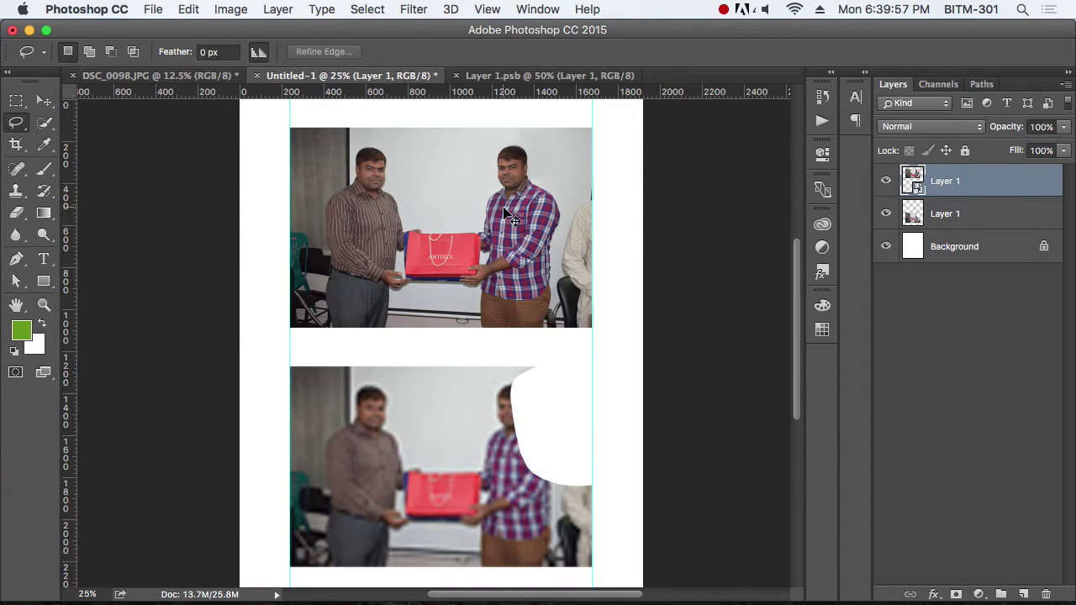
scroll(517, 223, "up", 2)
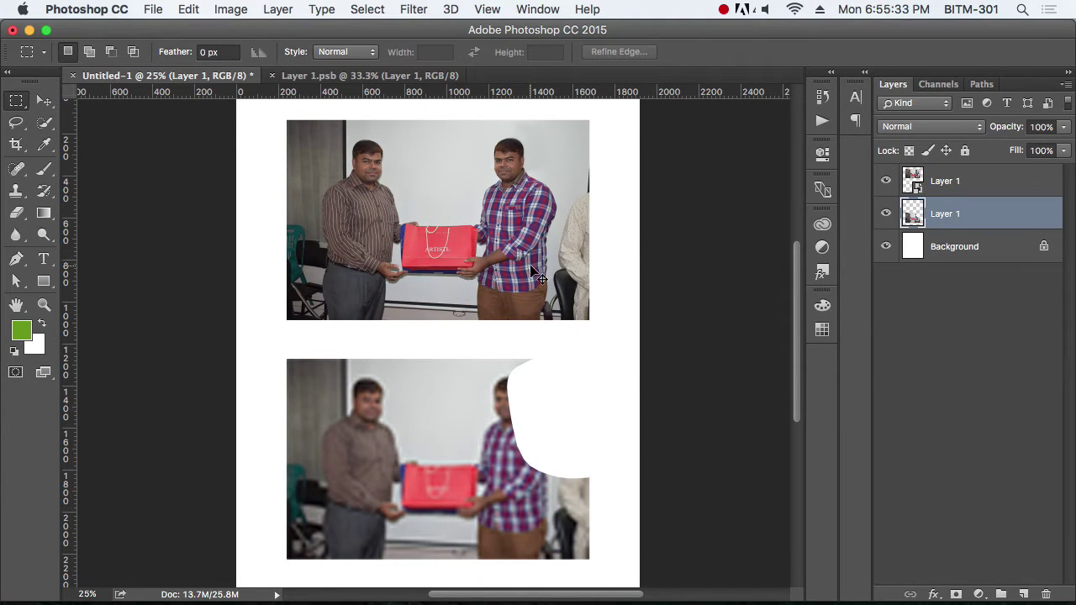
key("super+Tab")
key("super+Tab")
Step: Zoom in on the hexagon logo in business card.ai, select the group, and copy it
key("super+space")
left_click_drag(591, 283, 711, 382)
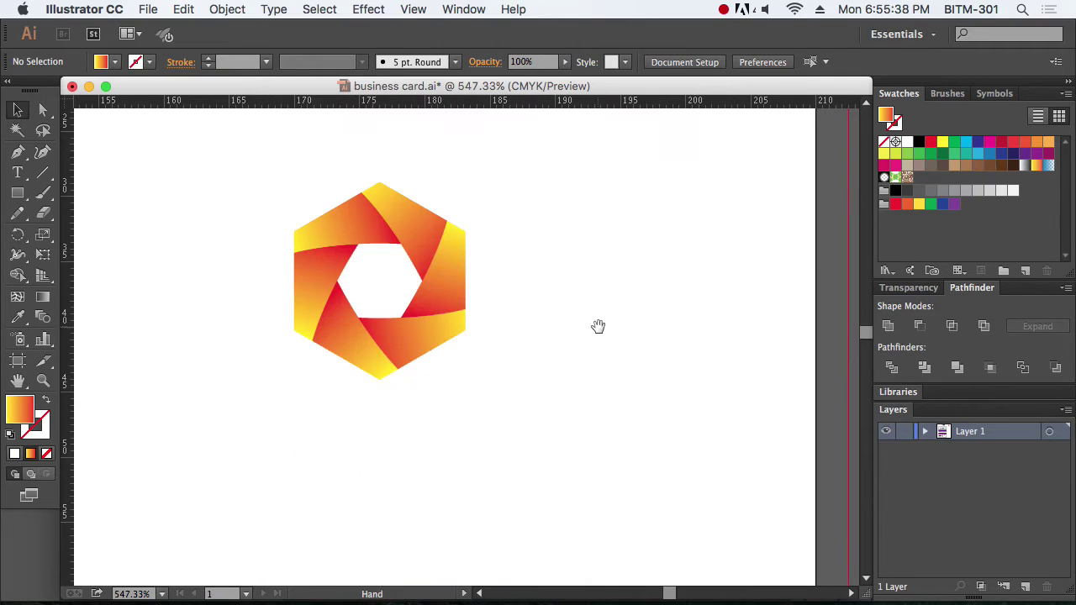
left_click_drag(598, 326, 681, 369)
left_click_drag(327, 200, 521, 362)
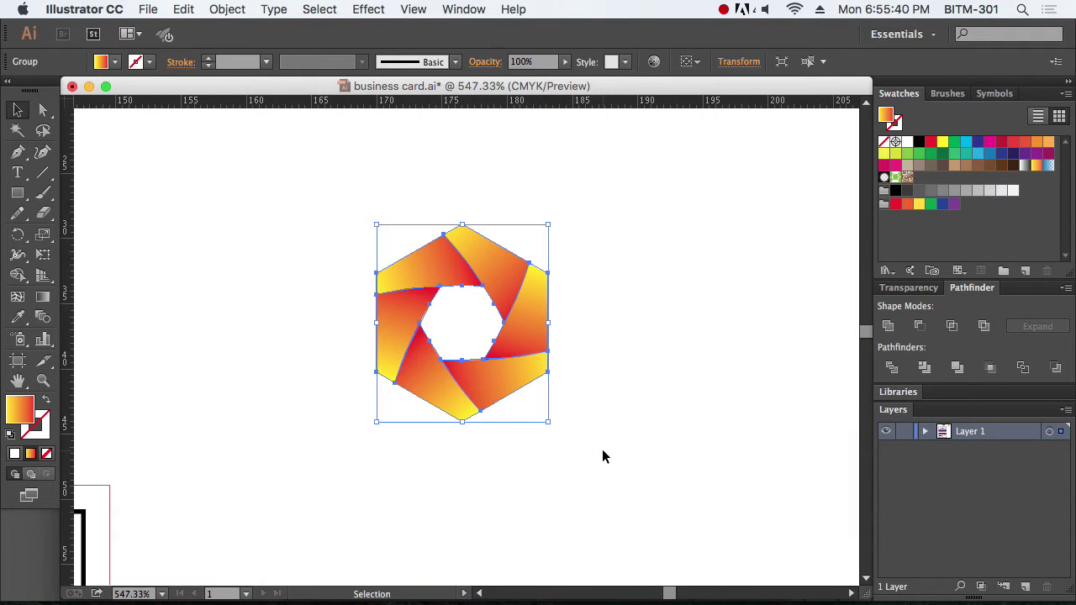
left_click(183, 9)
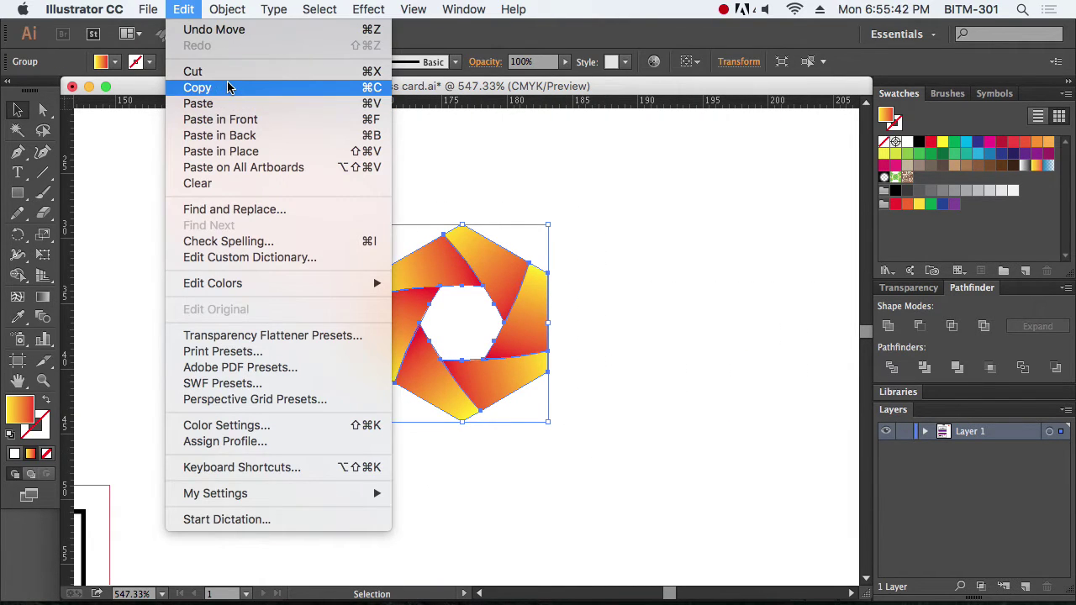
left_click(229, 87)
key("super+Tab")
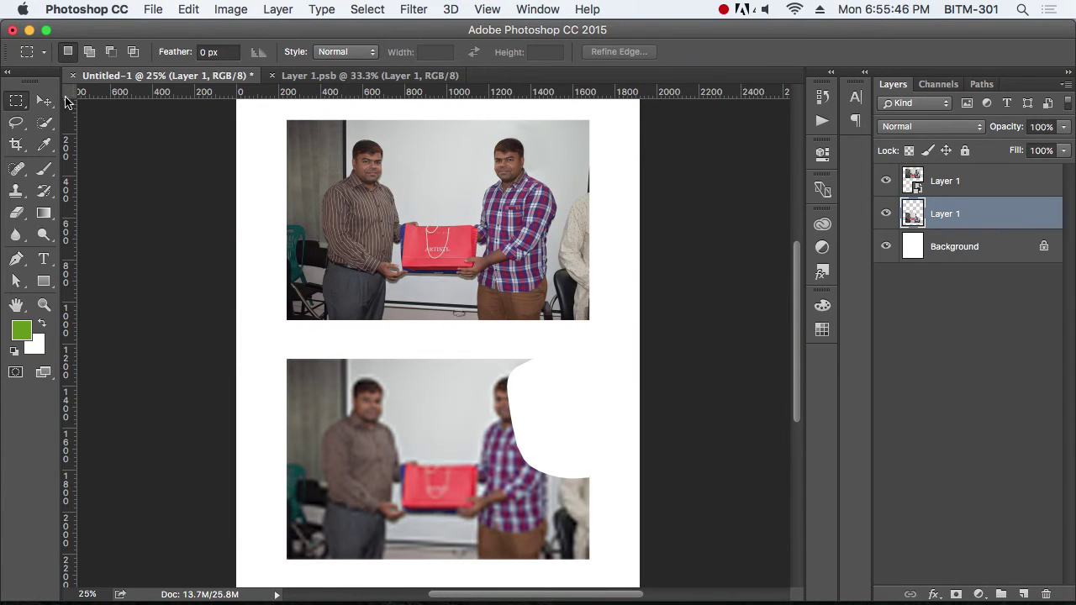
Step: Hide both photo layers and paste the copied hexagon logo as a smart object
left_click(44, 101)
left_click_drag(886, 180, 886, 213)
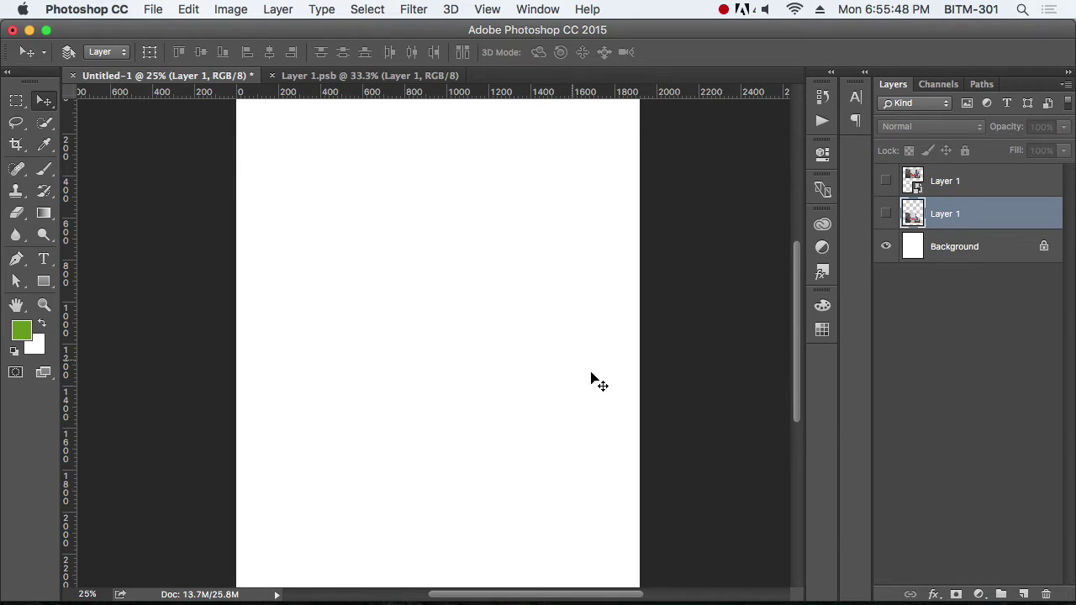
key("super+v")
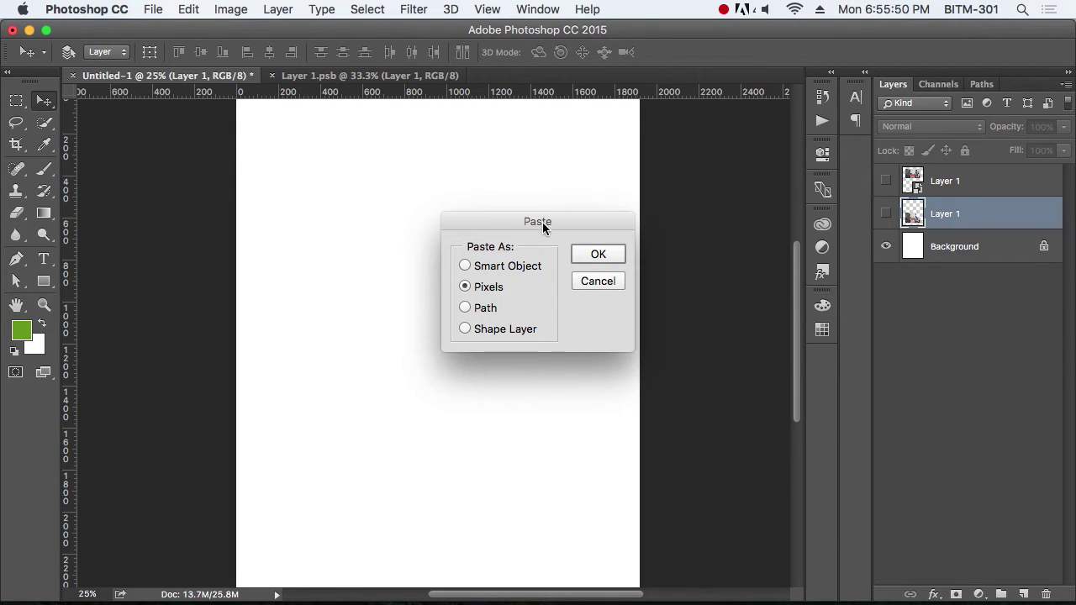
left_click_drag(543, 224, 479, 192)
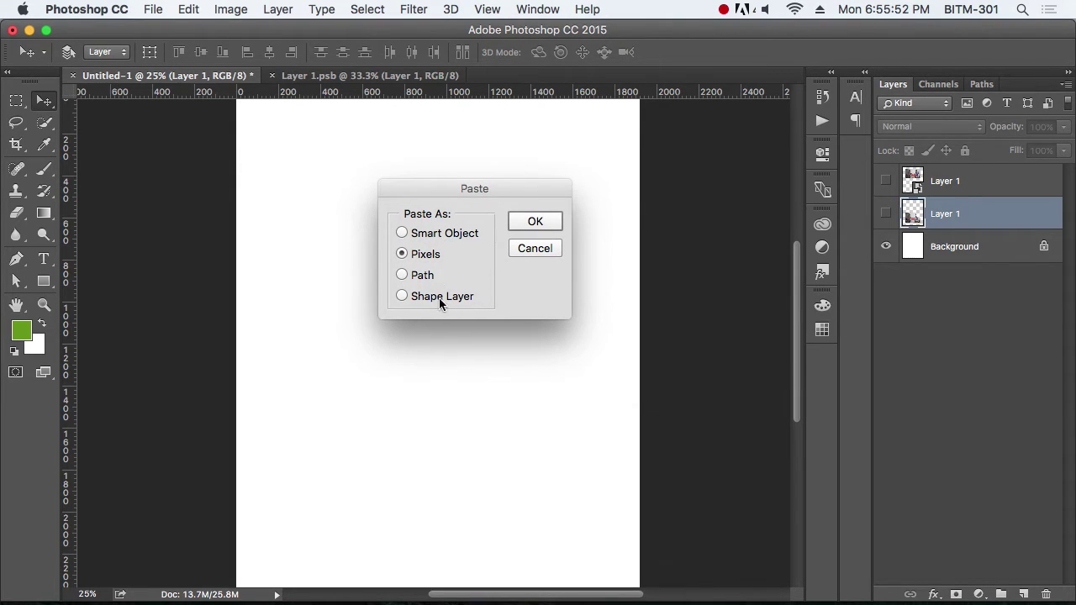
left_click(440, 233)
key("Return")
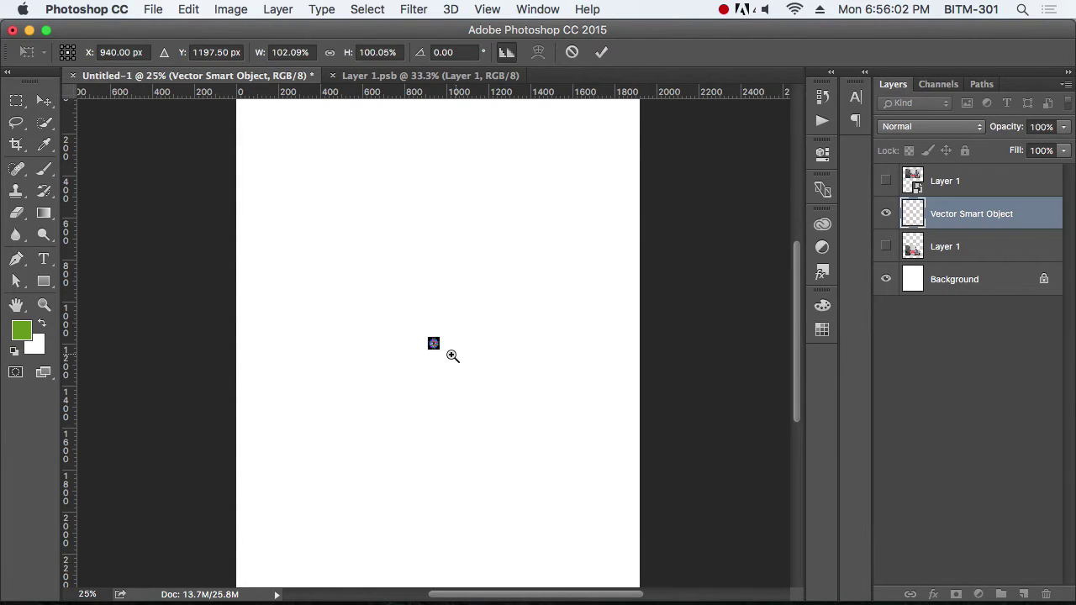
Step: Scale the logo smart object up to about 1155 × 1305 px, filling most of the page
left_click_drag(449, 356, 545, 413)
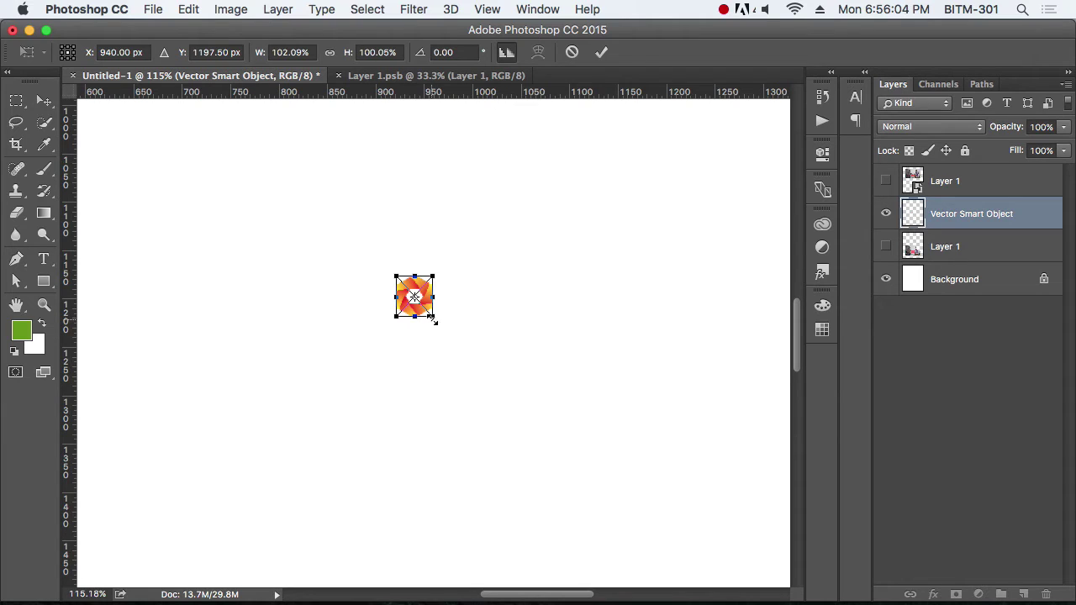
left_click_drag(435, 318, 630, 480)
left_click(480, 363, "alt")
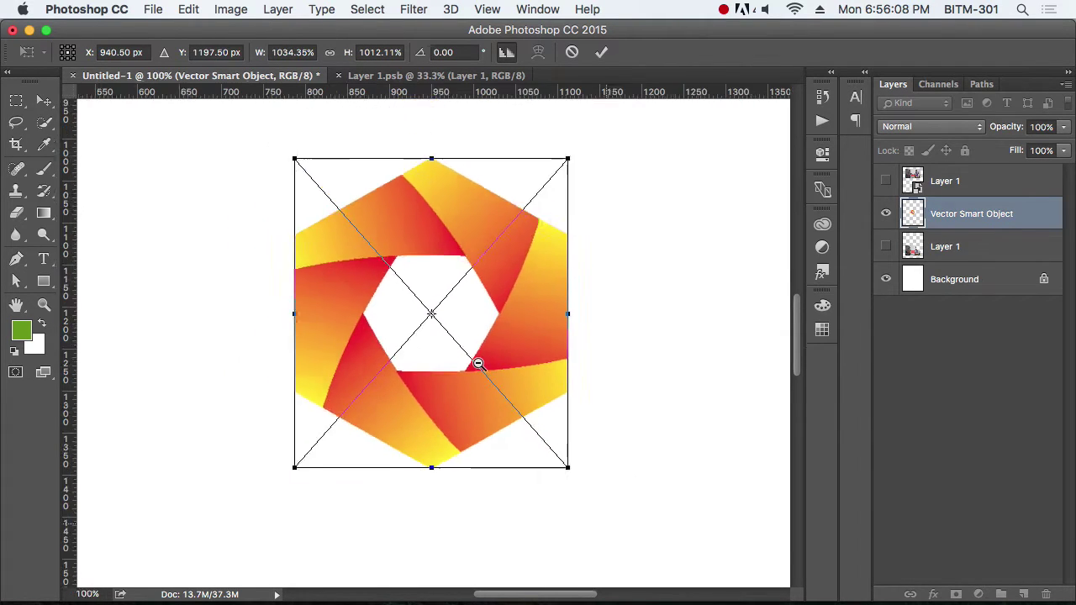
left_click(478, 362, "alt")
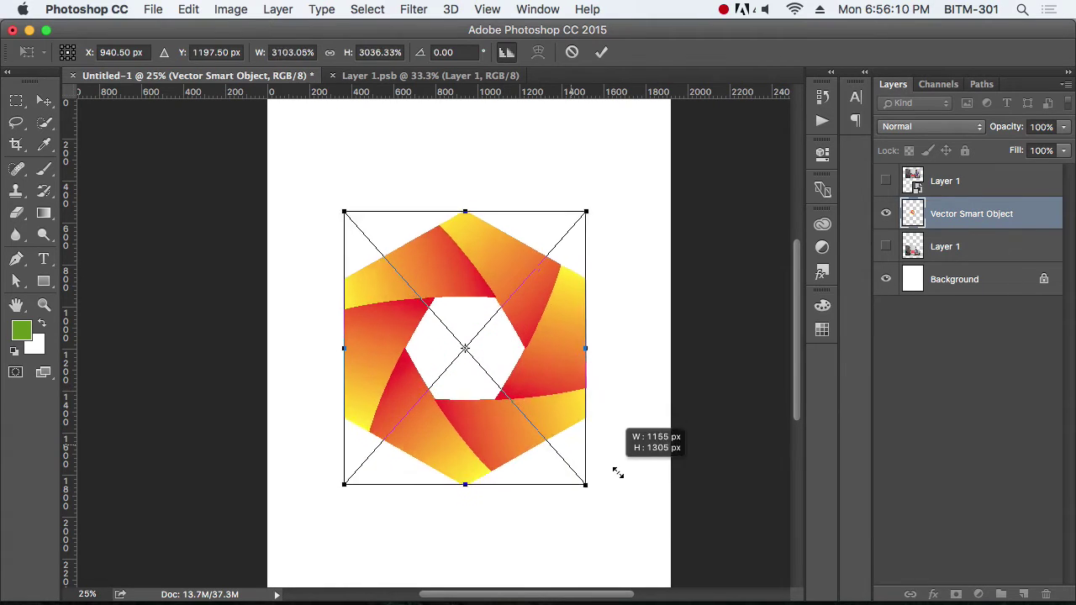
left_click_drag(505, 393, 637, 488)
key("Return")
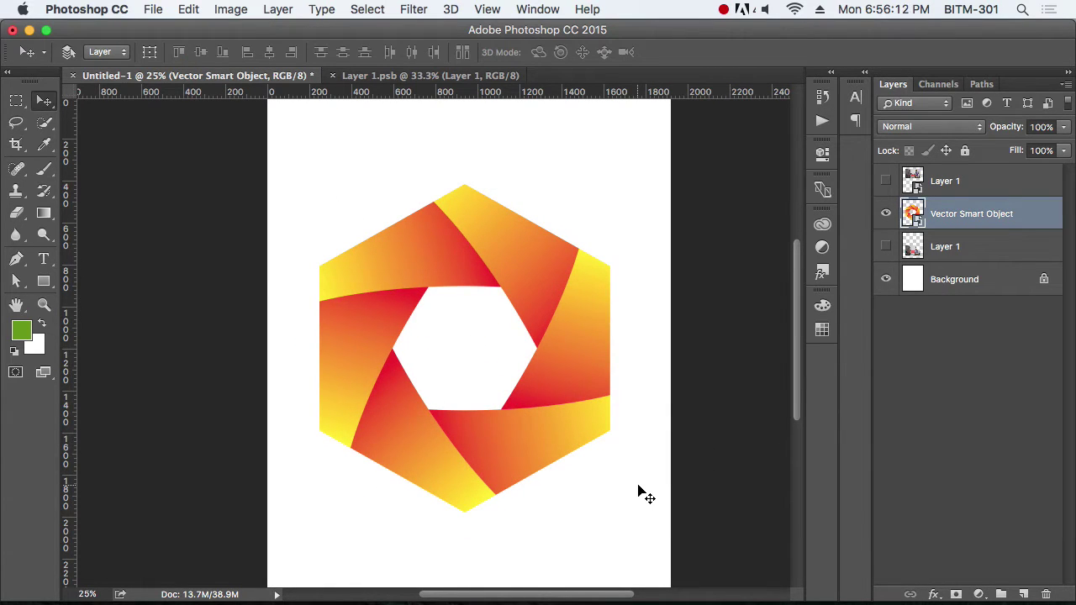
left_click(557, 324, "ctrl")
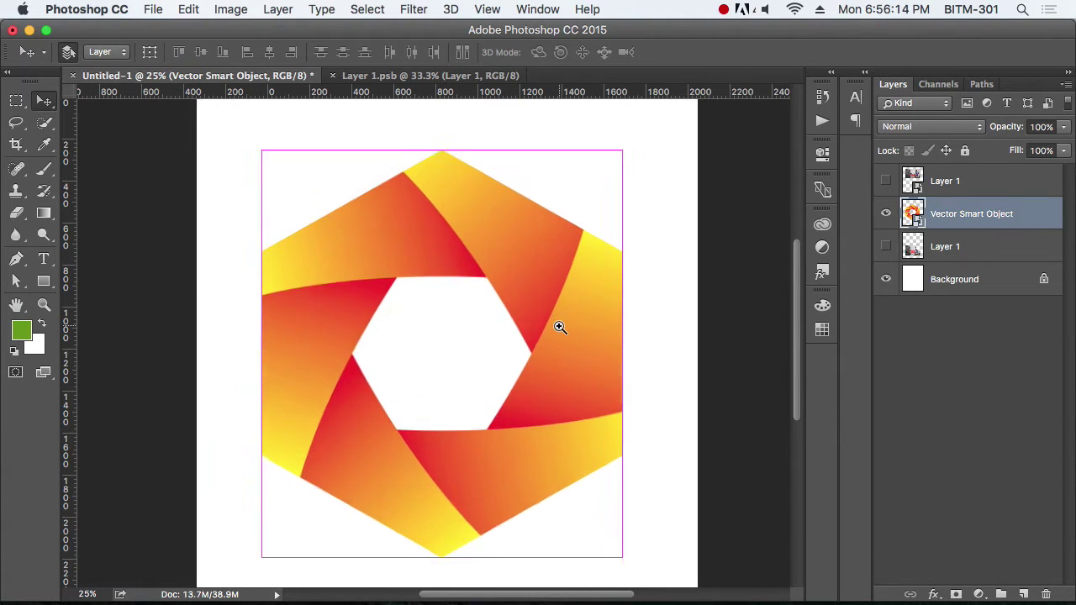
left_click_drag(558, 325, 569, 392)
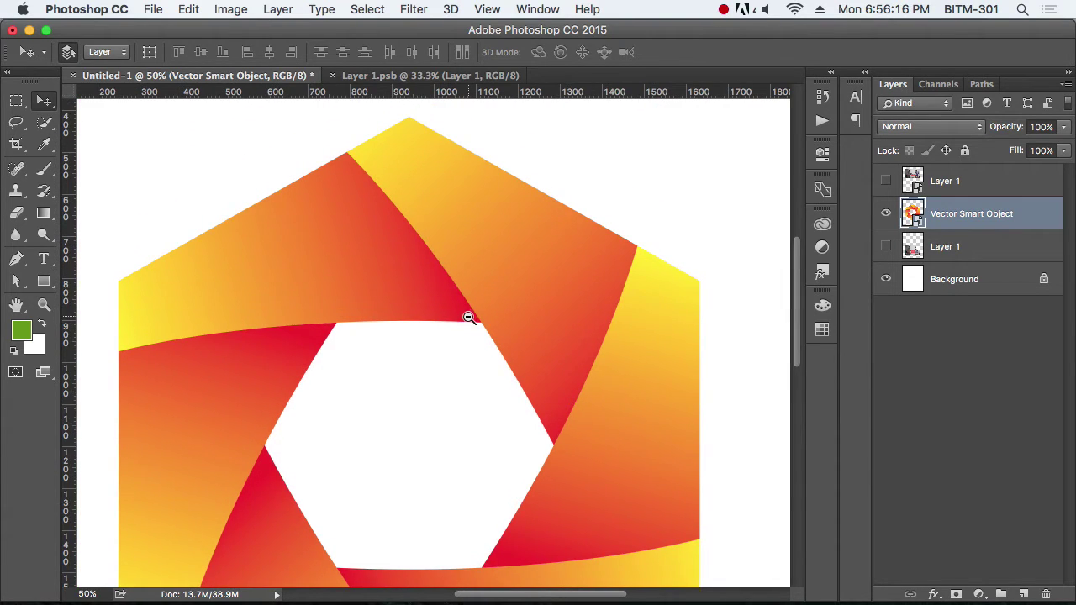
left_click(468, 312, "alt")
key("super+Tab")
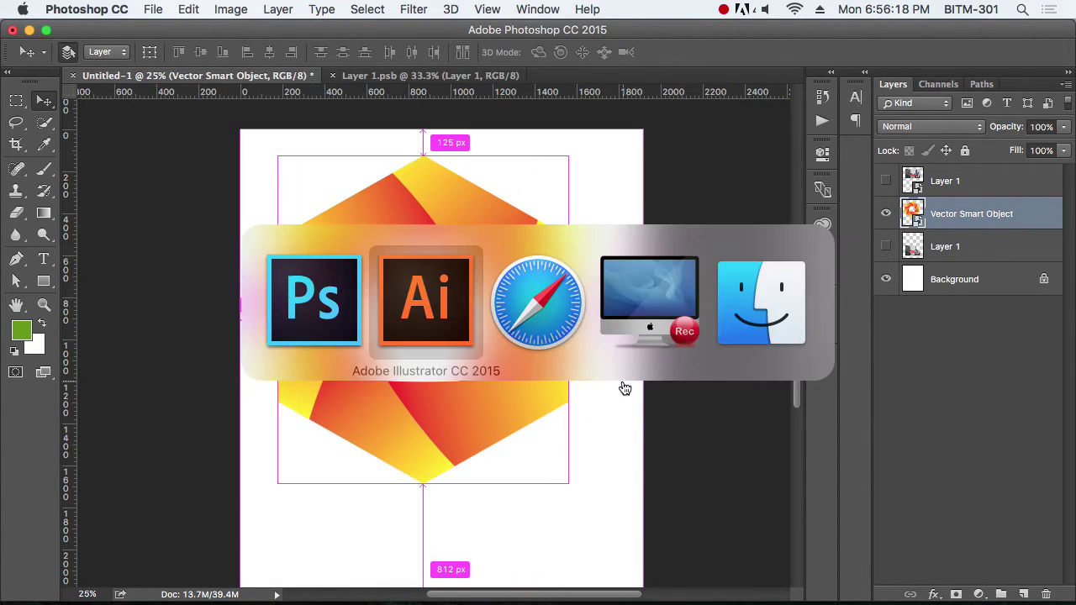
Step: Test-drop the hexagon logo into an Illustrator document, then close it without saving
left_click_drag(538, 358, 622, 386)
left_click(704, 287)
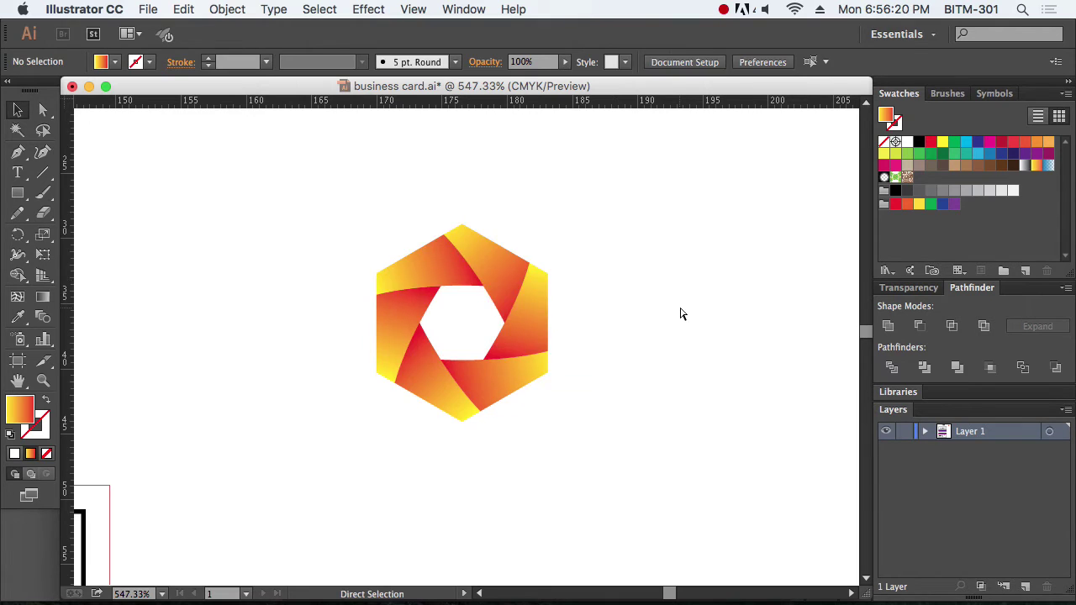
key("super+w")
left_click(553, 325)
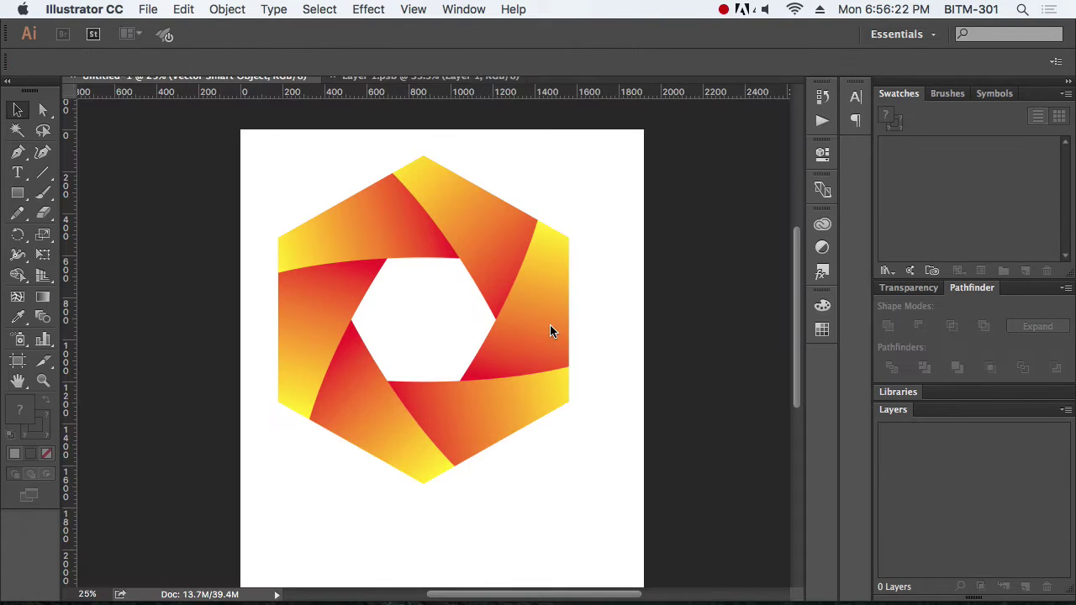
Step: Back in Photoshop, open the Vector Smart Object layer's contents in Illustrator
key("super+Tab")
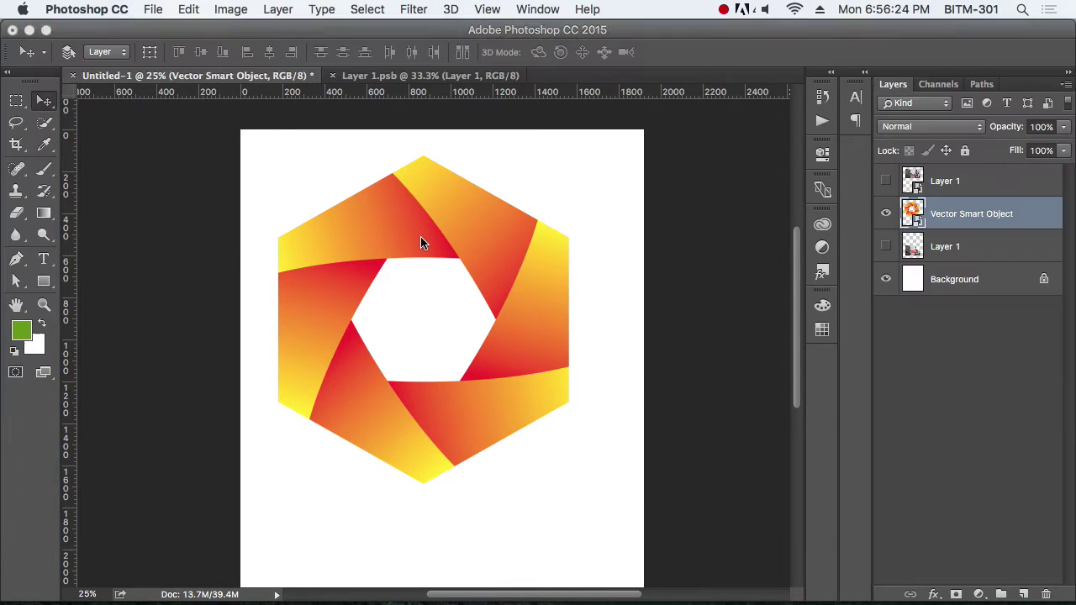
left_click(886, 213)
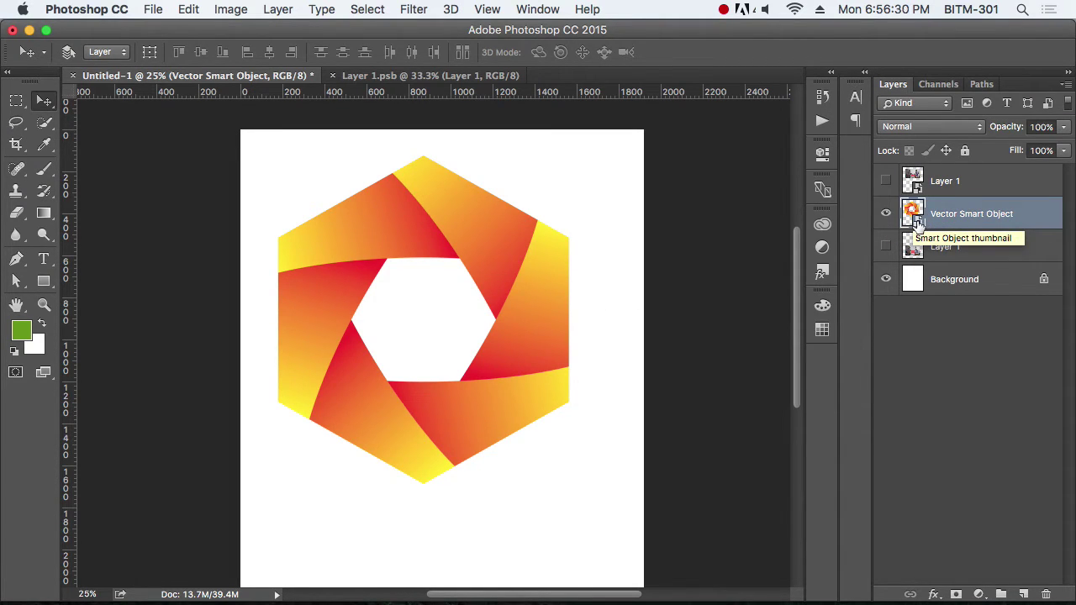
double_click(917, 221)
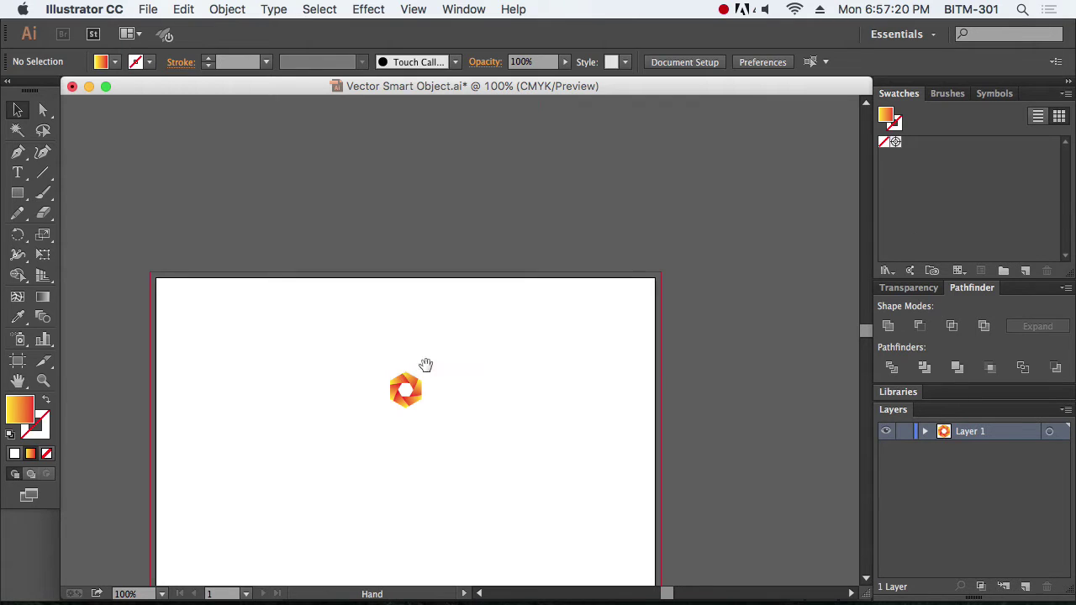
Step: Reopen the smart object's contents in Illustrator and zoom in on the hexagon logo
left_click_drag(425, 364, 449, 291)
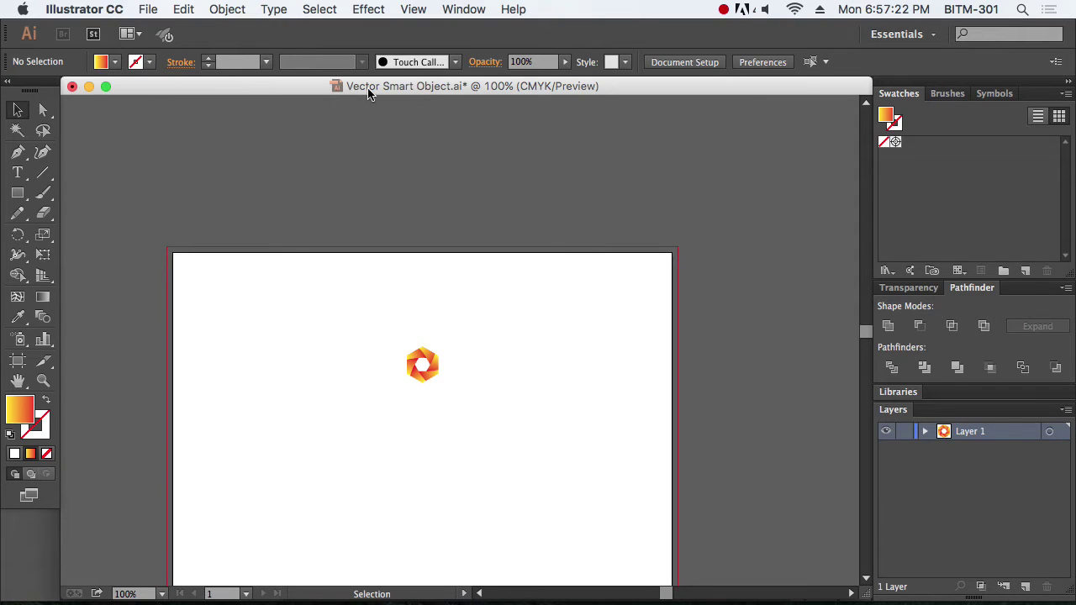
key("super+Tab")
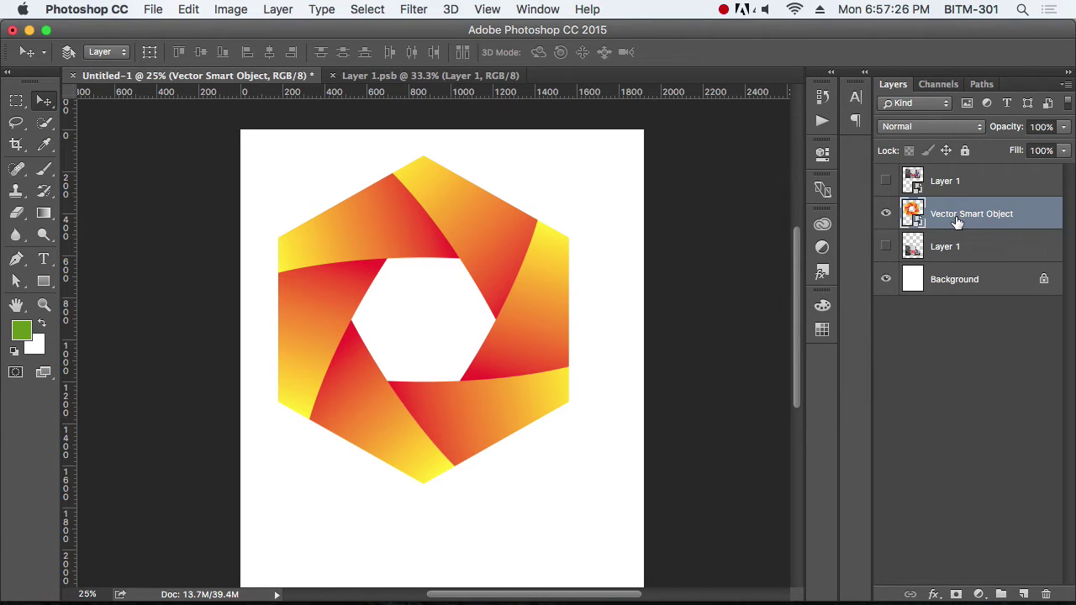
double_click(1000, 224)
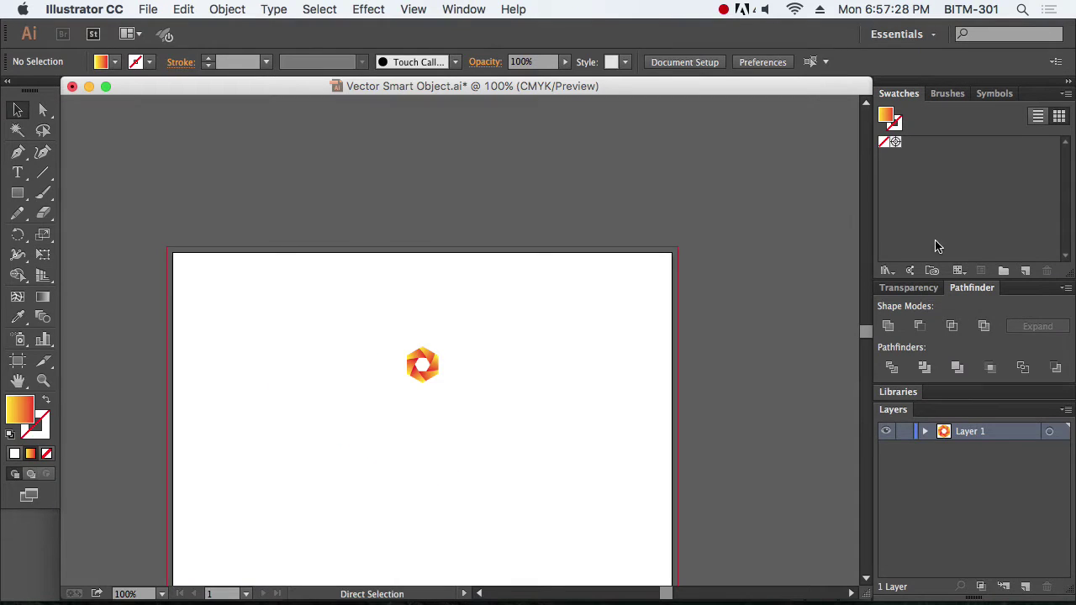
left_click_drag(397, 344, 509, 428)
left_click_drag(220, 147, 606, 437)
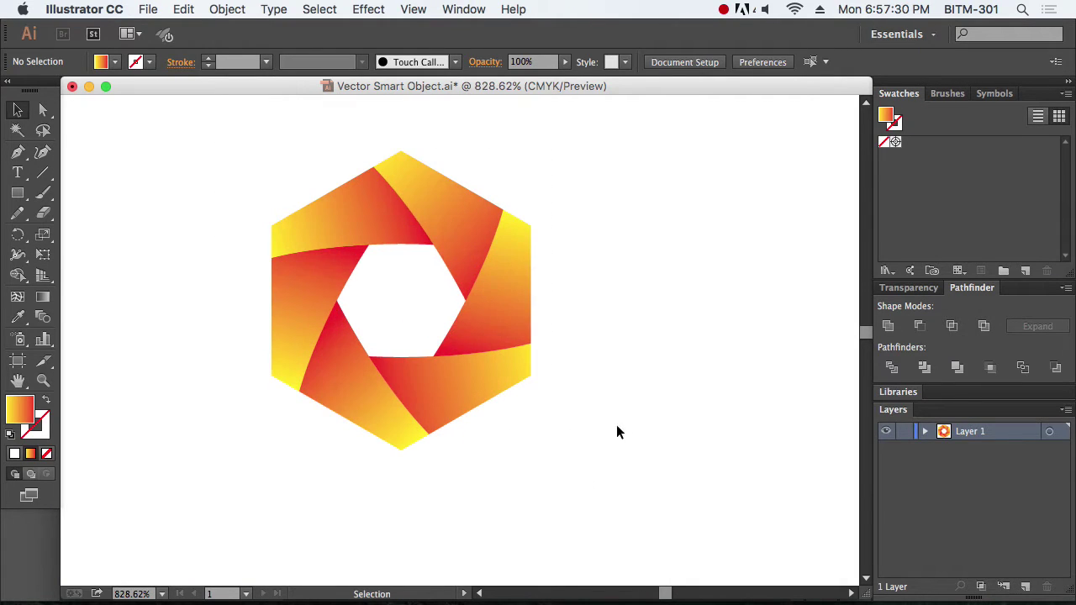
Step: Delete the hexagon's right-hand blade with Direct Selection and check the updated Photoshop logo
left_click(516, 266)
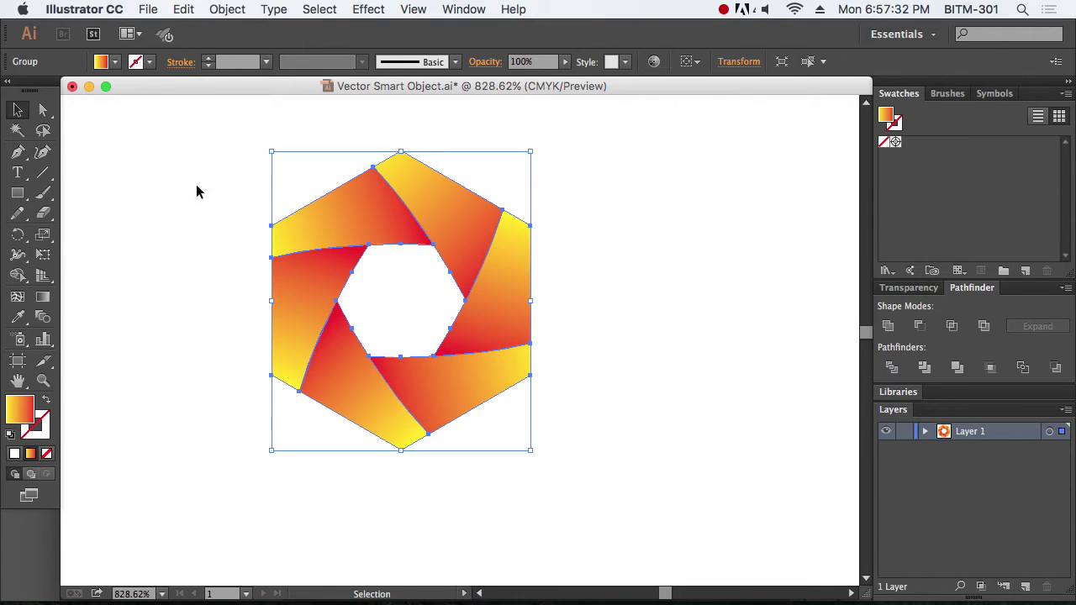
left_click(43, 109)
left_click(199, 242)
left_click(529, 299)
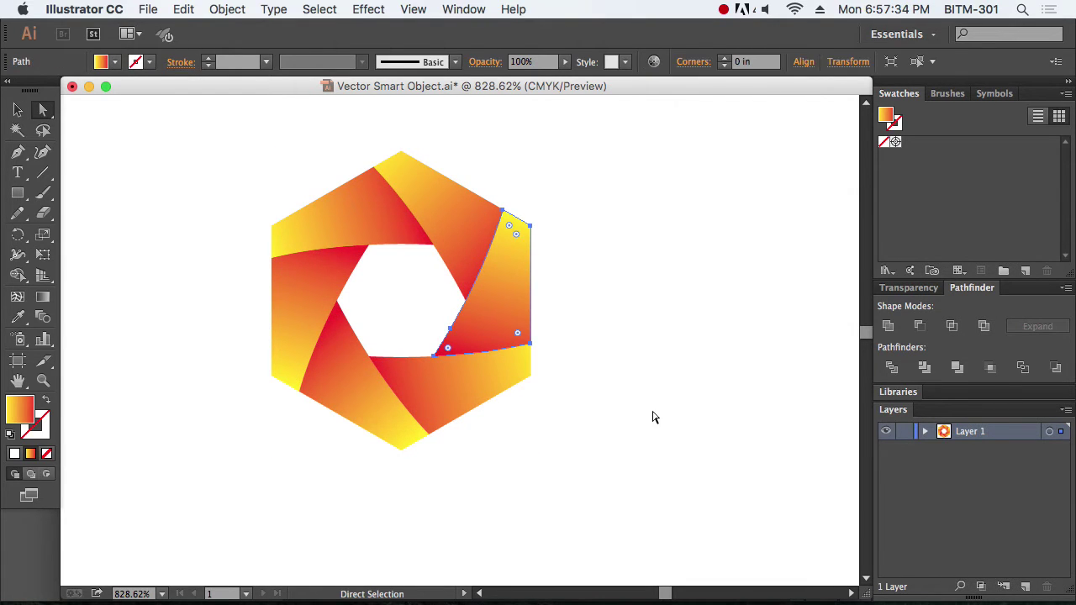
key("Delete")
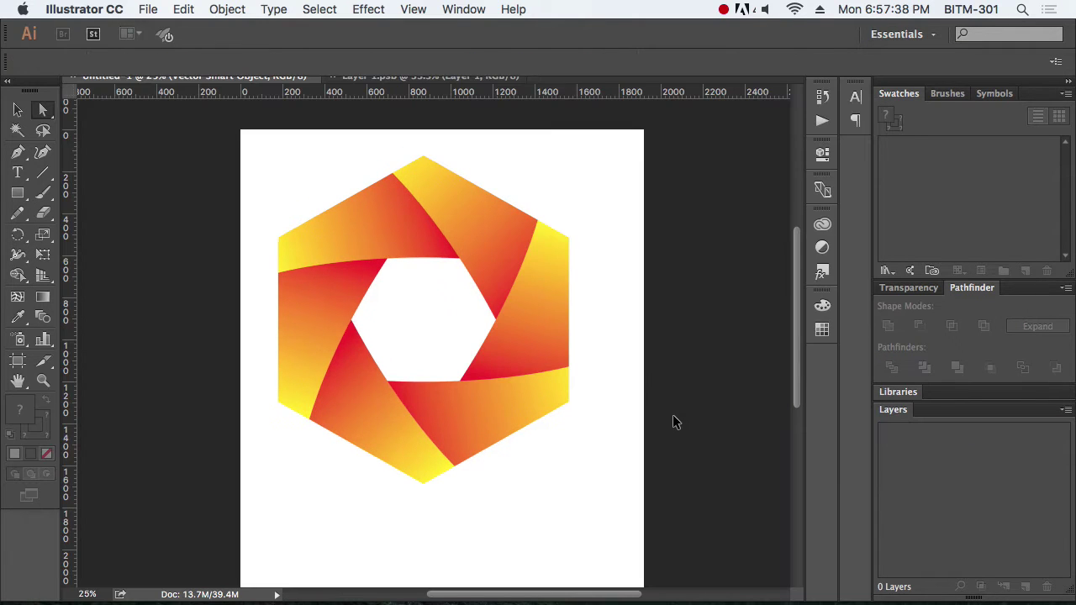
key("super+Tab")
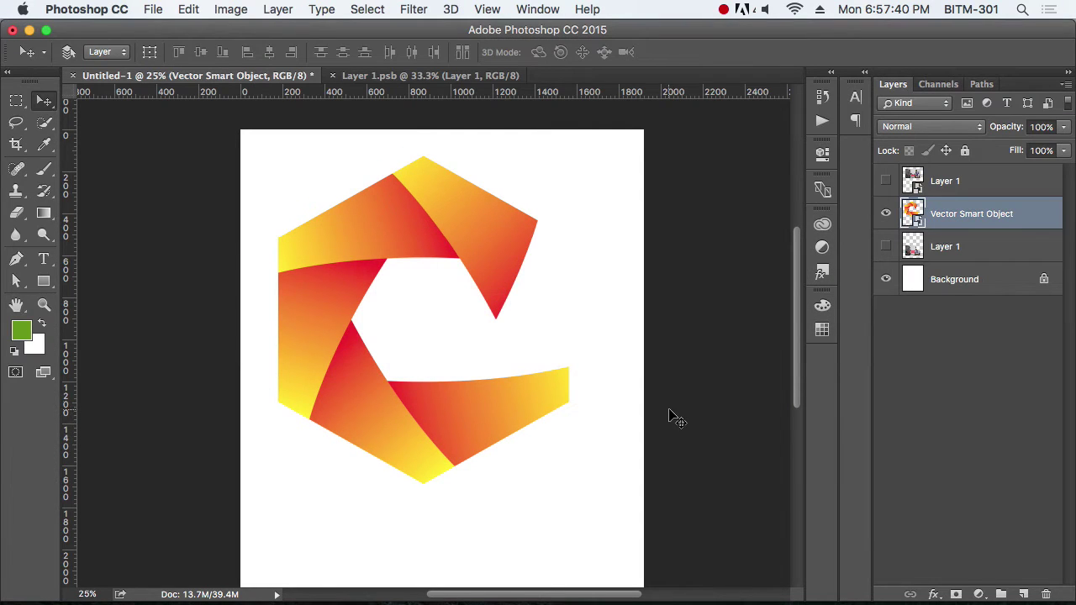
scroll(504, 336, "down", 5)
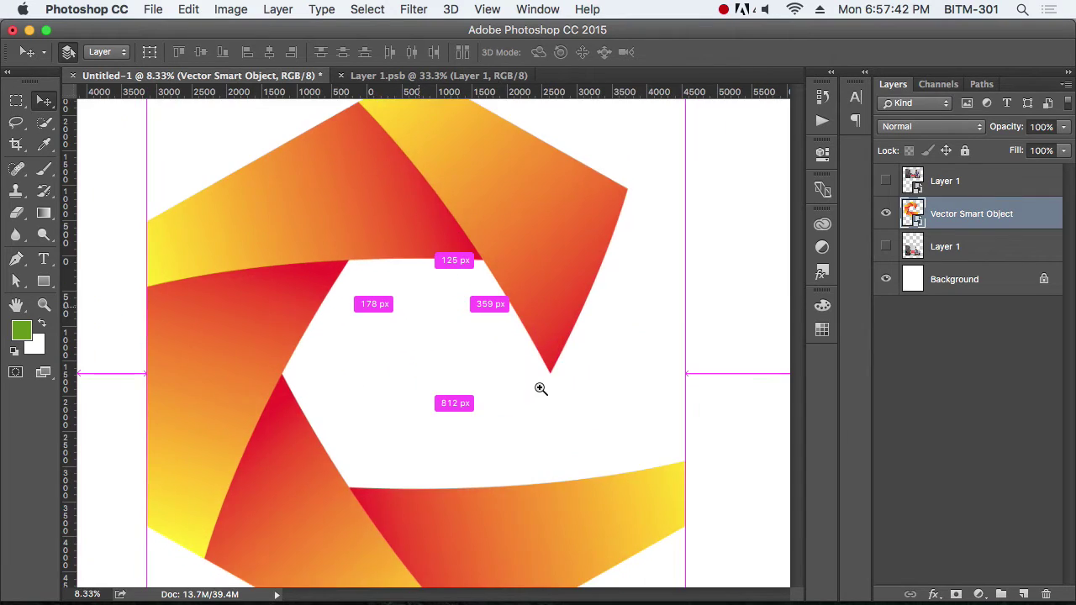
scroll(589, 395, "up", 3)
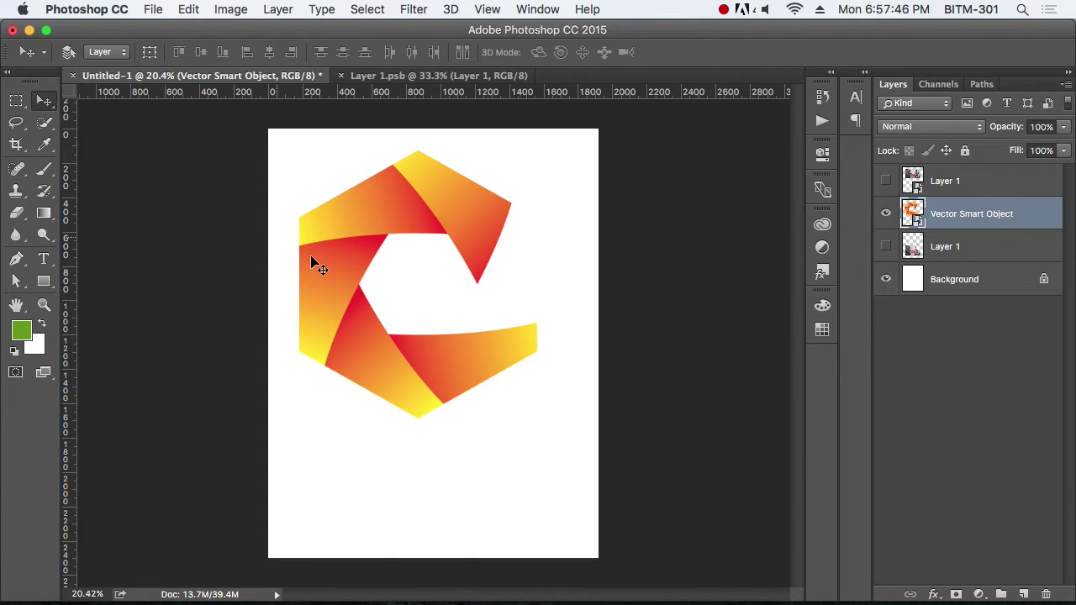
Step: Shrink the logo to about 430 × 486 px near the page's top-left corner
key("ctrl+t")
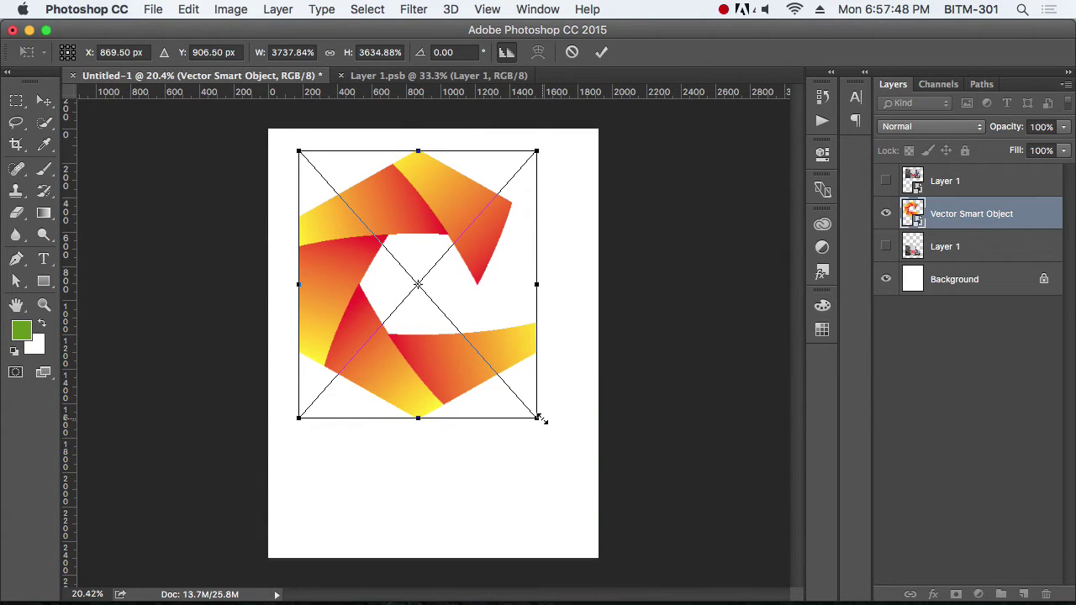
left_click_drag(538, 417, 333, 265)
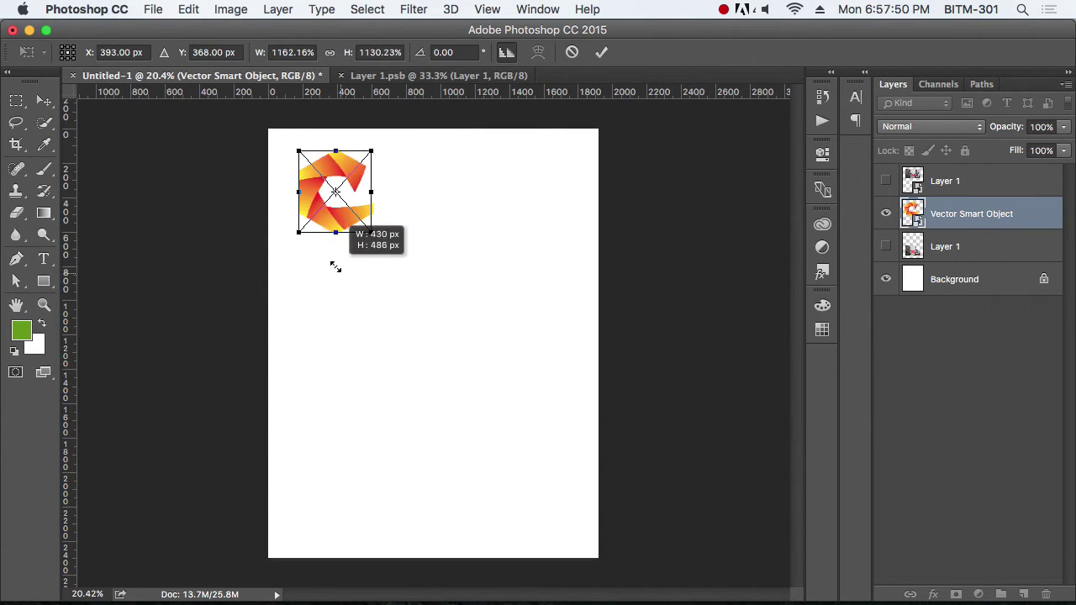
key("Return")
mouse_move(348, 243)
left_mouse_down()
mouse_move(379, 244)
mouse_move(355, 294)
left_mouse_up()
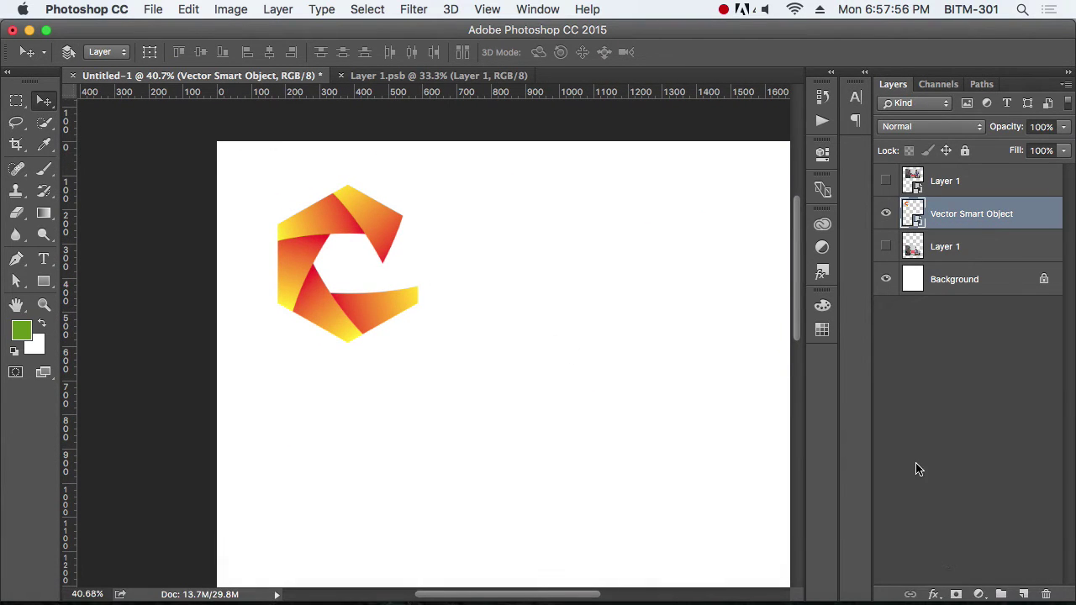
left_click(934, 594)
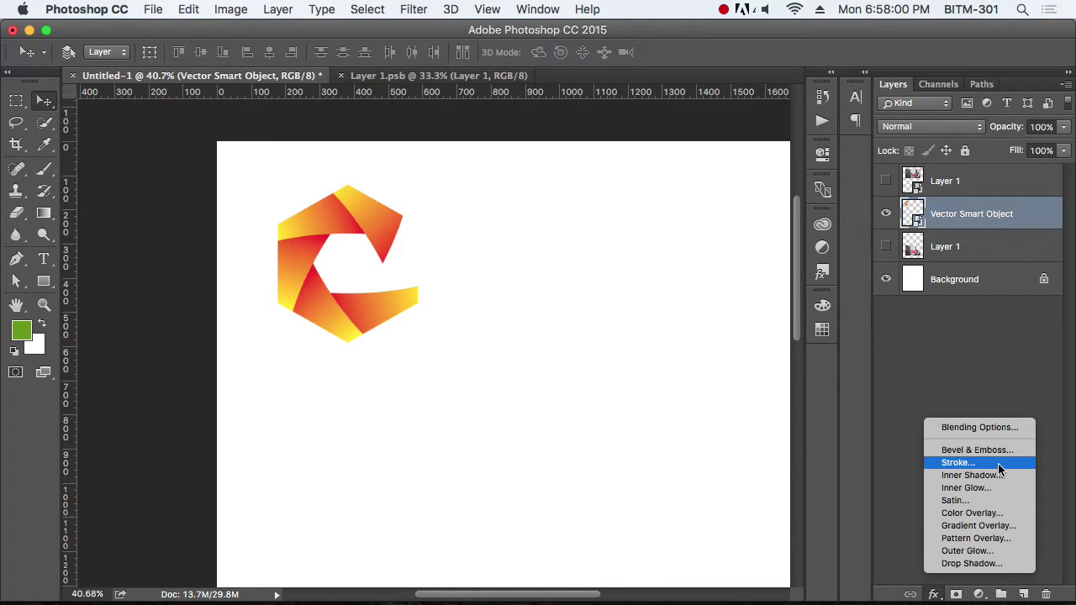
Step: Add a Color Overlay effect to the logo at 60% opacity
left_click(983, 514)
left_click_drag(415, 72, 727, 113)
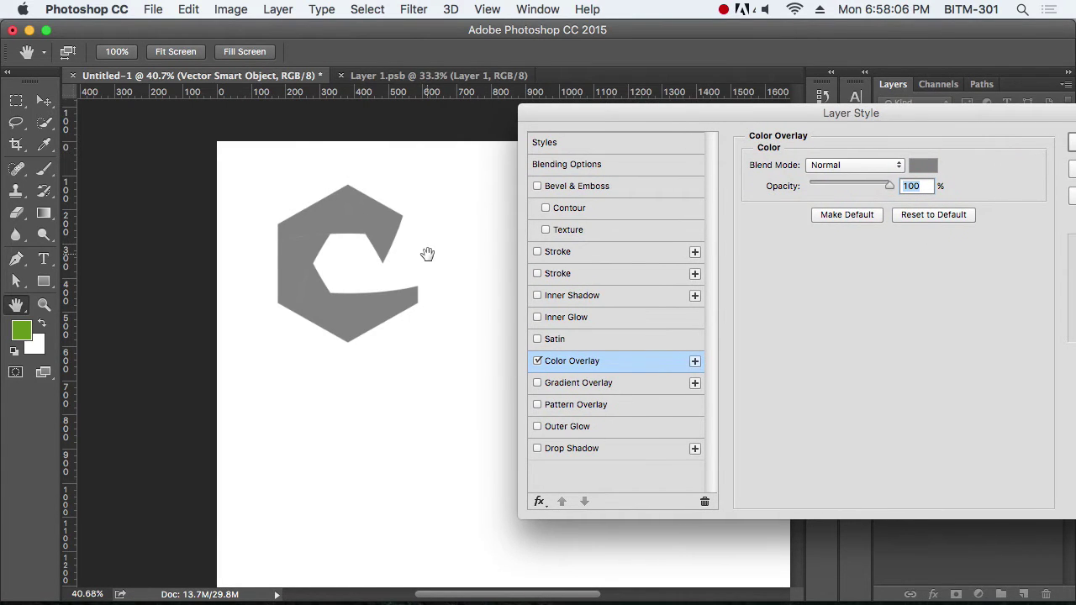
left_click_drag(359, 213, 918, 245)
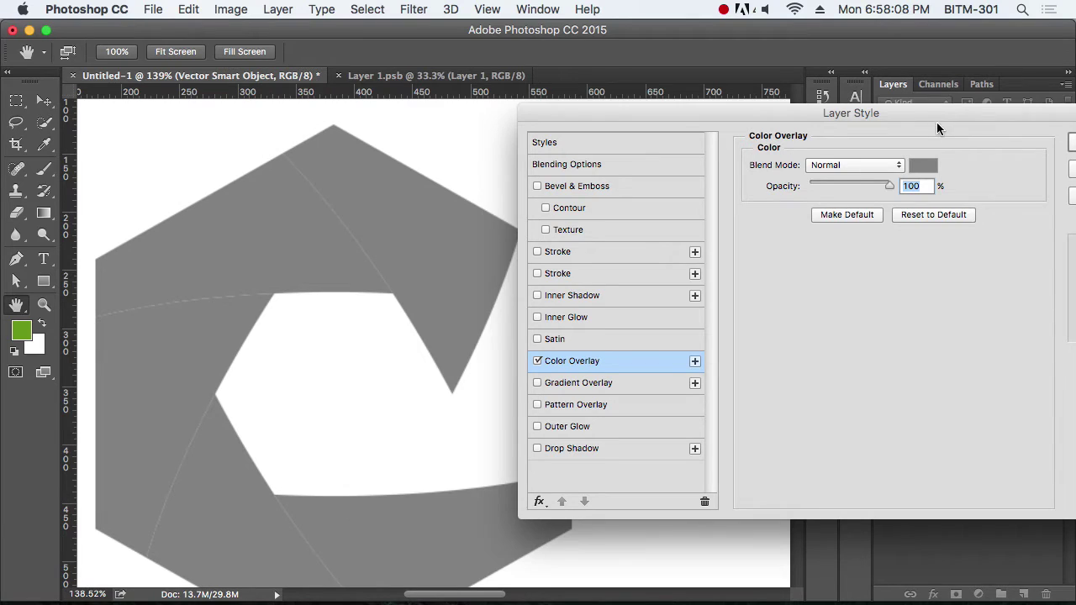
left_click_drag(938, 122, 860, 116)
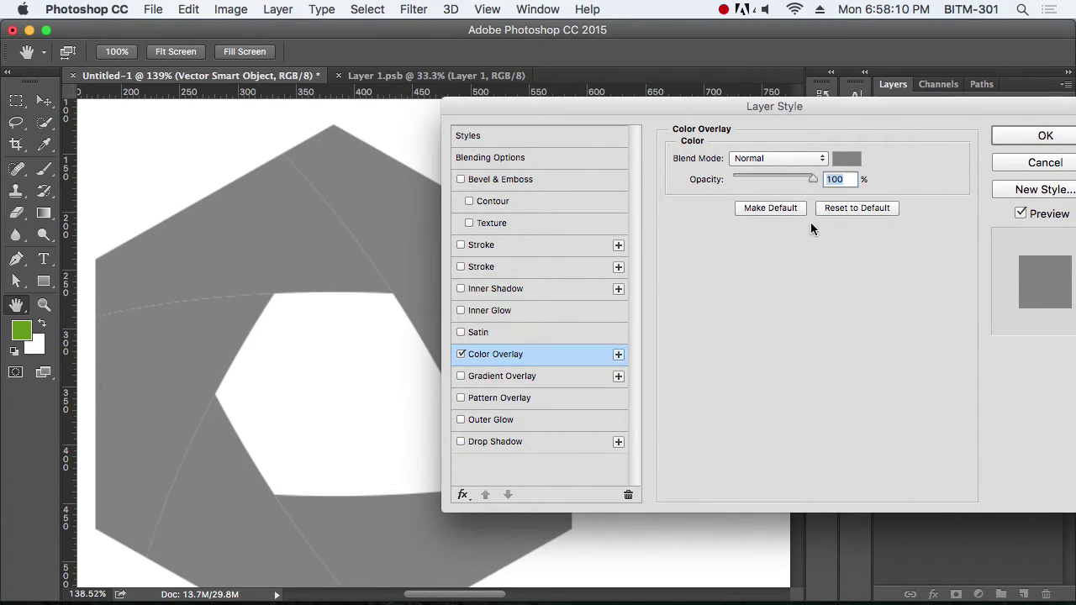
left_click_drag(813, 179, 781, 179)
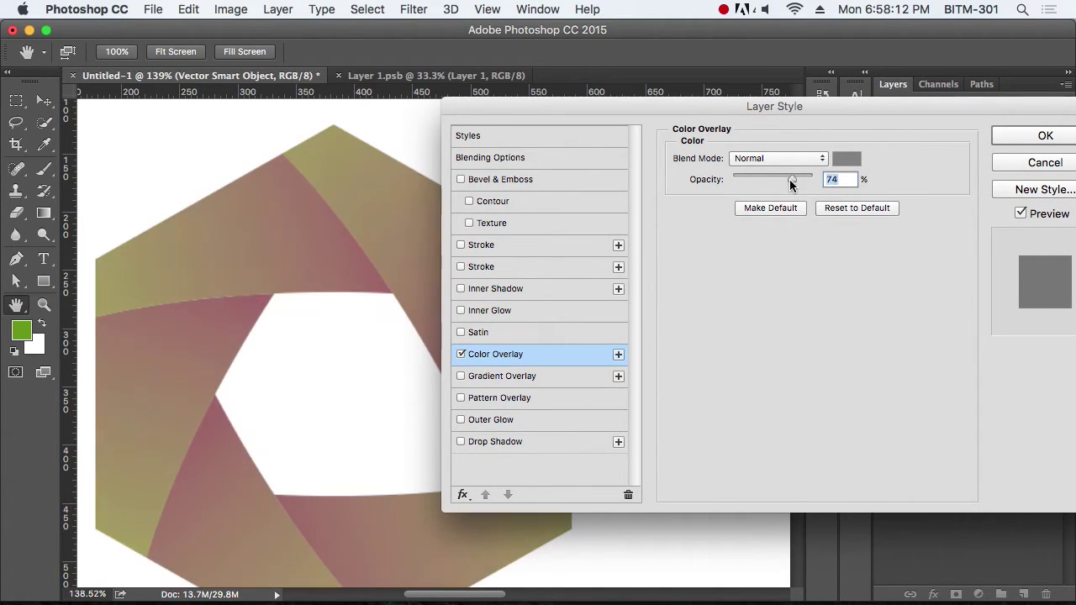
left_click(851, 162)
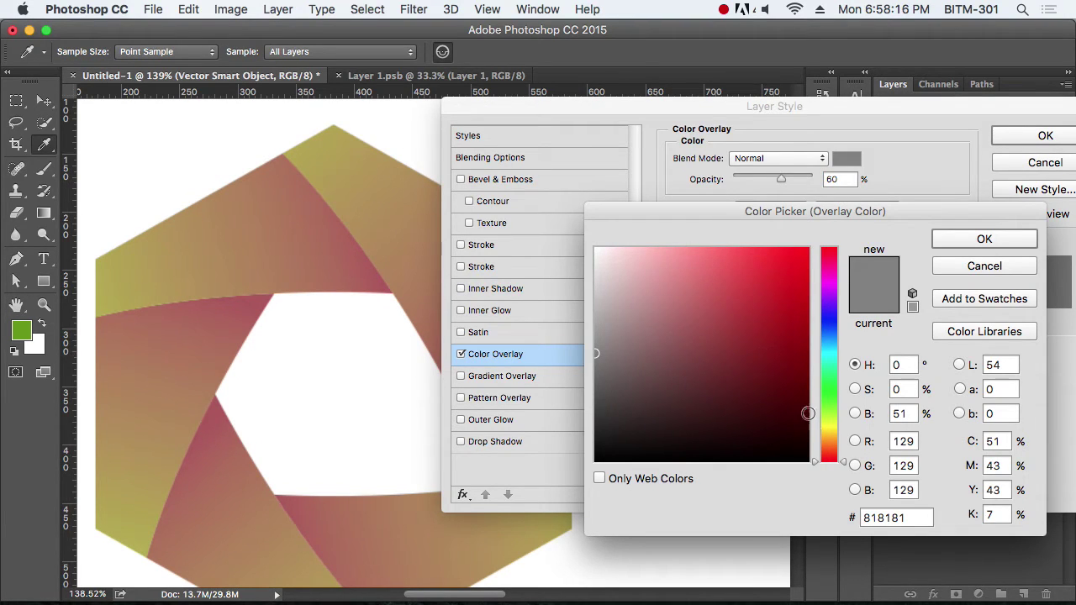
Step: Set the Color Overlay colour to bright green #00ff66
left_click_drag(830, 403, 832, 376)
left_click_drag(776, 293, 840, 242)
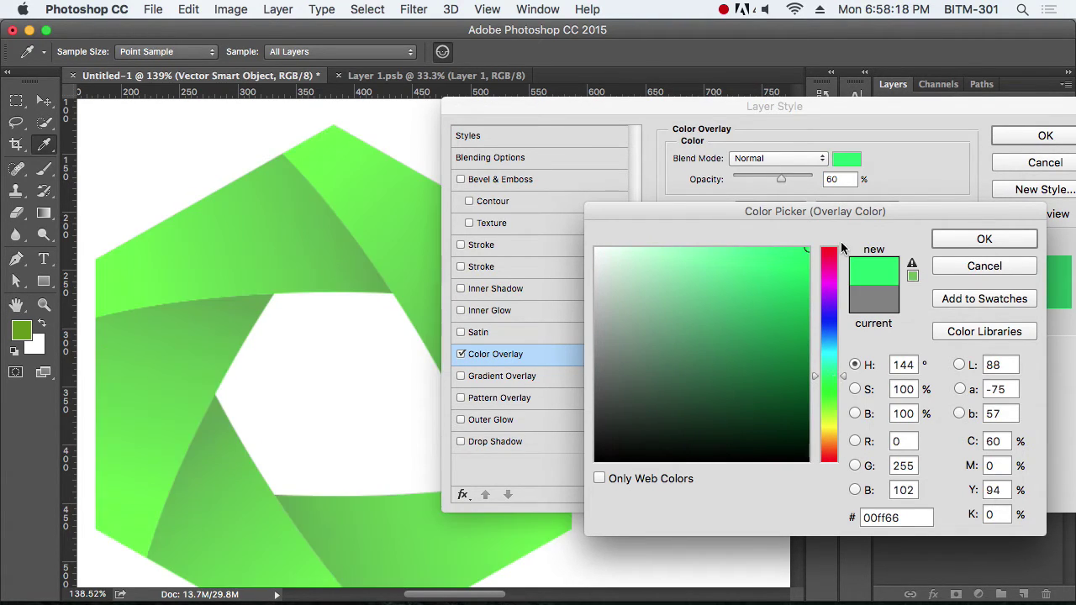
left_click(979, 244)
left_click_drag(569, 118, 685, 117)
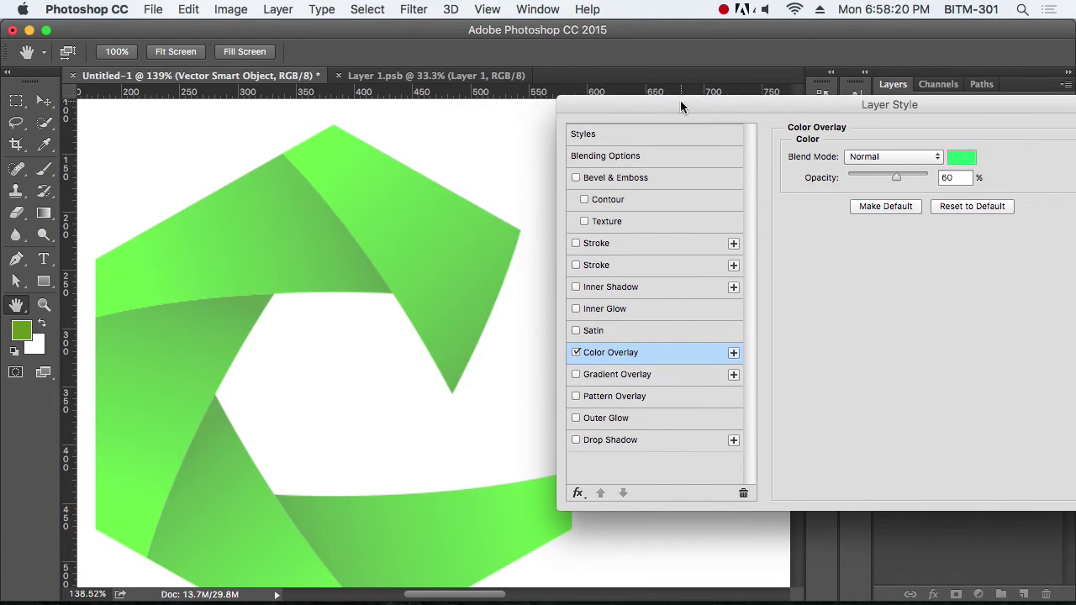
scroll(411, 326, "down", 2)
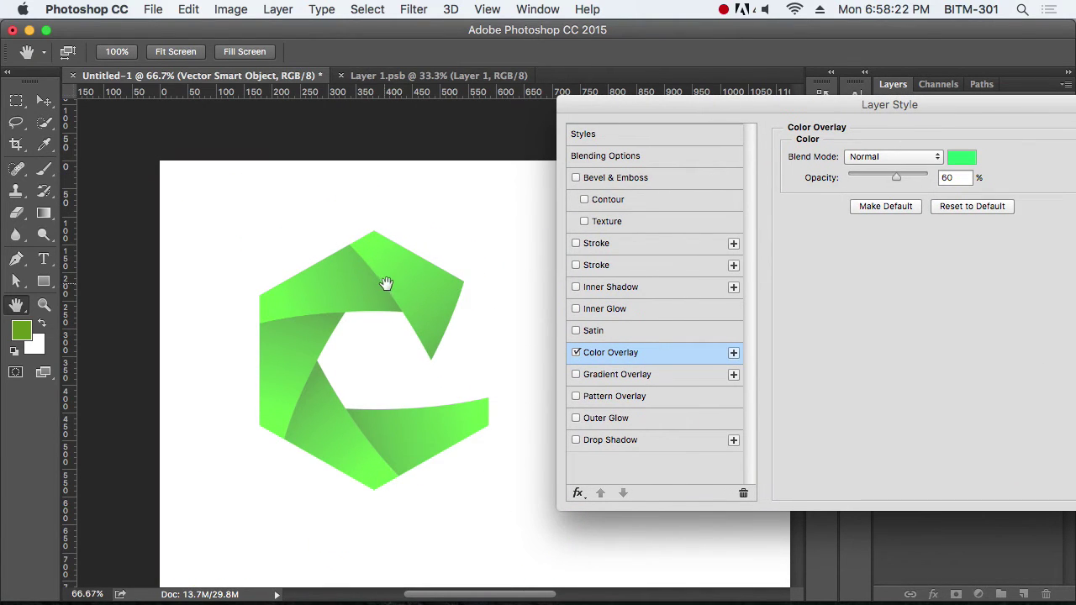
Step: Raise the green overlay's opacity to 96% and enable a soft 33% Drop Shadow
left_click_drag(888, 181, 908, 181)
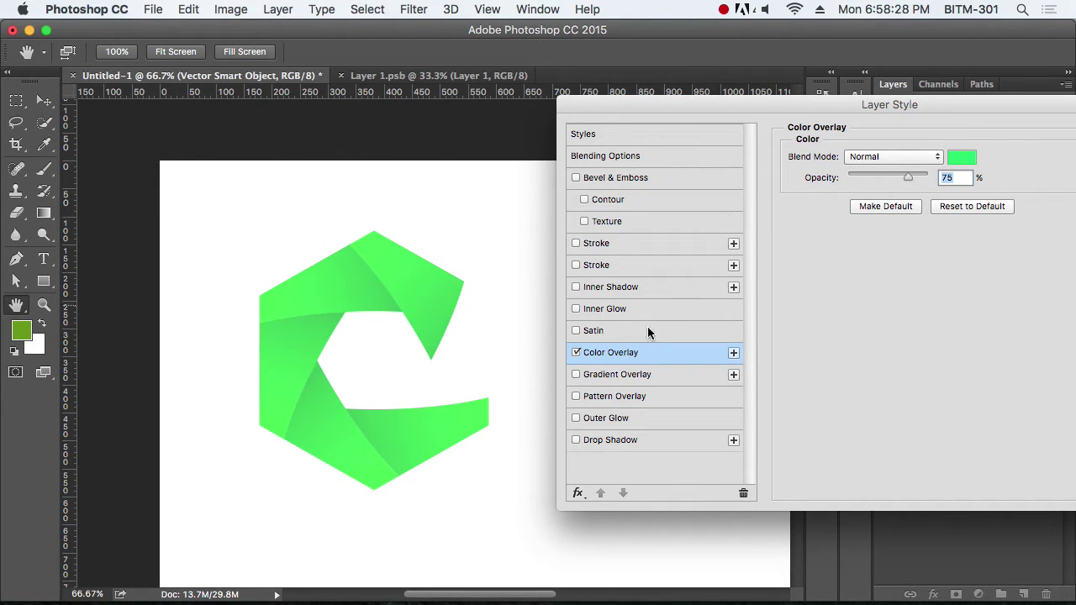
left_click(576, 352)
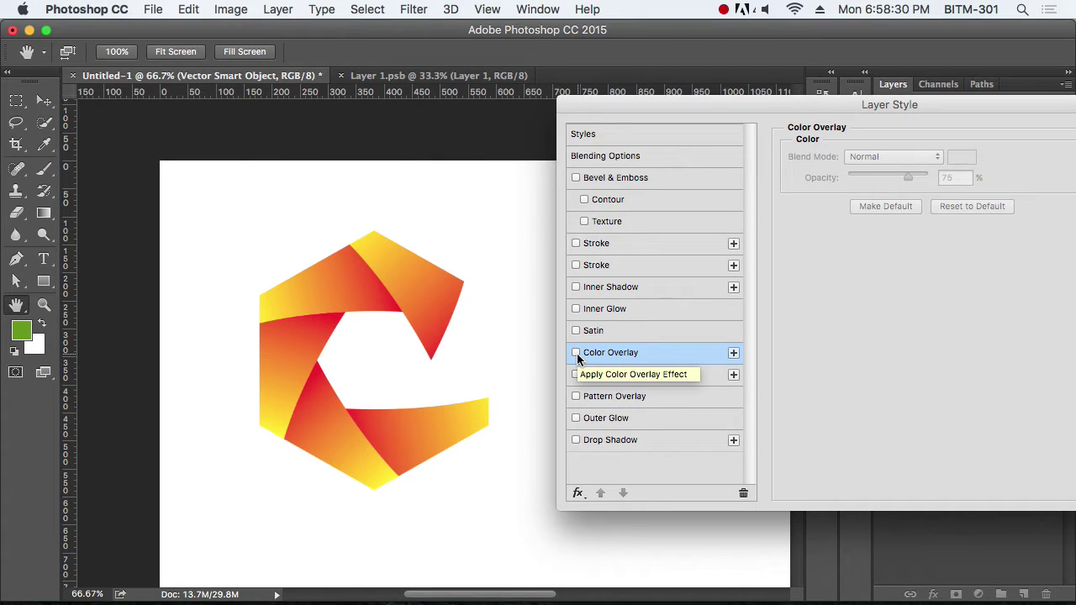
left_click(575, 352)
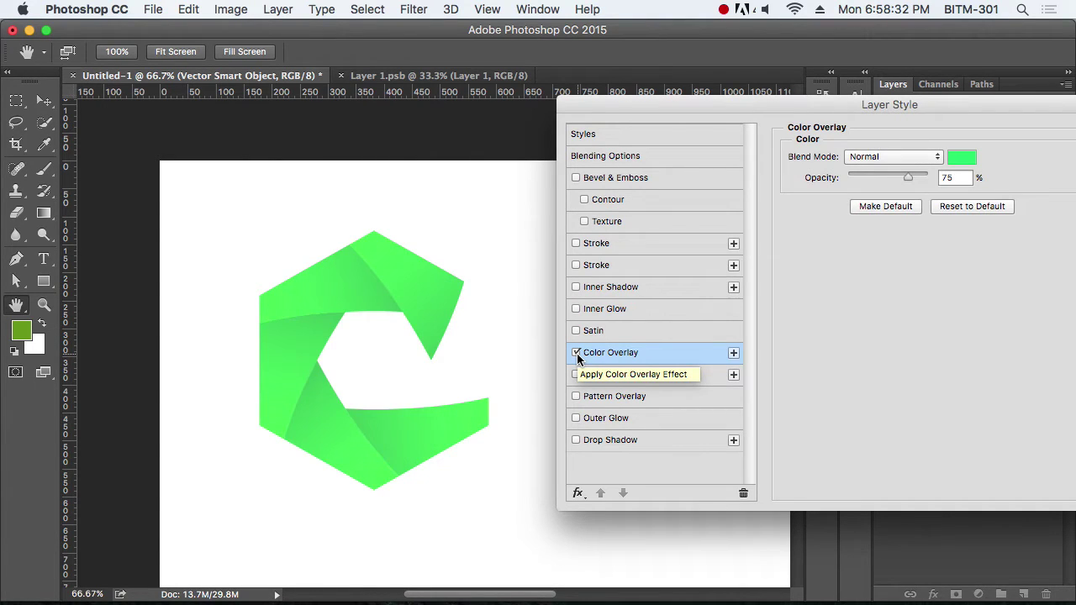
mouse_move(916, 178)
left_mouse_down()
mouse_move(861, 182)
mouse_move(880, 182)
left_mouse_up()
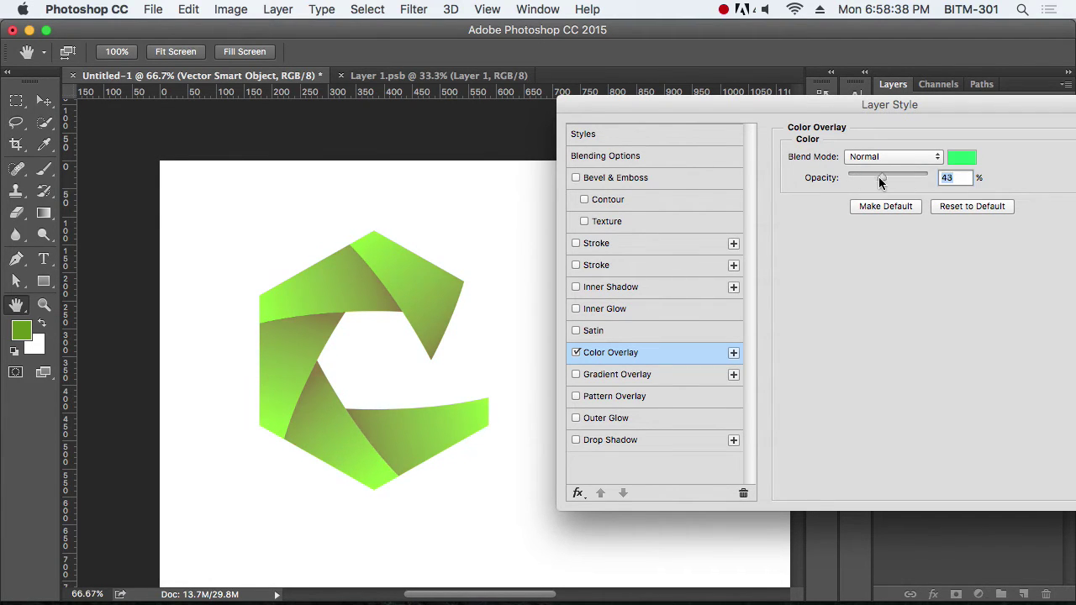
left_click_drag(880, 182, 918, 182)
mouse_move(908, 116)
left_mouse_down()
mouse_move(844, 114)
mouse_move(928, 114)
left_mouse_up()
left_click(633, 439)
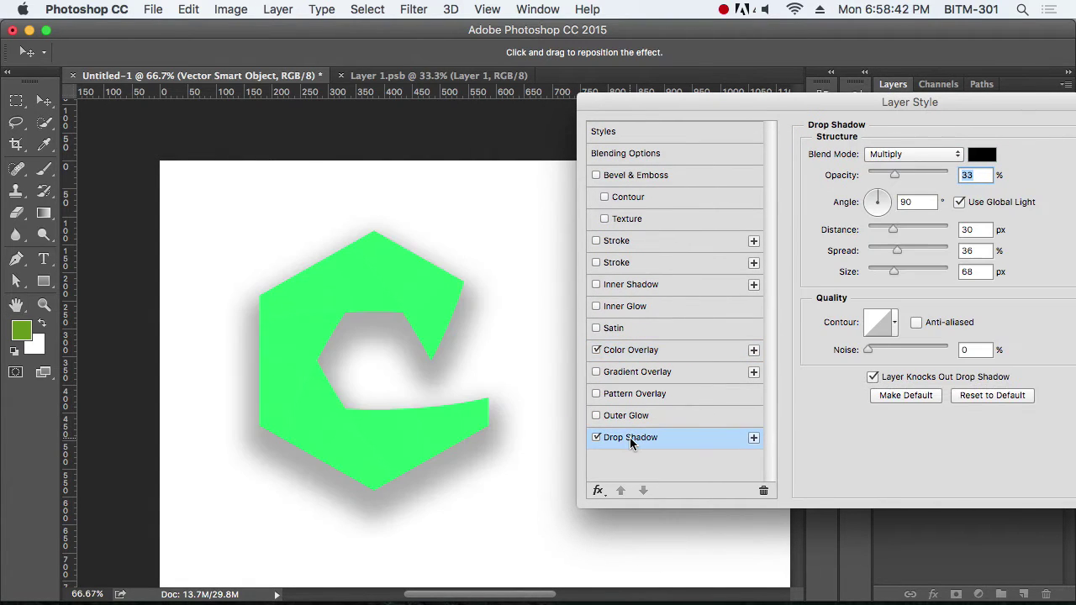
Step: Try Stroke and Bevel & Emboss, then cancel the Layer Style to keep the original orange logo
left_click(622, 243)
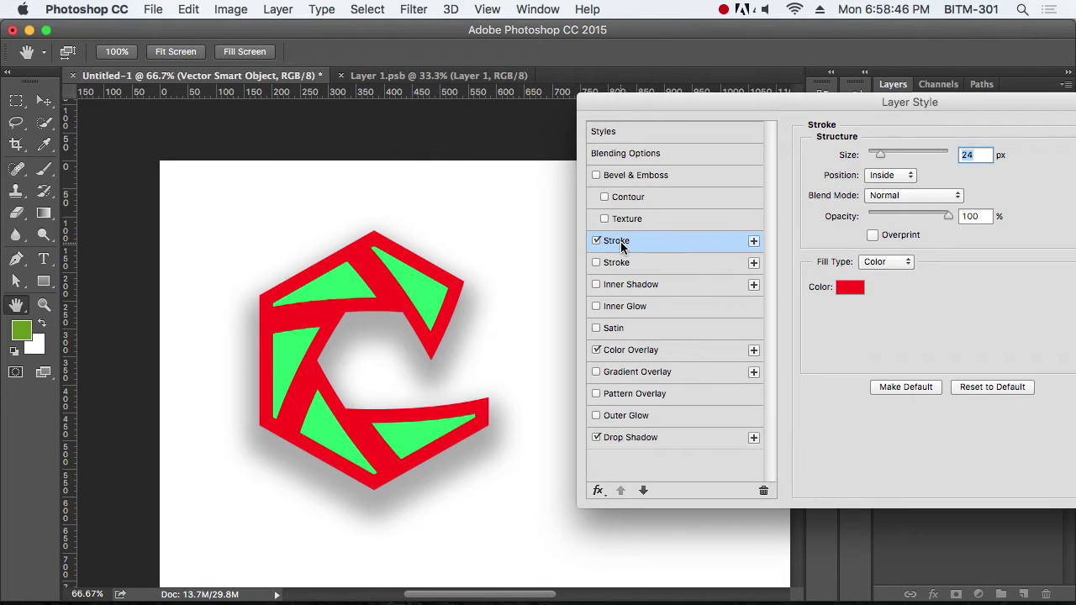
left_click(626, 175)
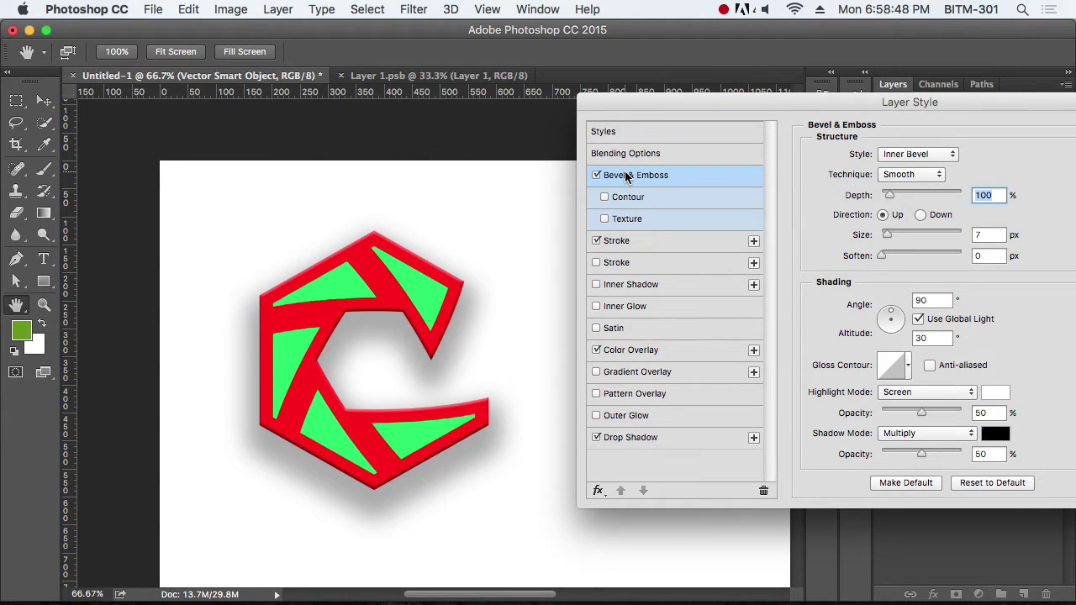
left_click_drag(936, 99, 759, 109)
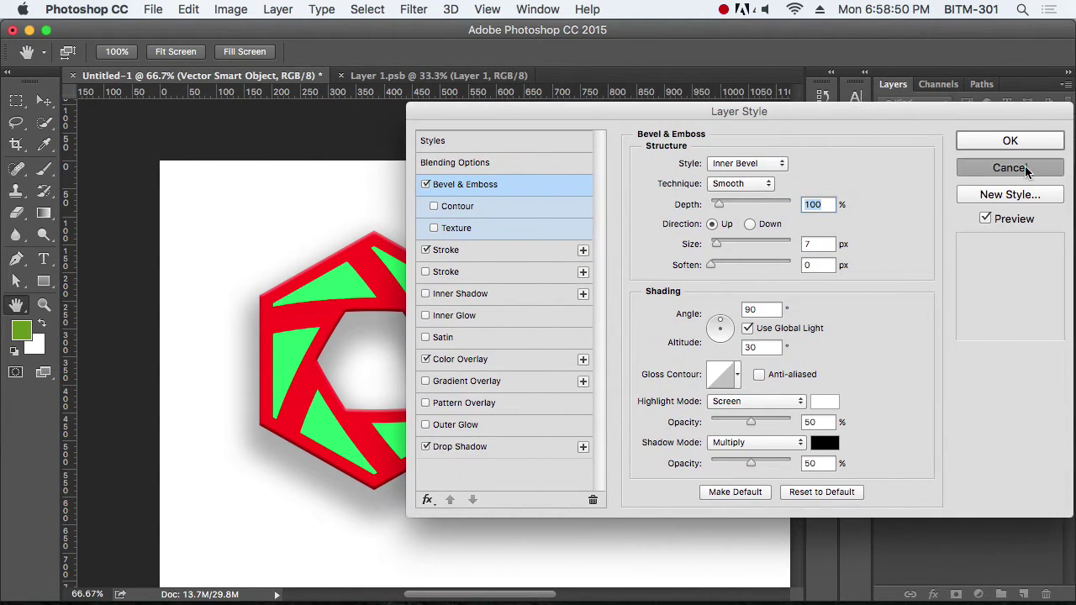
left_click(1024, 168)
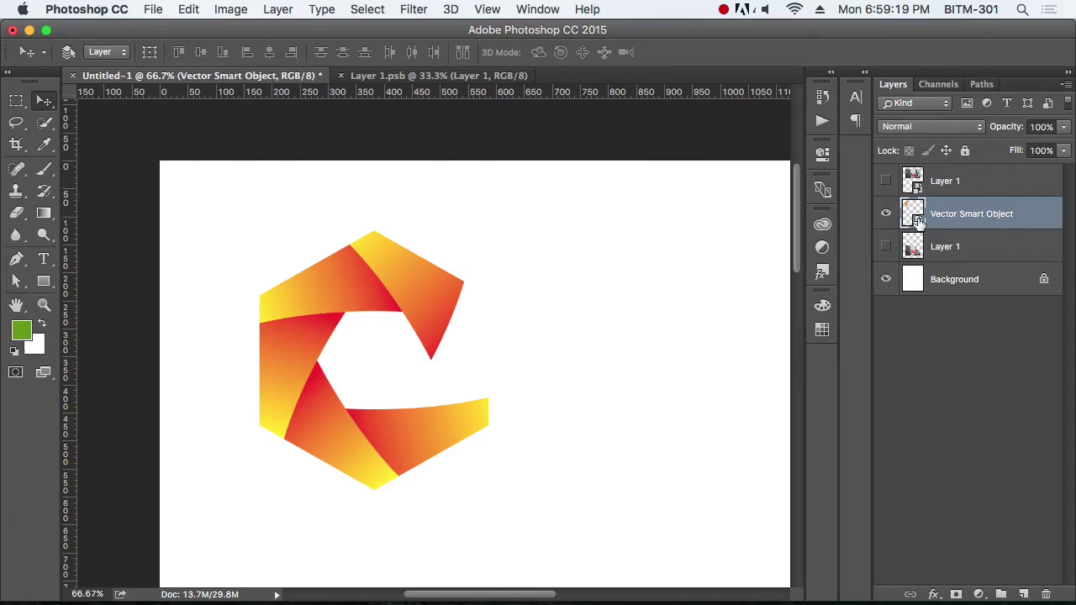
key("super+a")
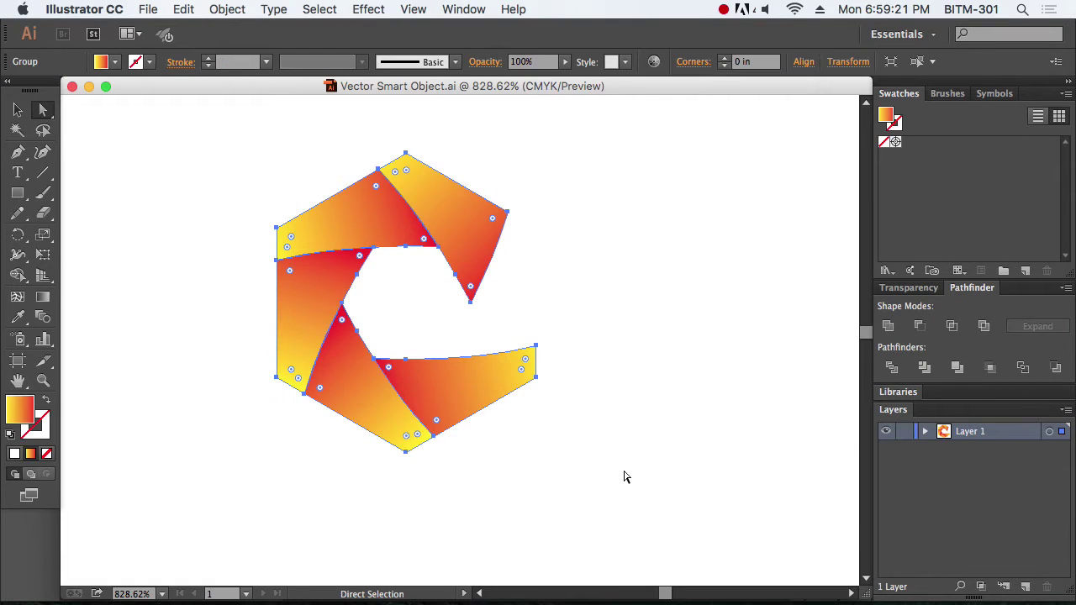
Step: Close Vector Smart Object.ai unchanged and return to the logo document in Photoshop
left_click(663, 477)
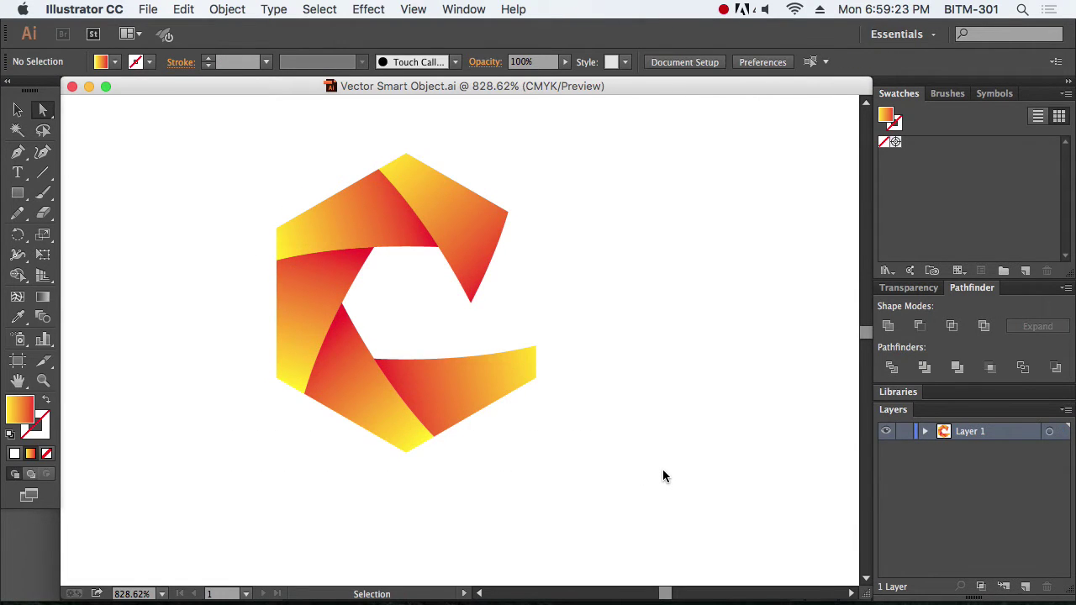
key("super+w")
key("super+Tab")
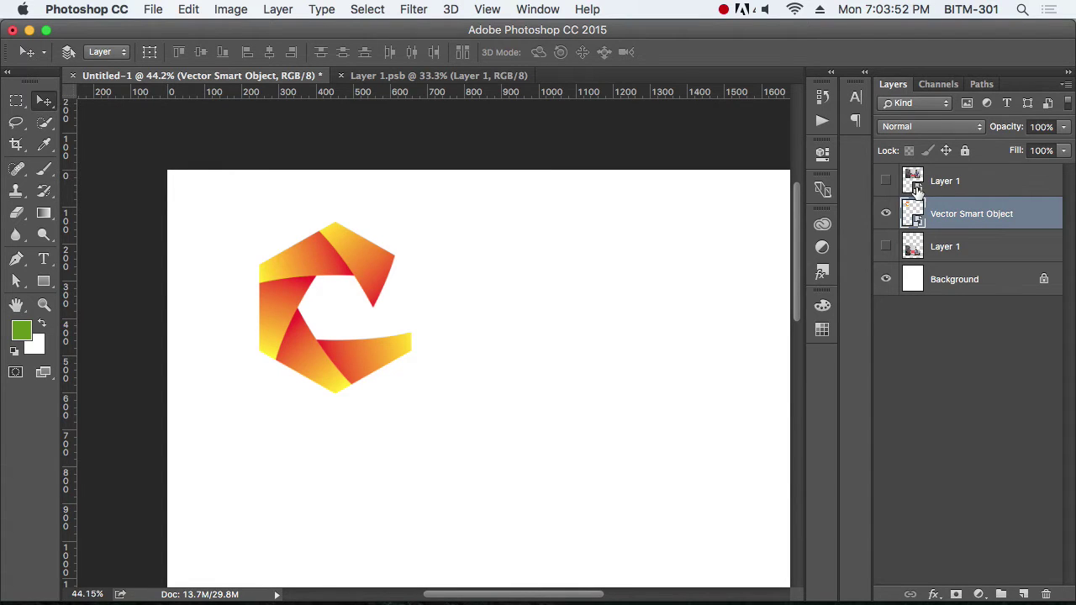
Step: Show the top Layer 1 group photo over the logo and nudge it slightly higher
left_click(886, 180)
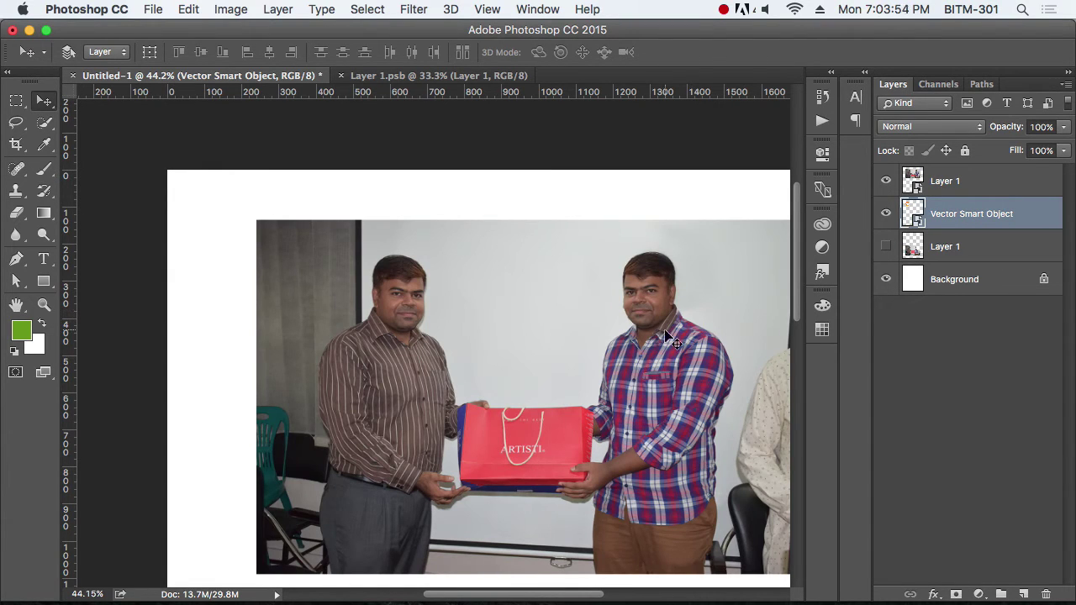
left_click_drag(659, 332, 533, 269)
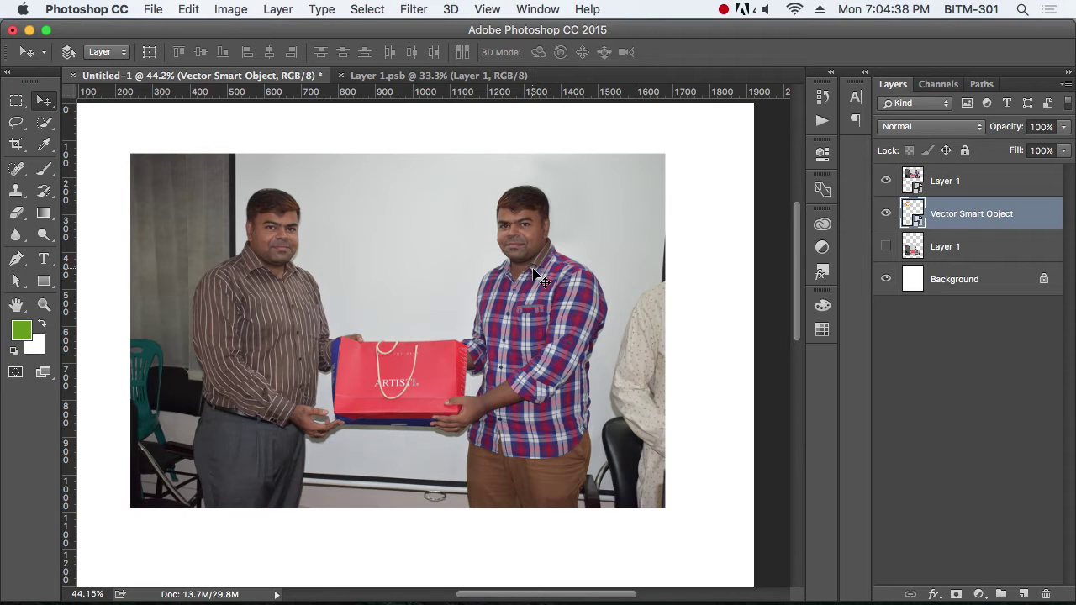
left_click_drag(504, 277, 588, 264)
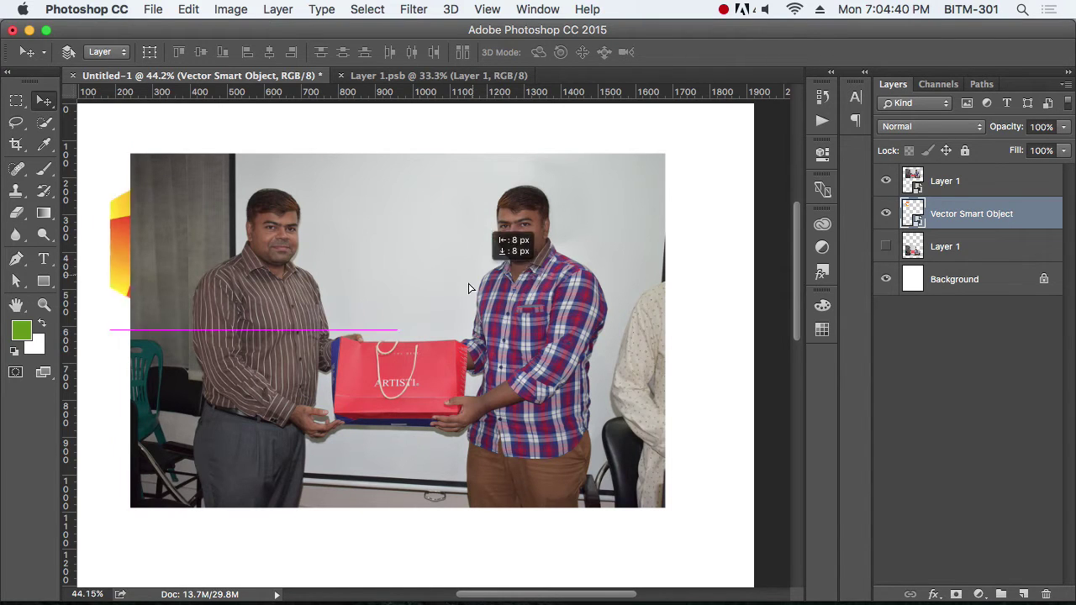
left_click(920, 183)
left_click_drag(564, 306, 586, 285)
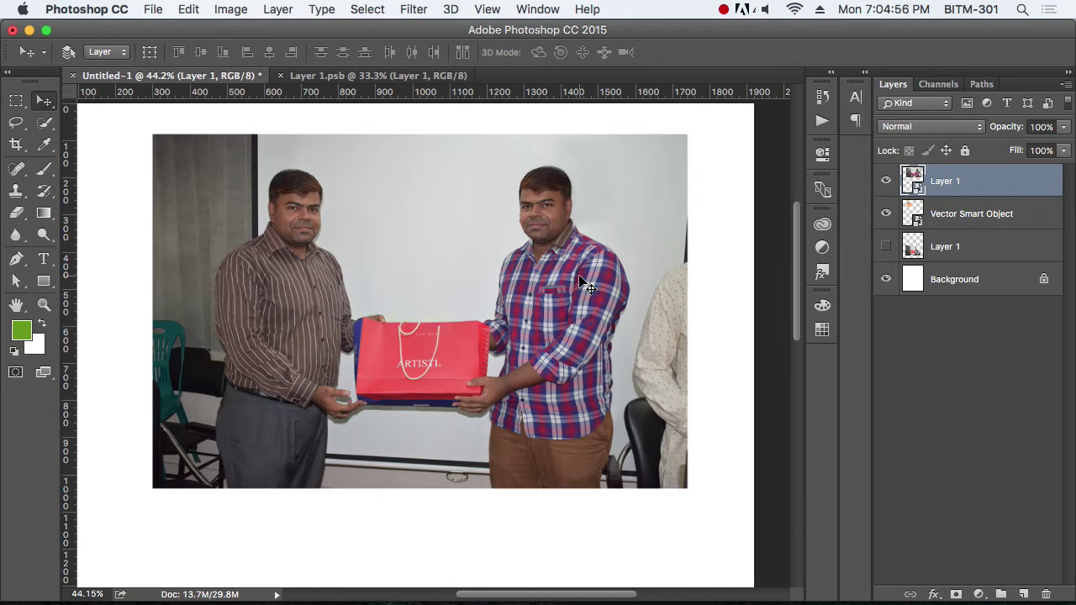
Step: Scale the group photo down to 50% of its size
key("ctrl+t")
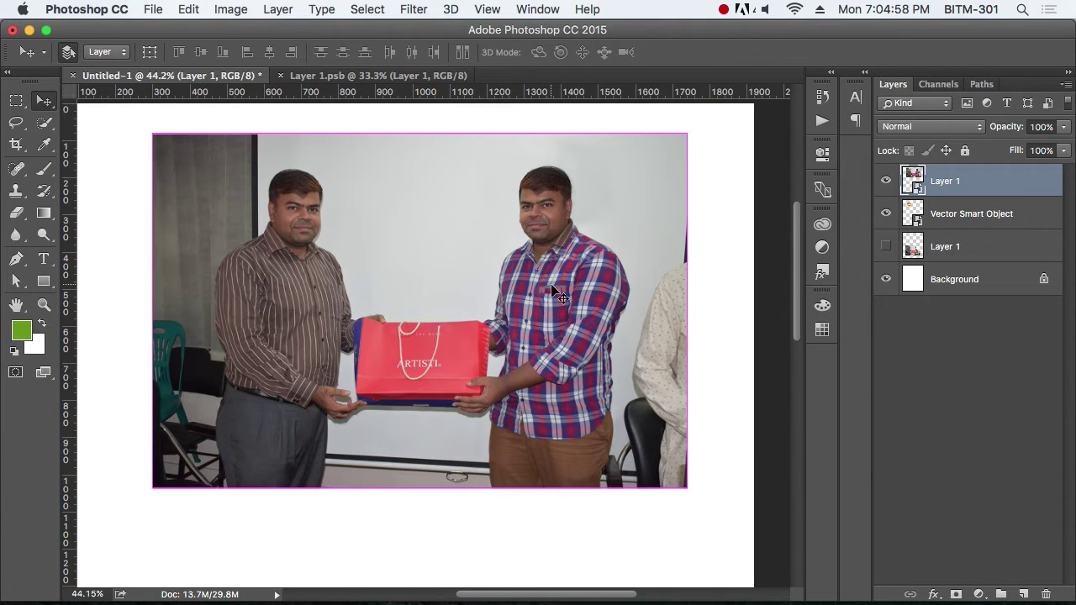
left_click_drag(686, 487, 396, 329)
left_click_drag(329, 239, 551, 412)
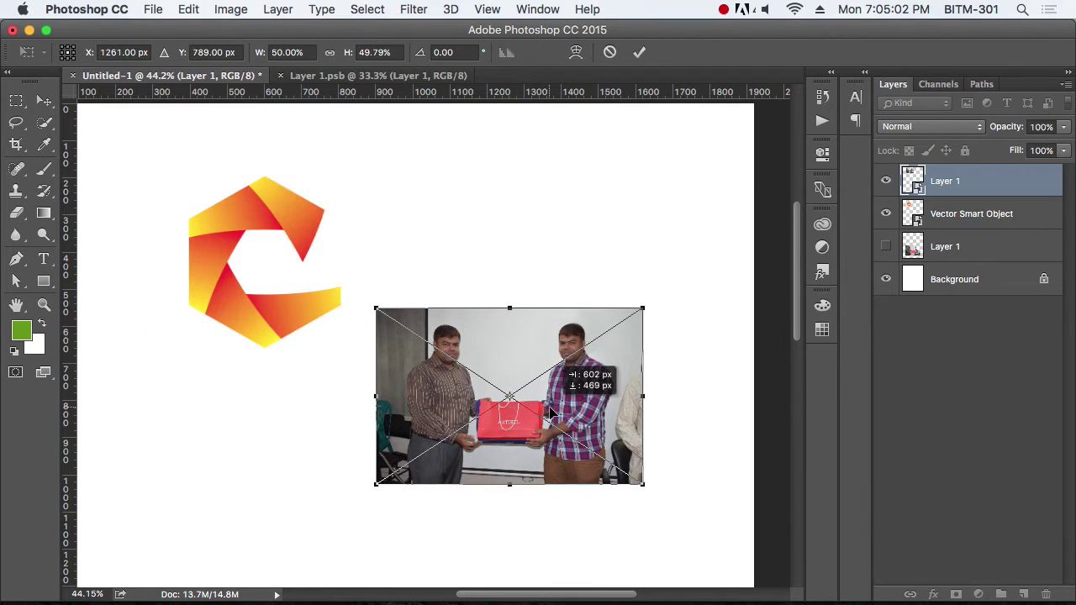
key("Return")
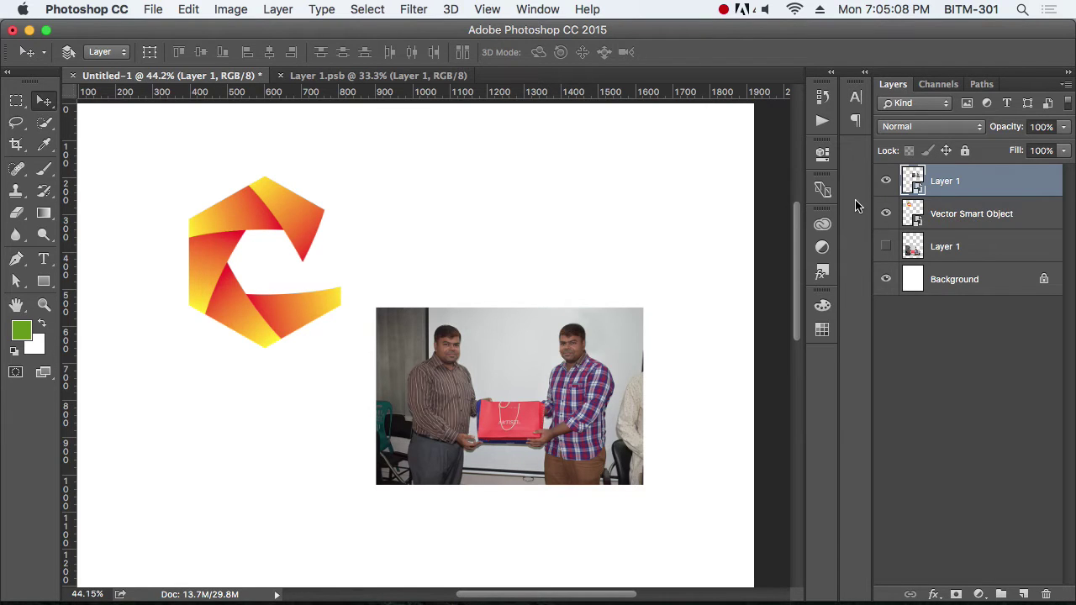
Step: Rasterize the group photo layer and move it up beside the logo
right_click(942, 186)
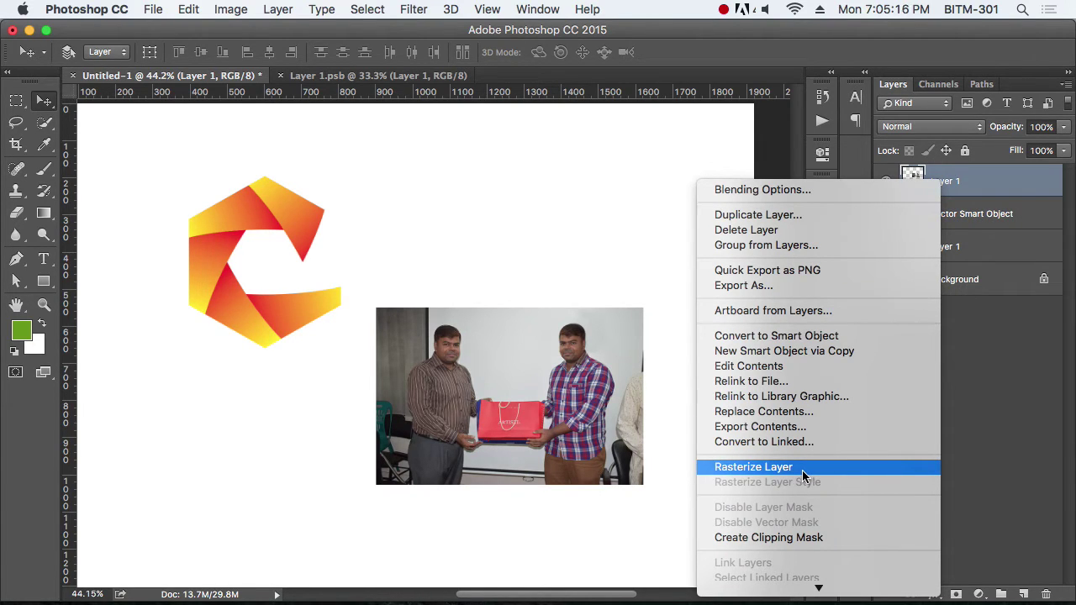
left_click(803, 471)
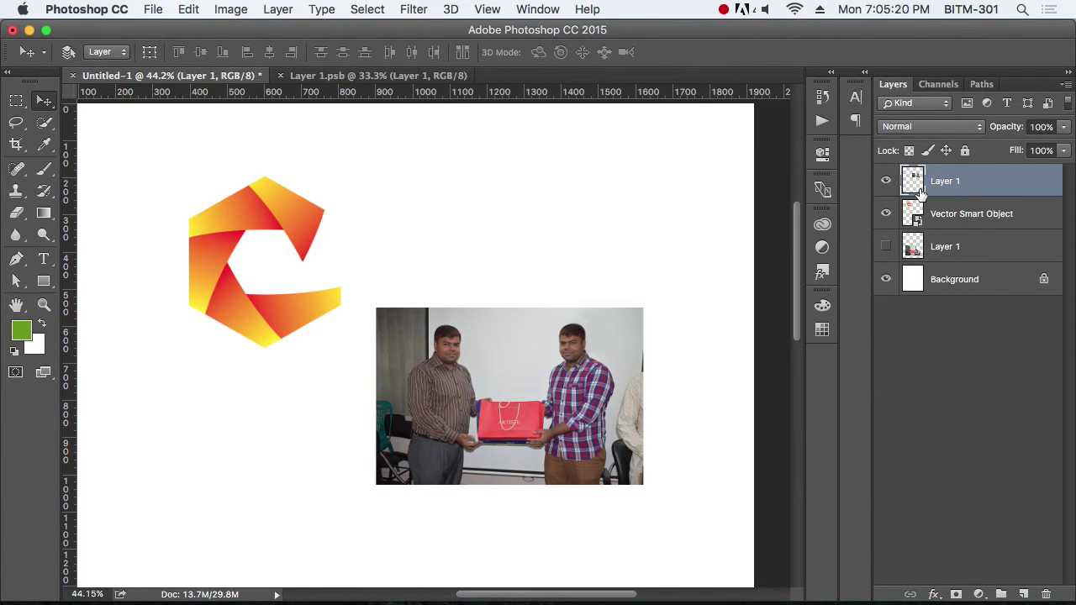
left_click_drag(530, 391, 516, 348)
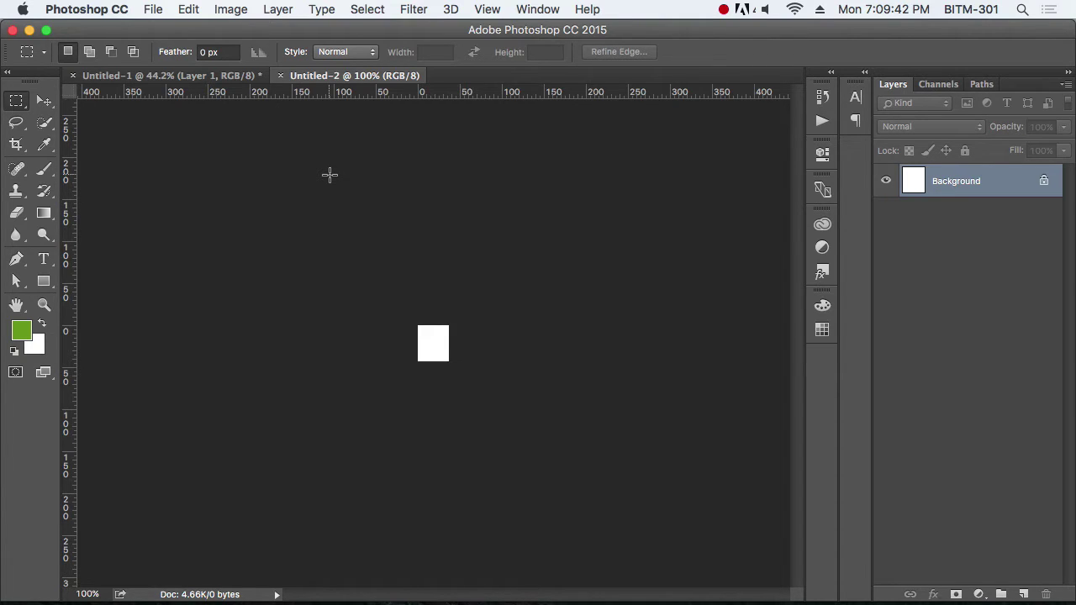
key("ctrl+Tab")
key("ctrl+Tab")
key("ctrl+Tab")
key("ctrl+Tab")
key("ctrl+Tab")
key("ctrl+Tab")
key("ctrl+Tab")
key("ctrl+Tab")
key("ctrl+Tab")
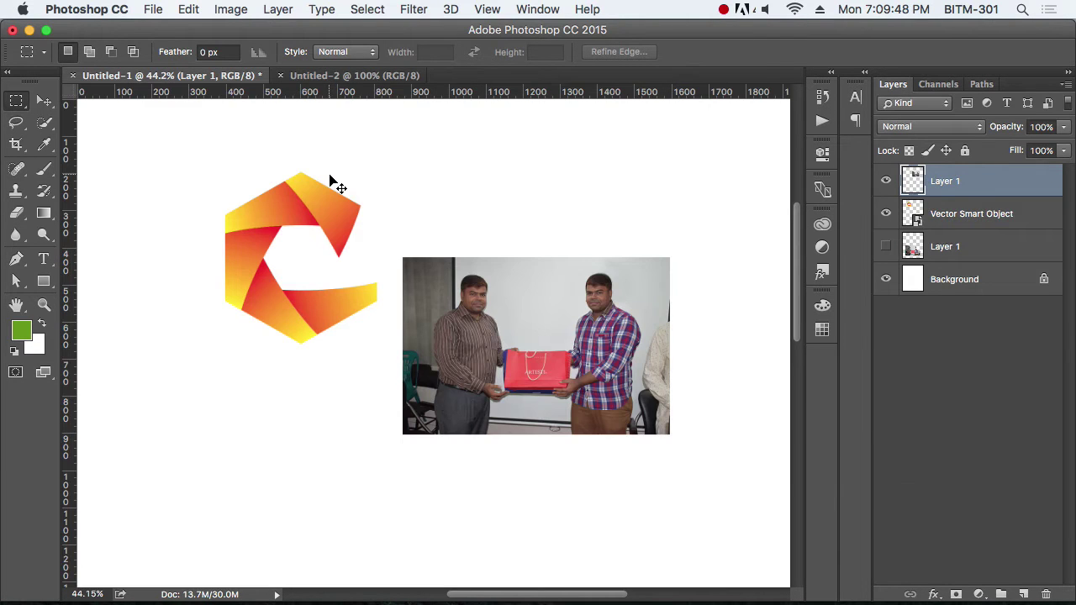
key("ctrl+Tab")
key("ctrl+Tab")
key("ctrl+Tab")
key("ctrl+Tab")
key("ctrl+Tab")
key("ctrl+Tab")
key("ctrl+Tab")
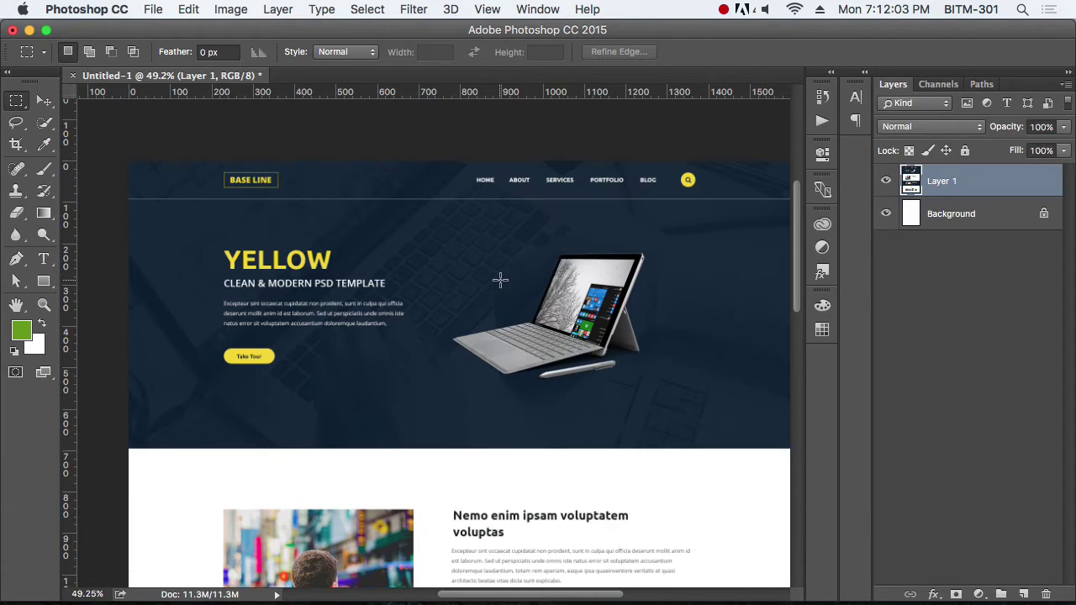
Step: Start Save As into the batch 25 folder and begin typing a new file name
key("ctrl+shift+s")
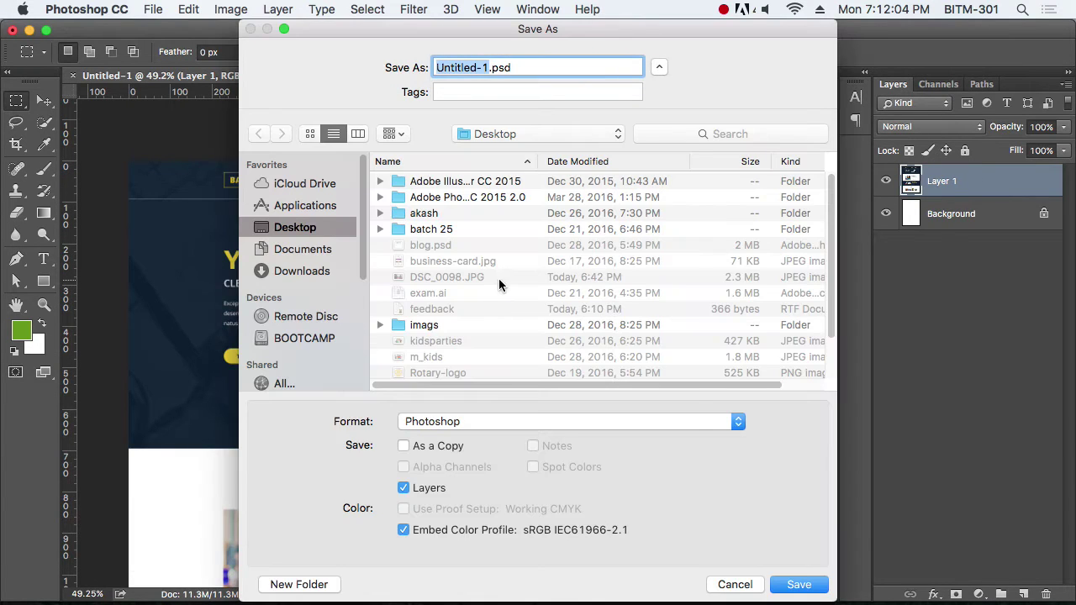
scroll(492, 286, "down", 3)
scroll(446, 266, "up", 3)
double_click(429, 228)
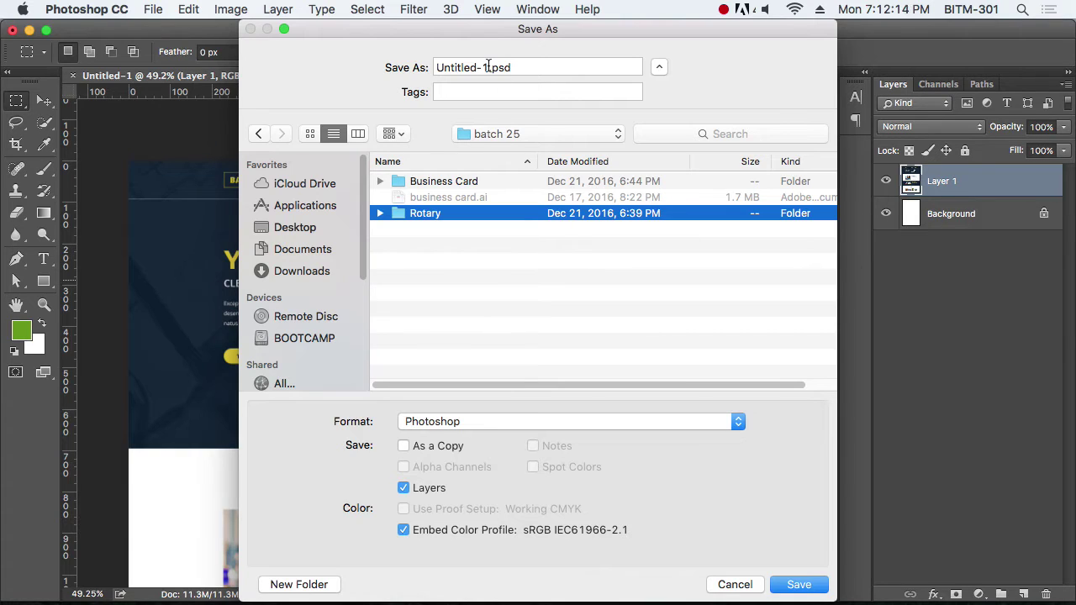
key("Tab")
type("home")
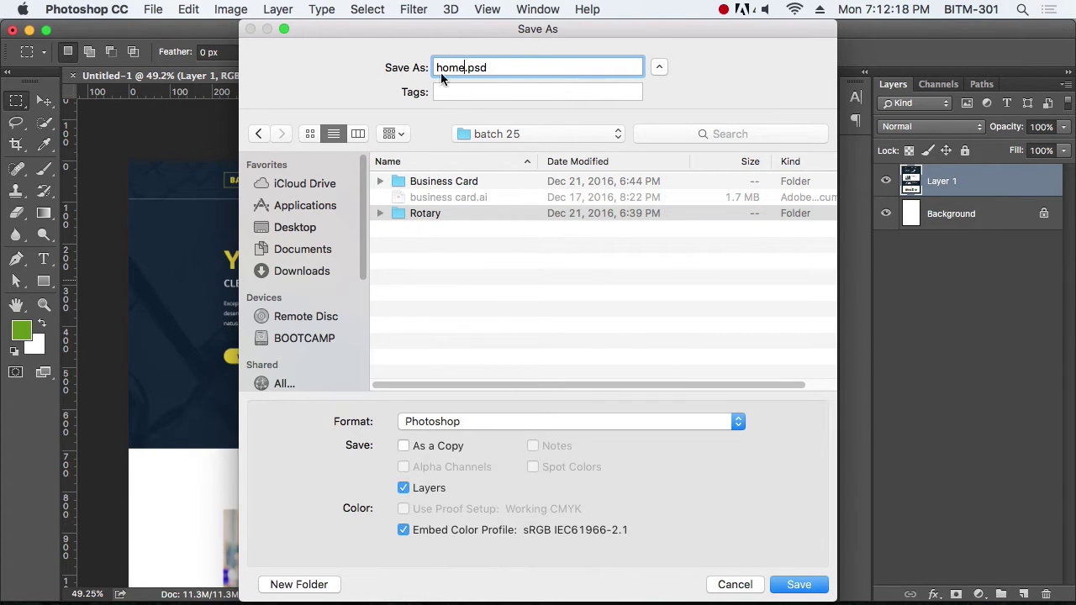
type("01_")
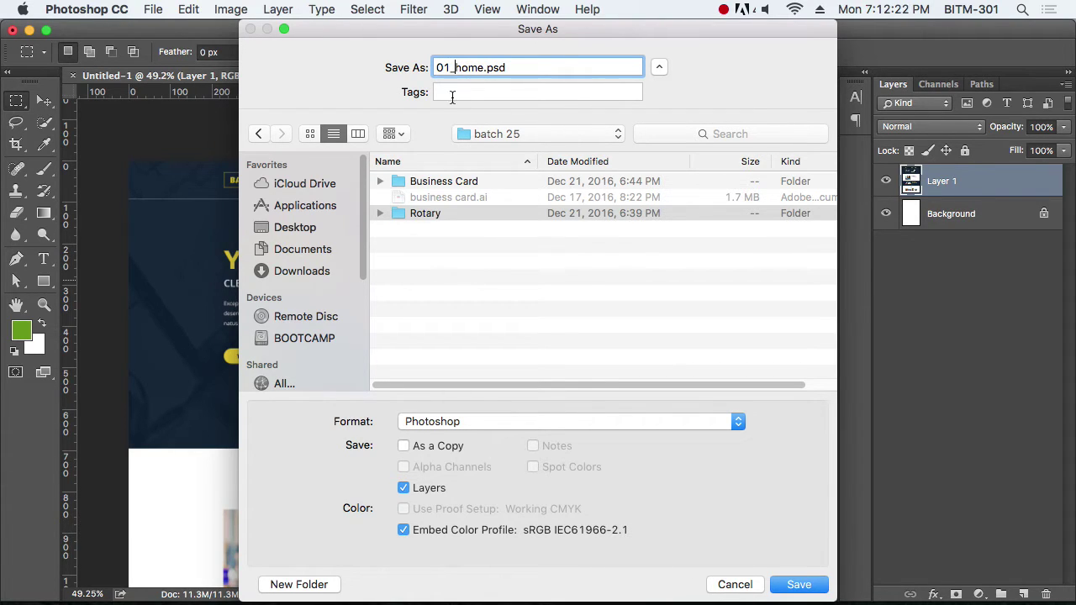
Step: Save the document as 01_home.psd in Desktop > batch 25, accepting the Photoshop format options
left_click(799, 585)
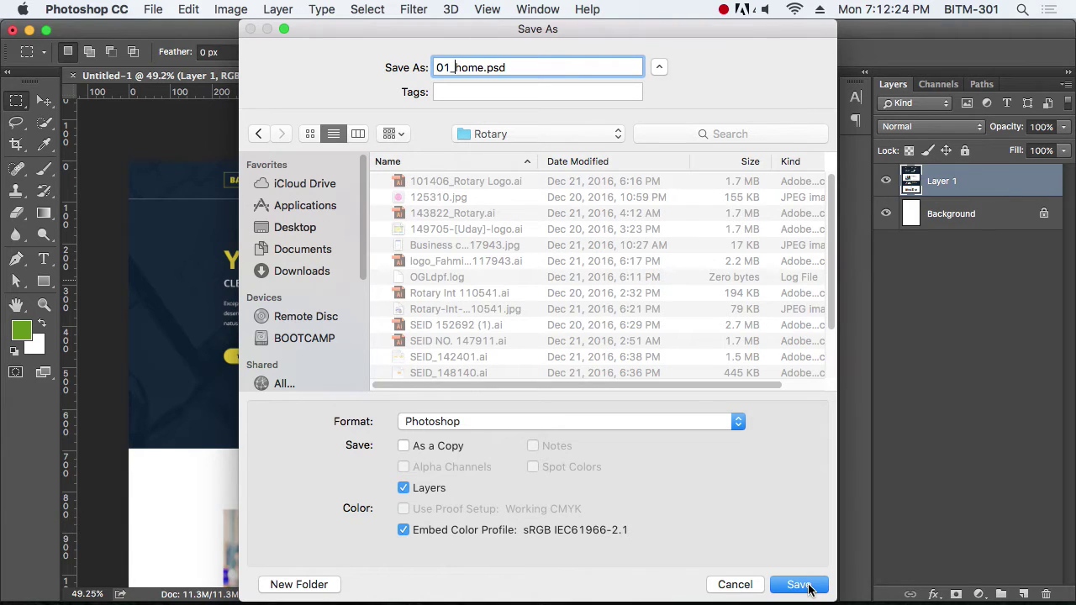
left_click(294, 229)
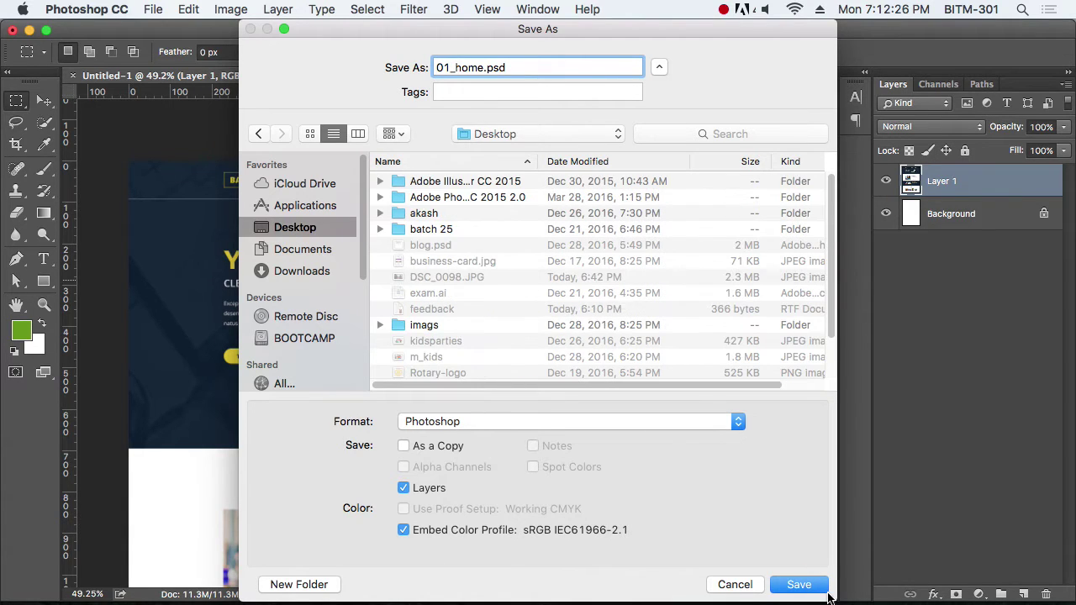
double_click(436, 219)
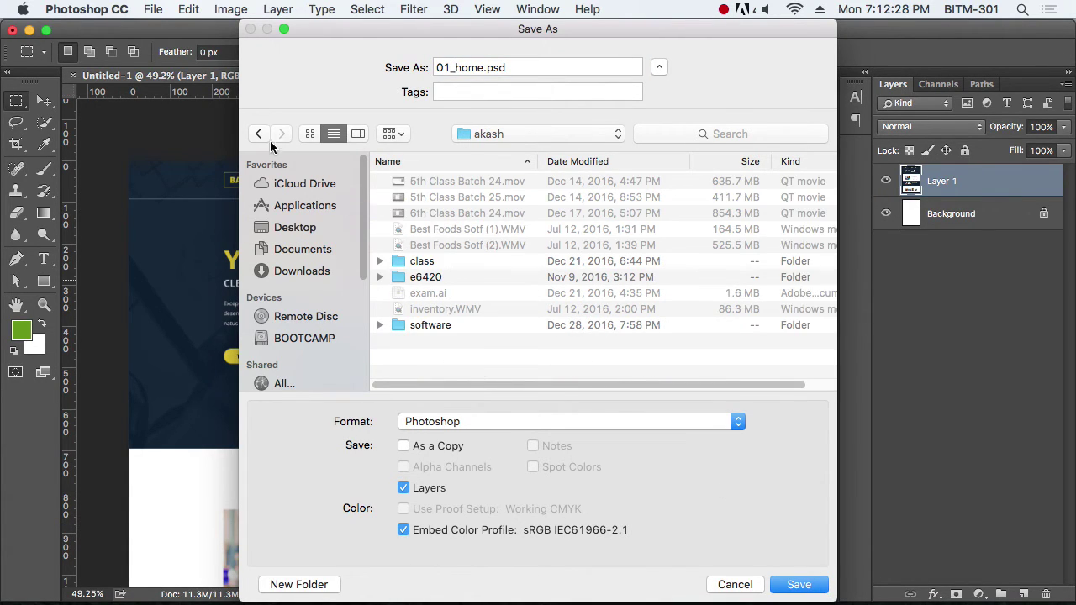
left_click(260, 135)
double_click(424, 232)
left_click(799, 583)
left_click(748, 239)
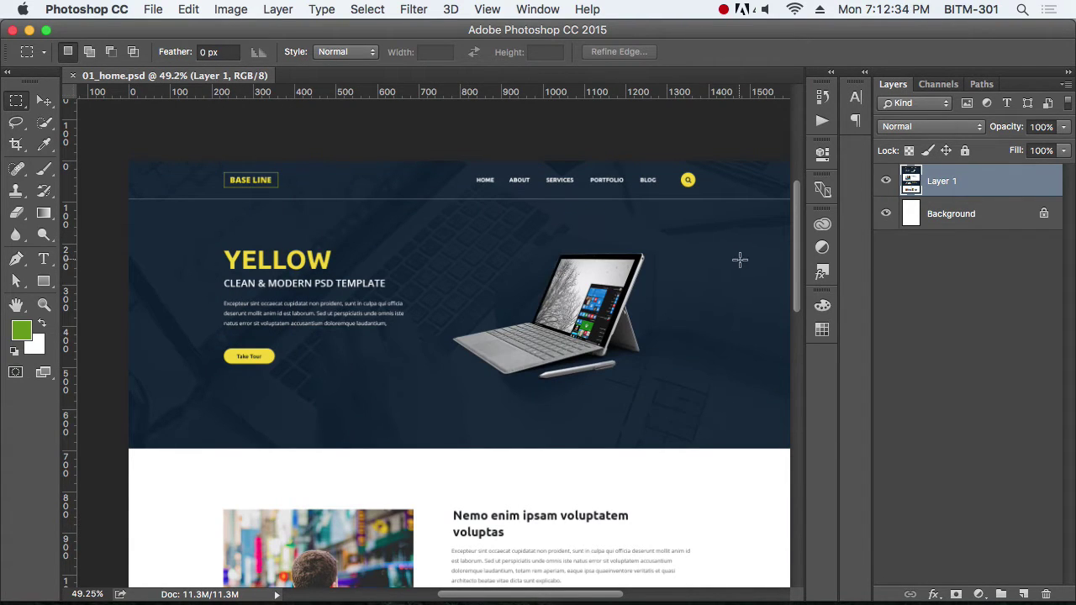
left_click_drag(620, 252, 608, 244)
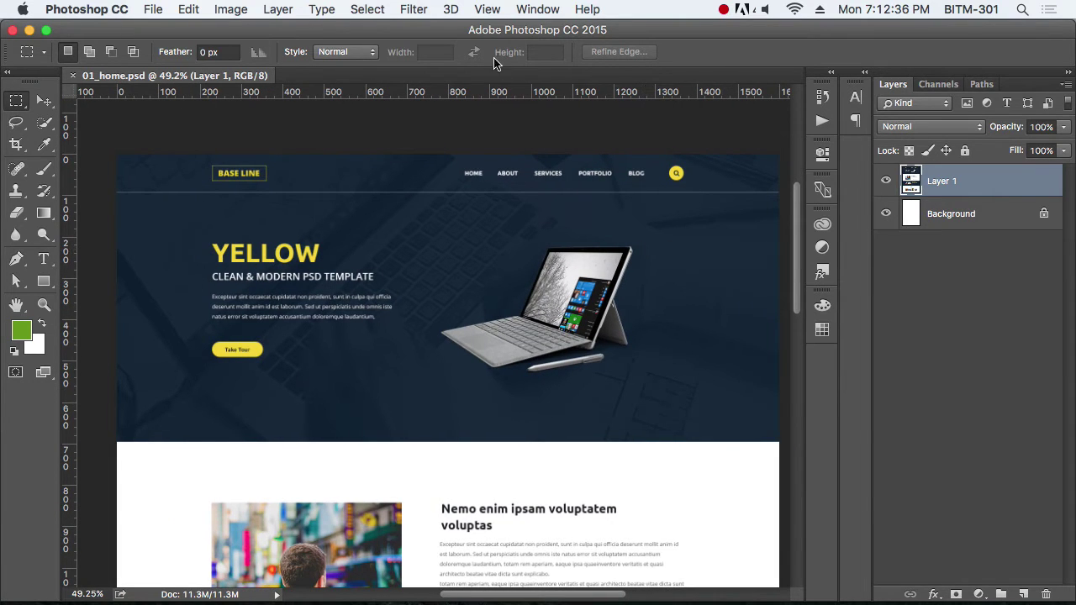
Step: Add a centred 12-column guide layout with 70 px columns and 30 px gutters
left_click(481, 8)
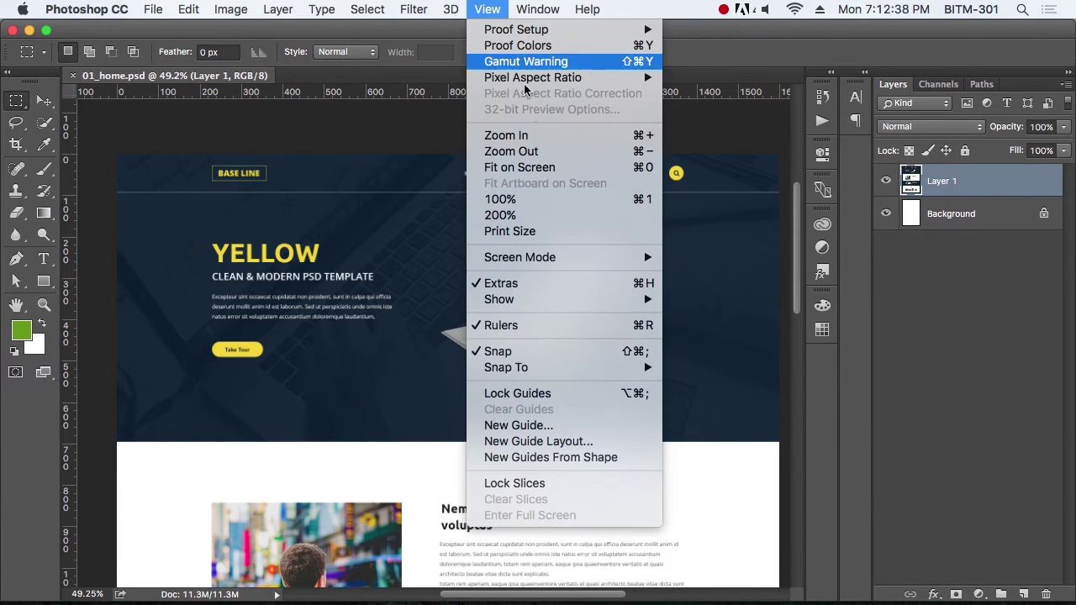
left_click(611, 440)
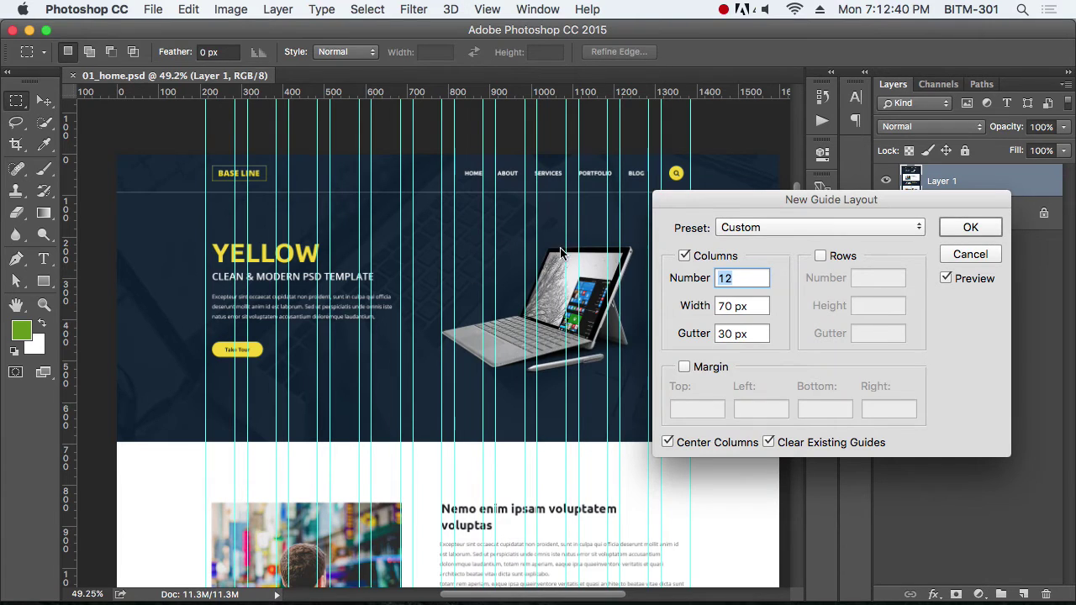
mouse_move(791, 200)
left_mouse_down()
mouse_move(871, 330)
mouse_move(718, 266)
left_mouse_up()
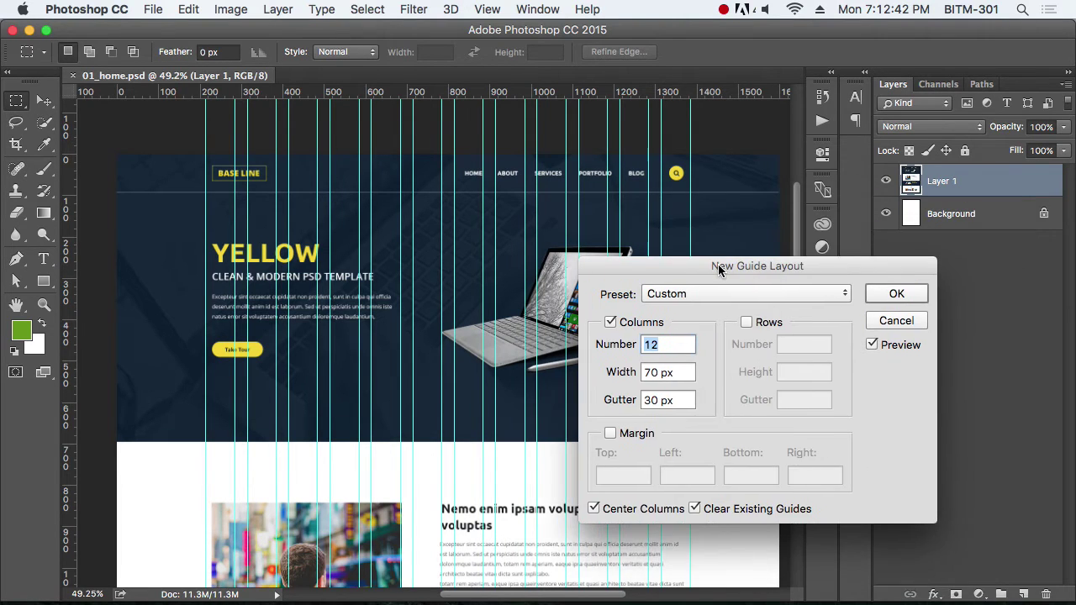
left_click(896, 294)
Step: Scroll down to check the guides over Popular Works and Go Portfolio, then zoom out
left_click_drag(665, 377, 633, 312)
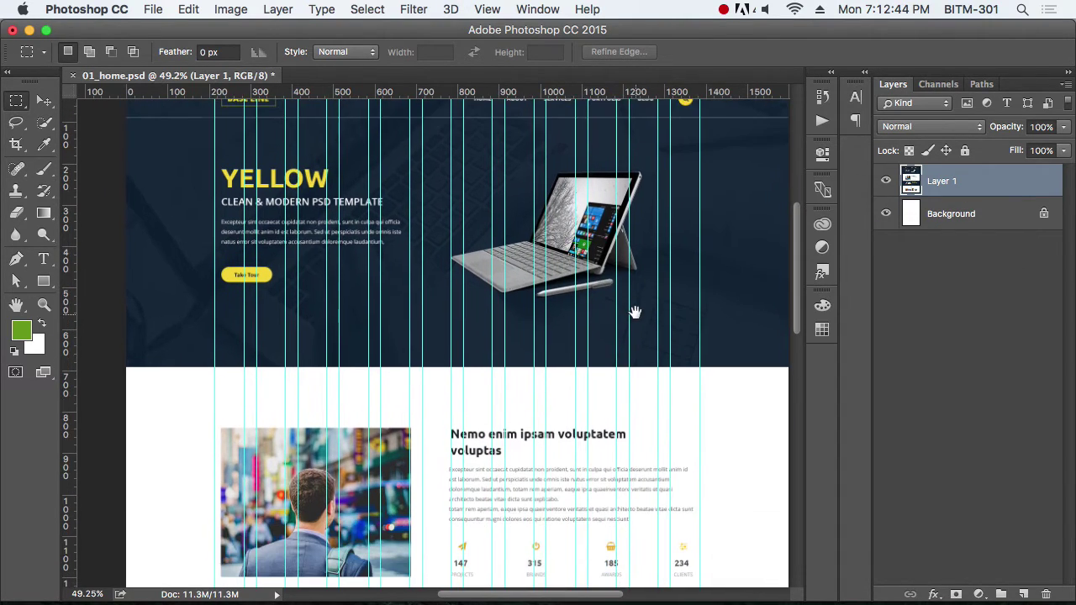
scroll(607, 403, "down", 3)
scroll(629, 421, "down", 5)
scroll(627, 320, "down", 6)
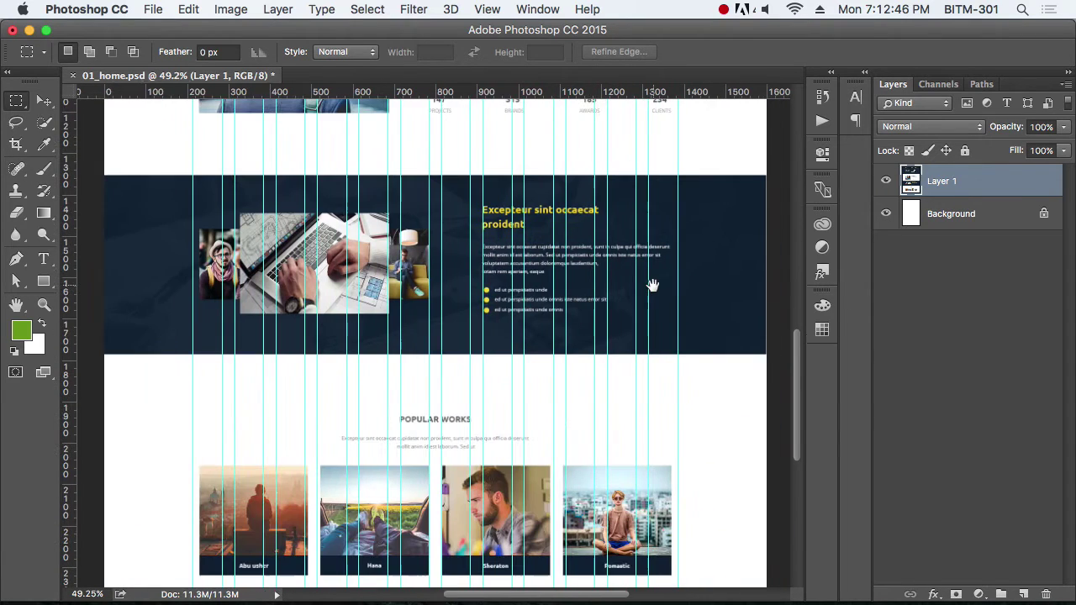
left_click_drag(647, 399, 650, 344)
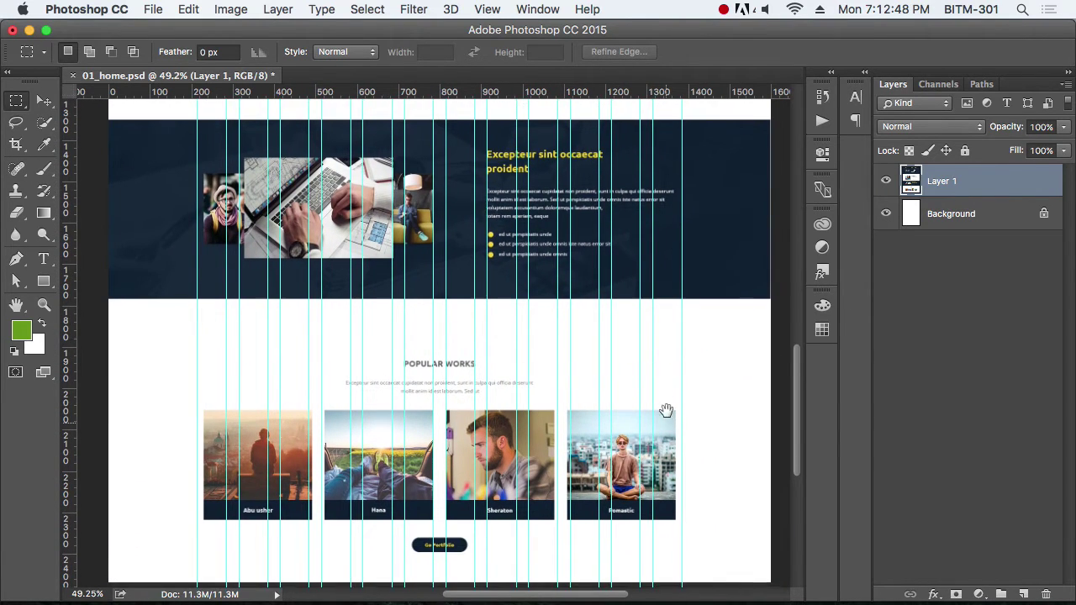
left_click_drag(663, 426, 662, 347)
scroll(656, 352, "down", 5)
scroll(627, 360, "down", 5)
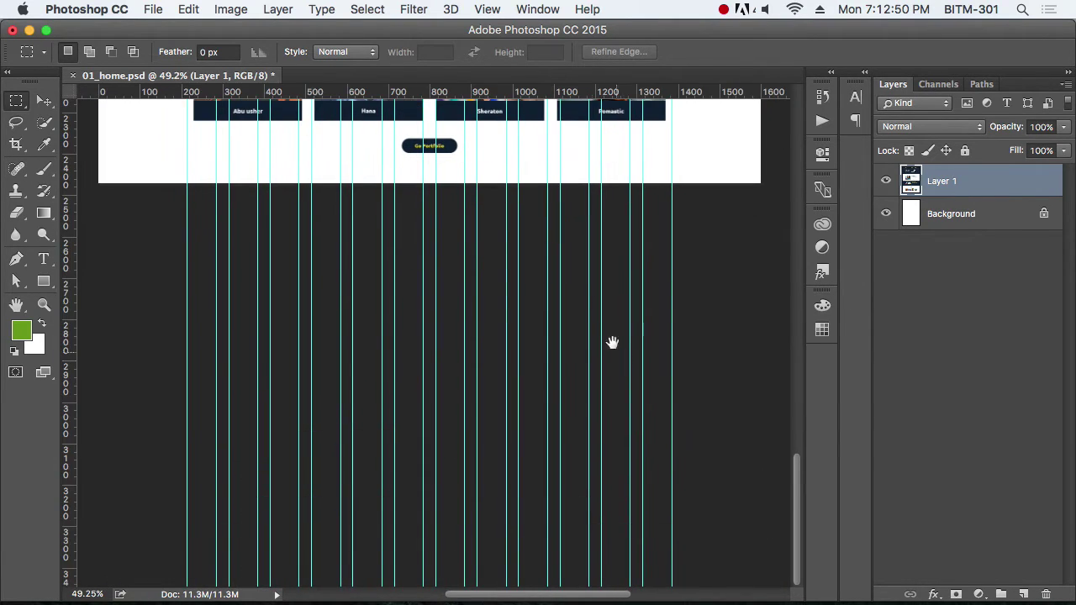
left_click(550, 240, "alt")
left_click(549, 240, "alt")
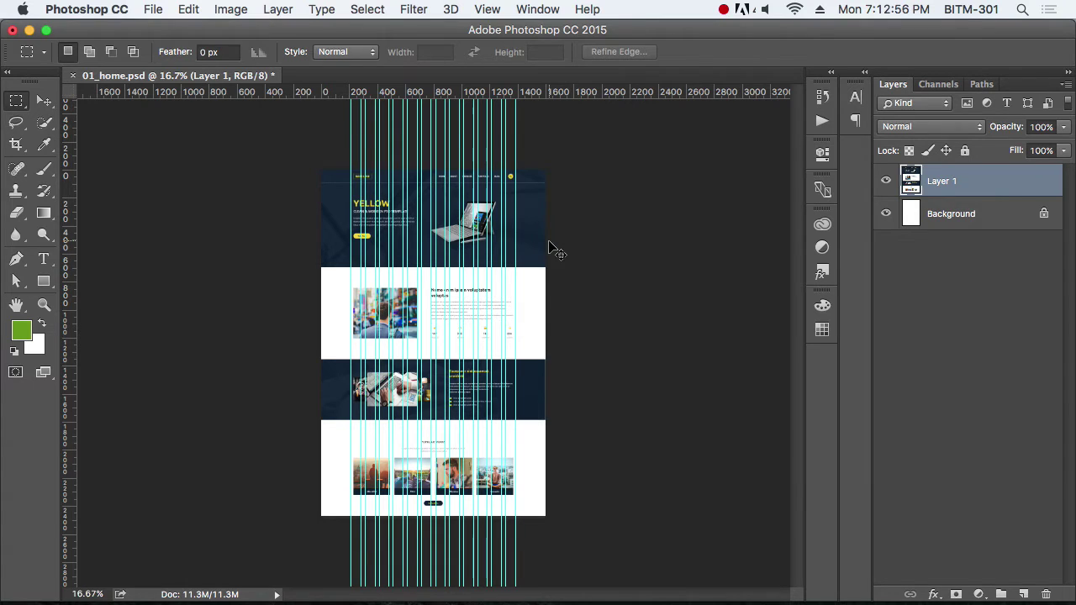
Step: Free-transform the page layer, dragging its bottom-right corner slightly outward
key("ctrl+t")
key("ctrl+plus")
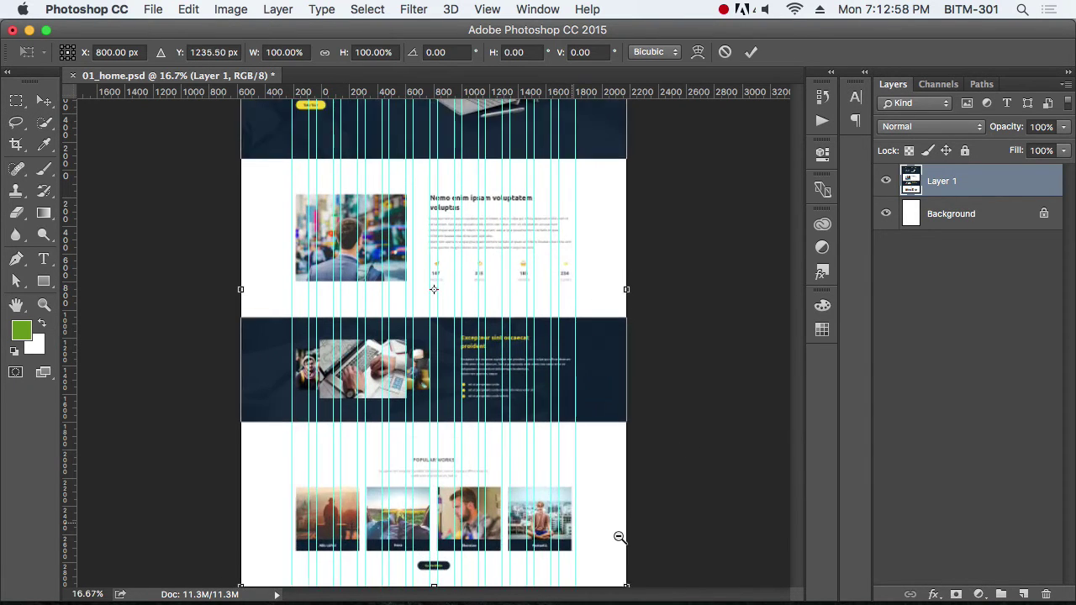
scroll(619, 536, "up", 3)
scroll(504, 496, "down", 2)
scroll(528, 422, "down", 2)
scroll(493, 451, "up", 2)
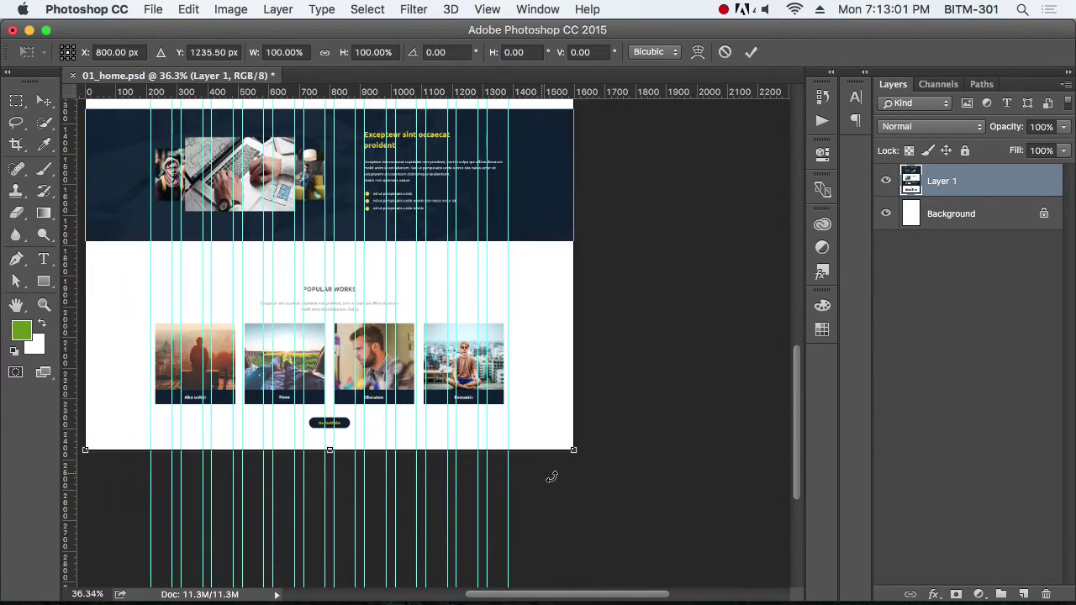
left_click_drag(573, 451, 581, 459)
Step: Stretch the corner further to about 102.6% and commit the scale
mouse_move(493, 406)
left_mouse_down()
mouse_move(583, 498)
mouse_move(511, 471)
mouse_move(620, 526)
left_mouse_up()
mouse_move(565, 467)
left_mouse_down()
mouse_move(493, 408)
mouse_move(516, 425)
left_mouse_up()
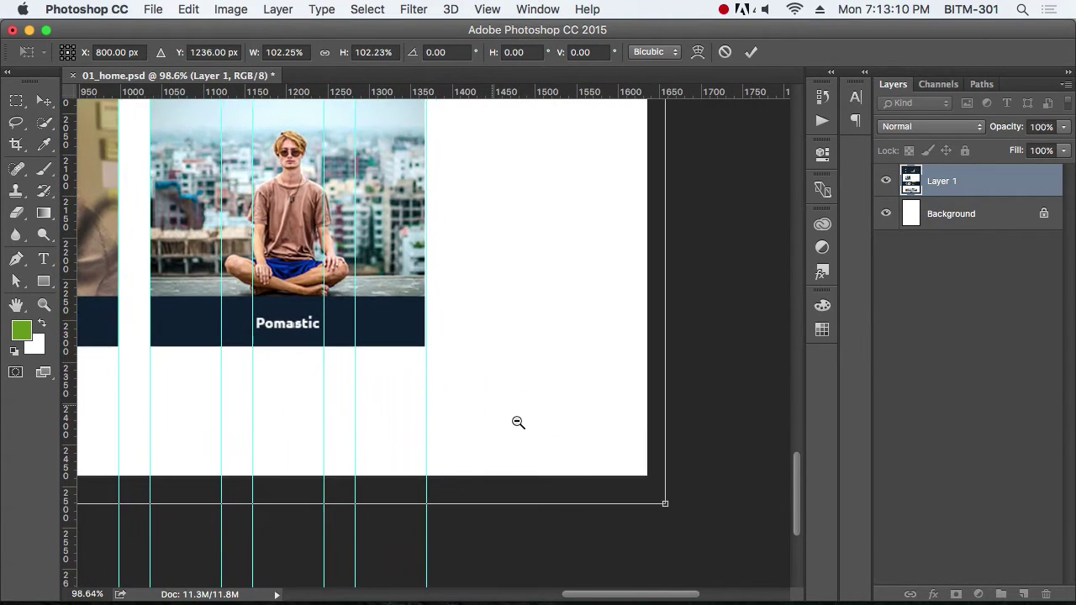
left_click_drag(664, 504, 667, 507)
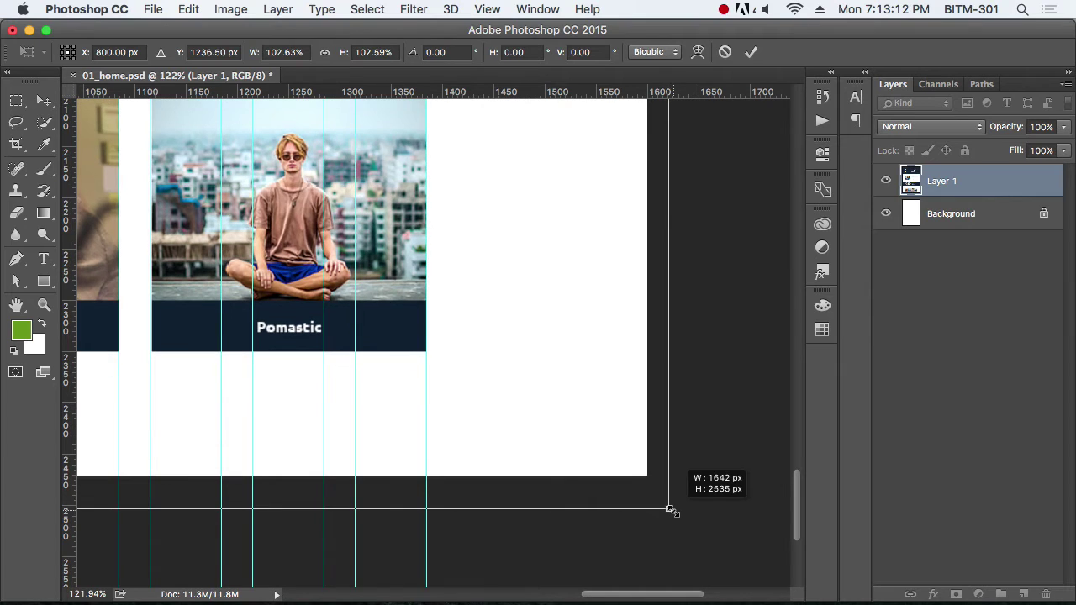
key("Return")
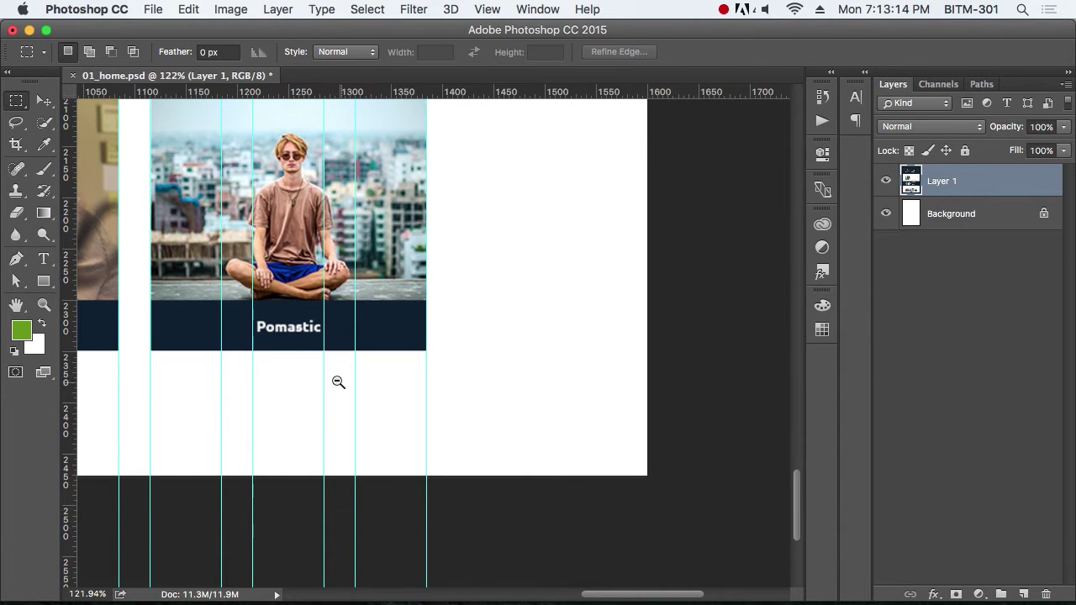
left_click(337, 383, "alt")
left_click(338, 383, "alt")
left_click(338, 382, "alt")
left_click_drag(406, 395, 406, 500)
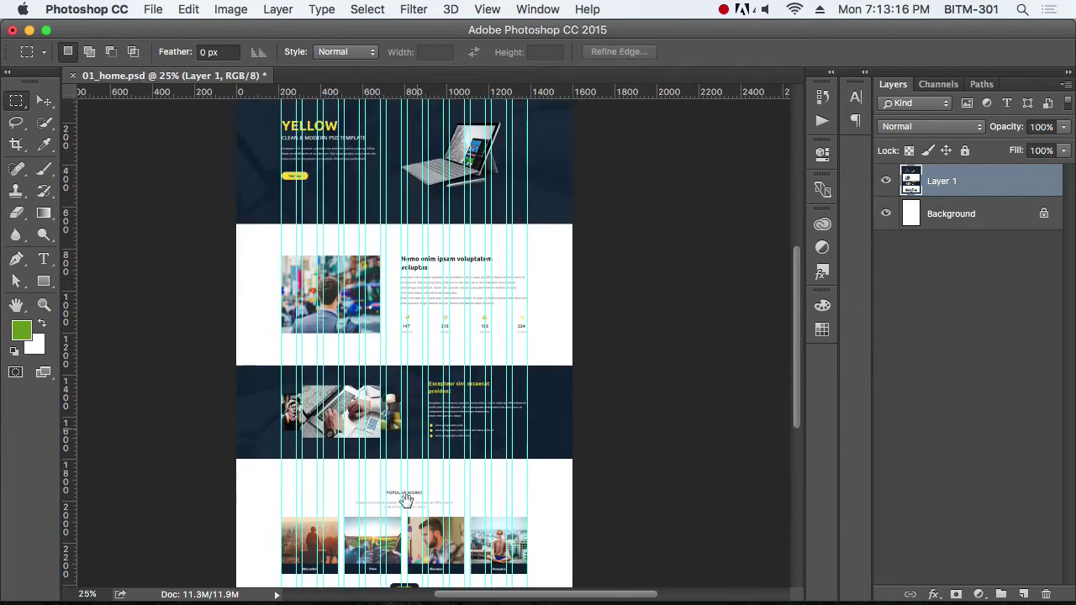
Step: Nudge the whole page layer down about 16 px with the Move tool, then deselect
scroll(406, 500, "up", 5)
left_click_drag(437, 423, 423, 412)
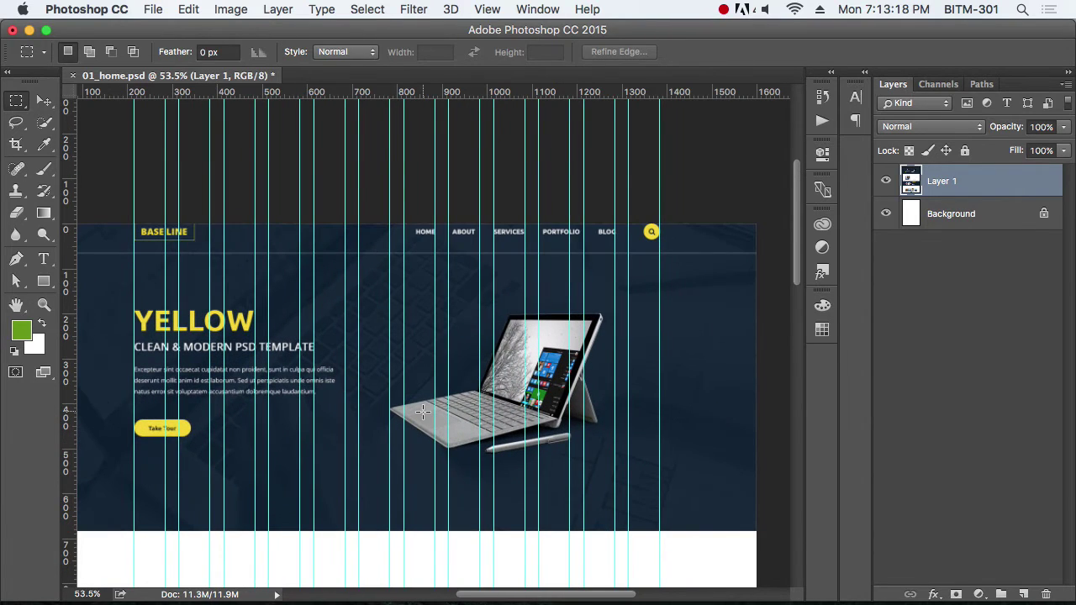
key("v")
key("super+a")
key("shift+Down")
key("shift+Down")
key("shift+Down")
key("super+d")
key("super+minus")
key("super+minus")
Step: Scroll through the page and zoom in closely on the BASE LINE logo
scroll(424, 311, "down", 3)
left_click_drag(428, 307, 513, 400)
scroll(454, 370, "down", 1)
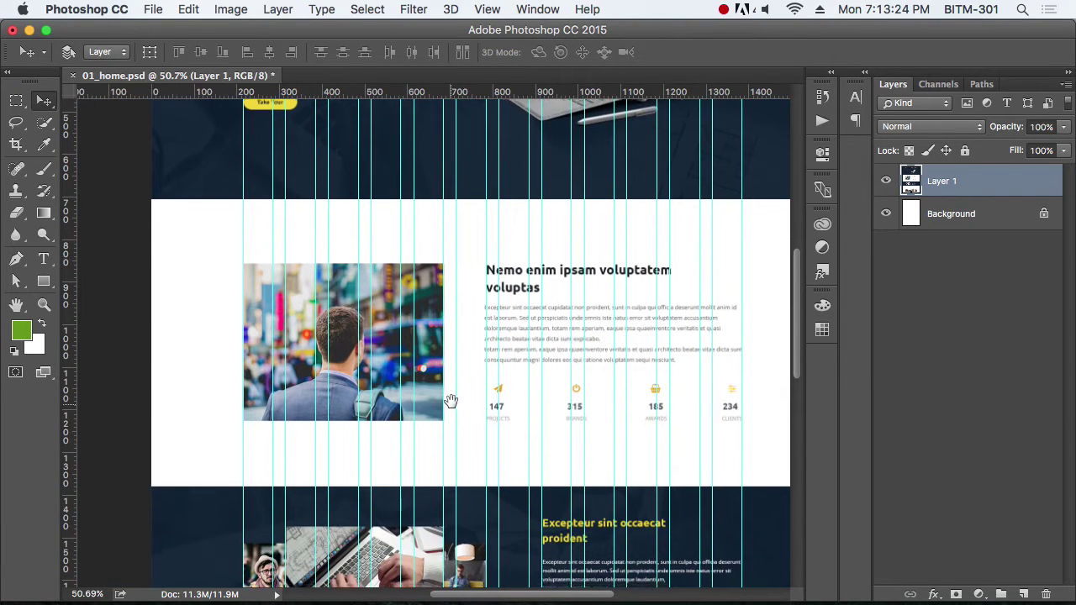
scroll(420, 336, "down", 5)
scroll(423, 337, "right", 2)
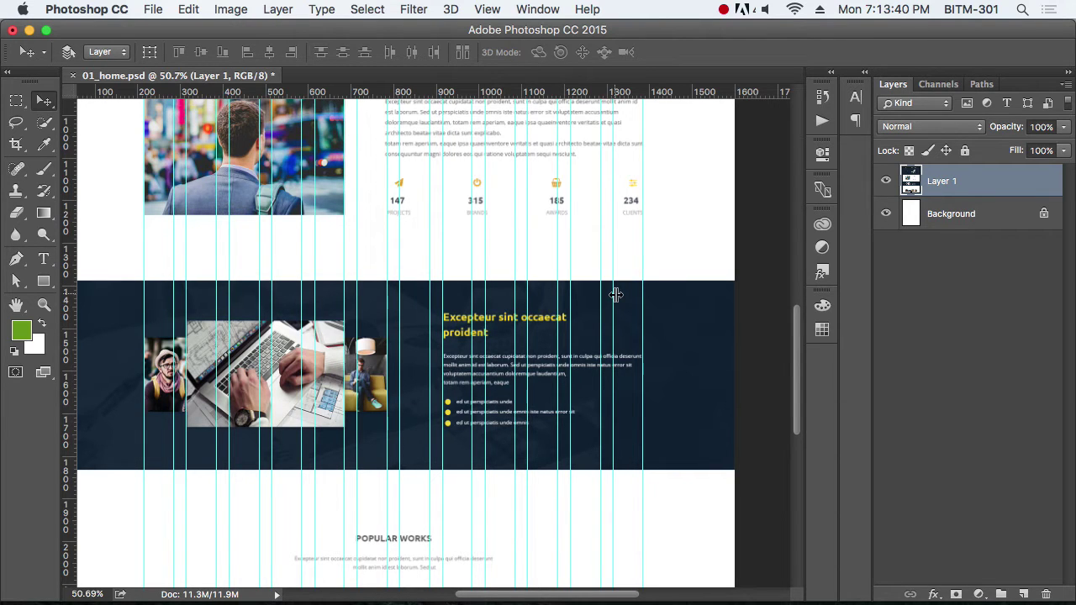
scroll(463, 356, "up", 5)
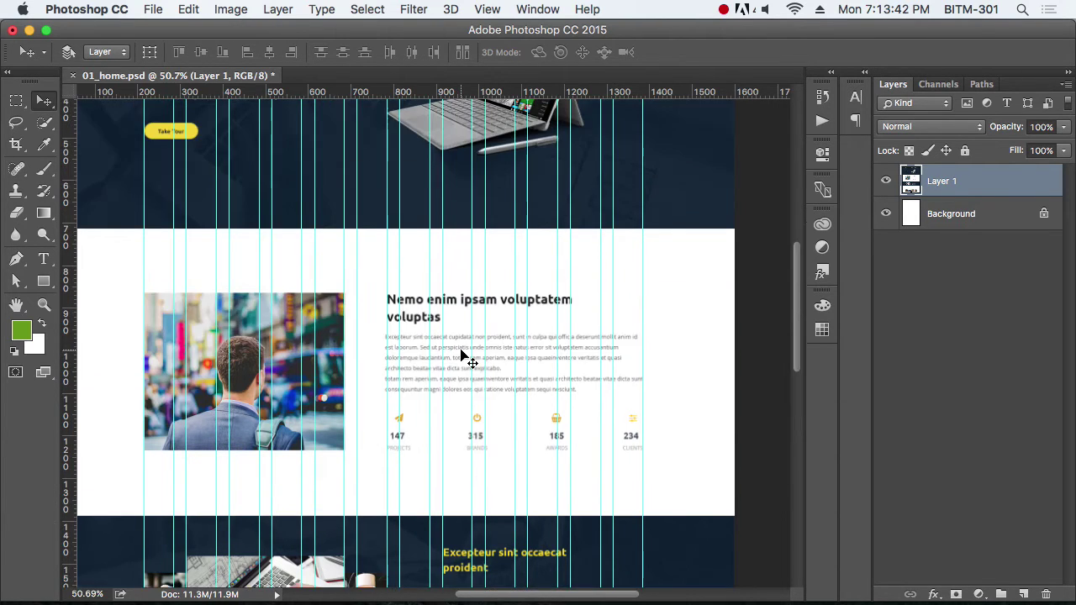
scroll(469, 360, "up", 5)
scroll(462, 354, "up", 2)
scroll(462, 353, "down", 5)
scroll(462, 354, "down", 5)
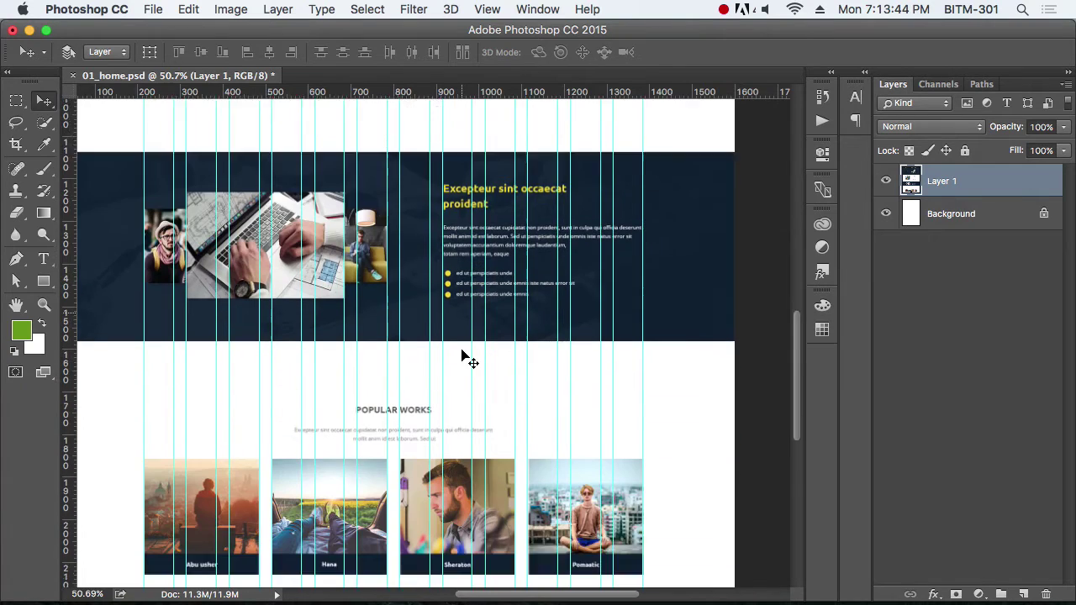
scroll(463, 355, "down", 1)
scroll(469, 358, "down", 1)
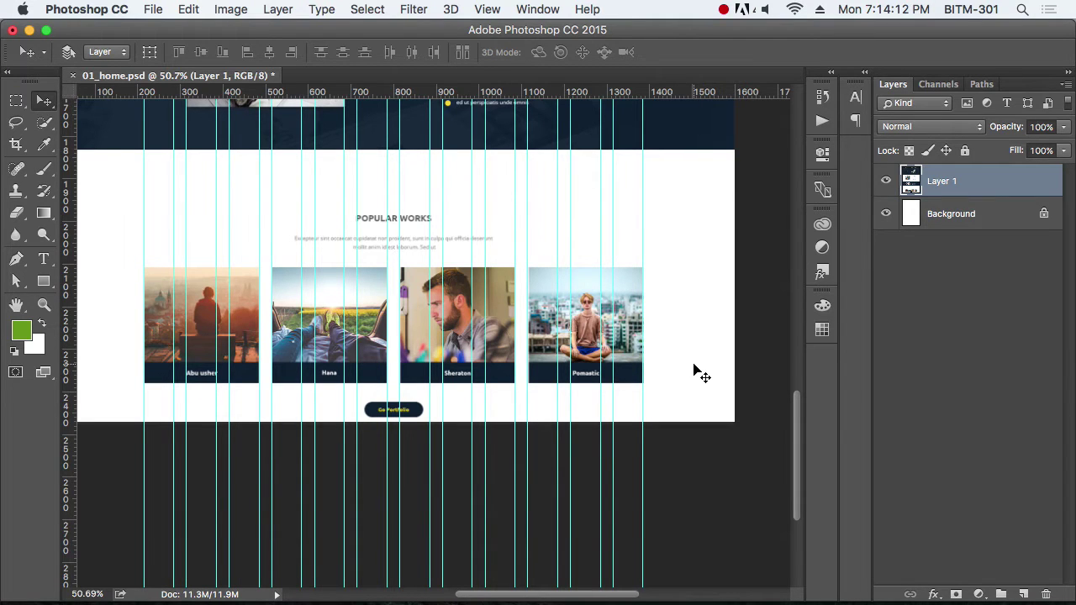
scroll(439, 355, "up", 3)
scroll(440, 356, "up", 2)
scroll(437, 353, "up", 5)
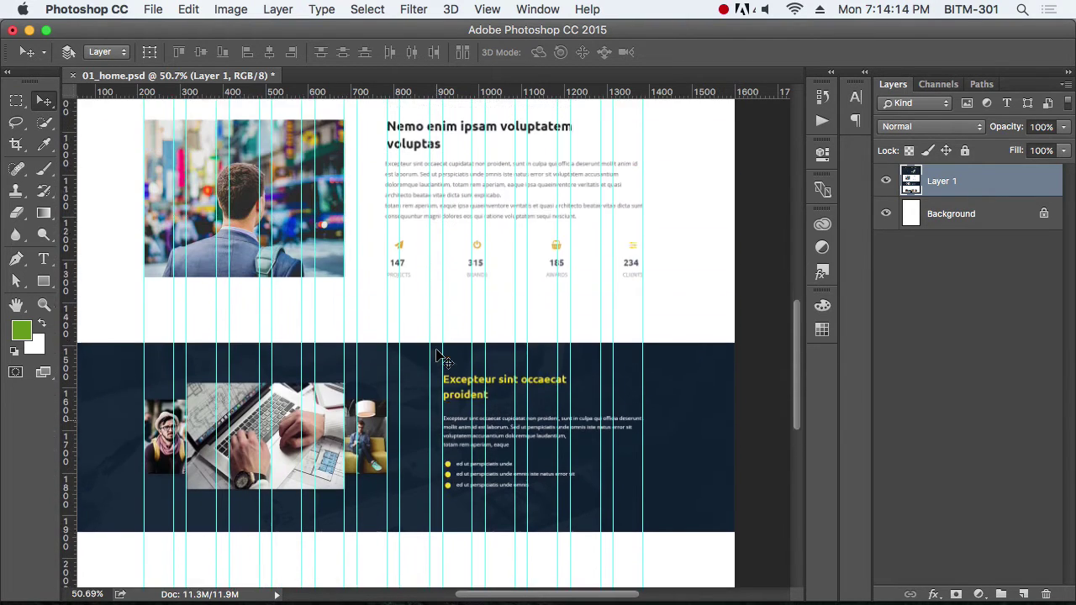
scroll(440, 355, "up", 3)
scroll(440, 356, "up", 3)
scroll(395, 362, "up", 3)
scroll(348, 367, "up", 1)
mouse_move(349, 367)
left_mouse_down()
mouse_move(363, 315)
mouse_move(425, 343)
left_mouse_up()
left_click_drag(488, 379, 490, 344)
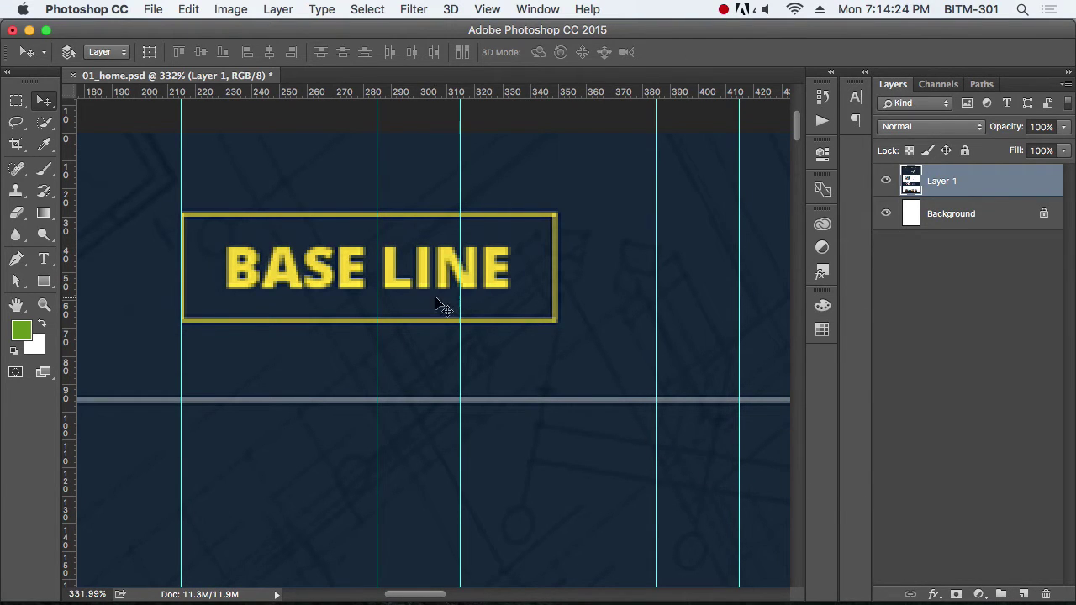
Step: Scroll the view back to the BASE LINE logo in the header
scroll(413, 300, "right", 10)
scroll(592, 372, "right", 4)
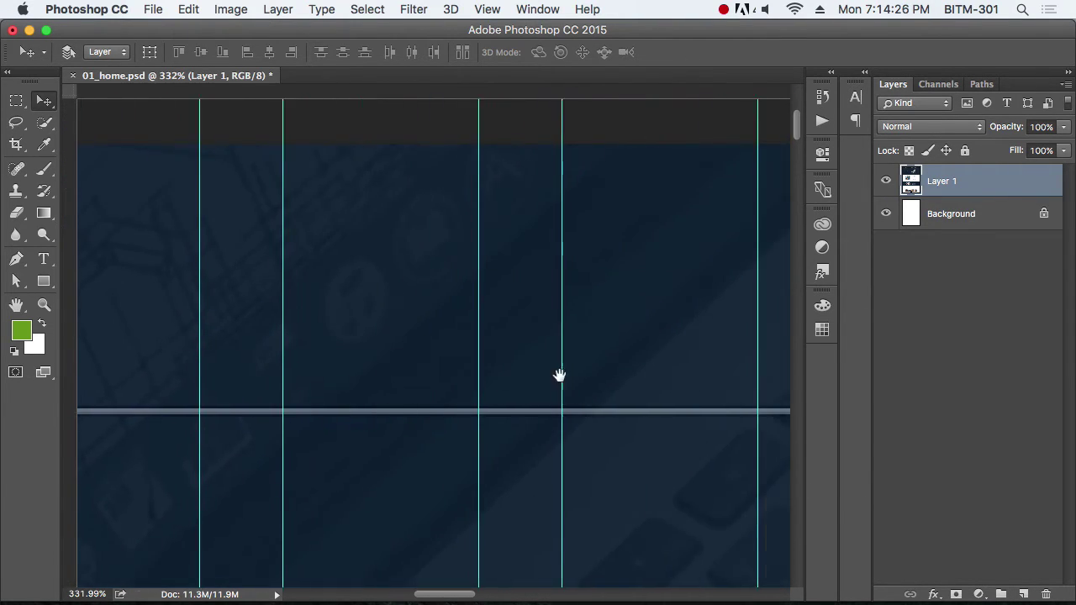
scroll(620, 411, "right", 10)
scroll(620, 411, "right", 5)
scroll(619, 411, "right", 5)
scroll(348, 384, "left", 15)
scroll(604, 394, "left", 10)
scroll(269, 375, "left", 5)
key("ctrl+r")
scroll(504, 391, "up", 1)
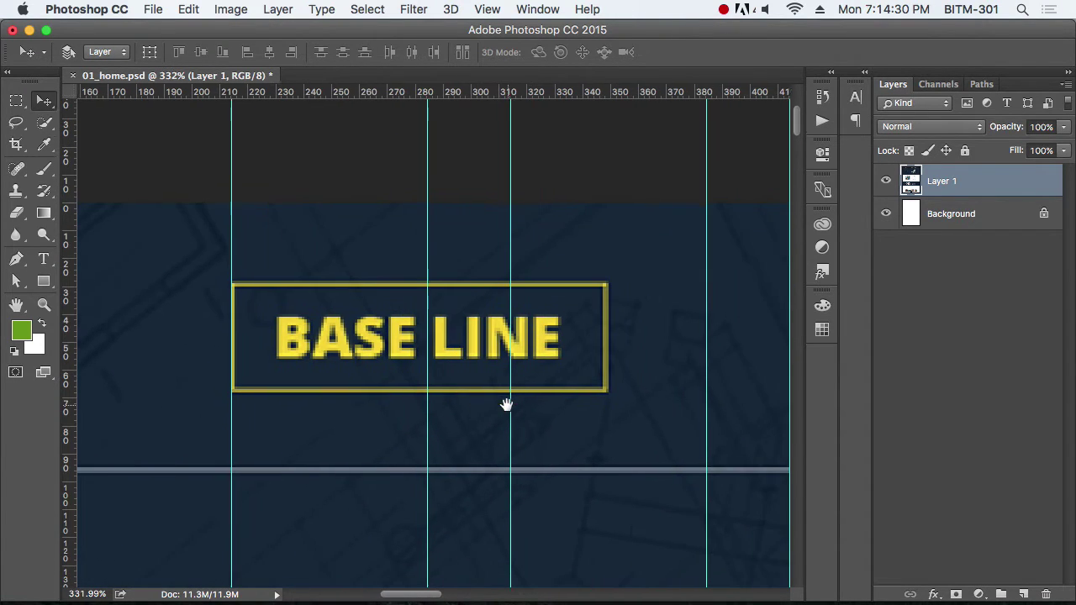
Step: Type a new 'BASE LINE' text layer and move it into the yellow logo box
key("t")
left_click(339, 431)
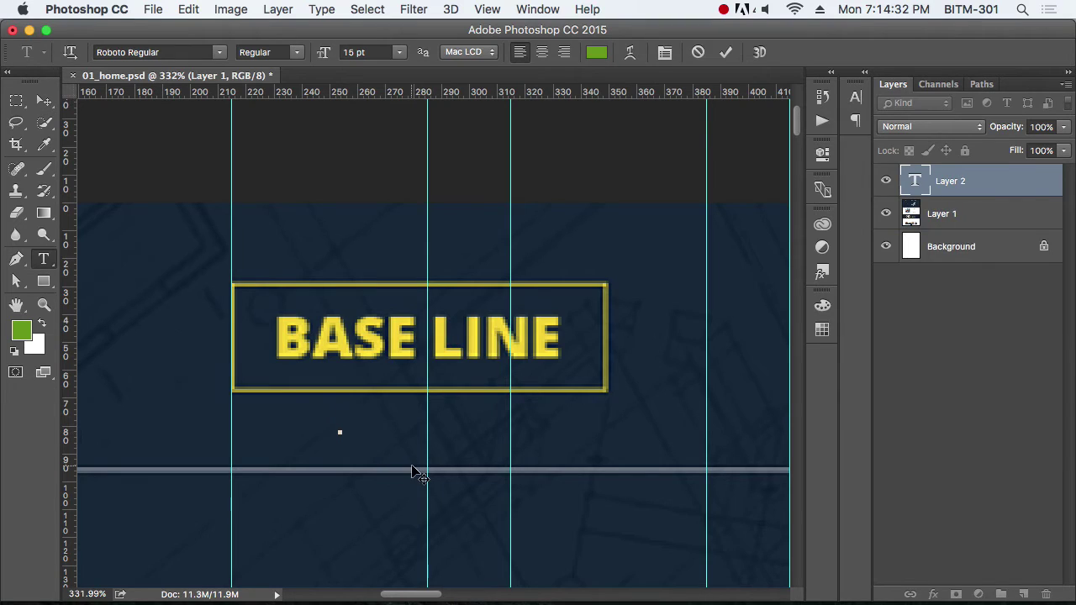
type("BASE")
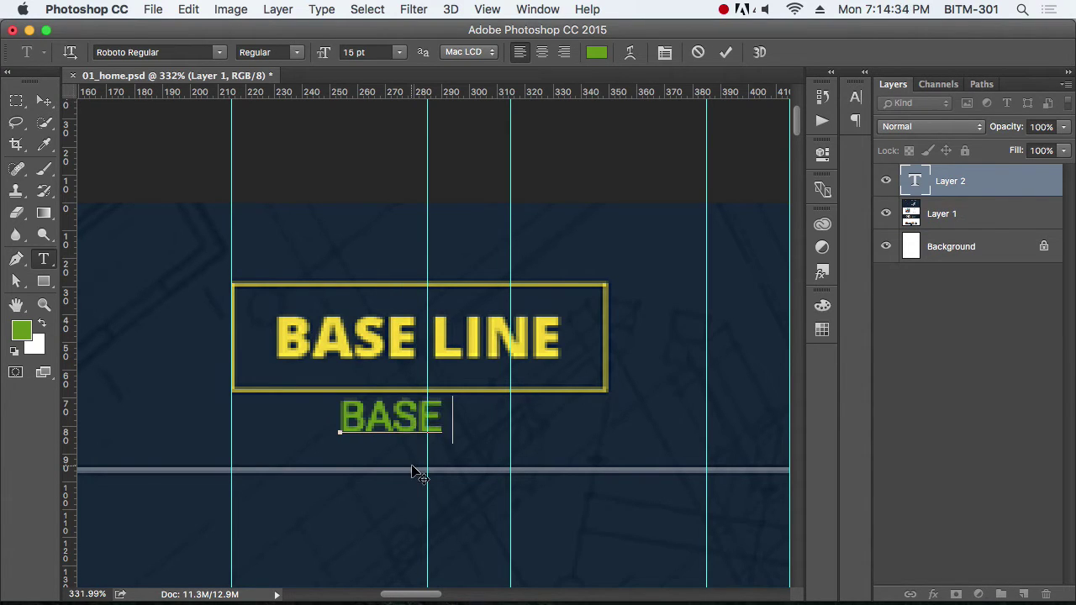
type(" LINE")
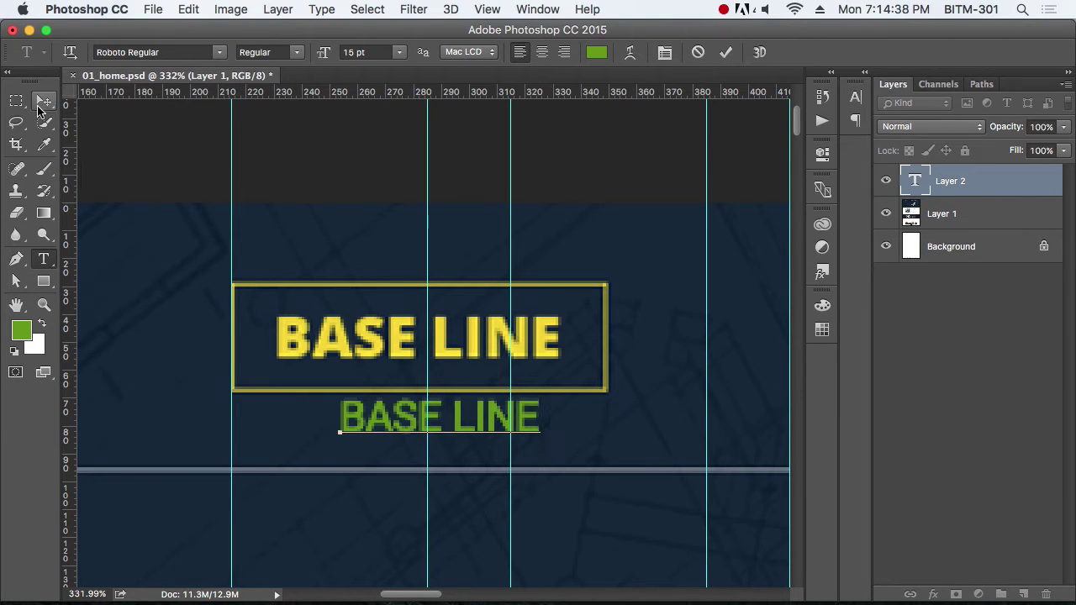
left_click(44, 100)
left_click_drag(377, 418, 313, 341)
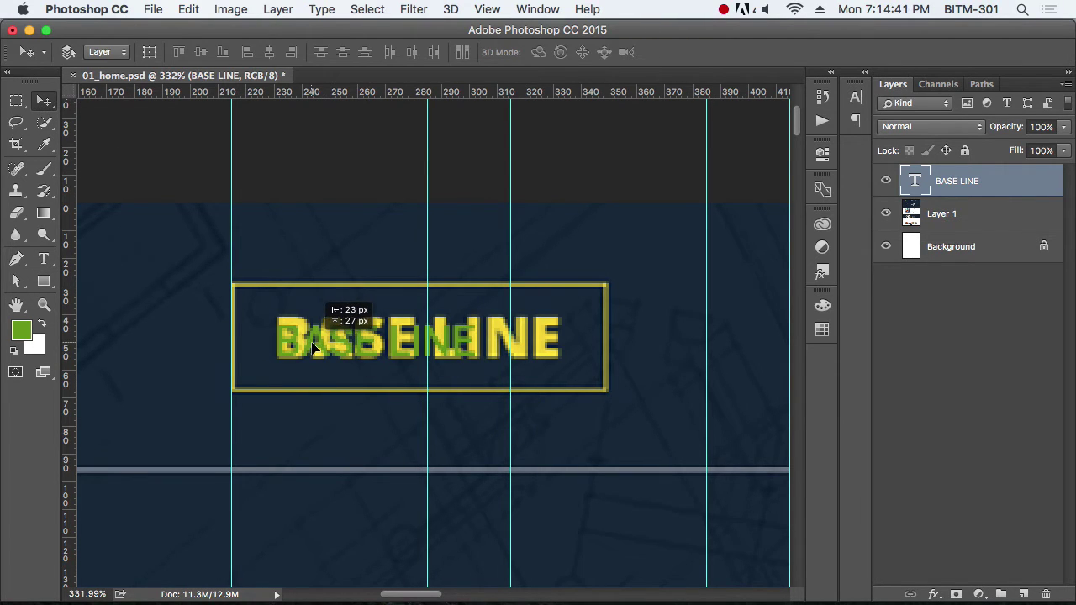
Step: Change the BASE LINE font to Open Sans Condensed Bold
key("t")
left_click(170, 52)
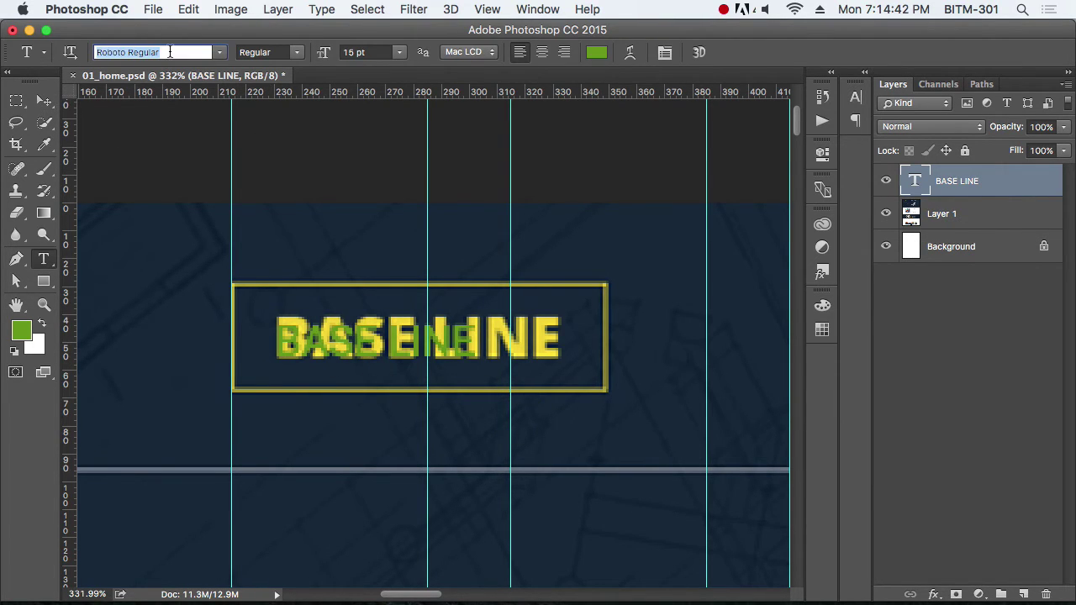
type("u")
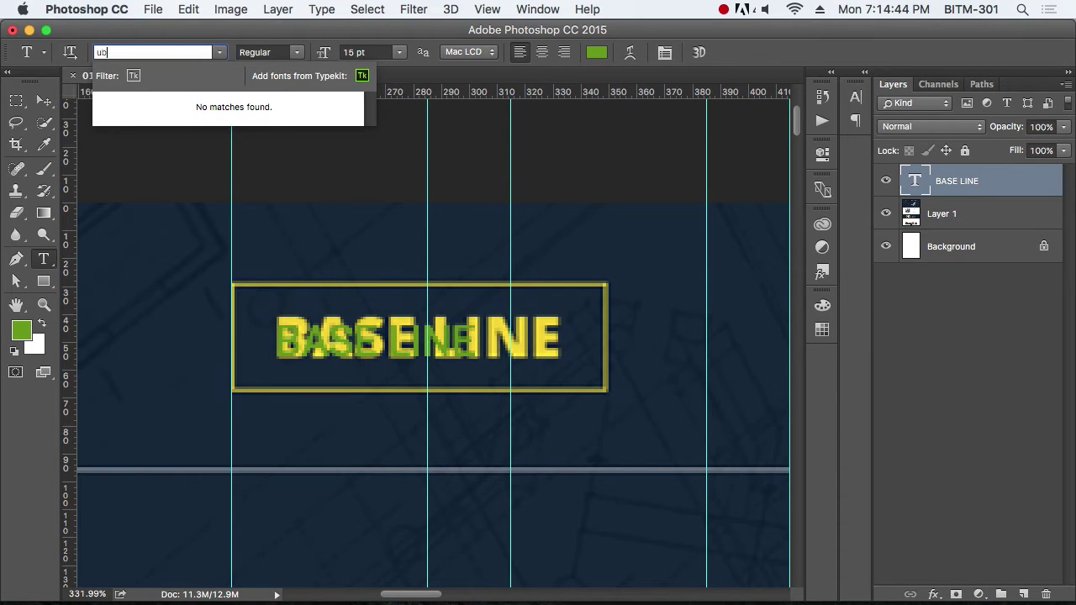
key("BackSpace")
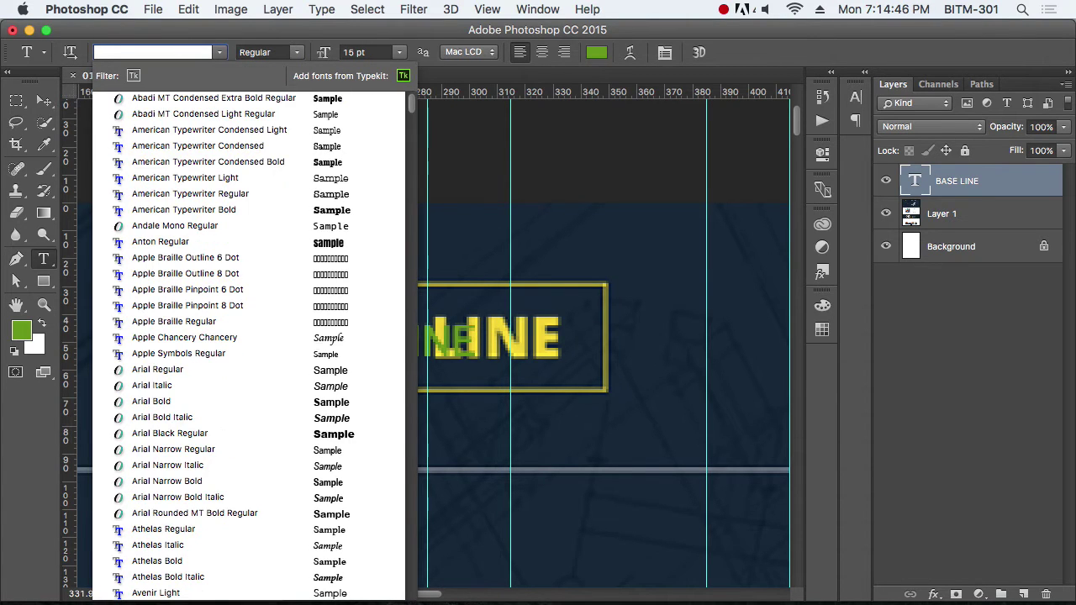
type("ope")
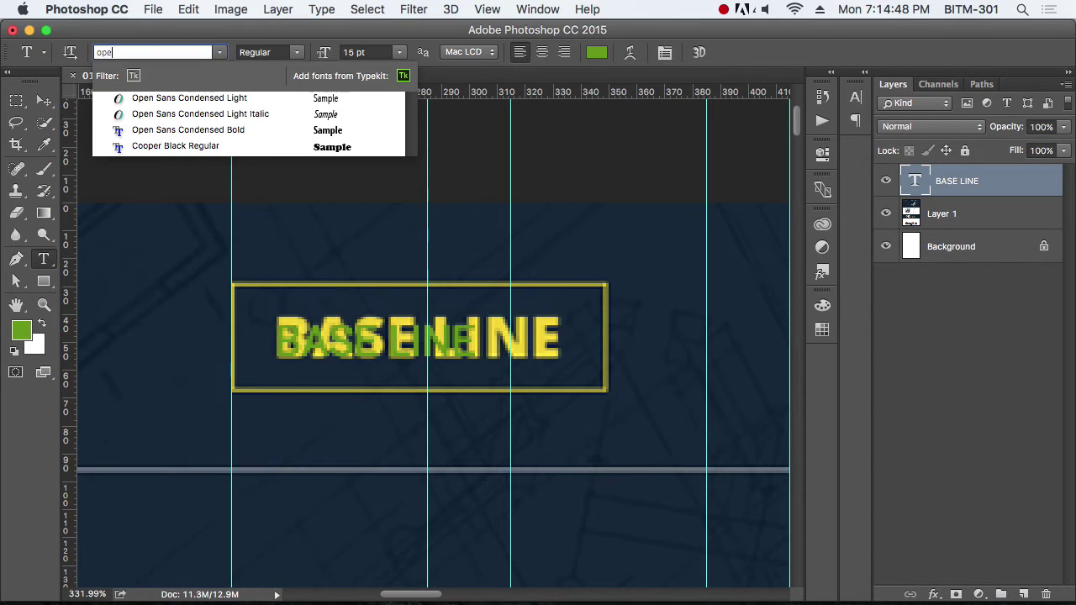
key("Down")
key("Down")
key("Return")
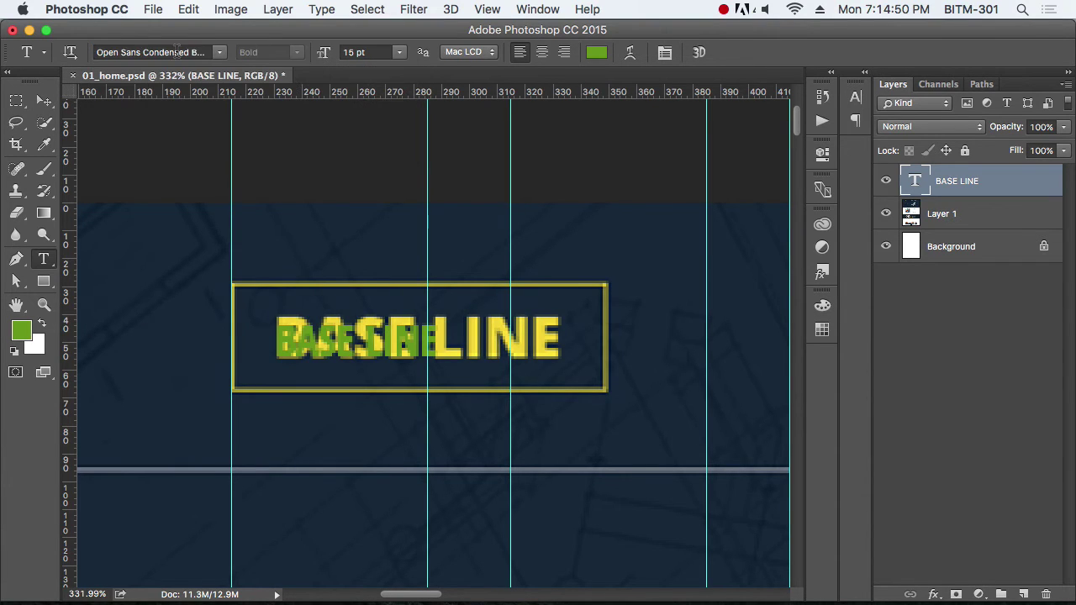
left_click(43, 101)
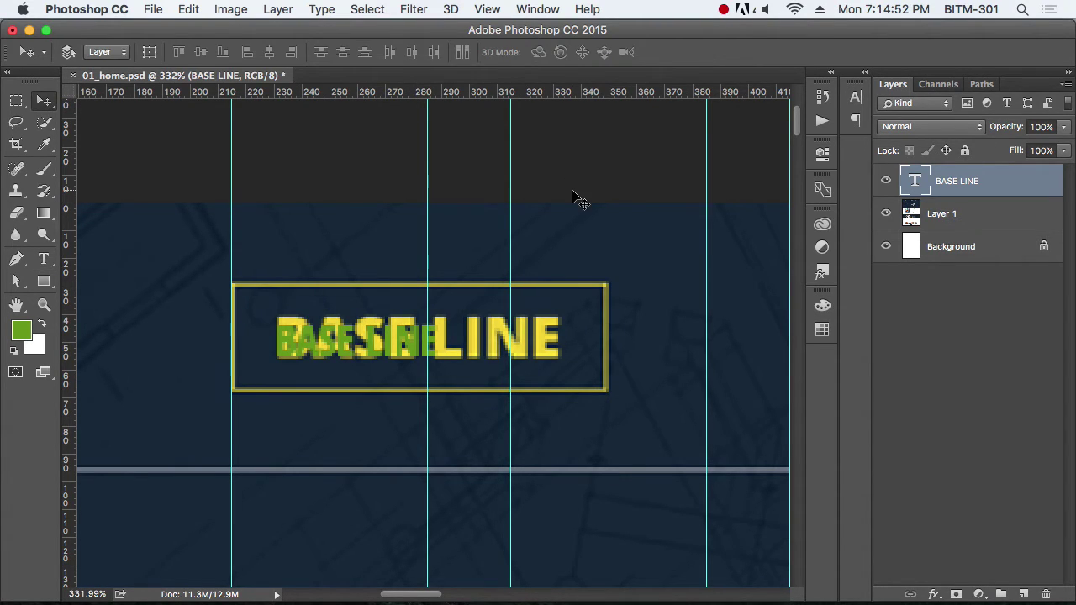
Step: Set the text colour to pure red (ff0000)
key("t")
left_click(597, 52)
left_click_drag(831, 311, 830, 247)
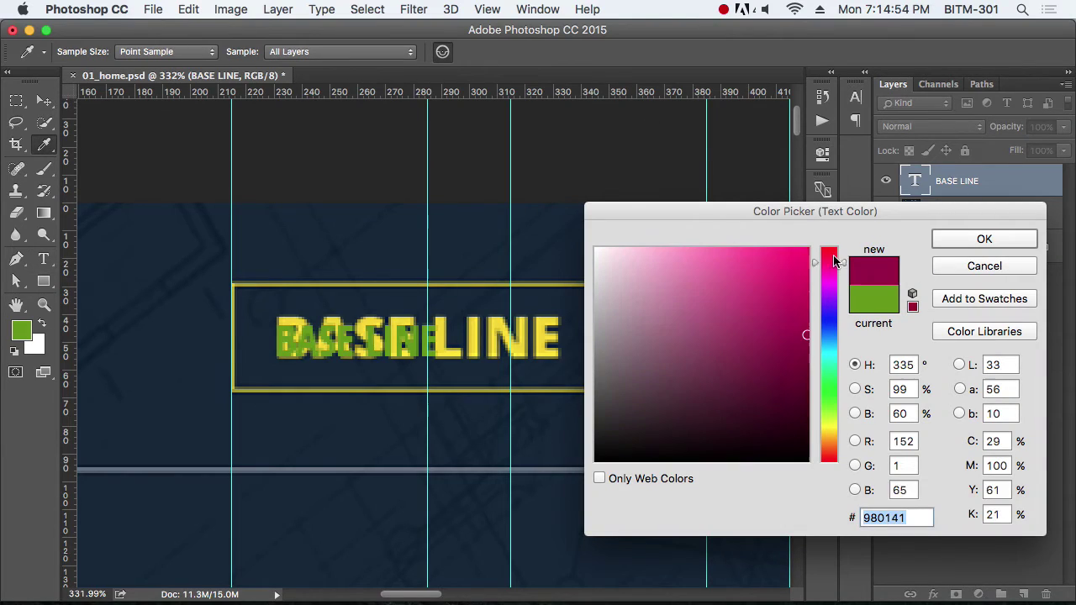
left_click_drag(780, 292, 809, 247)
left_click(979, 242)
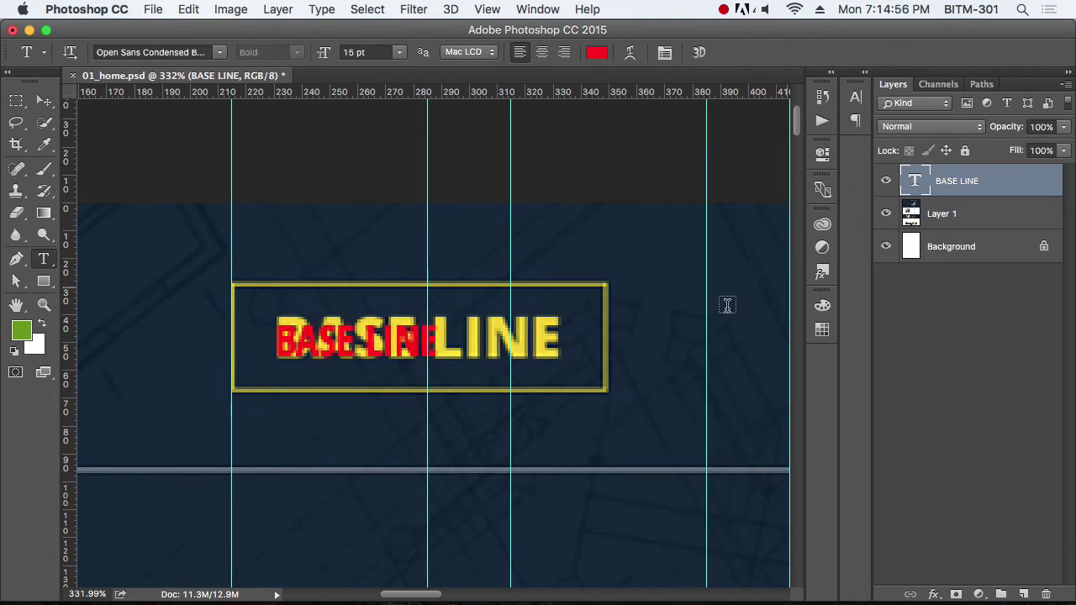
scroll(325, 358, "up", 5)
Step: Resize the BASE LINE text to 19 pt and commit the edit
left_click(336, 346)
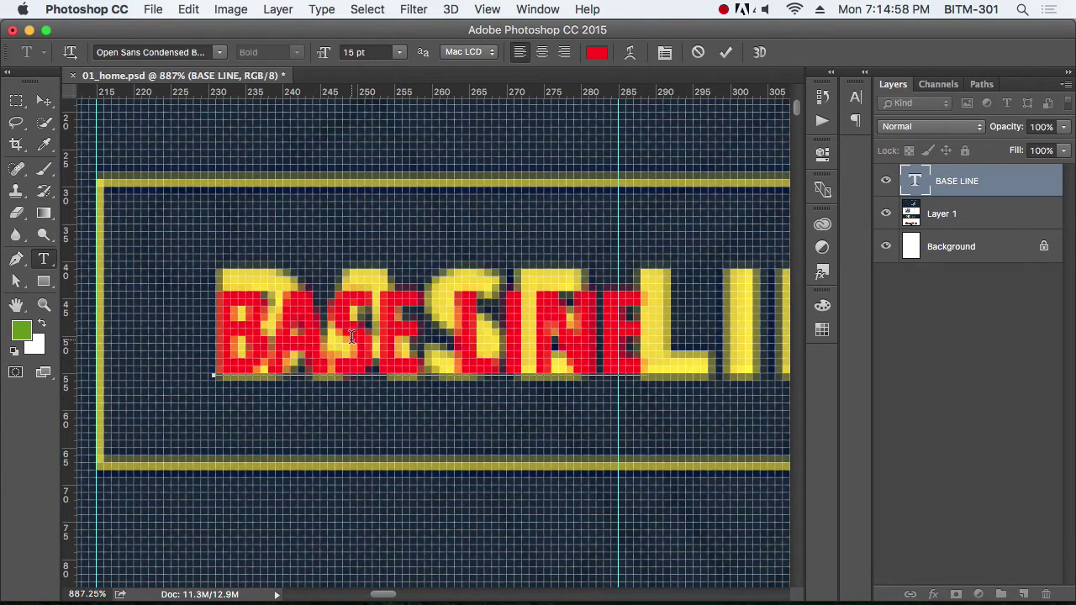
key("ctrl+a")
key("ctrl+shift+period")
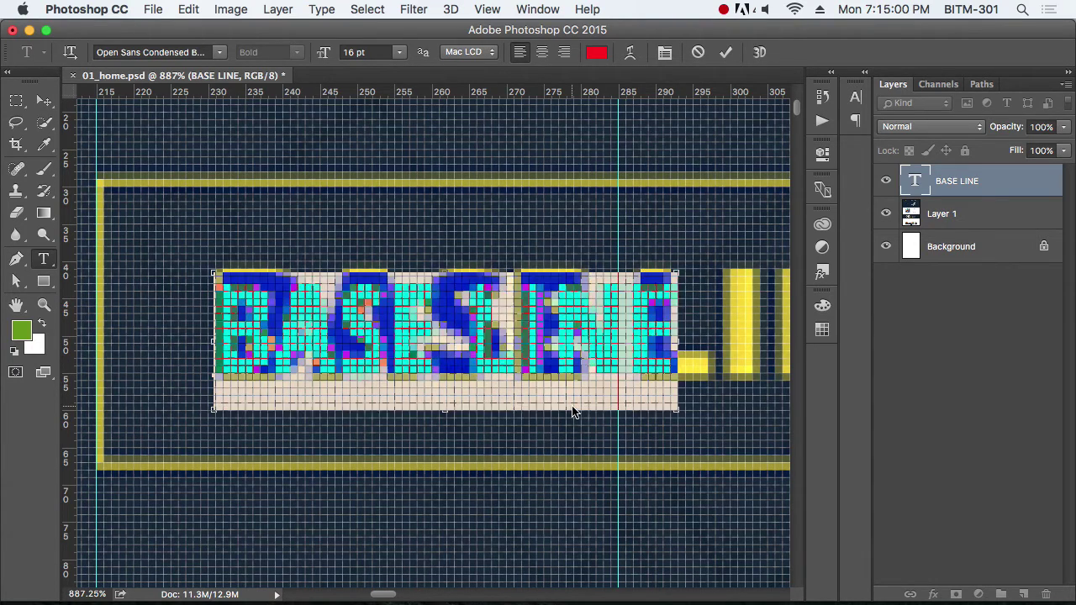
key("ctrl+shift+period")
key("ctrl+shift+period")
key("ctrl+shift+period")
key("ctrl+shift+period")
key("ctrl+shift+period")
key("ctrl+shift+period")
key("ctrl+shift+comma")
key("ctrl+shift+comma")
key("ctrl+shift+comma")
left_click(855, 97)
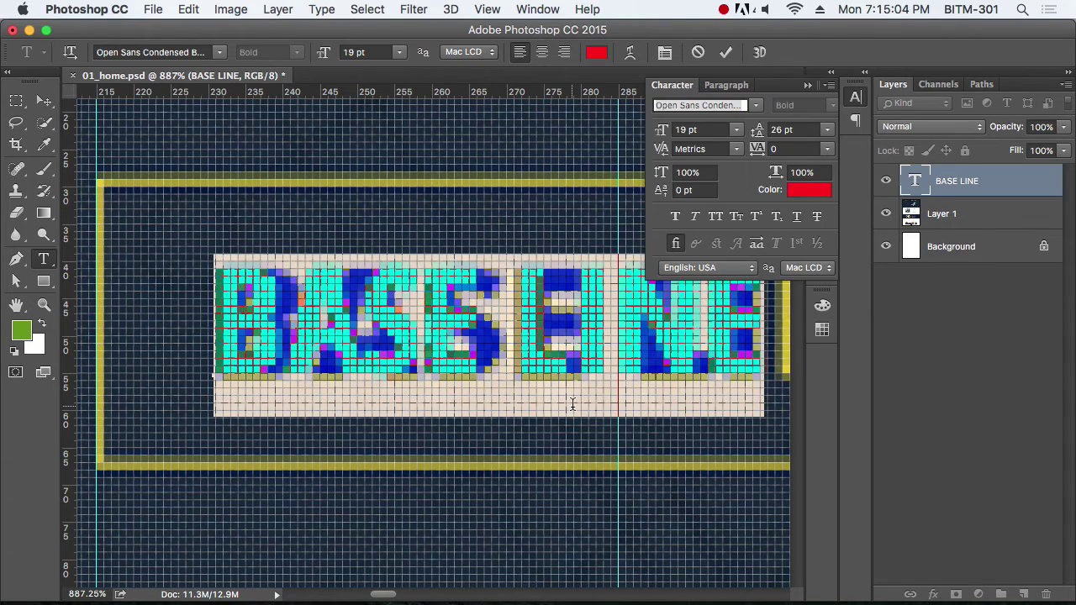
left_click(854, 97)
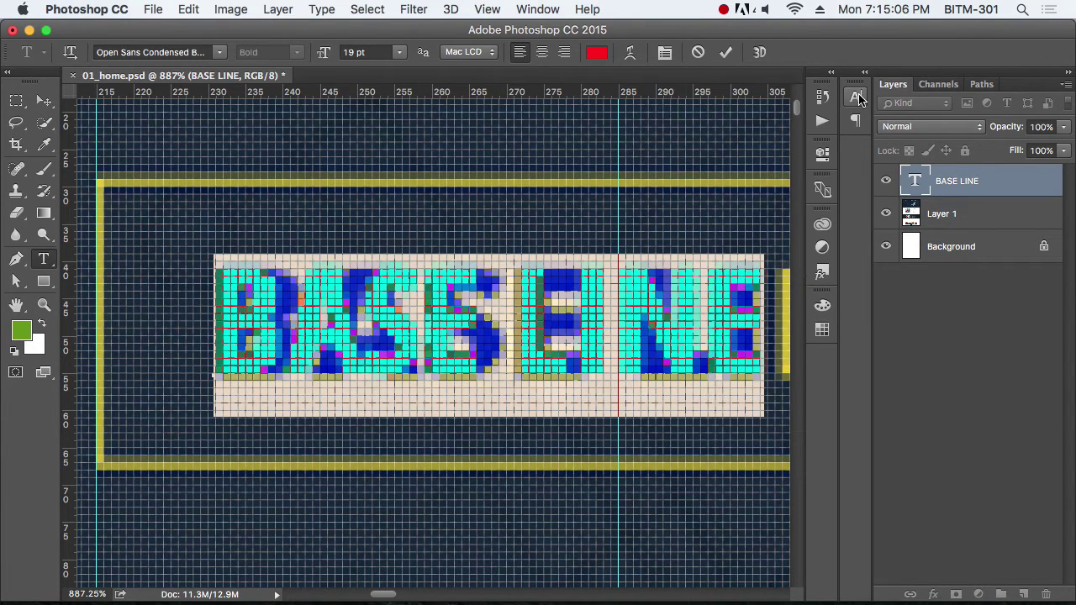
left_click(44, 100)
Step: Move the red text over the original logo lettering
scroll(494, 339, "right", 5)
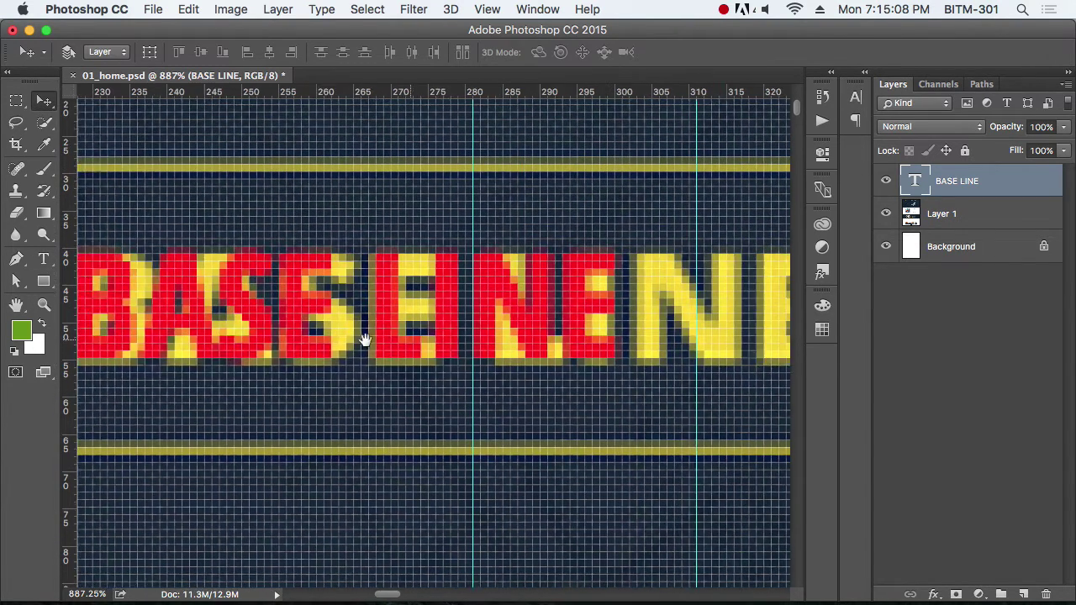
left_click(516, 340, "alt")
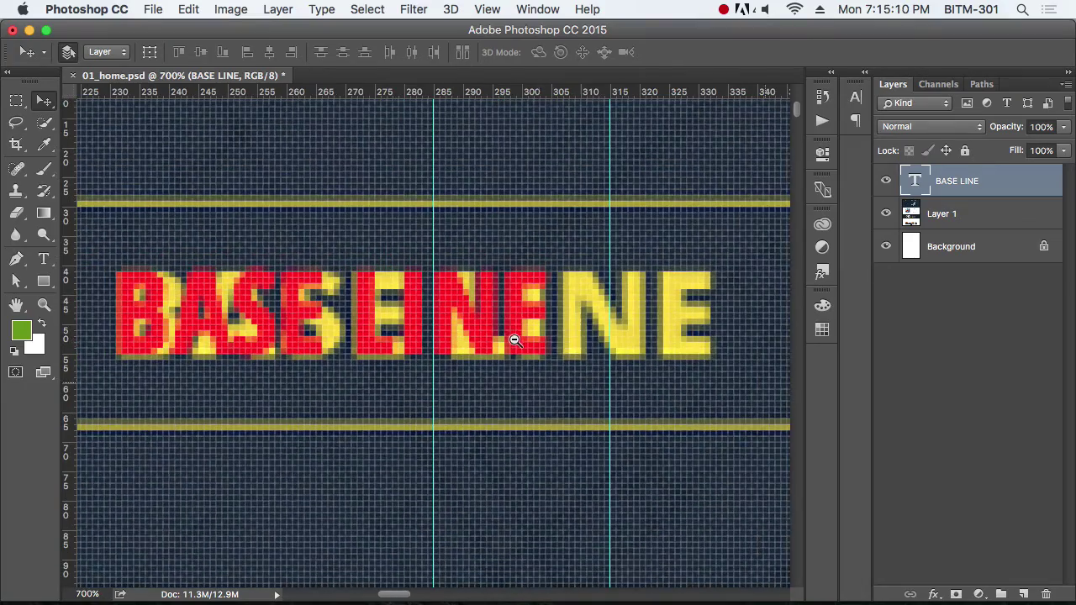
scroll(572, 357, "left", 3)
scroll(572, 357, "up", 1)
left_click_drag(395, 345, 458, 370)
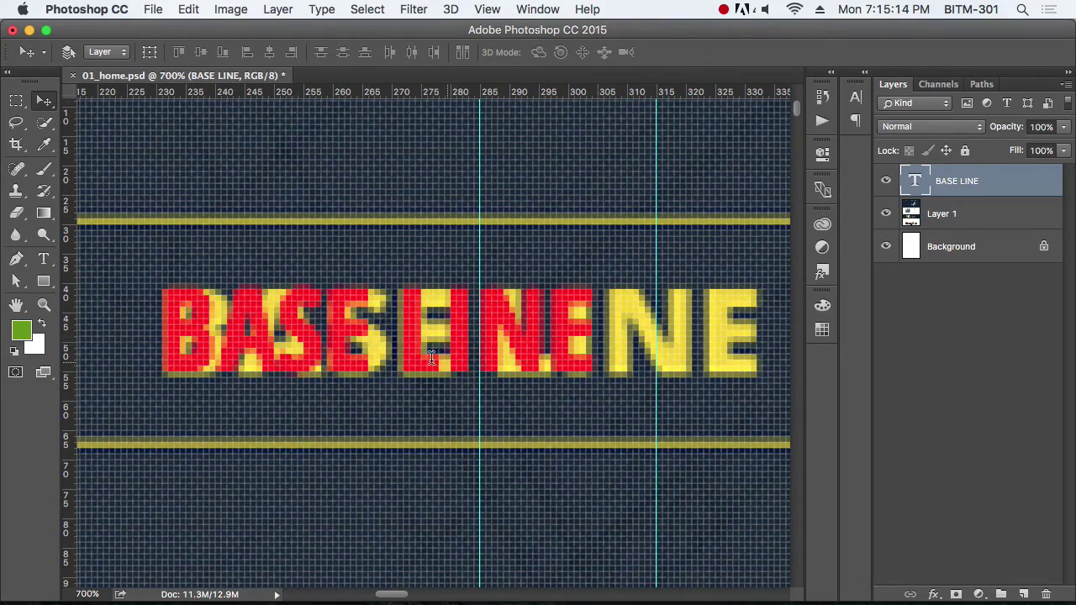
Step: Reselect and commit the BASE LINE text, then make Layer 1 the active layer
key("t")
left_click_drag(164, 370, 546, 413)
key("super+a")
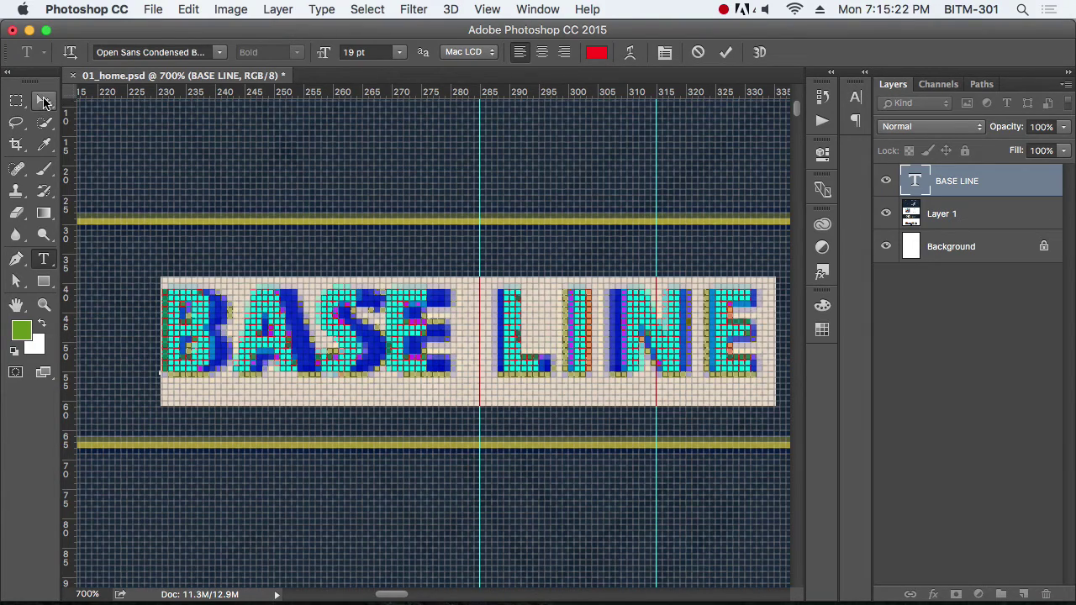
key("super+Return")
key("v")
left_click(565, 352, "alt+super")
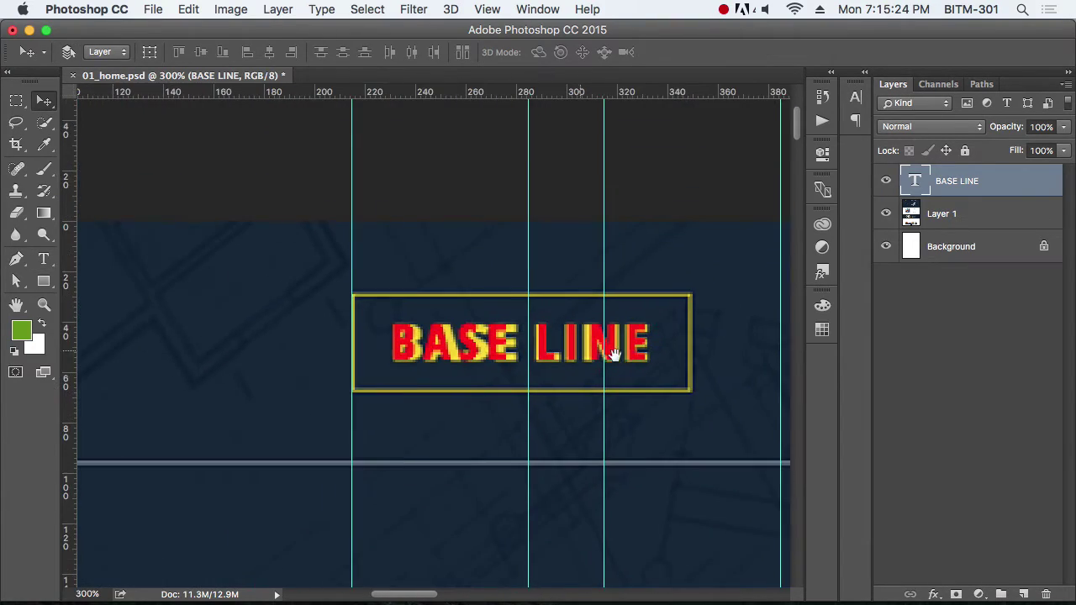
left_click(533, 358, "super")
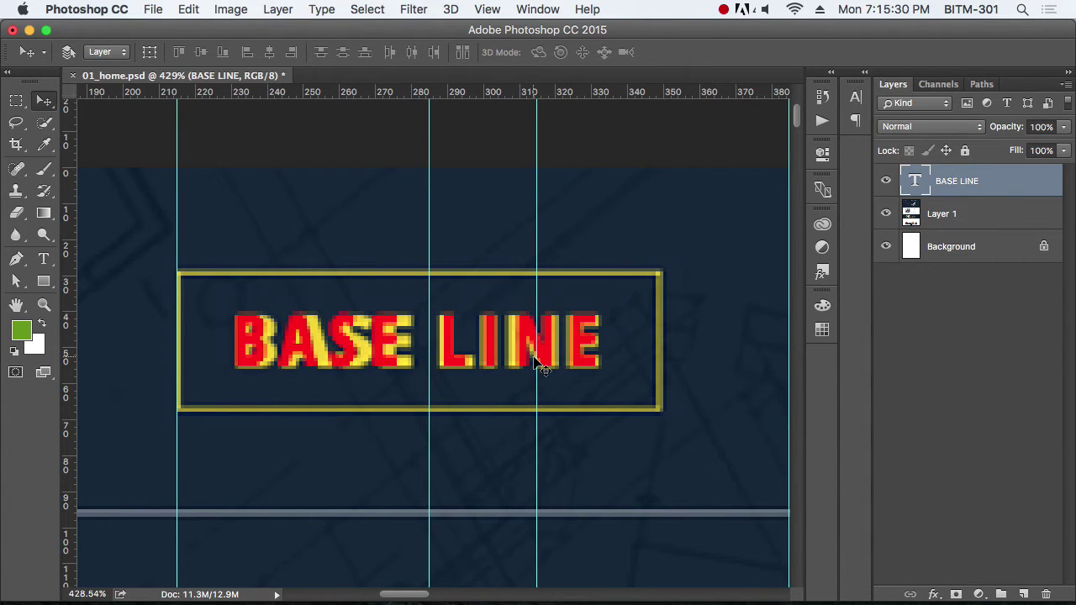
left_click(967, 215)
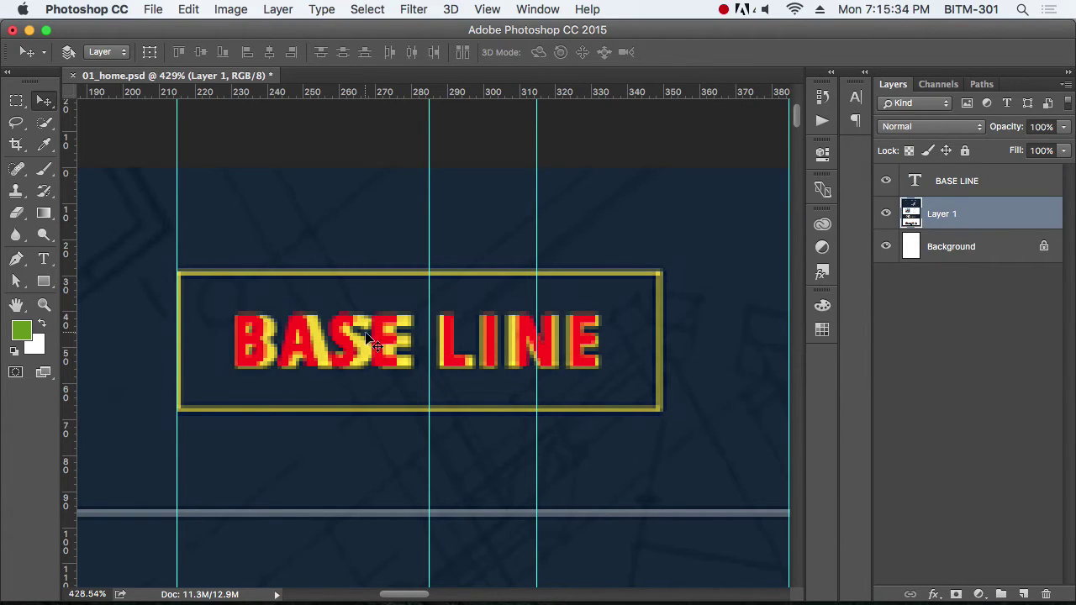
Step: Draw a rectangle over the logo box and add a Stroke layer effect
left_click(44, 281)
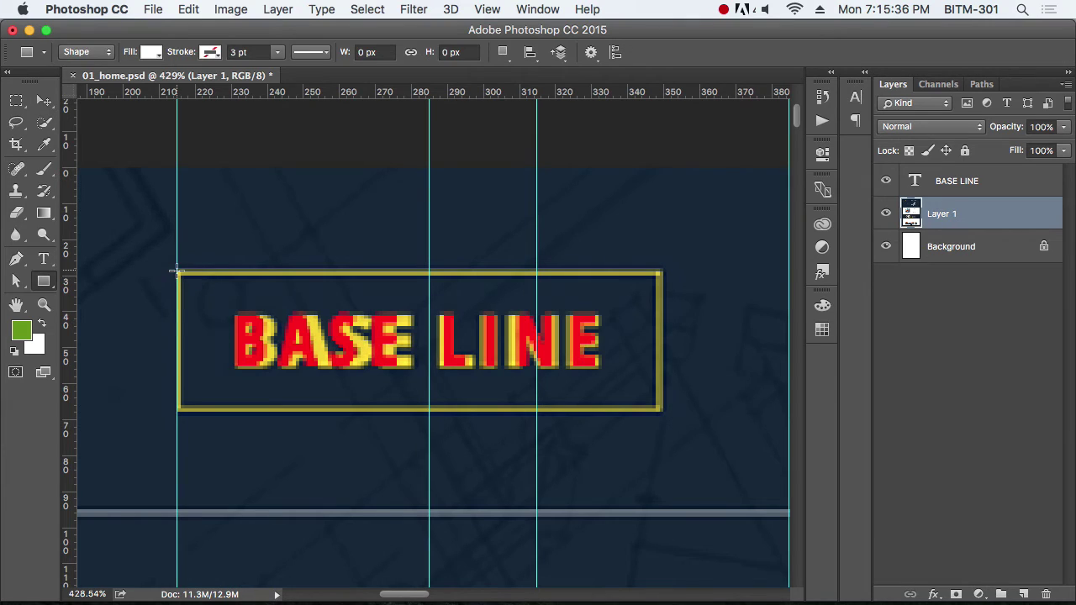
left_click_drag(177, 270, 661, 411)
left_click(822, 154)
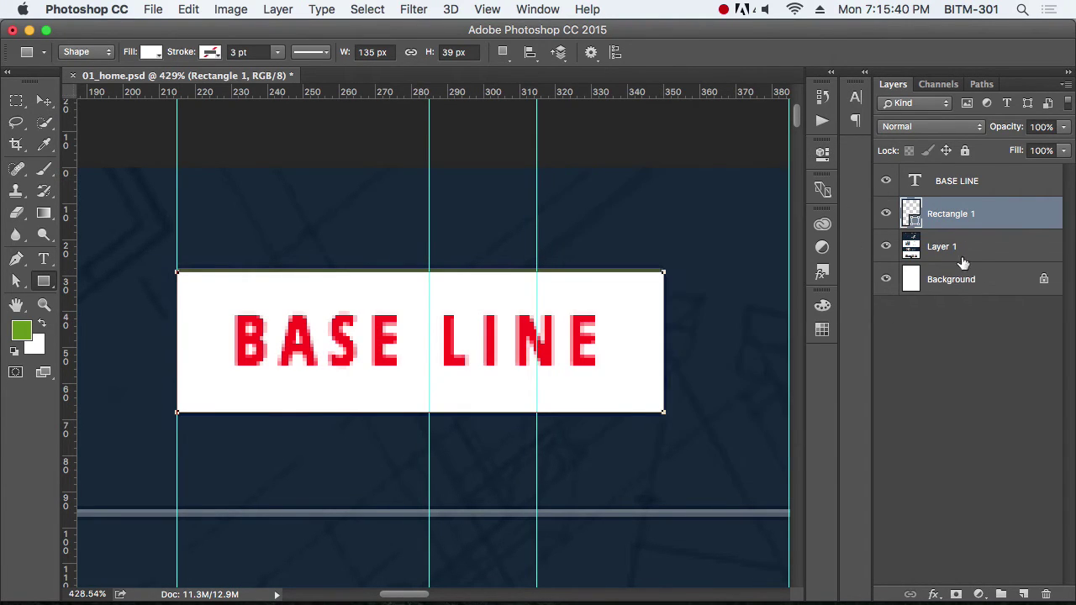
left_click(933, 594)
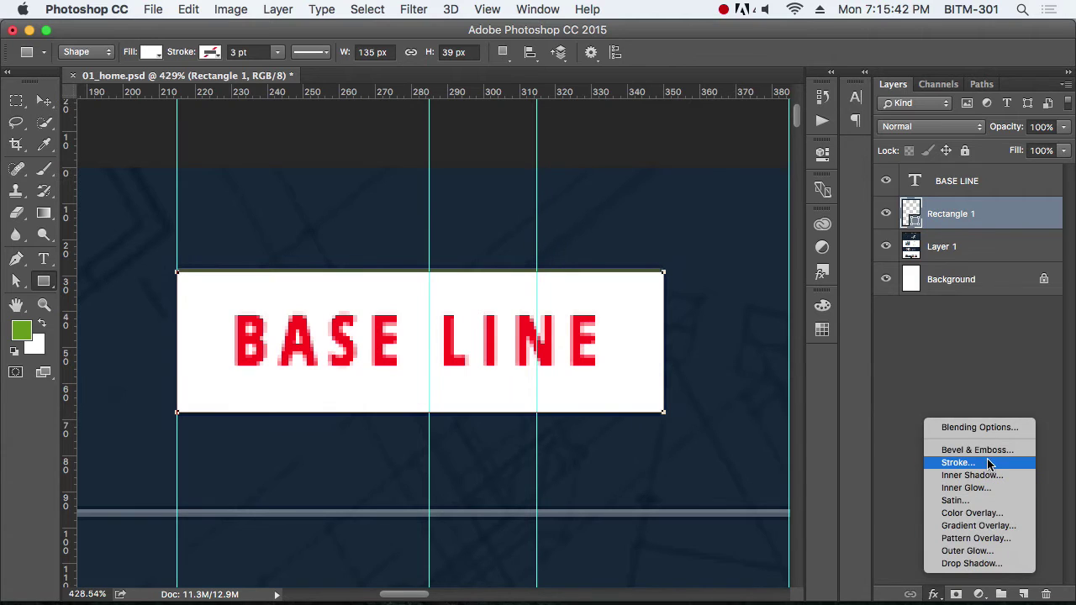
left_click(958, 462)
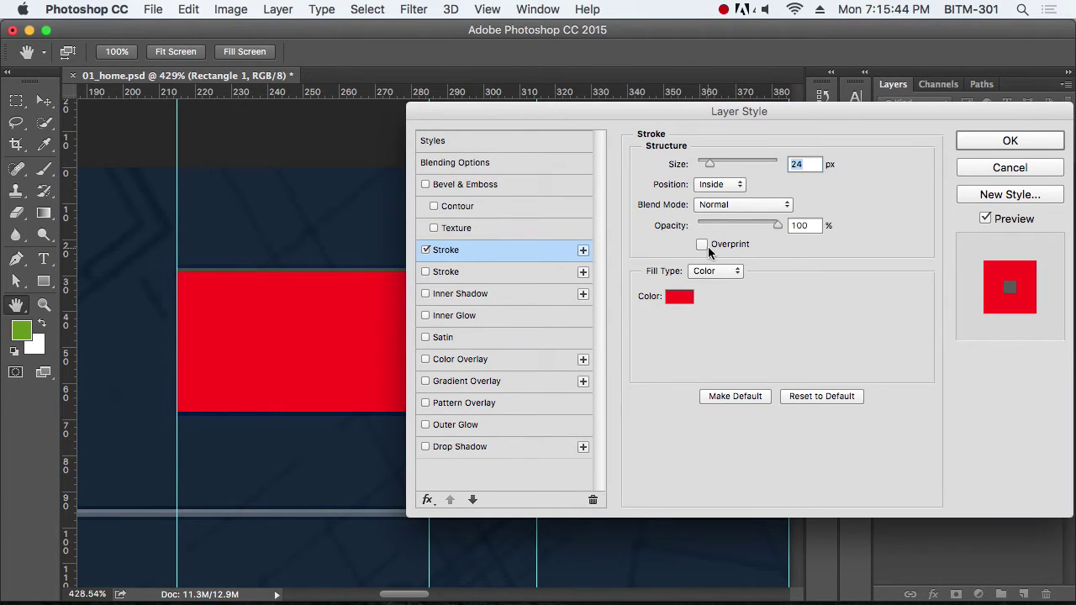
Step: Set the rectangle's Fill Opacity to 0 and the stroke size to 1 px
left_click(447, 163)
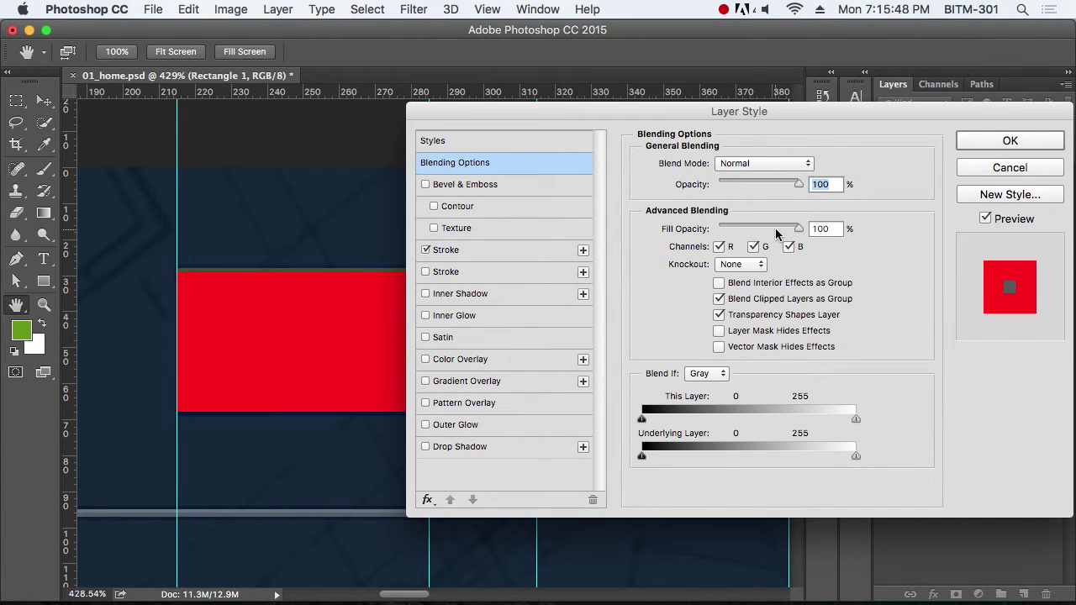
left_click_drag(776, 230, 683, 232)
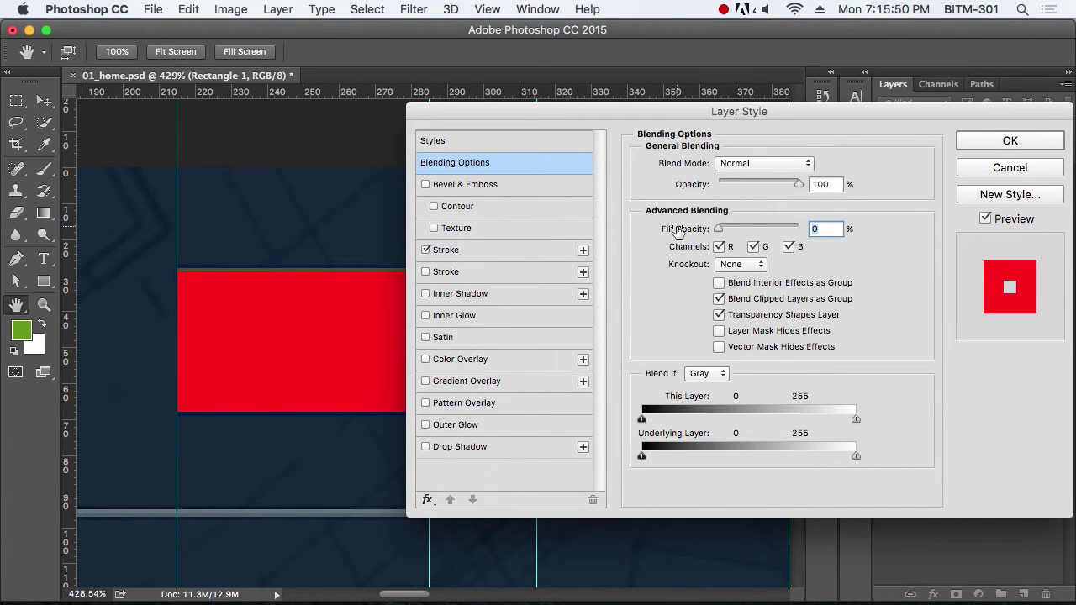
left_click(454, 251)
left_click_drag(708, 164, 681, 166)
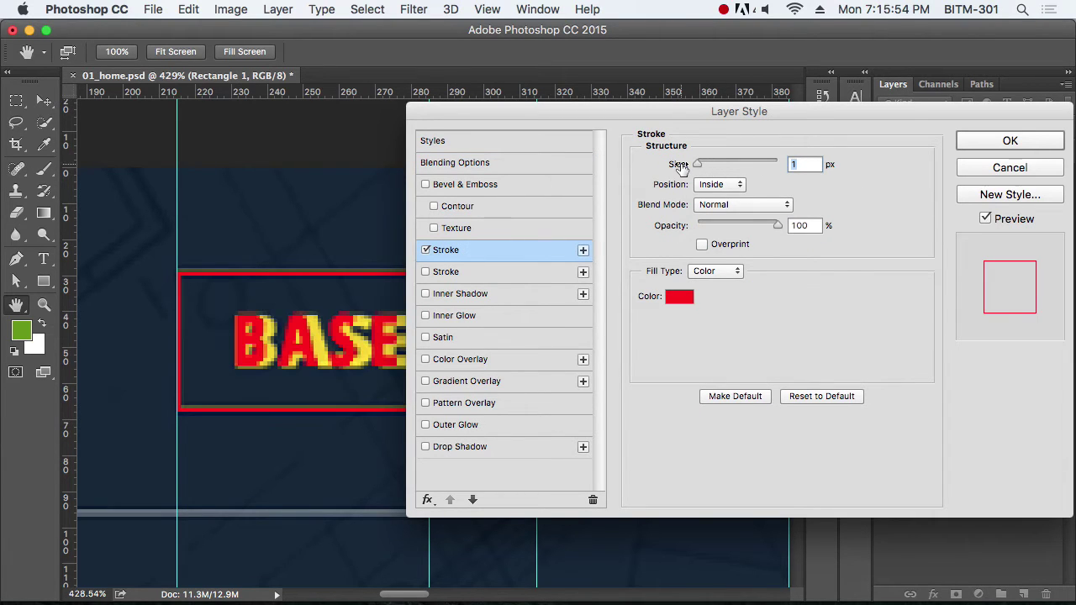
Step: Make the stroke colour light grey, apply the effect and hide the rectangle layer
left_click(677, 299)
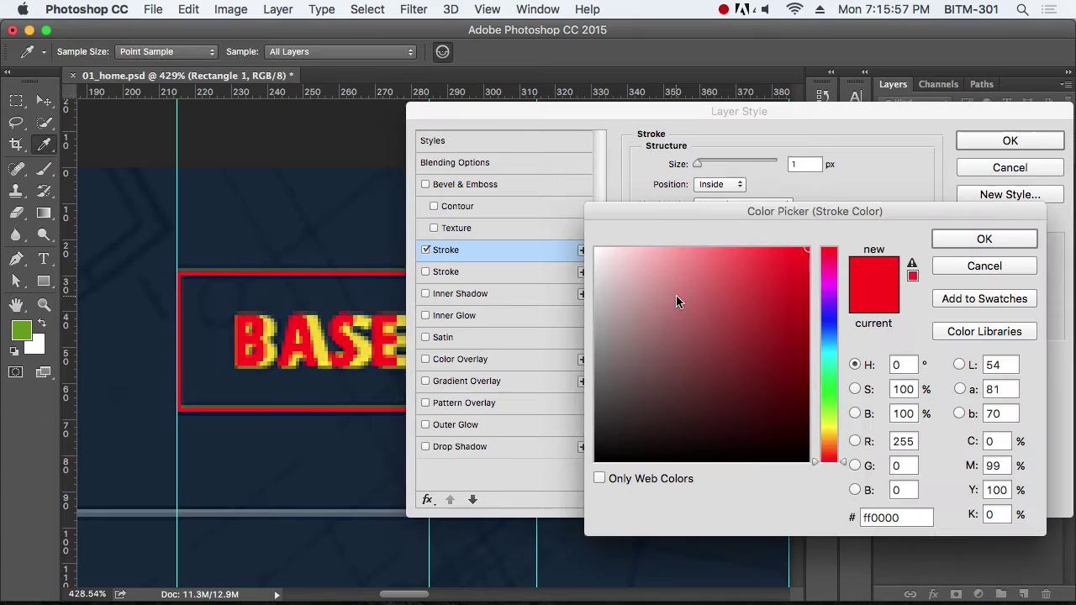
left_click(363, 348)
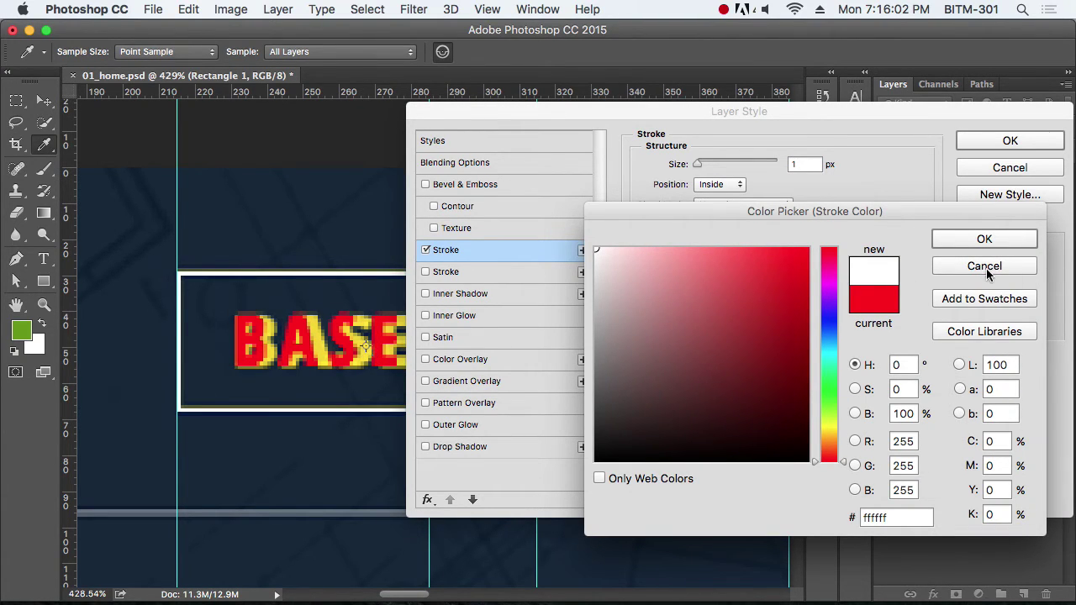
left_click_drag(605, 283, 595, 306)
left_click(984, 239)
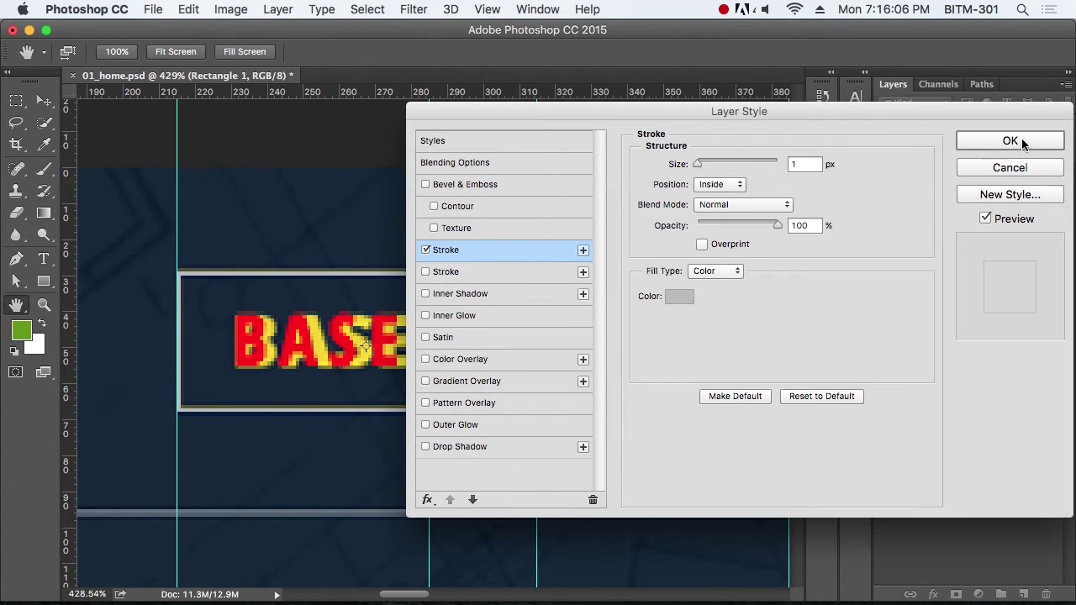
left_click(1009, 140)
left_click(887, 215)
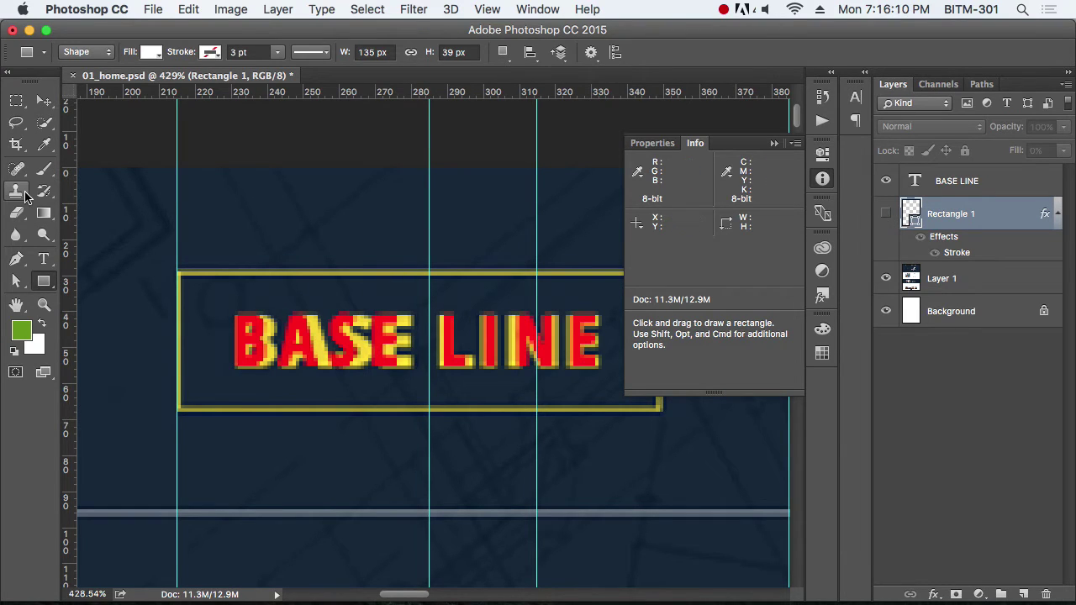
Step: Sample the logo's yellow as foreground colour and copy its hex value ffe716
key("i")
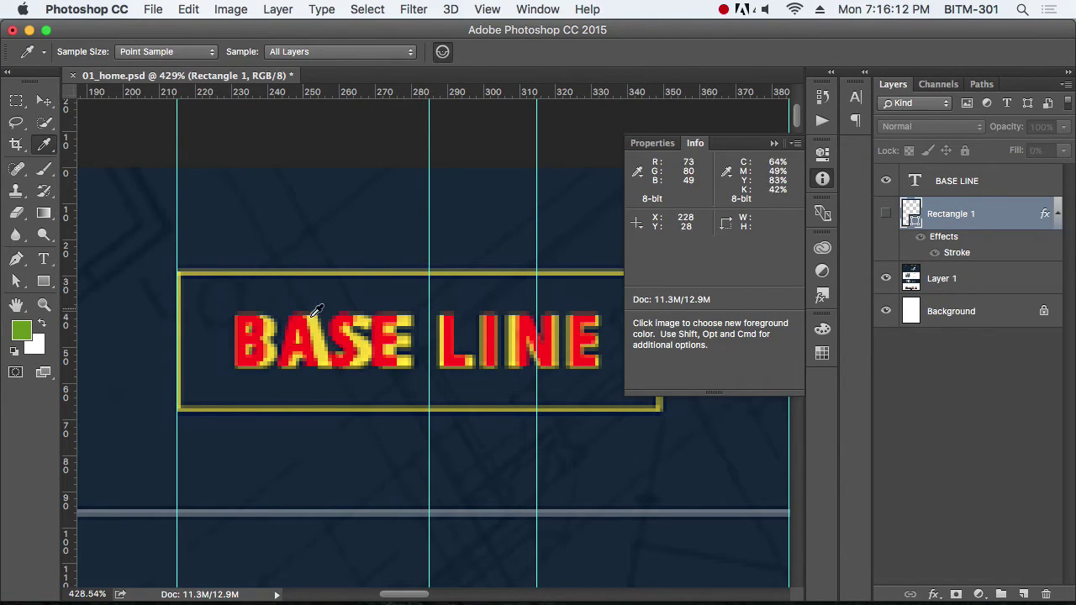
left_click(364, 347, "shift")
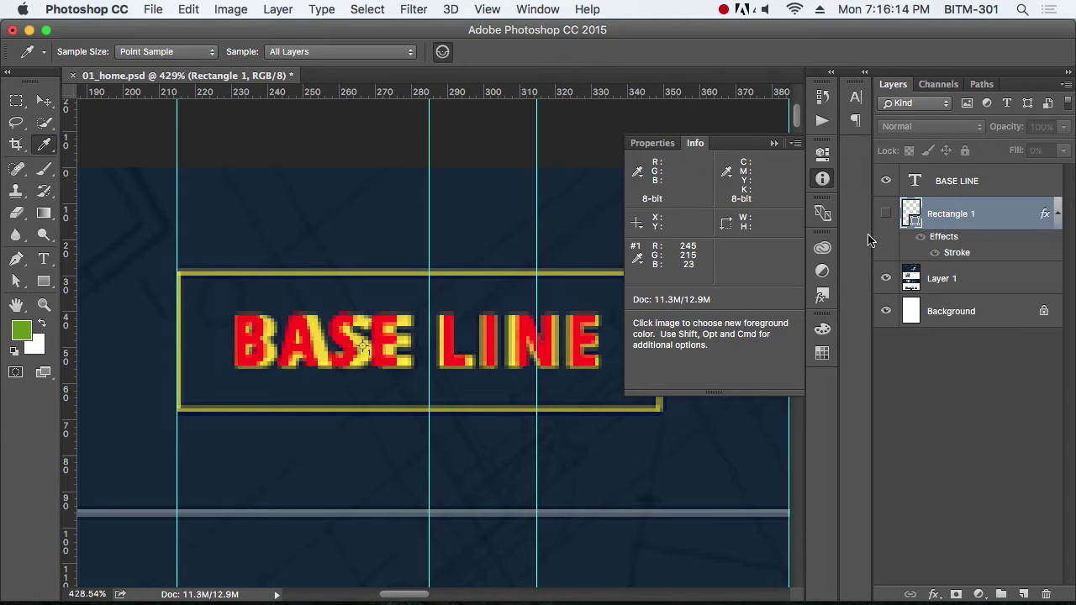
left_click(885, 181)
left_click(451, 362)
left_click(21, 331)
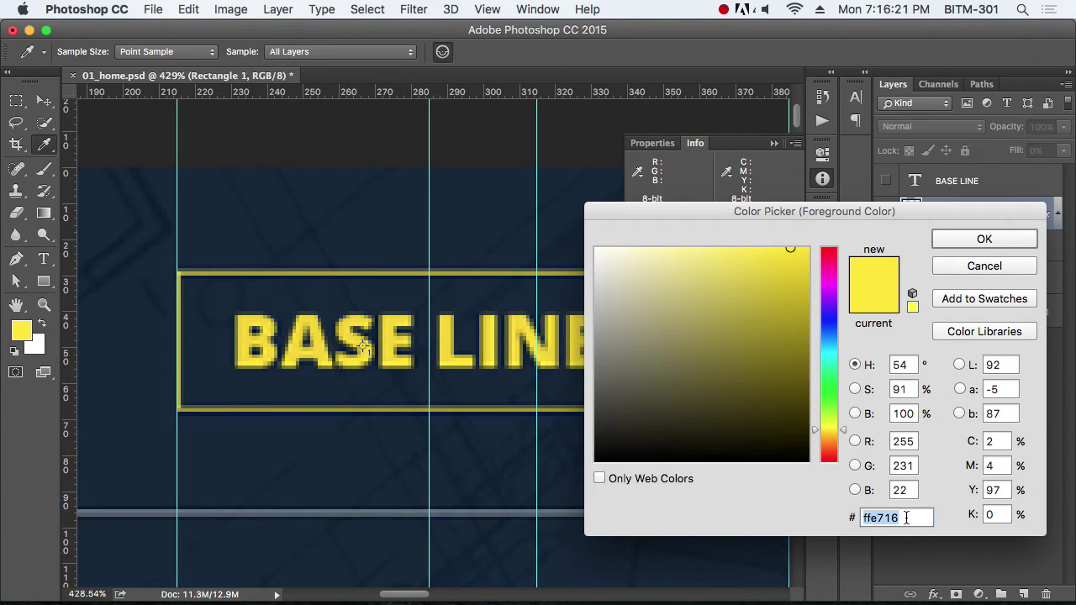
key("super+c")
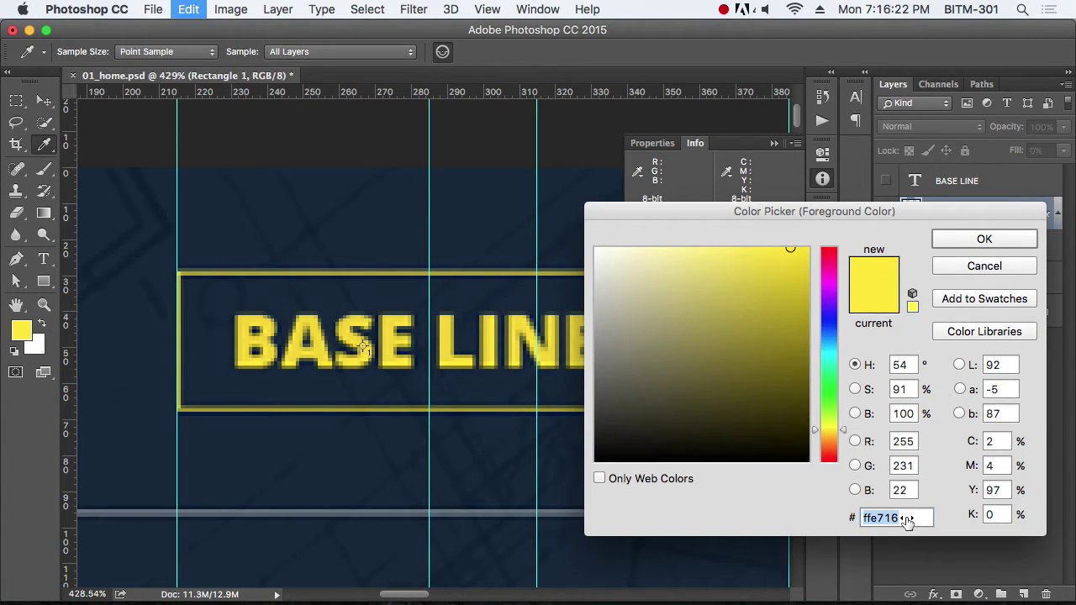
left_click(987, 266)
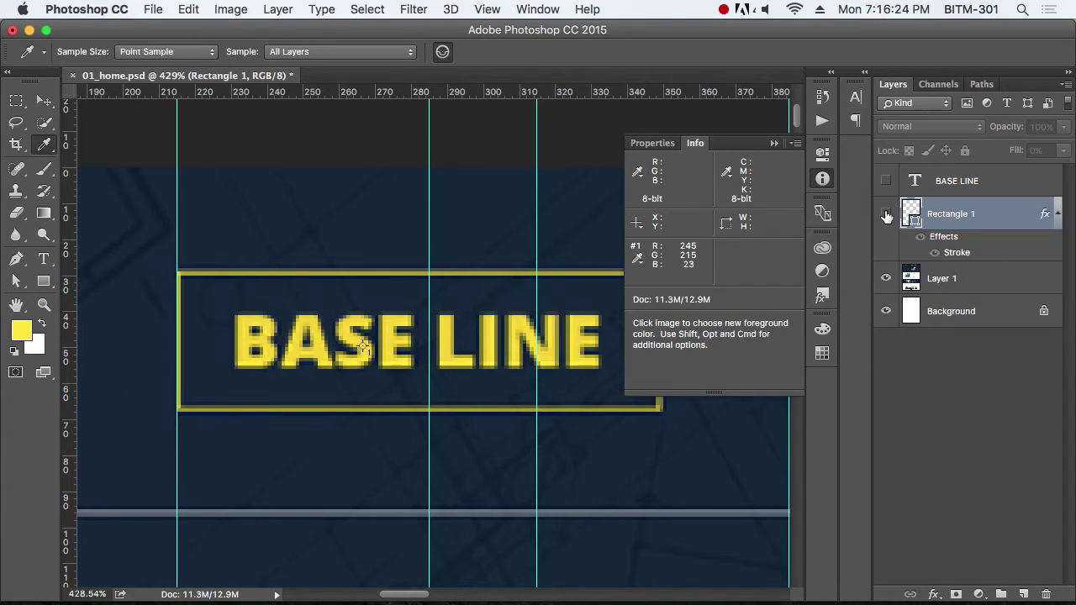
left_click(886, 180)
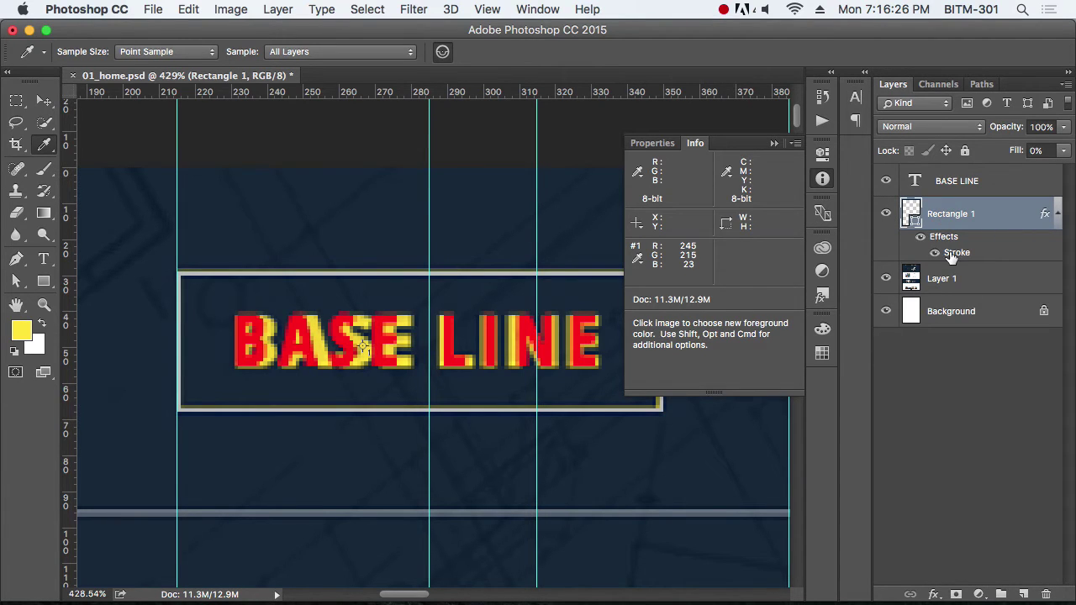
Step: Recolour Rectangle 1's stroke from grey bbbbbb to yellow ffe716
double_click(953, 253)
left_click(679, 299)
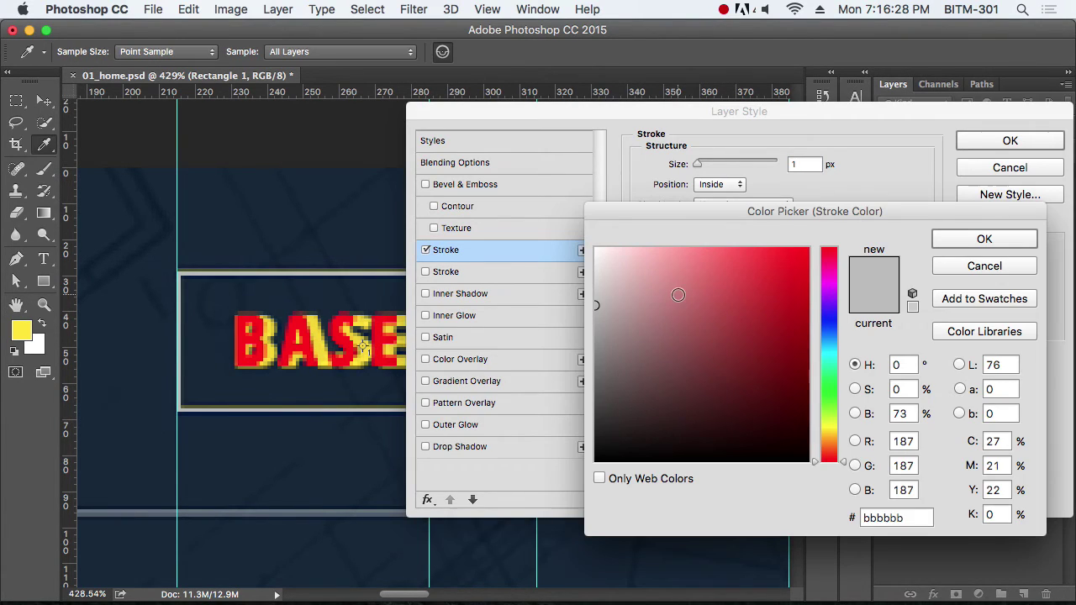
left_click_drag(920, 518, 838, 509)
type("ffe716")
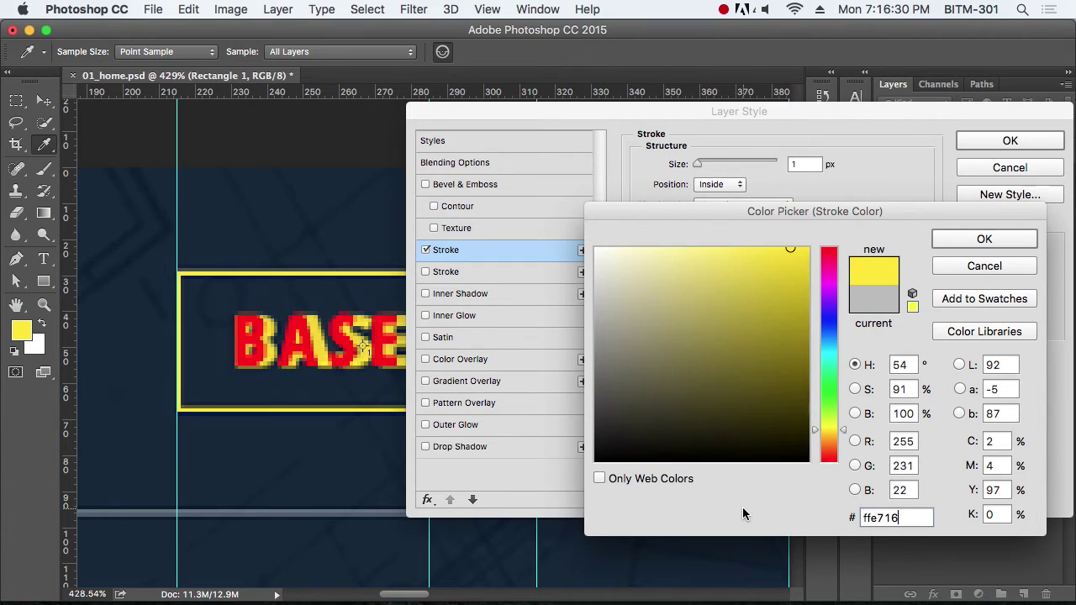
left_click(982, 241)
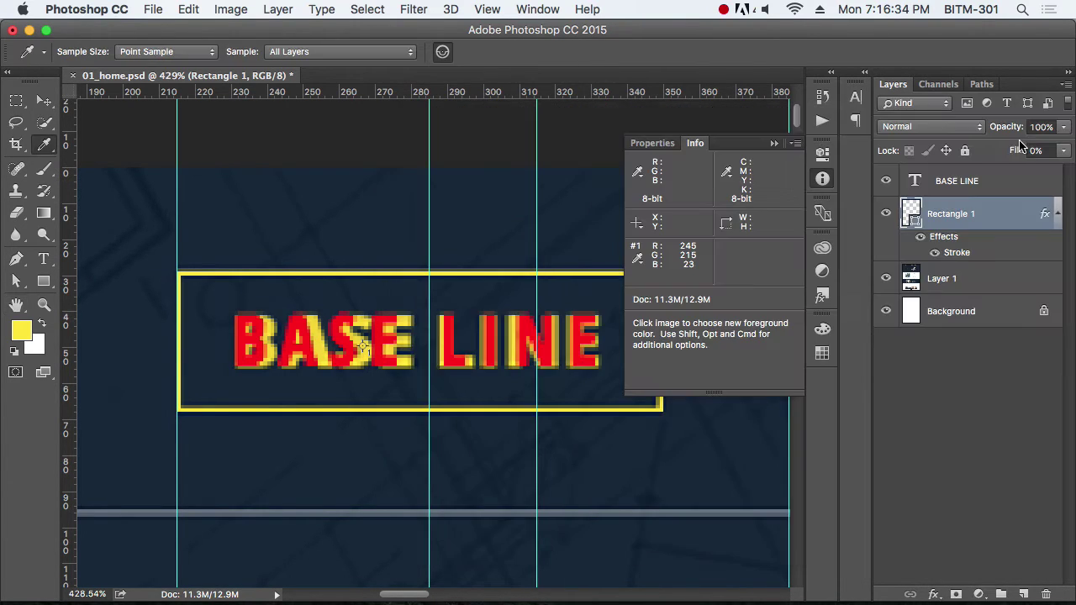
left_click(1010, 142)
left_click(975, 185, "shift")
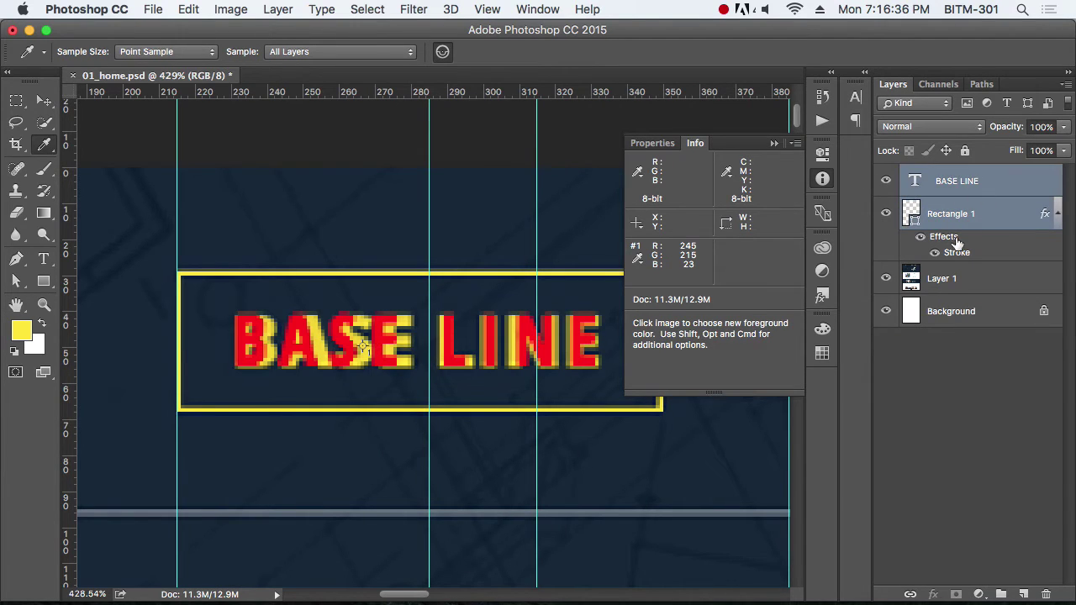
Step: Group BASE LINE and Rectangle 1 with Cmd+G and name the group Logo
key("super+g")
double_click(950, 174)
type("LOG")
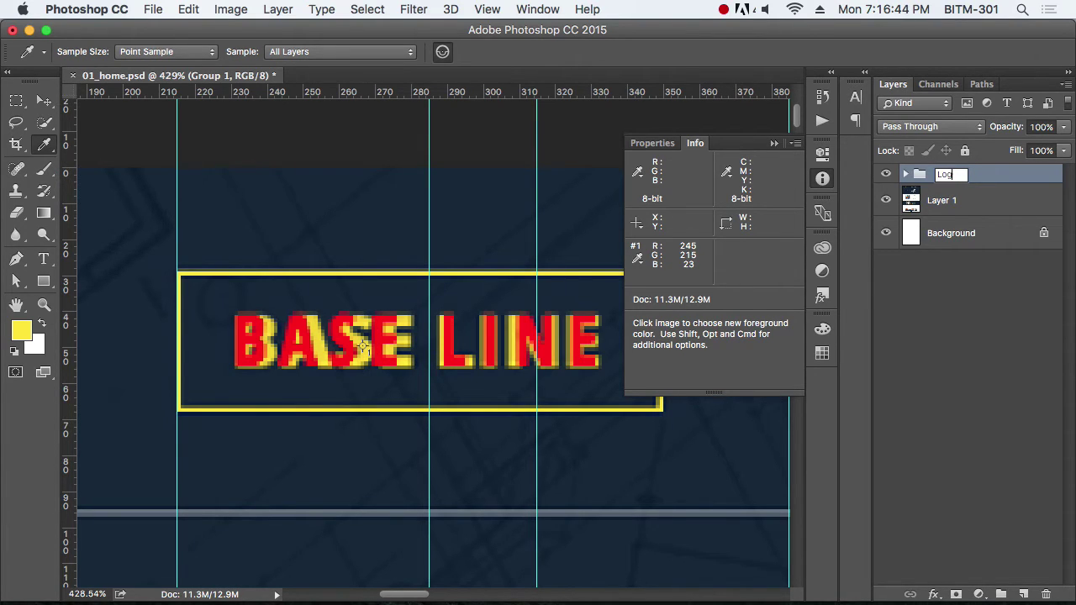
key("Return")
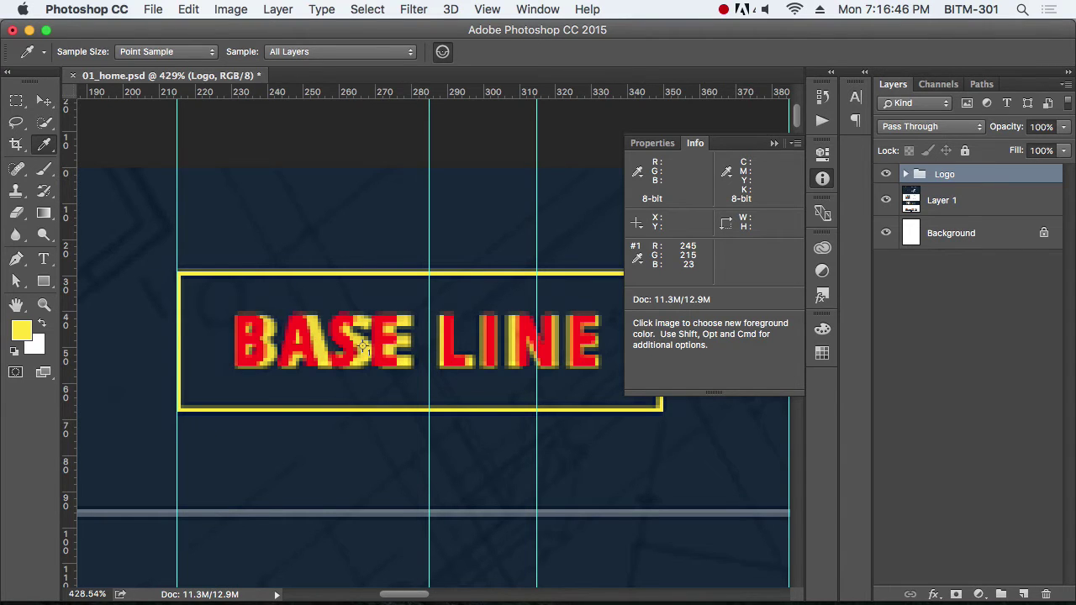
left_click(822, 178)
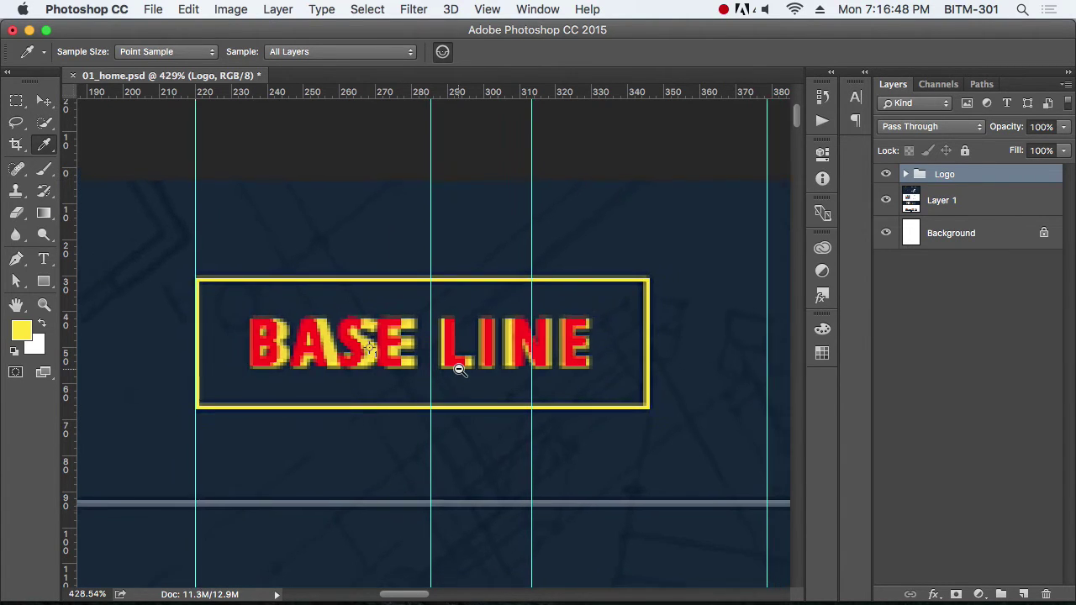
Step: Scroll the canvas over to the nav bar and select Layer 1, the flattened page image
scroll(457, 363, "down", 3)
scroll(456, 363, "down", 3)
scroll(437, 374, "down", 2)
scroll(680, 373, "right", 2)
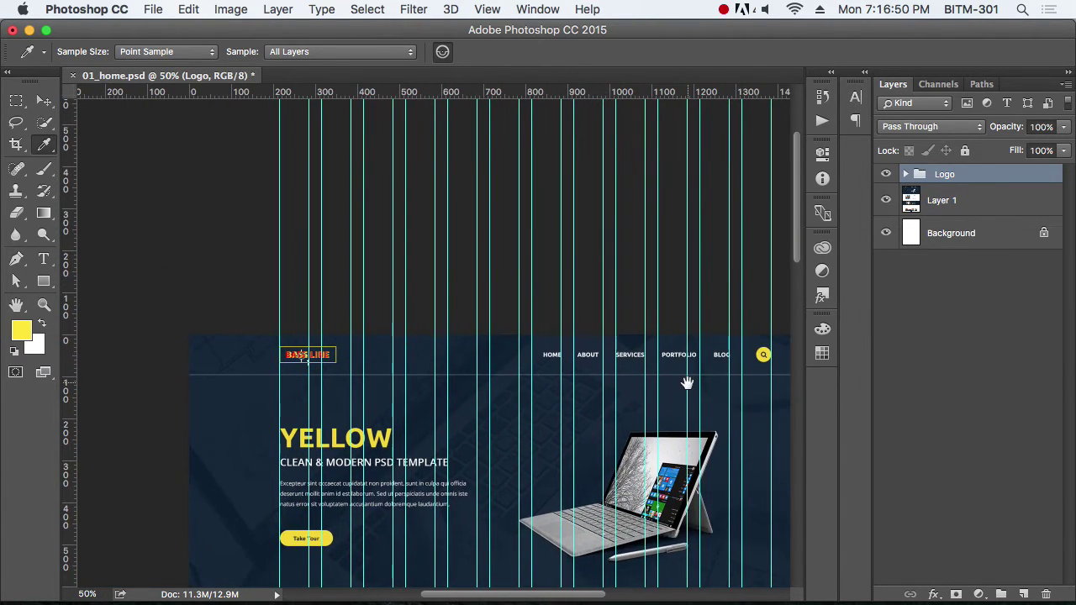
scroll(516, 382, "right", 4)
scroll(519, 392, "up", 3)
scroll(541, 402, "up", 2)
scroll(471, 388, "left", 2)
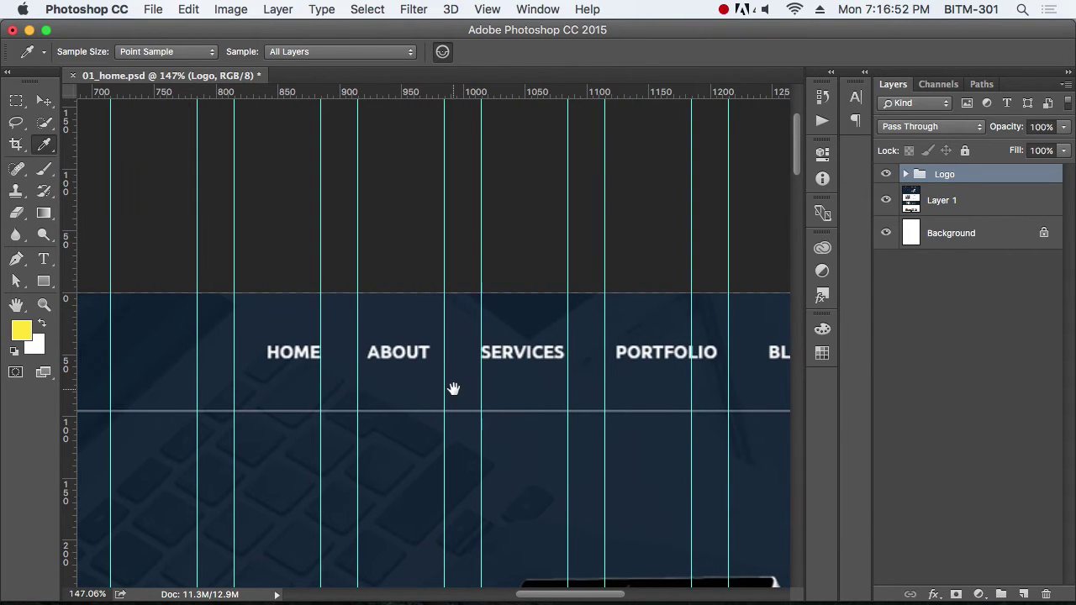
scroll(432, 378, "up", 2)
left_click(961, 205)
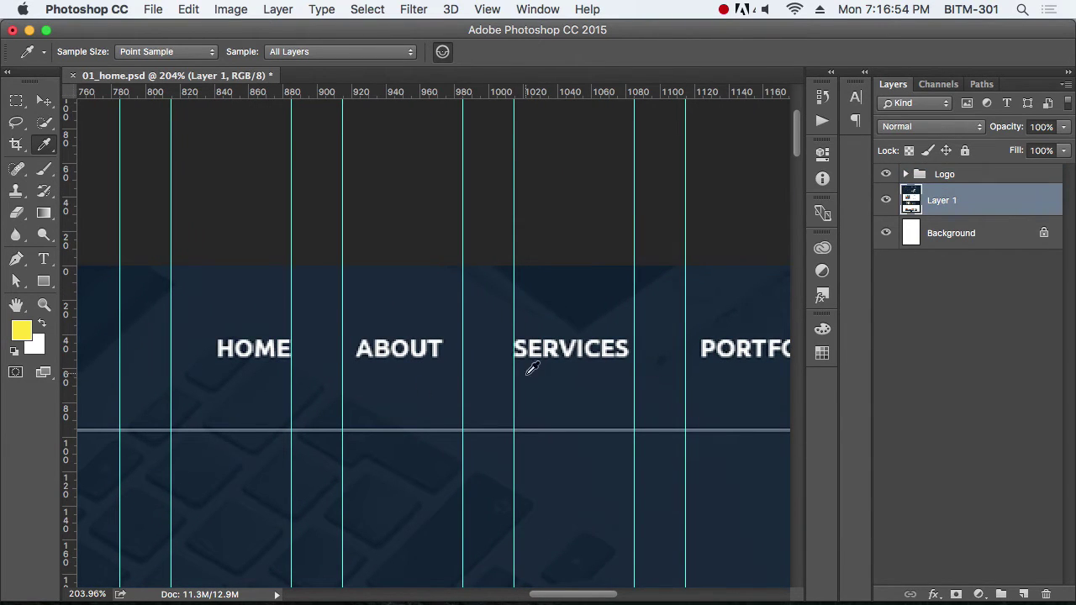
scroll(434, 391, "left", 2)
scroll(464, 401, "up", 2)
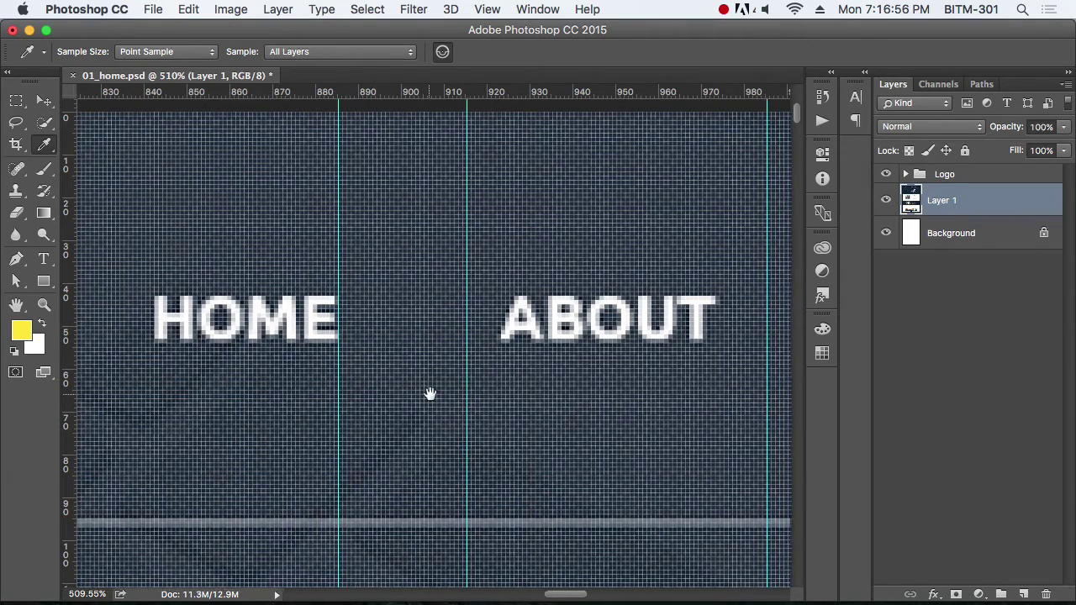
scroll(459, 391, "left", 2)
Step: Add a text layer reading 'Home' just below the nav HOME
key("t")
left_click(229, 410)
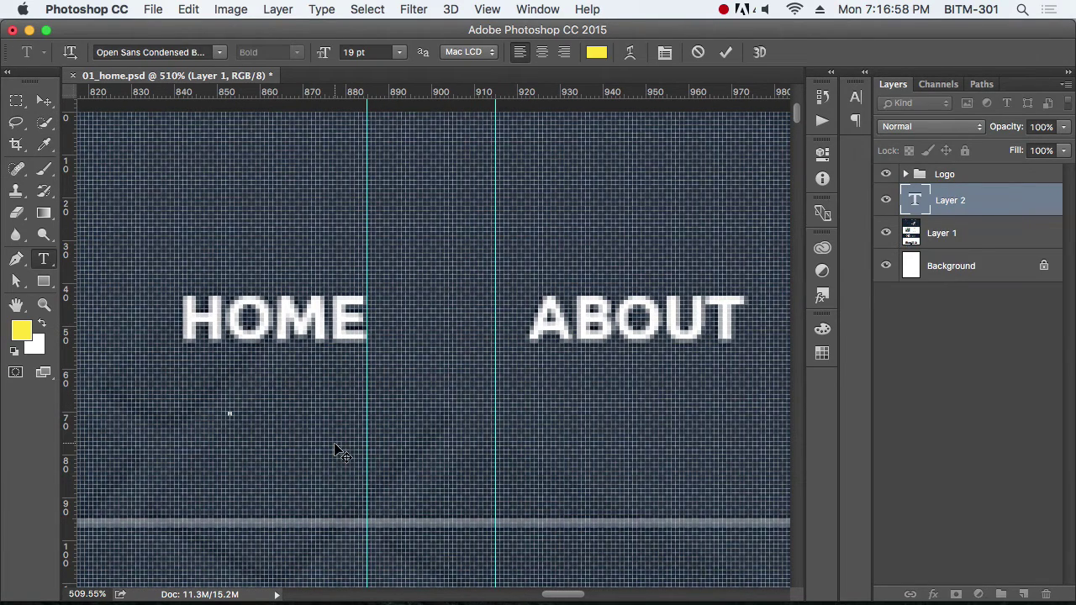
type("Hom")
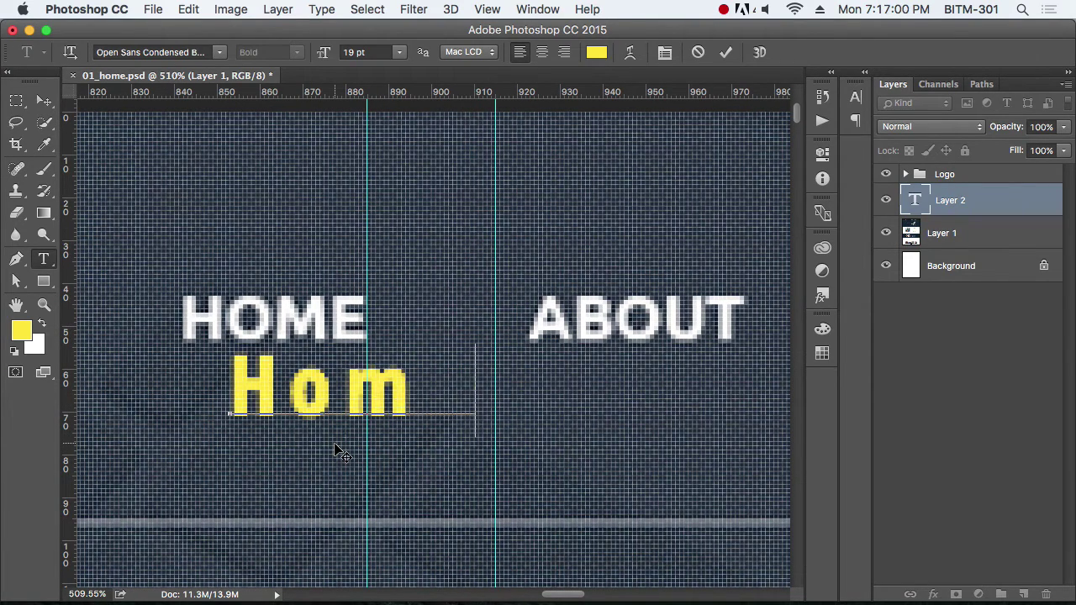
type("e")
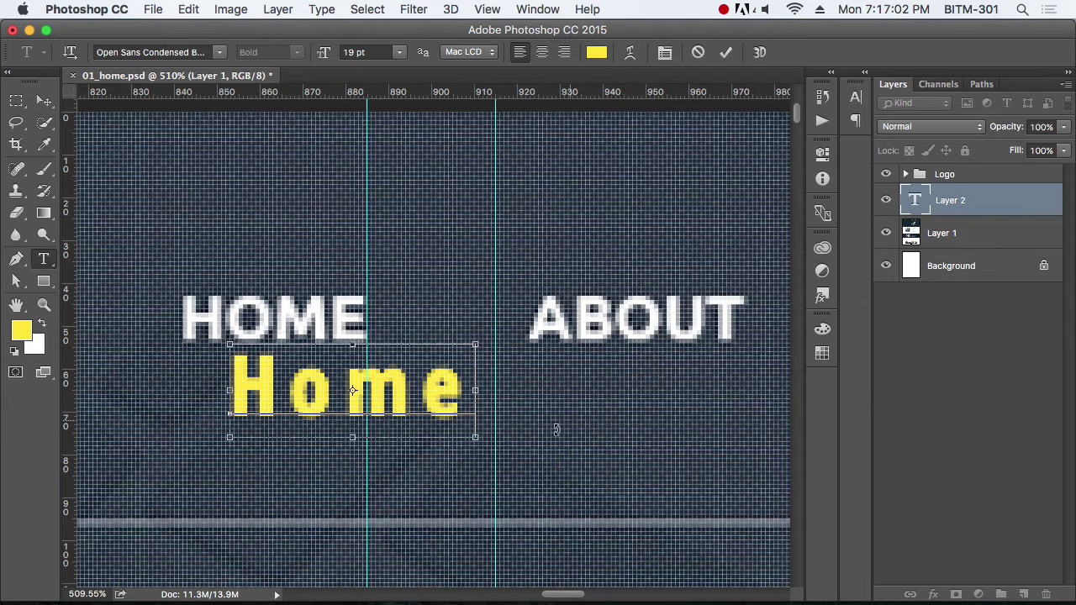
Step: Change the Home text's tracking from 180 to 0 and make it All Caps
key("super+a")
key("super+t")
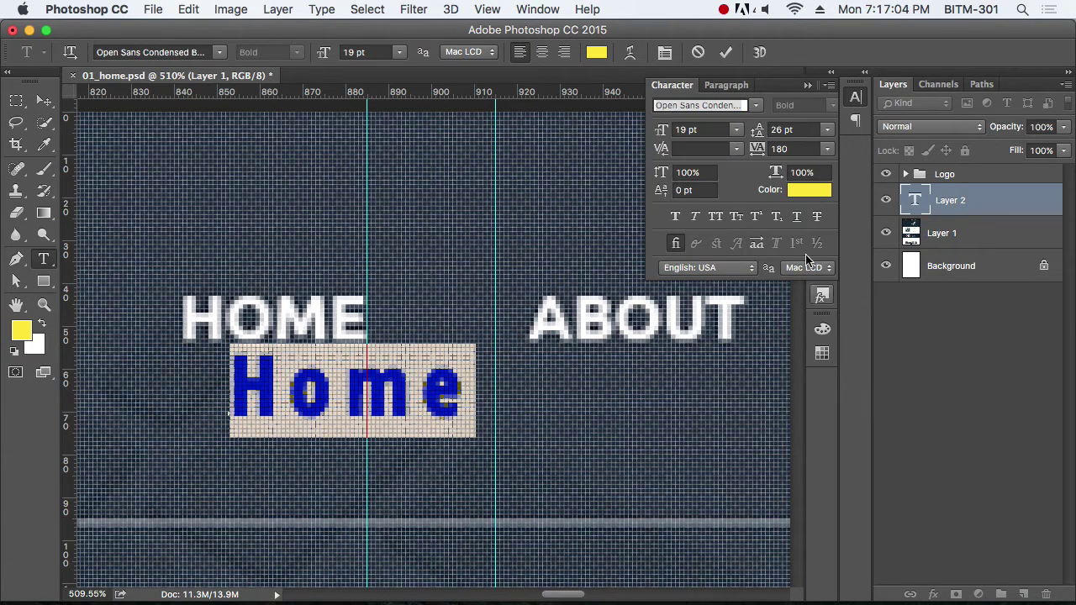
left_click(800, 149)
type("0")
key("Return")
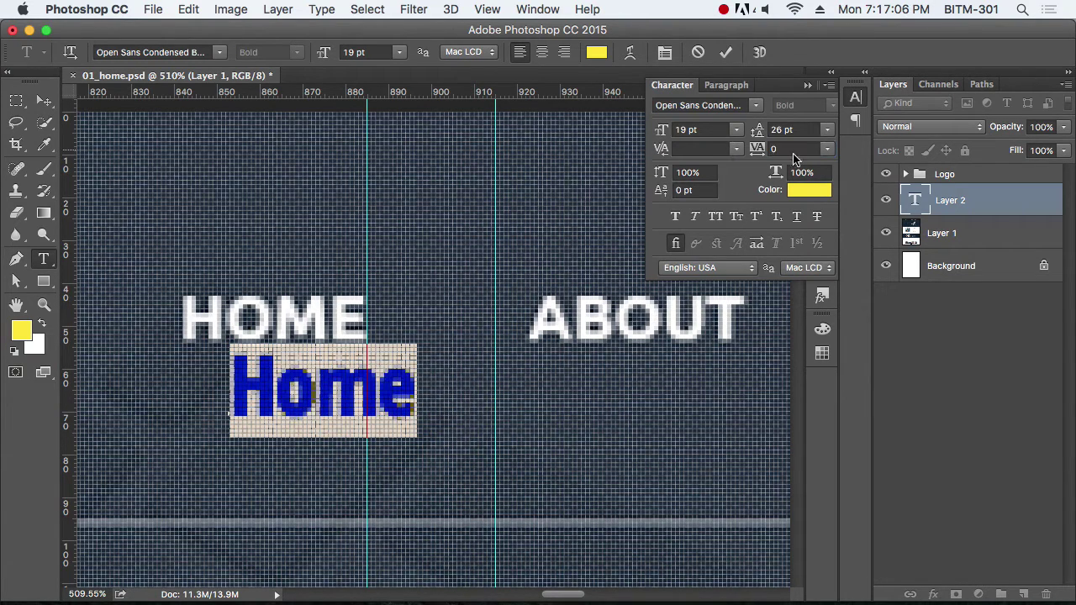
left_click(716, 217)
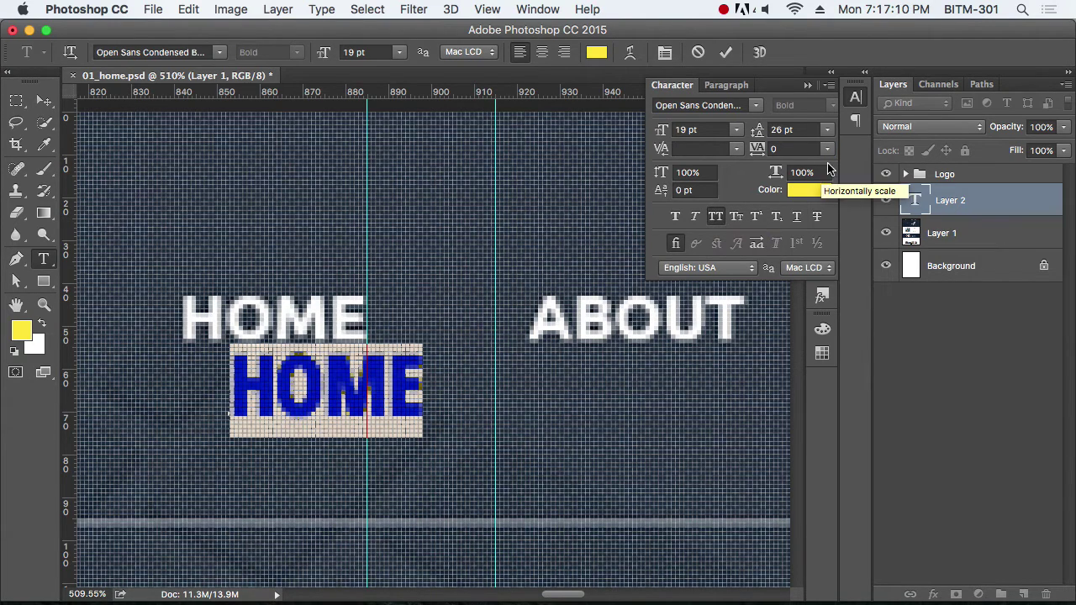
left_click(855, 97)
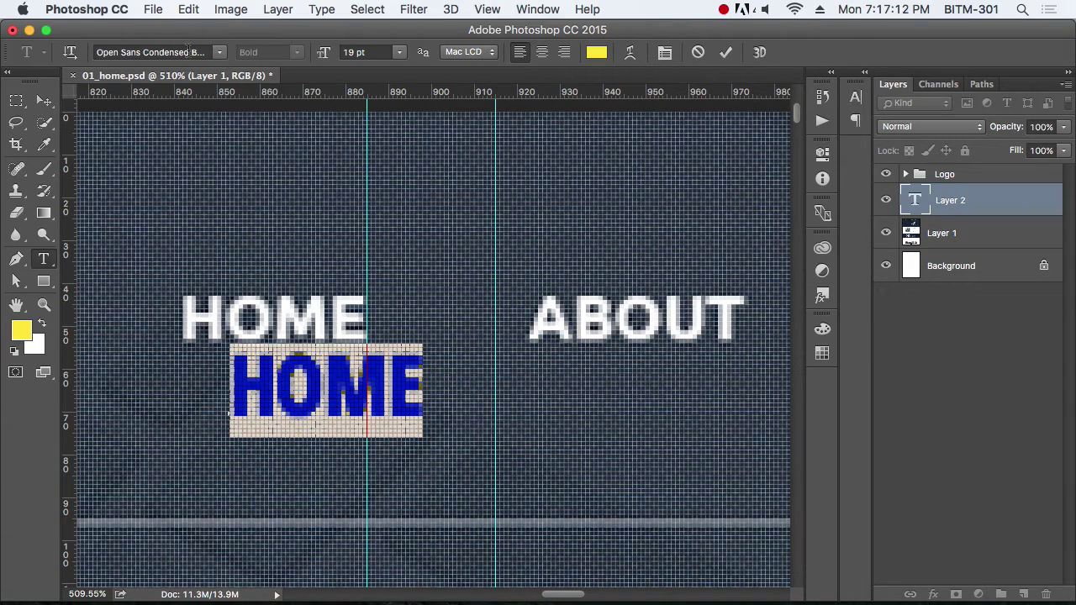
Step: Change the HOME text's font to Open Sans Condensed Light and commit it
left_click(203, 51)
key("Right")
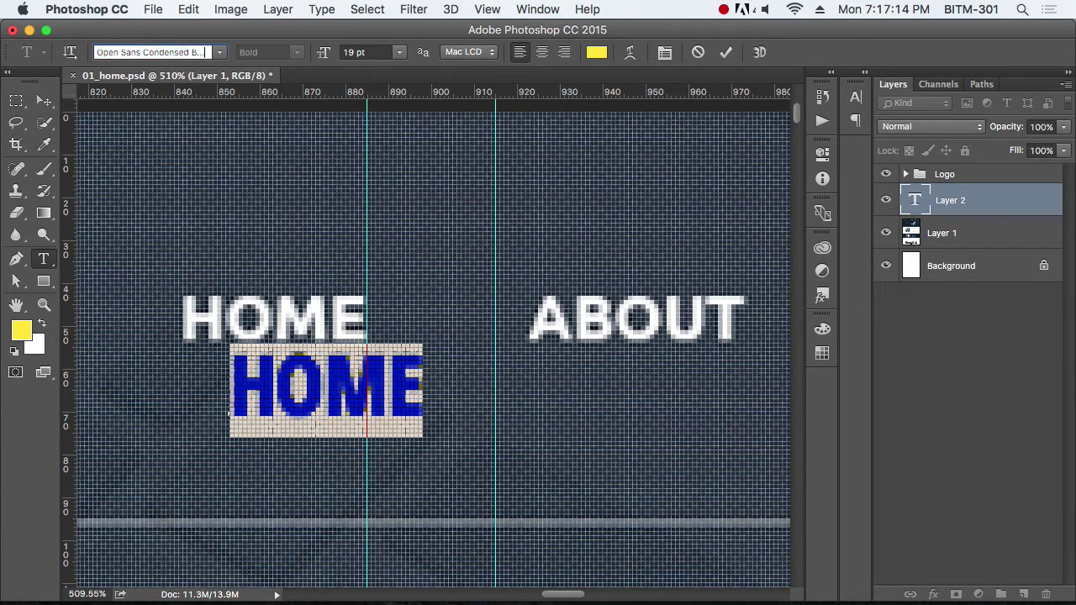
key("BackSpace")
key("BackSpace")
key("BackSpace")
key("BackSpace")
key("BackSpace")
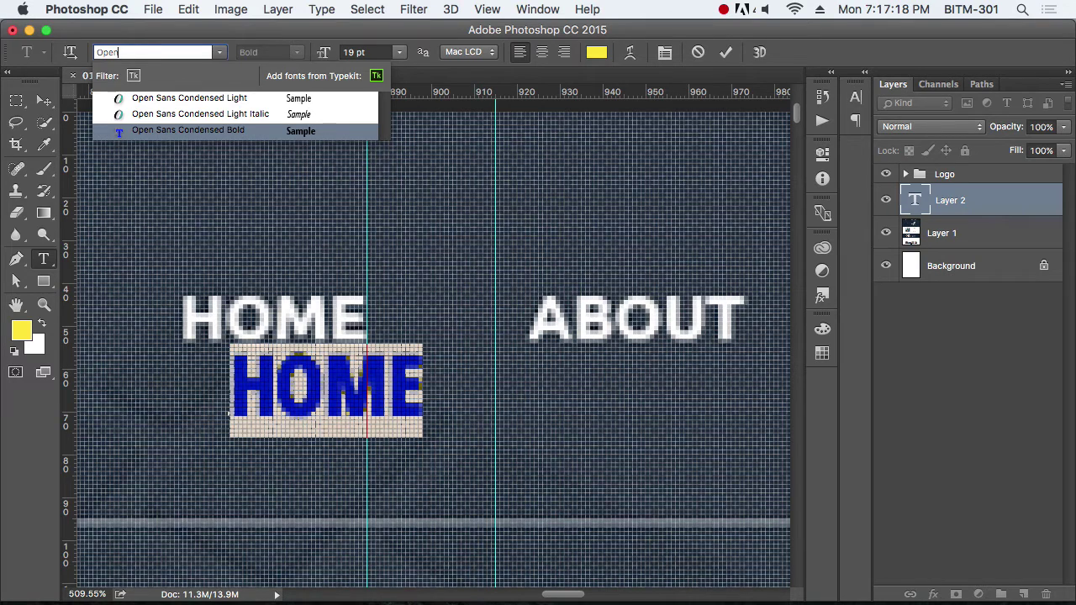
key("Up")
key("Up")
key("Return")
left_click(44, 102)
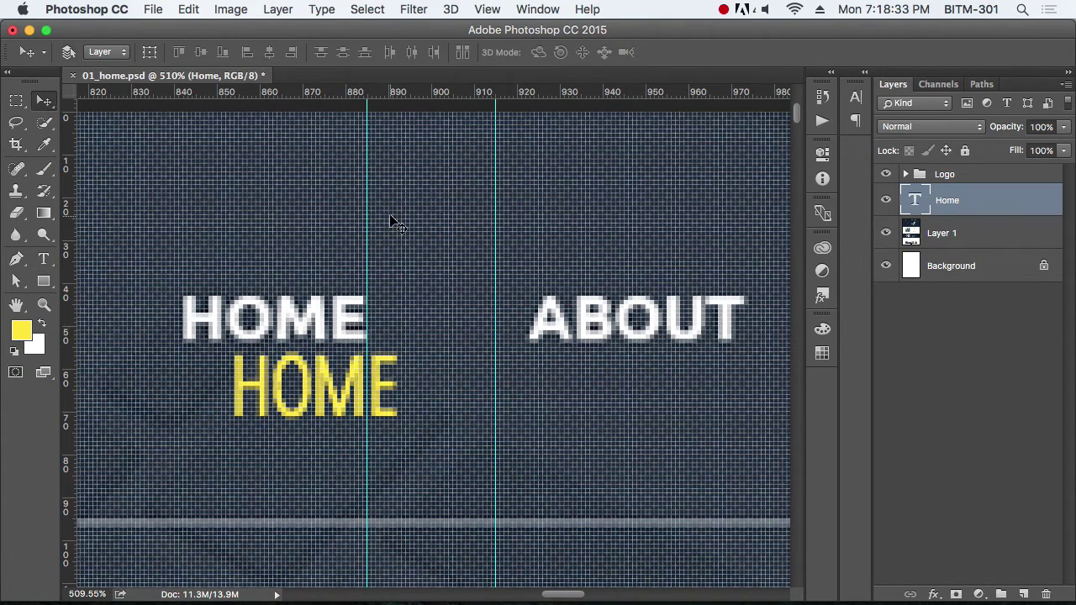
Step: Reselect the HOME text and switch its font to Open Sans Light, checking the available styles
key("t")
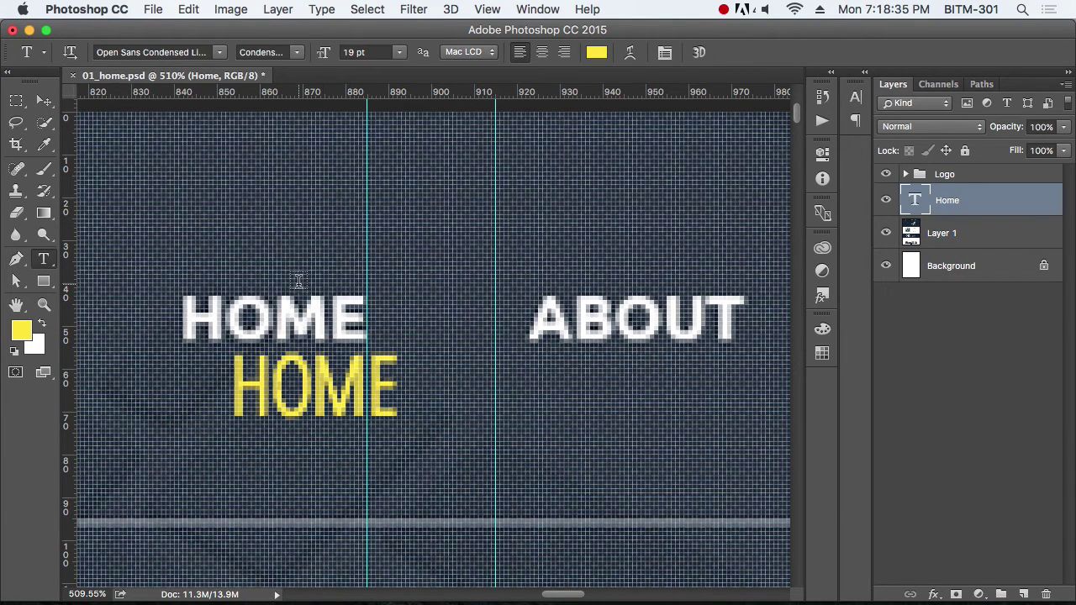
left_click(315, 381)
key("super+a")
left_click(156, 53)
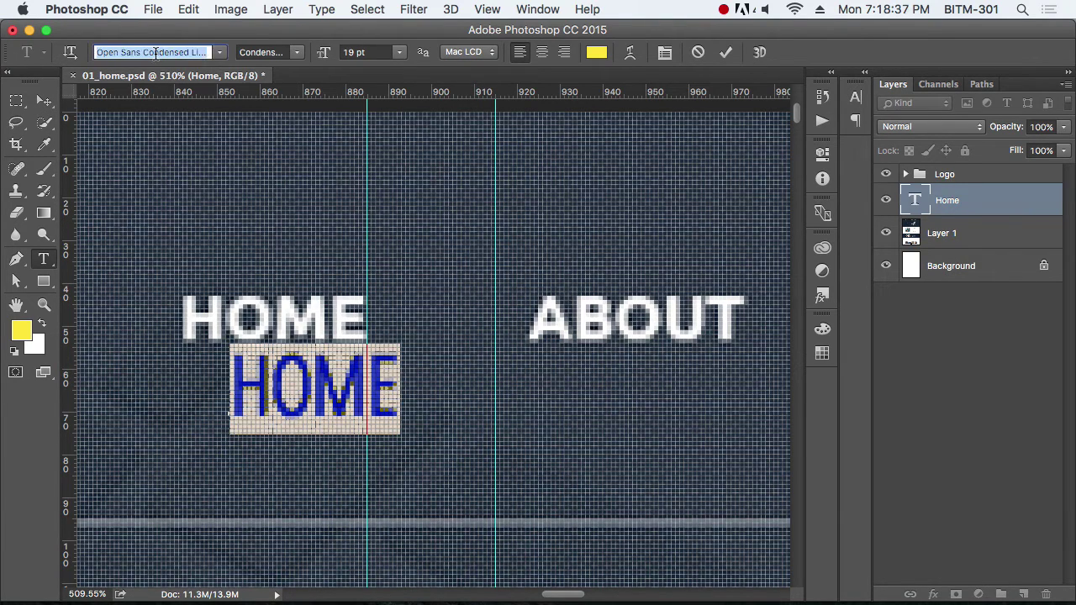
type("o")
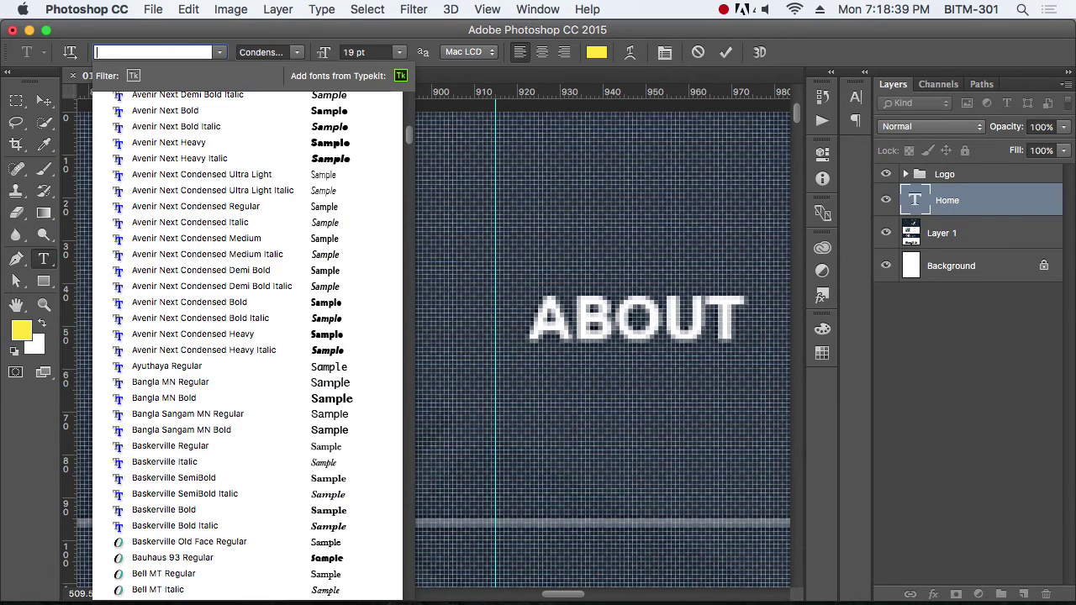
type("p")
key("Down")
key("Down")
key("Down")
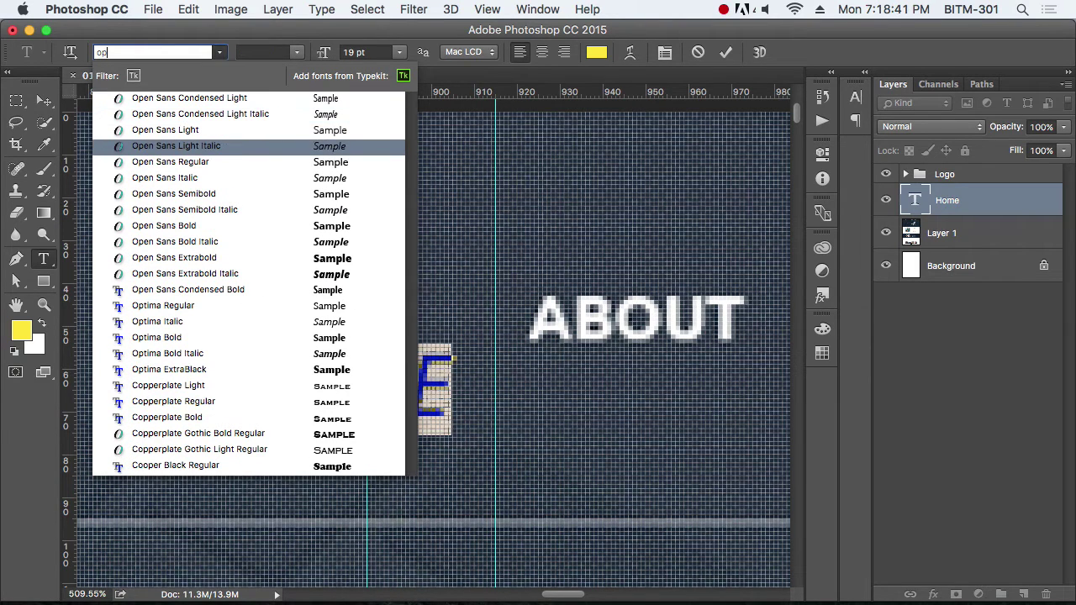
key("Up")
key("Return")
left_click(299, 52)
left_click(217, 53)
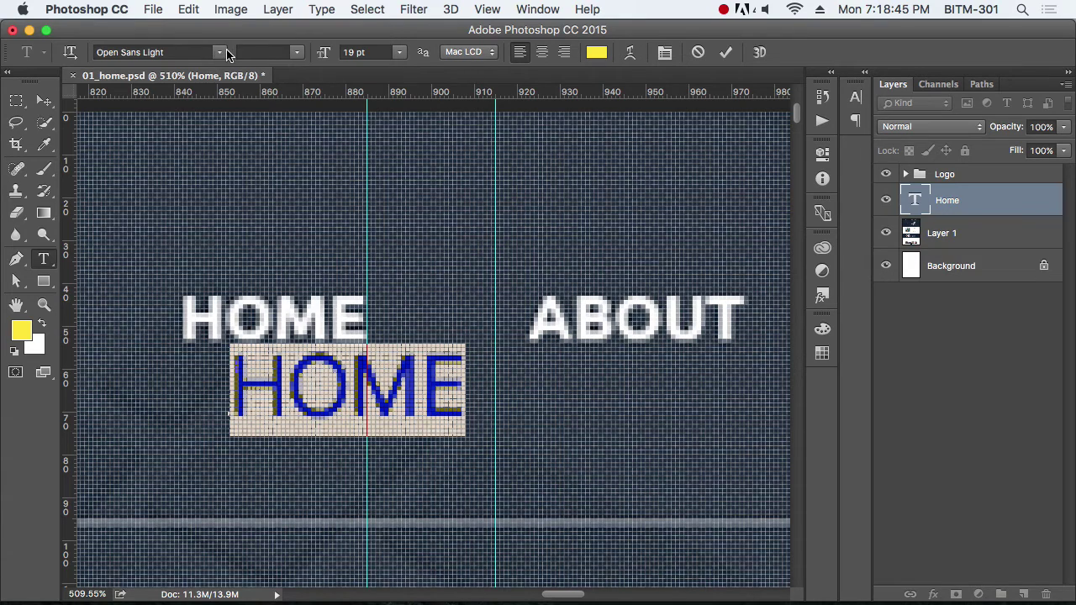
Step: Set the HOME text to Open Sans Semibold at 14 pt
left_click(225, 53)
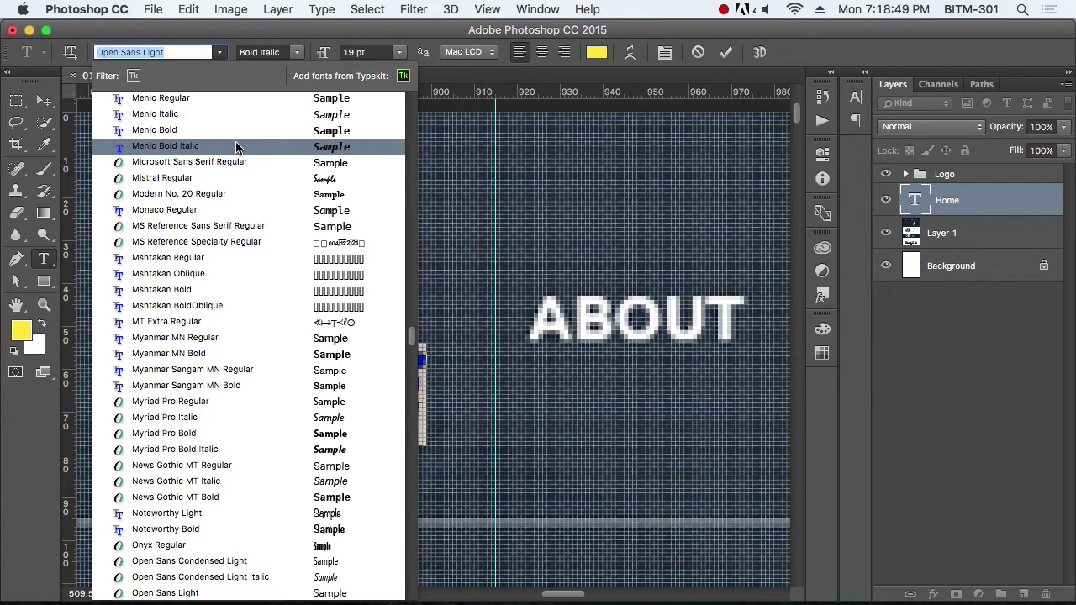
type("op")
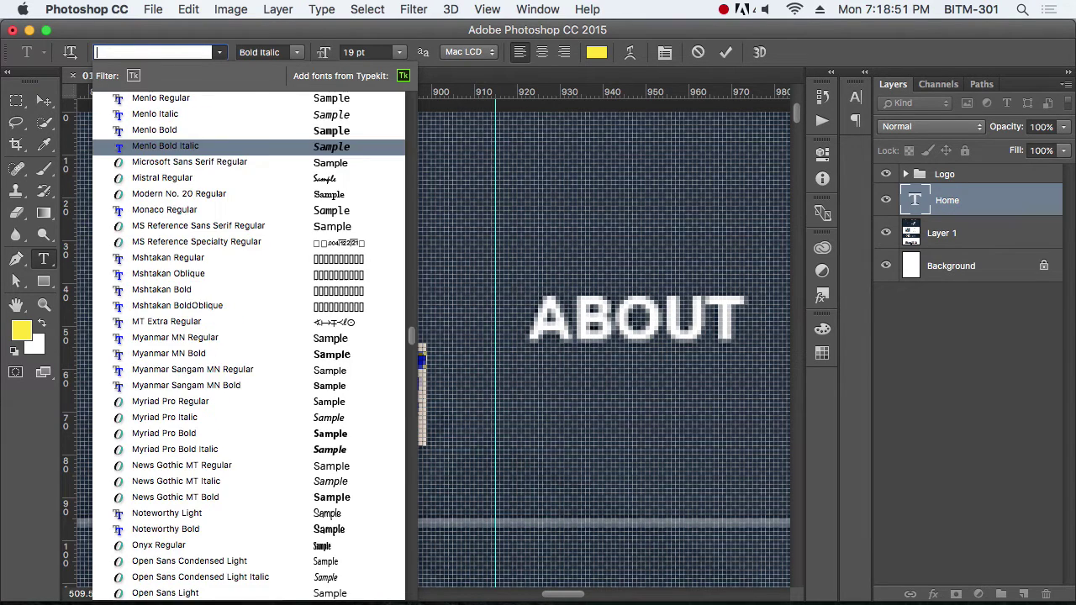
key("Down")
key("Down")
key("Down")
key("Down")
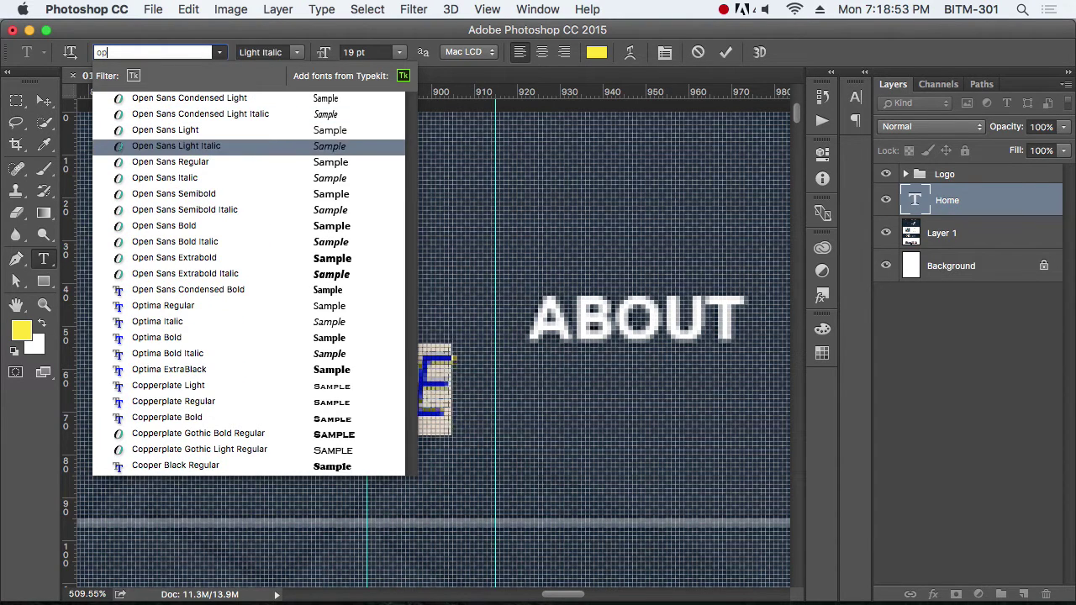
key("Down")
key("Down")
key("Down")
key("Down")
key("Down")
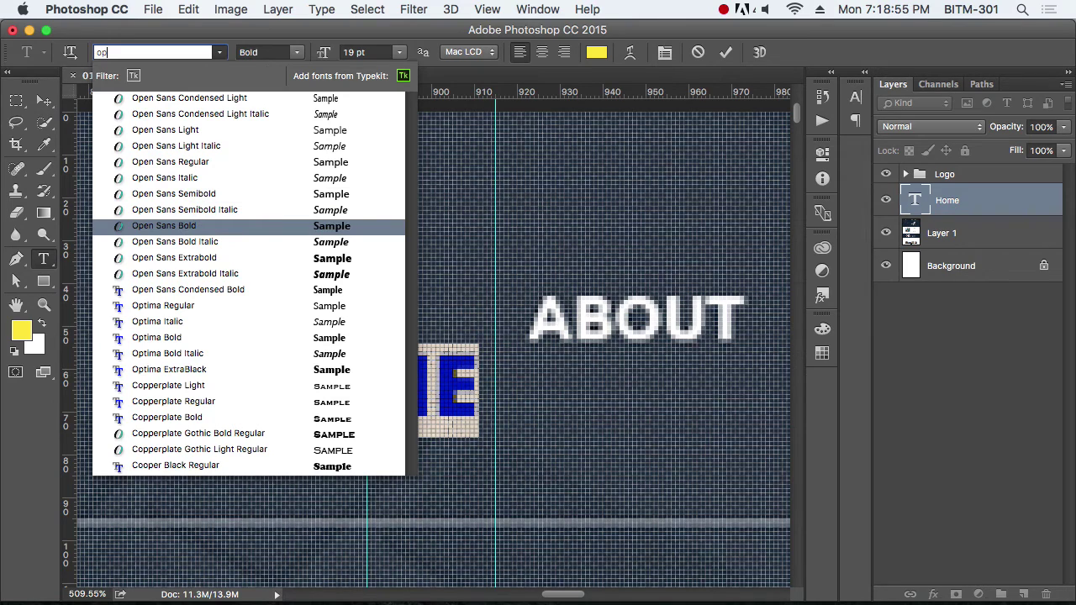
key("Up")
key("Up")
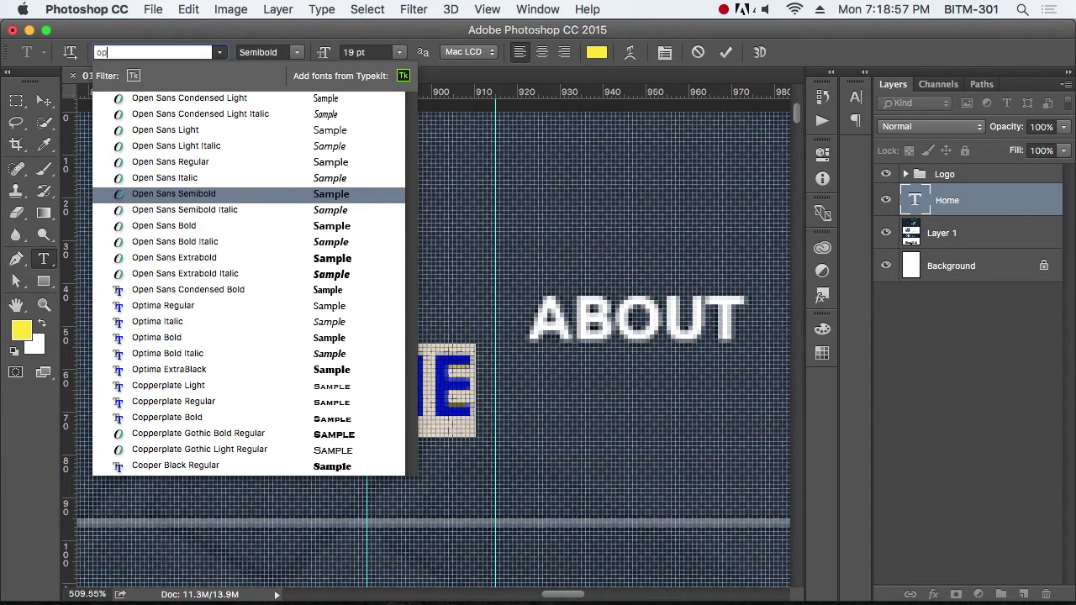
key("Return")
left_click(351, 52)
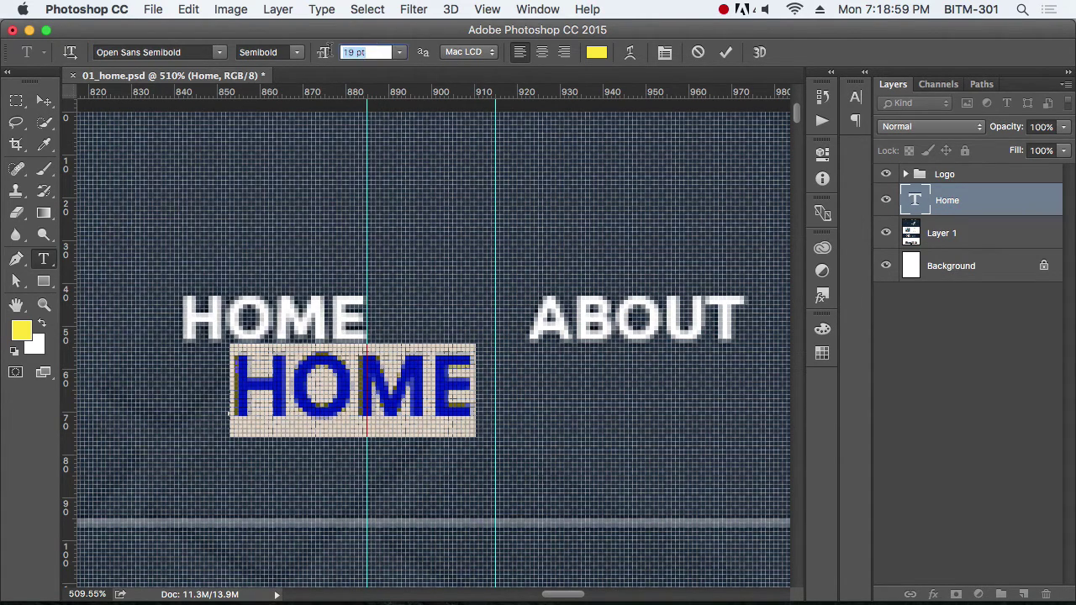
type("14")
key("Return")
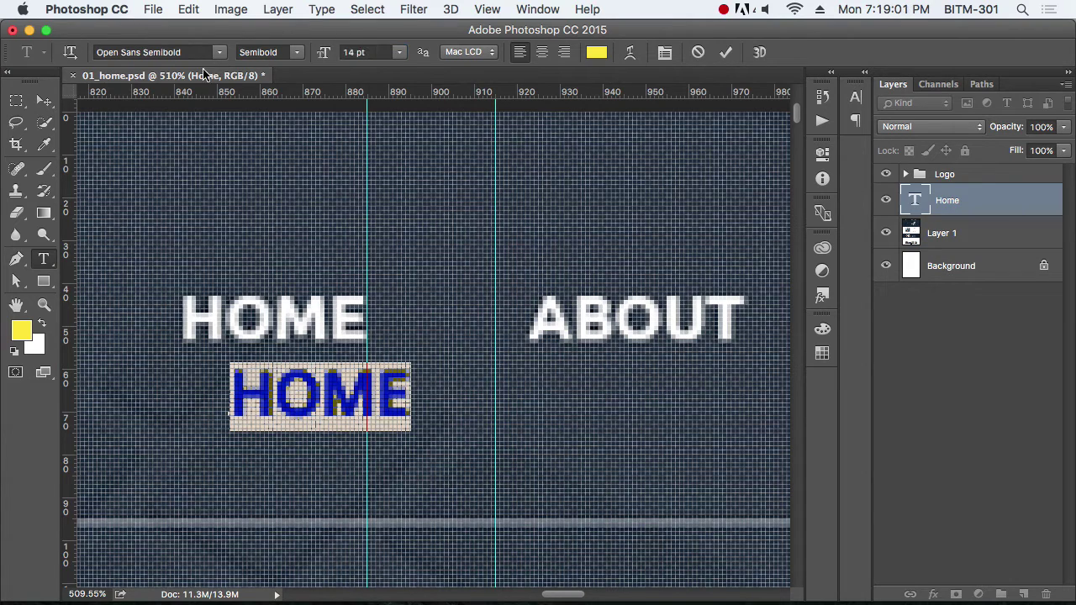
left_click(45, 100)
Step: Move the new HOME onto the original white HOME, nudging it down 1 px and left 2 px
left_click_drag(324, 404, 296, 325)
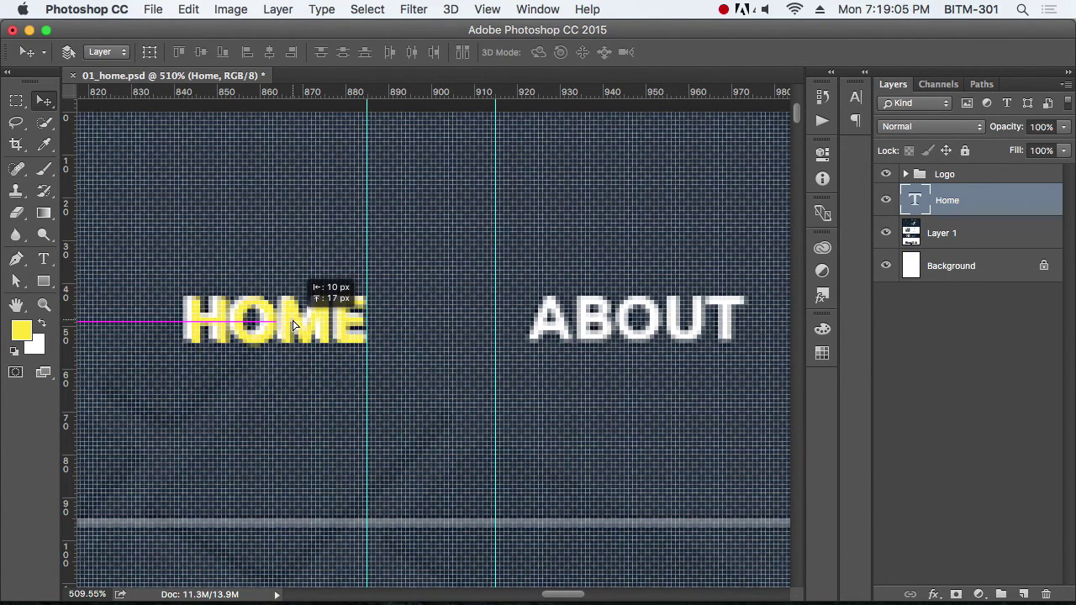
left_click_drag(295, 321, 292, 321)
key("Down")
key("Left")
key("Left")
Step: Set the HOME text's anti-aliasing to Smooth and its size to 13 pt
key("t")
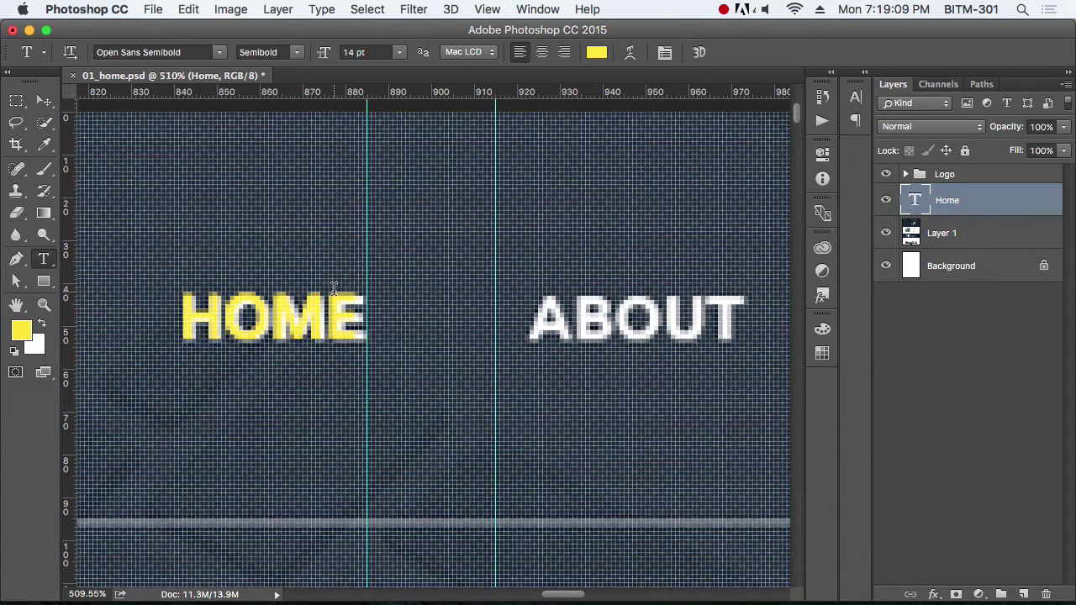
left_click(471, 52)
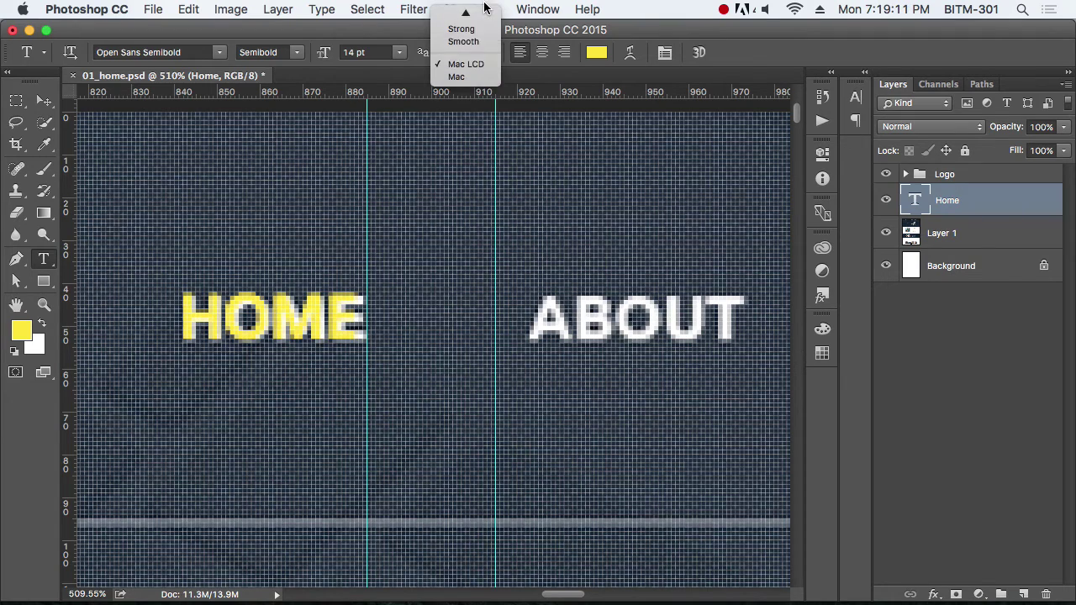
left_click(482, 68)
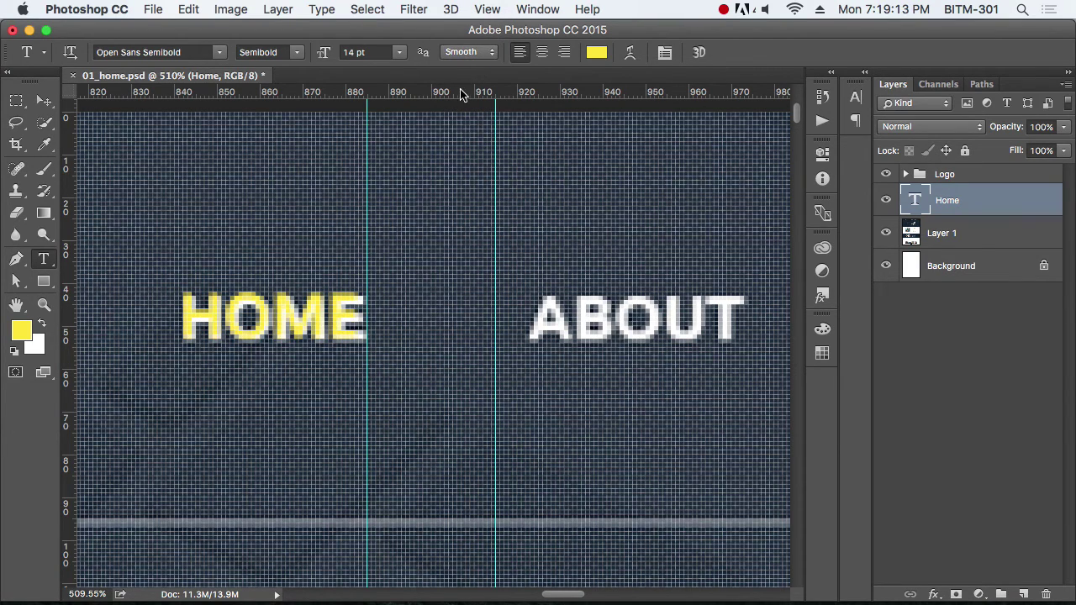
left_click(362, 52)
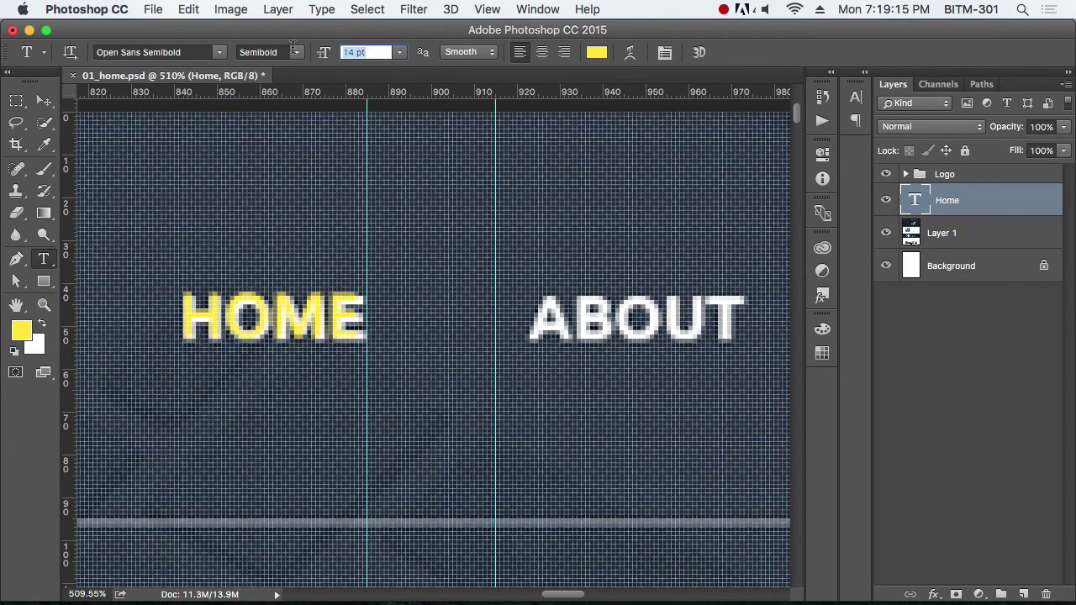
type("13")
key("Return")
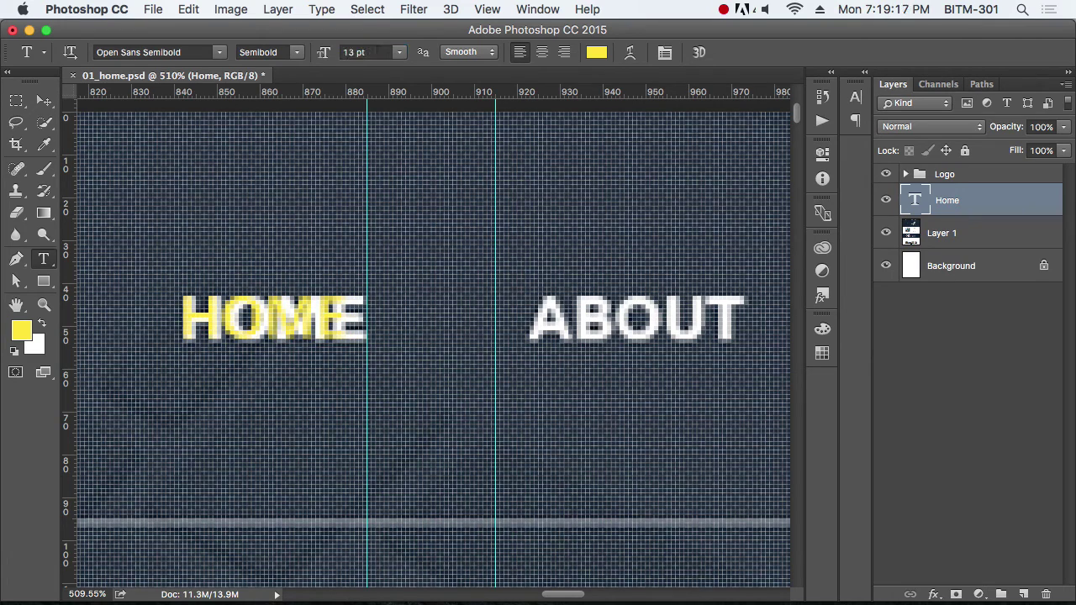
Step: Make the HOME text Bold in pure red ff0000
left_click(296, 53)
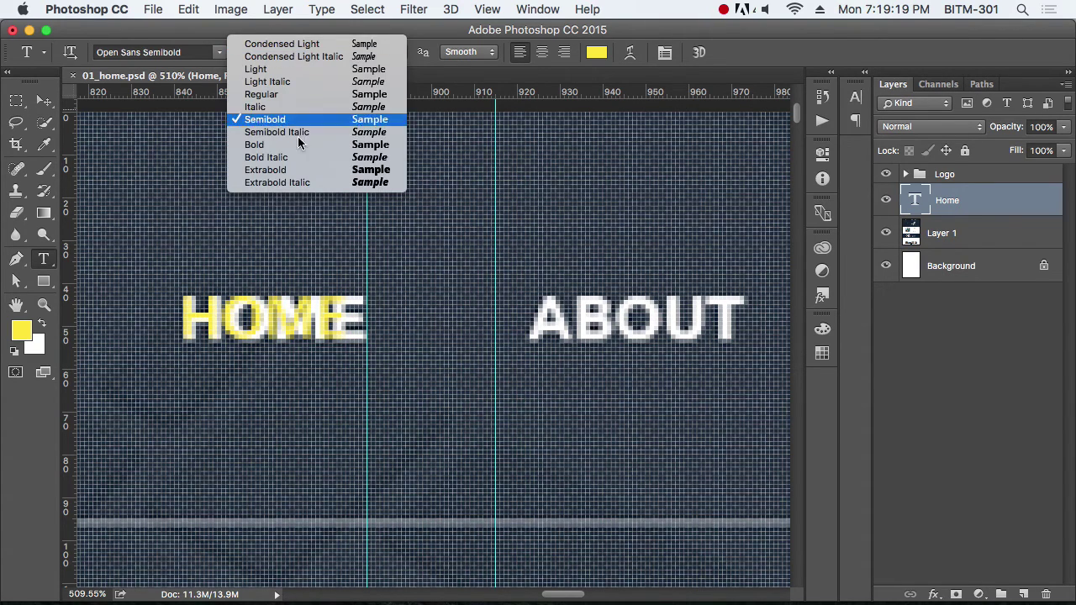
left_click(298, 145)
left_click(596, 52)
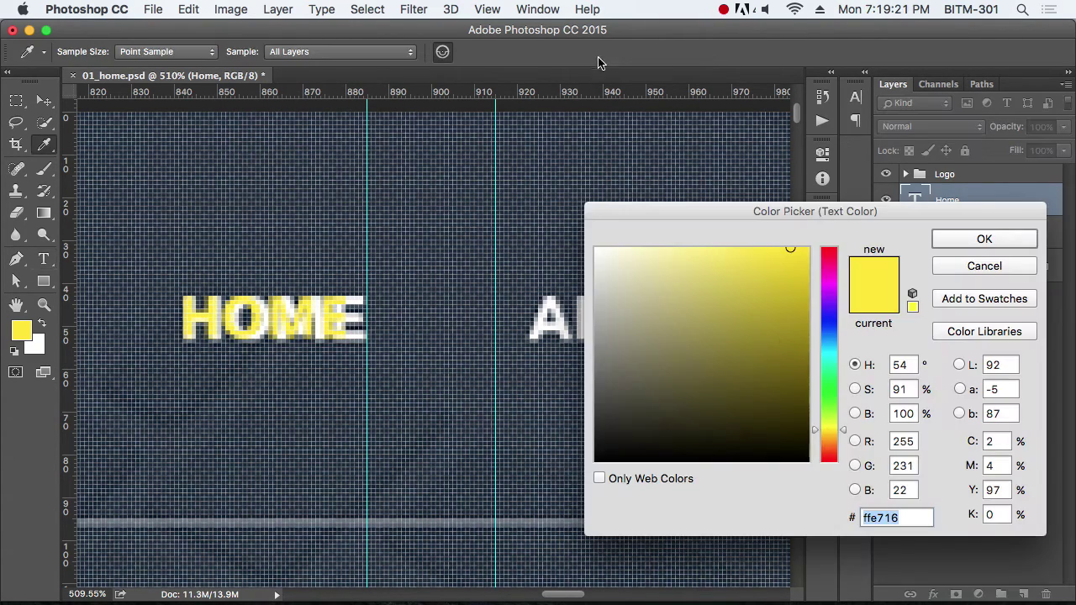
left_click(829, 250)
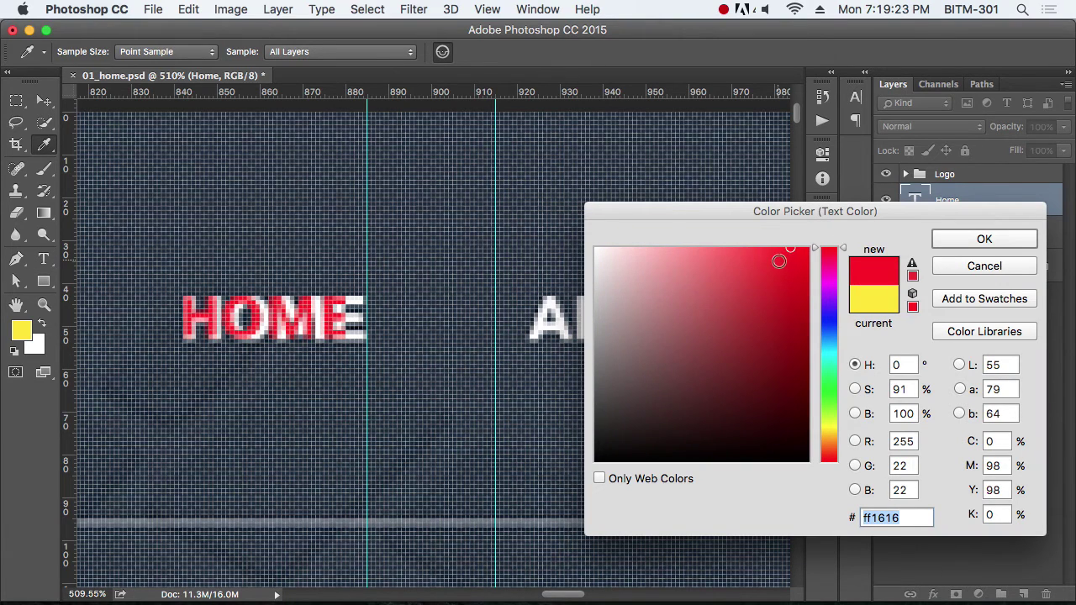
left_click_drag(778, 261, 809, 247)
left_click(984, 239)
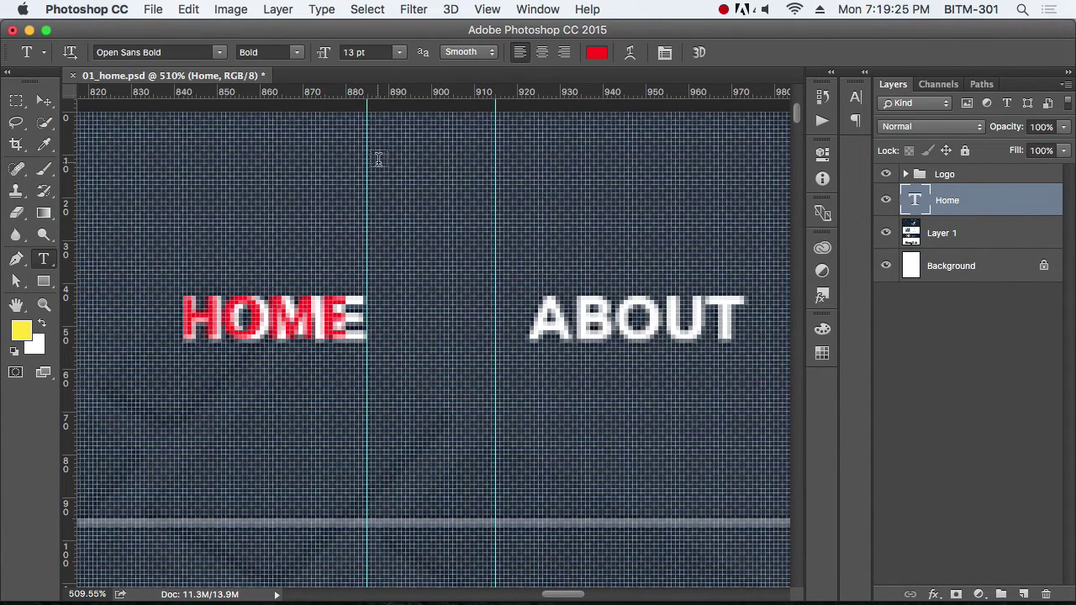
Step: Switch the anti-aliasing back to Mac LCD and set the size to 14 pt
left_click(469, 52)
left_click(471, 68)
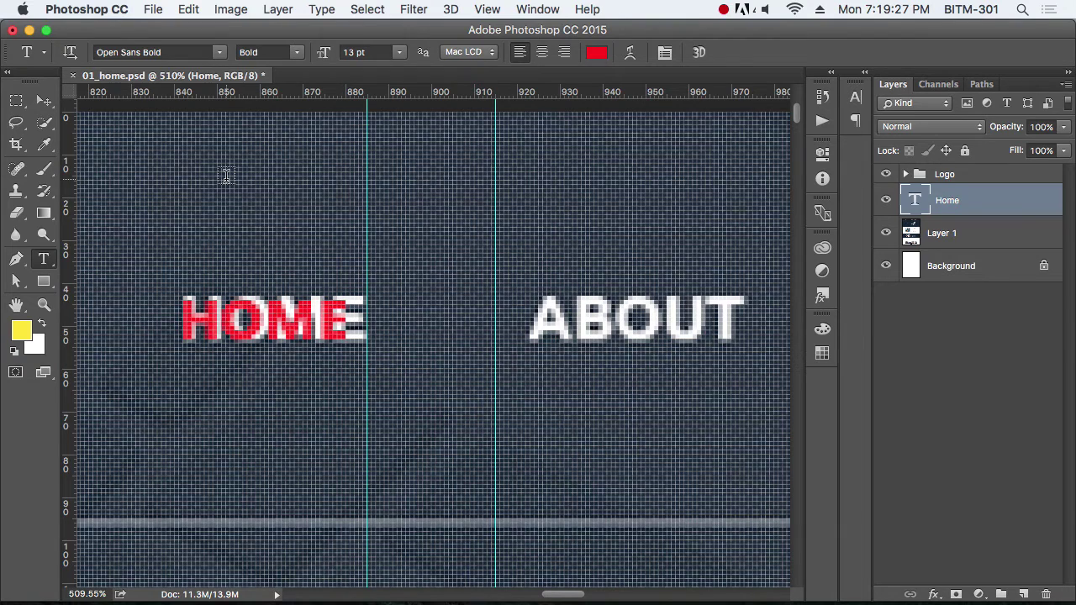
left_click(370, 52)
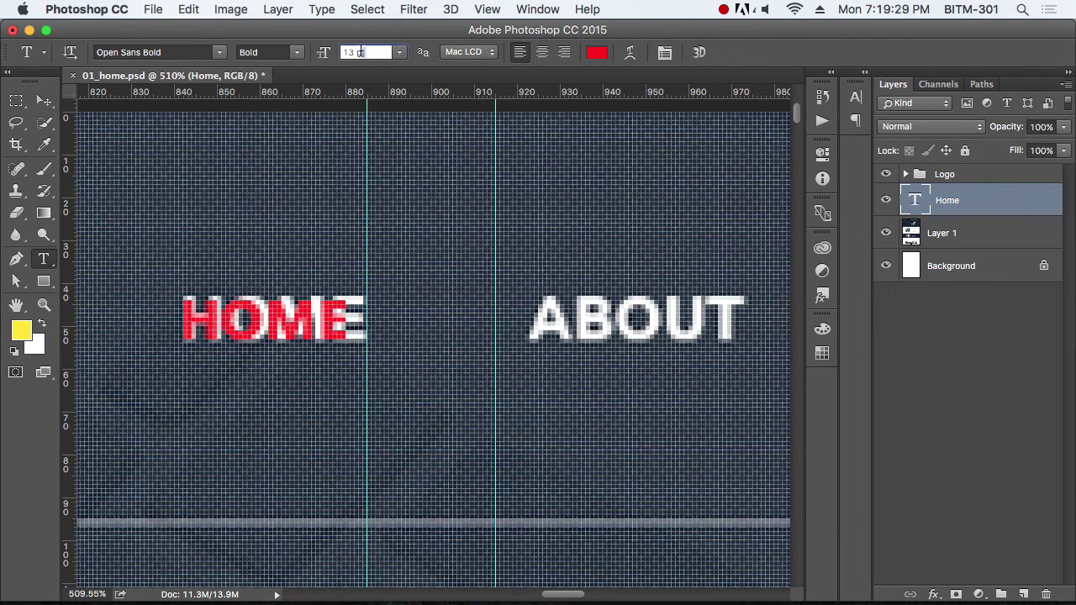
type("14")
key("Return")
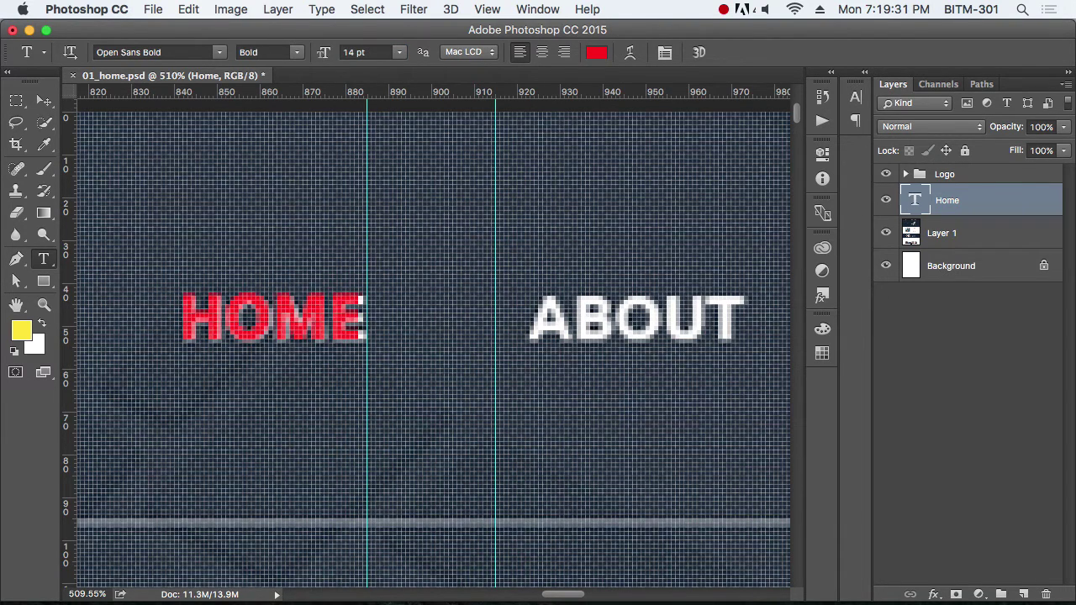
left_click(44, 101)
Step: Realign the red HOME over the white HOME, nudge it up 1 px, and select its letters
left_click_drag(322, 320, 326, 325)
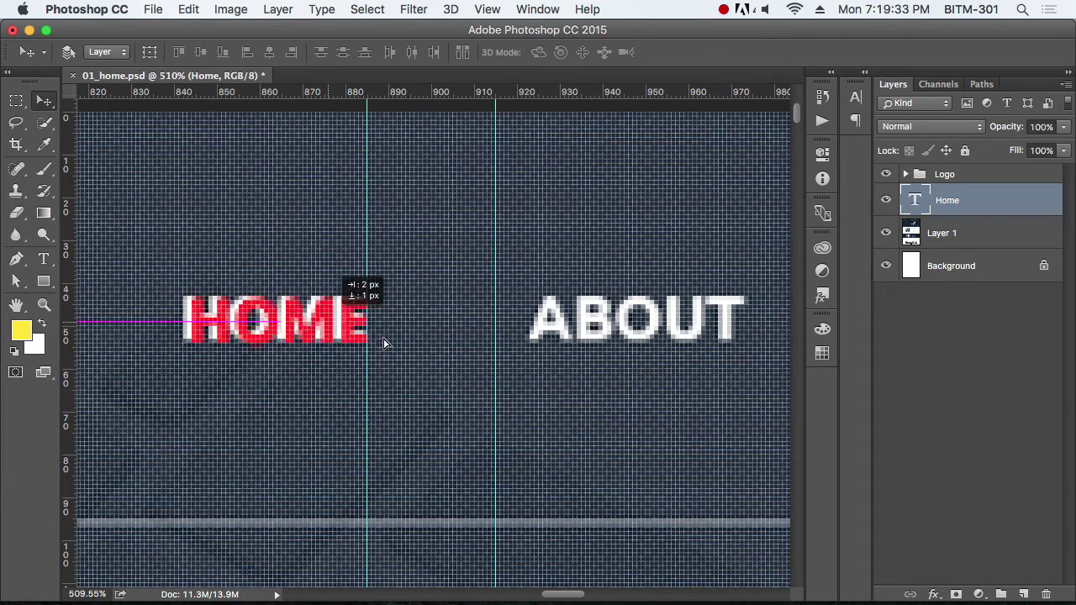
left_click_drag(326, 325, 326, 324)
key("Up")
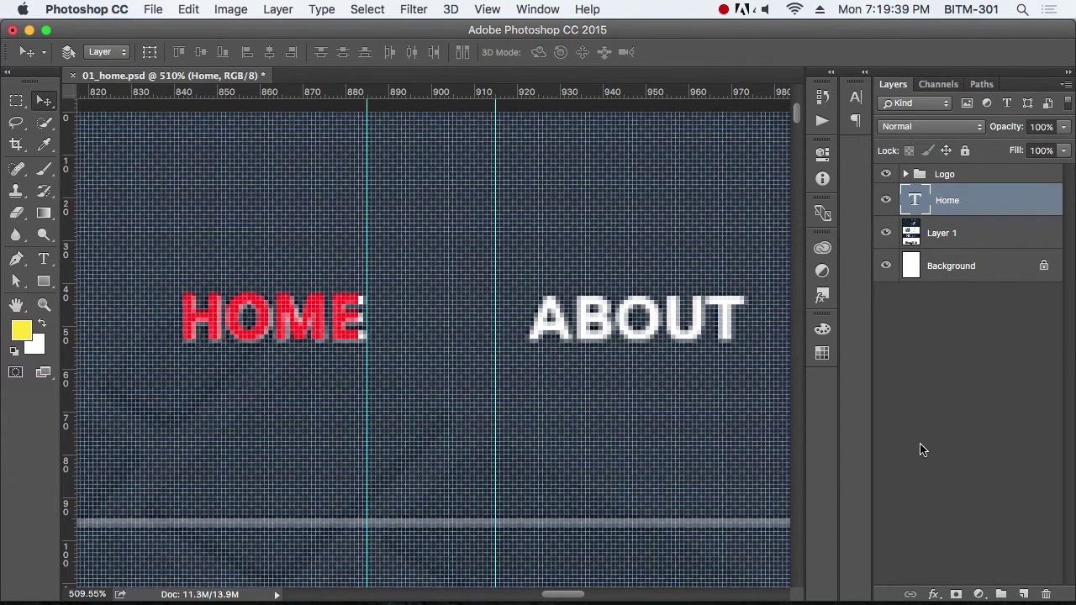
key("t")
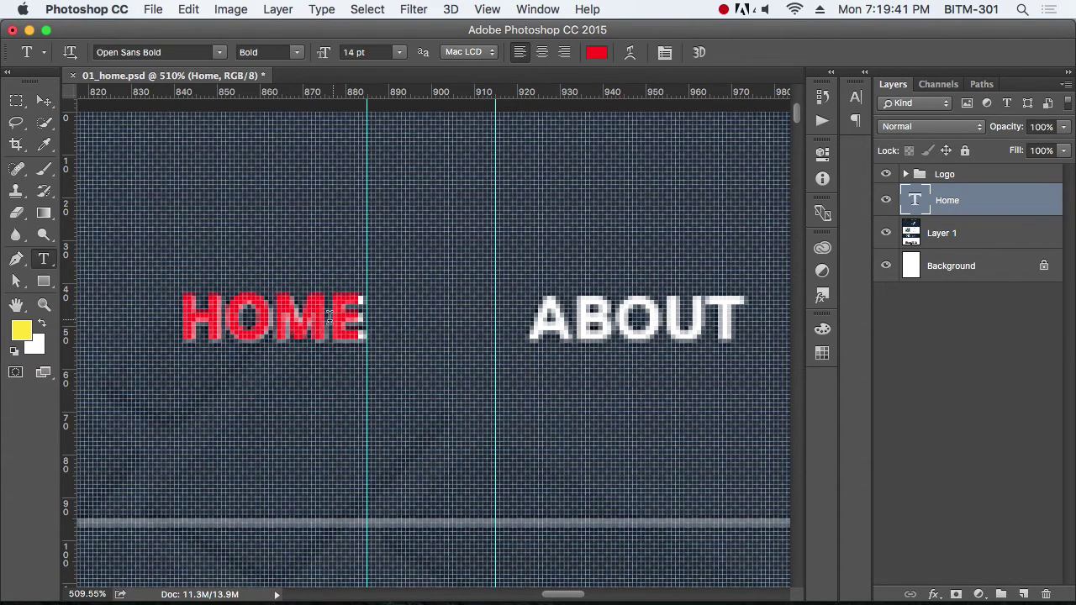
left_click(336, 318)
key("ctrl+a")
Step: In the Character panel, set the red HOME's tracking to 5, then settle on 10
key("ctrl+t")
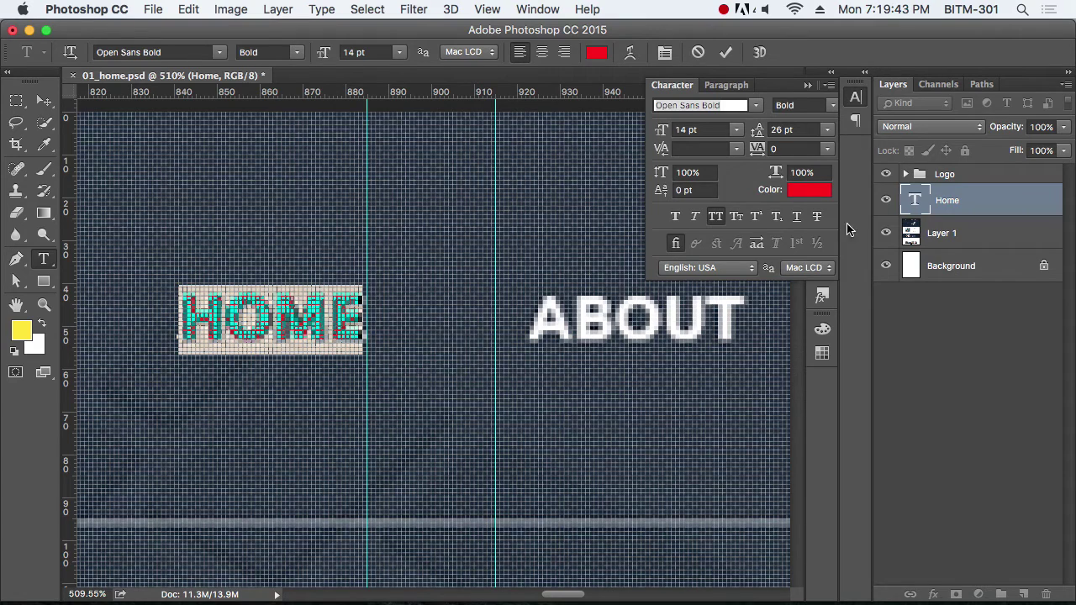
left_click(787, 149)
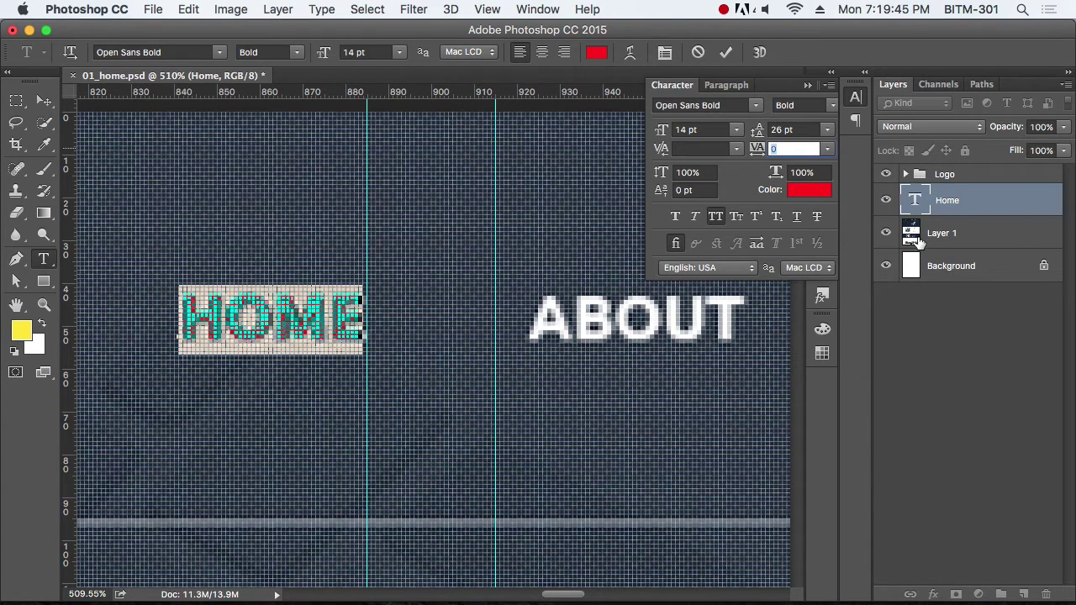
type("5")
key("Return")
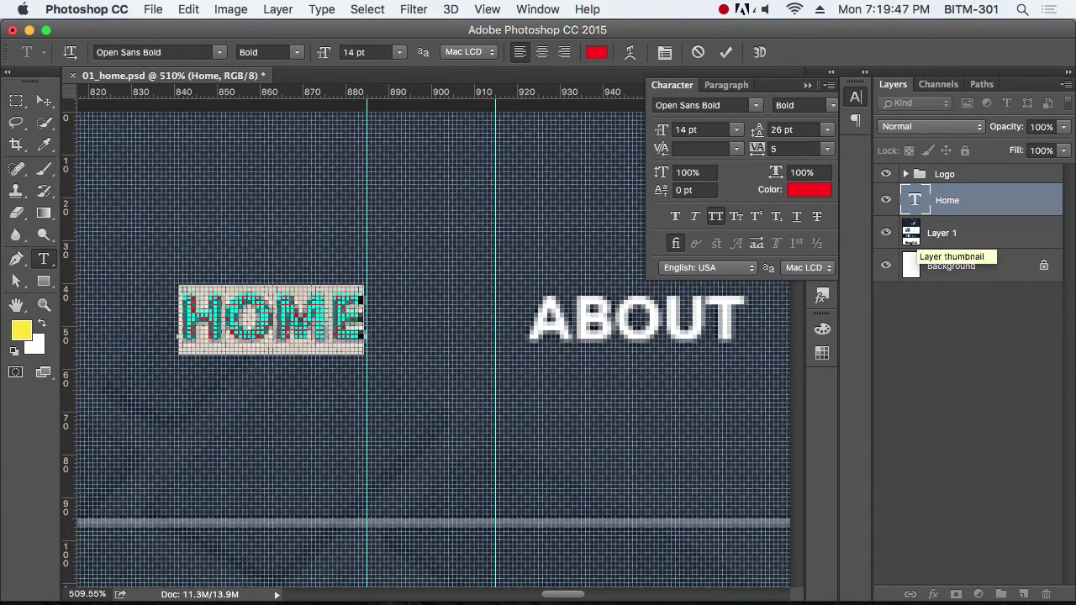
left_click(782, 151)
type("10")
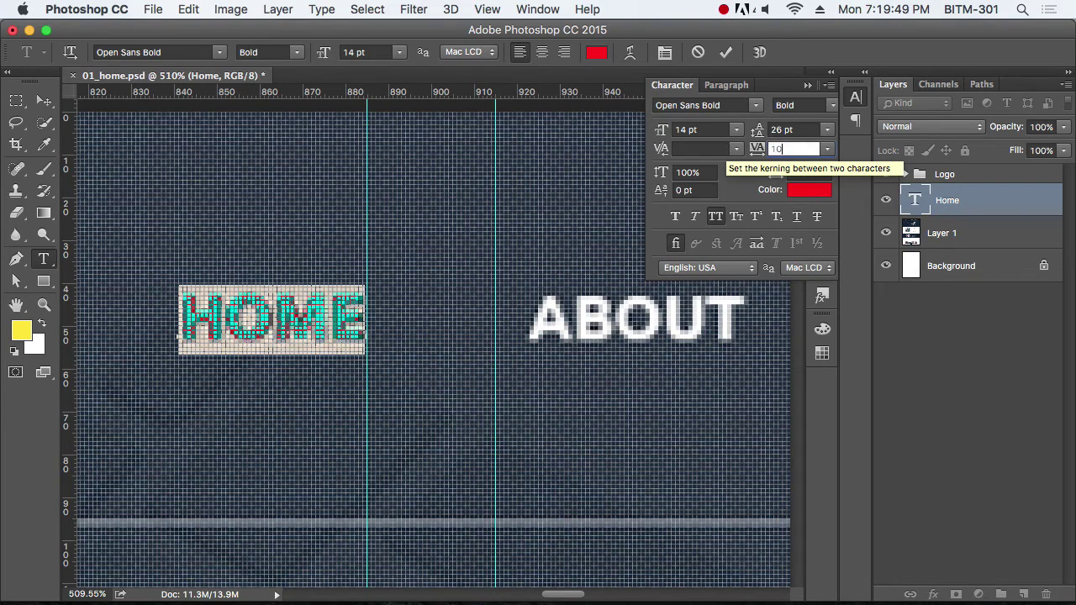
key("Return")
left_click(857, 99)
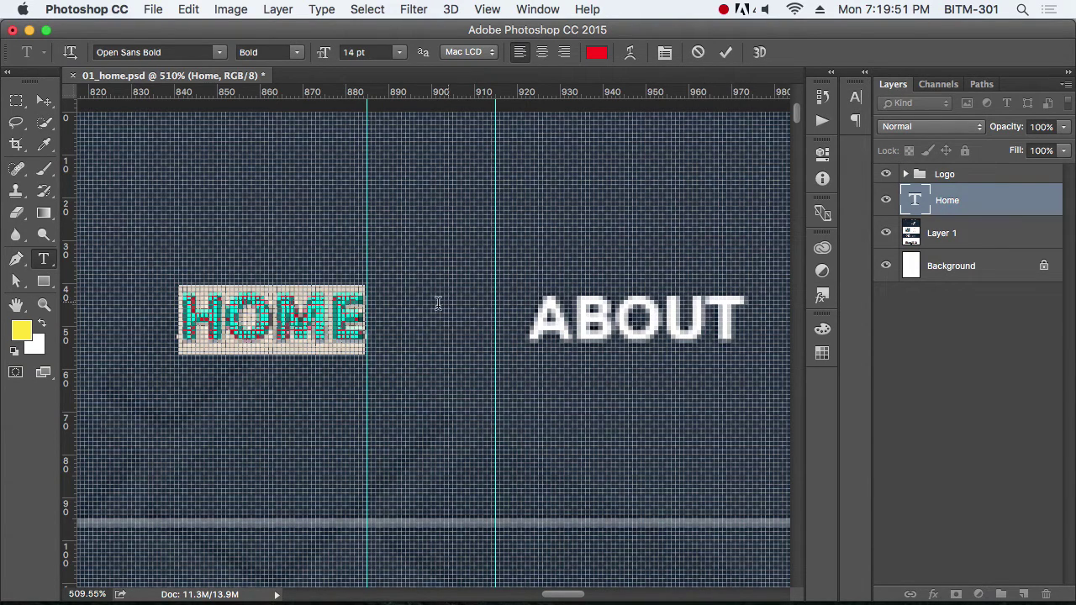
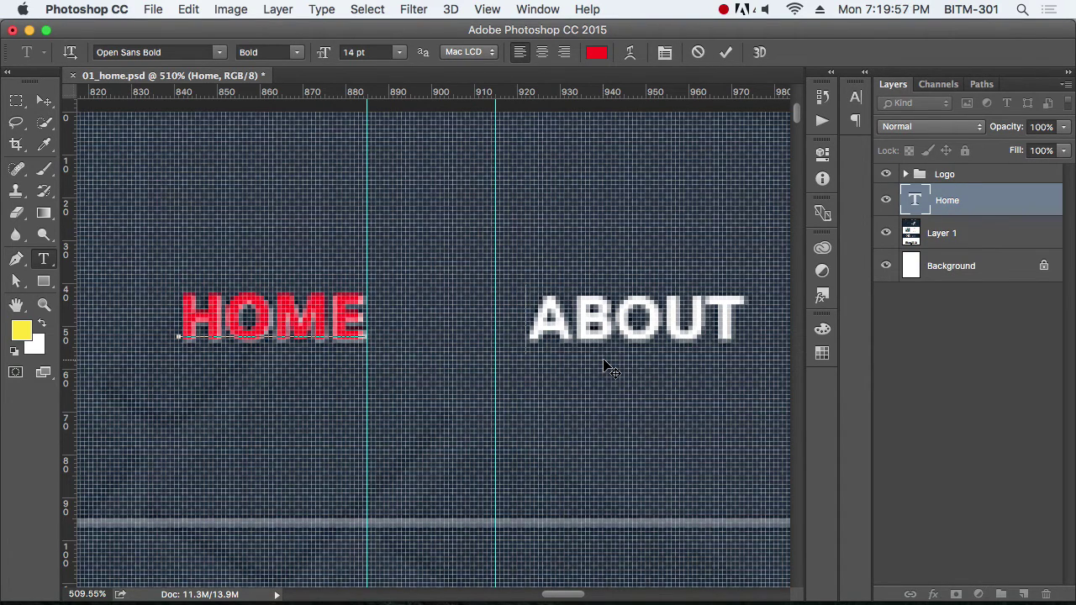
Step: Add ABOUT after HOME in the red menu text, adjusting the spacing between them
type("ABOU")
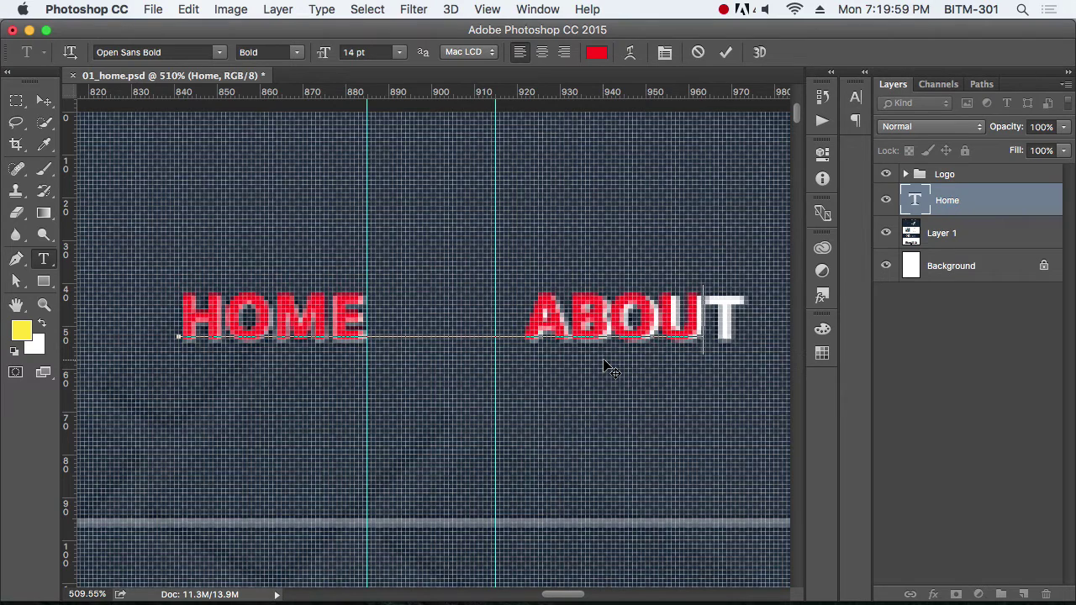
type("T")
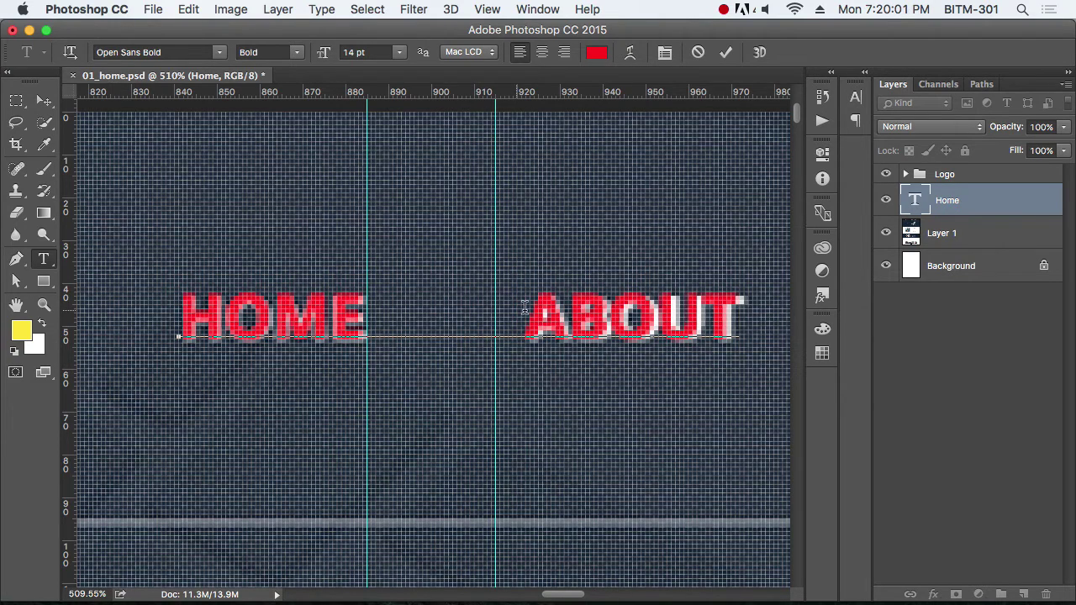
left_click_drag(526, 328, 365, 328)
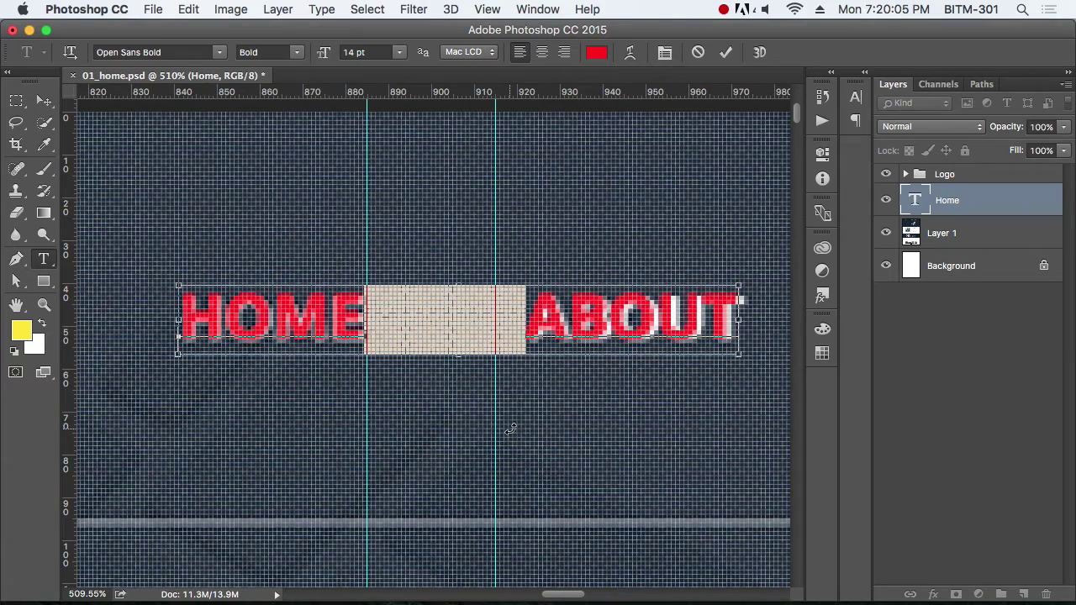
left_click(44, 101)
left_click_drag(591, 323, 335, 329)
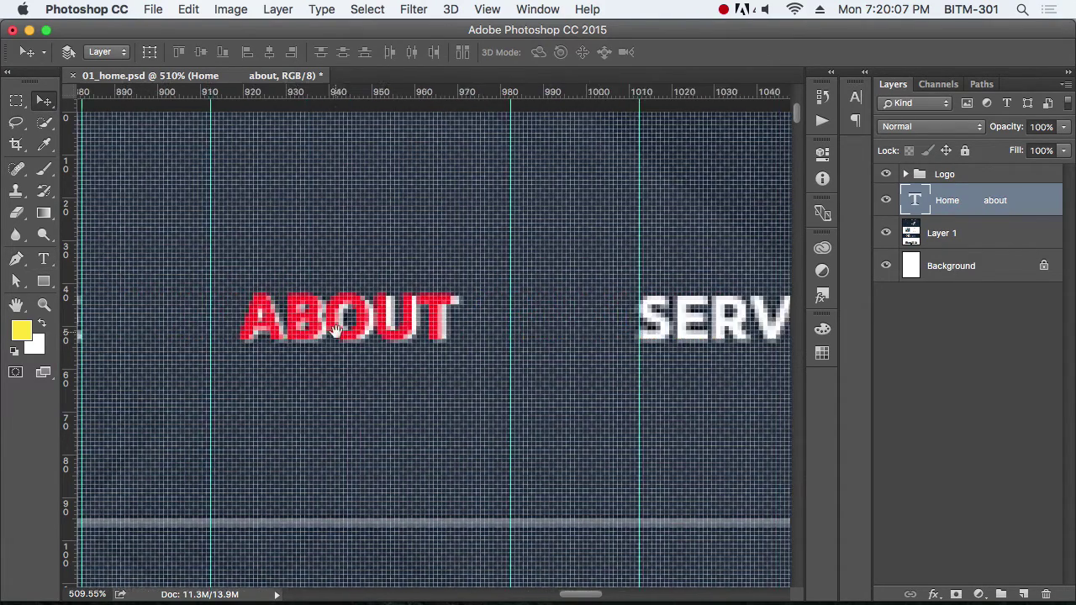
left_click(504, 356, "alt")
left_click_drag(504, 357, 357, 357)
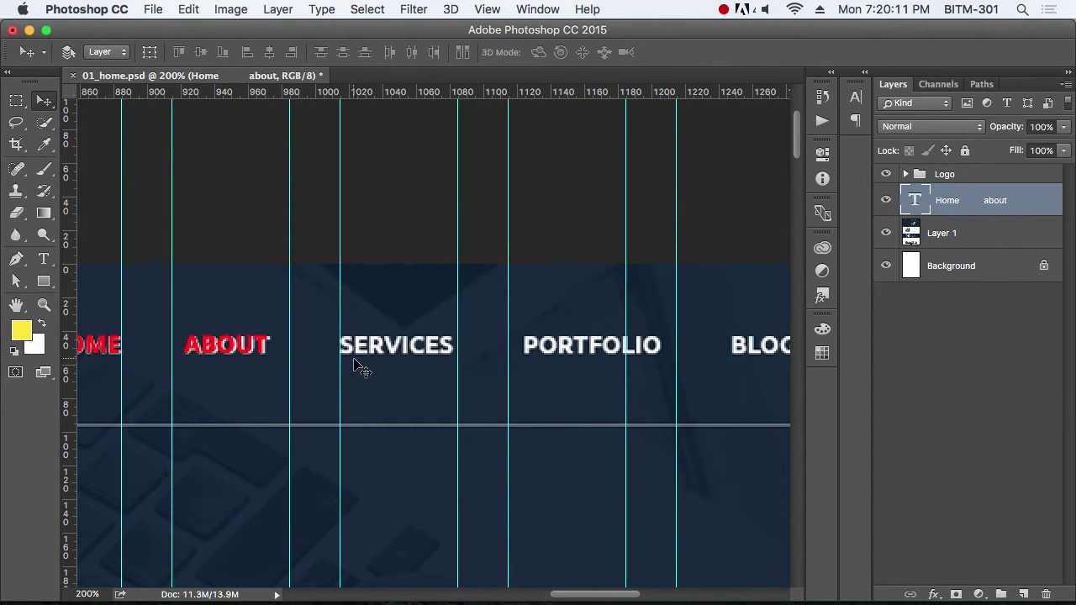
Step: Extend the menu text after ABOUT with SERVICES, PORTFOLIO and BLOG, spaced apart
key("t")
left_click(270, 344)
key("shift+Left")
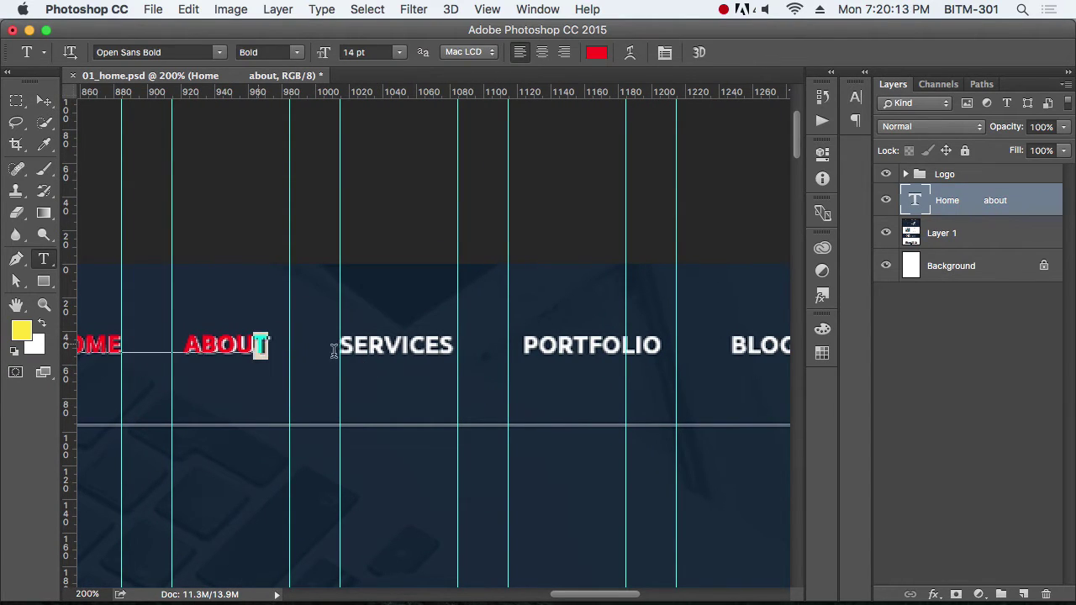
key("Right")
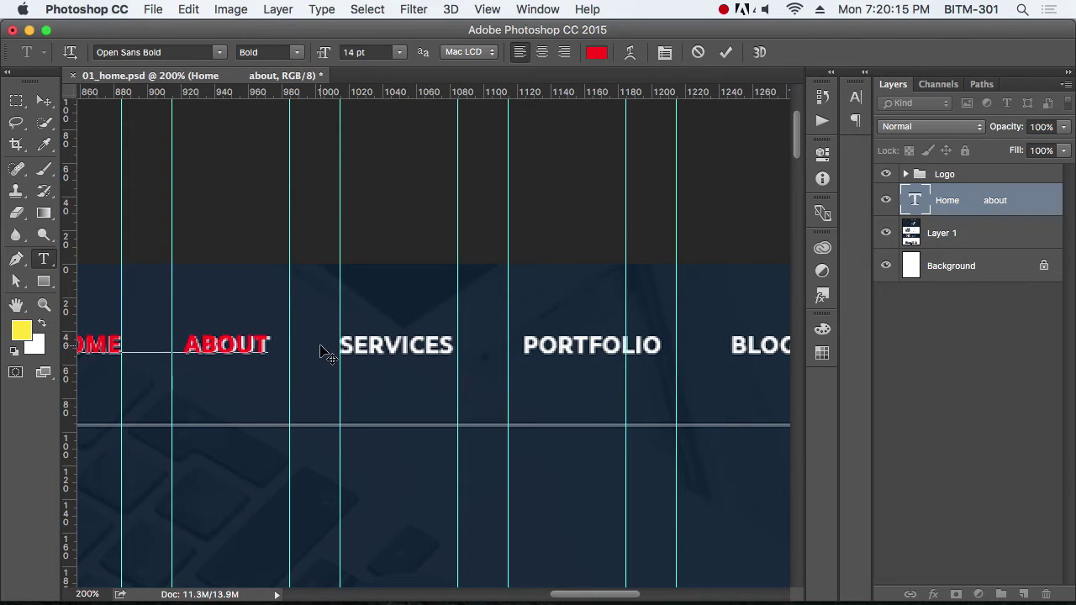
type("ervce")
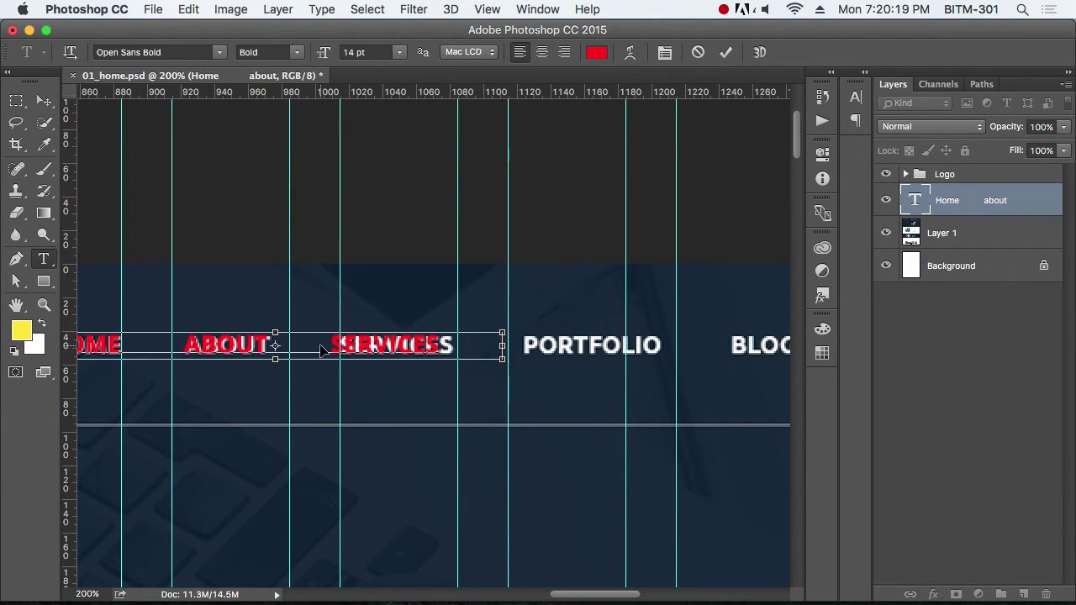
type("          PORTFOLIO")
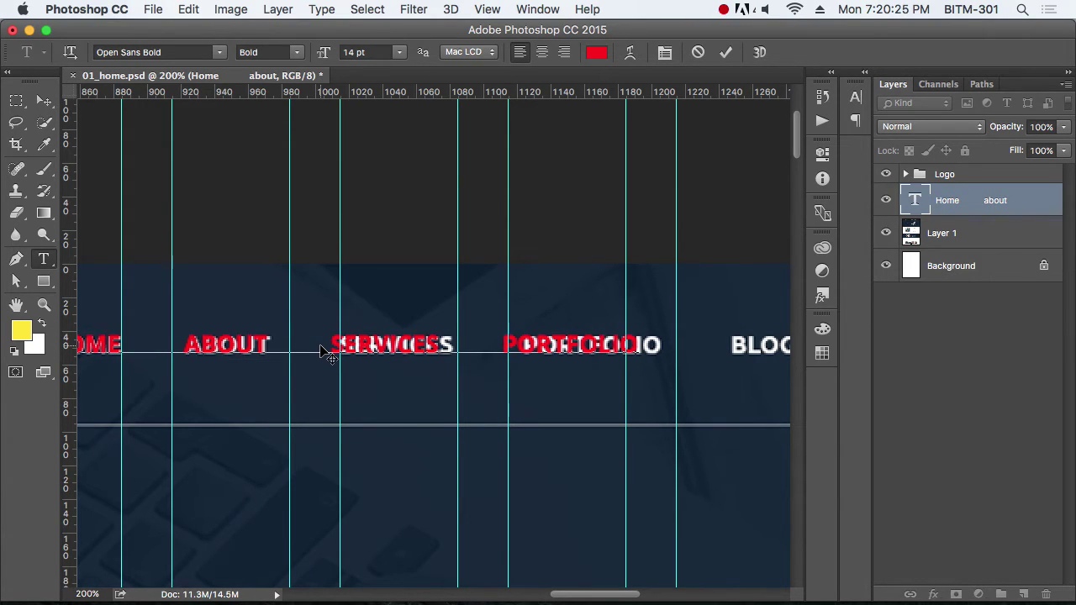
type("          BLOG")
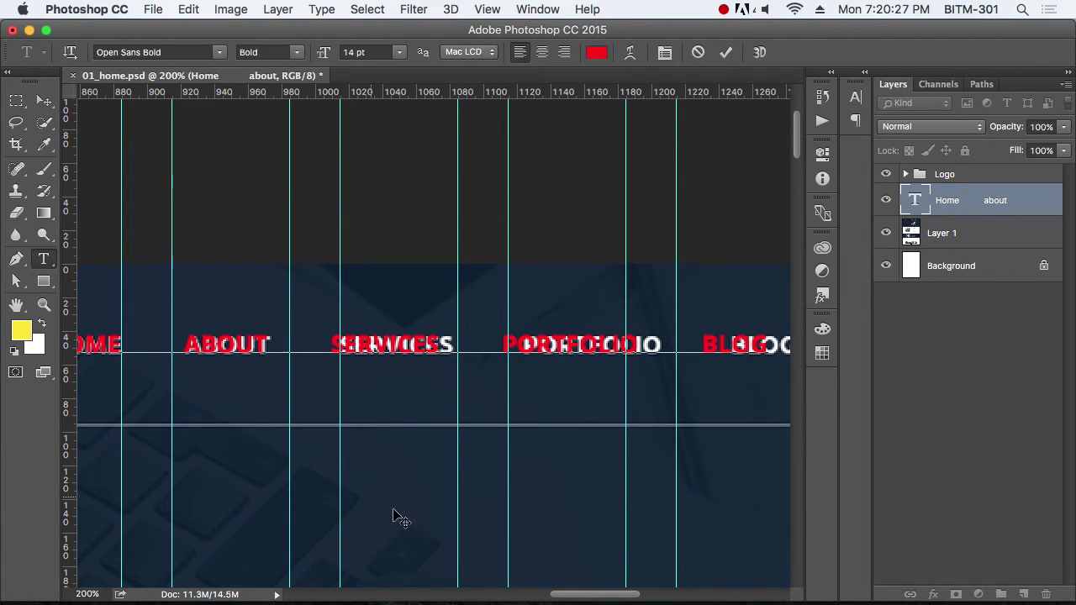
left_click_drag(619, 594, 655, 594)
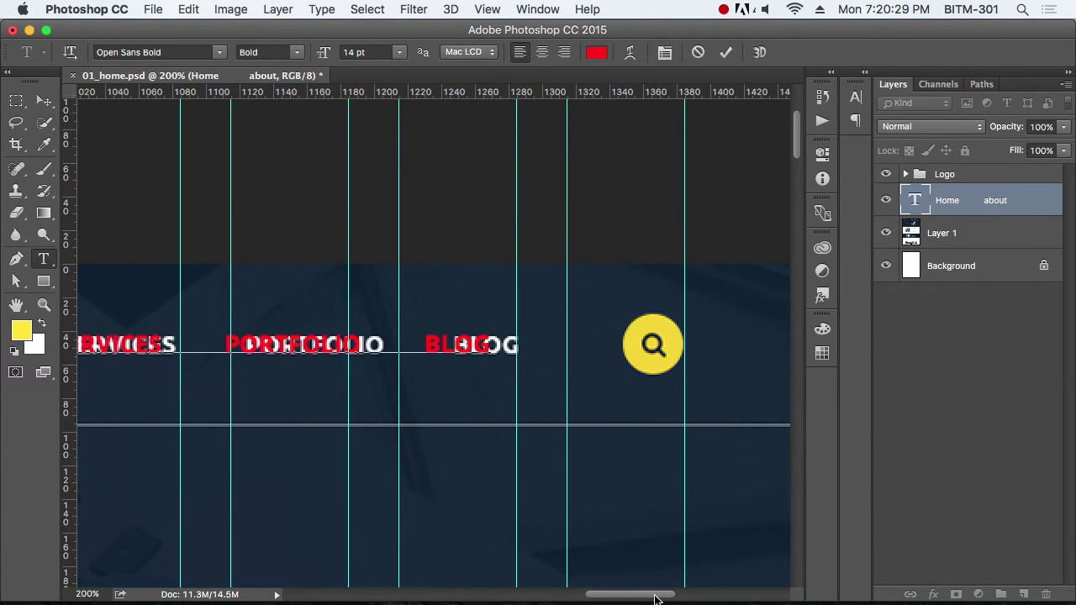
left_click(44, 101)
Step: Scroll across the header to review the full HOME–BLOG menu
scroll(420, 319, "left", 2)
scroll(521, 357, "left", 3)
scroll(546, 353, "left", 5)
scroll(546, 353, "down", 2)
scroll(521, 342, "right", 2)
scroll(446, 341, "right", 3)
scroll(399, 338, "right", 2)
scroll(336, 337, "right", 1)
scroll(462, 328, "left", 5)
scroll(505, 323, "down", 1)
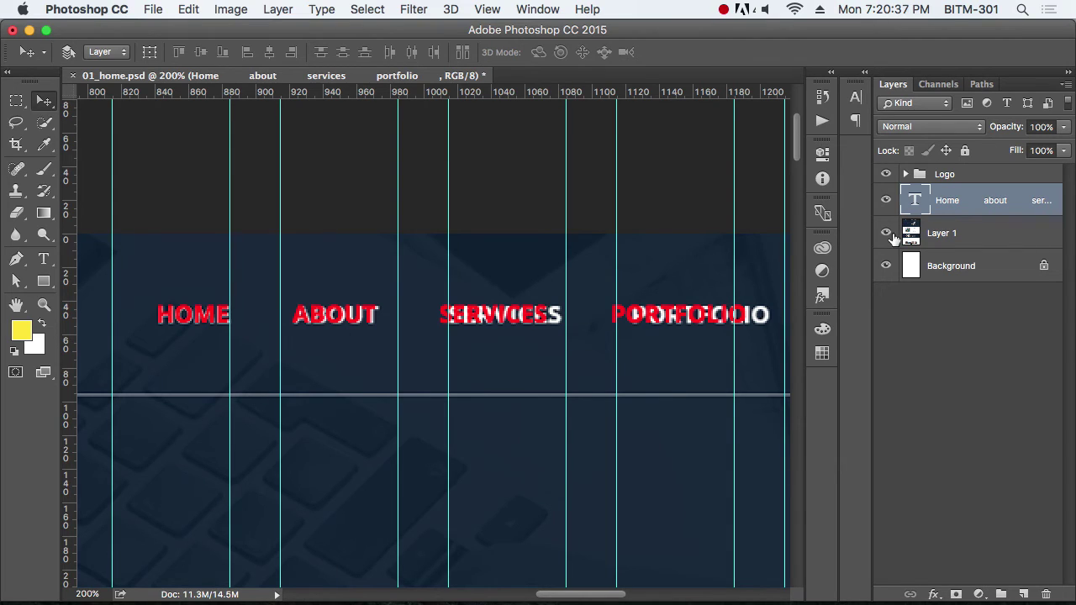
Step: Add a new layer above Layer 1 and hide the guides
left_click(945, 235)
left_click(1023, 594)
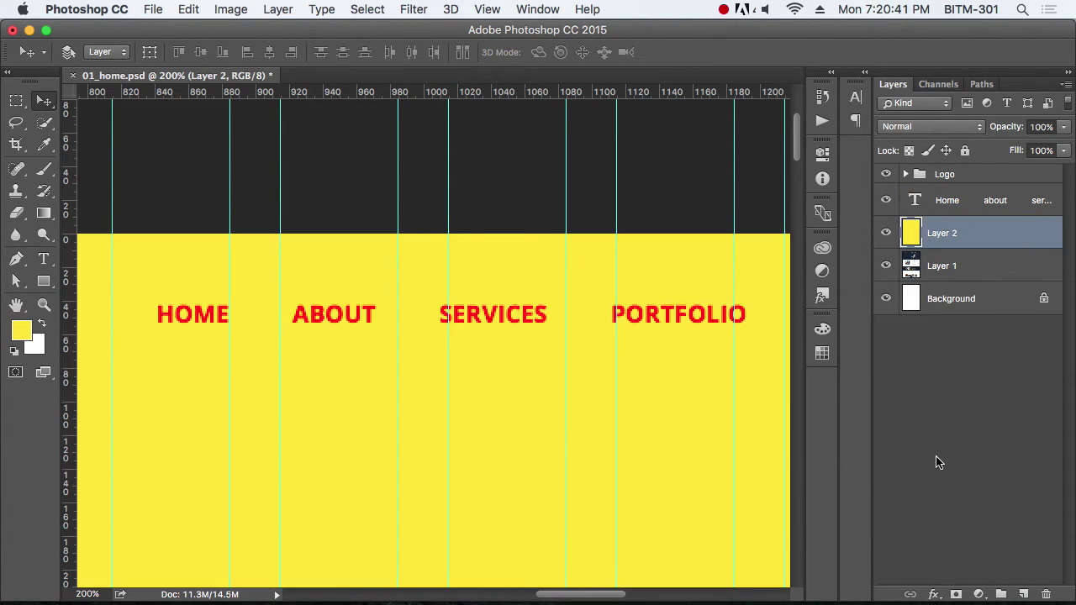
key("ctrl+semicolon")
mouse_move(449, 339)
left_mouse_down()
mouse_move(304, 345)
mouse_move(379, 379)
left_mouse_up()
key("m")
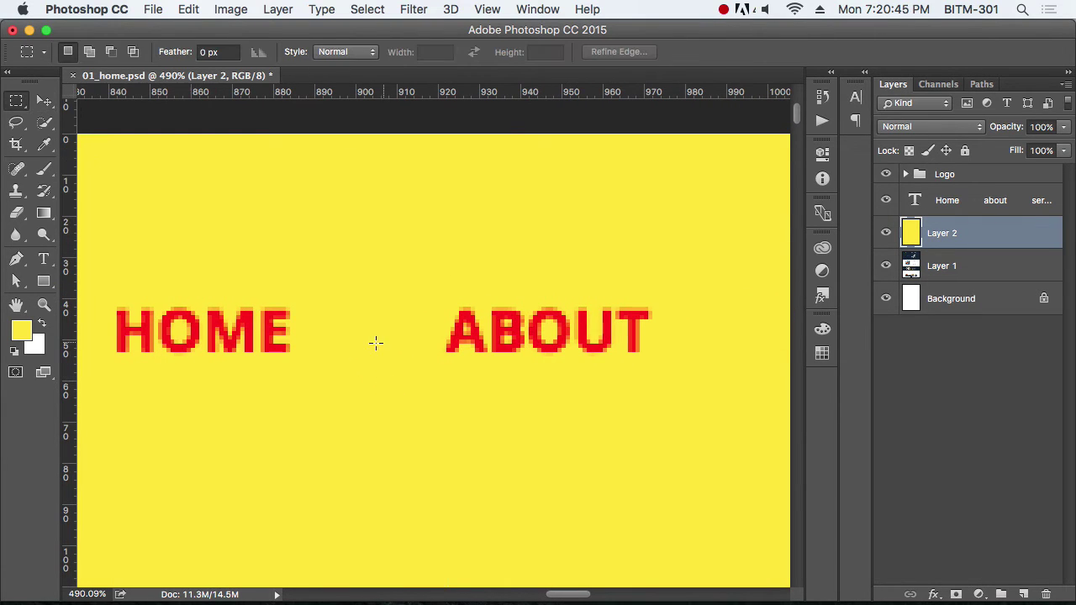
Step: Measure the gaps between HOME, ABOUT, SERVICES and PORTFOLIO with a rectangular selection, then deselect
left_click_drag(331, 342, 296, 296)
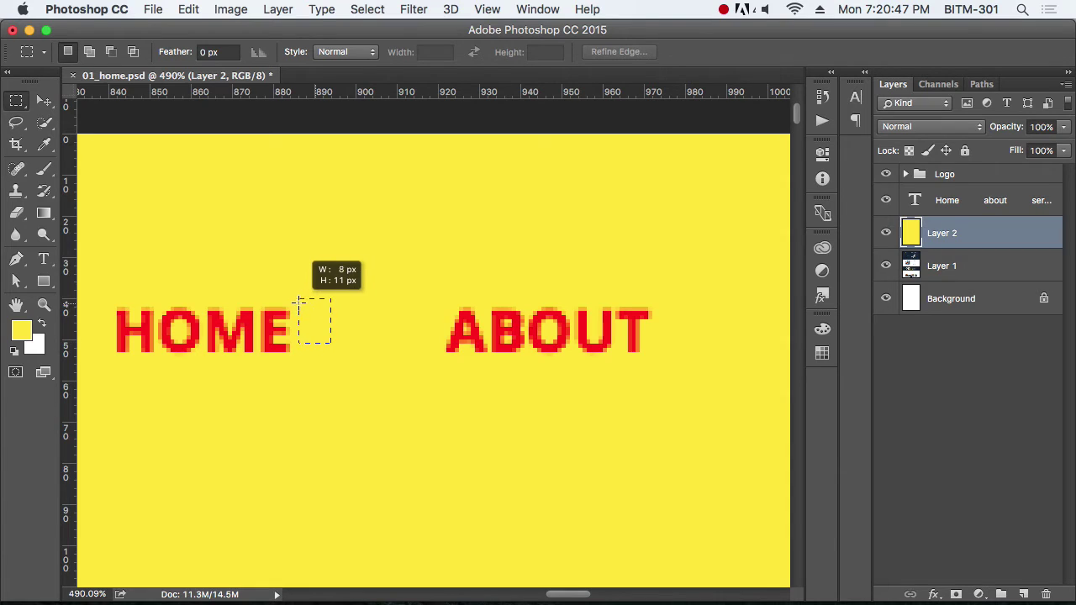
mouse_move(296, 296)
left_mouse_down()
mouse_move(415, 384)
mouse_move(344, 378)
left_mouse_up()
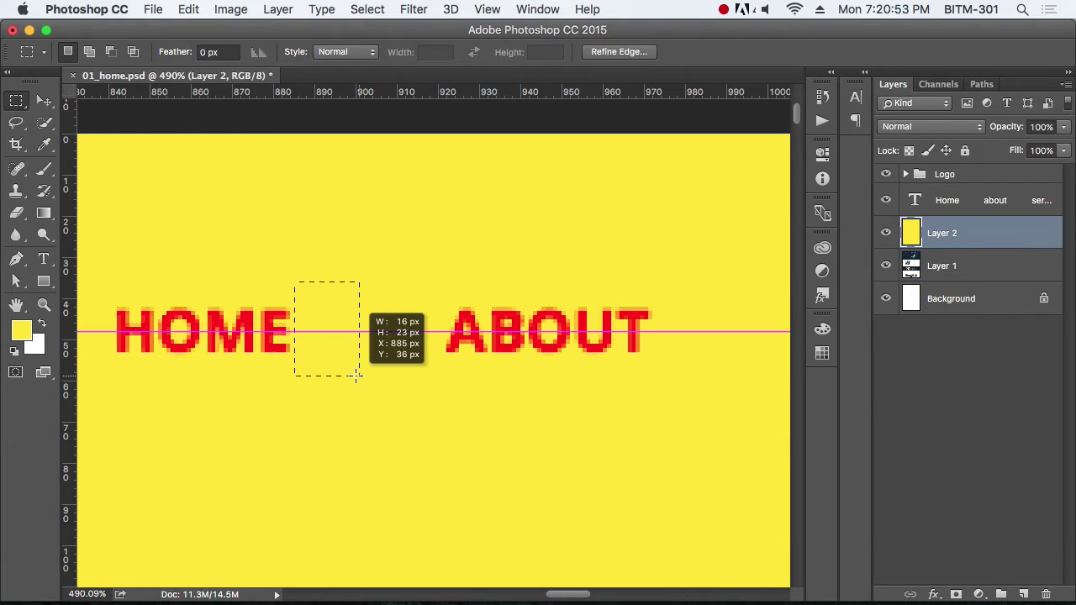
left_click_drag(344, 378, 446, 405)
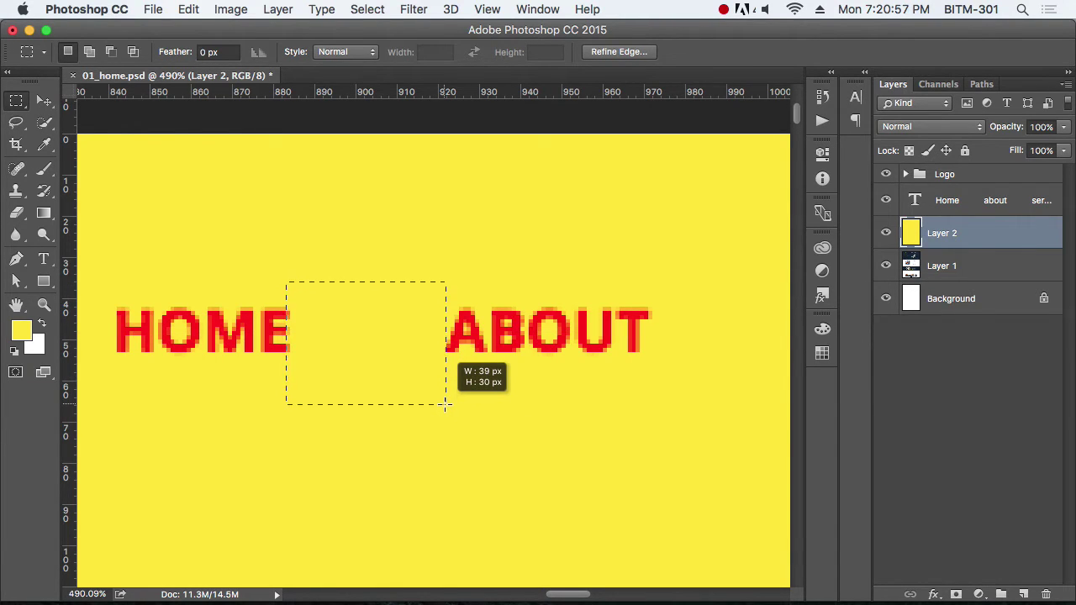
left_click(425, 372, "alt")
scroll(387, 370, "right", 3)
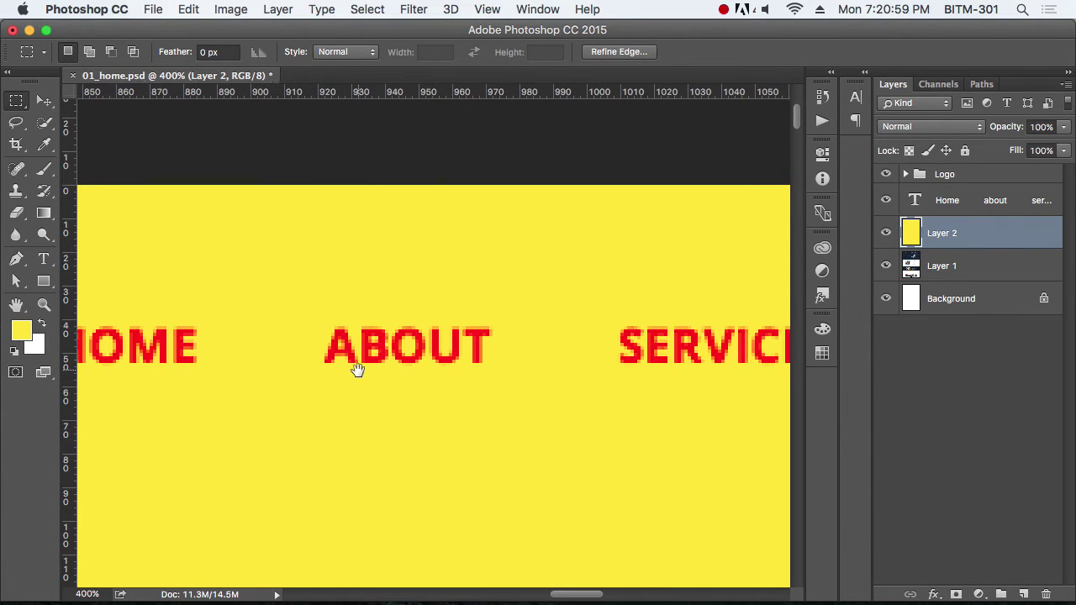
mouse_move(286, 366)
left_mouse_down()
mouse_move(600, 372)
mouse_move(580, 373)
left_mouse_up()
left_click_drag(623, 446, 360, 415)
left_click_drag(334, 372, 657, 344)
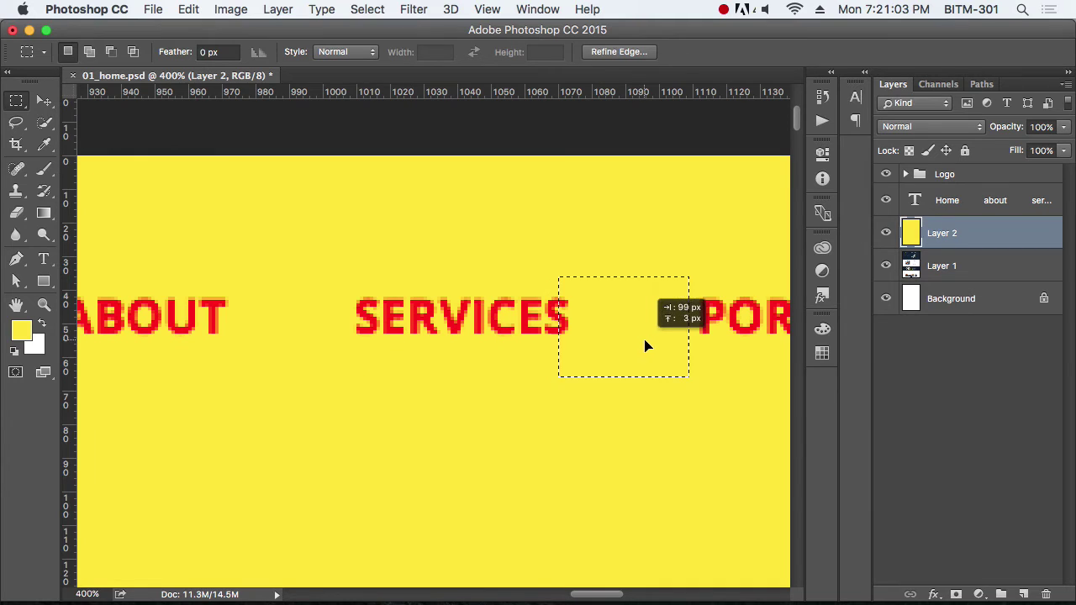
left_click_drag(660, 452, 465, 440)
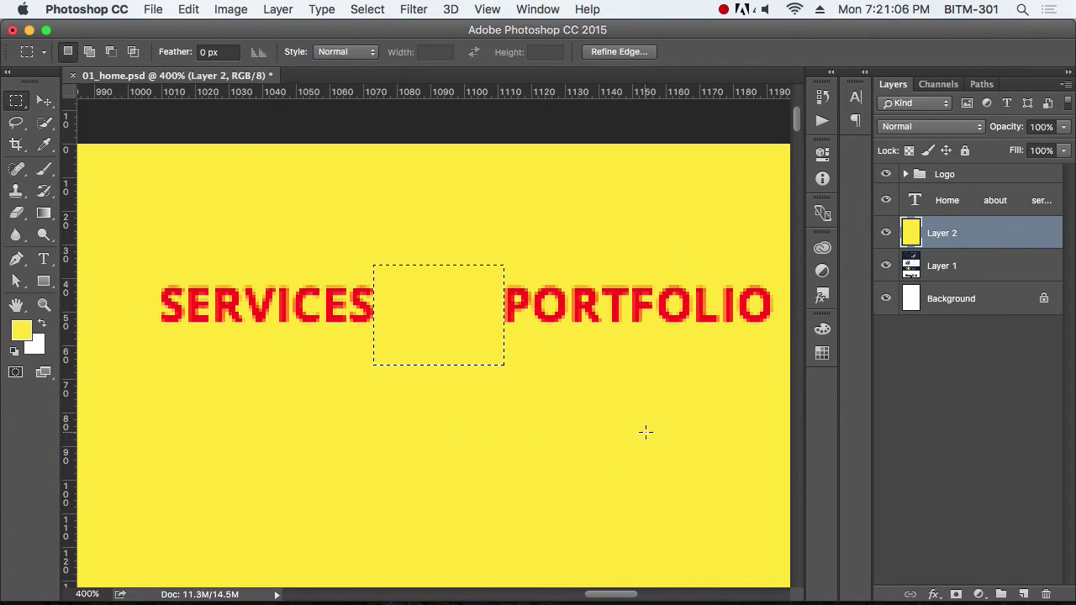
left_click(575, 424)
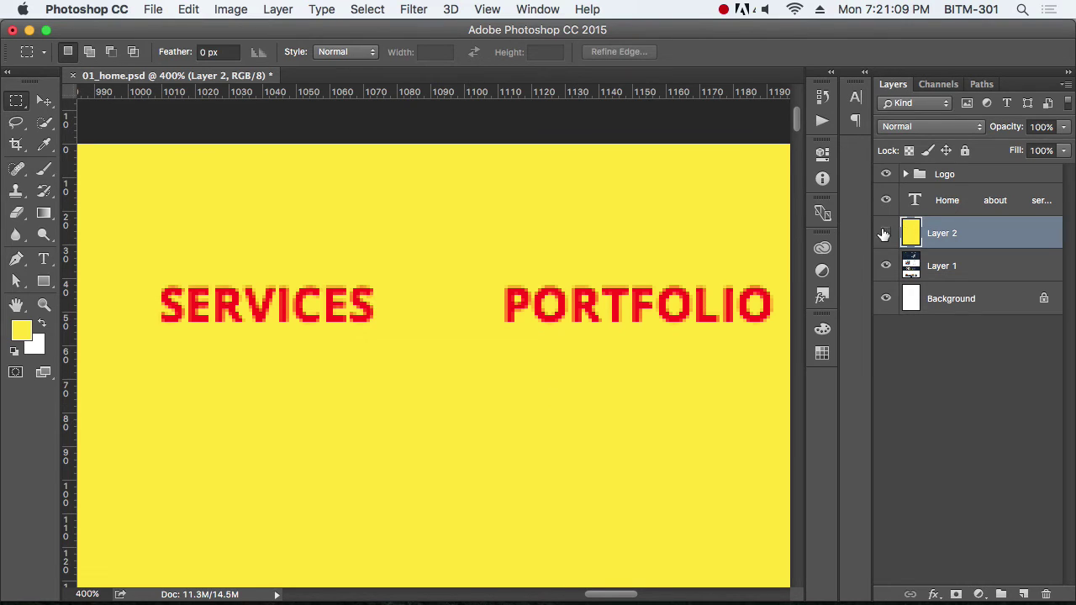
Step: Hide the yellow layer, then group and immediately ungroup the menu text layer
left_click(884, 233)
left_click(506, 302, "alt")
left_click(506, 302, "alt")
left_click(529, 318, "alt")
left_click(967, 205)
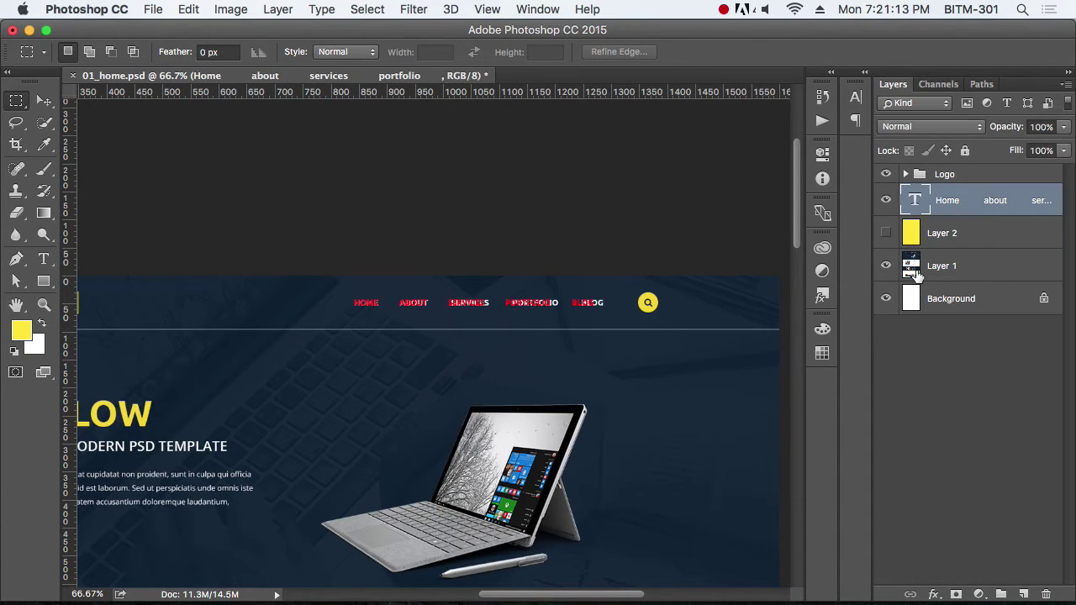
key("super+g")
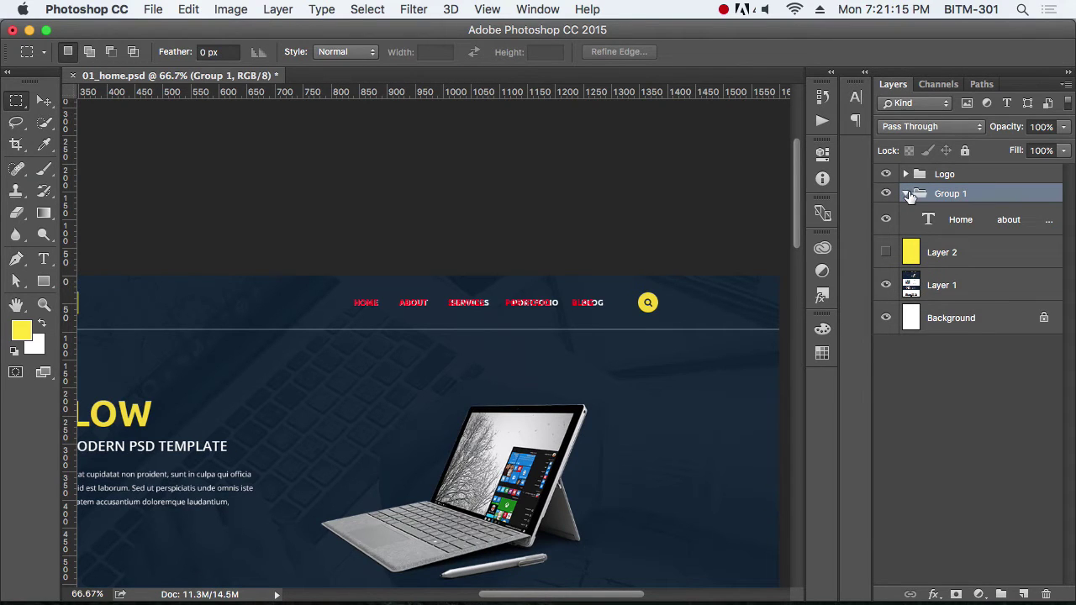
key("super+shift+g")
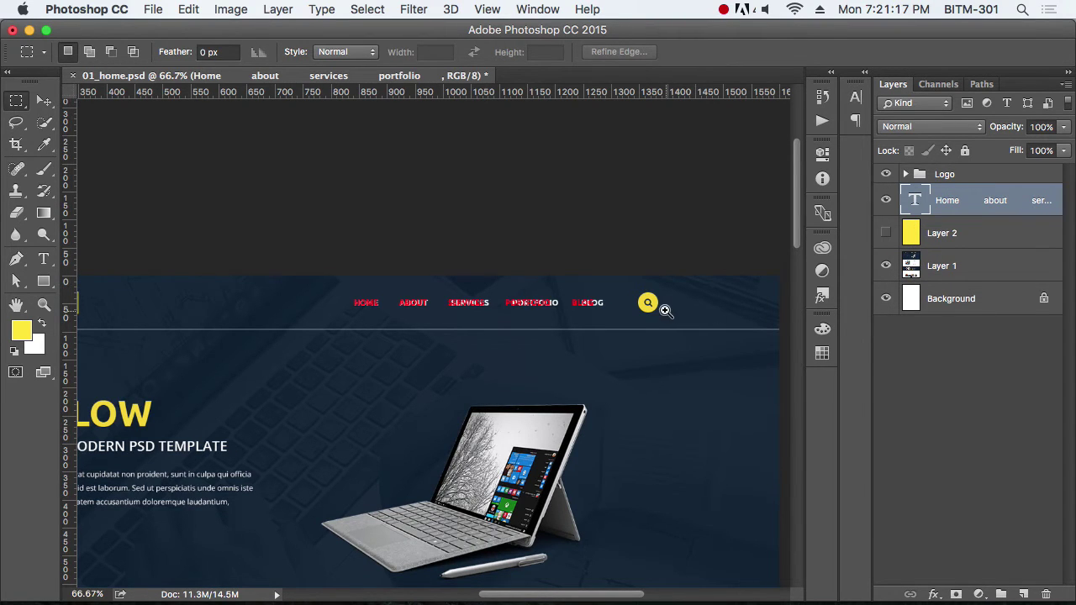
Step: Zoom in on the search icon, select the yellow layer, and switch to Safari
left_click_drag(668, 313, 499, 311)
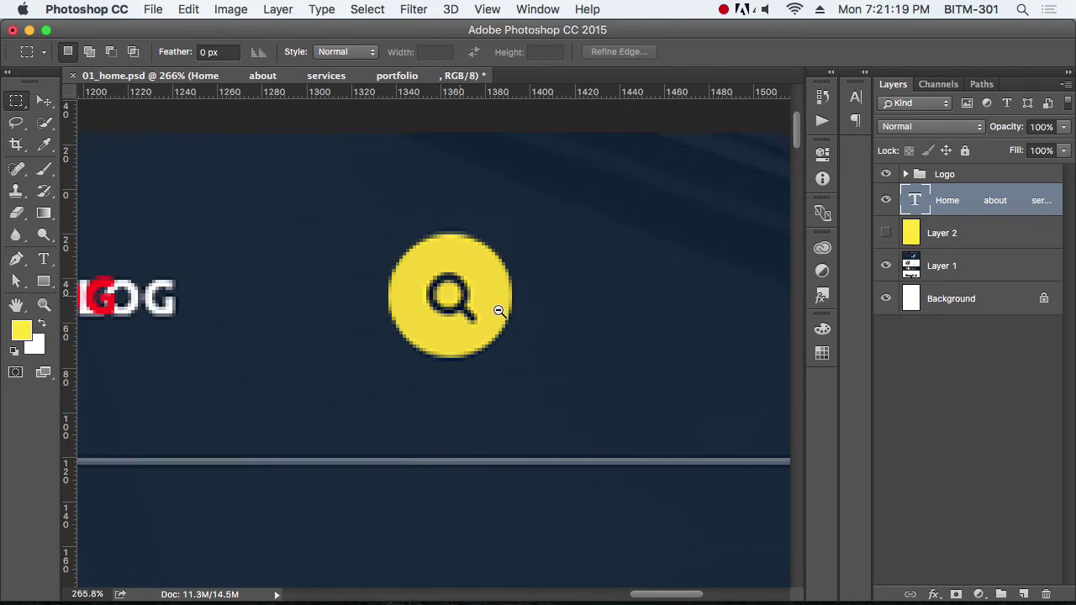
left_click(958, 237)
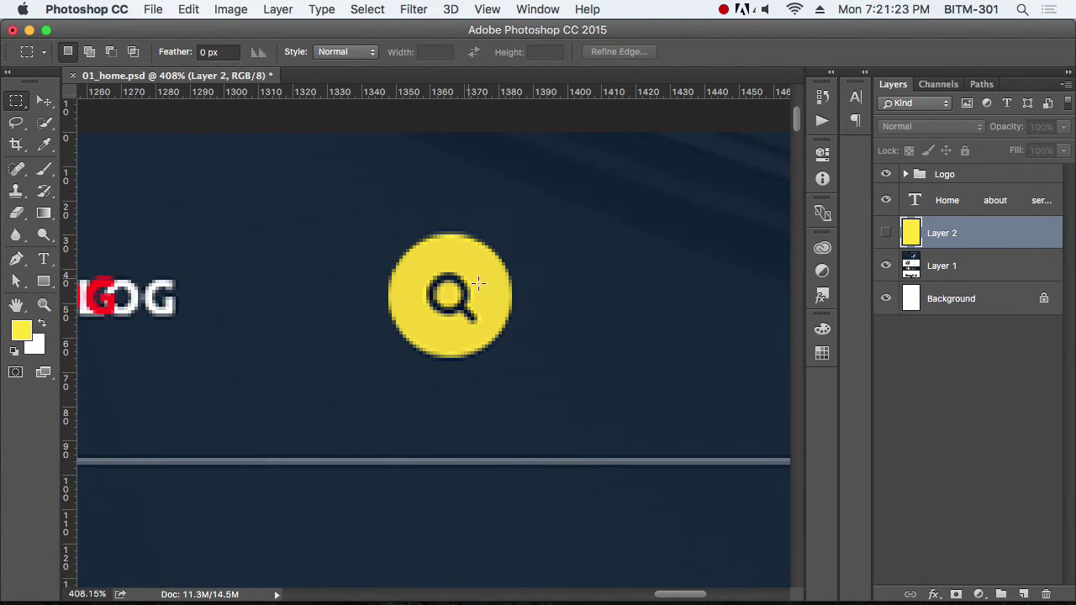
key("super+Tab")
key("super+Tab")
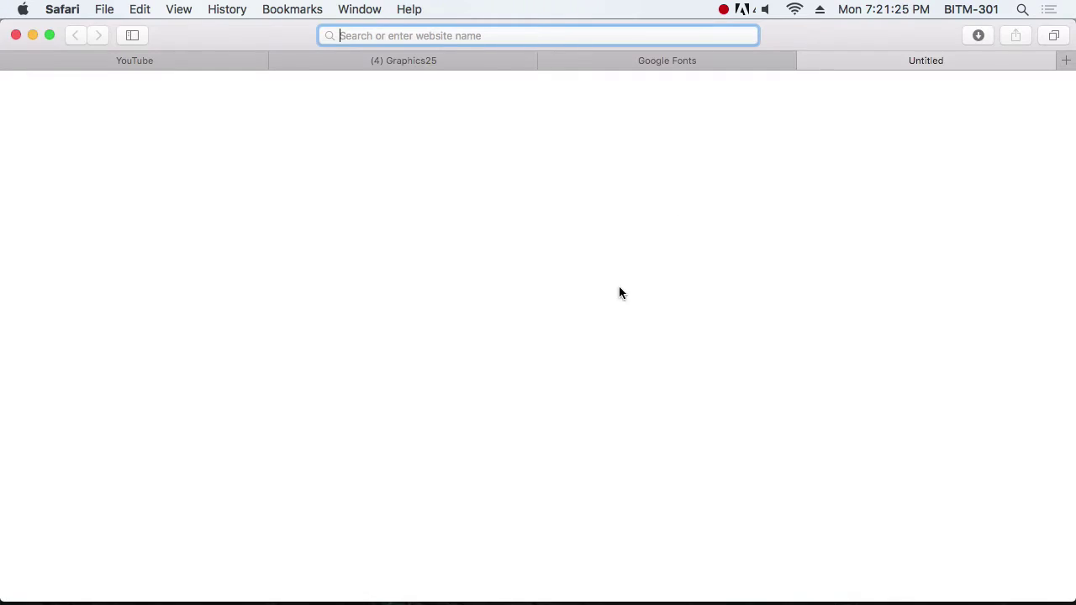
Step: Open the Font Awesome Cheatsheet and take the fa-search (&#xf002;) glyph from it
type("fon")
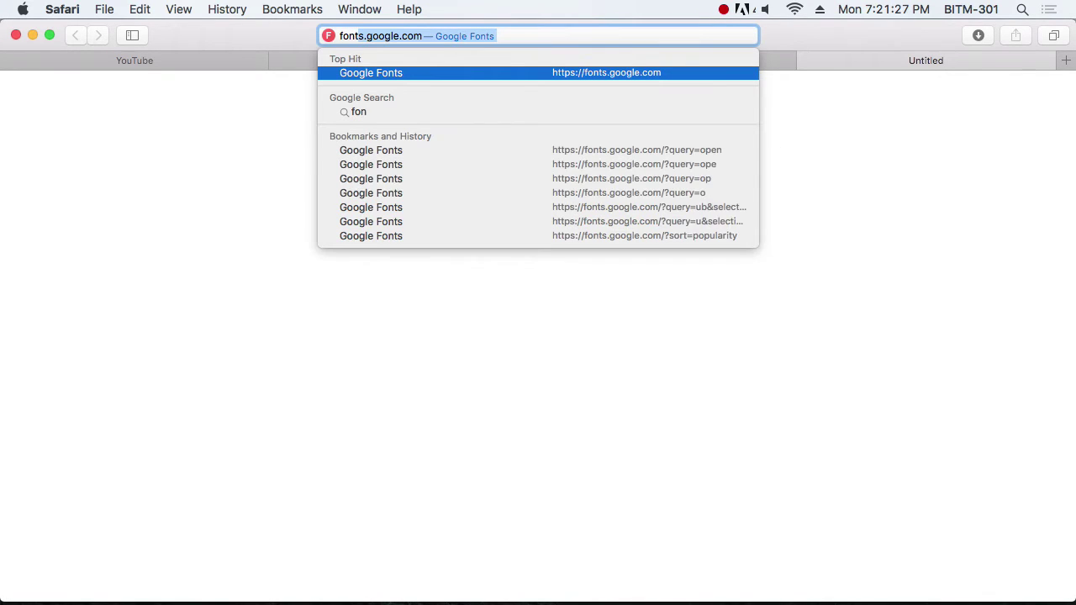
type("taw")
key("Down")
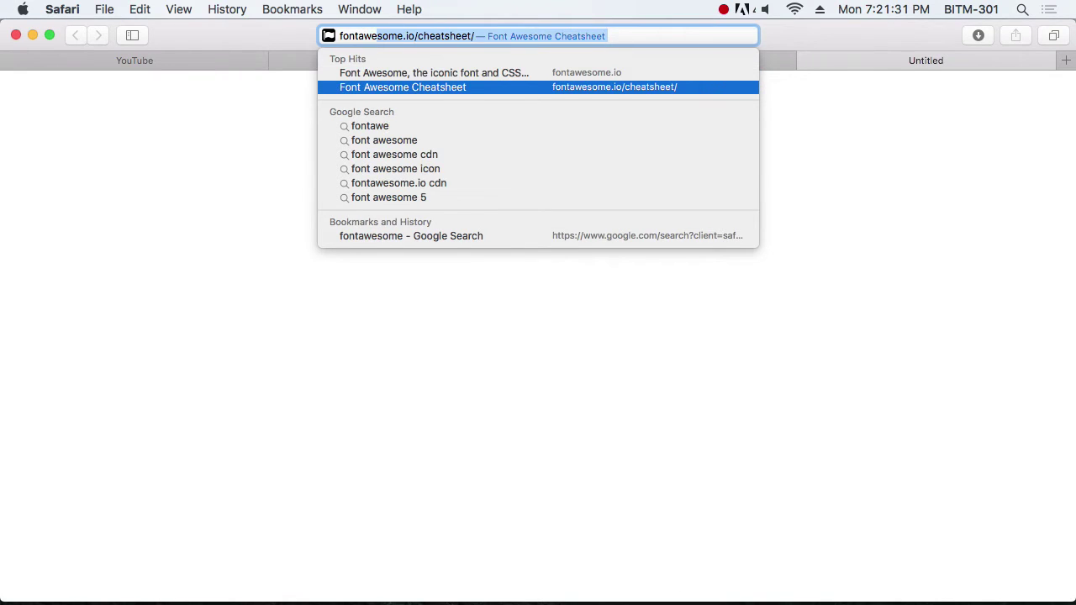
key("Return")
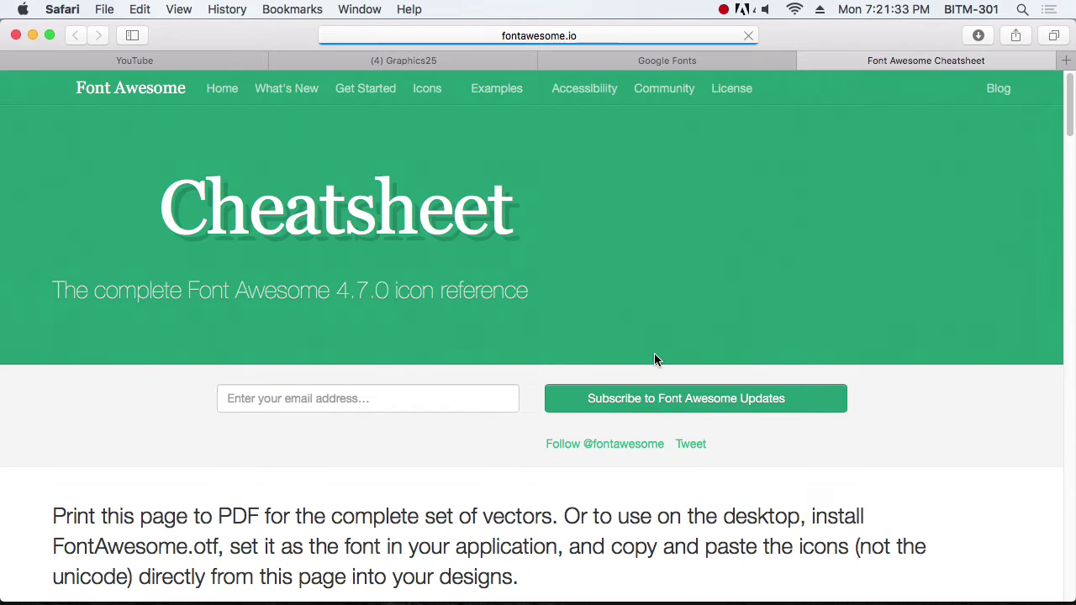
key("super+f")
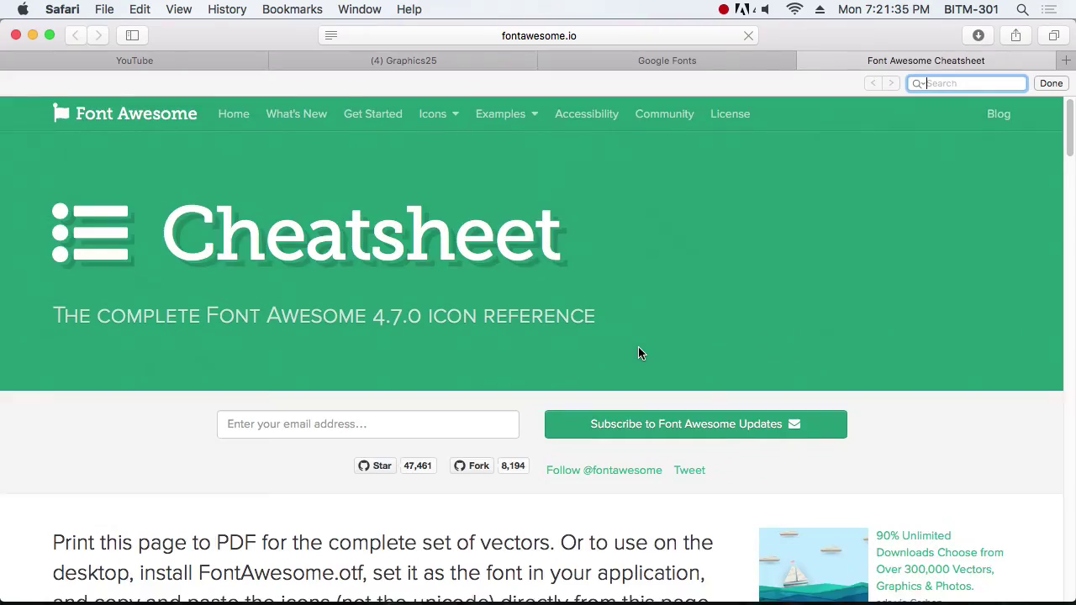
type("s")
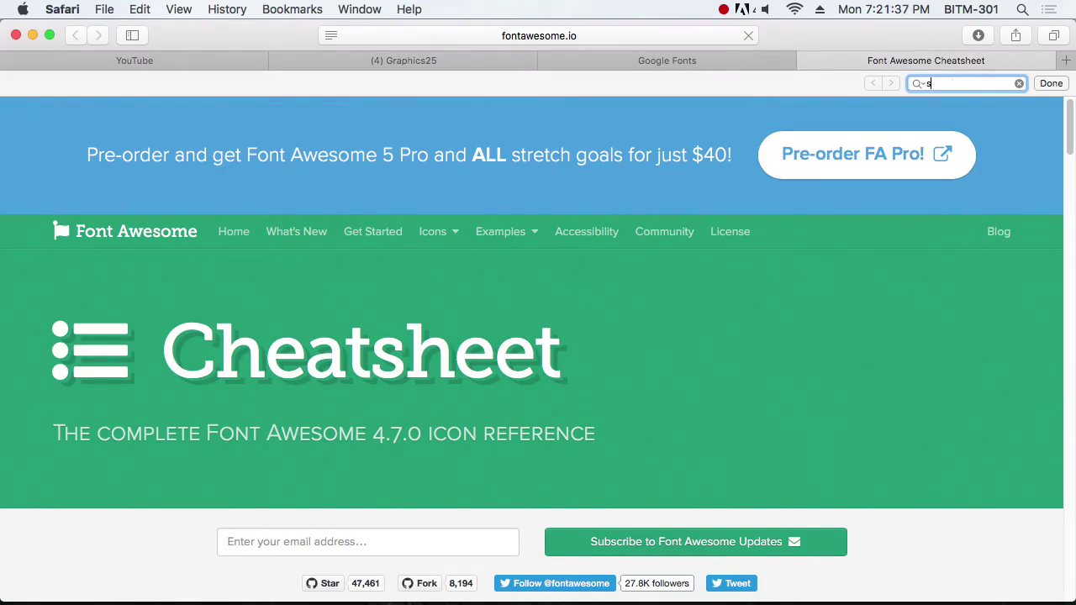
type("earch")
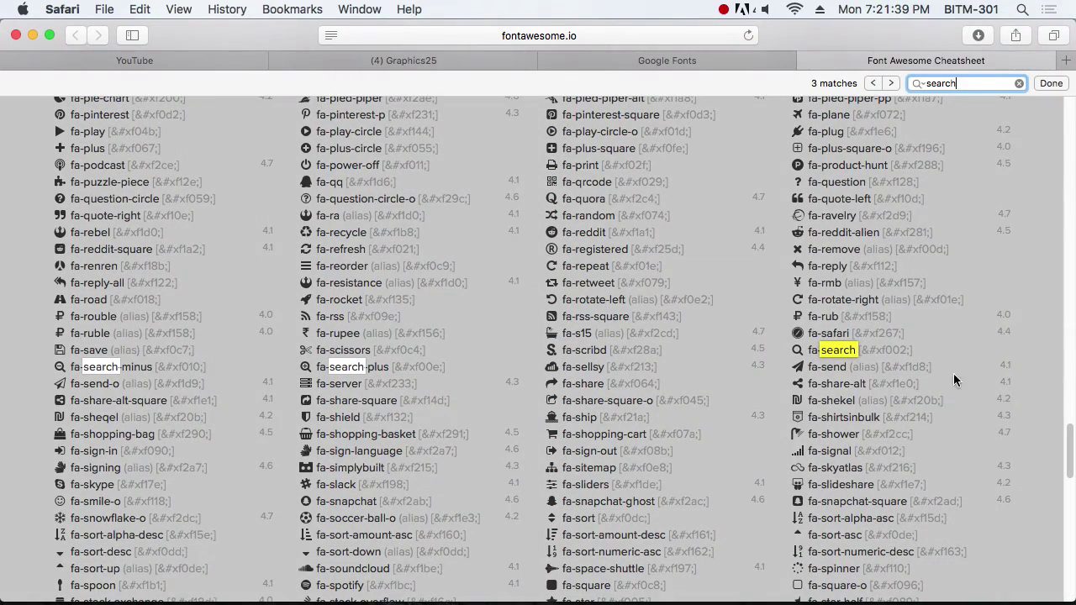
left_click(798, 349)
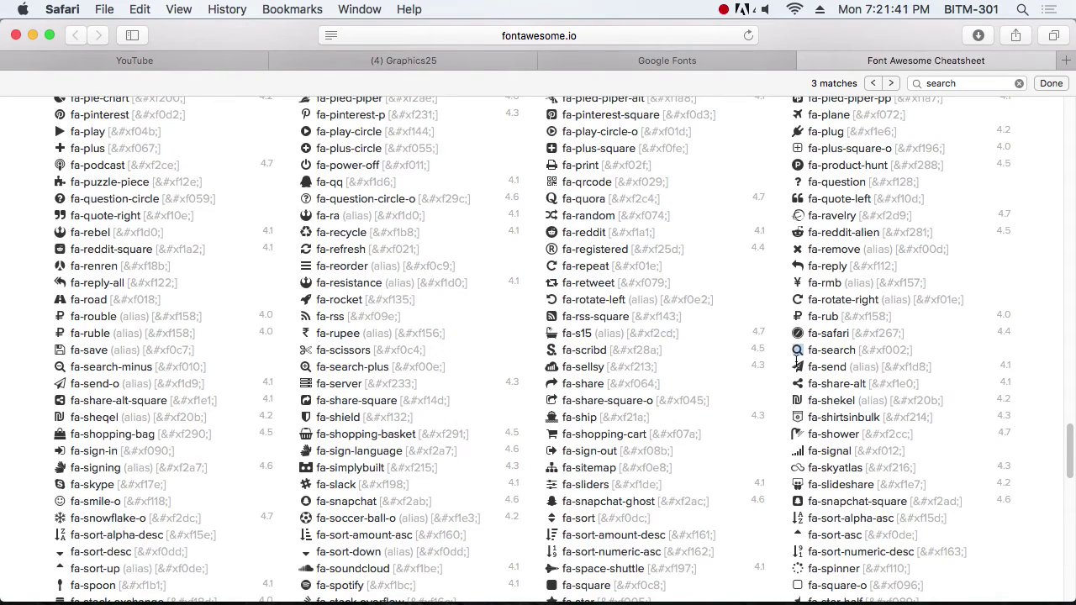
key("super+Tab")
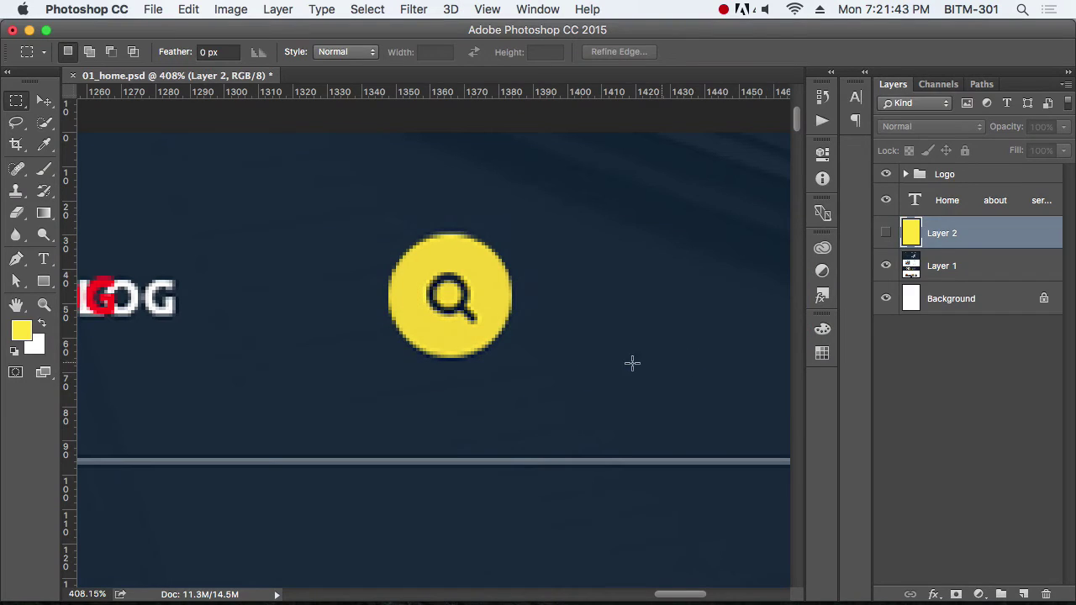
Step: Paste the search glyph as a new text layer in FontAwesome Regular and move it into the yellow circle
key("t")
left_click(547, 318)
key("super+v")
key("super+a")
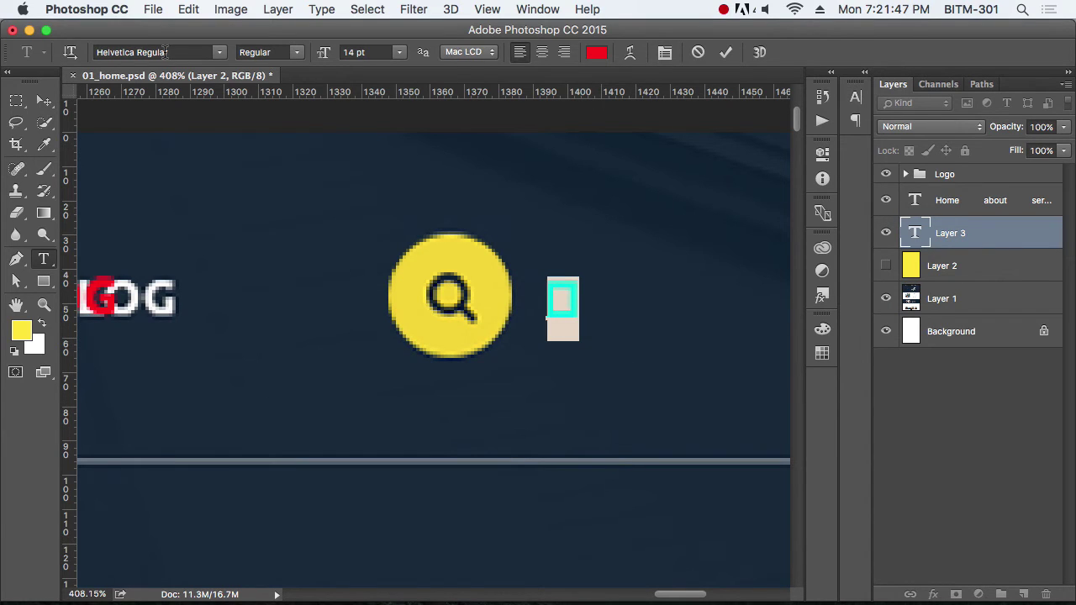
left_click(196, 52)
type("Fo")
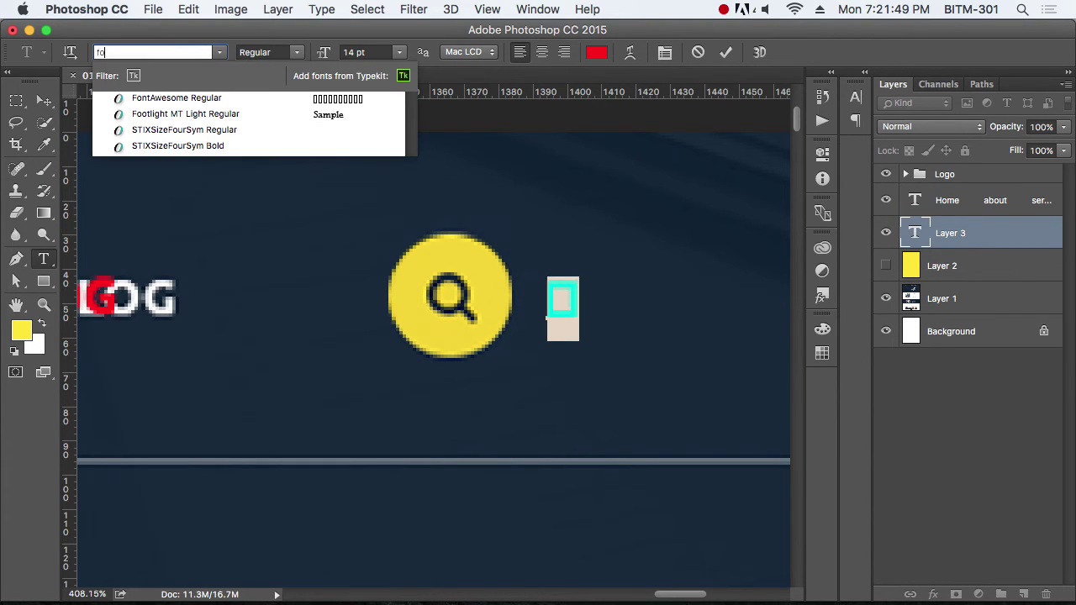
key("Return")
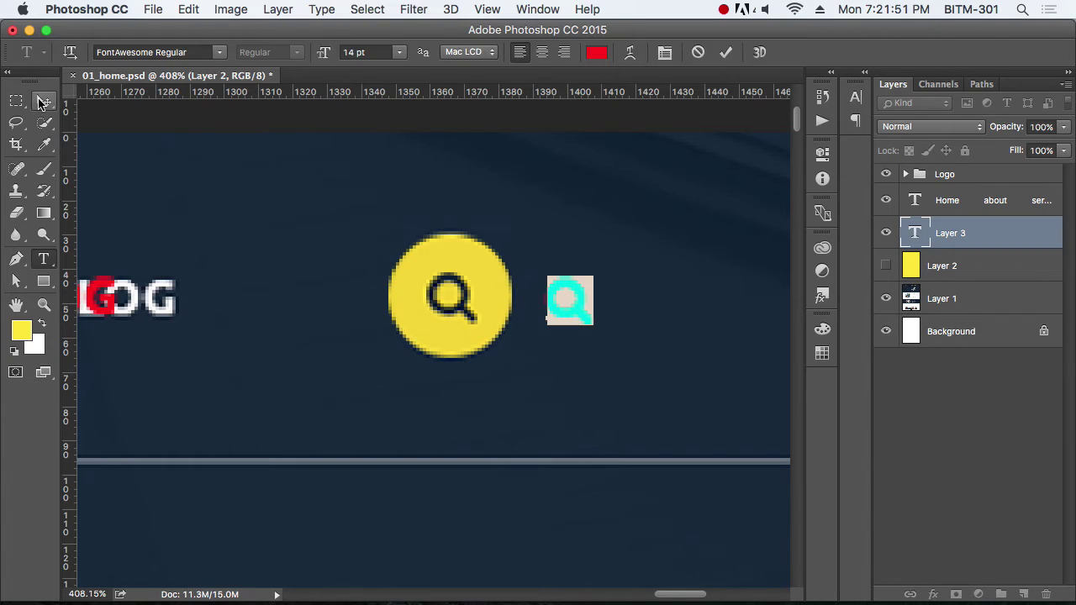
left_click(46, 102)
left_click_drag(580, 317, 465, 313)
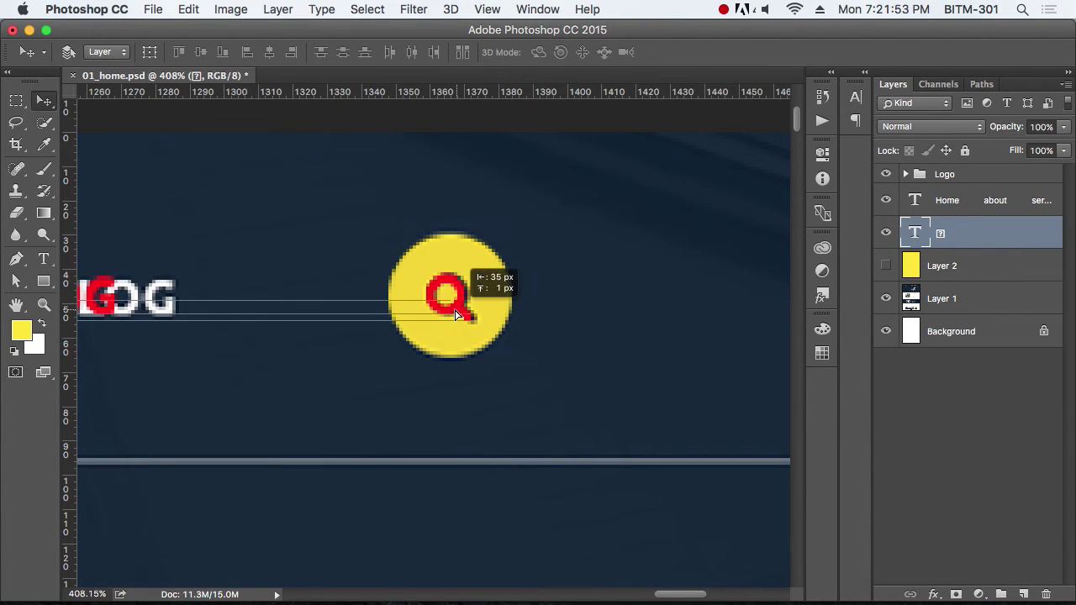
Step: Size the magnifier glyph to 16 pt and re-centre it within the circle
key("t")
left_click(369, 52)
type("15")
key("Return")
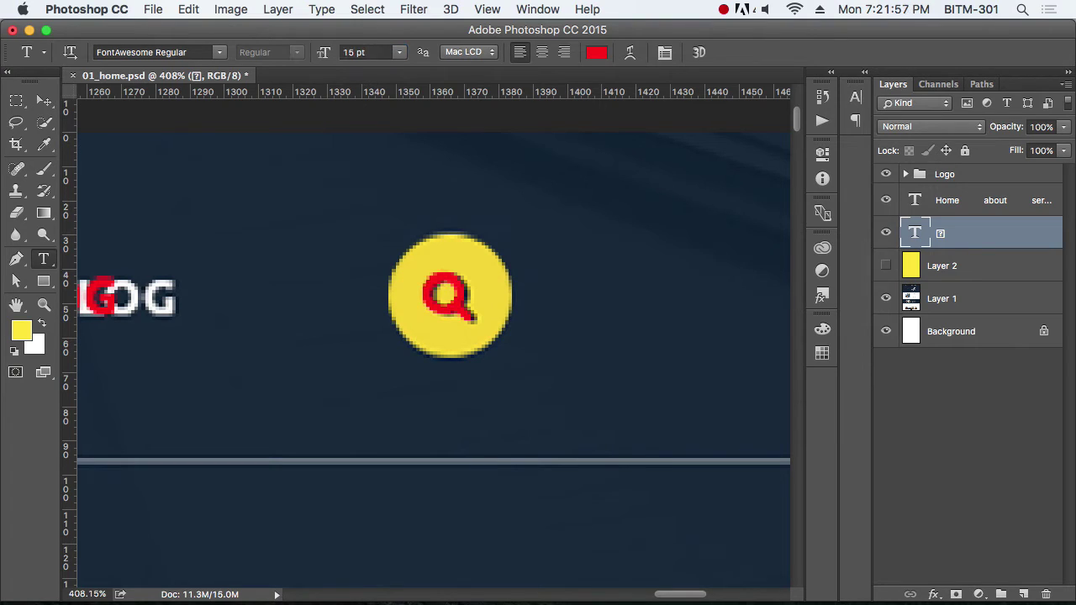
left_click(326, 53)
type("16")
key("Return")
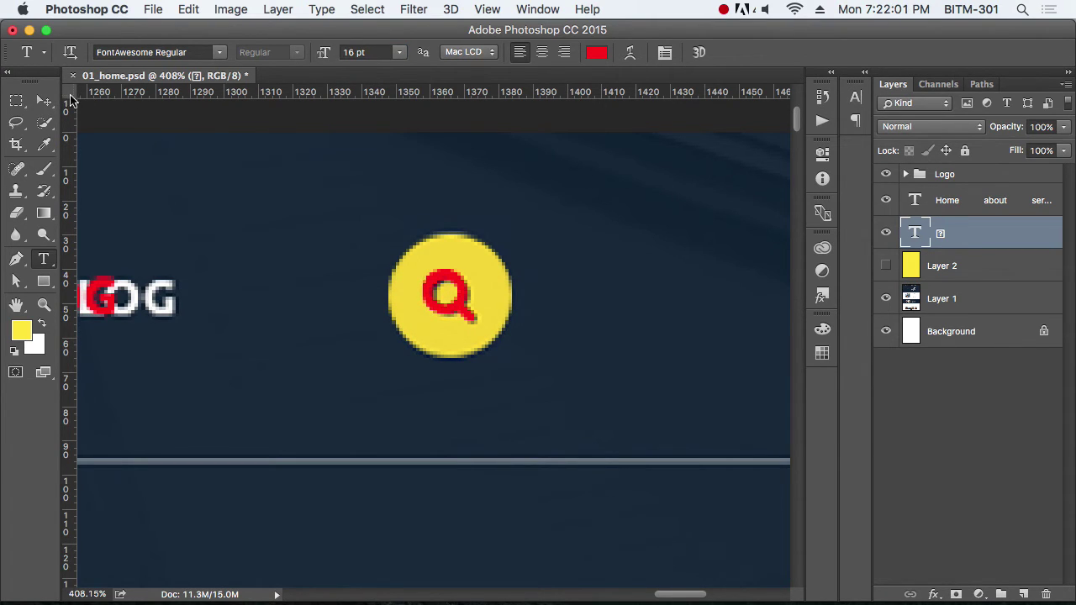
left_click(44, 100)
left_click_drag(480, 319, 462, 315)
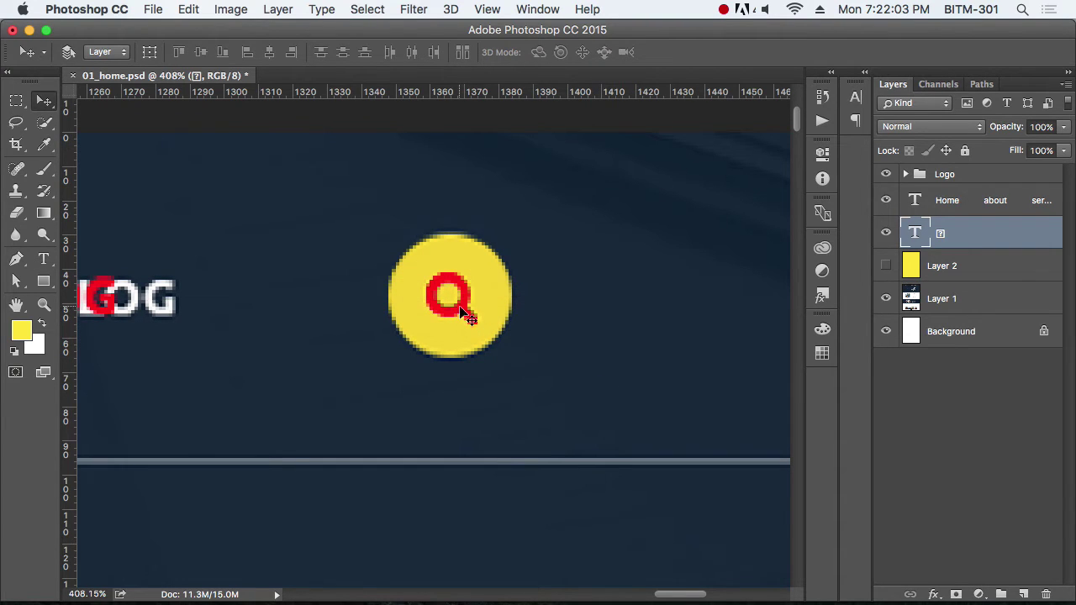
Step: Toggle the magnifier layer's visibility to check its placement, then select Layer 2
left_click(887, 232)
left_click(888, 233)
left_click(888, 233)
left_click(889, 233)
scroll(416, 267, "down", 1)
left_click(963, 277)
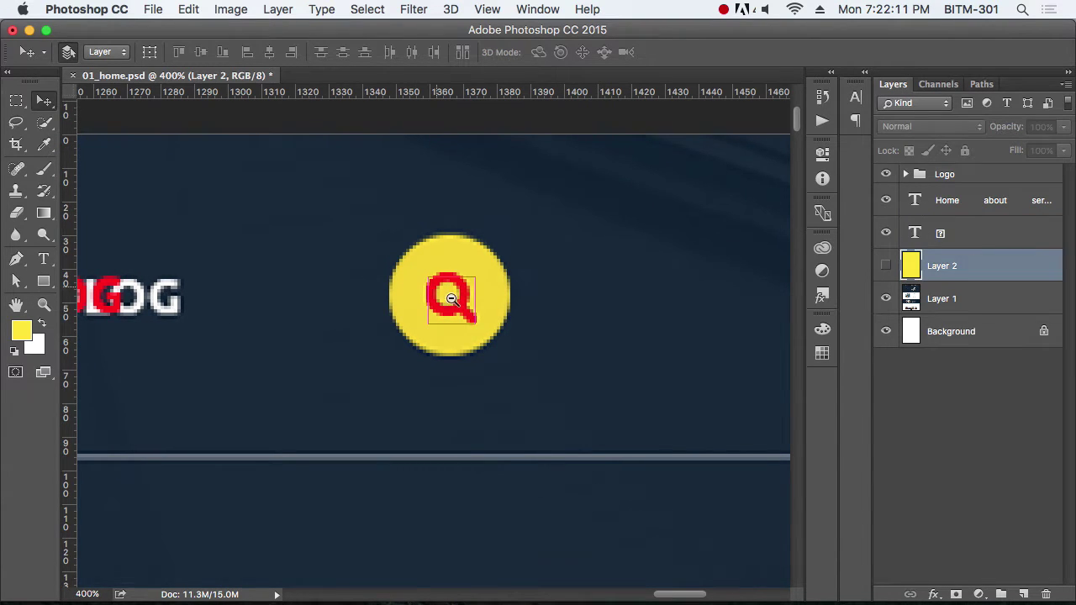
scroll(454, 298, "up", 2)
left_click(44, 281)
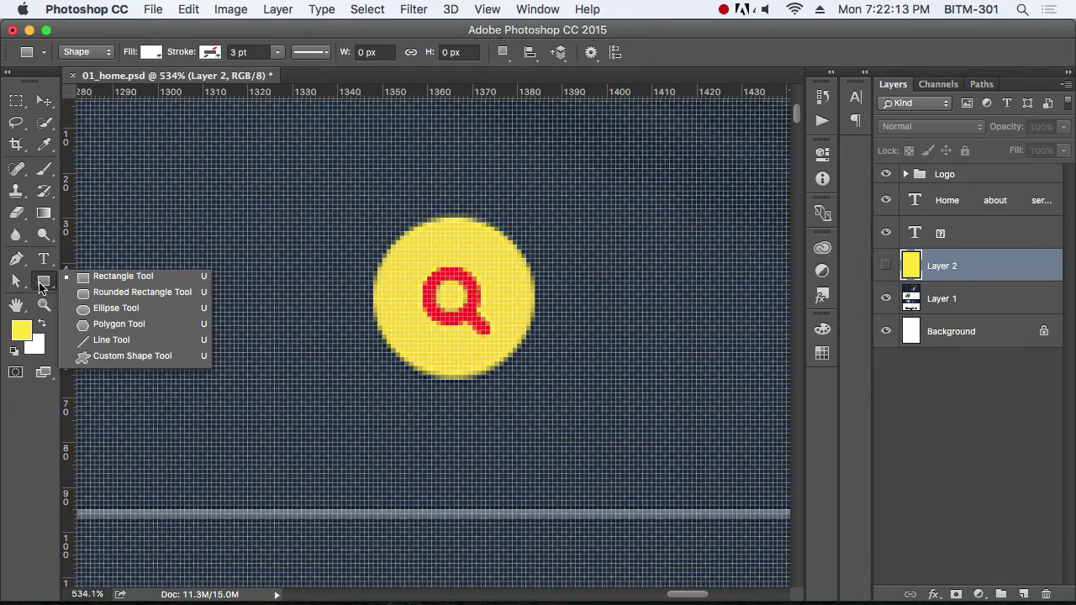
Step: Draw a 36 px circle over the search icon filled with yellow ffe716
left_click(122, 309)
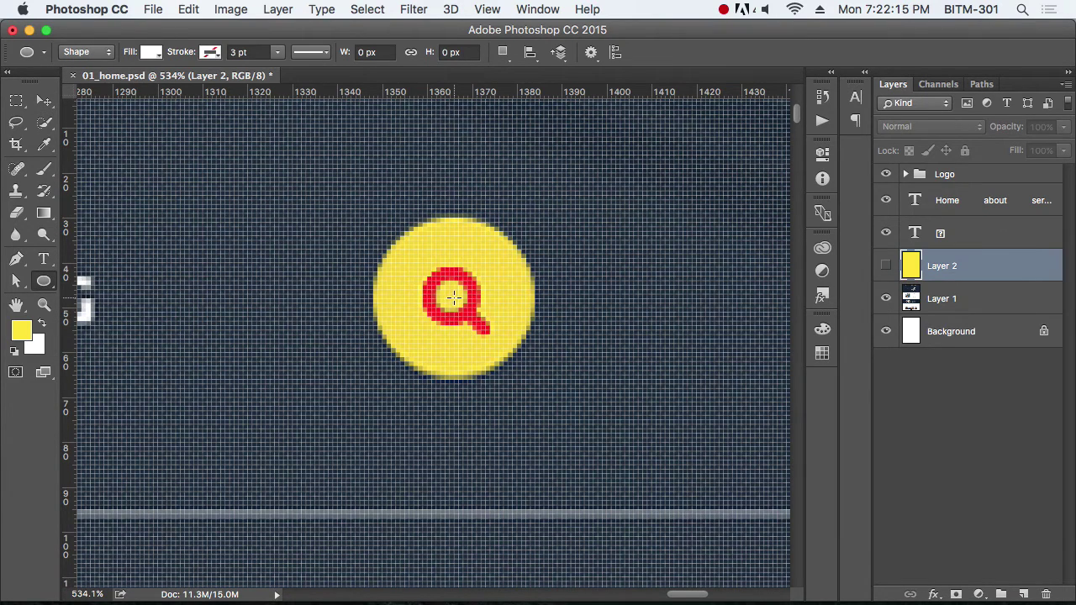
left_click_drag(453, 297, 553, 379)
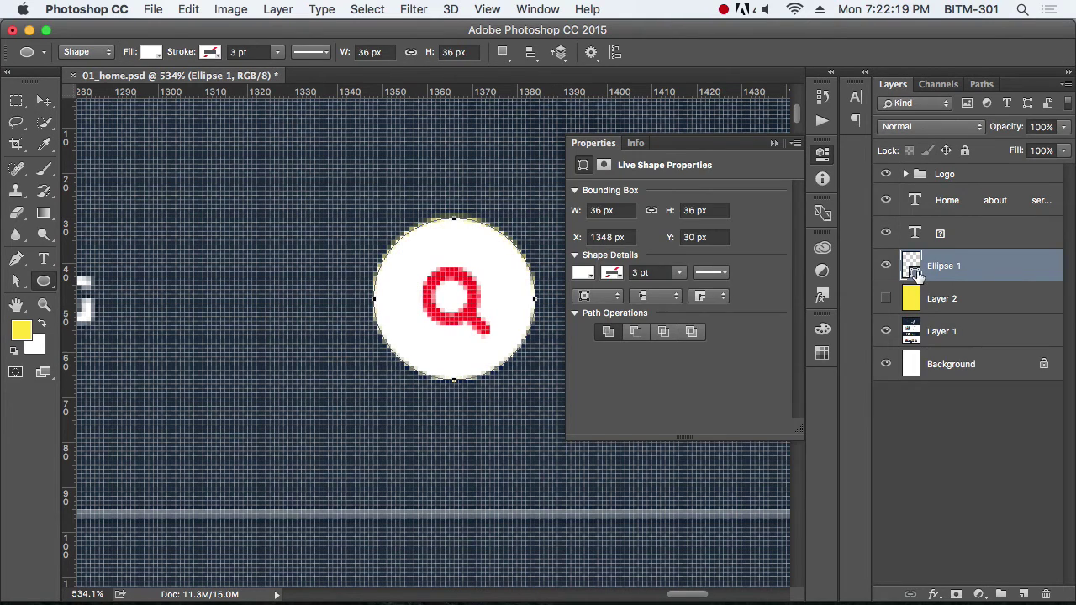
double_click(916, 274)
left_click(23, 332)
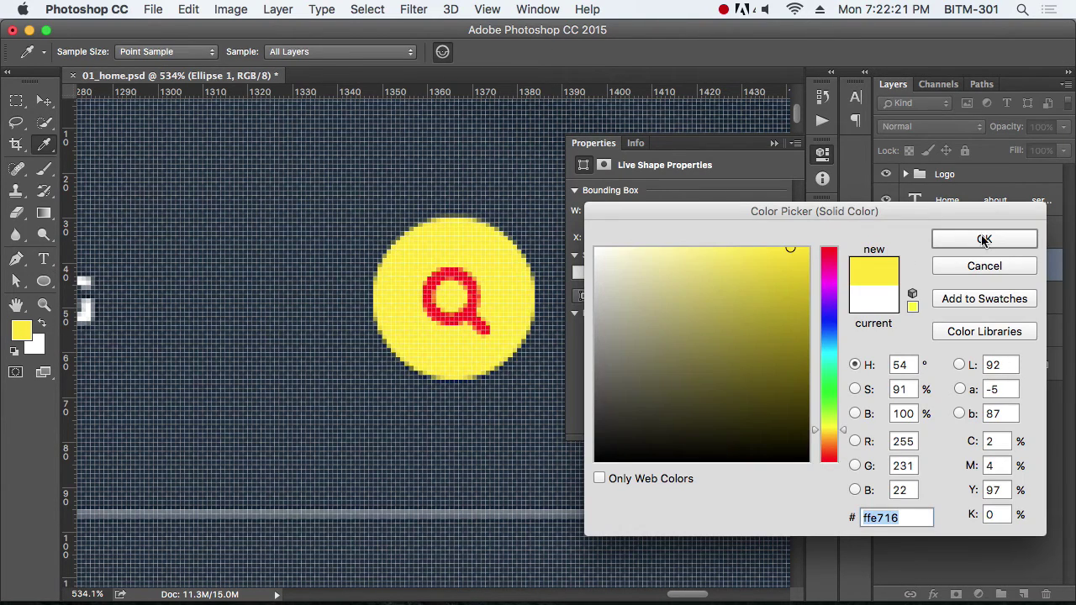
left_click(980, 240)
left_click(46, 105)
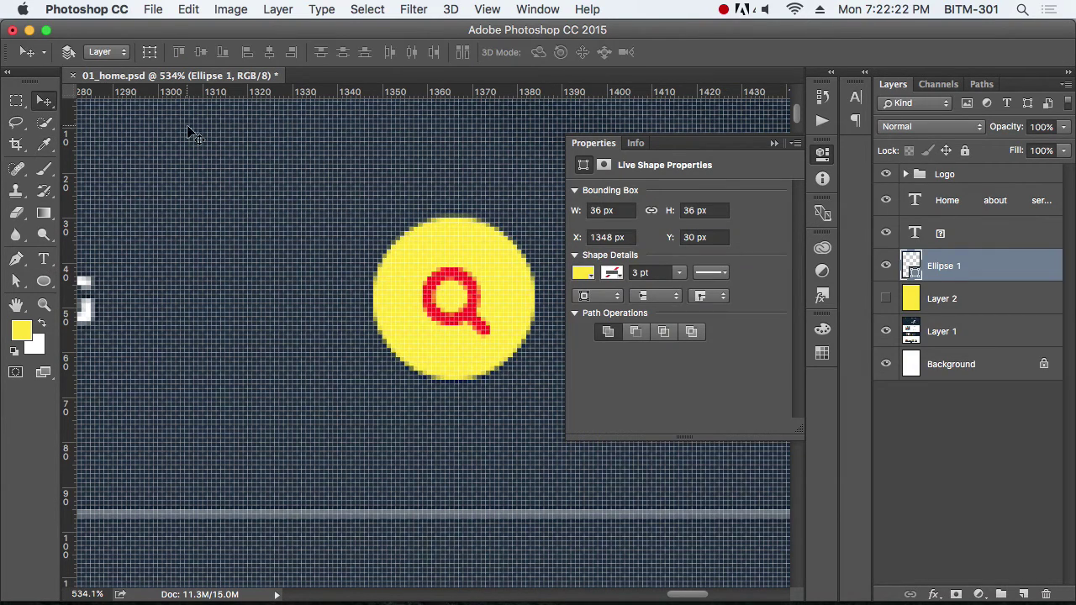
Step: Make the magnifier glyph black
left_click(951, 243)
key("t")
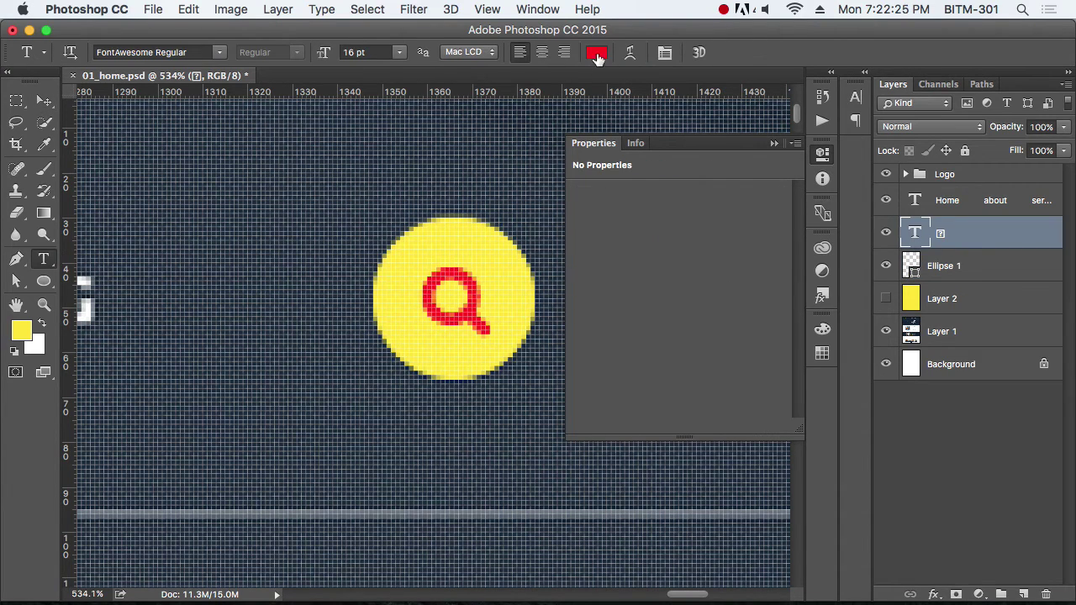
left_click(596, 56)
left_click_drag(685, 317, 827, 477)
left_click(984, 240)
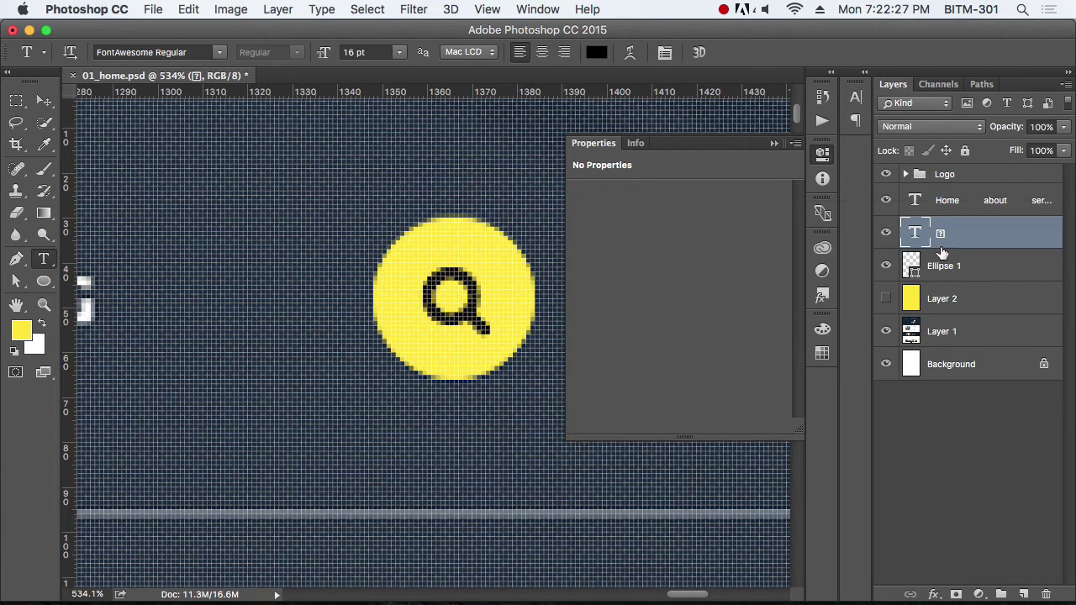
Step: Group Ellipse 1 and the magnifier glyph into a group named Search
key("v")
left_click(947, 263, "shift")
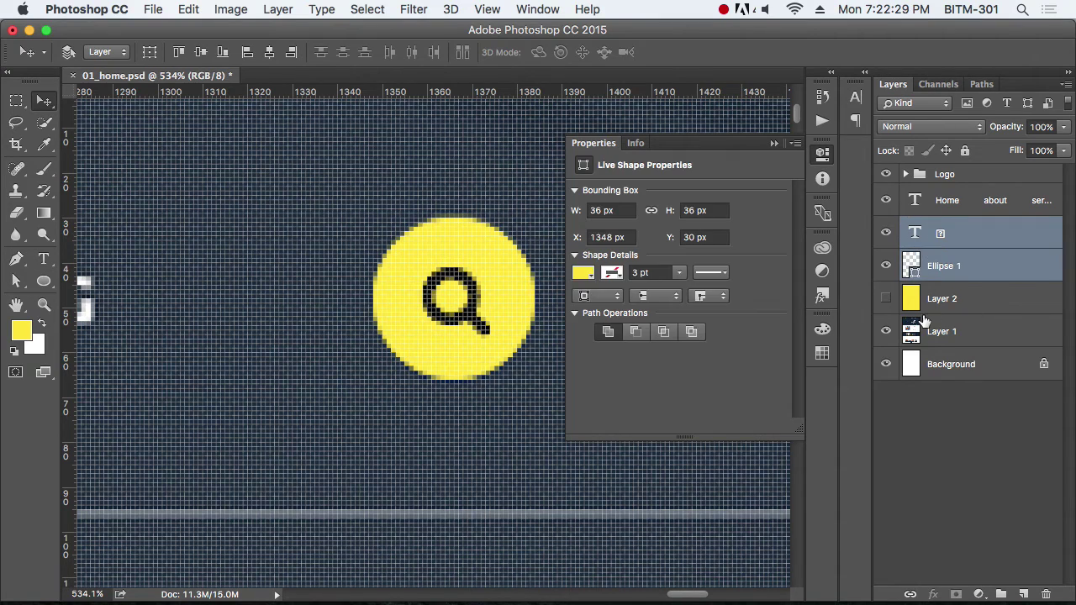
key("super+g")
double_click(952, 228)
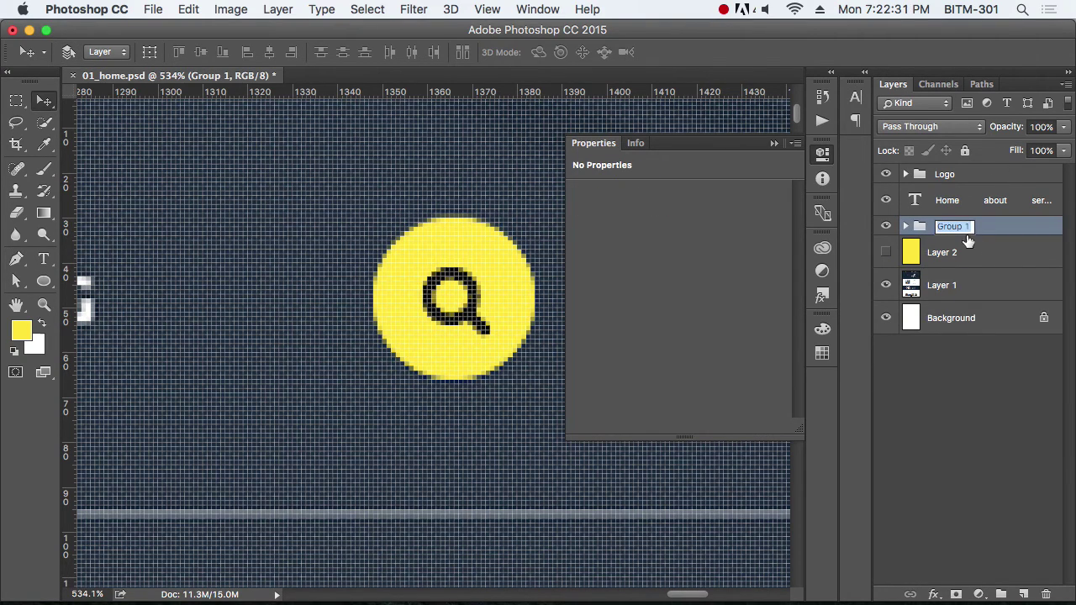
type("S")
key("Return")
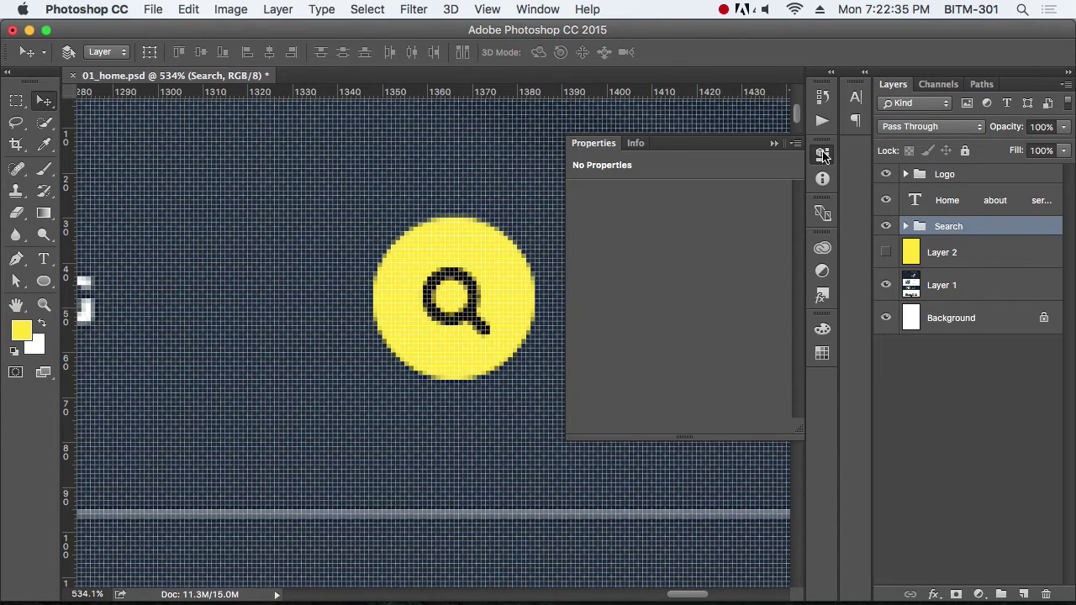
left_click(823, 156)
left_click(407, 317, "alt")
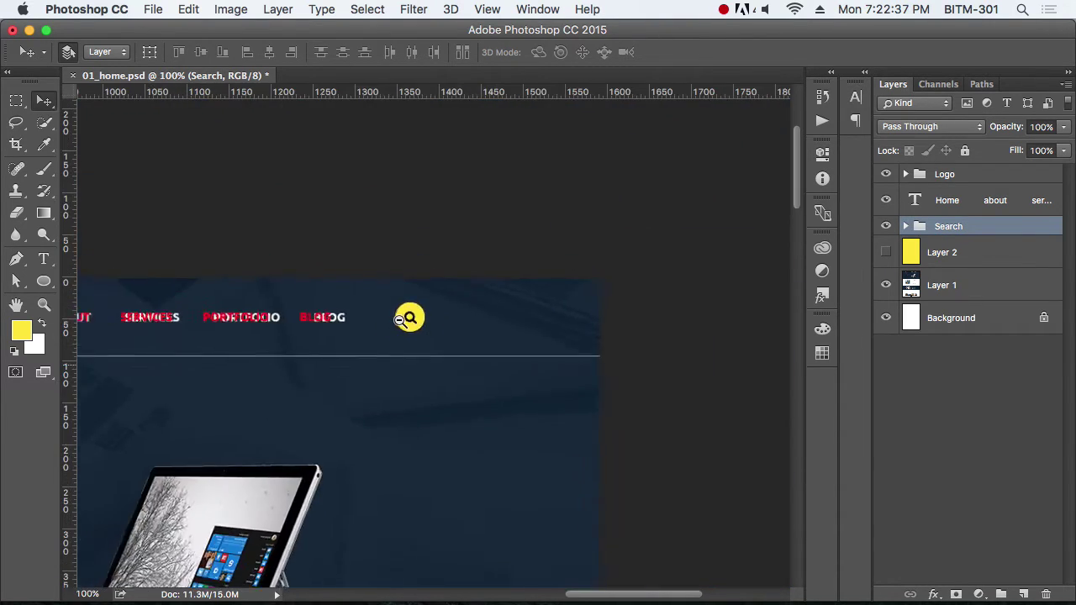
Step: Zoom out over the header, select Layer 2, and bring the page's left edge into view
left_click(401, 320, "alt")
left_click_drag(400, 320, 683, 317)
left_click_drag(533, 344, 534, 315)
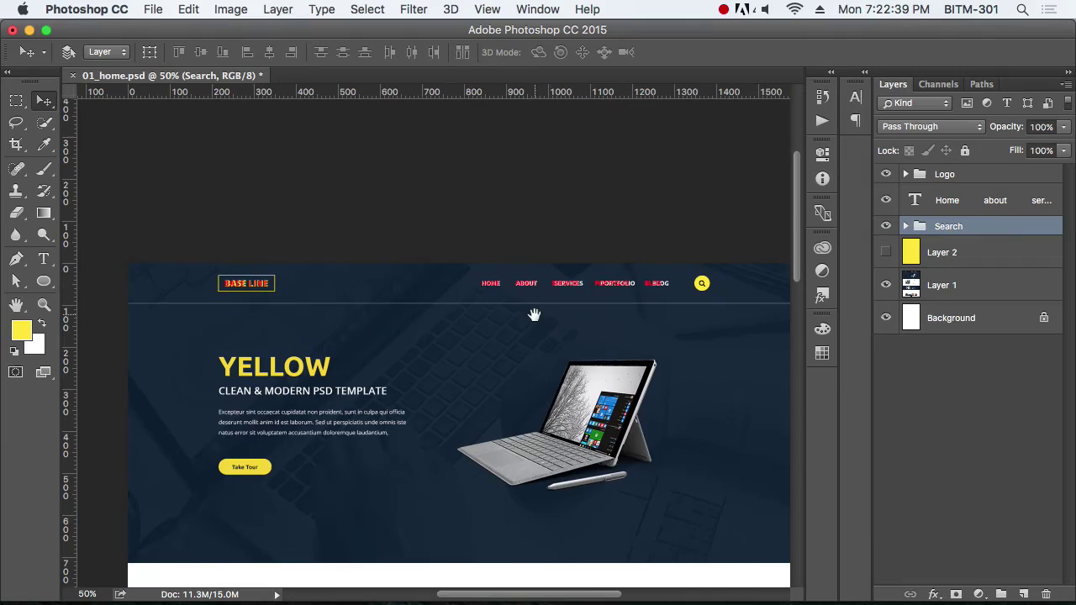
left_click(968, 255)
scroll(173, 319, "up", 2)
scroll(306, 384, "up", 8)
left_click_drag(298, 277, 549, 424)
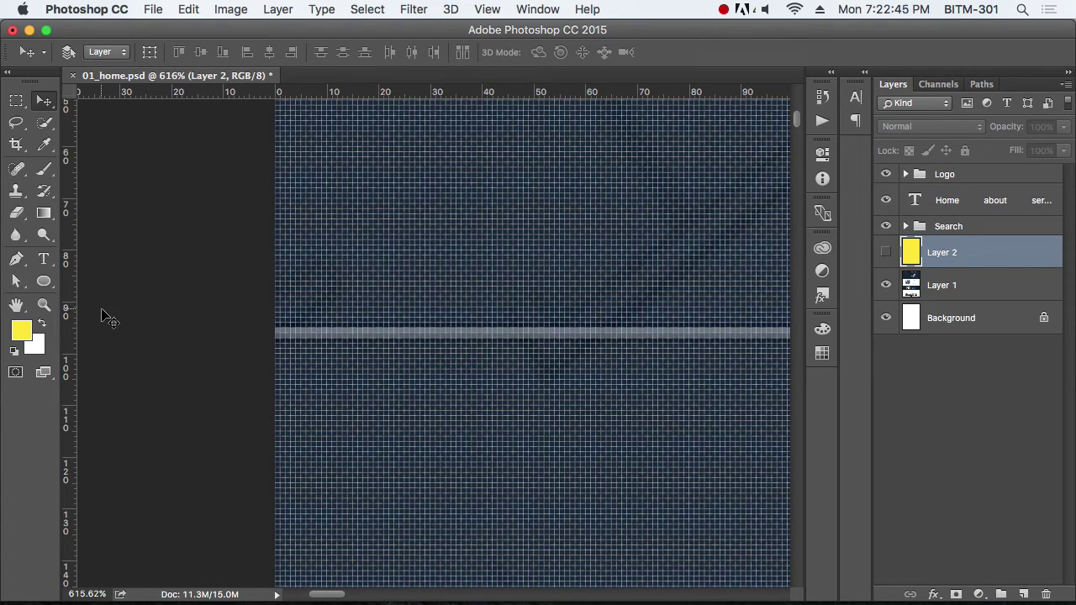
Step: Switch to the Rectangle tool and check the document's pixel dimensions without changing them
left_click(44, 280)
left_click(116, 277)
key("super+alt+i")
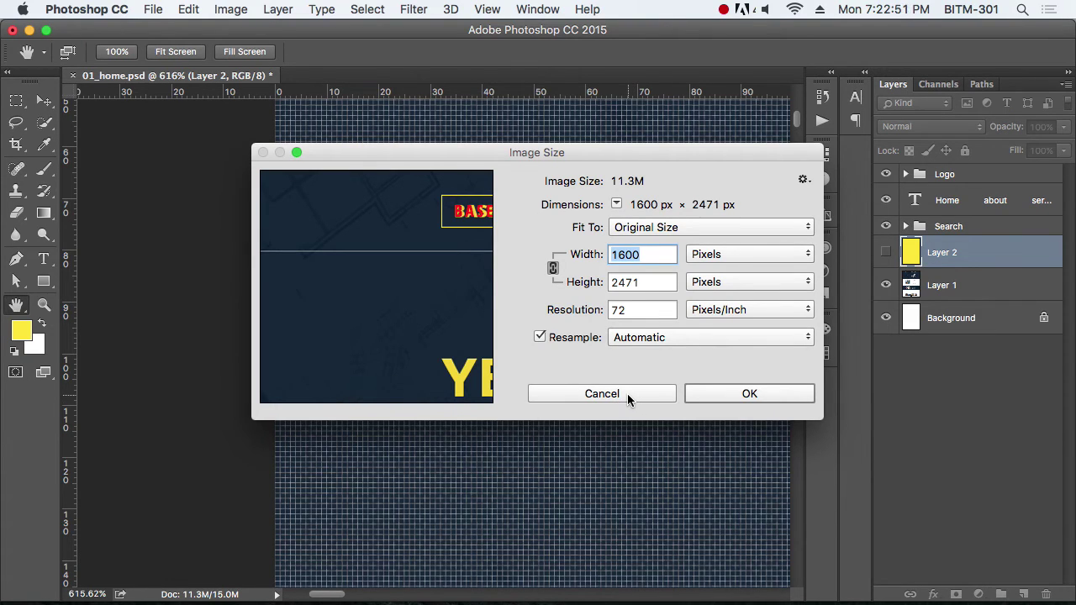
left_click(627, 393)
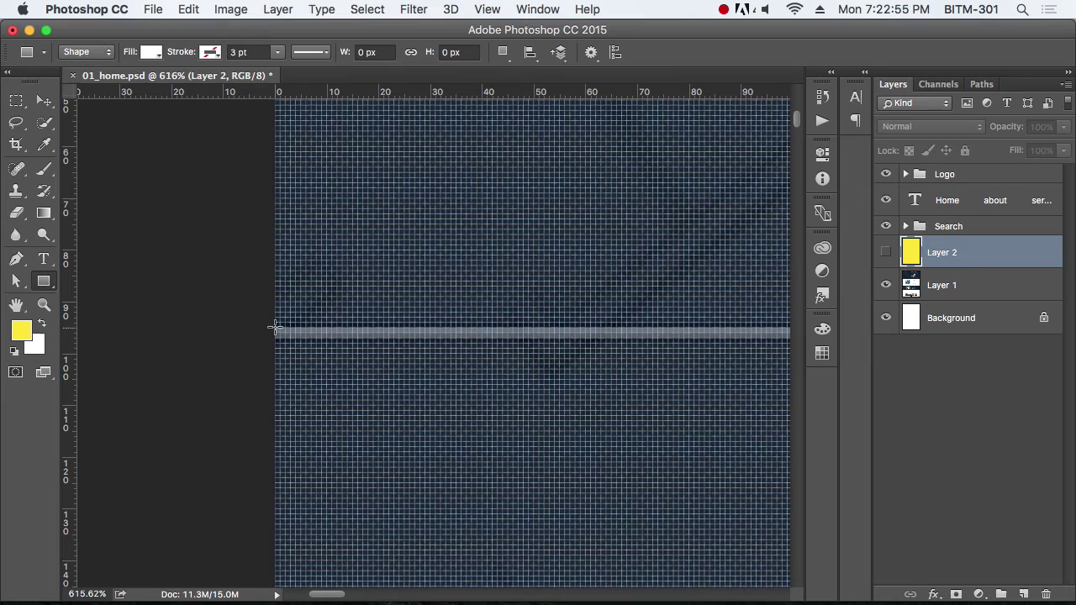
Step: Draw a thin white rectangle line at the left edge and stretch it to 1600 px wide
left_click_drag(276, 329, 379, 332)
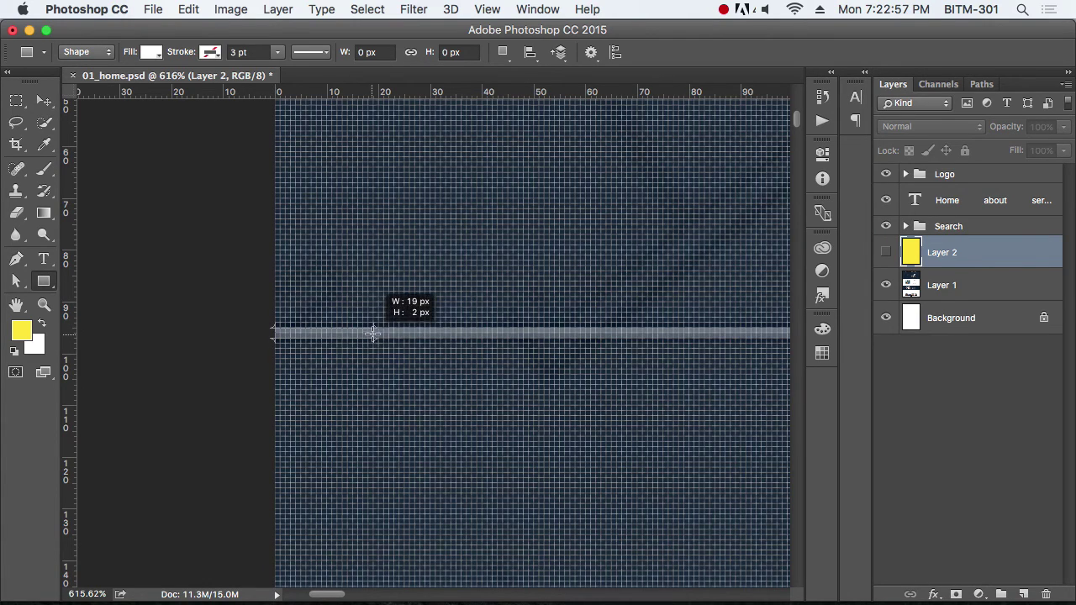
left_click(391, 52)
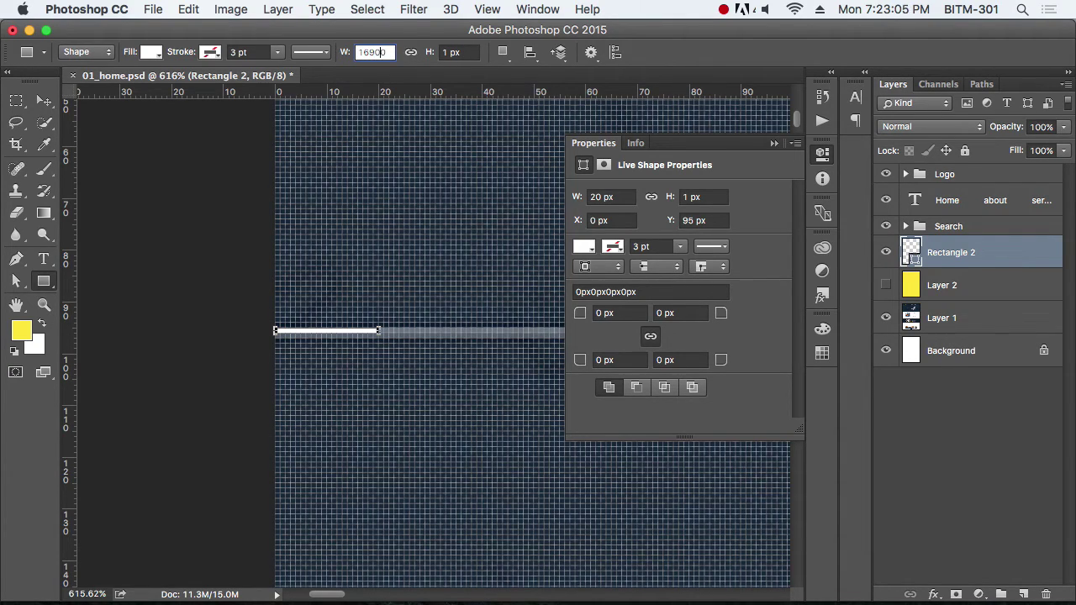
key("Return")
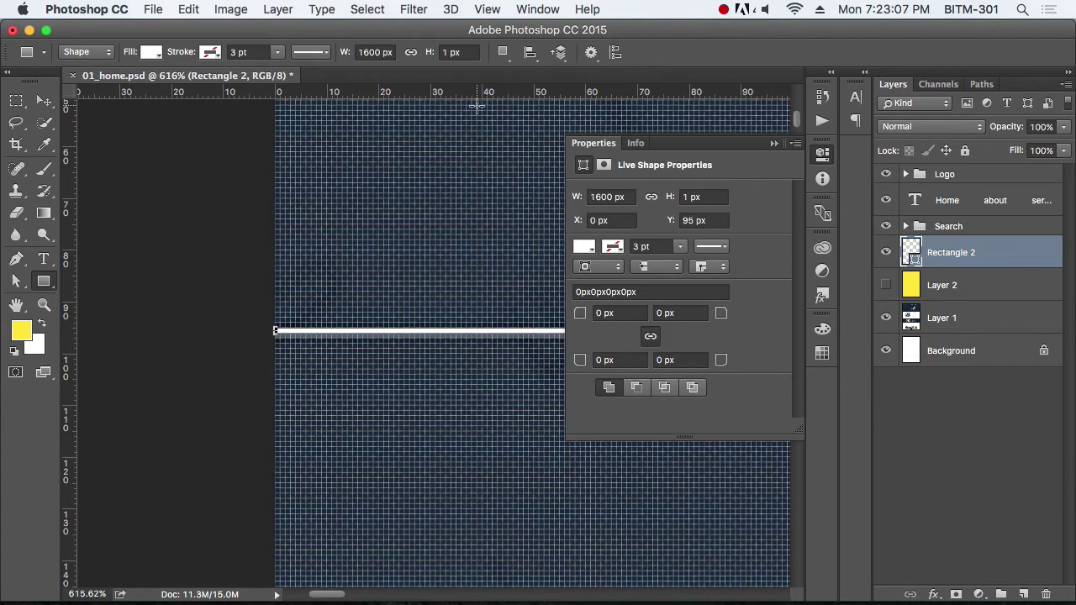
left_click(44, 102)
key("super+0")
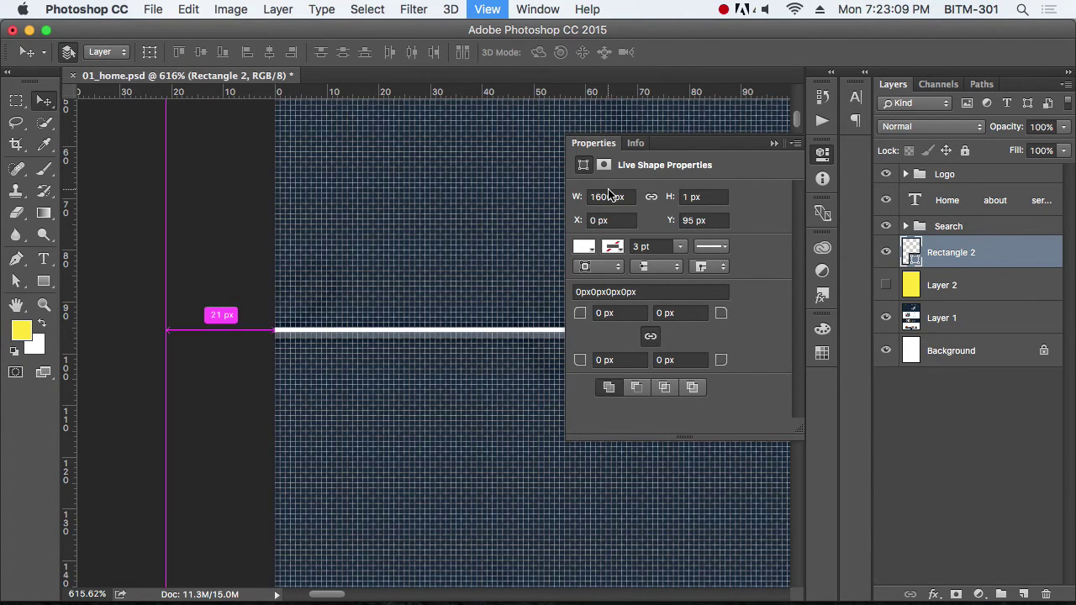
left_click(822, 154)
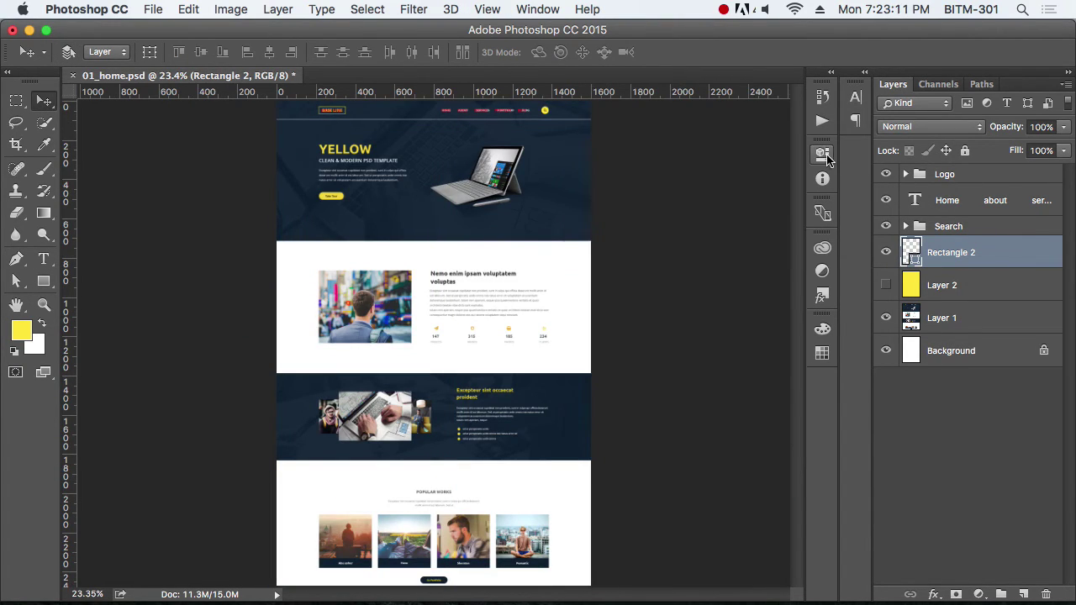
Step: Duplicate the white line slightly lower and set the copy to 50% opacity
scroll(577, 115, "up", 5)
scroll(673, 288, "up", 3)
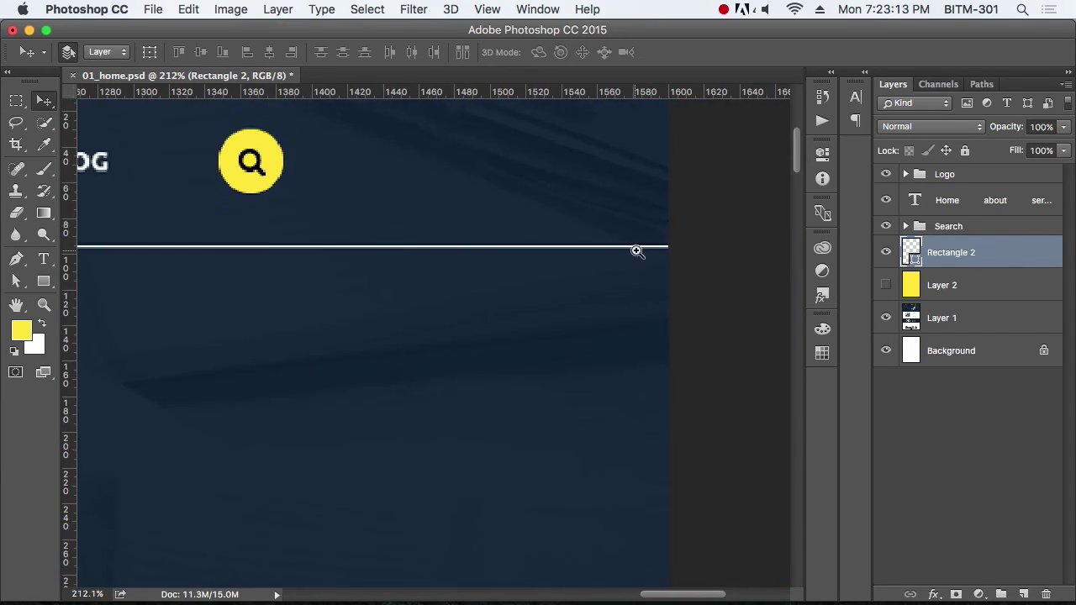
scroll(636, 250, "up", 5)
scroll(726, 314, "right", 3)
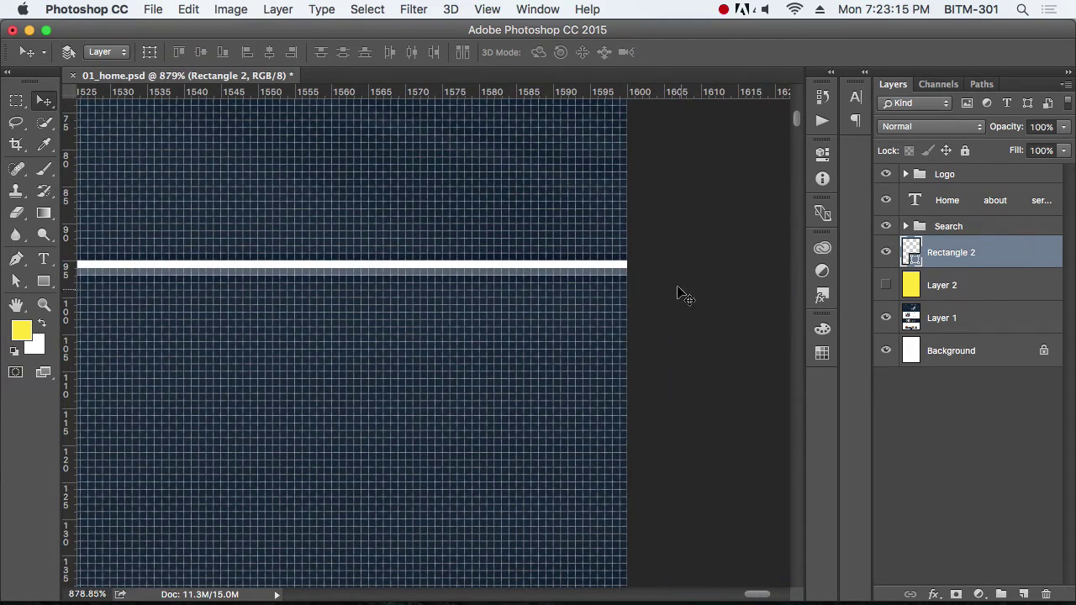
left_click_drag(619, 267, 620, 273)
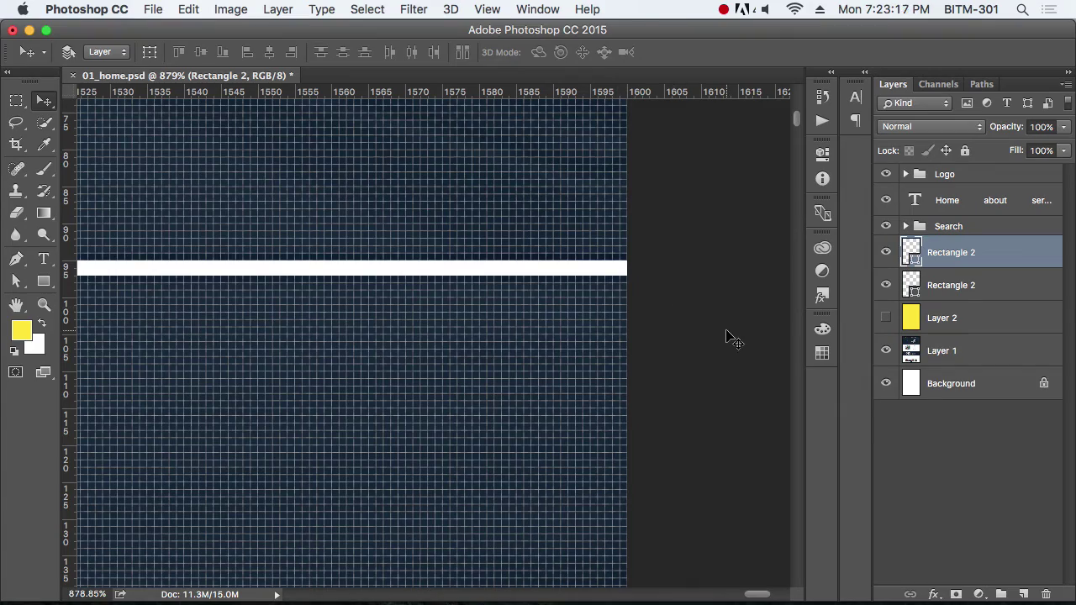
key("5")
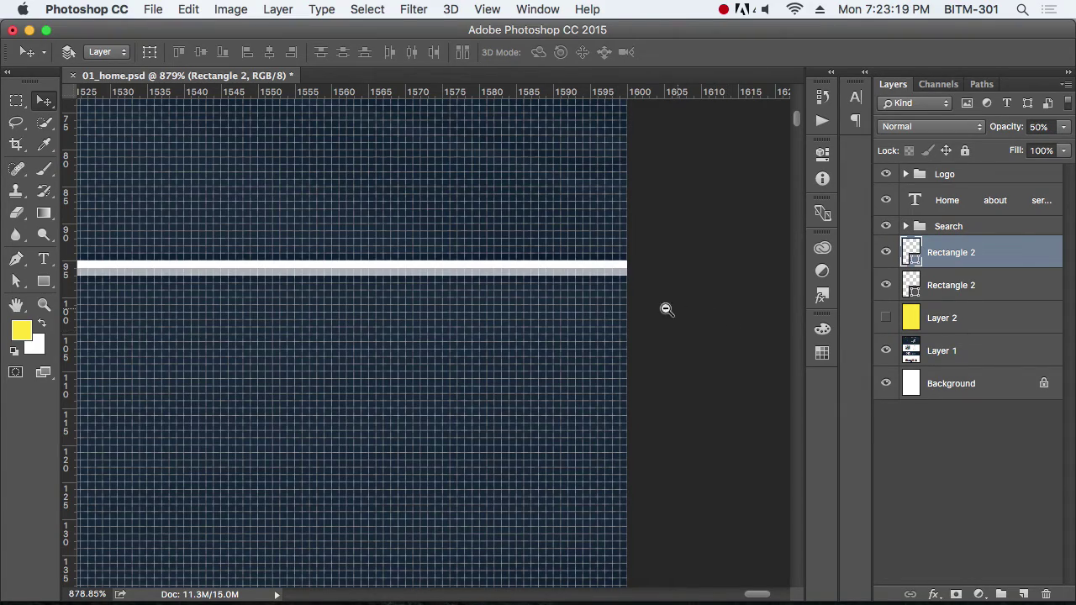
Step: Group the header layers from Logo down to both divider lines
scroll(468, 290, "down", 2)
scroll(468, 290, "down", 2)
left_click_drag(467, 290, 675, 305)
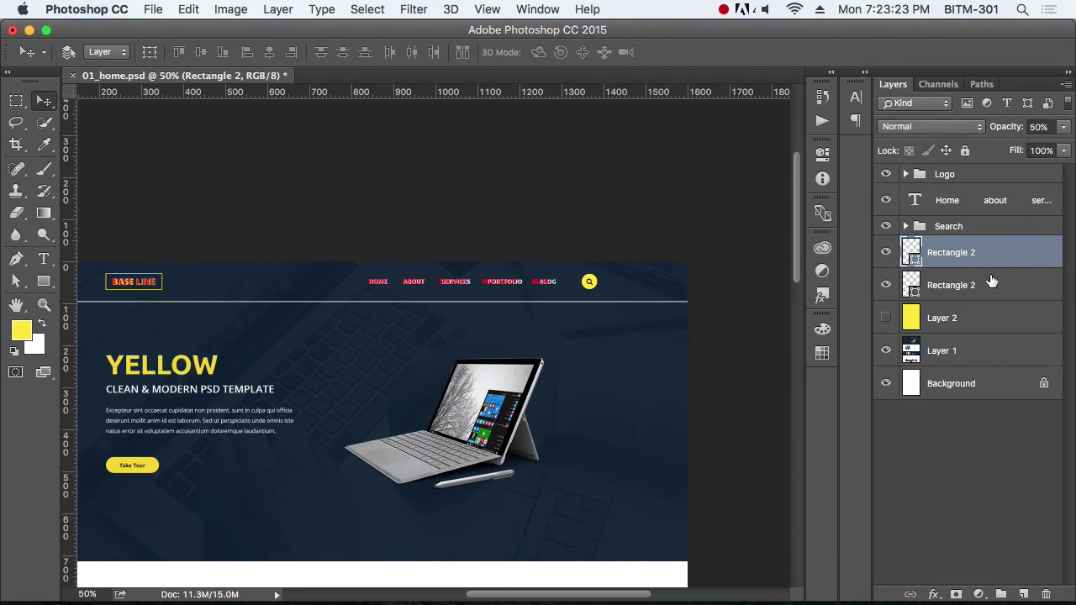
left_click(969, 287)
left_click(954, 178, "shift")
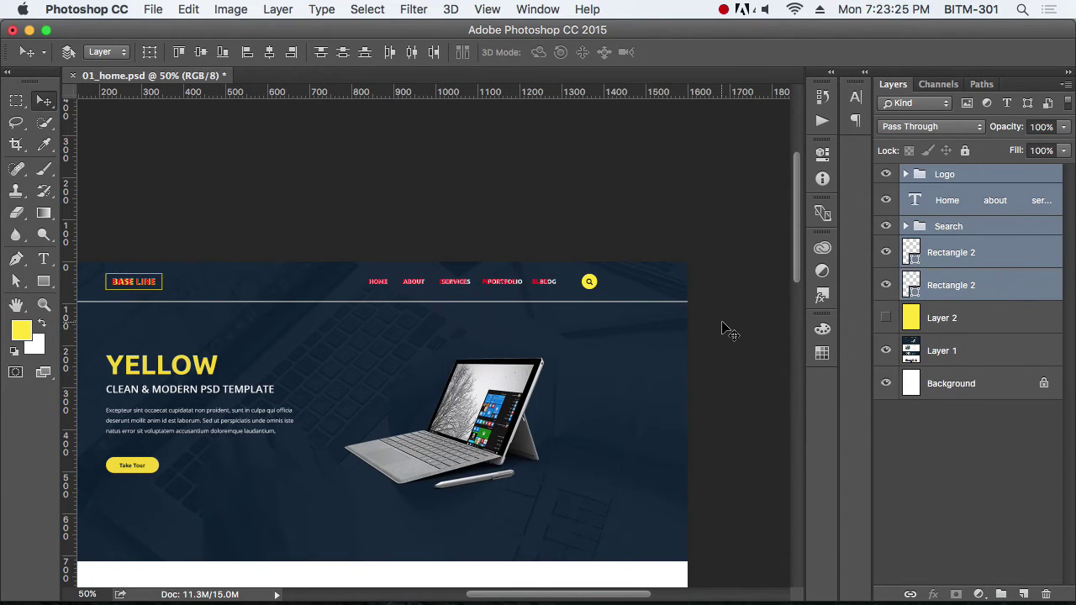
key("super+g")
Step: Name the header group Nav and toggle its visibility to check it
double_click(952, 174)
type("Nav")
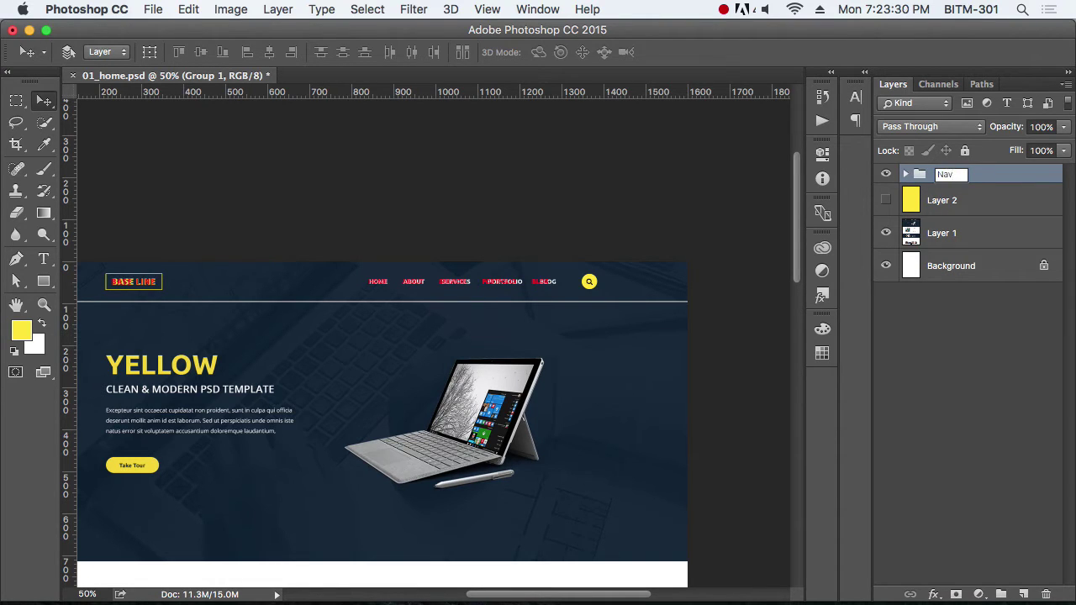
key("Return")
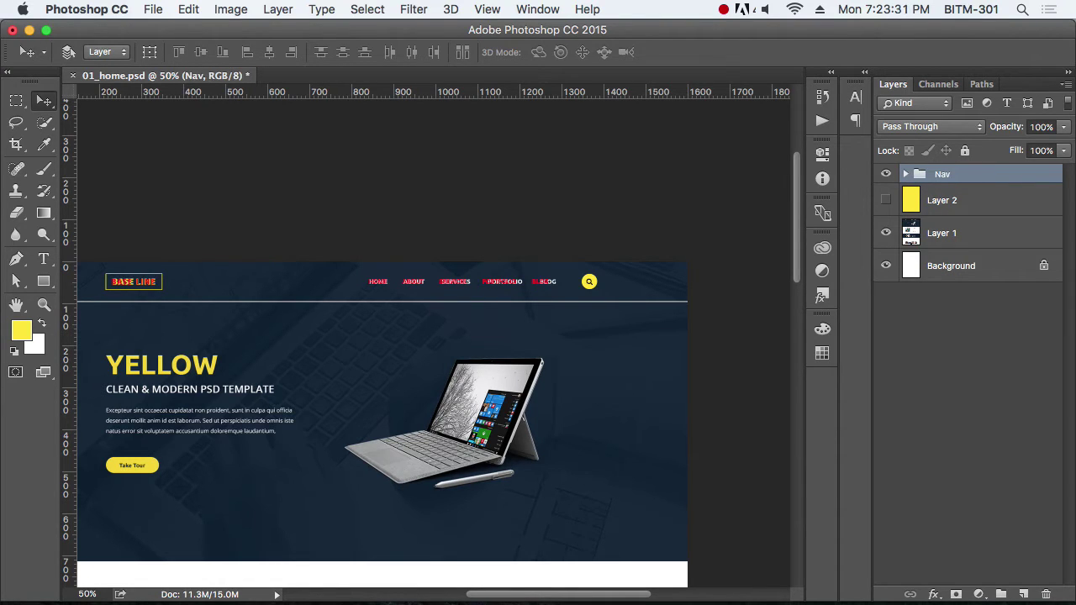
left_click(886, 174)
left_click(886, 174)
left_click(983, 202)
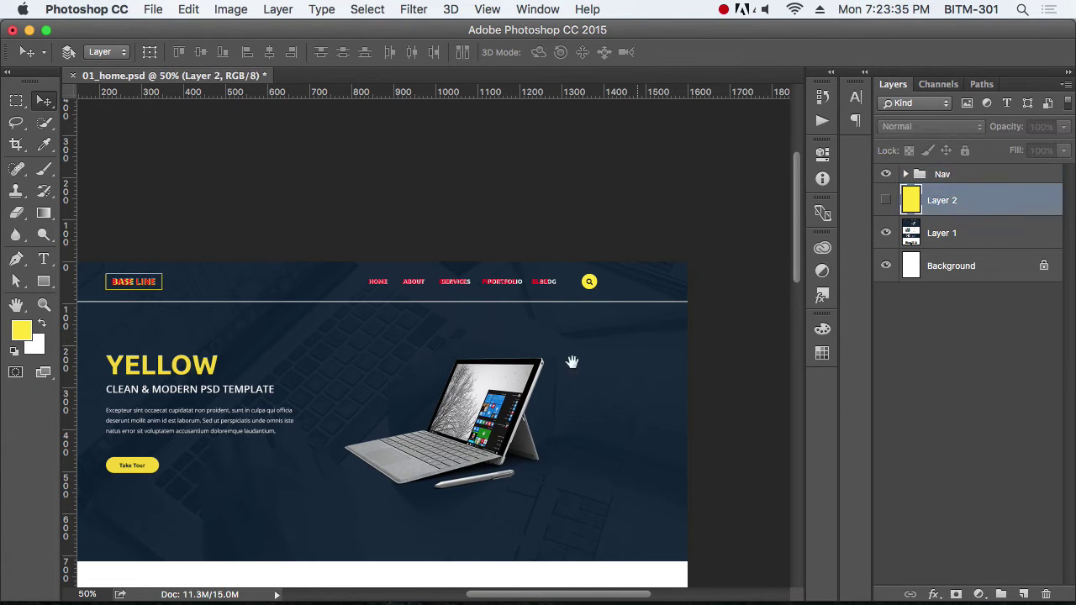
Step: Add a red YELLOW text layer to the right of the hero title
left_click_drag(435, 381, 650, 320)
scroll(350, 339, "up", 5, "alt")
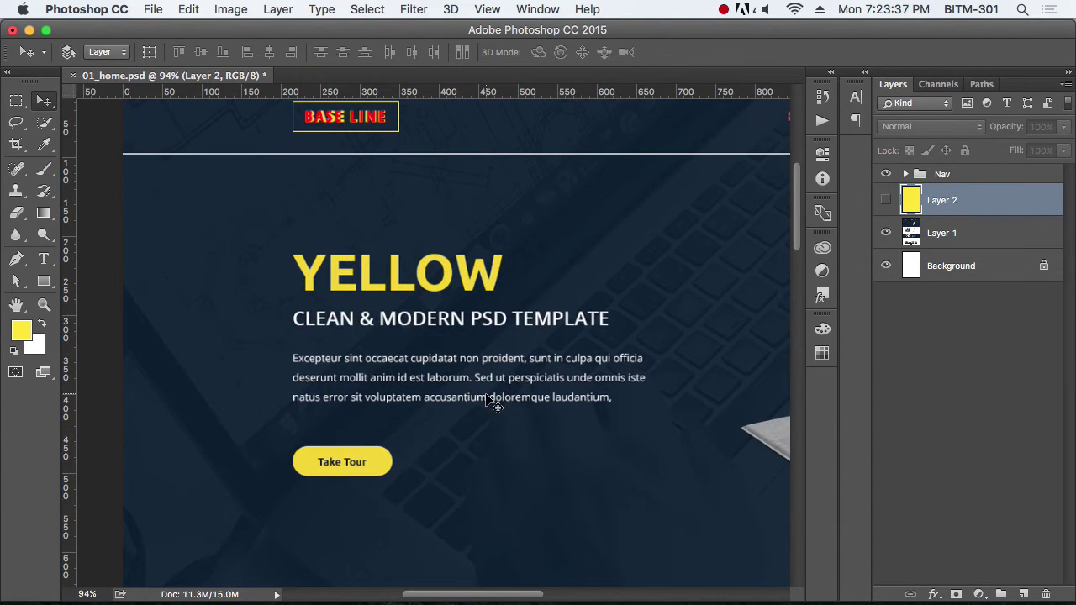
key("t")
left_click(568, 274)
type("YELLOW")
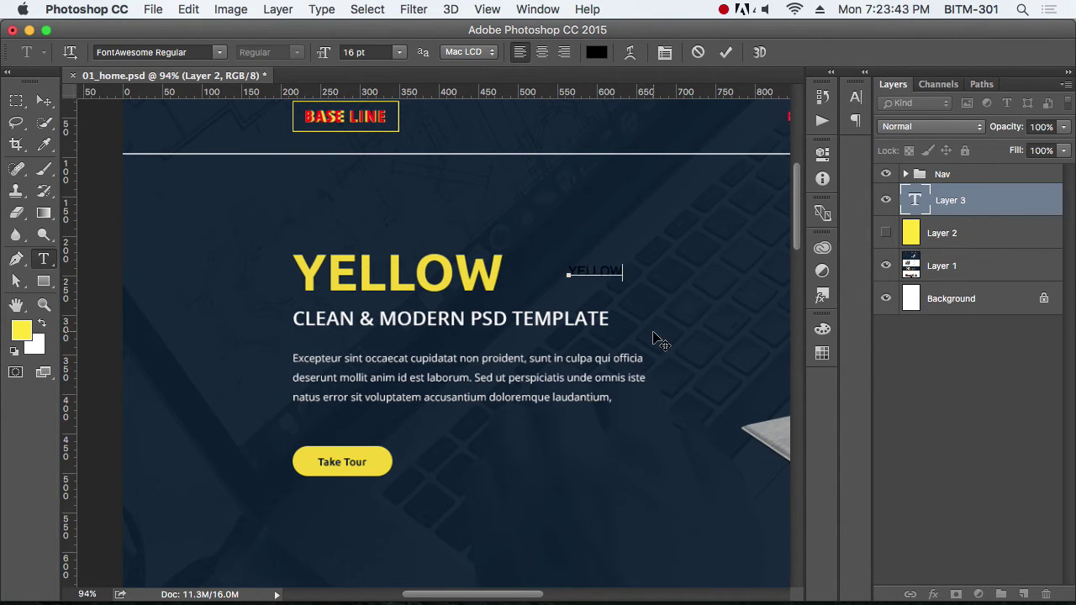
key("super+a")
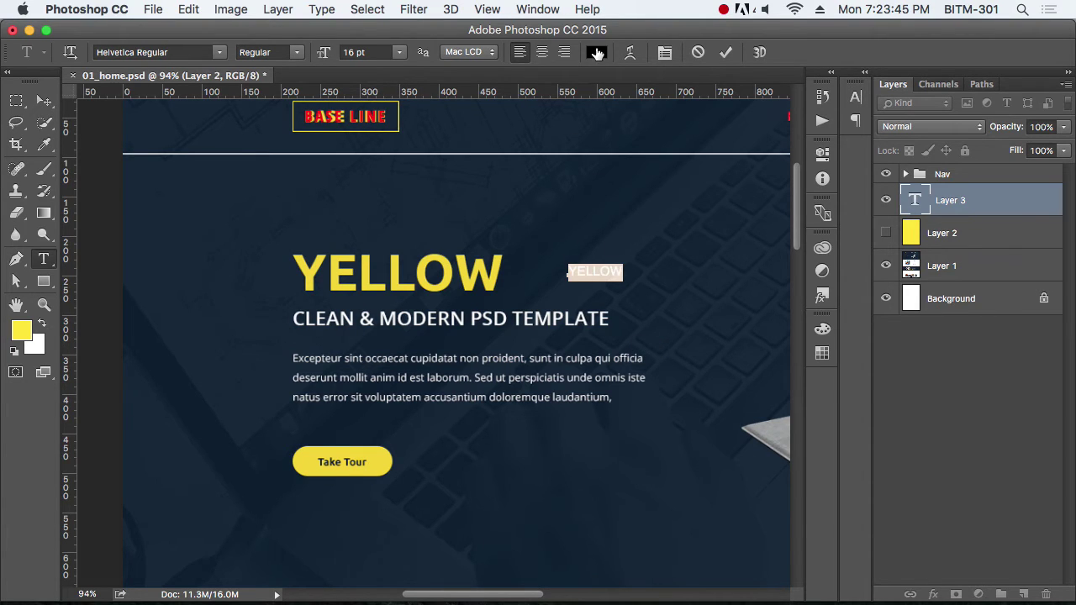
left_click(597, 53)
left_click_drag(801, 272, 813, 243)
left_click(982, 242)
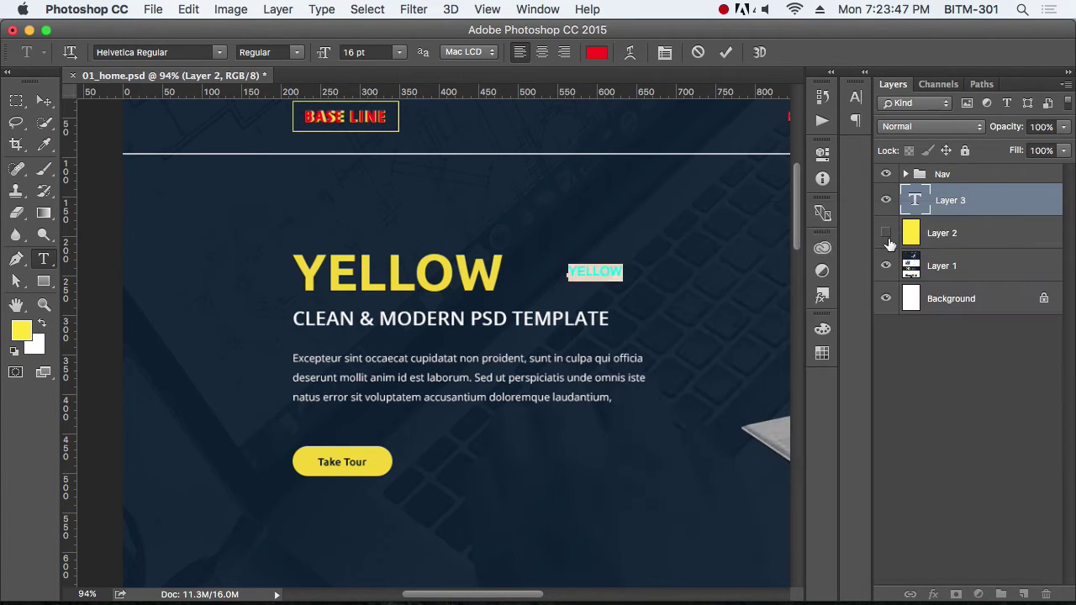
Step: Set YELLOW to 45 pt Ubuntu Medium and move it onto the yellow hero title
left_click(361, 52)
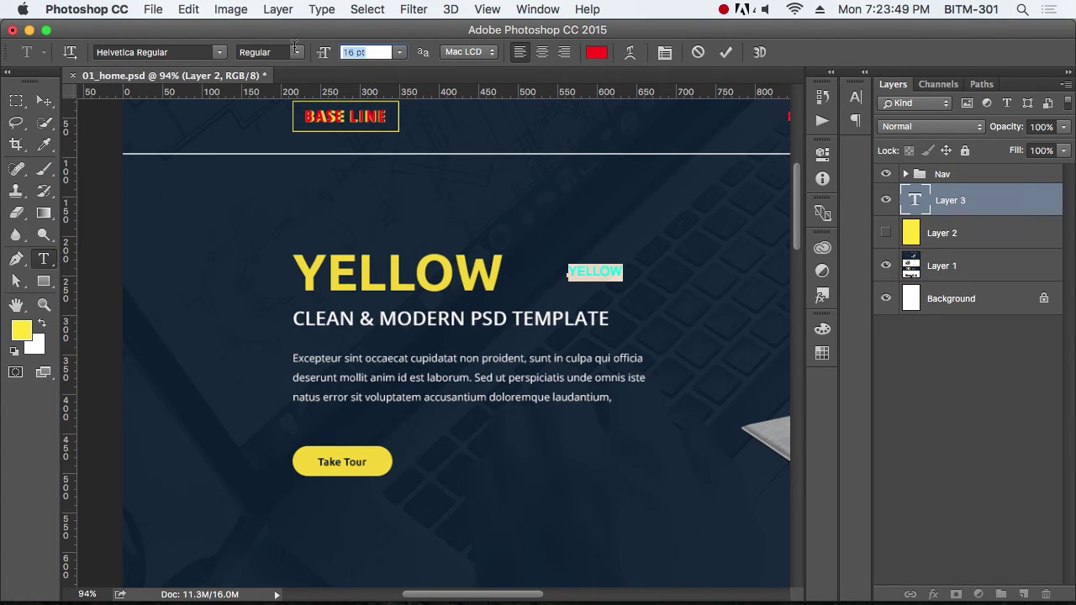
type("45")
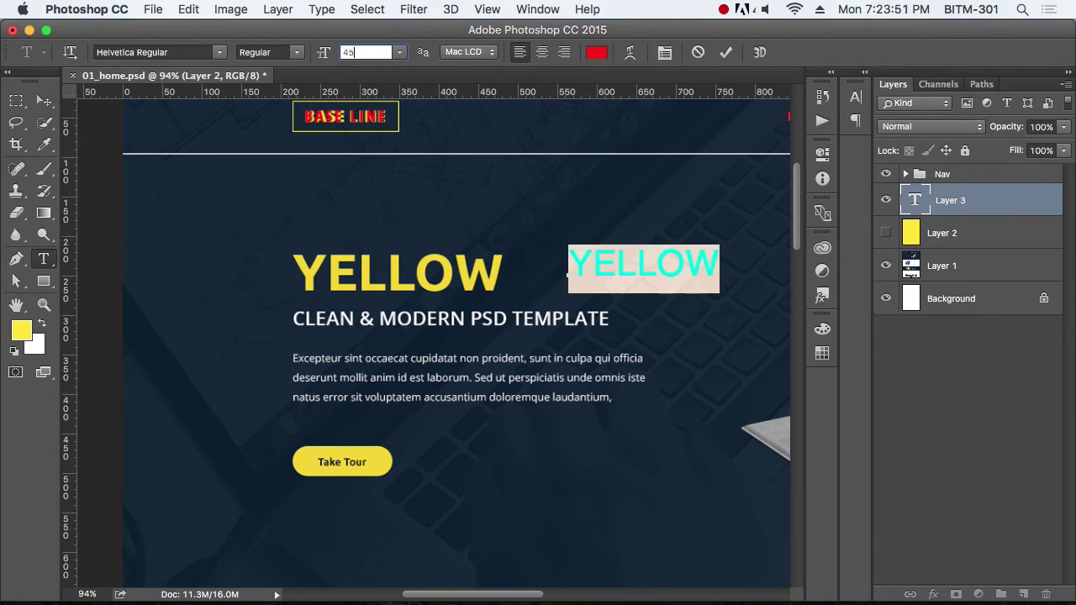
key("Return")
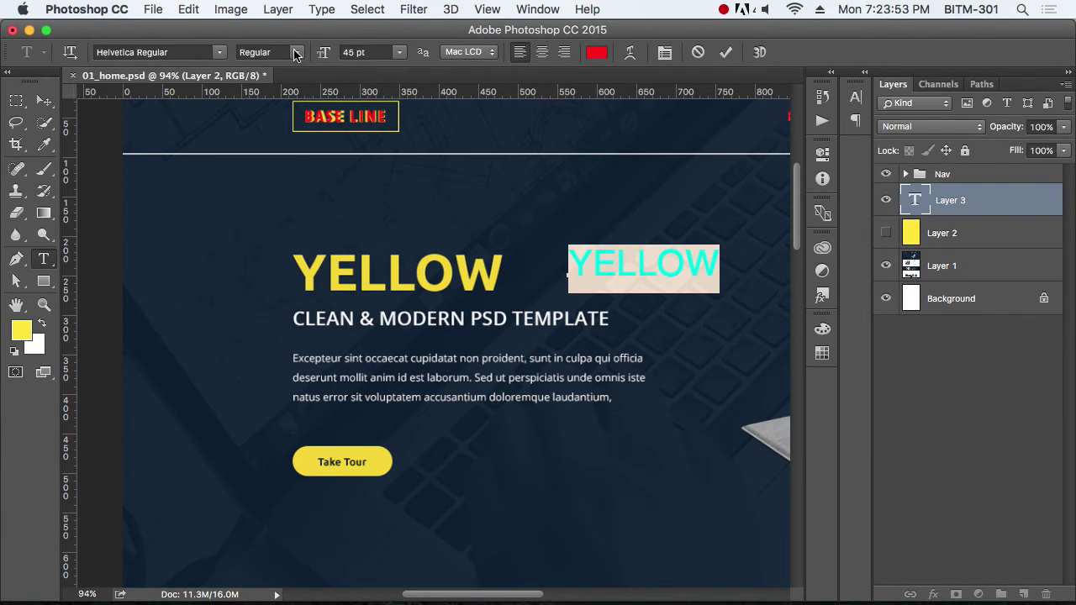
left_click(296, 52)
left_click(191, 50)
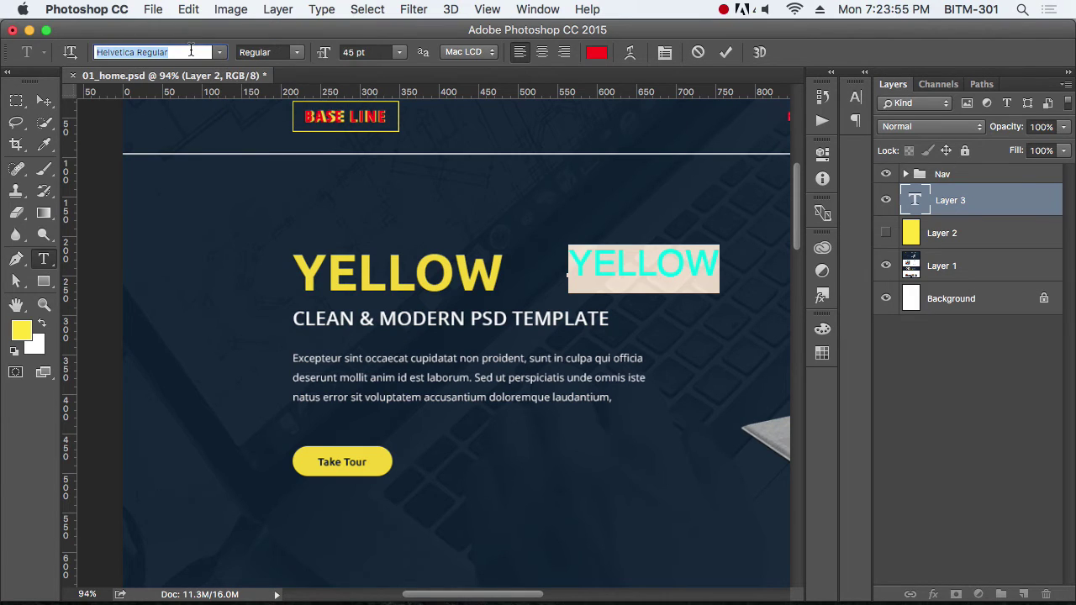
type("ub")
key("Down")
key("Down")
key("Down")
key("Down")
key("Down")
key("Down")
key("Return")
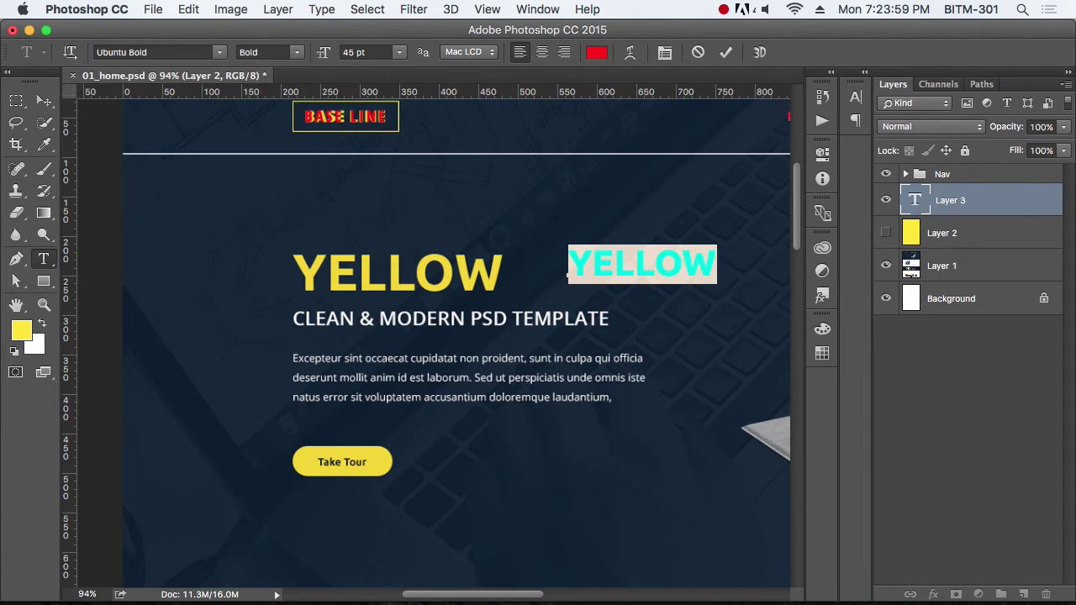
left_click(298, 53)
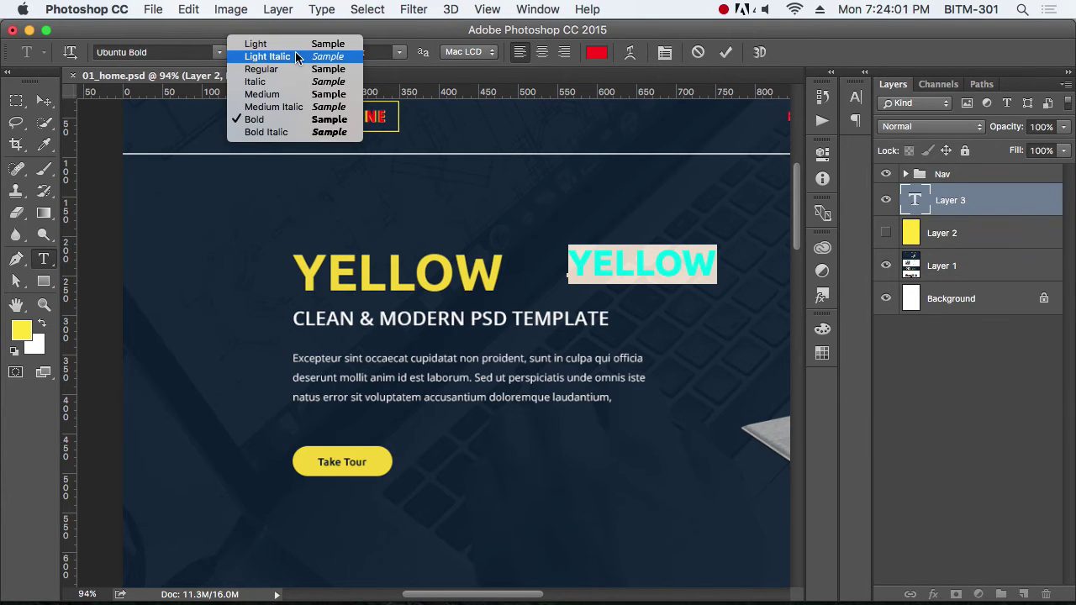
left_click(291, 93)
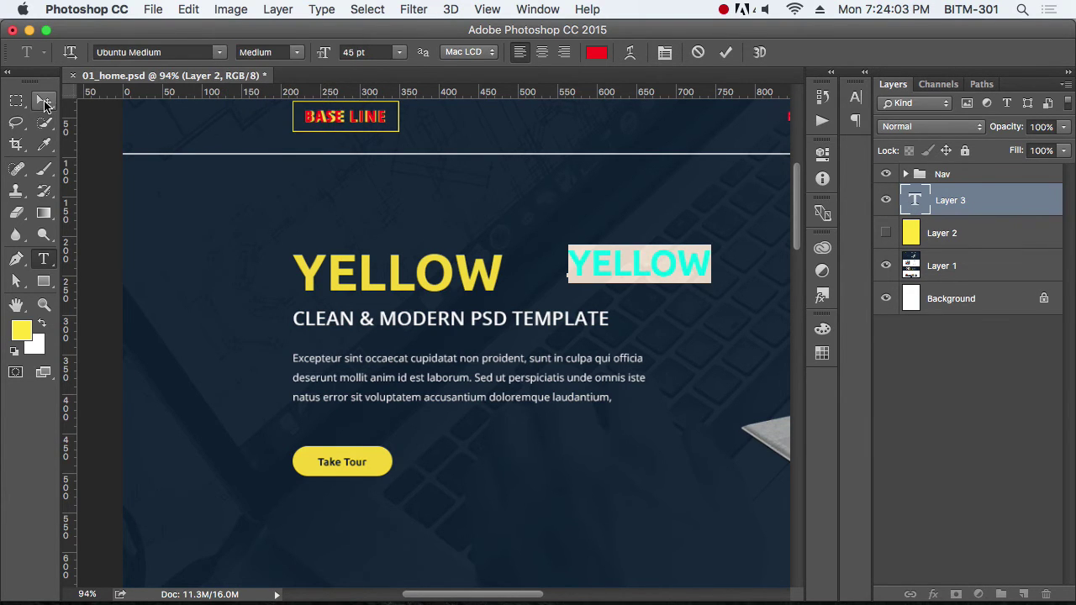
left_click(43, 100)
mouse_move(671, 281)
left_mouse_down()
mouse_move(401, 298)
mouse_move(348, 289)
left_mouse_up()
Step: Enlarge the red YELLOW heading to 65 pt and nudge it slightly left
scroll(402, 298, "up", 5)
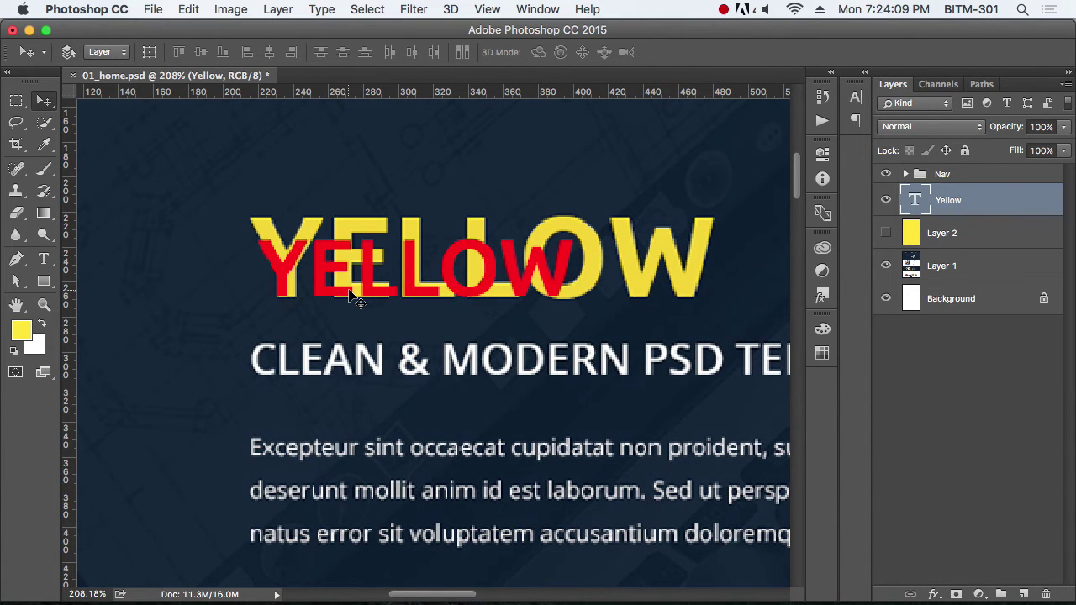
key("t")
double_click(465, 307)
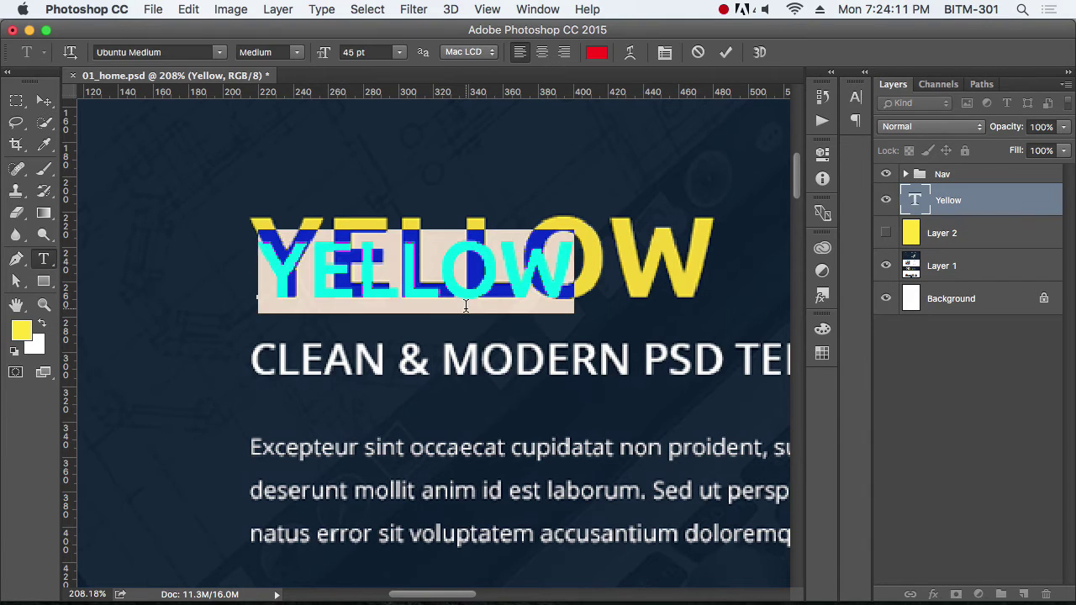
key("super+shift+period")
key("super+shift+period")
key("super+shift+period")
key("super+shift+period")
key("super+shift+period")
key("super+shift+period")
key("super+shift+period")
key("super+shift+period")
key("super+shift+period")
key("super+shift+period")
key("super+shift+period")
key("super+shift+period")
key("super+shift+period")
key("super+shift+period")
key("super+shift+period")
key("super+shift+period")
key("super+shift+period")
key("super+shift+period")
key("super+shift+period")
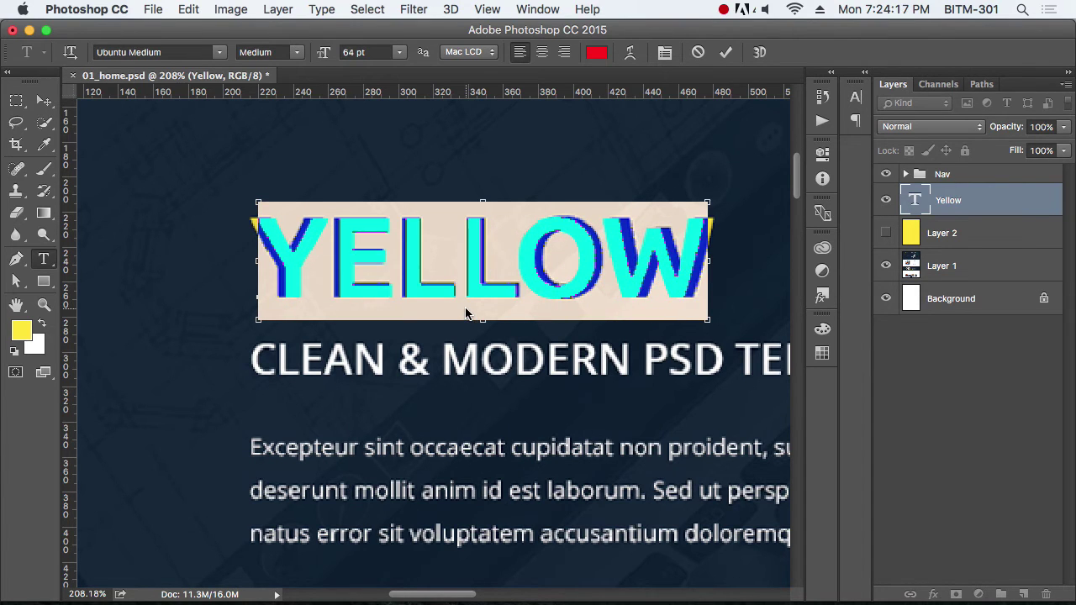
key("super+shift+period")
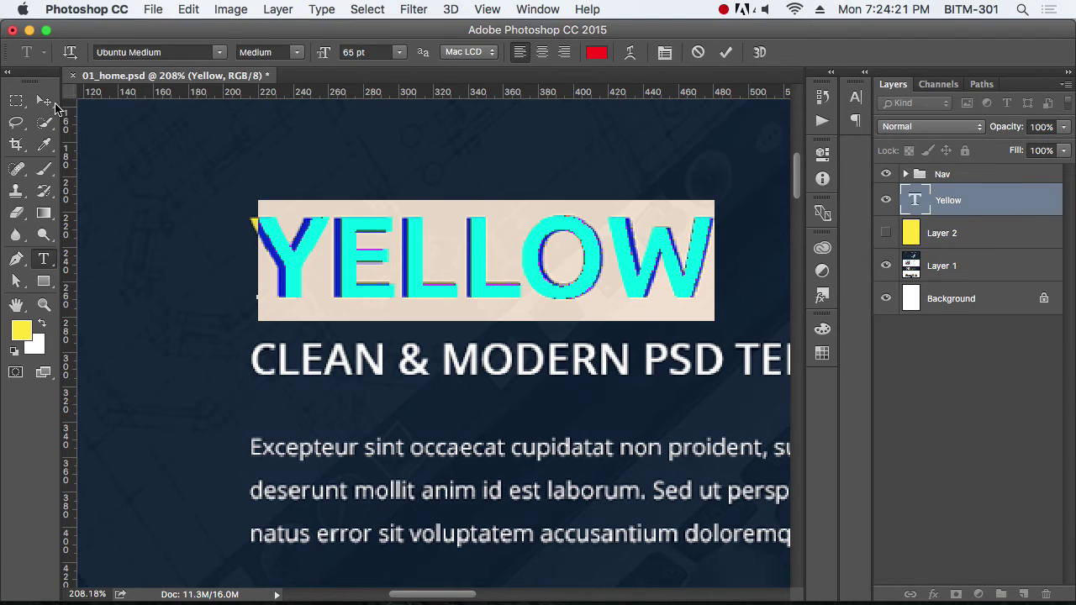
left_click(44, 100)
key("Left")
key("Left")
key("Left")
key("Left")
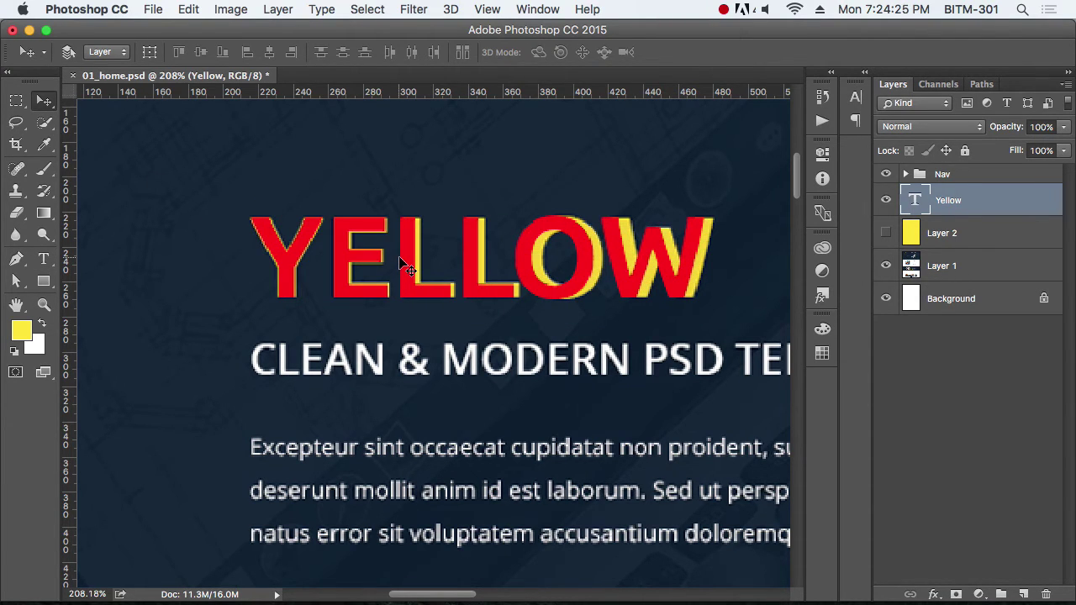
Step: Change the YELLOW heading's font style to Bold
key("t")
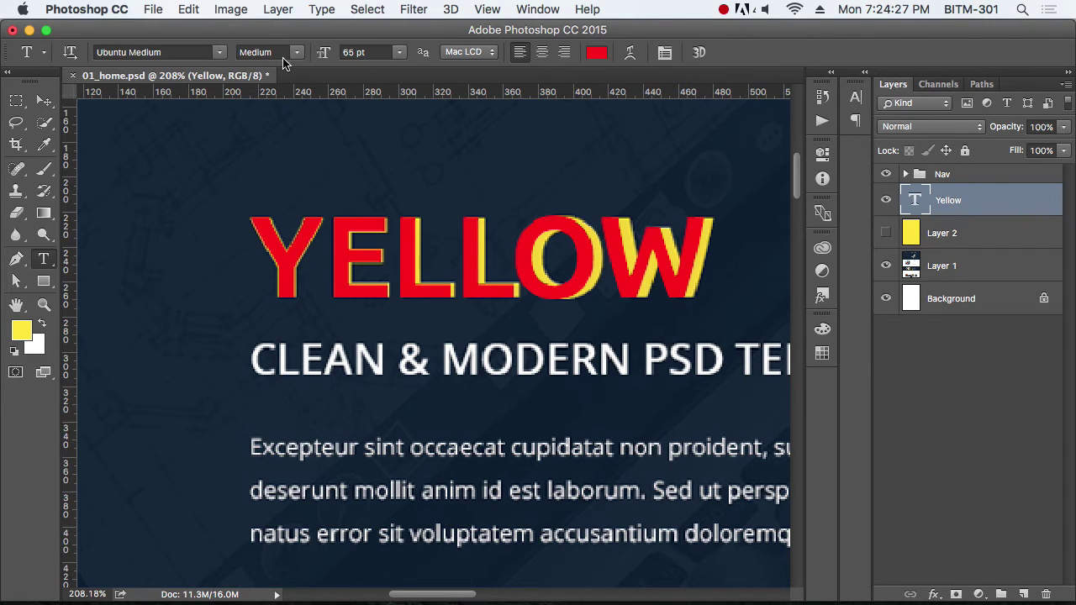
left_click(296, 52)
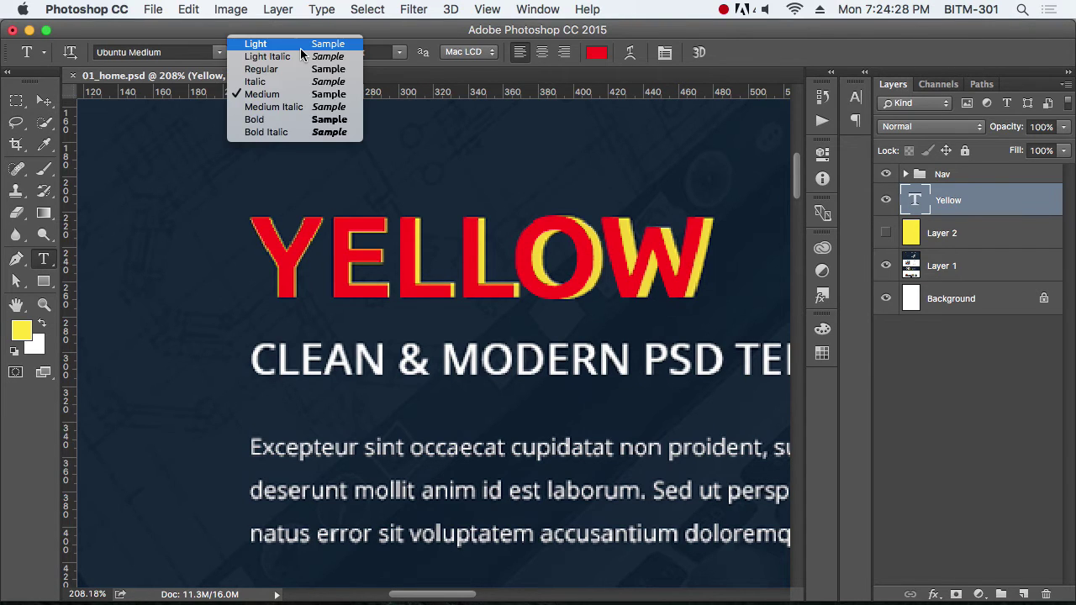
left_click(288, 118)
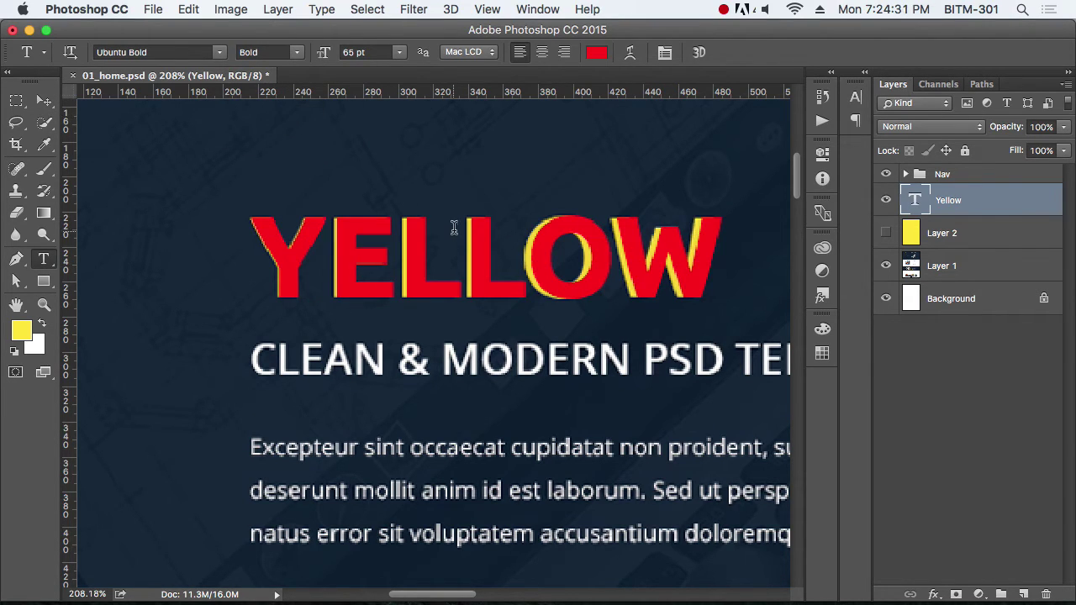
Step: Set the YELLOW heading's tracking to 0 and commit the edit
left_click(447, 240)
double_click(450, 248)
key("ctrl+t")
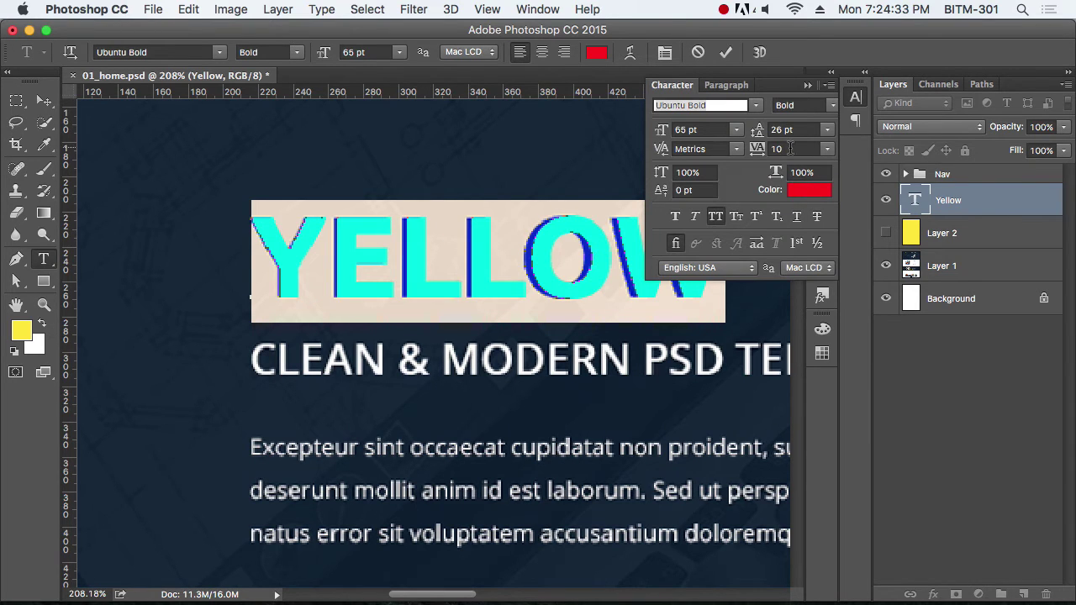
double_click(790, 148)
type("0")
key("Return")
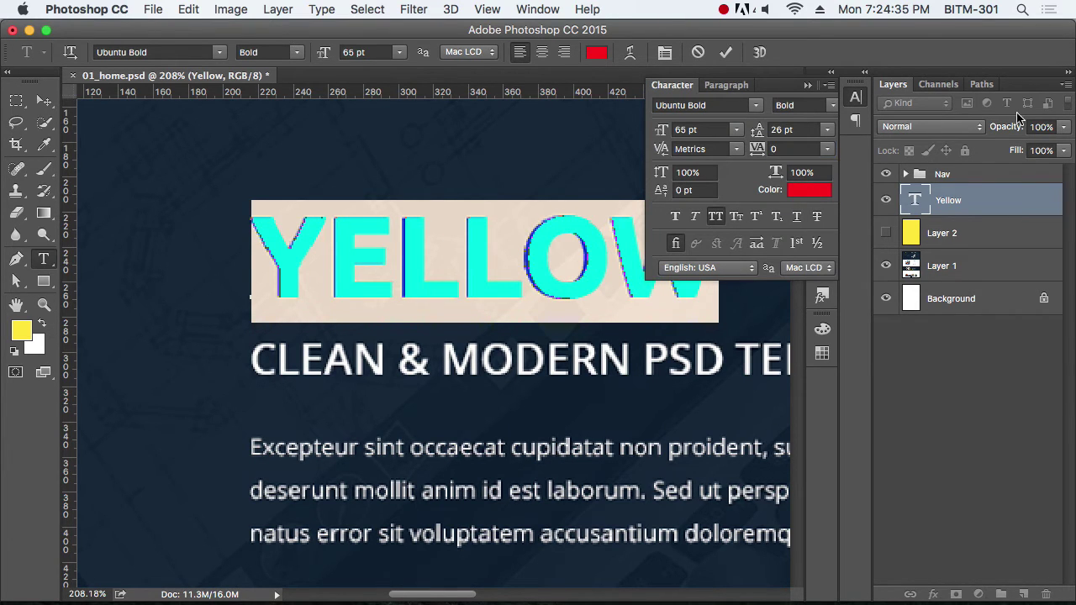
left_click(857, 99)
left_click(44, 100)
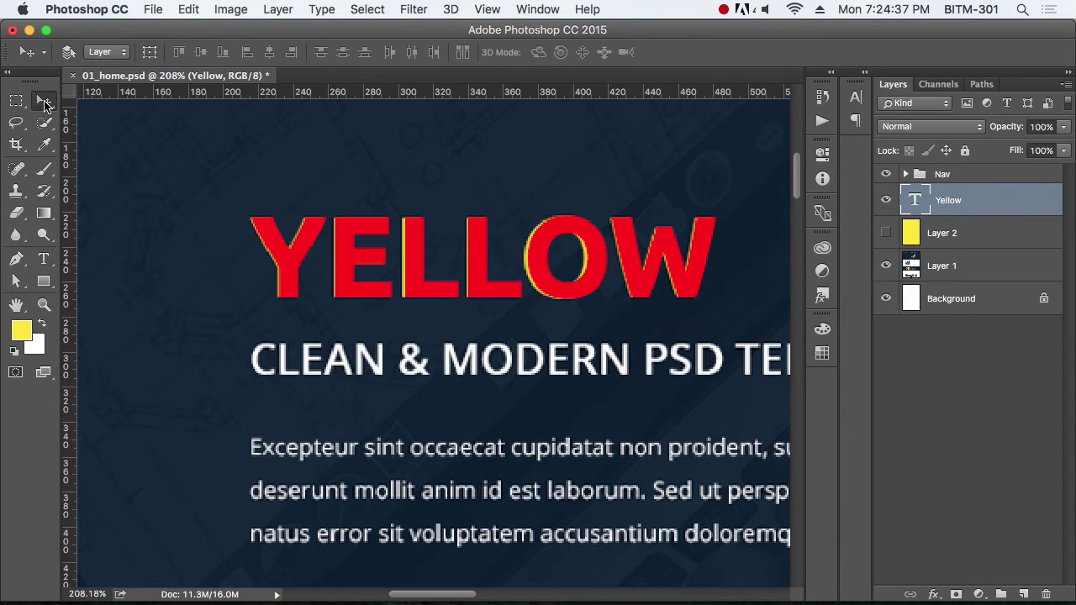
key("t")
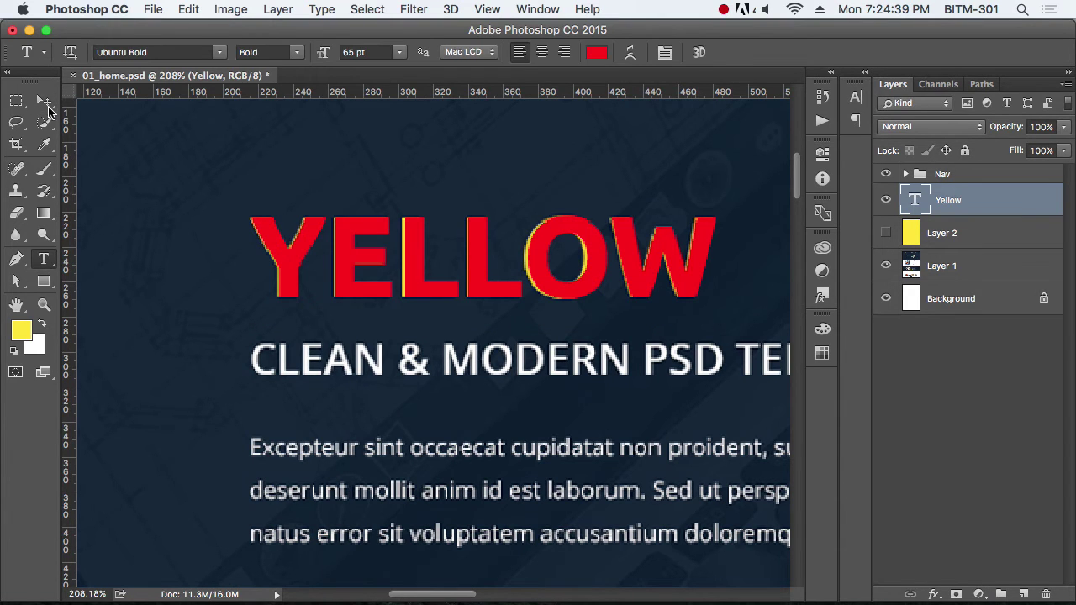
left_click(45, 103)
Step: Alt-drag a duplicate of the YELLOW heading down below the subtitle
scroll(551, 368, "down", 2)
scroll(551, 368, "down", 1)
left_click_drag(581, 365, 451, 355)
scroll(451, 356, "up", 2)
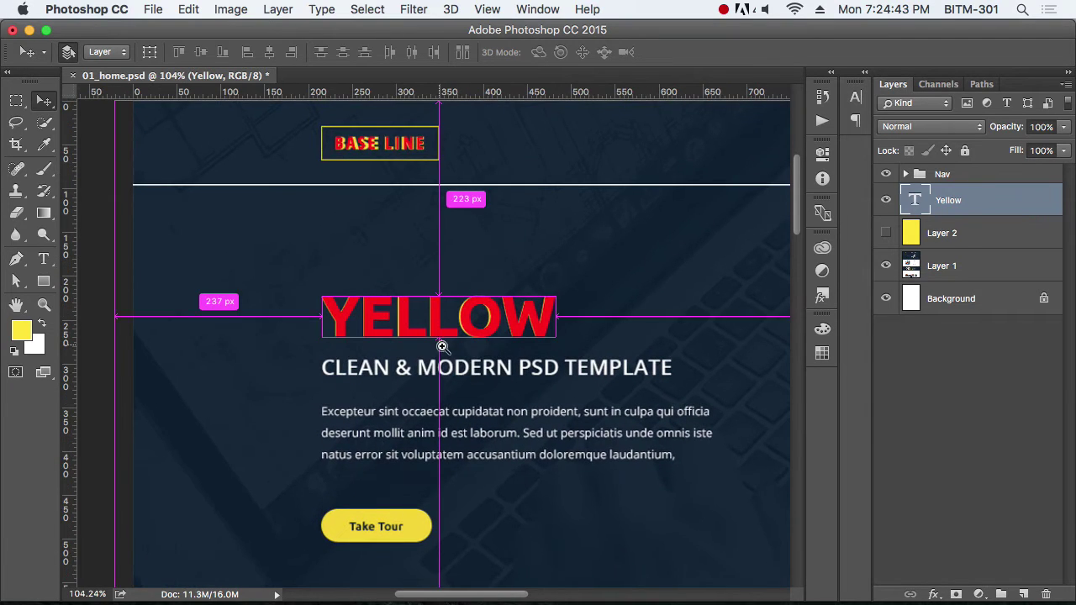
scroll(440, 345, "up", 1)
left_click_drag(438, 326, 443, 402)
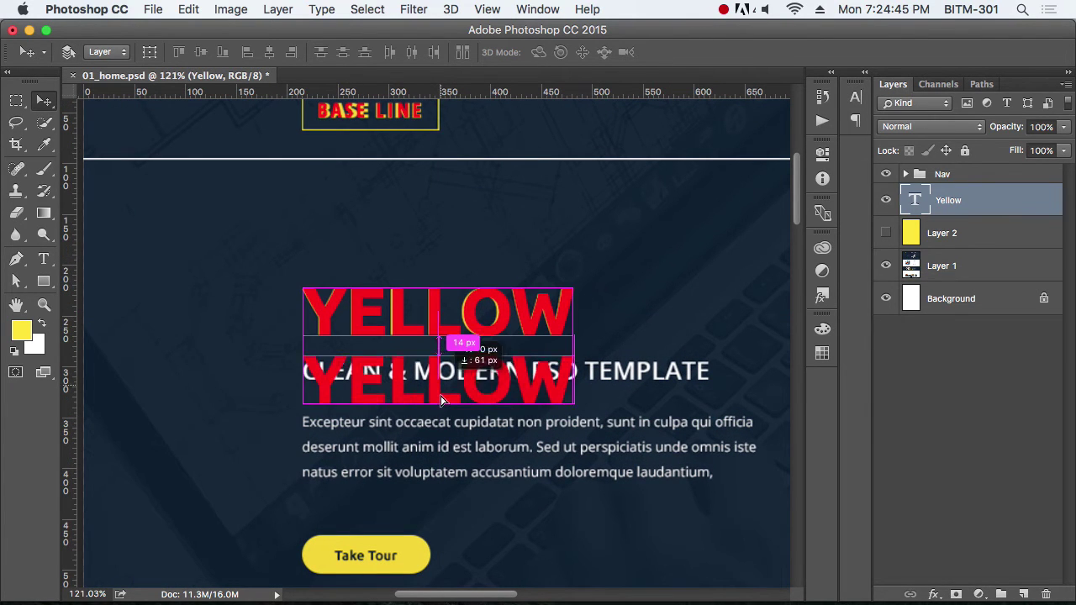
Step: Resize the lower YELLOW copy to 30 pt
key("t")
double_click(427, 393)
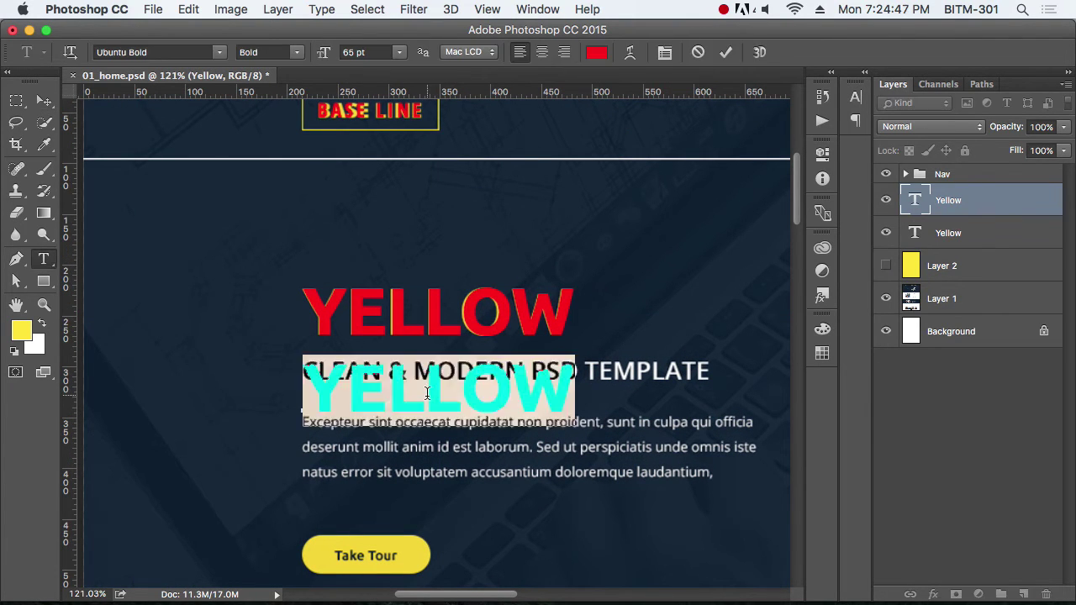
double_click(377, 52)
type("30")
key("Return")
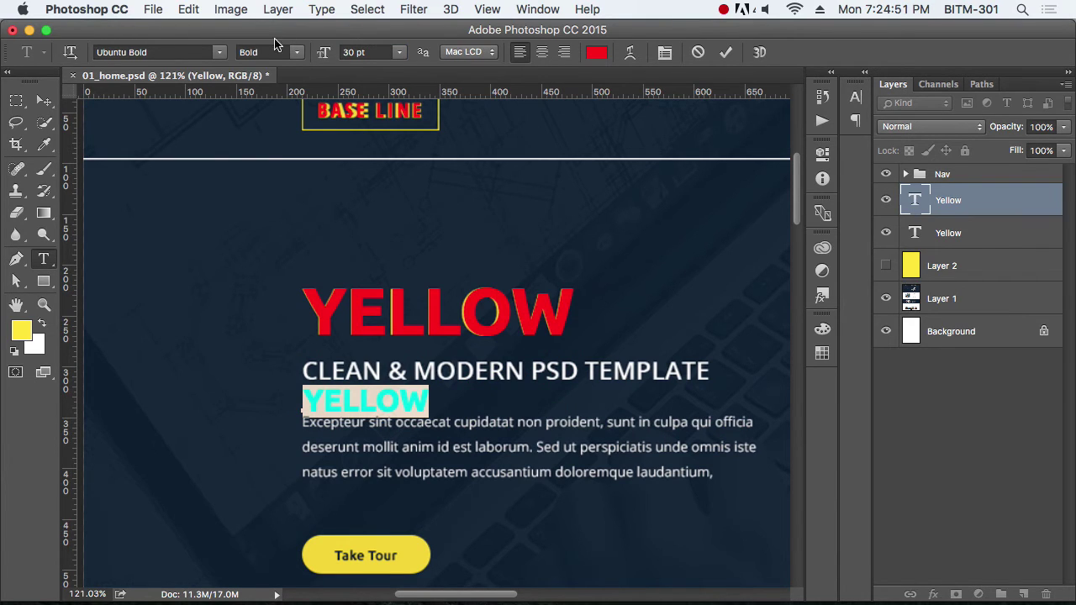
left_click(269, 52)
key("Escape")
Step: Retype the copy as CLEAN AND MODERN PSD TEMPLATE in 24 pt Ubuntu Regular
type("CLEAN")
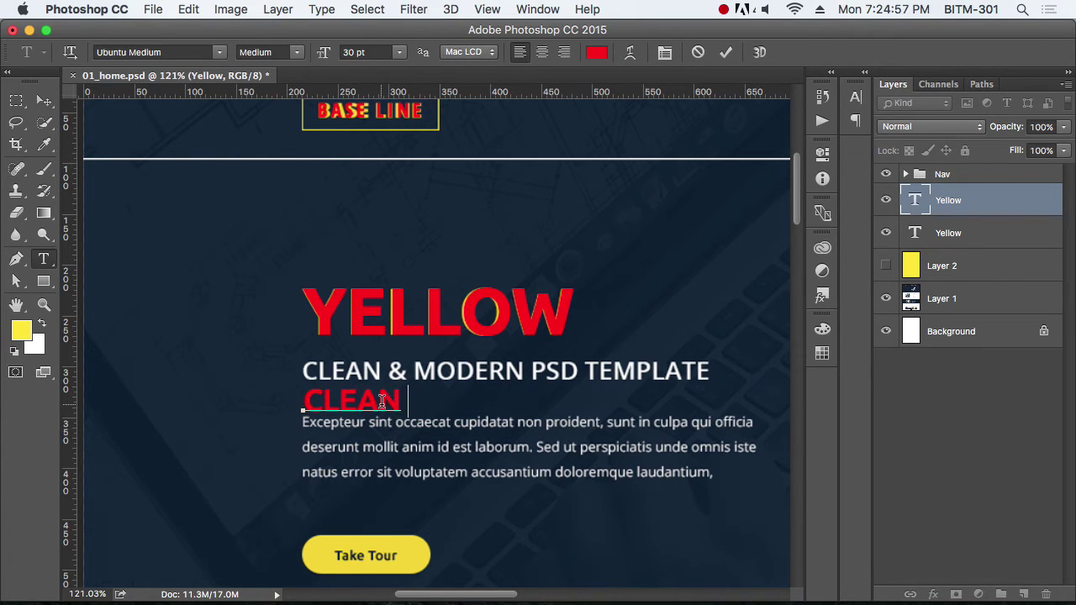
type(" AND MODERN")
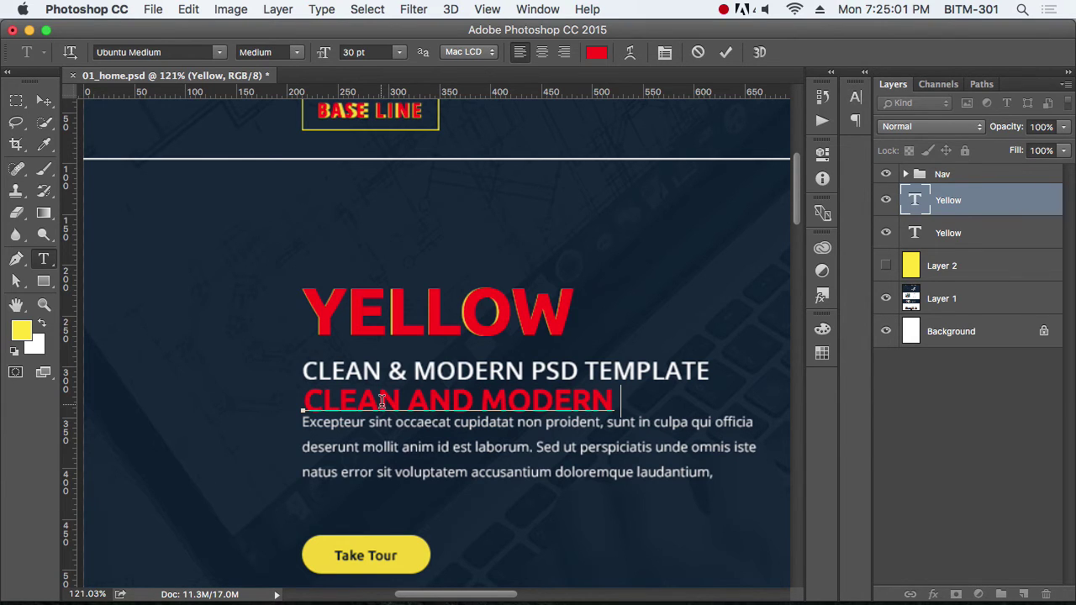
type(" PSD TE")
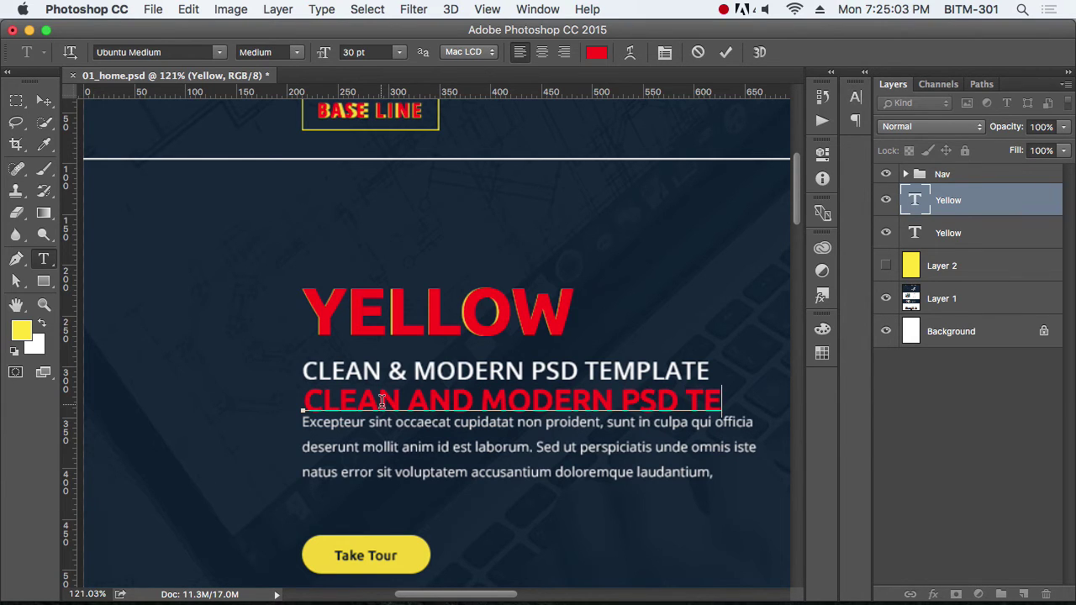
type("MPLA")
key("super+a")
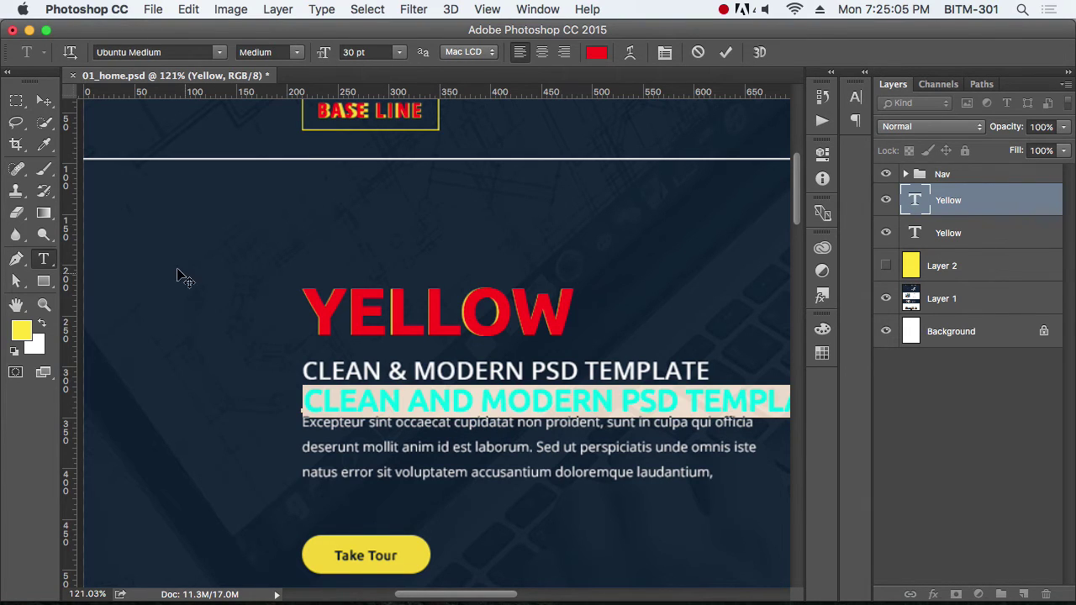
left_click(380, 52)
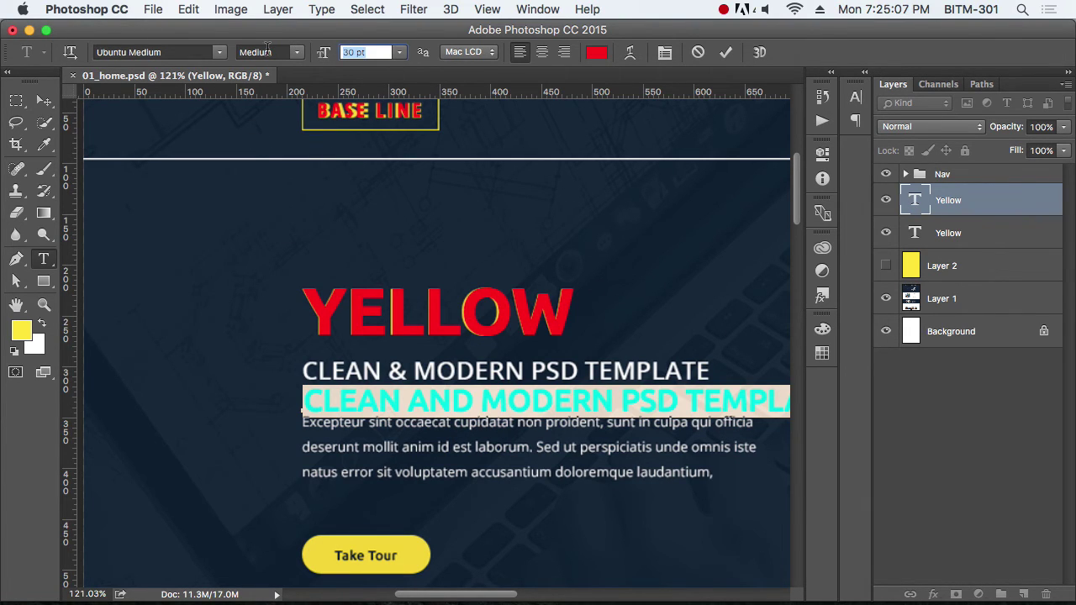
type("24")
key("Return")
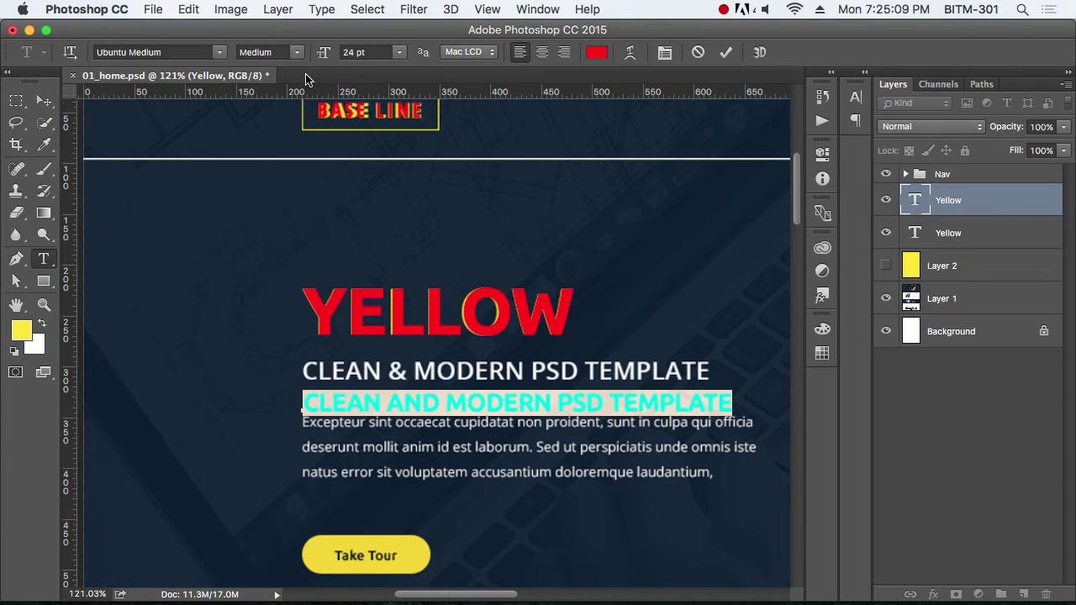
left_click(295, 52)
left_click(252, 68)
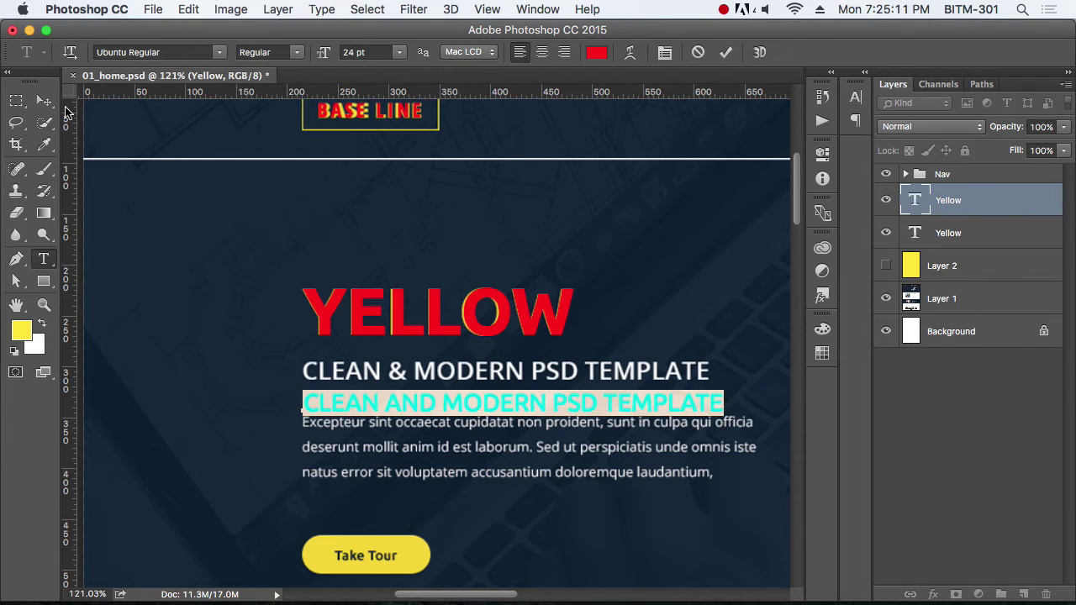
left_click(44, 101)
Step: Delete the word AND from the red tagline and place it over the white subtitle
left_click_drag(370, 409, 370, 379)
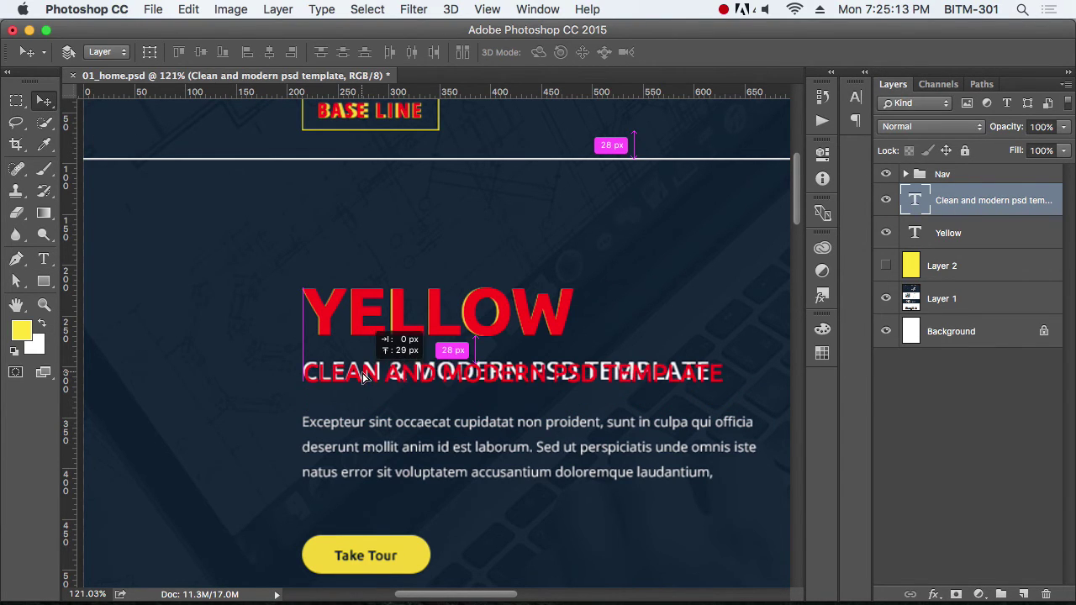
key("Up")
key("Up")
key("Up")
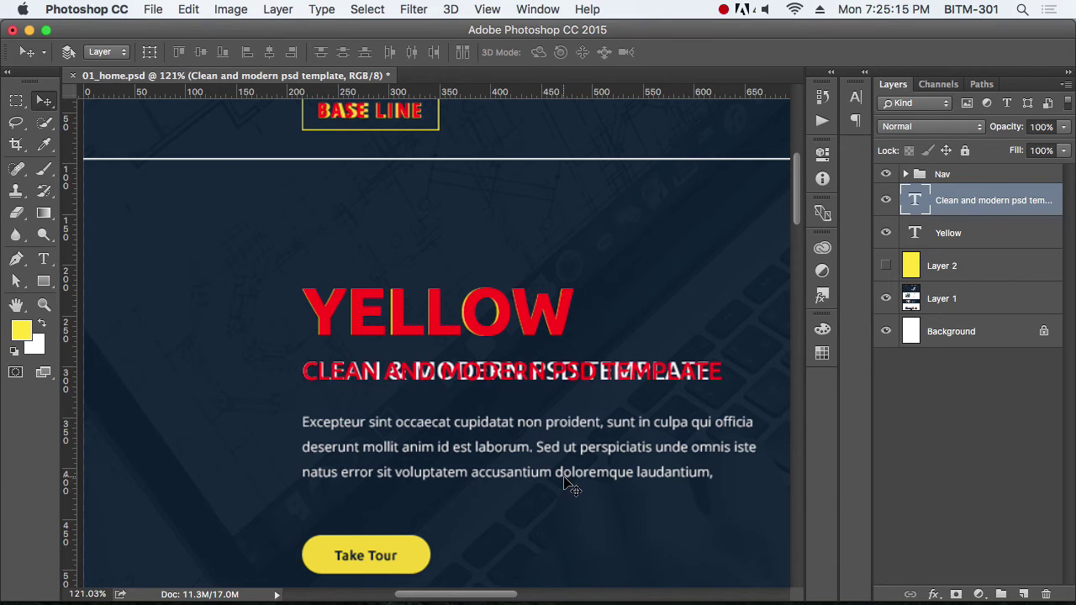
left_click_drag(504, 382, 503, 423)
key("t")
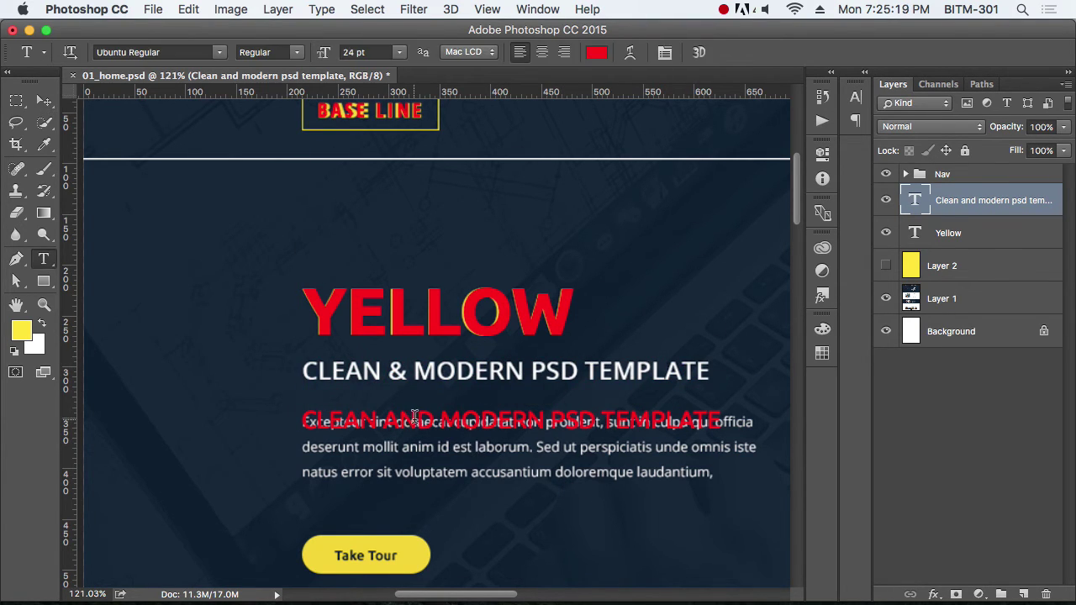
left_click_drag(434, 420, 389, 417)
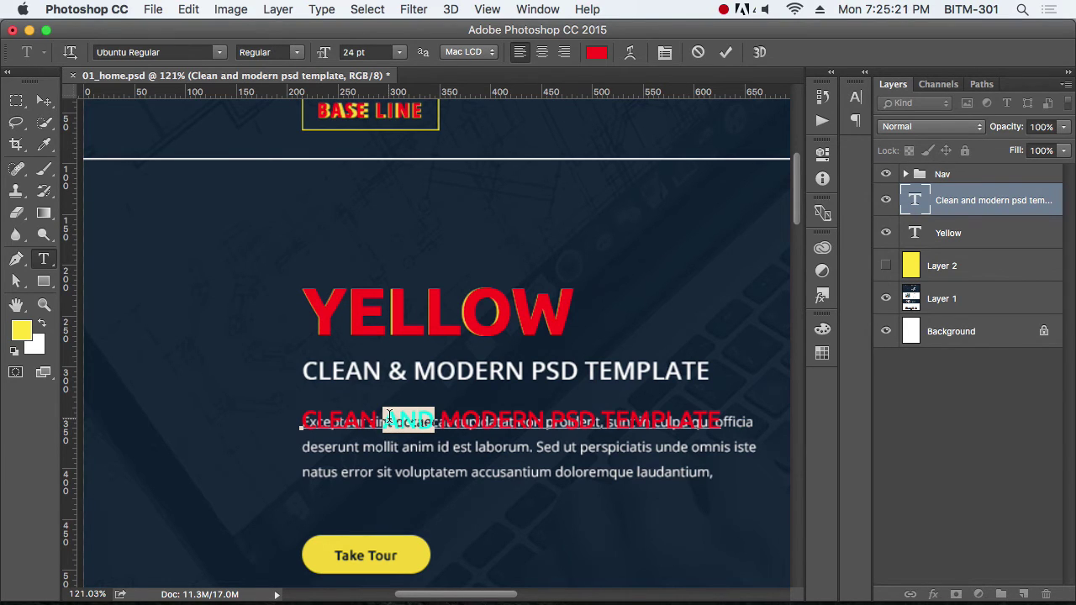
key("BackSpace")
type("&")
left_click(43, 100)
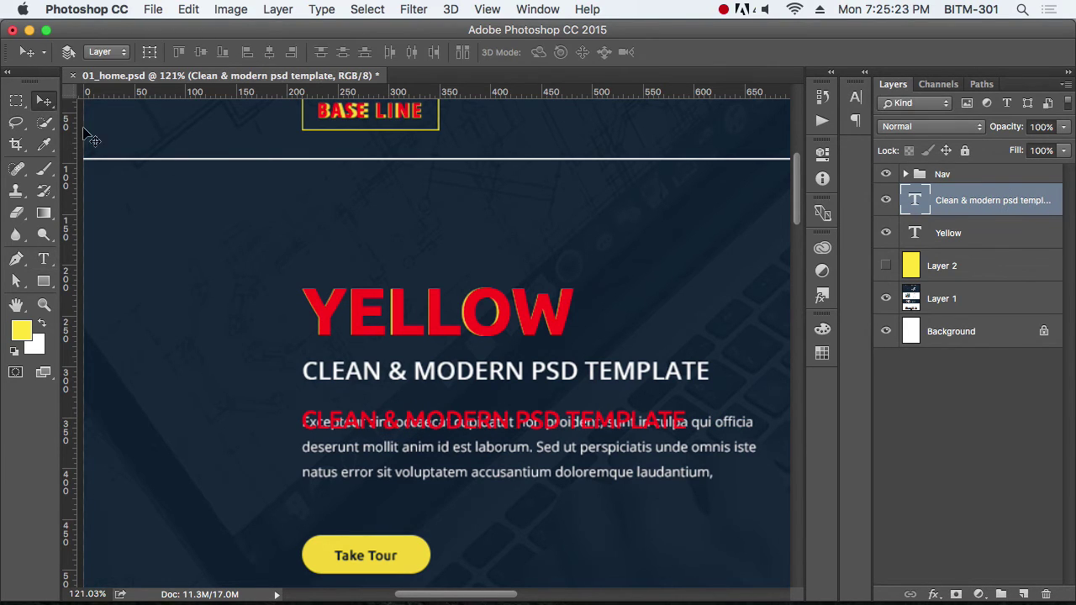
left_click_drag(465, 422, 462, 376)
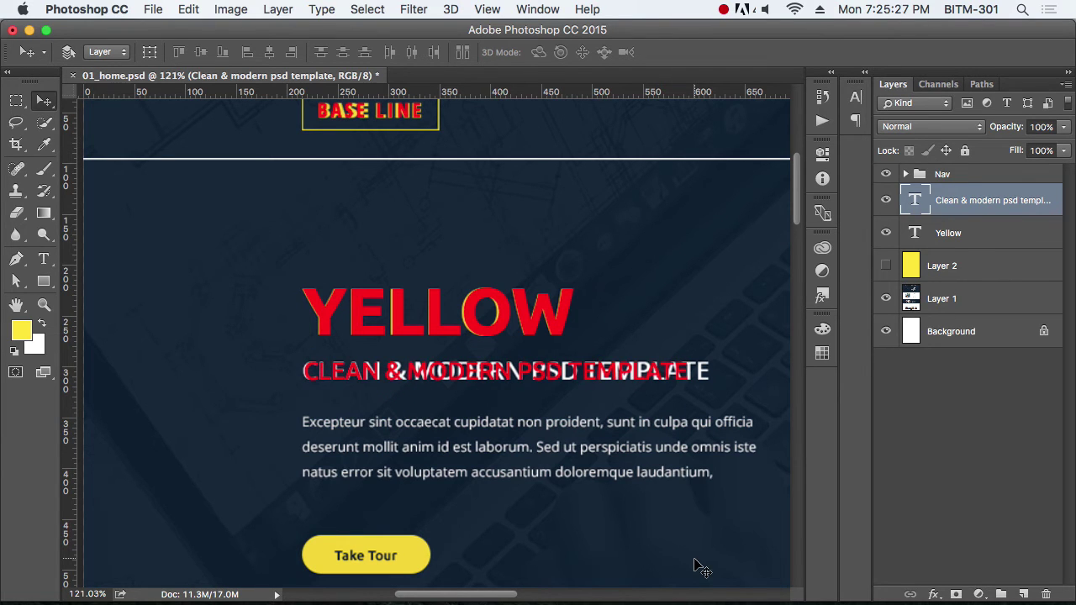
Step: Change the red tagline's font to Open Sans Semibold
scroll(392, 432, "up", 3)
scroll(421, 449, "up", 3)
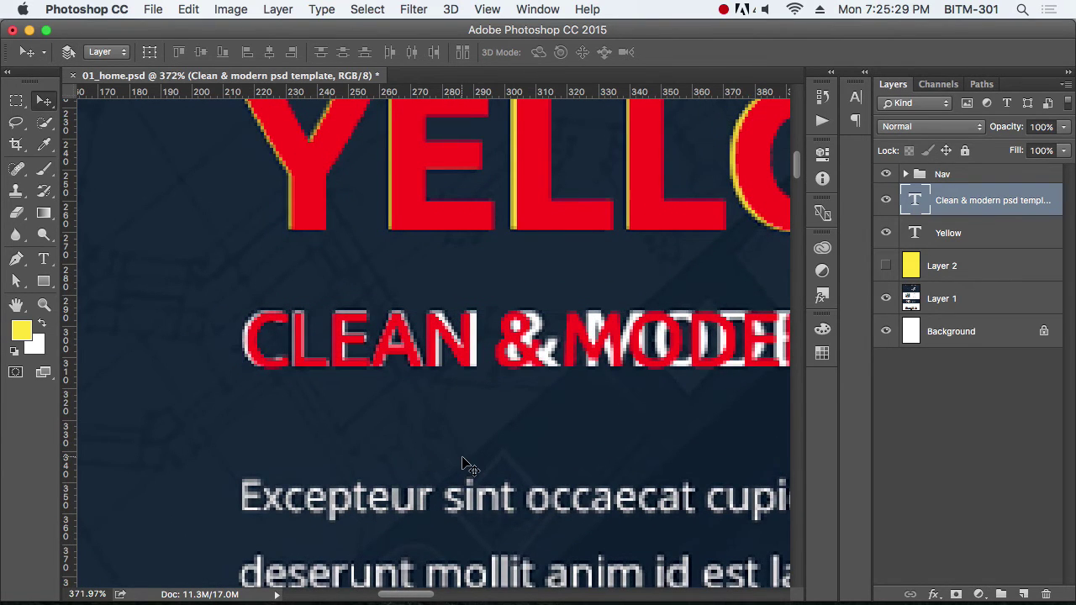
key("t")
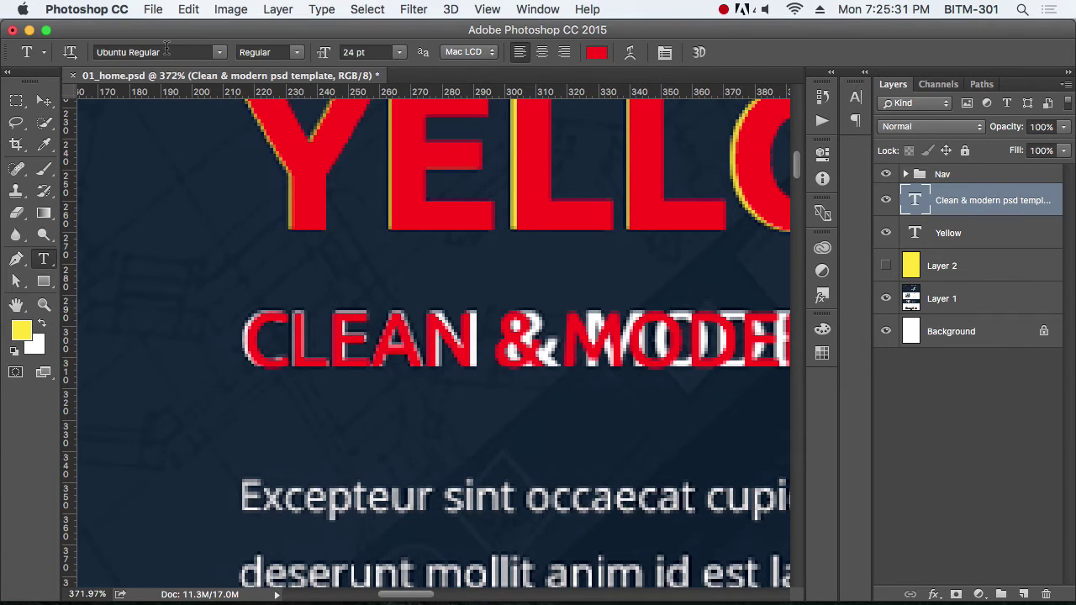
left_click(182, 51)
type("op")
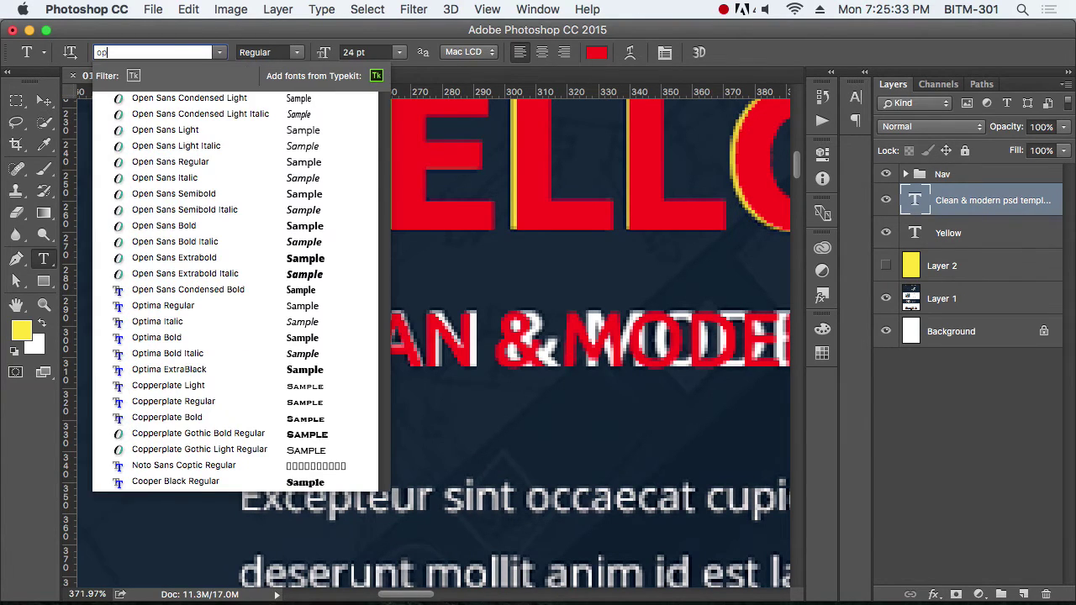
key("Down")
key("Down")
key("Down")
key("Down")
key("Down")
key("Down")
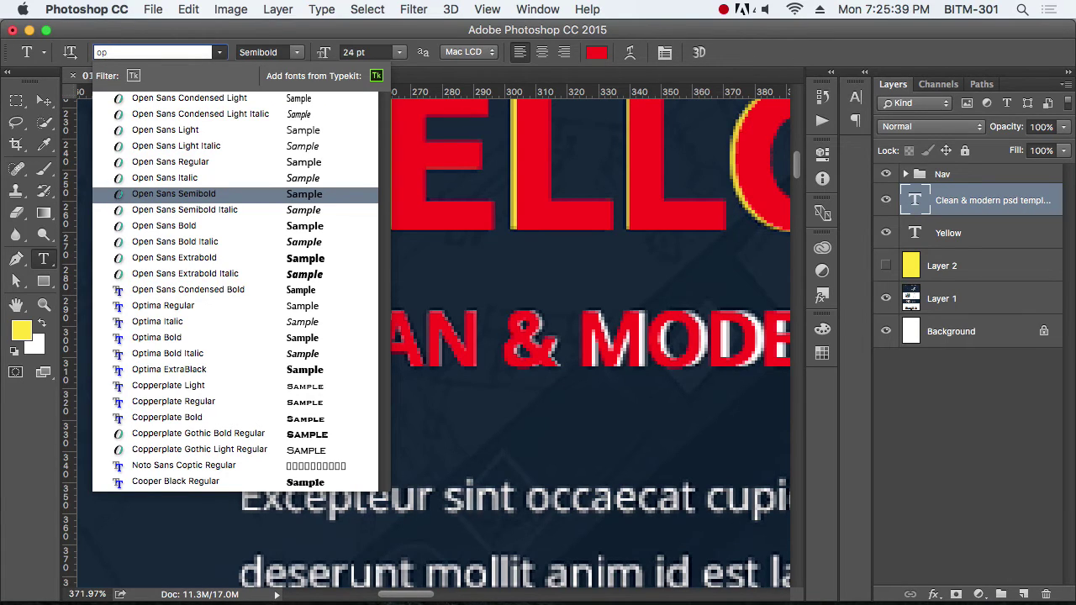
key("Up")
key("Up")
key("Return")
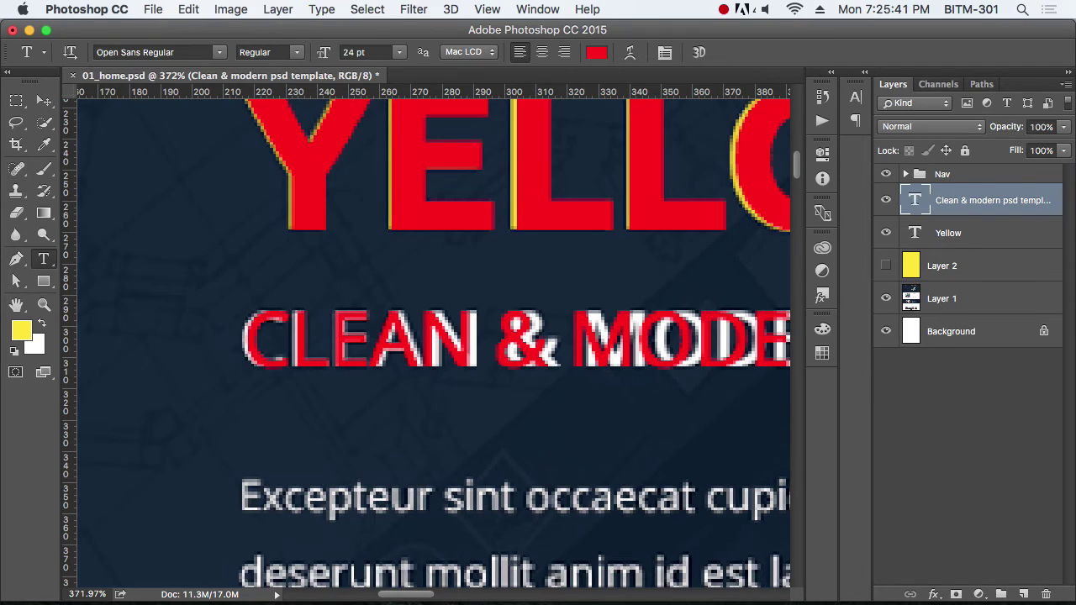
left_click(294, 52)
left_click(248, 127)
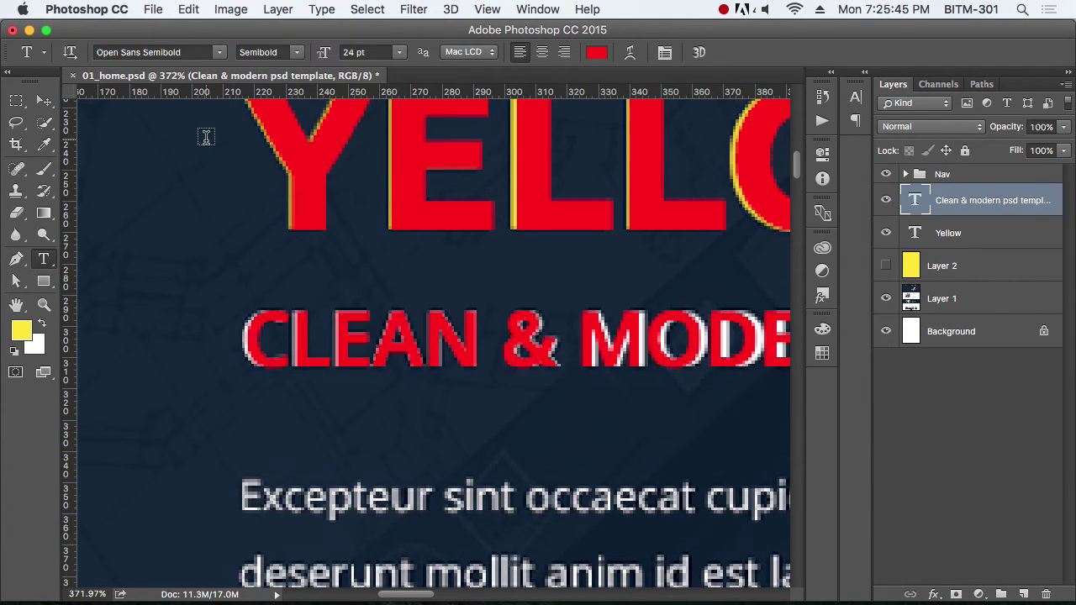
left_click(47, 102)
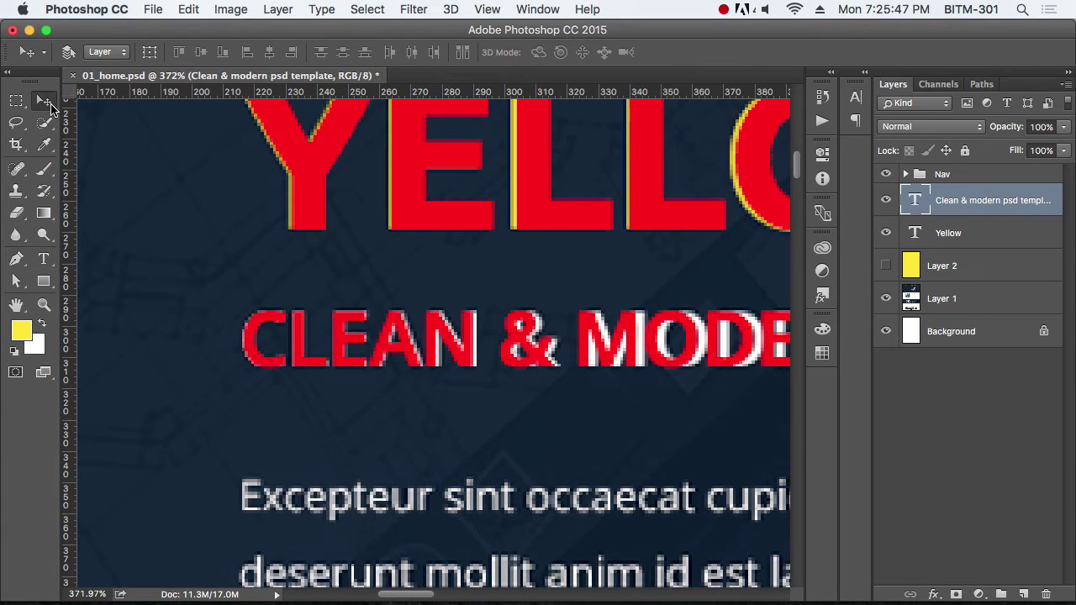
scroll(373, 296, "down", 2)
Step: Alt-drag a copy of the red tagline 24 px lower and select that layer
left_click_drag(495, 304, 288, 304)
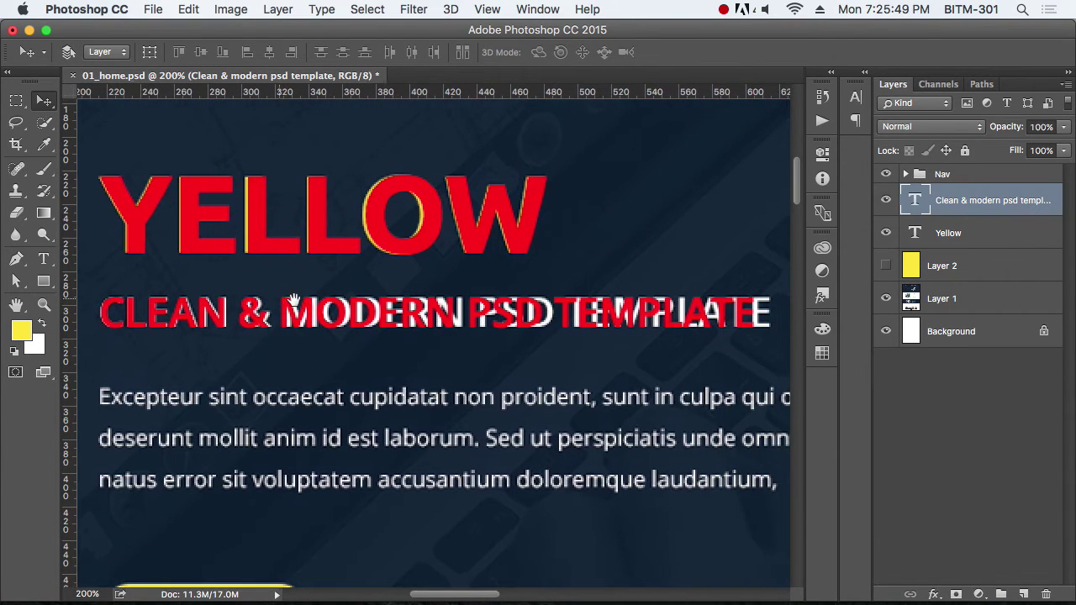
mouse_move(424, 313)
left_mouse_down()
mouse_move(438, 312)
mouse_move(403, 362)
left_mouse_up()
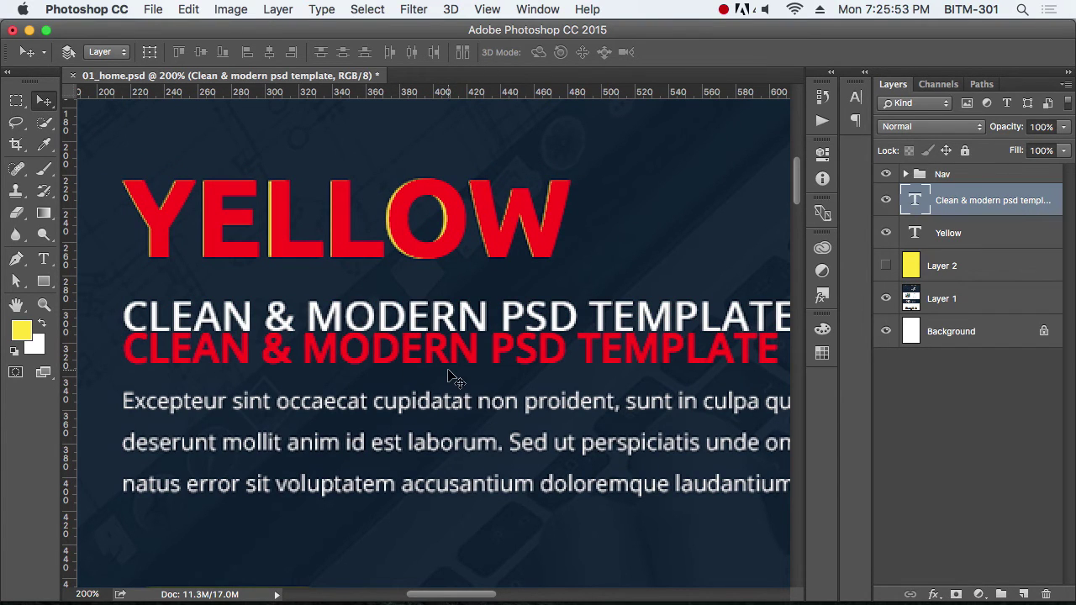
left_click_drag(408, 361, 403, 378)
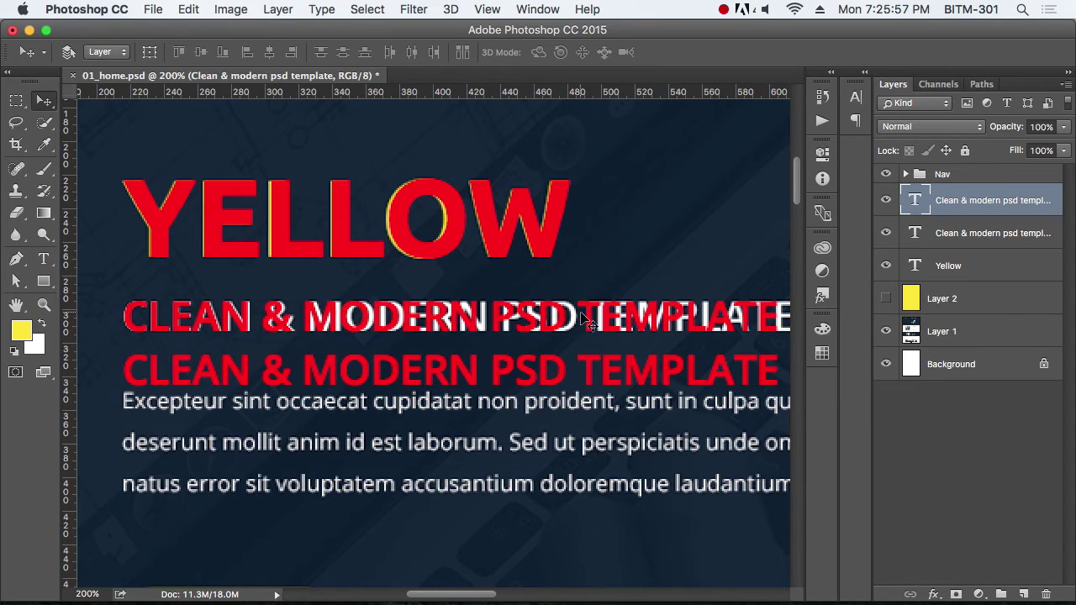
left_click(978, 234)
Step: Set the tagline copy's font to Ubuntu Medium
key("t")
left_click(183, 52)
type("ub")
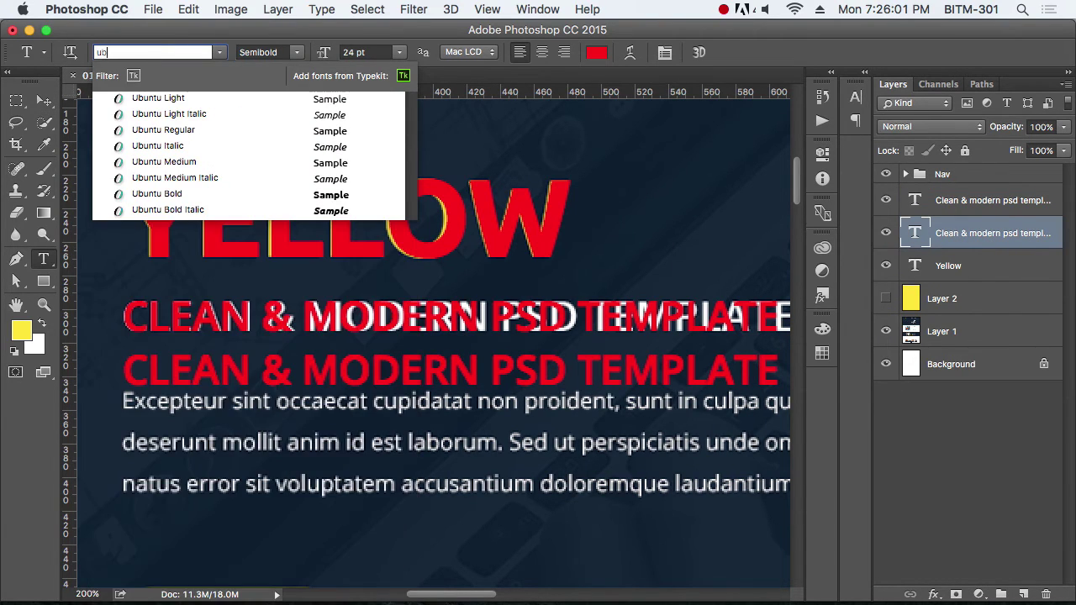
key("Down")
key("Down")
key("Down")
key("Down")
key("Down")
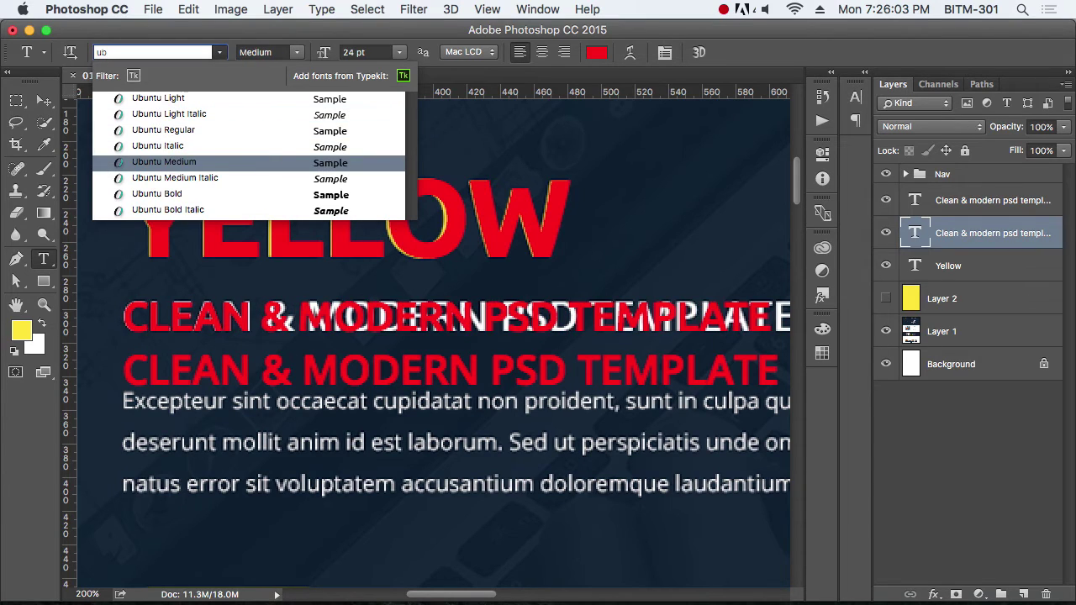
key("Up")
key("Up")
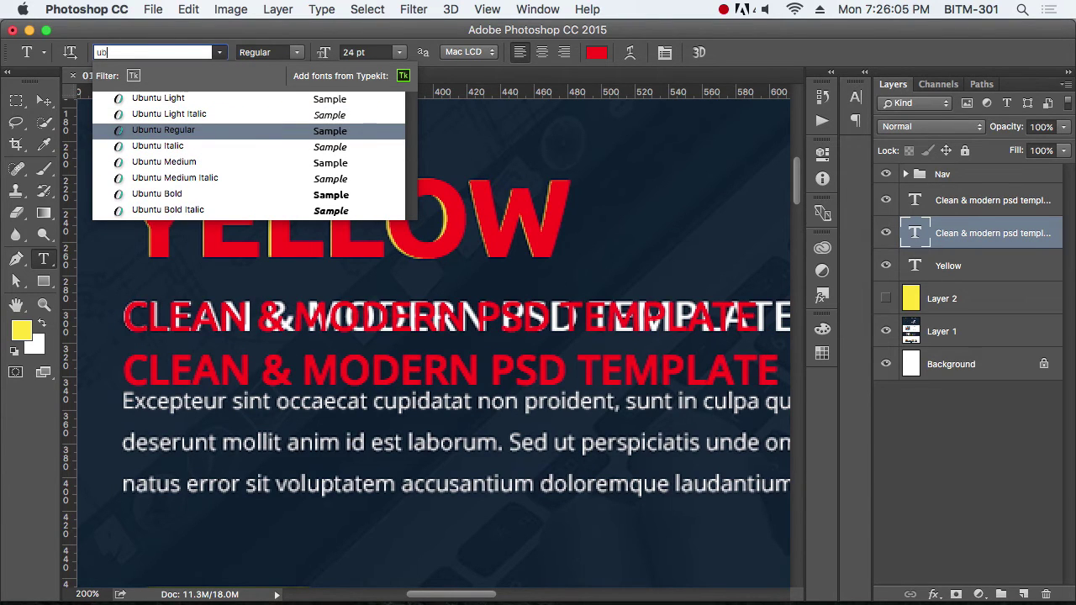
key("Down")
key("Down")
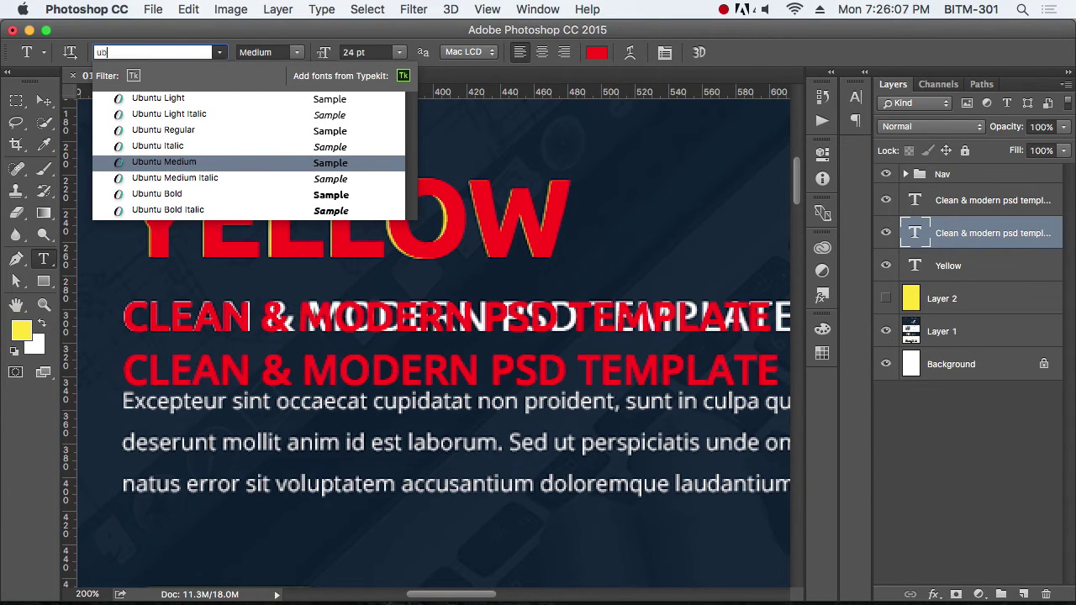
key("Down")
key("Down")
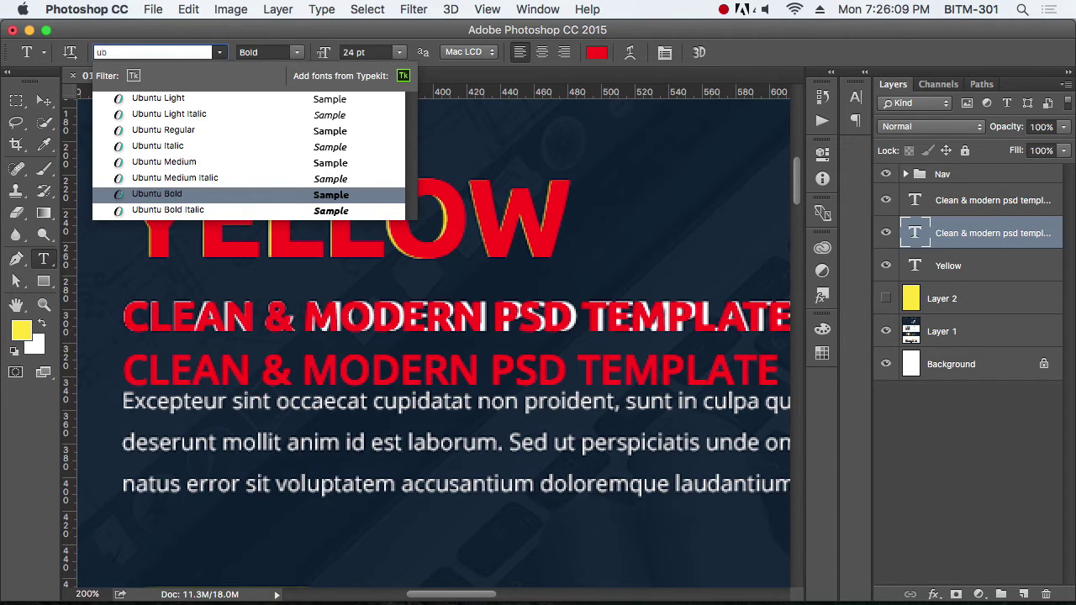
key("Up")
key("Up")
key("Return")
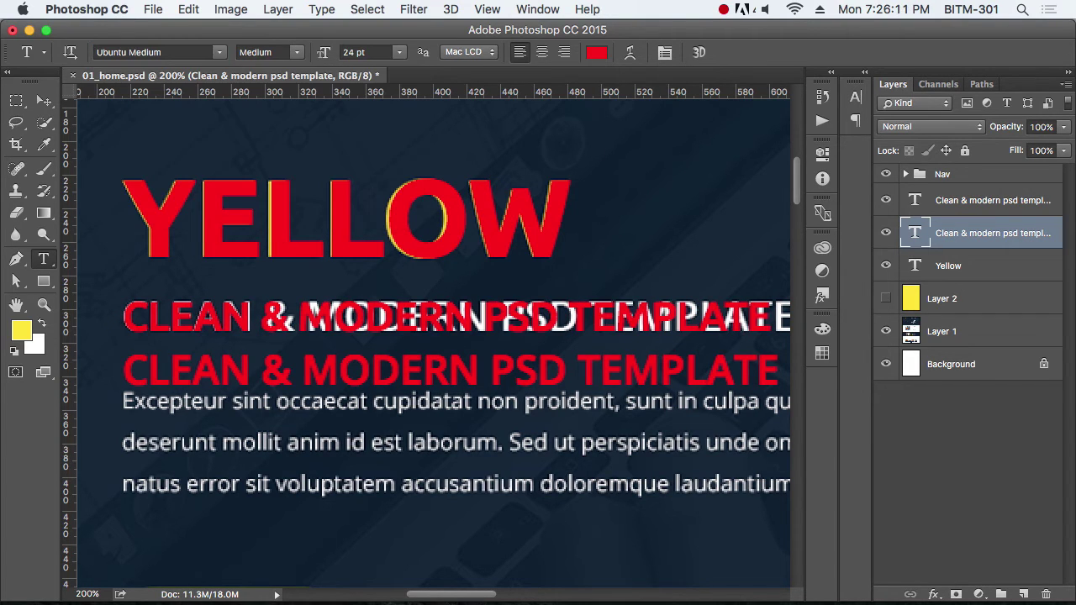
left_click(44, 100)
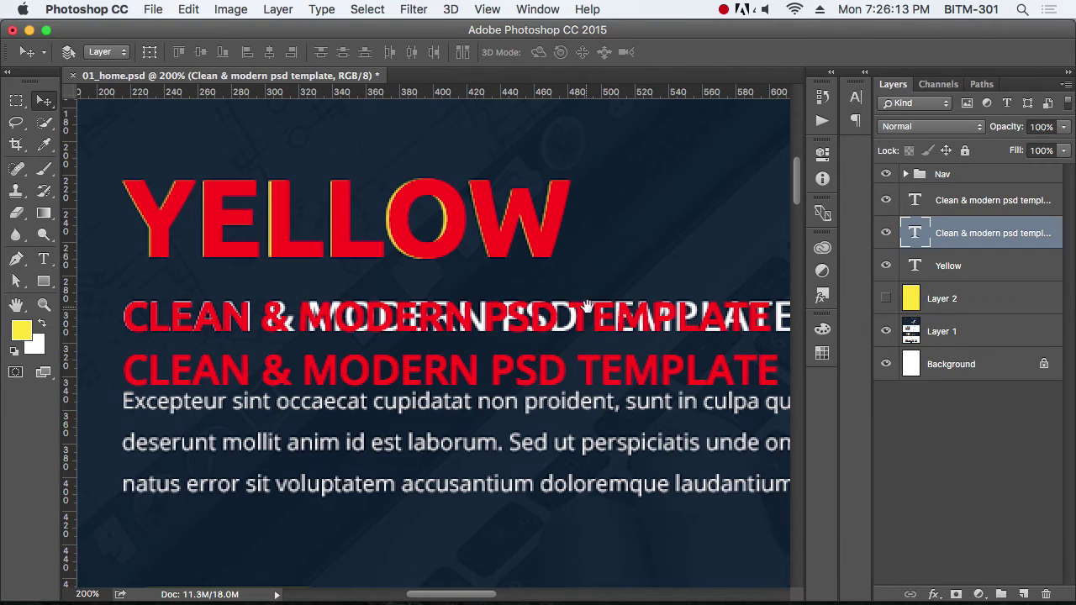
Step: Hide the Open Sans tagline and align the Ubuntu copy over the white subtitle
left_click_drag(601, 315, 527, 296)
scroll(535, 301, "left", 3)
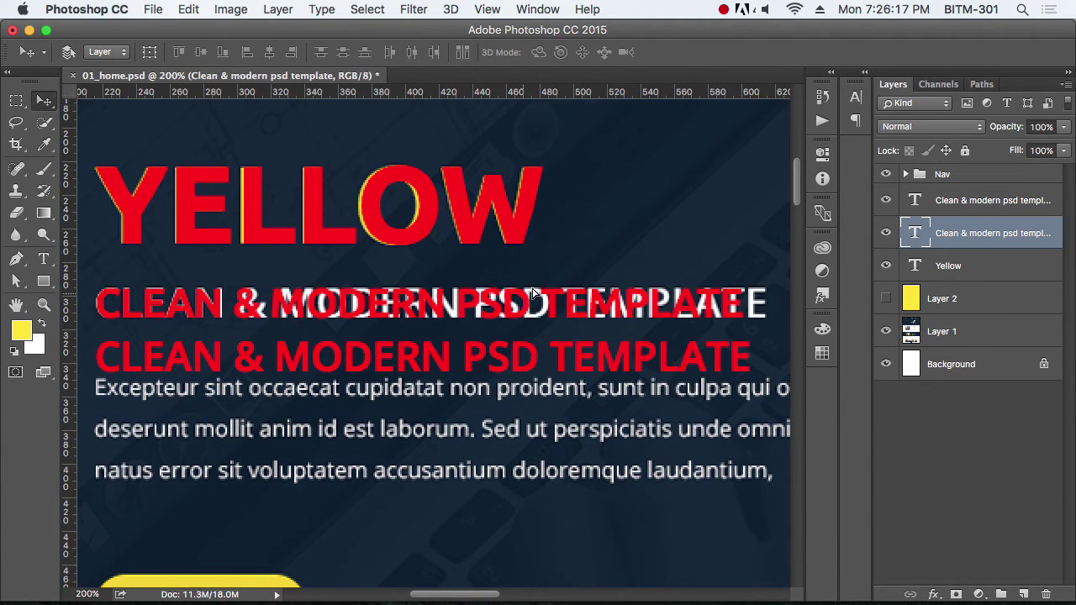
left_click_drag(527, 301, 538, 252)
left_click(886, 200)
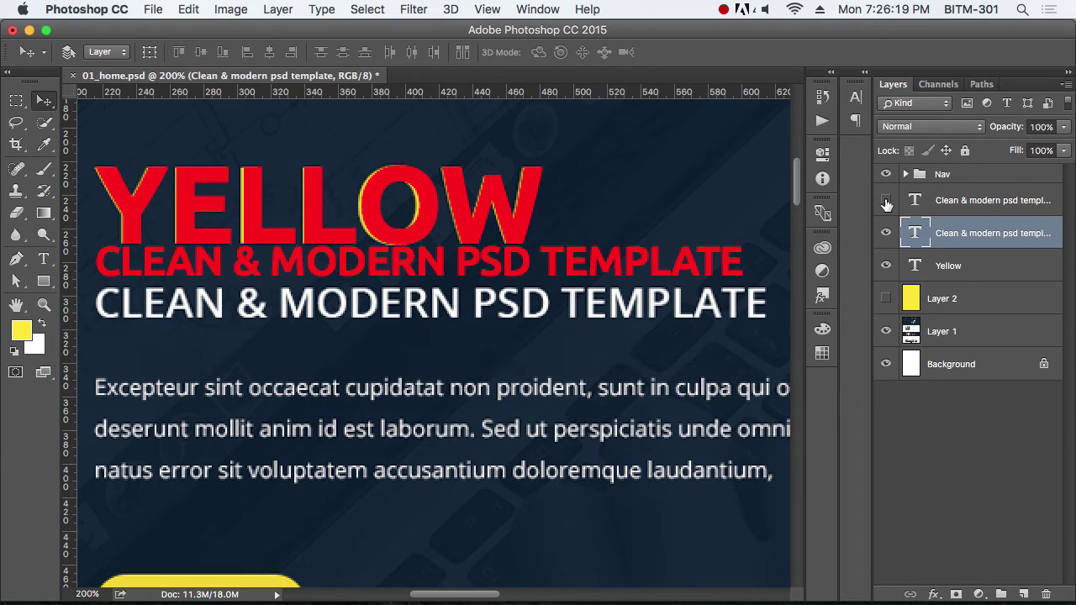
left_click_drag(607, 273, 605, 309)
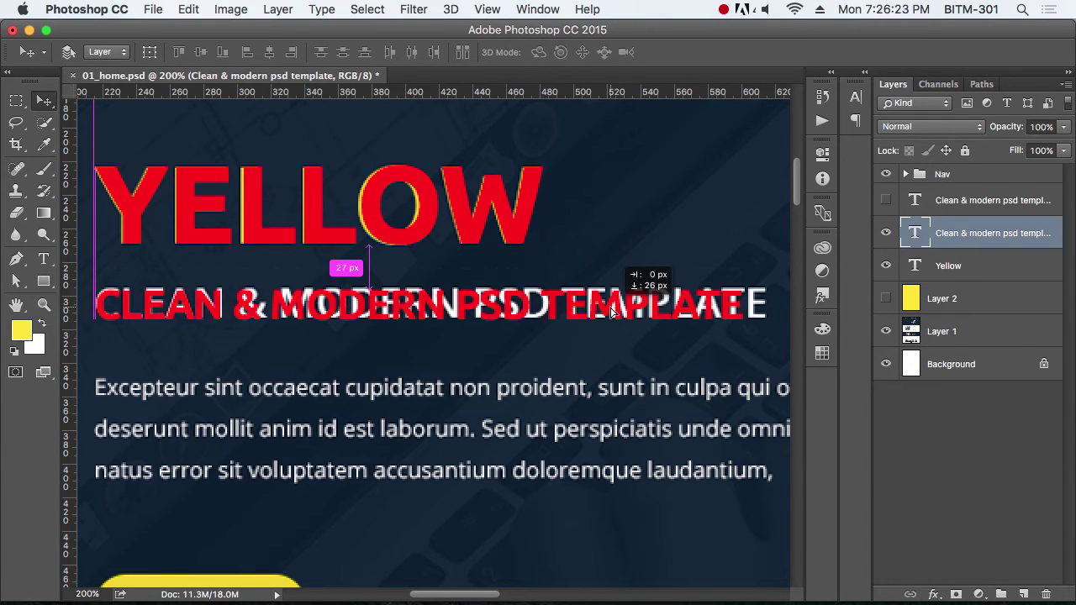
scroll(293, 295, "up", 5)
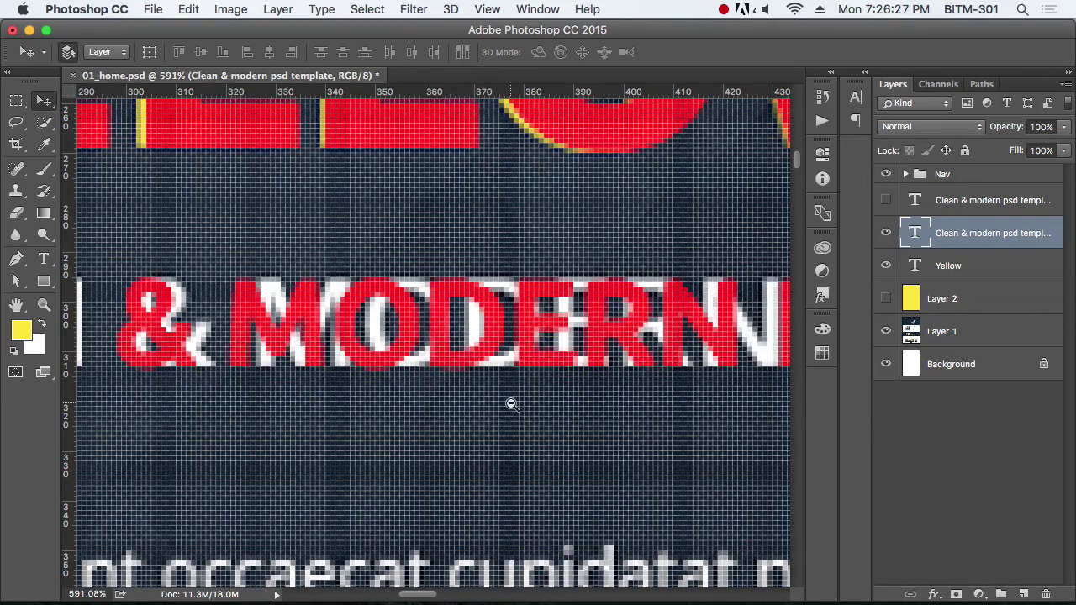
scroll(450, 373, "down", 5)
scroll(458, 379, "right", 3)
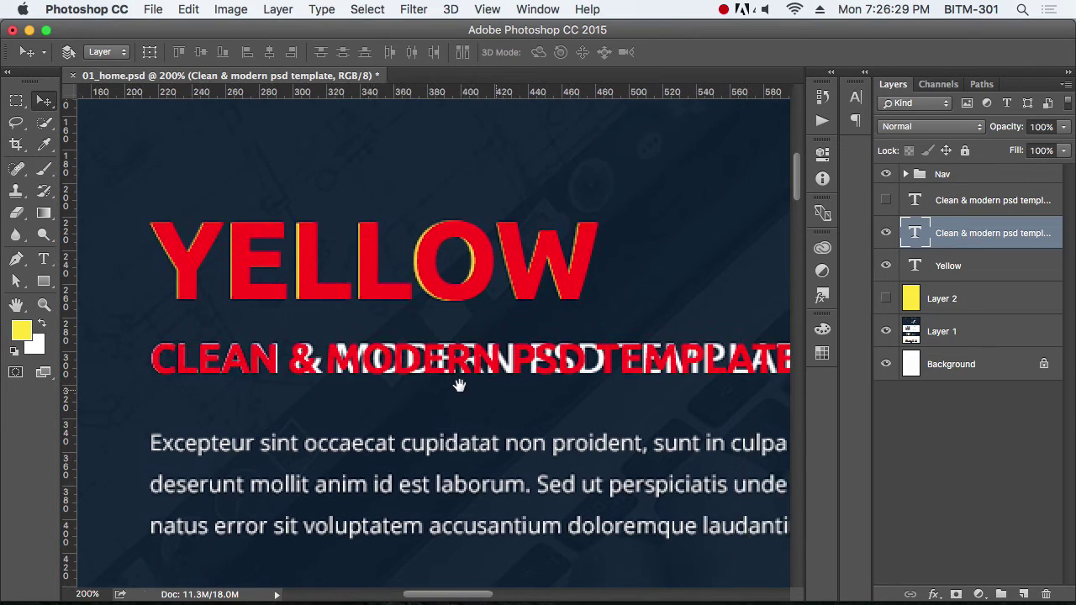
scroll(445, 380, "right", 4)
scroll(420, 379, "right", 2)
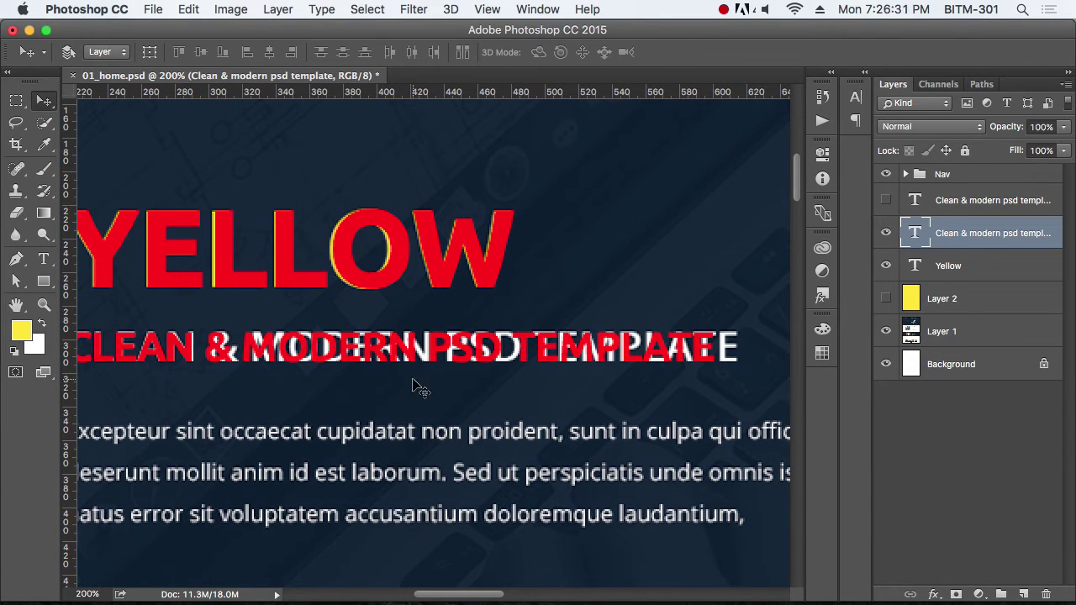
Step: Widen the tagline's letter tracking in the Character panel
key("t")
triple_click(475, 347)
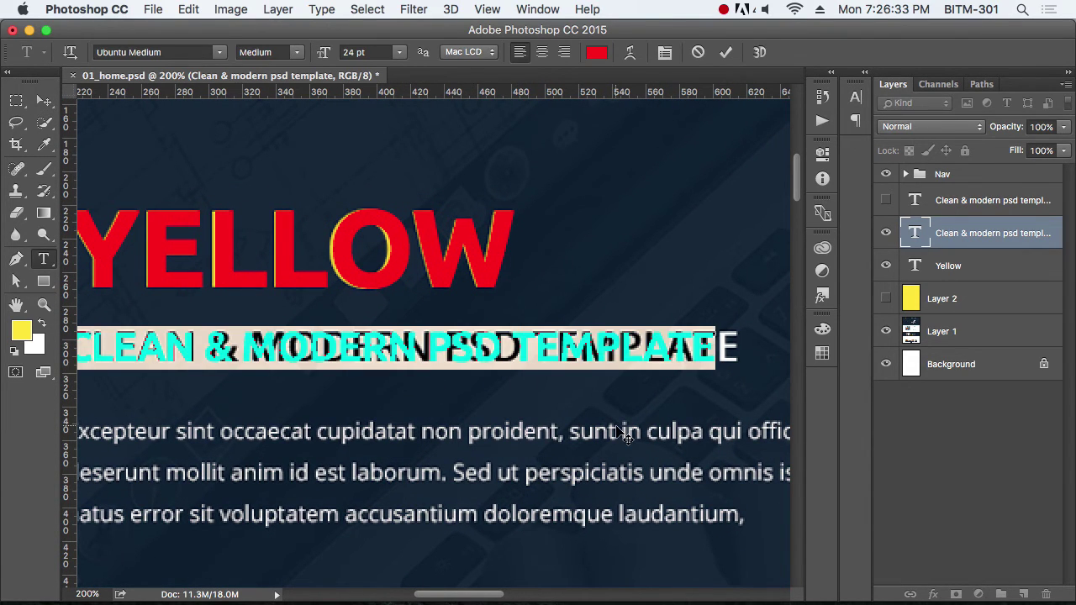
key("alt+Right")
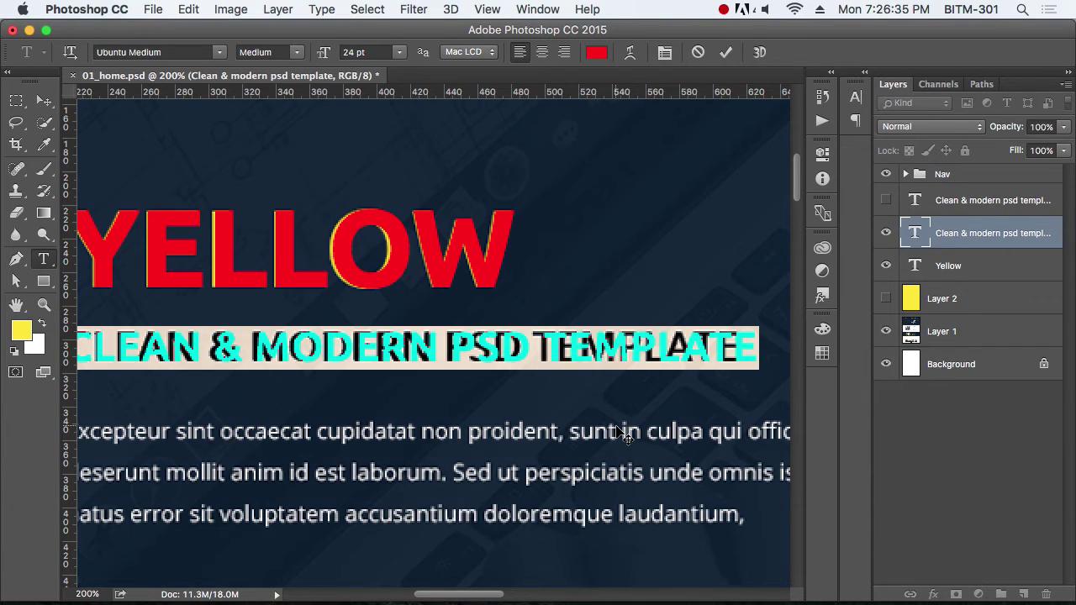
key("ctrl+t")
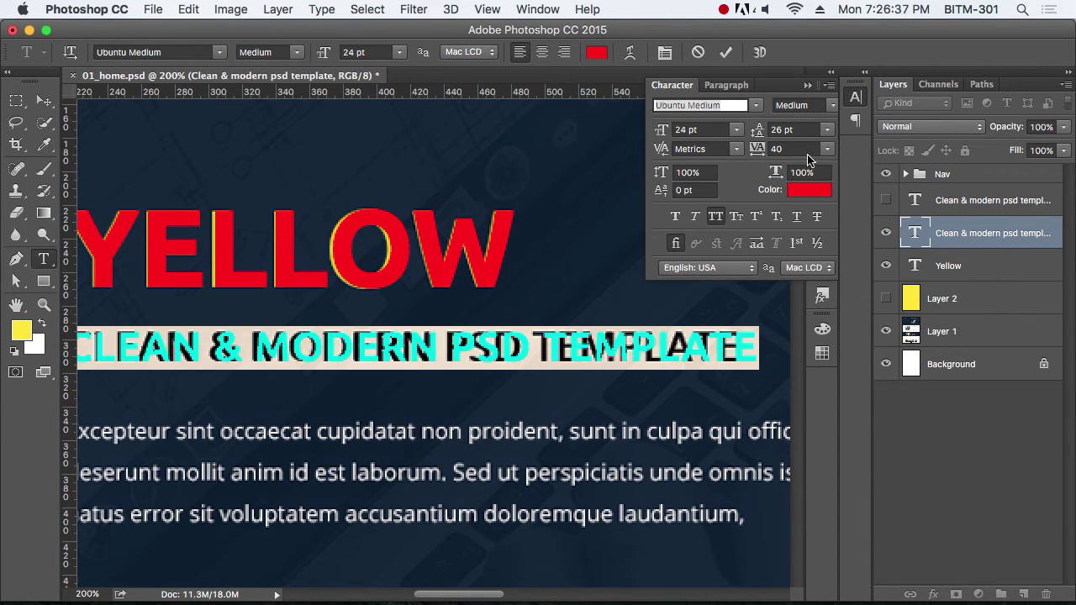
left_click(788, 147)
type("30")
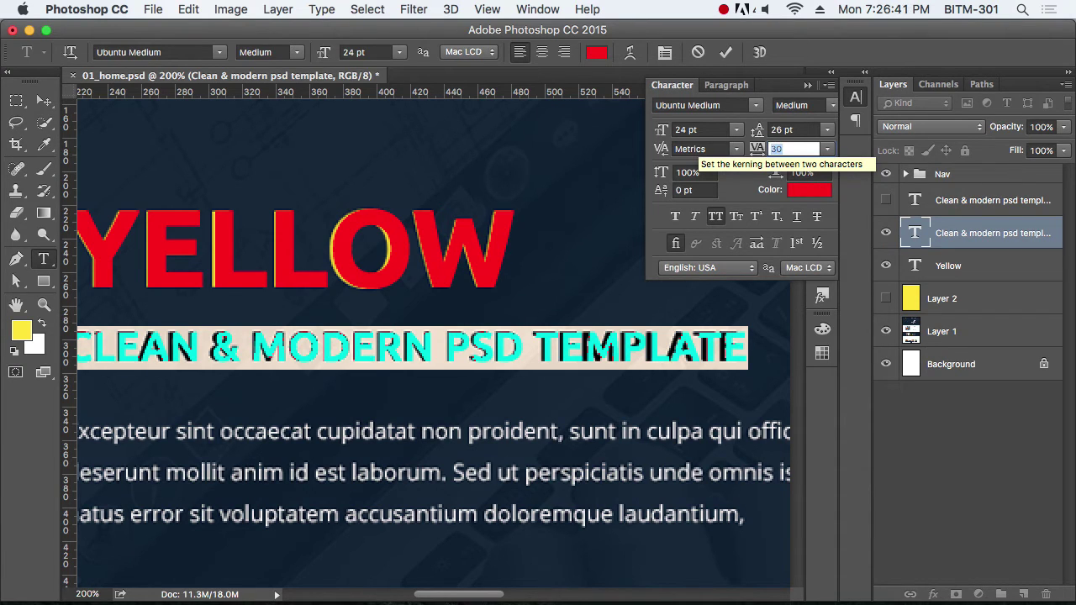
type("25")
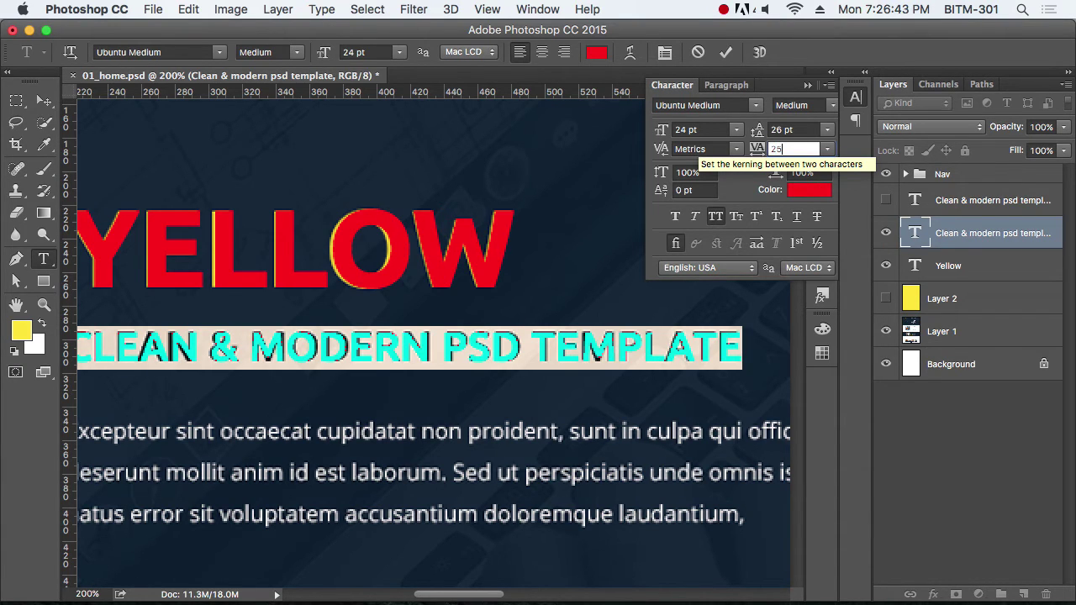
type("24")
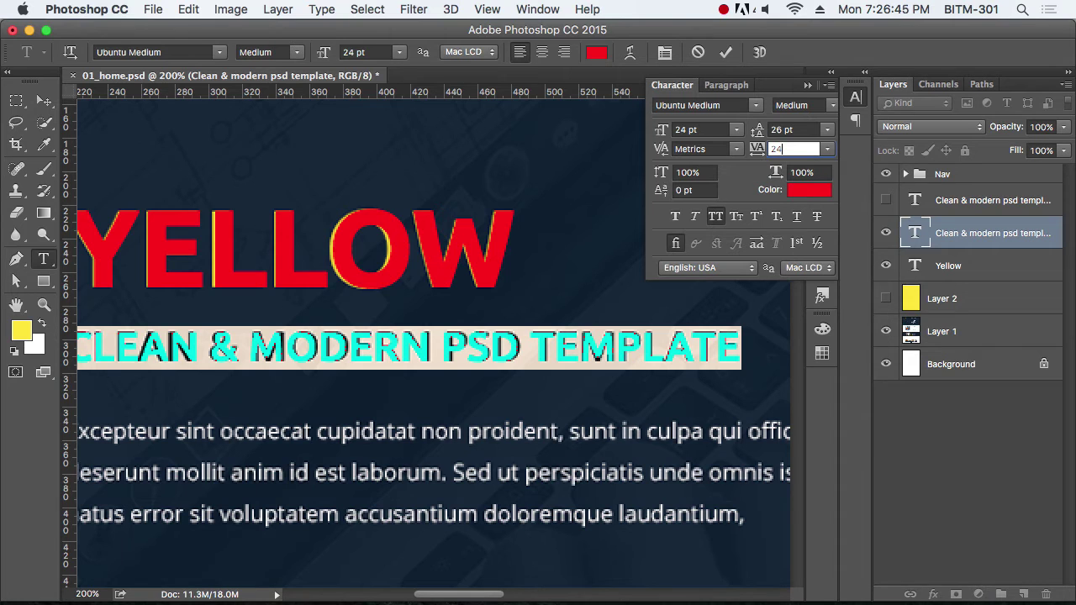
left_click(855, 97)
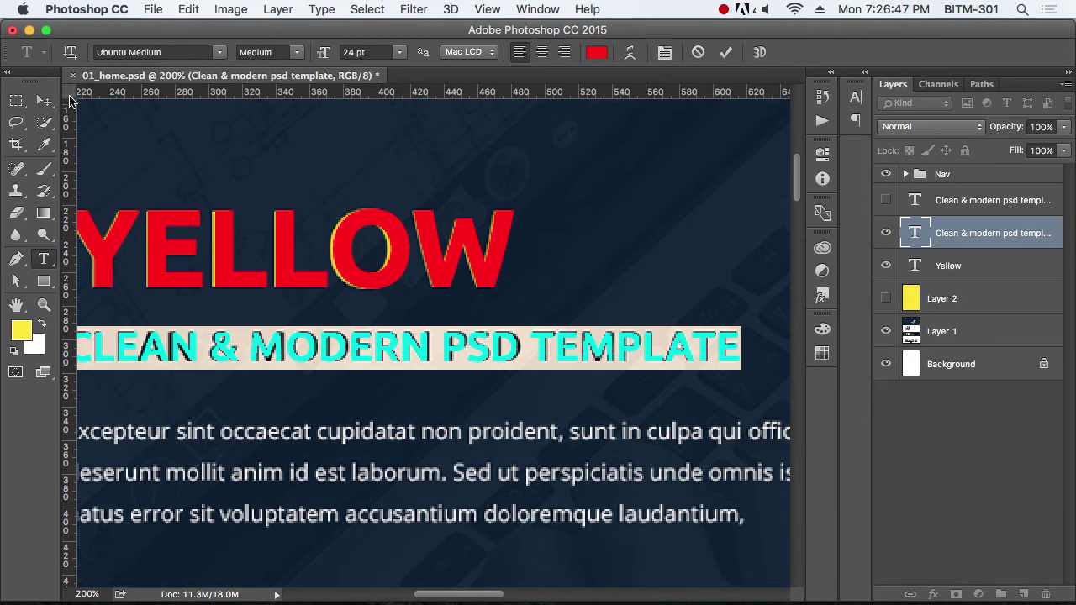
left_click(43, 100)
Step: Delete the hidden duplicate subtitle layer and move the subtitle below Yellow
scroll(463, 356, "down", 5)
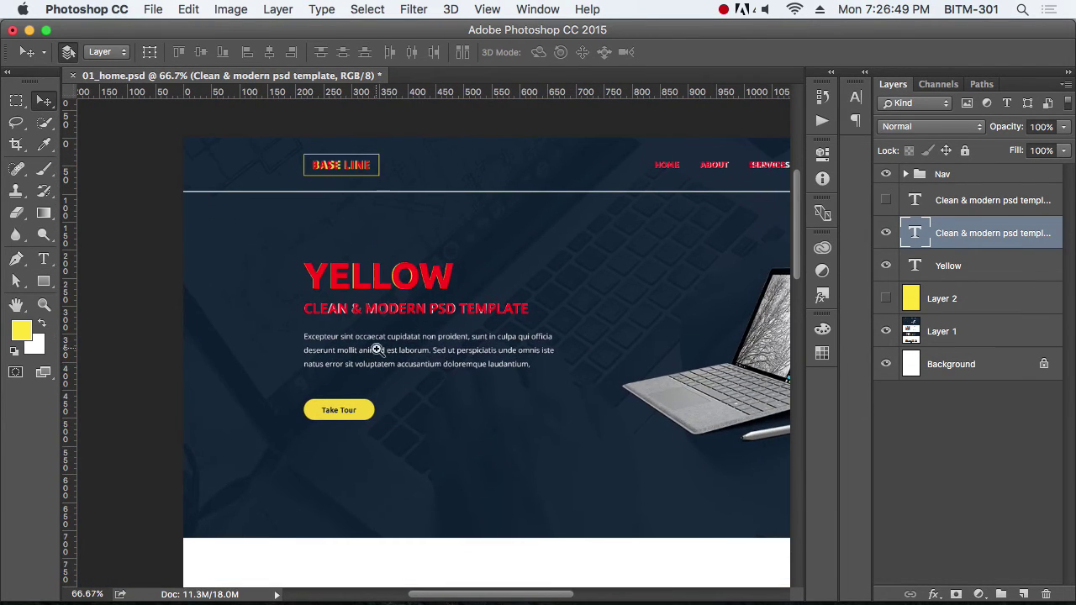
scroll(396, 355, "up", 5)
scroll(319, 348, "right", 3)
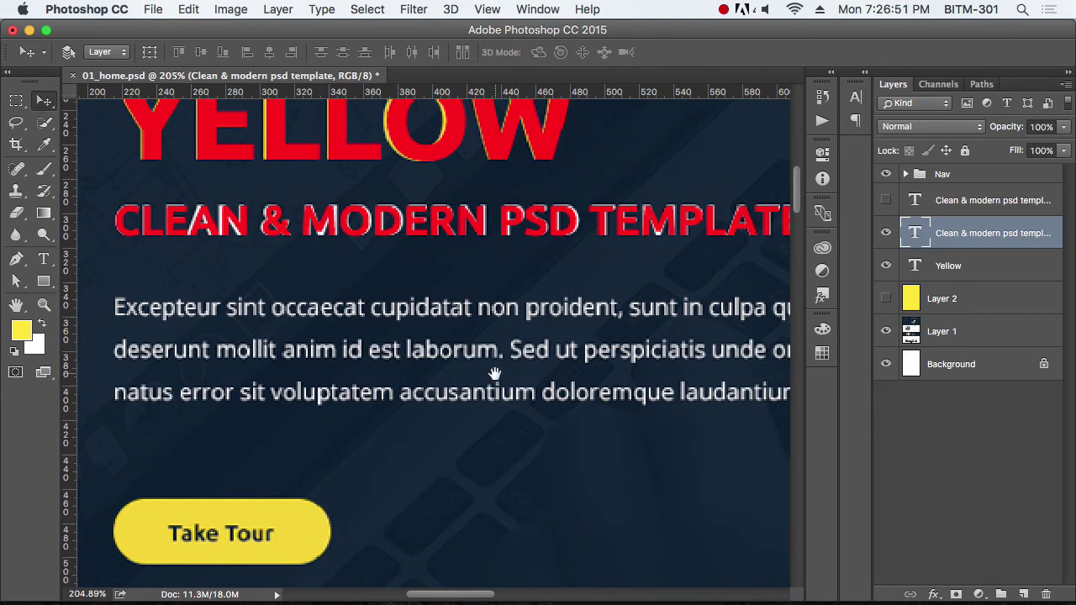
left_click_drag(432, 375, 460, 380)
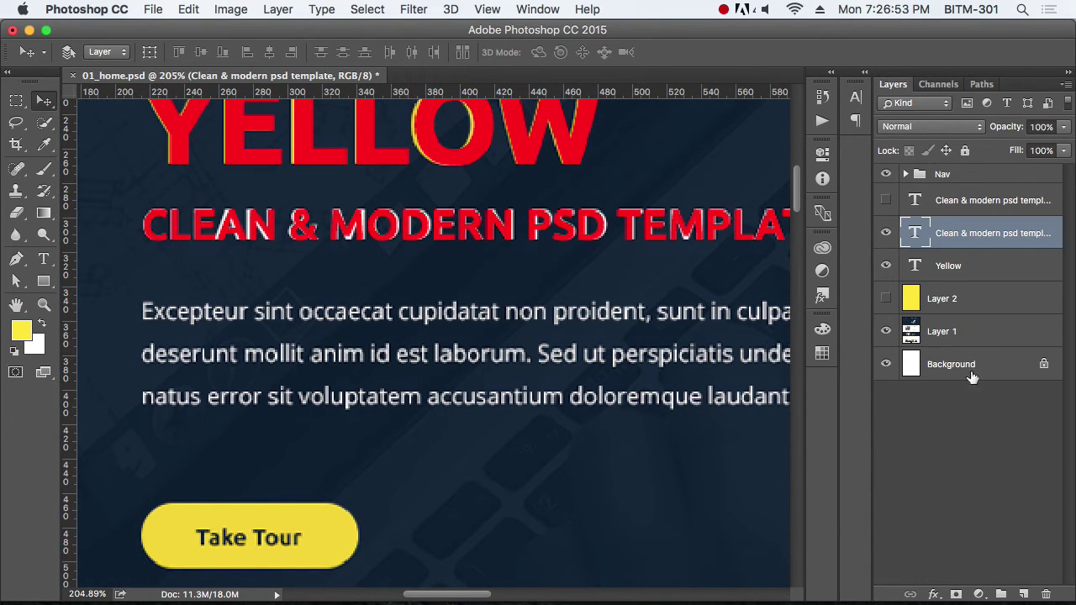
left_click(952, 205)
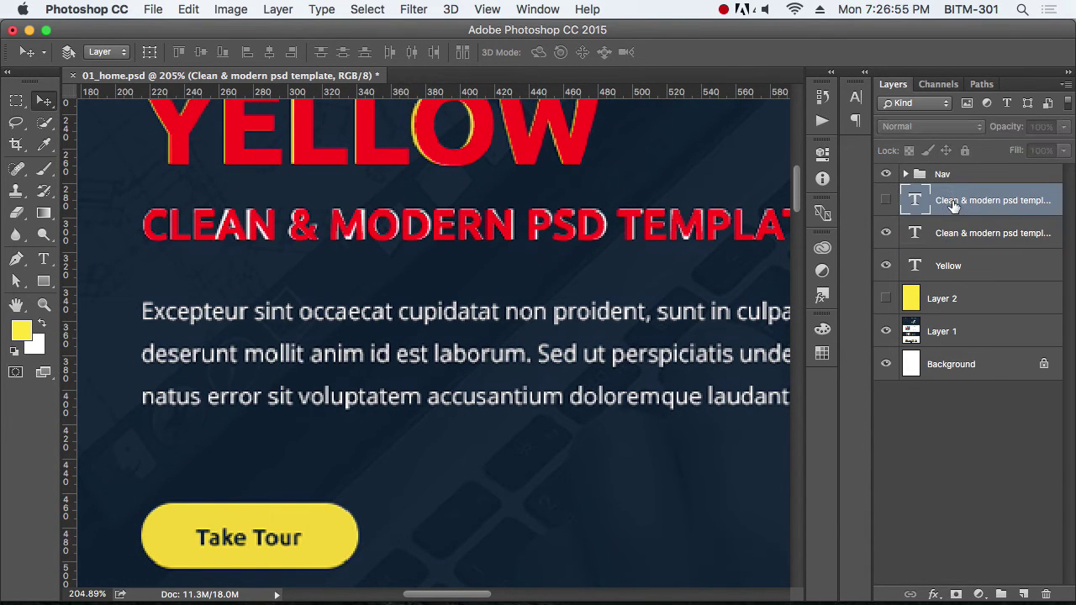
key("Delete")
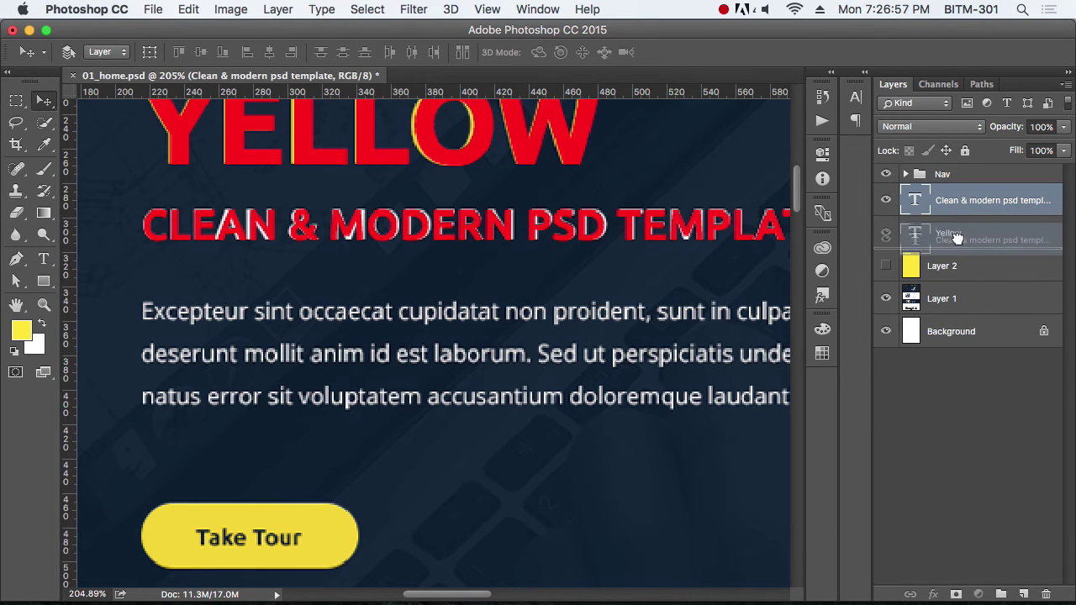
left_click_drag(968, 217, 967, 247)
Step: Select Layer 2 and start a new text layer at the paragraph's first word
left_click(962, 268)
key("t")
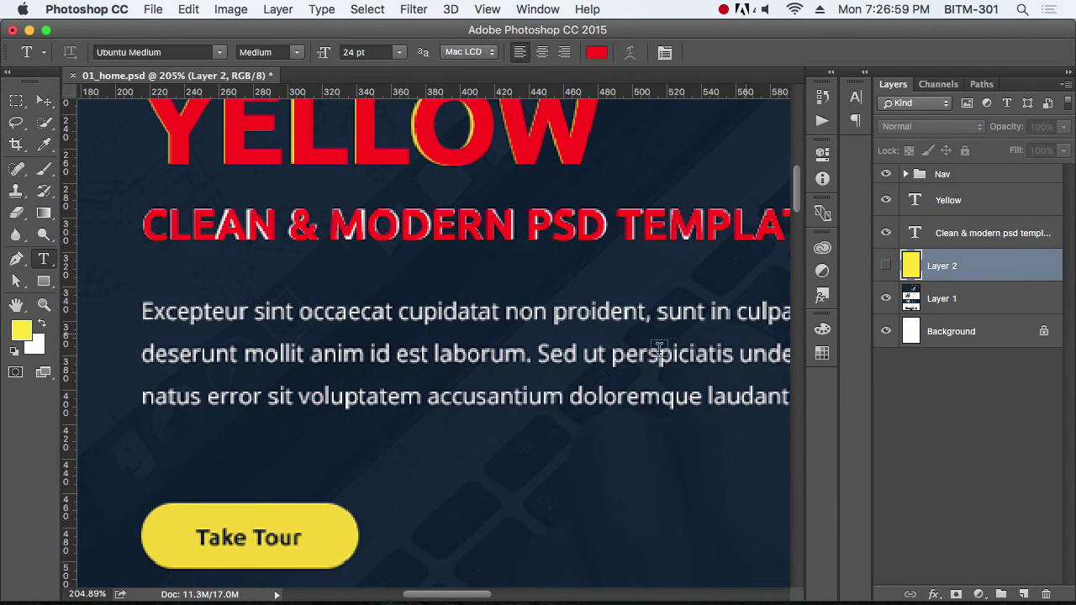
scroll(136, 310, "up", 3)
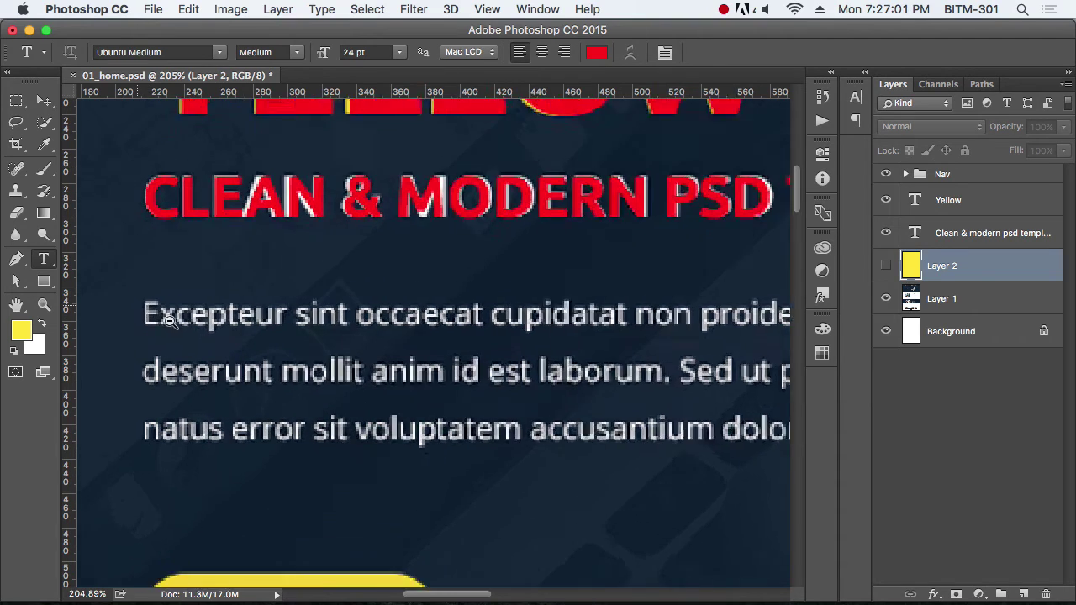
left_click(169, 357)
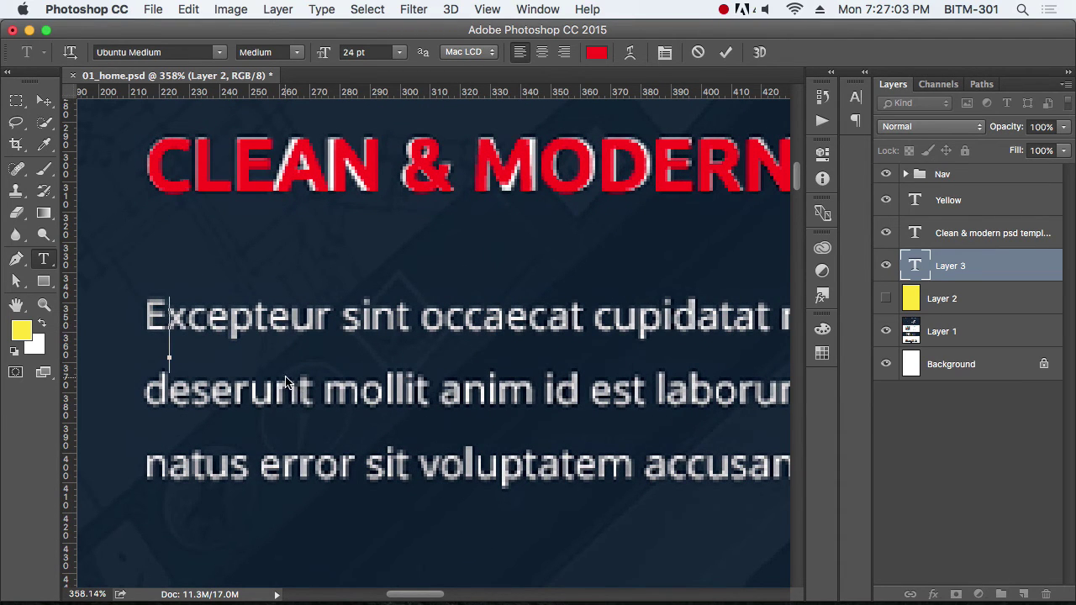
Step: Type the sample text EXCE and turn off All Caps so it reads Exce
type("EX")
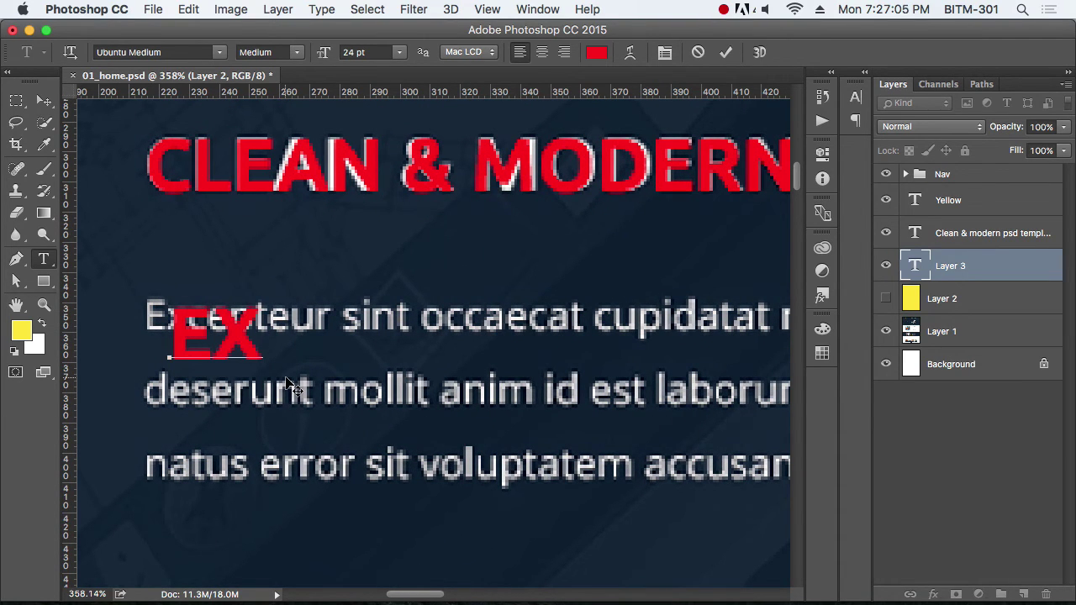
type("CE")
double_click(234, 301)
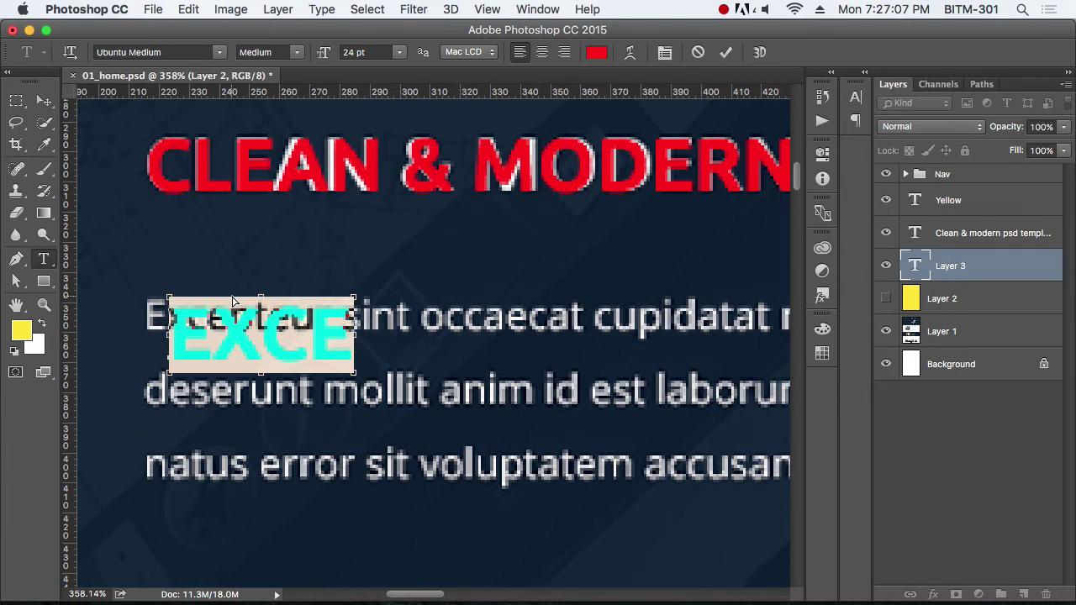
key("super+t")
left_click(715, 216)
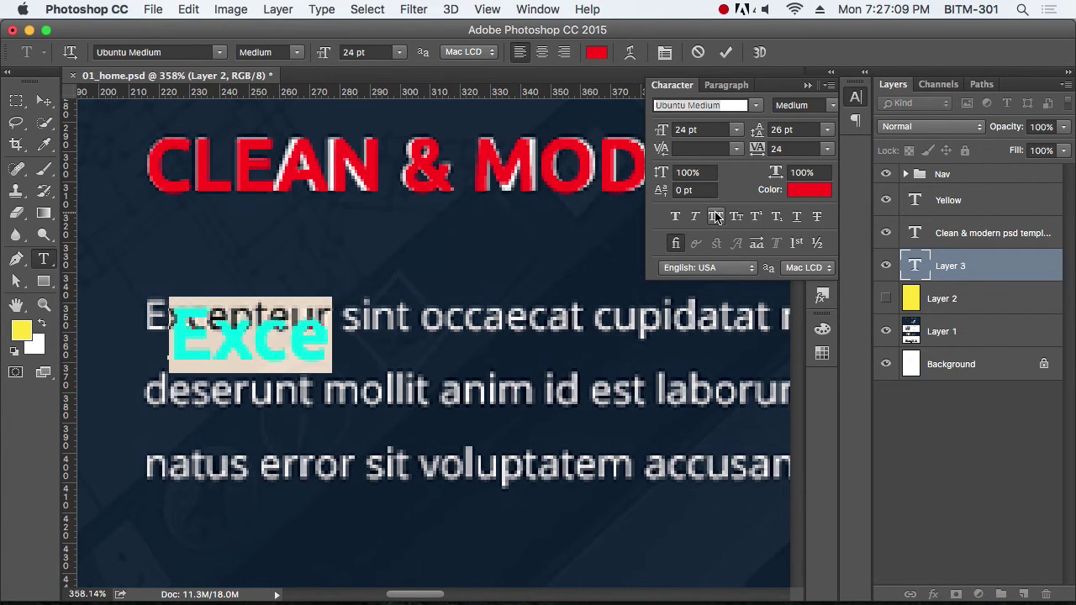
left_click(855, 96)
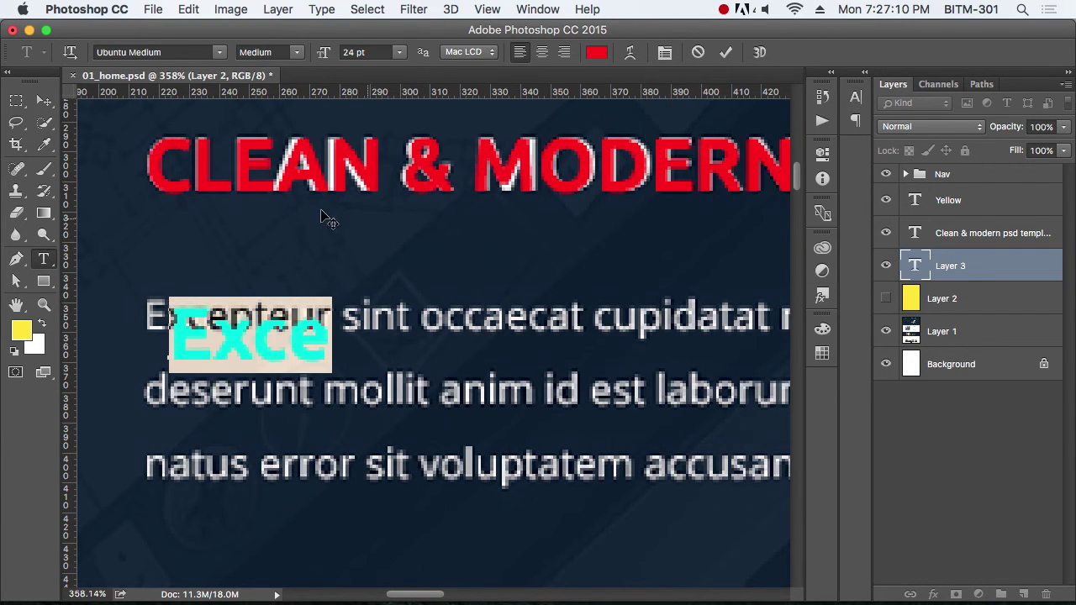
Step: Set the sample text to Open Sans Regular at 14 pt
left_click(296, 52)
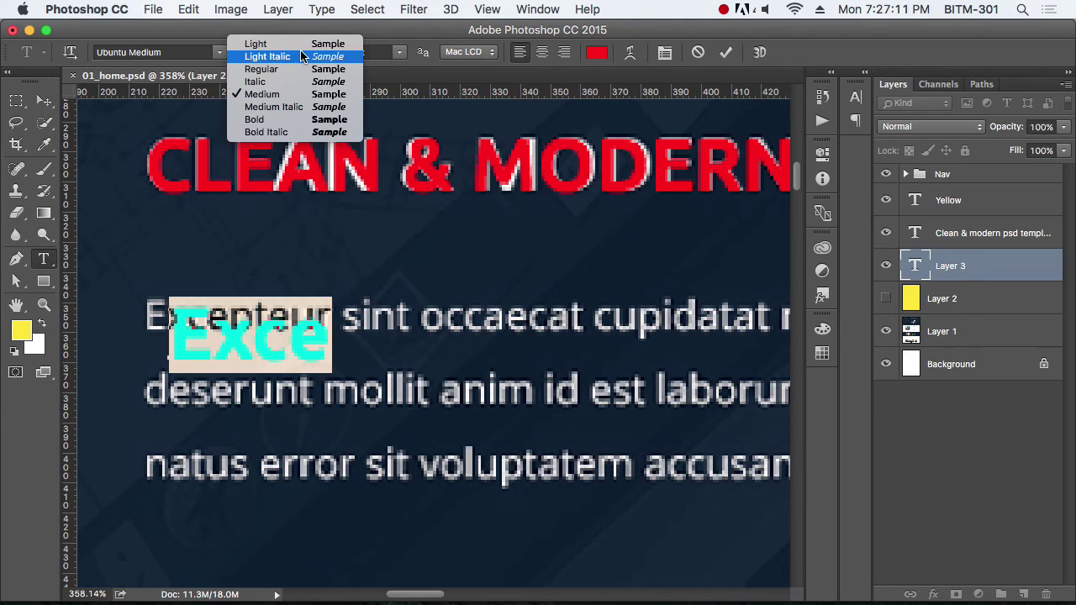
left_click(260, 69)
type("op")
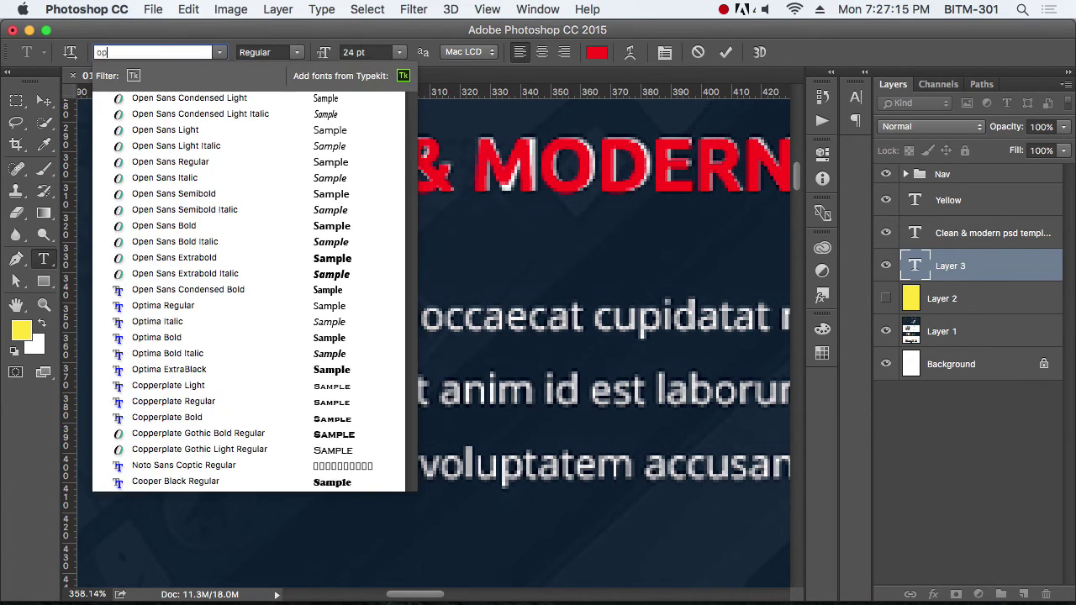
type("e")
key("Down")
key("Down")
key("Down")
key("Down")
key("Return")
left_click(373, 51)
type("14")
key("Return")
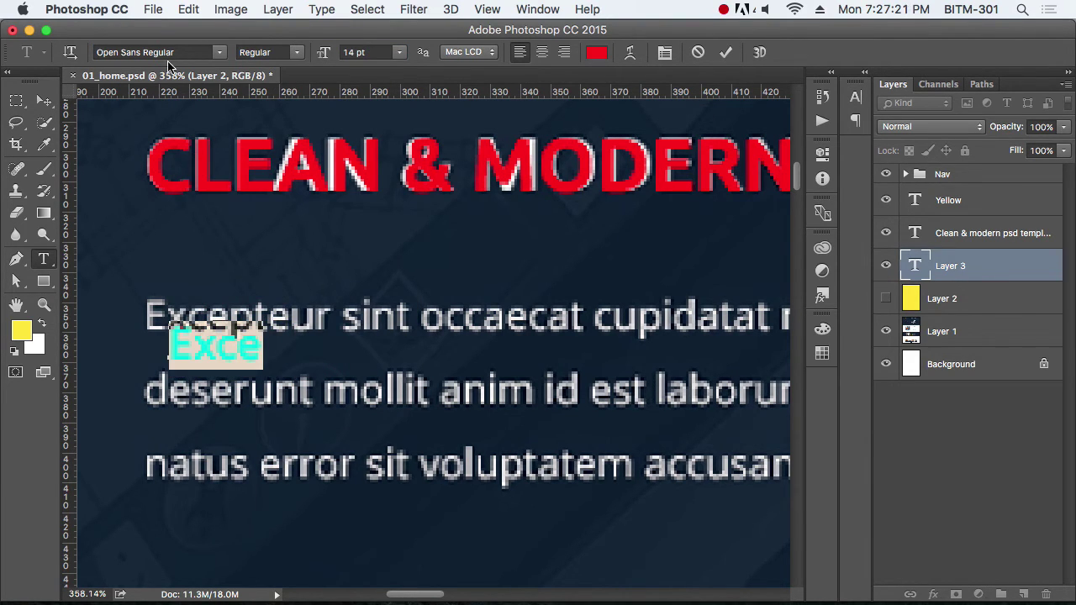
Step: Commit the text and position the red Exce over the paragraph's first word
left_click(44, 100)
left_click_drag(216, 332, 200, 308)
key("Down")
key("Down")
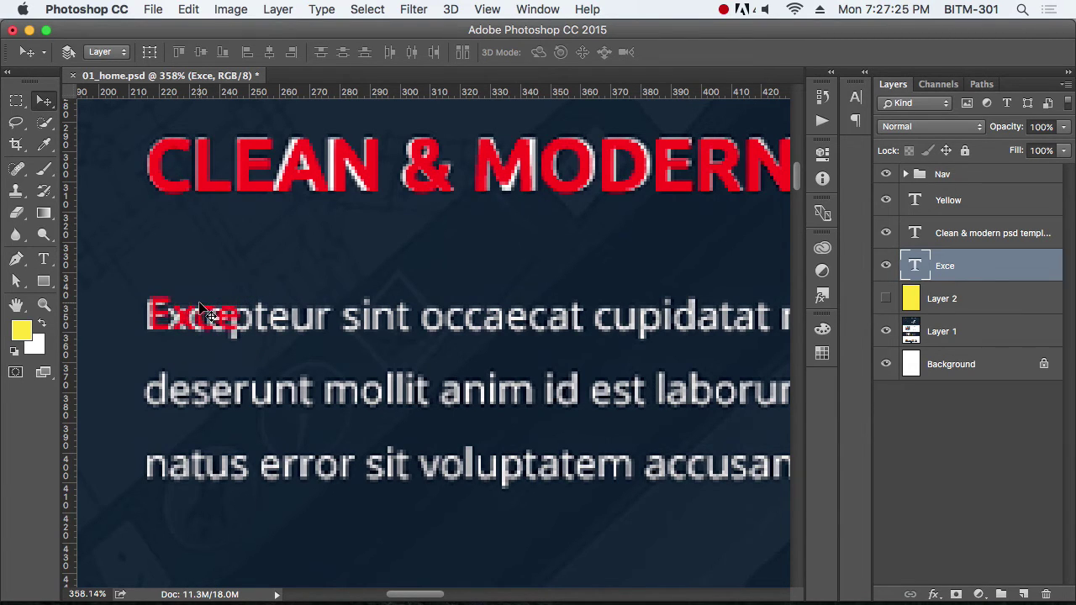
Step: Set the red sample text to 13 pt and add 'des' on its second line
key("t")
left_click(376, 53)
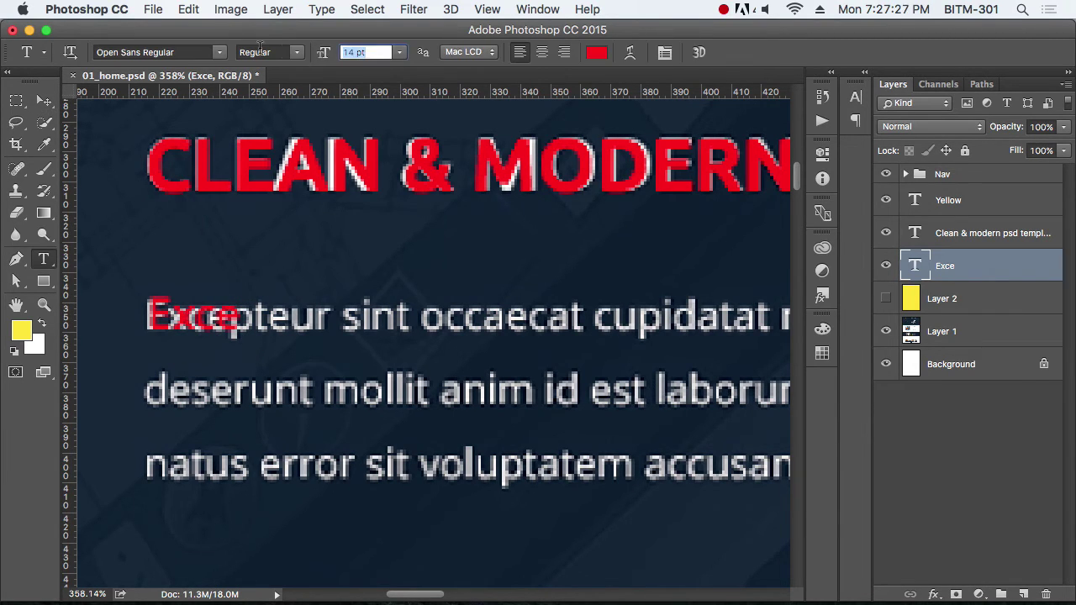
type("13")
key("Return")
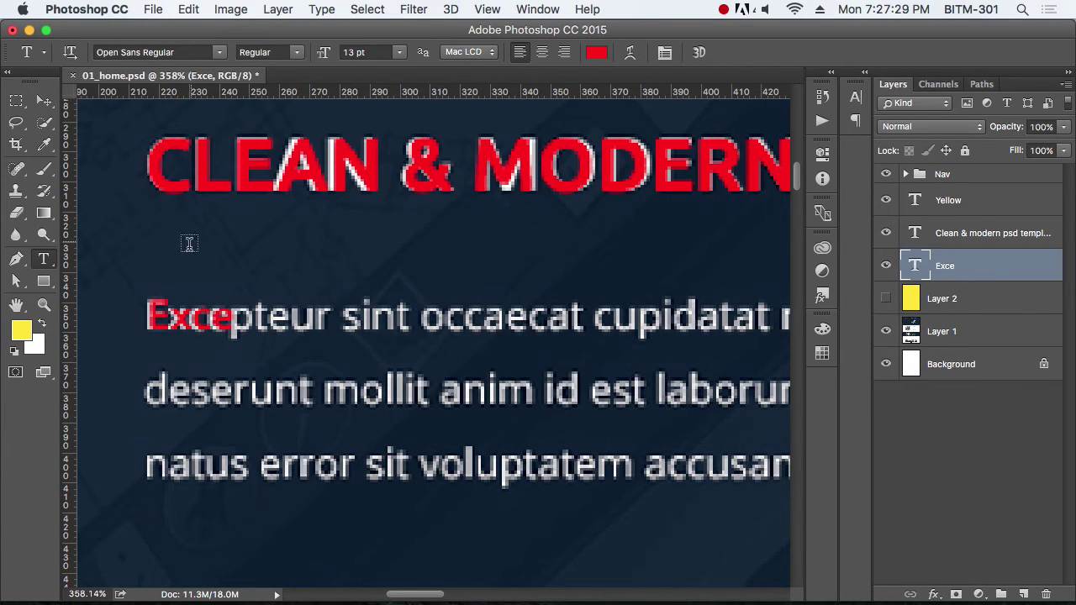
left_click(229, 316)
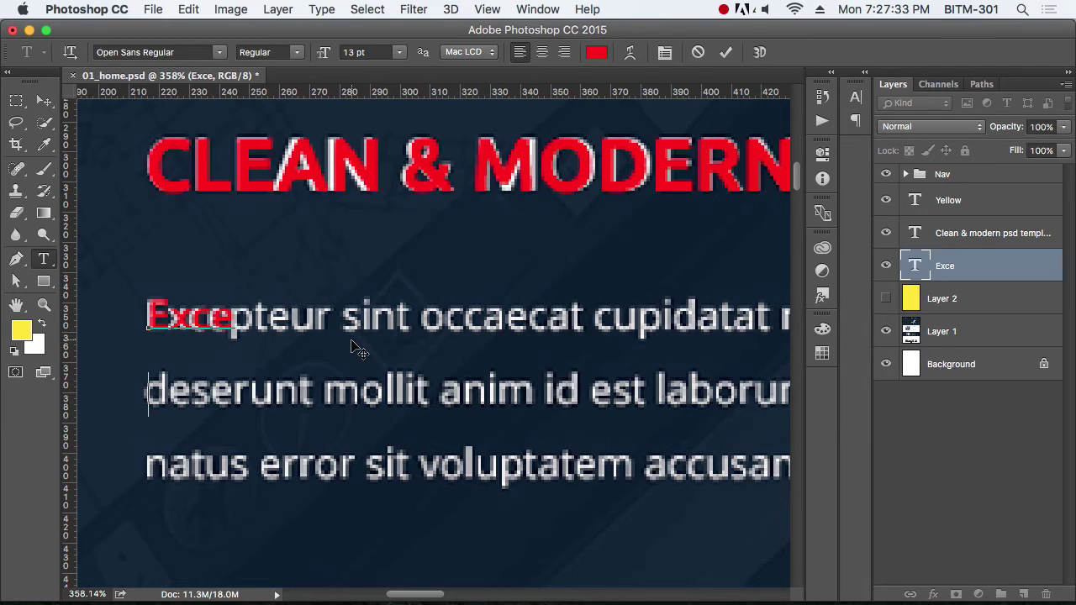
type("des")
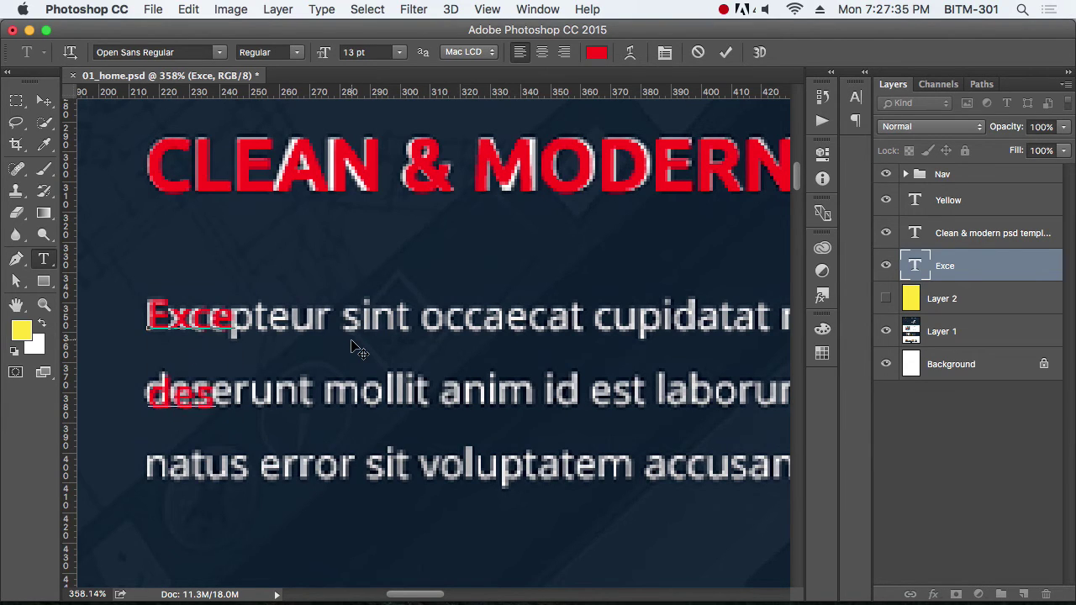
Step: Give all the red sample text 24 pt leading and commit it
key("ctrl+a")
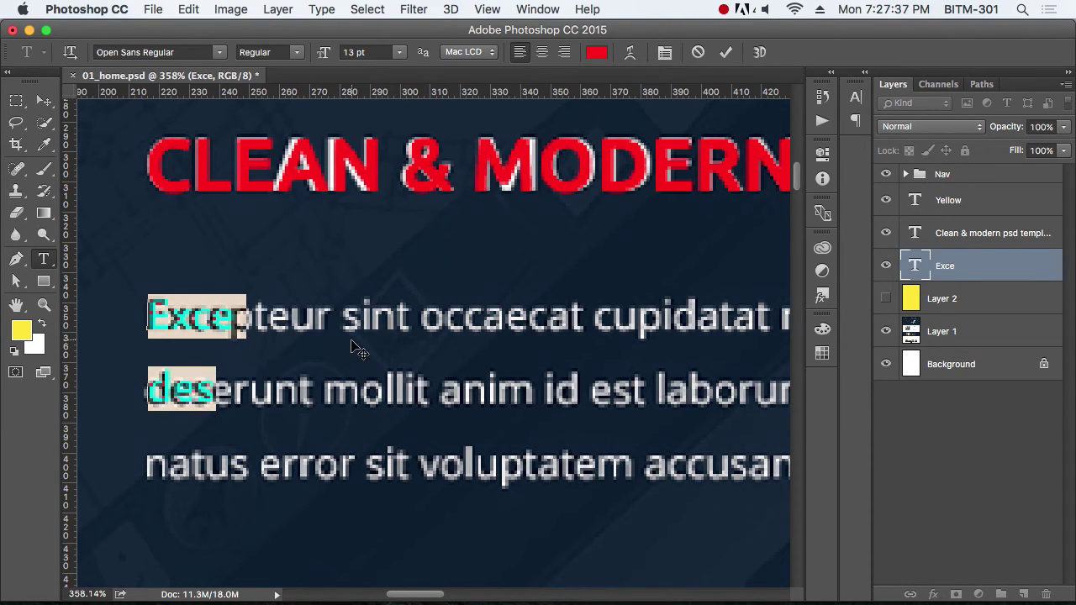
key("ctrl+t")
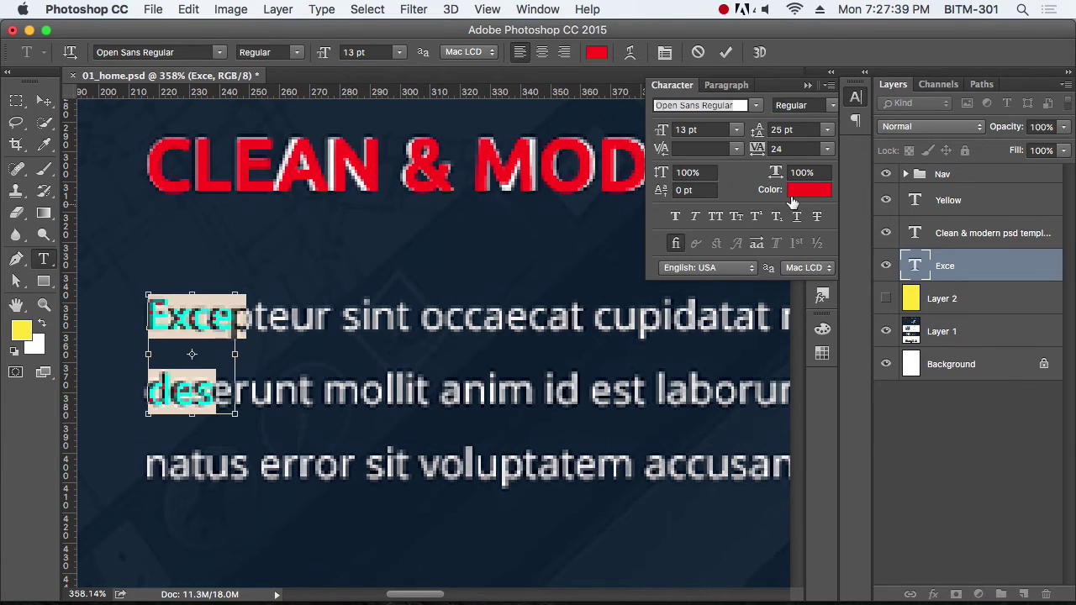
left_click(804, 129)
type("24")
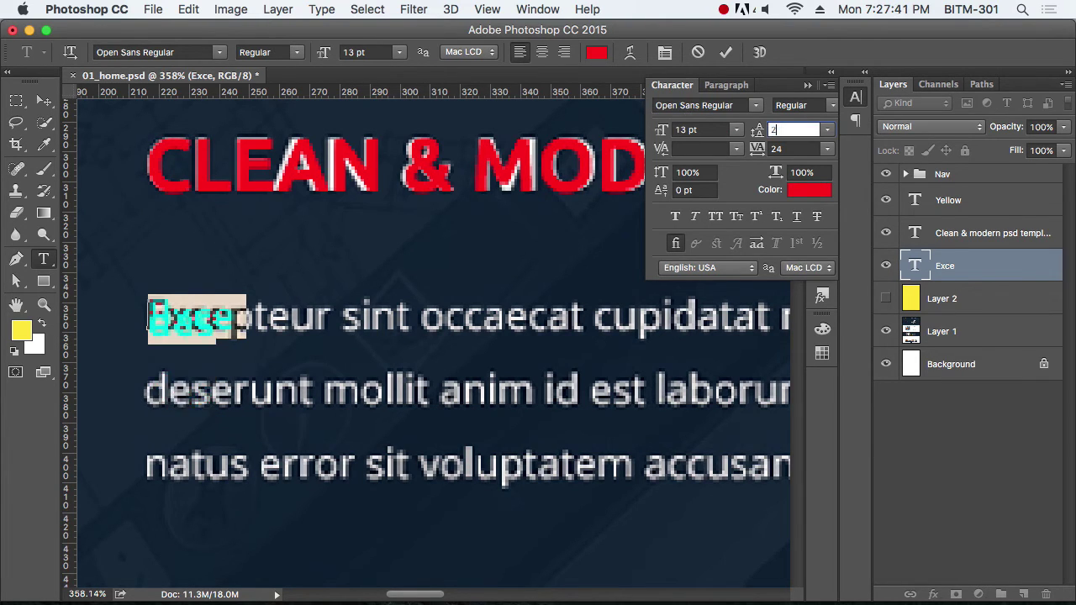
key("Return")
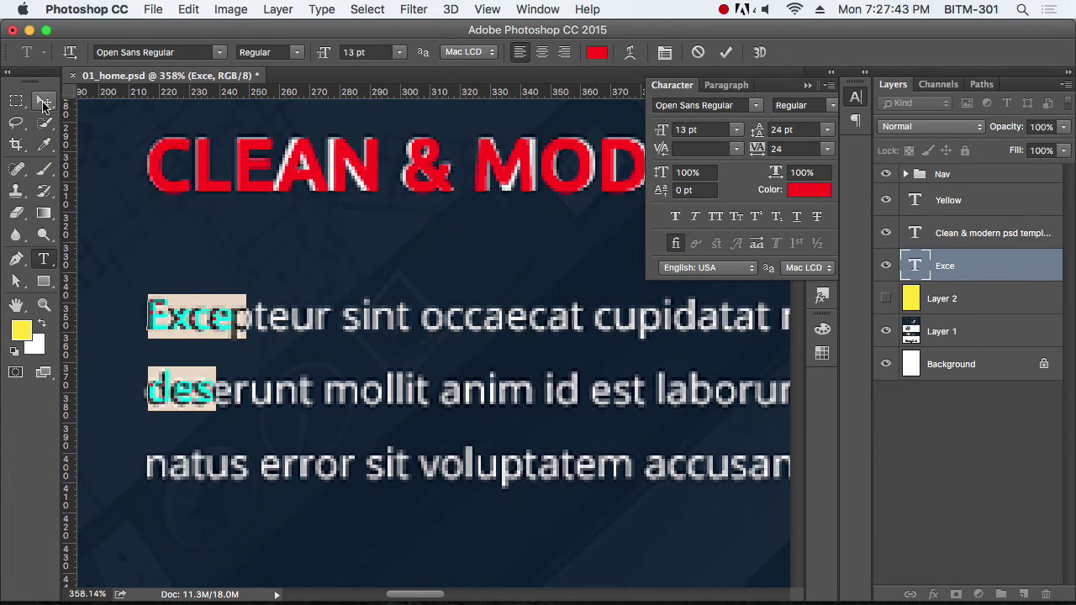
left_click(44, 100)
Step: Delete all the red sample text, leaving the text layer empty
left_click(861, 108)
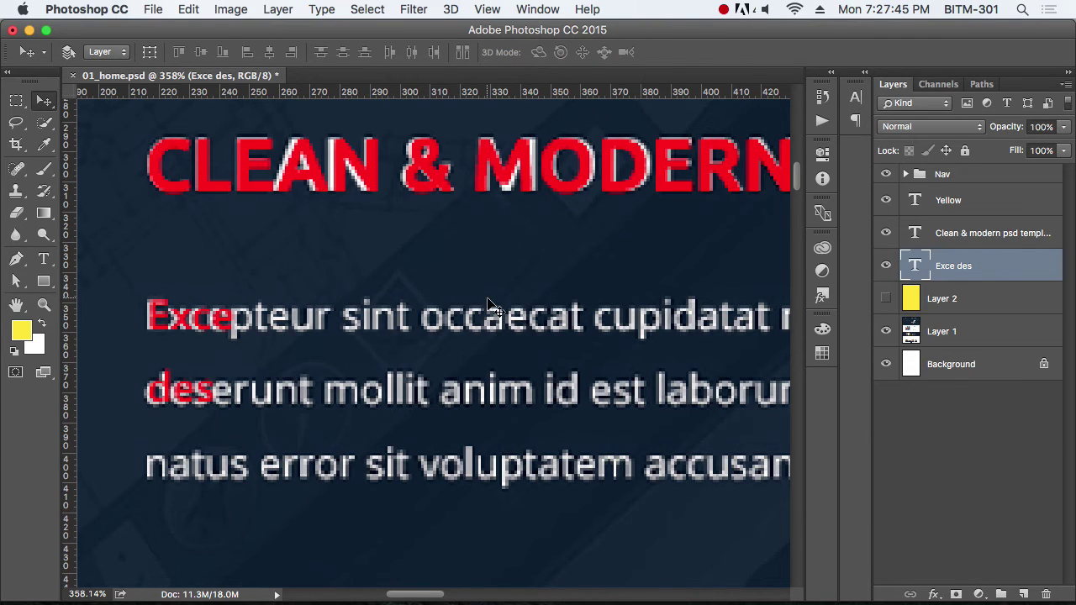
key("t")
left_click(217, 328)
key("super+a")
key("super+c")
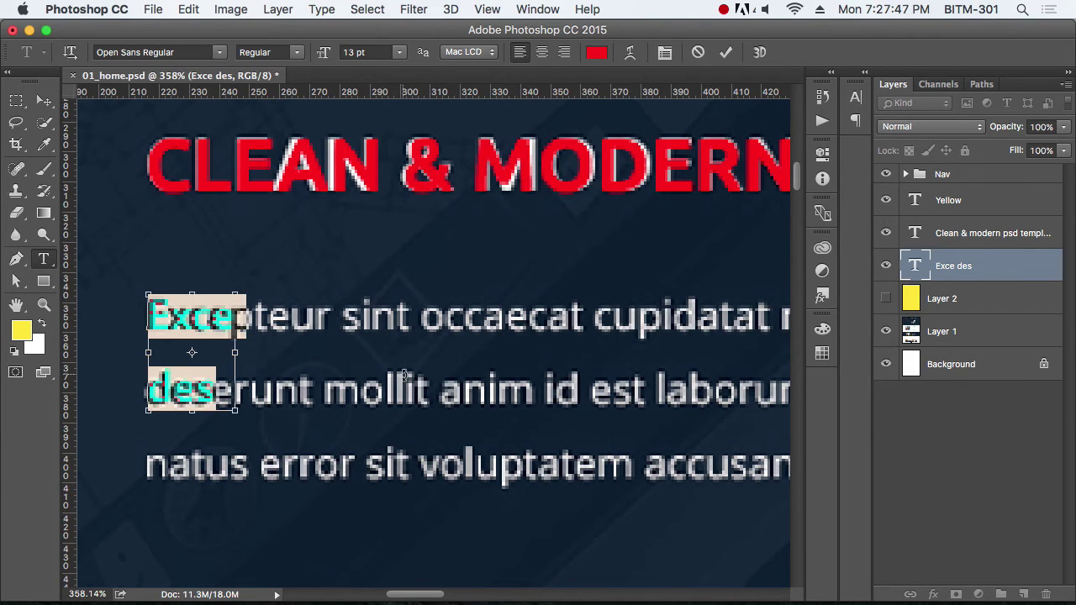
key("BackSpace")
left_click(43, 101)
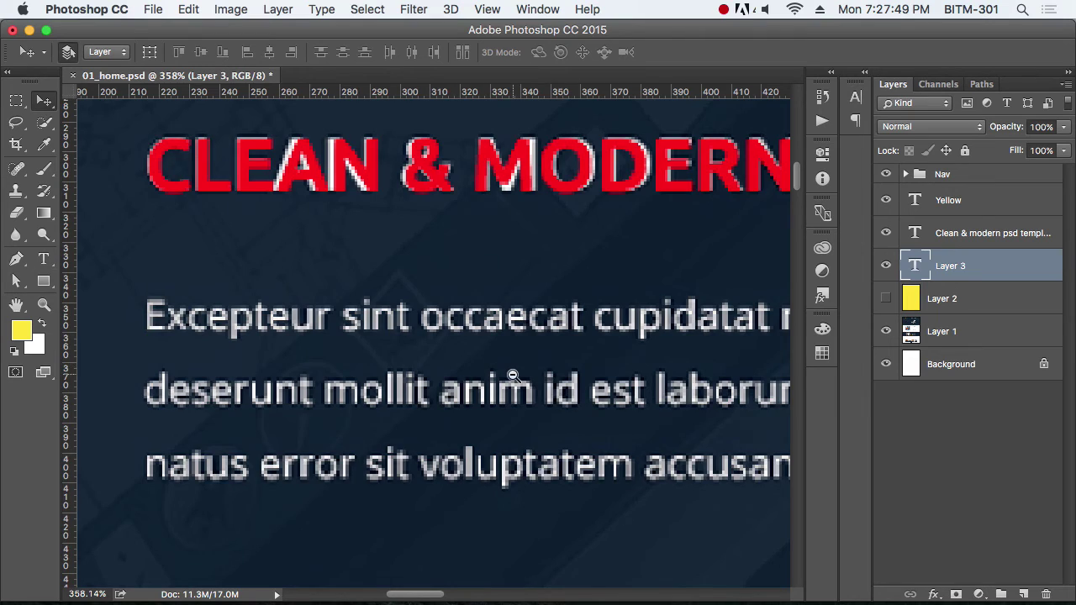
Step: Draw a text box over the paragraph and fill it with Lorem Ipsum placeholder text
scroll(514, 380, "down", 2)
scroll(521, 376, "down", 1)
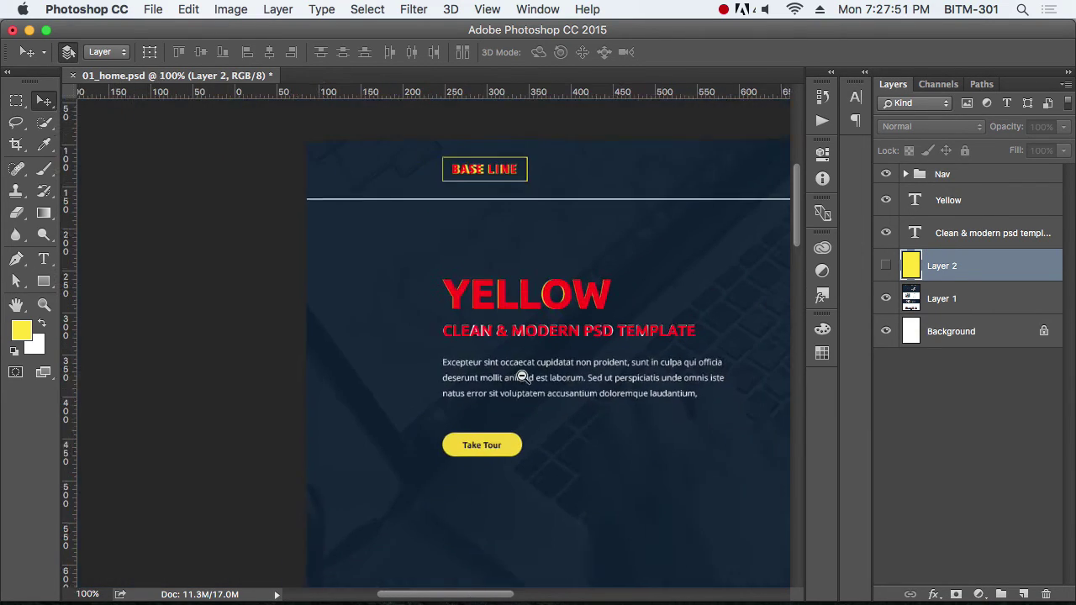
scroll(488, 389, "down", 1)
scroll(455, 389, "up", 2)
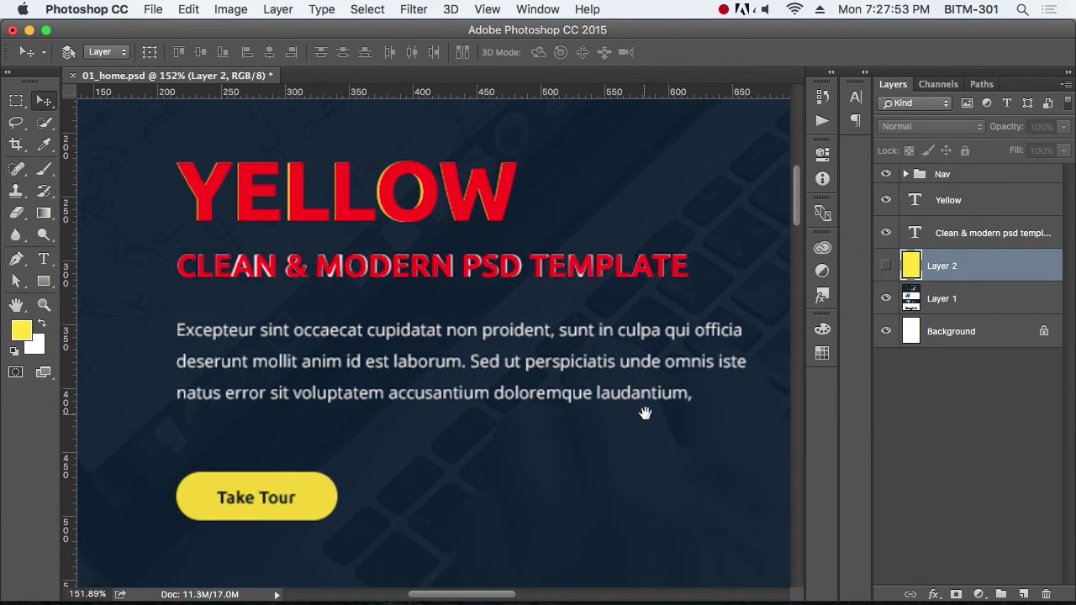
key("t")
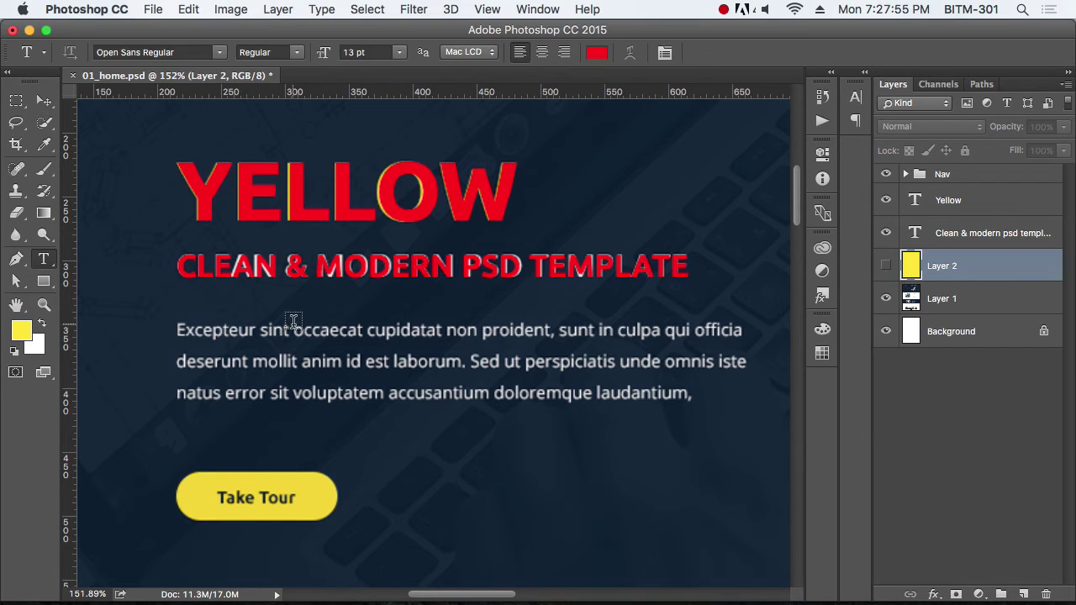
mouse_move(176, 323)
left_mouse_down()
mouse_move(534, 426)
mouse_move(761, 458)
left_mouse_up()
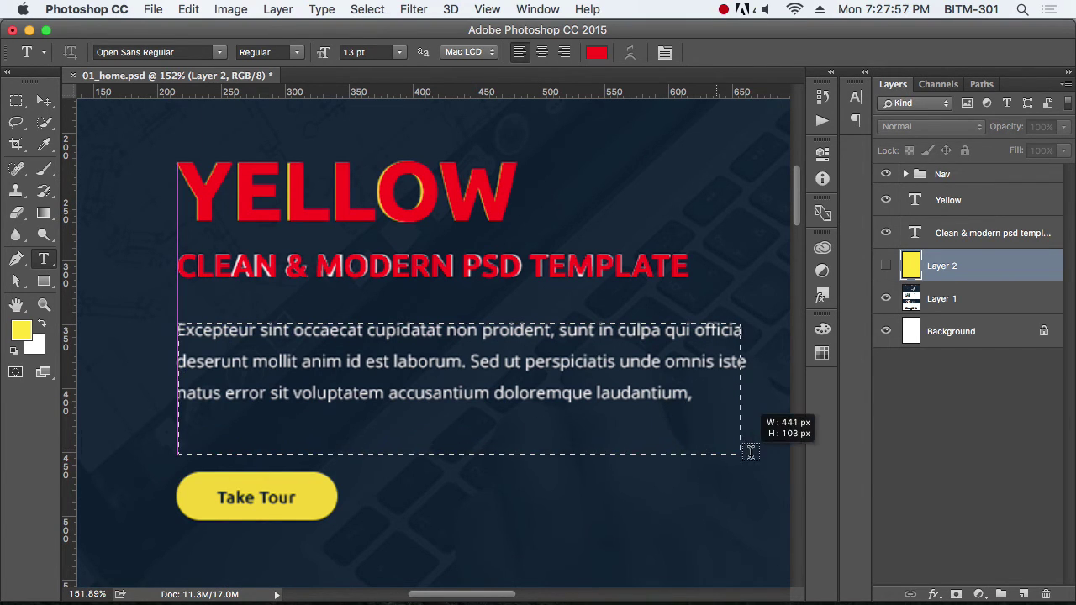
key("super+v")
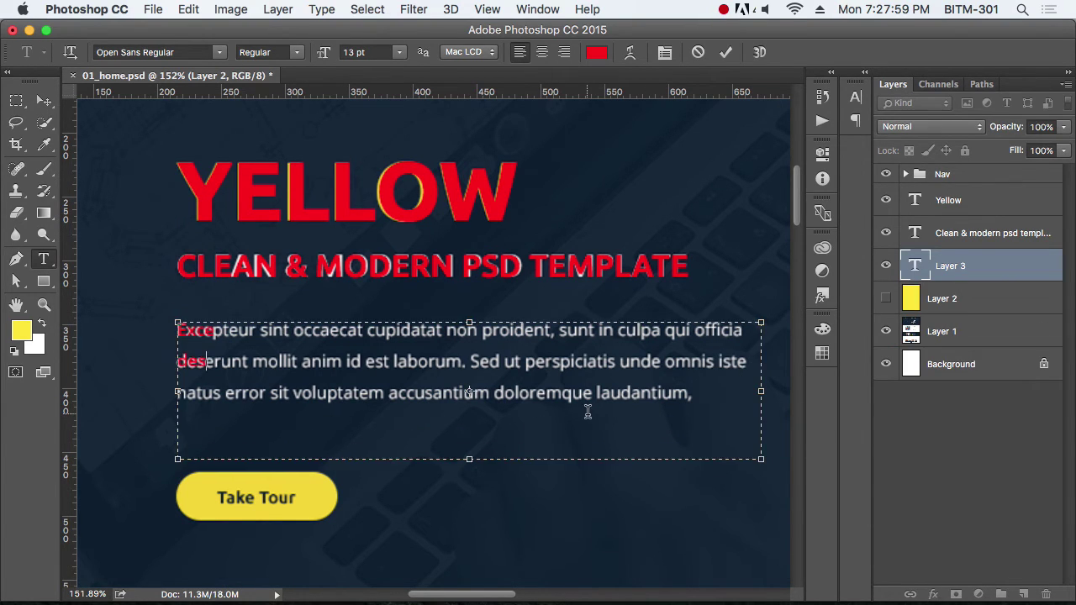
key("super+a")
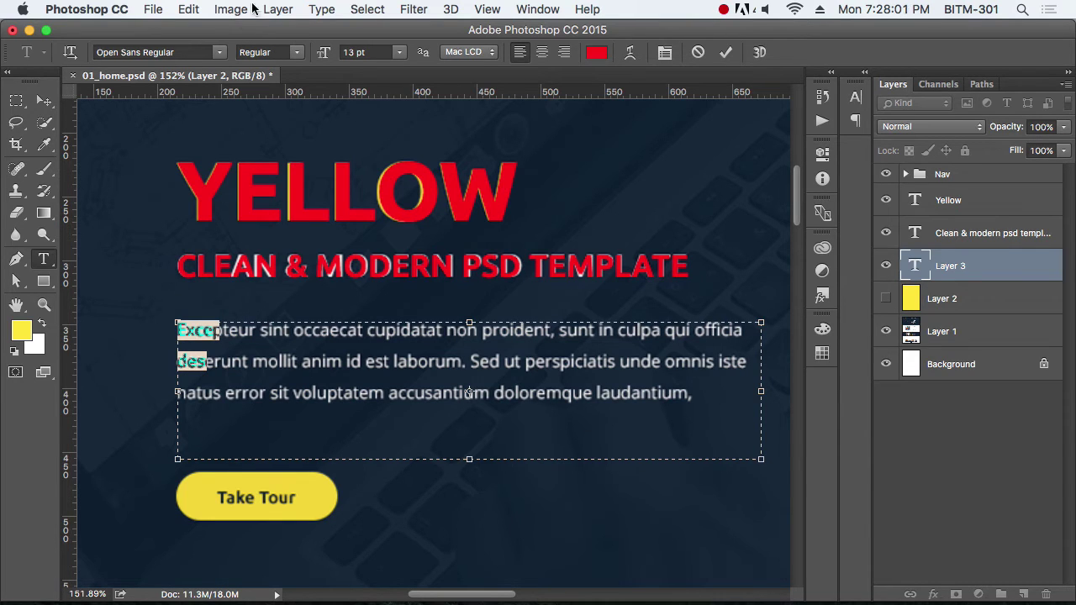
left_click(319, 10)
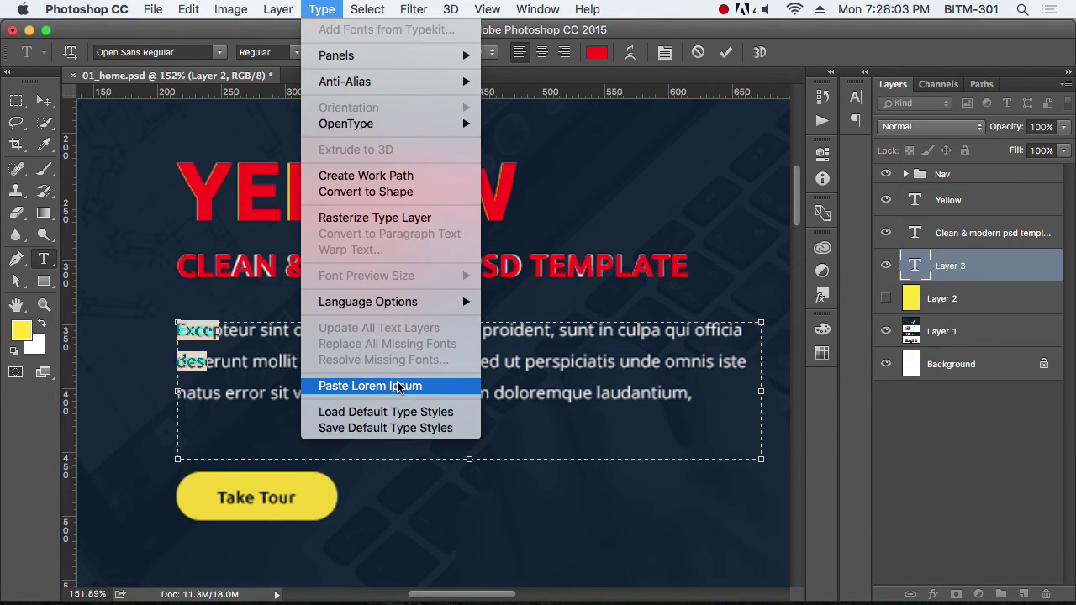
left_click(398, 384)
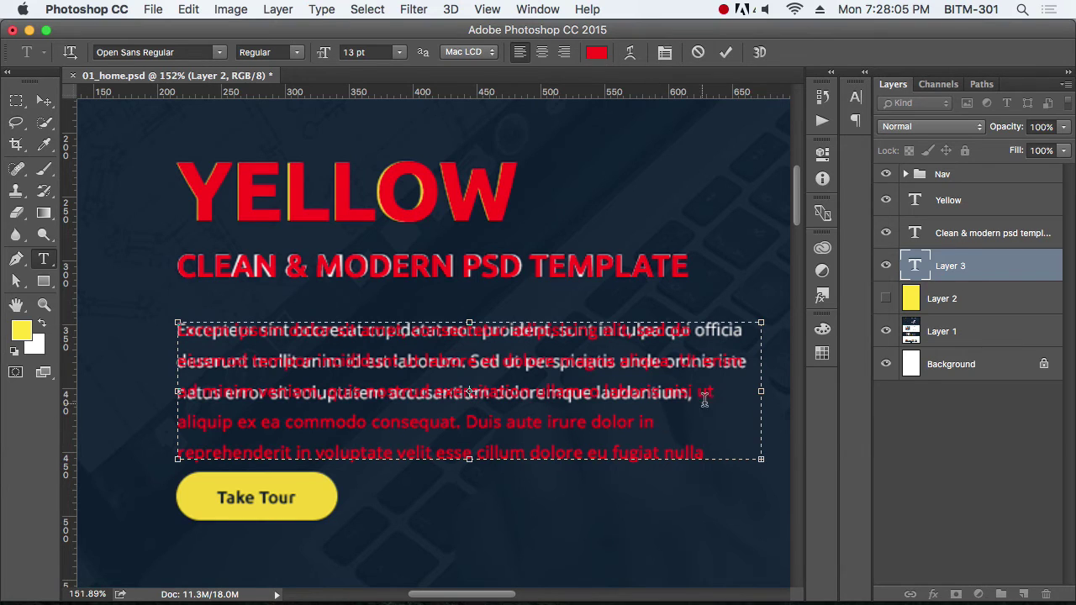
Step: Keep only the first three placeholder lines and shrink the text box to fit them
left_click_drag(693, 390, 177, 326)
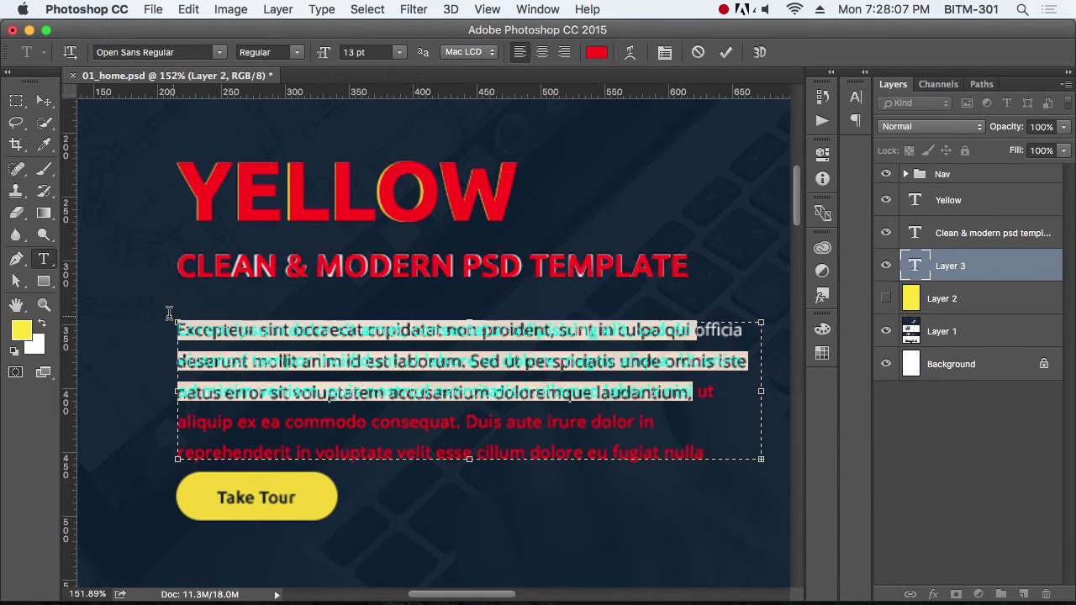
key("super+c")
key("super+a")
key("super+v")
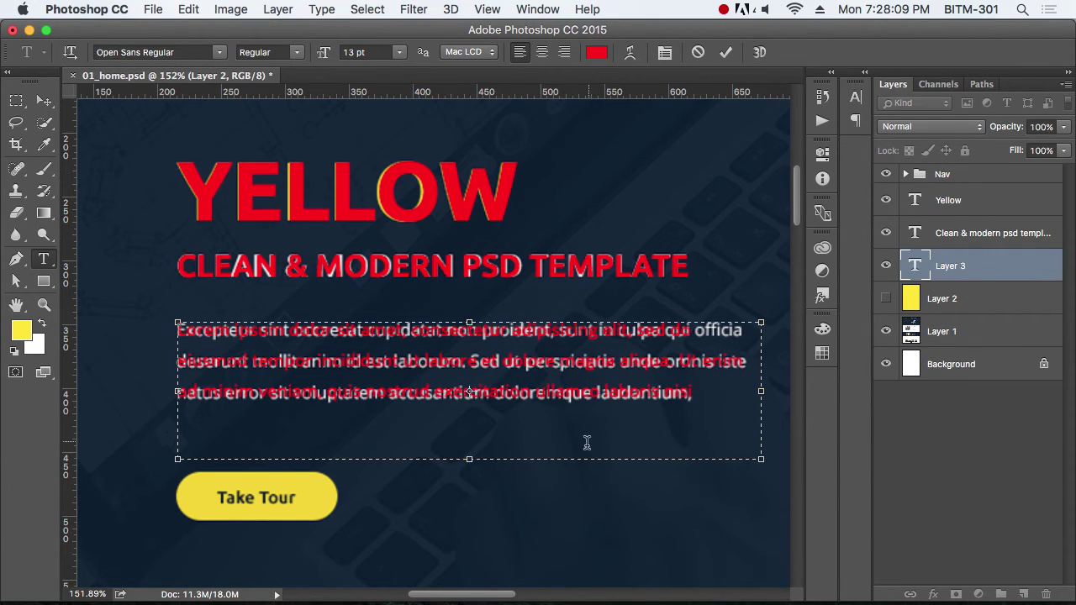
left_click_drag(469, 460, 469, 415)
left_click(43, 100)
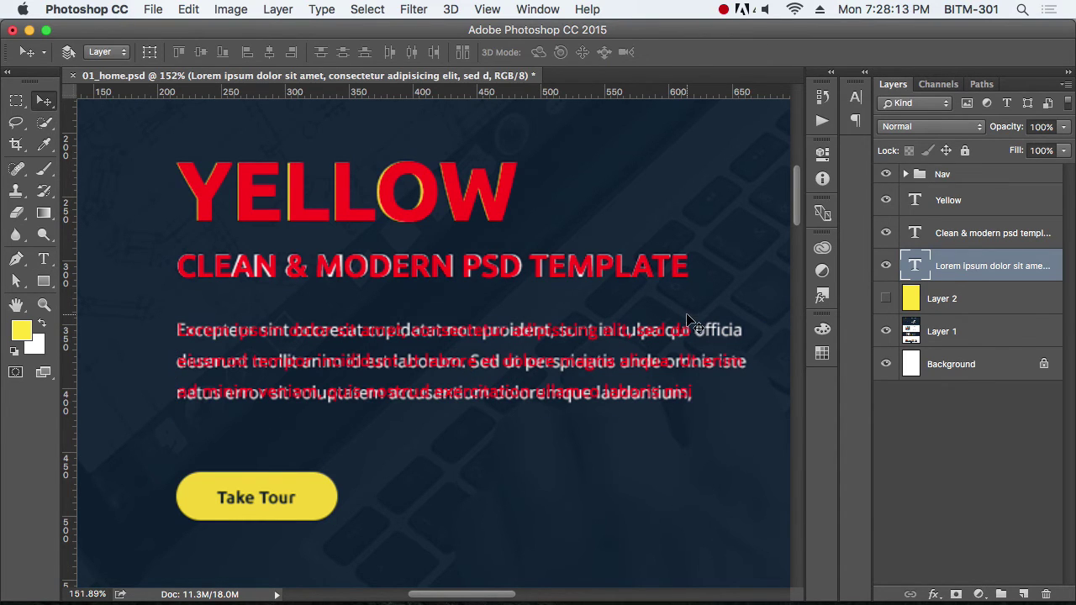
Step: Make the Lorem ipsum paragraph text white
key("t")
left_click(596, 52)
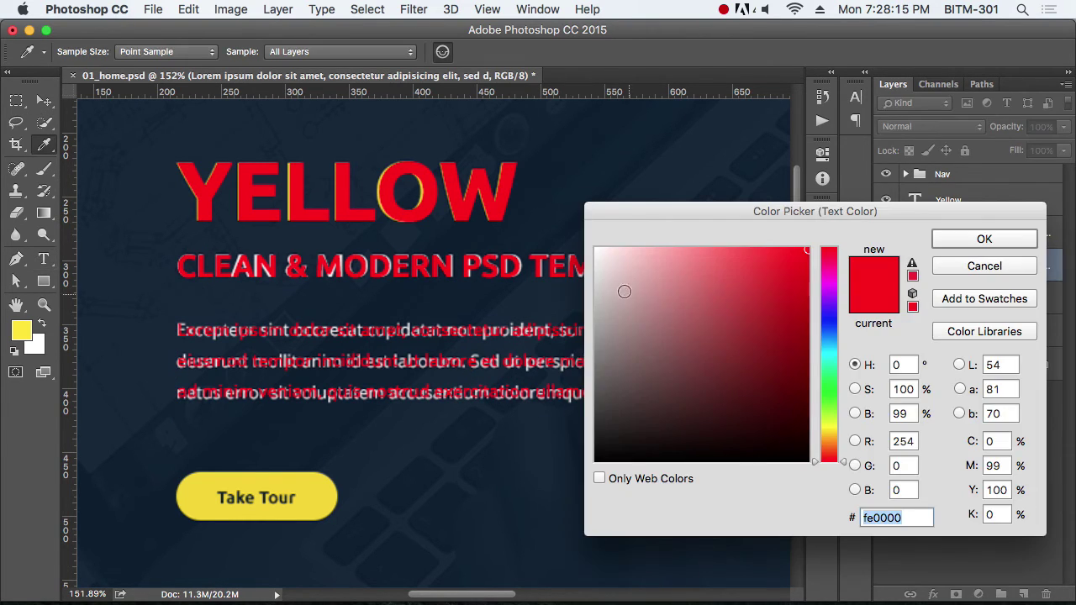
left_click_drag(625, 289, 605, 219)
left_click(1024, 244)
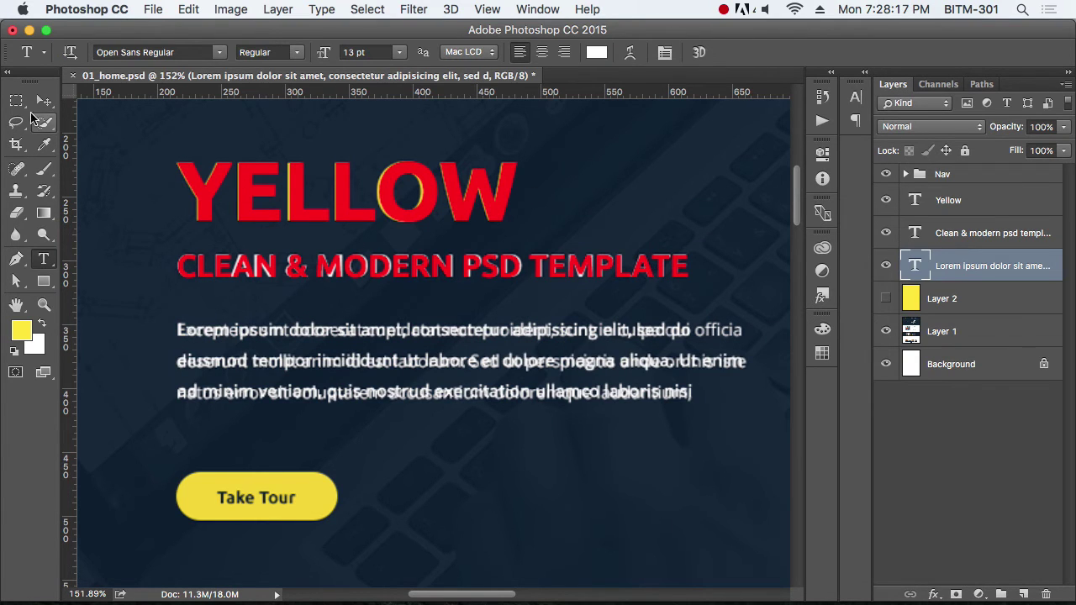
left_click(43, 100)
Step: Set the Clean & Modern subtitle colour to white ffffff
left_click(965, 238)
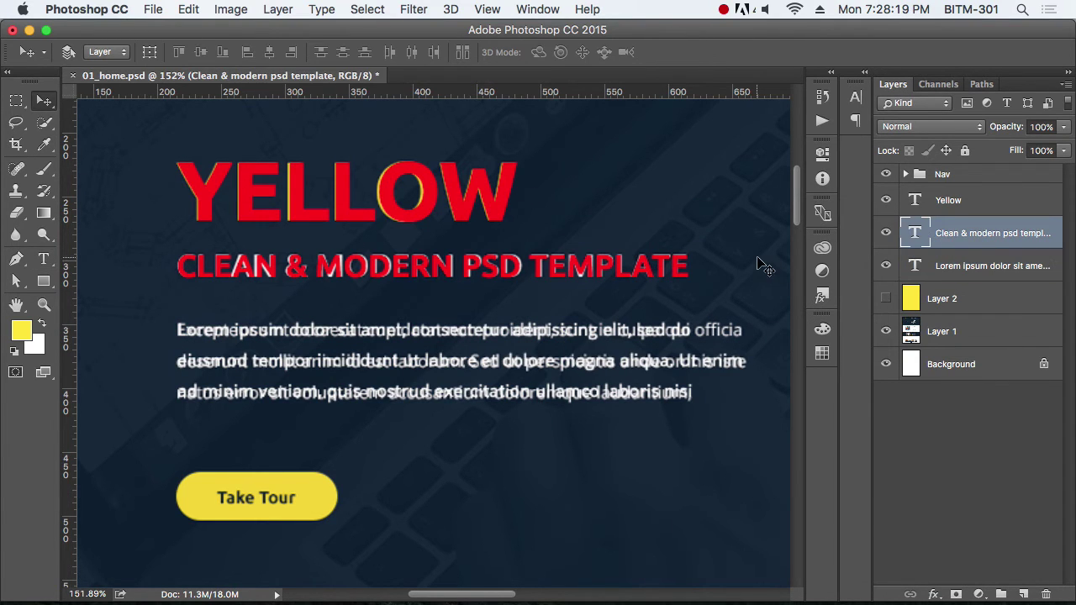
key("t")
left_click(596, 52)
type("ffffff")
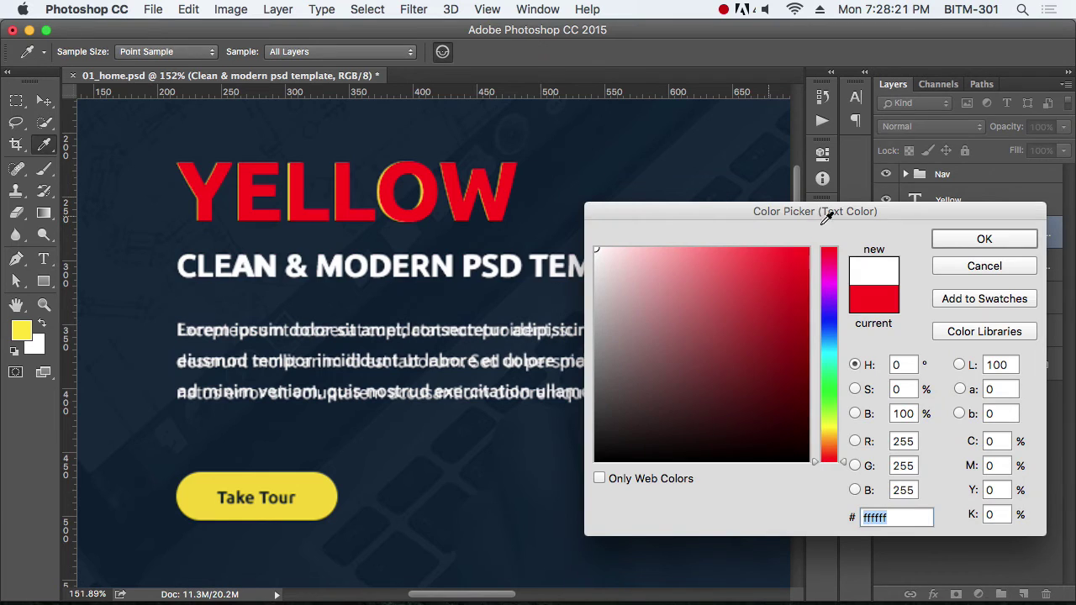
left_click(985, 239)
Step: Colour the YELLOW headline with the sampled yellow foreground colour ffe716
left_click(952, 208)
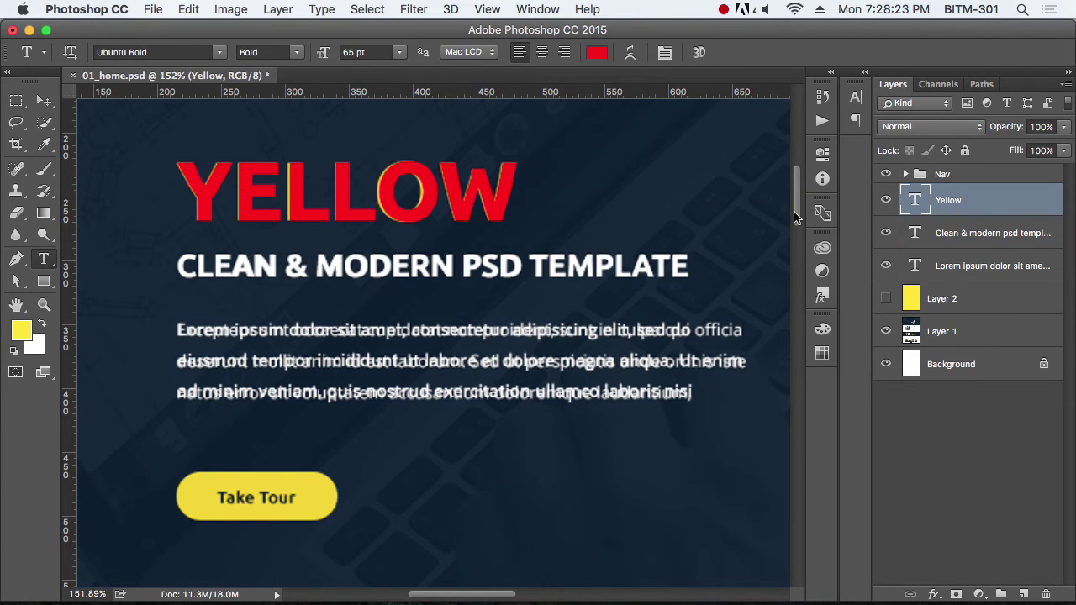
left_click(600, 54)
left_click(22, 333)
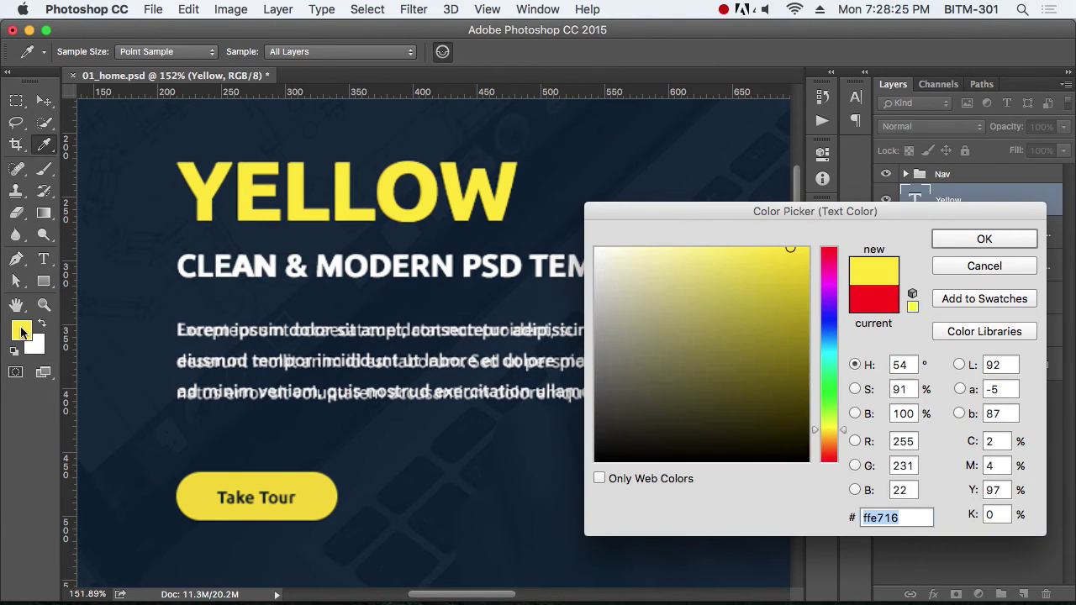
left_click(958, 239)
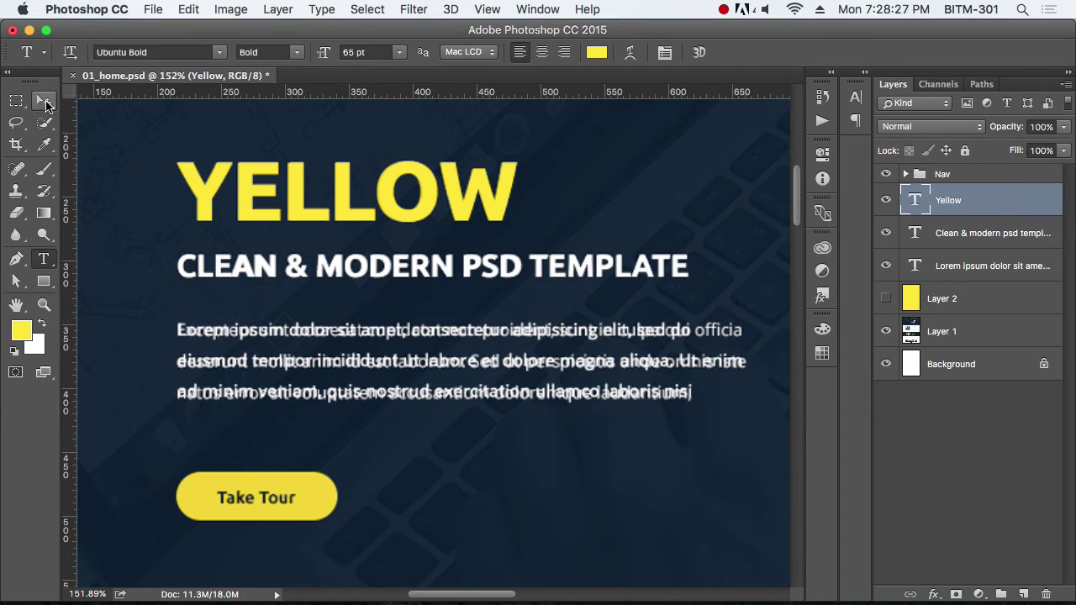
left_click(46, 102)
left_click(964, 296)
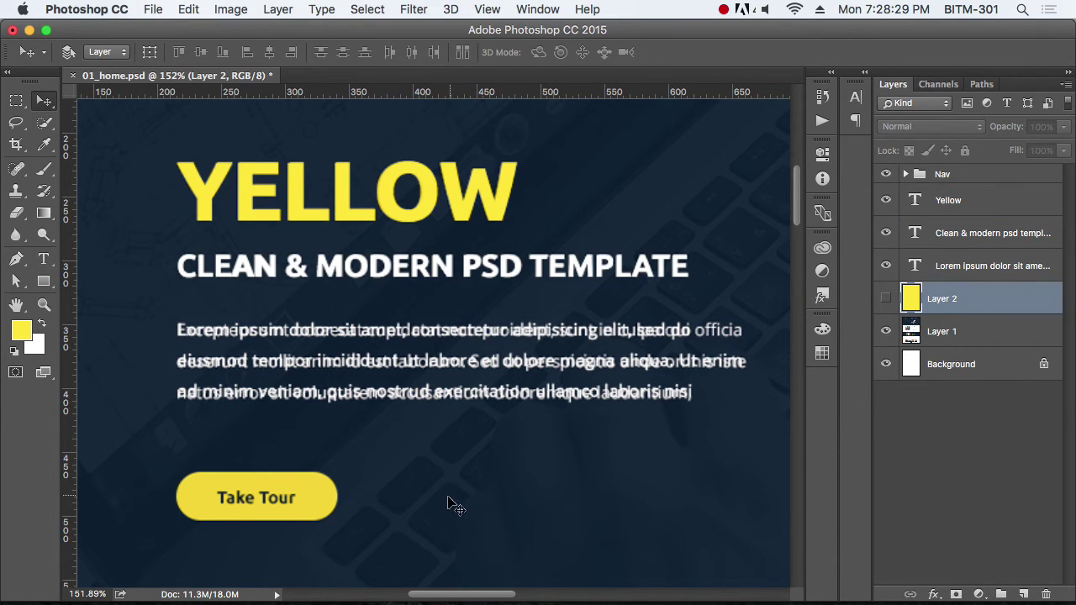
Step: Add an 18 pt TAKE TOUR text layer below the button, fixing the stray Y typo
left_click_drag(459, 496, 361, 445)
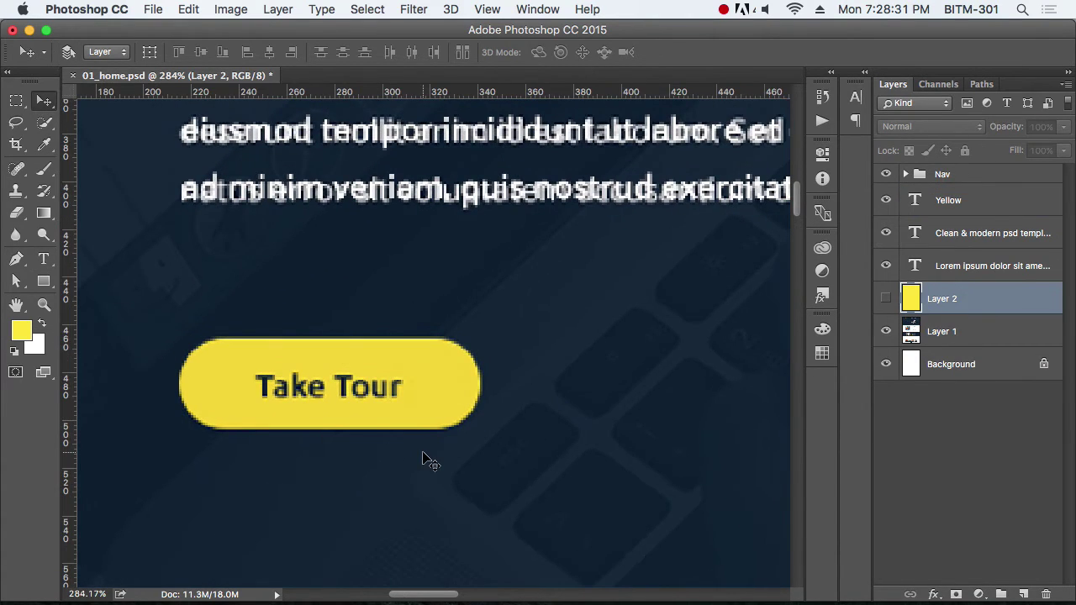
key("t")
left_click(305, 482)
type("TA")
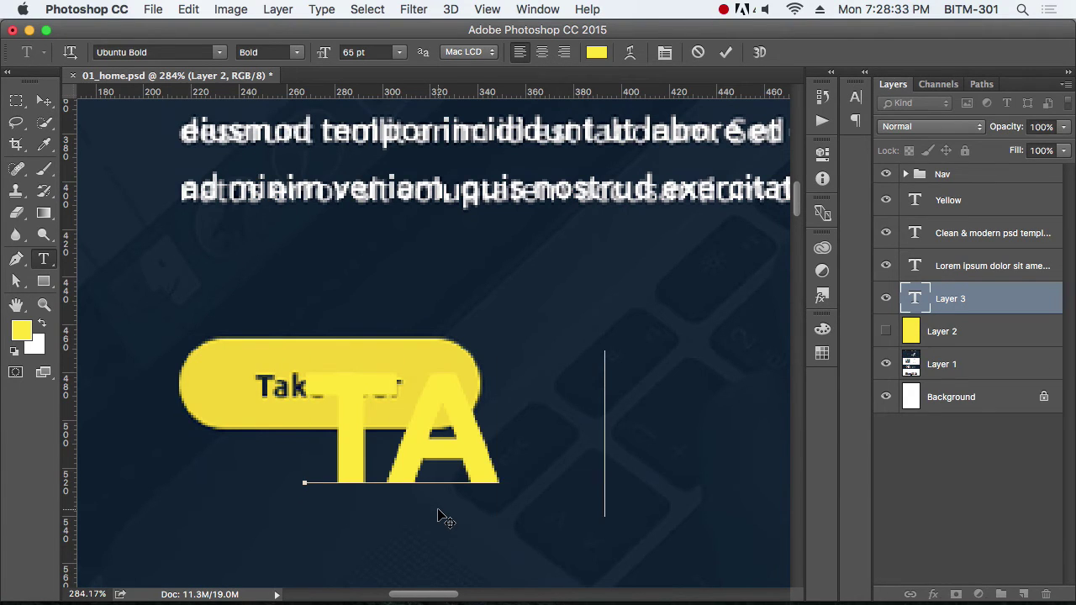
type("KE T")
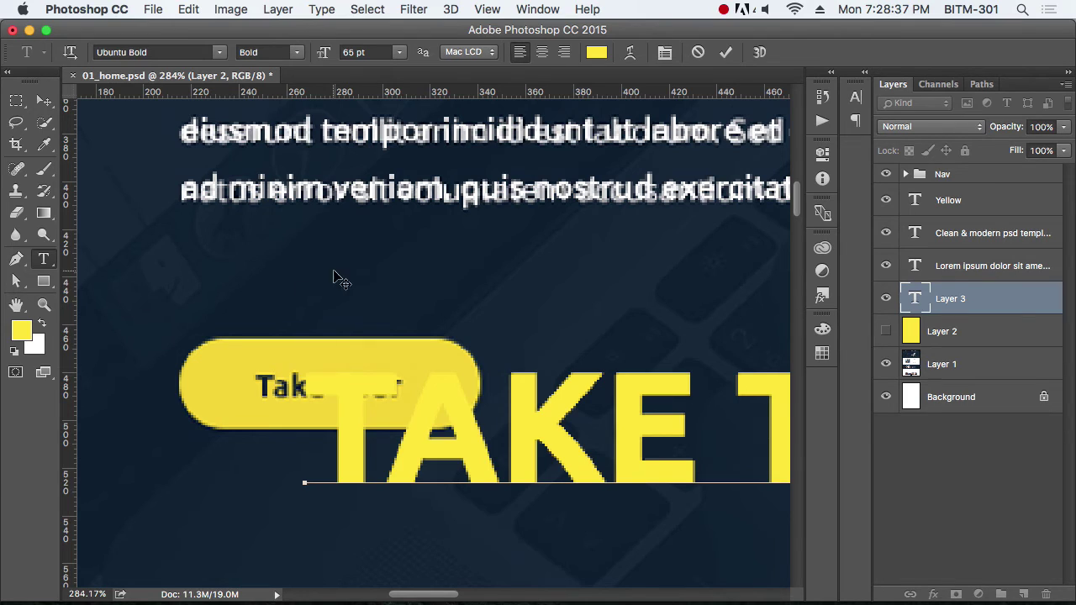
key("super+a")
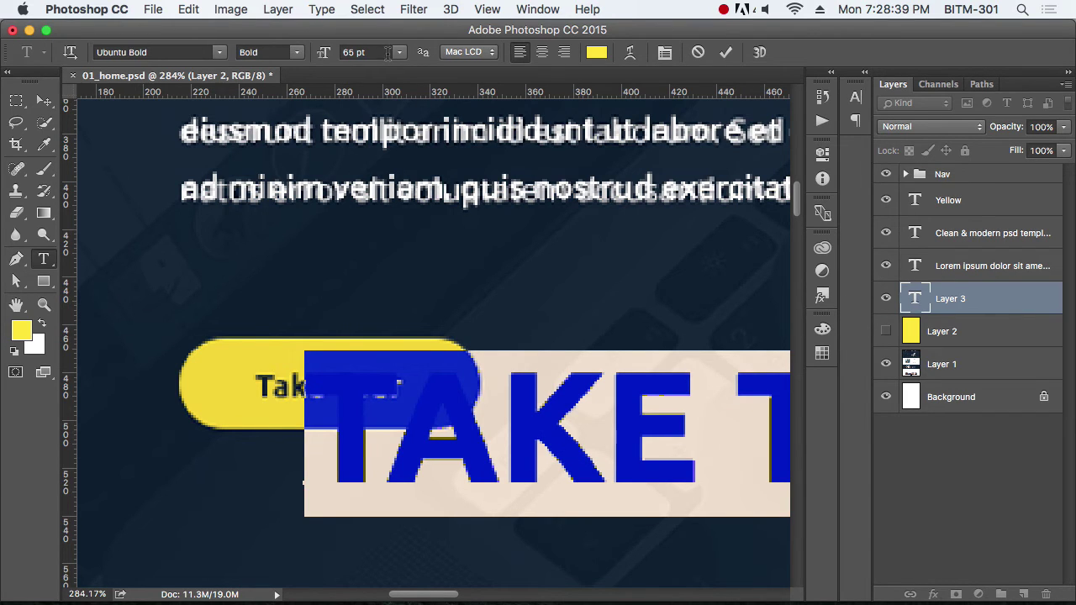
left_click(400, 52)
left_click(375, 178)
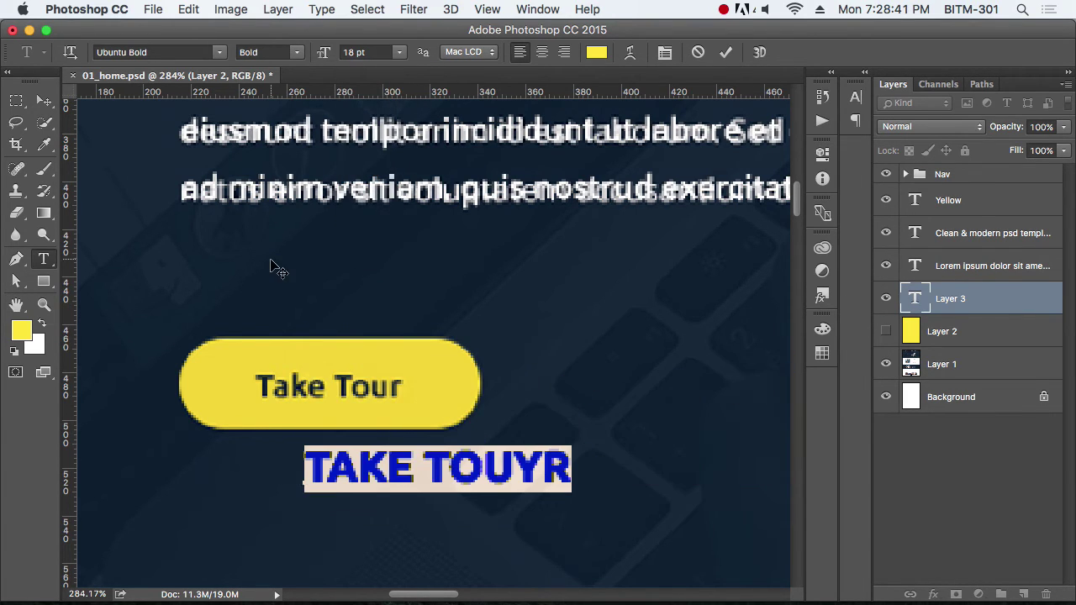
left_click(539, 465)
key("BackSpace")
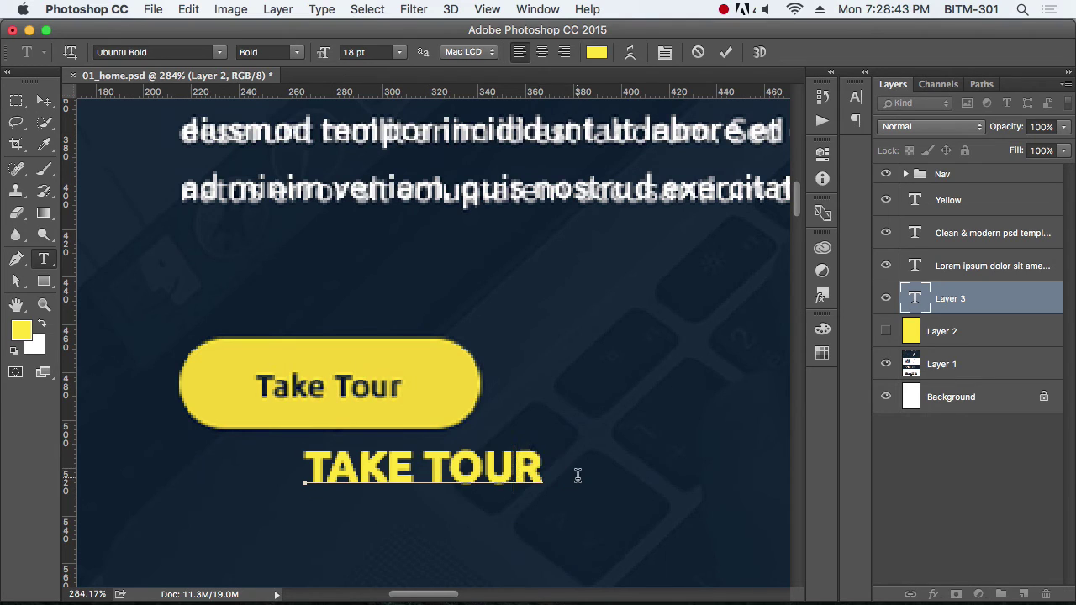
left_click(44, 101)
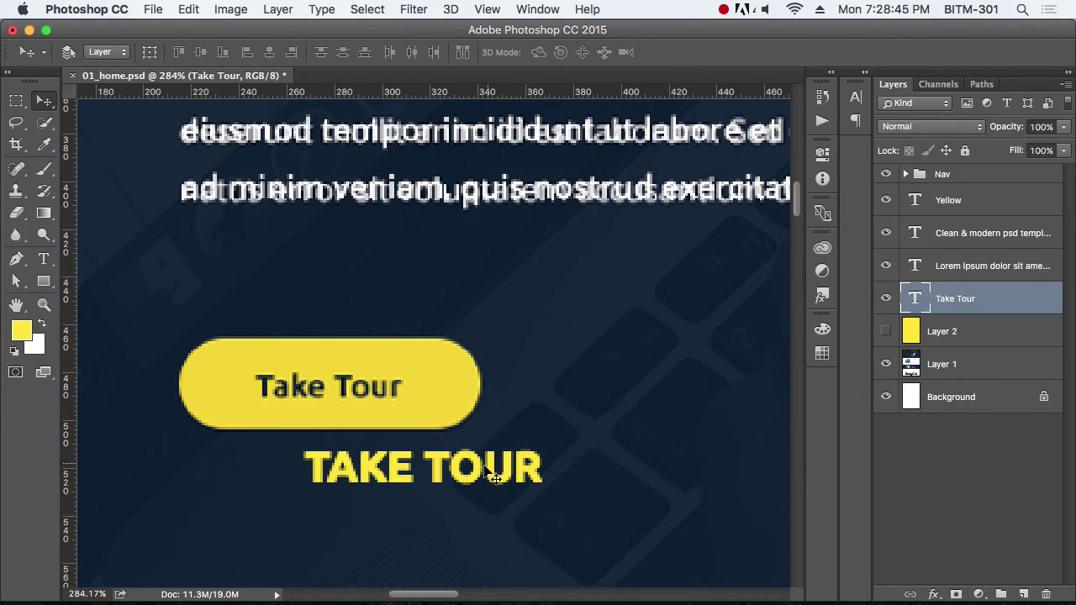
Step: Make the TAKE TOUR text red, turn off All Caps, and set its style to Regular
key("t")
left_click(597, 52)
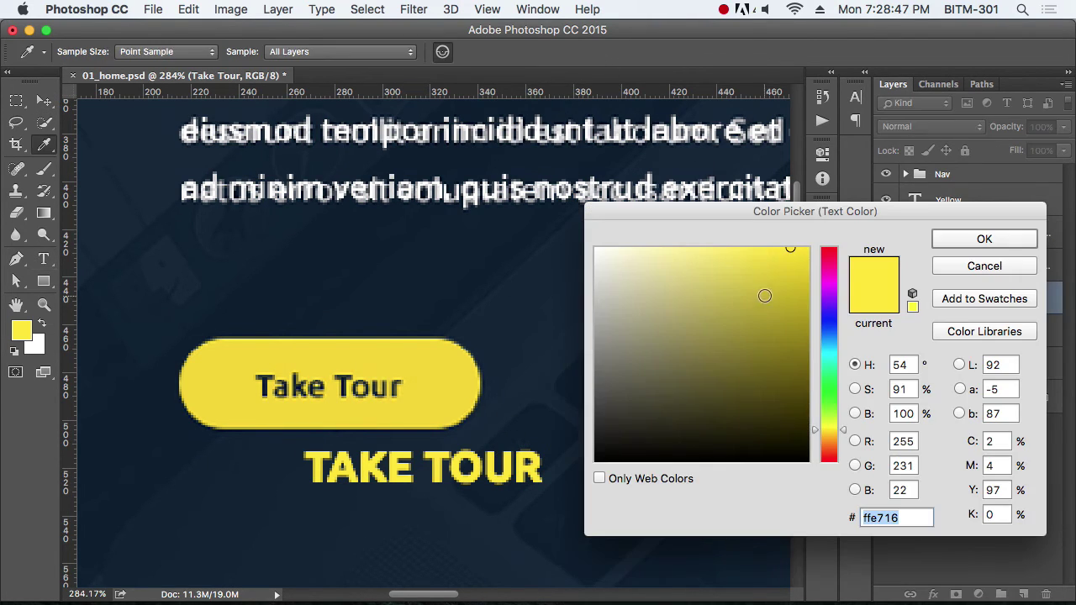
left_click(828, 249)
left_click(984, 240)
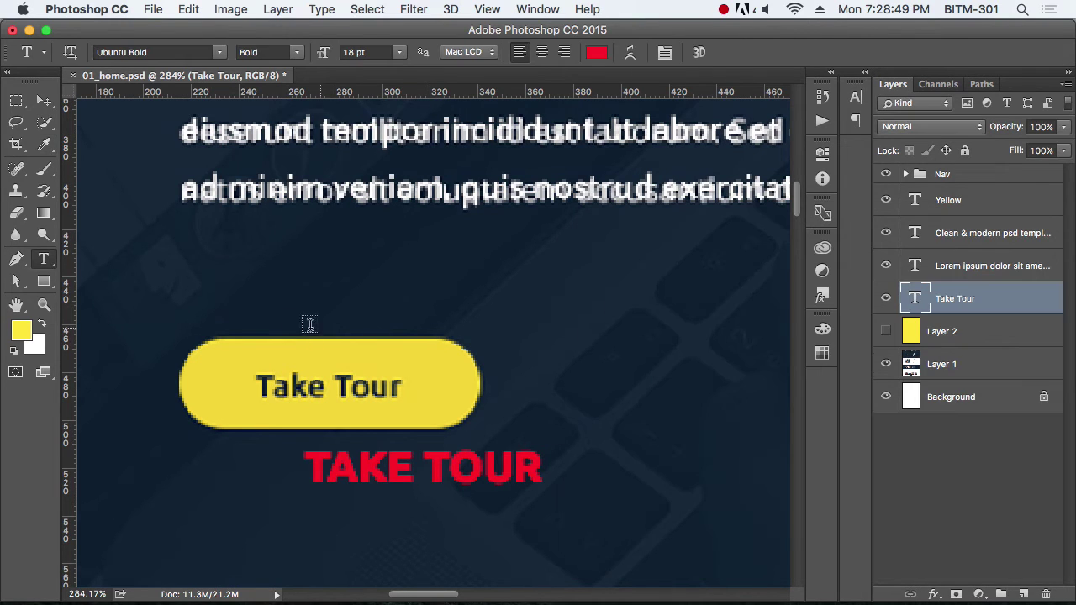
double_click(433, 461)
triple_click(434, 460)
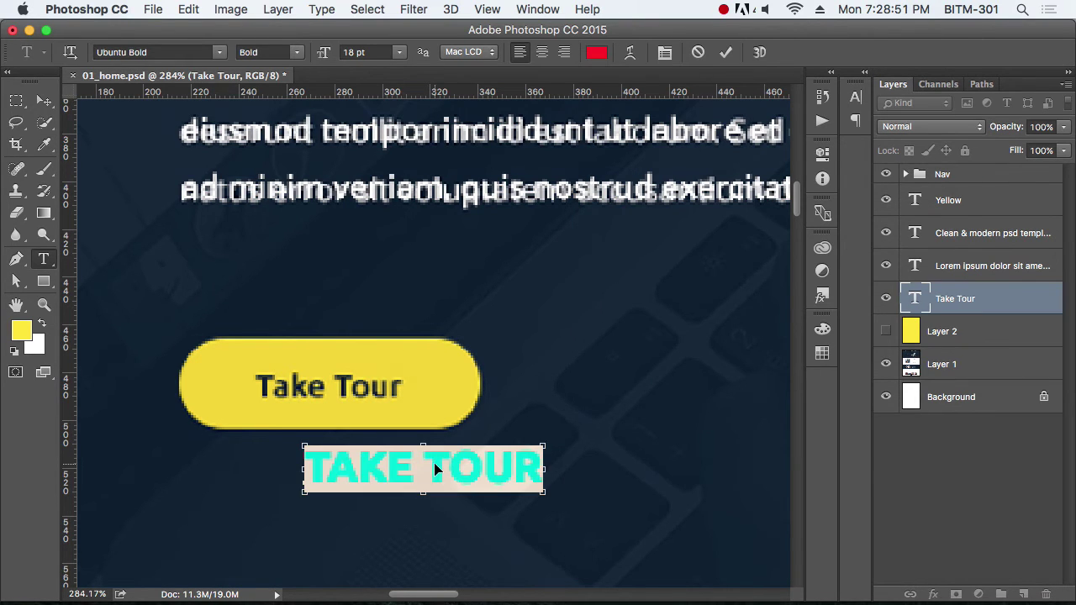
key("ctrl+t")
left_click(715, 216)
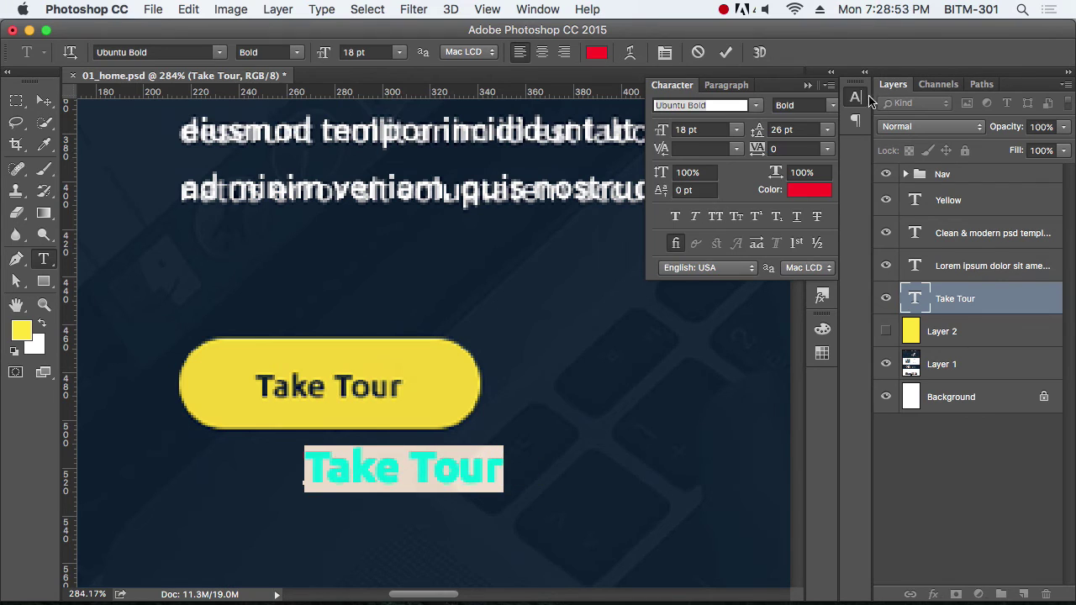
left_click(855, 97)
left_click(300, 53)
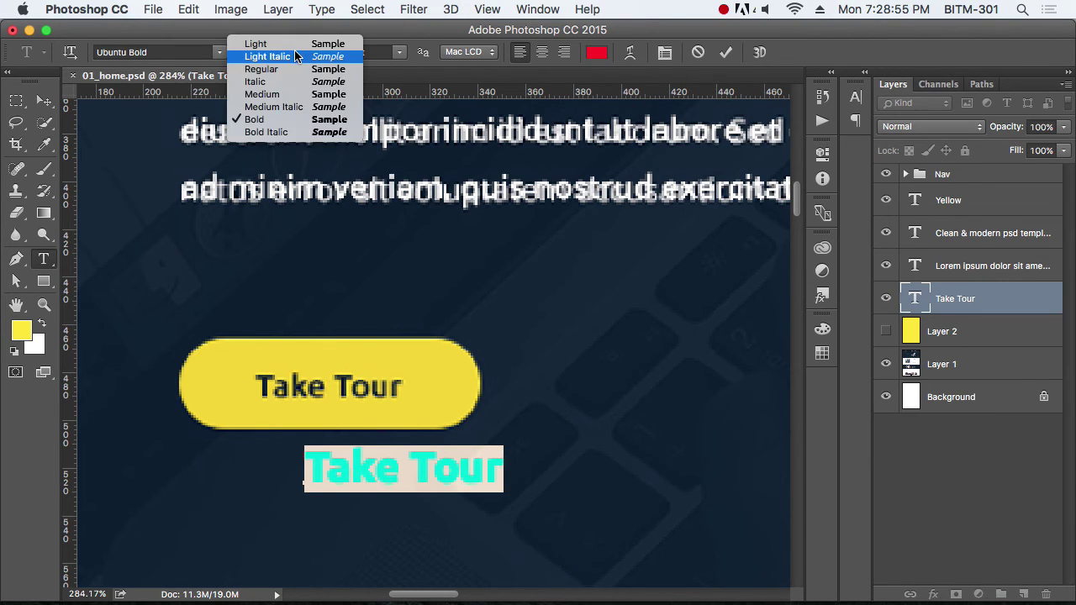
left_click(243, 65)
Step: Change the Take Tour font to Open Sans Semibold at 14 pt
left_click(165, 53)
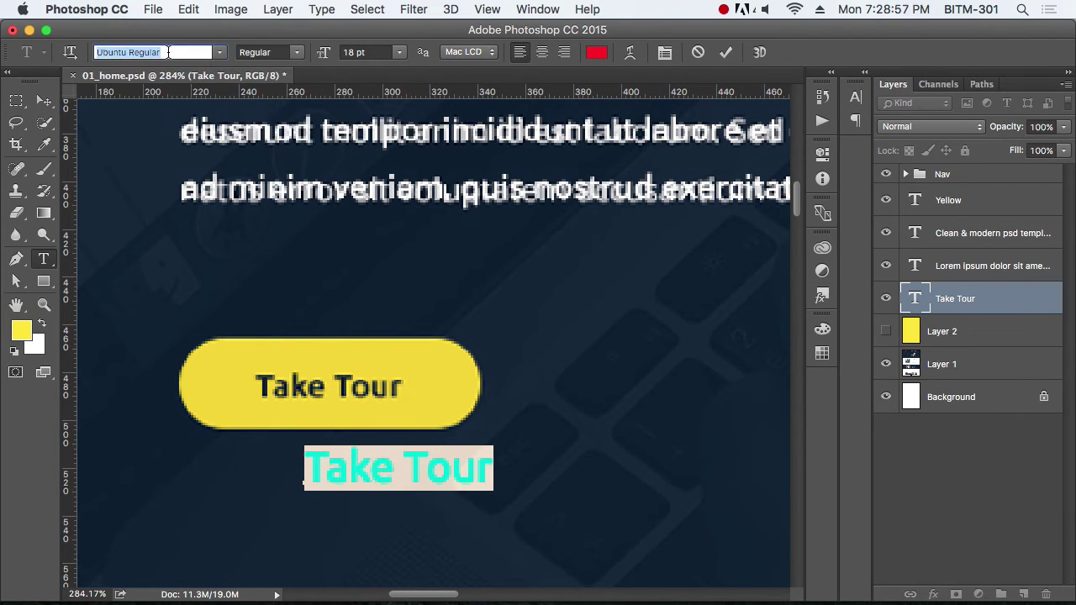
type("op")
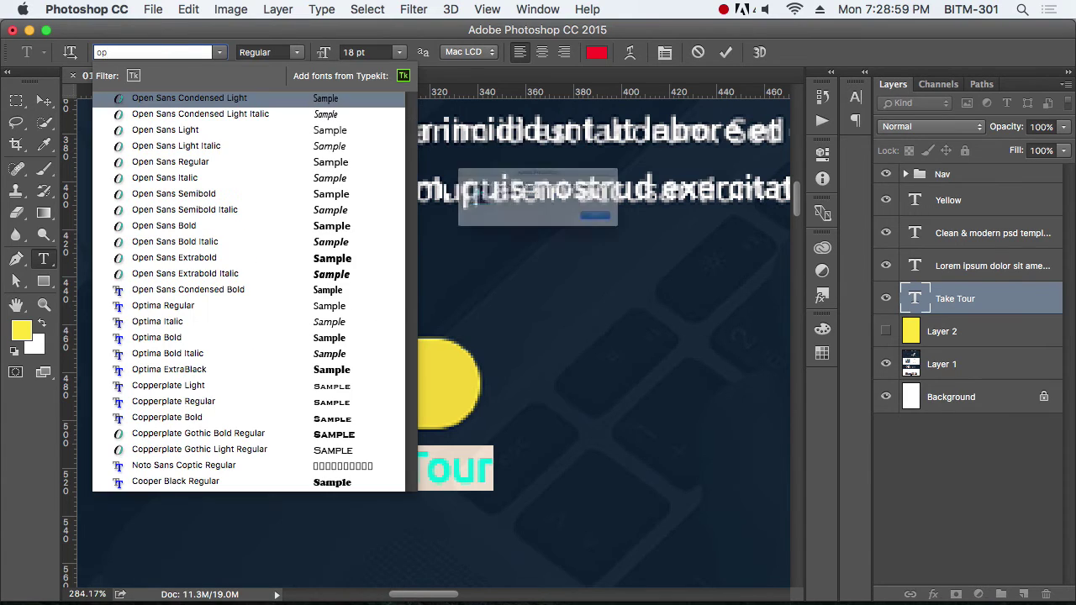
key("Return")
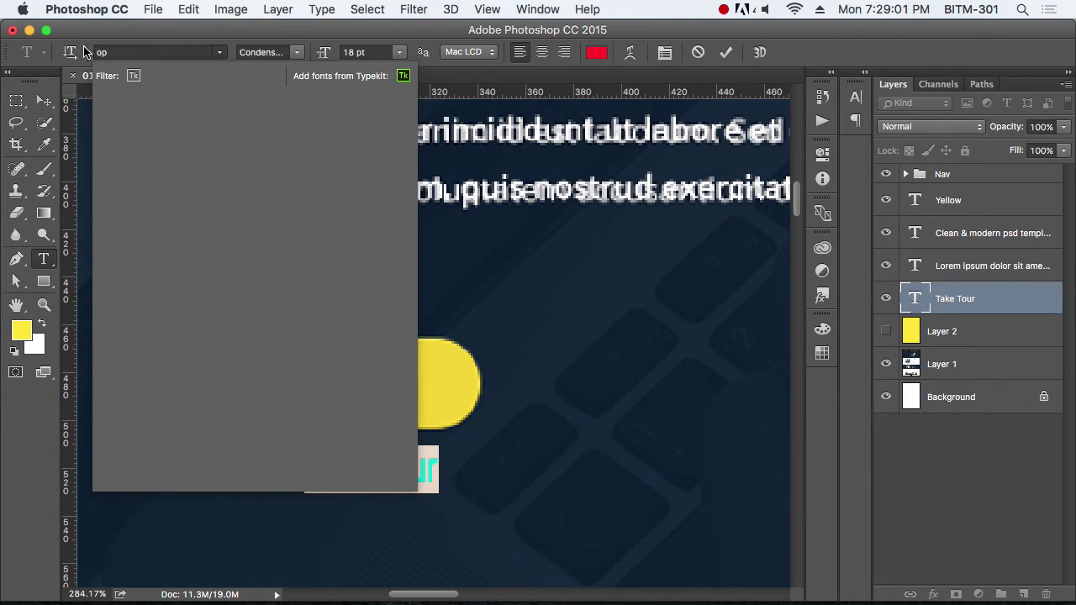
left_click(216, 52)
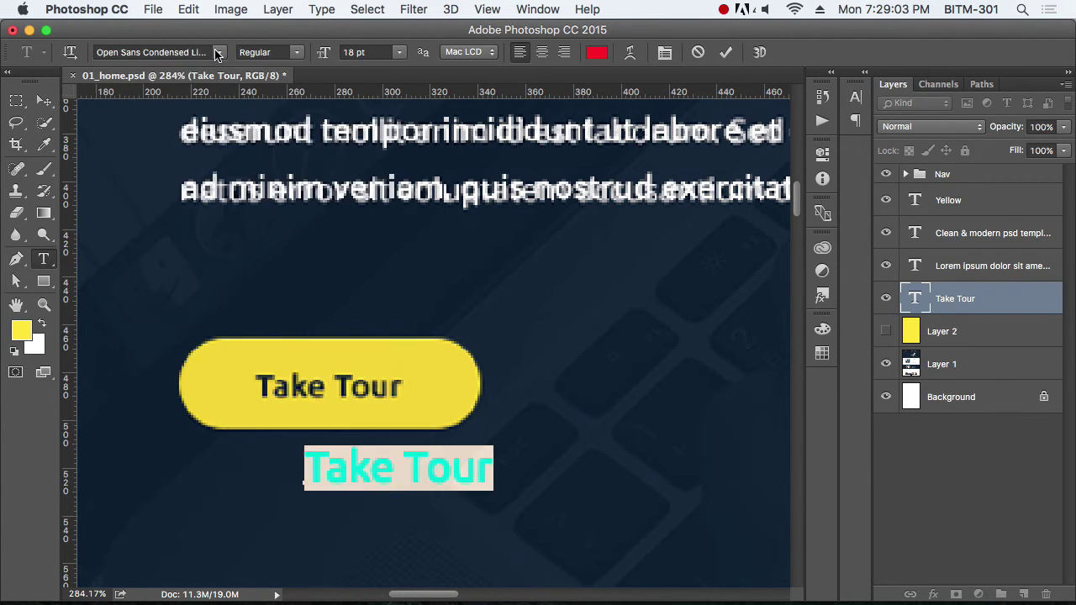
left_click(219, 53)
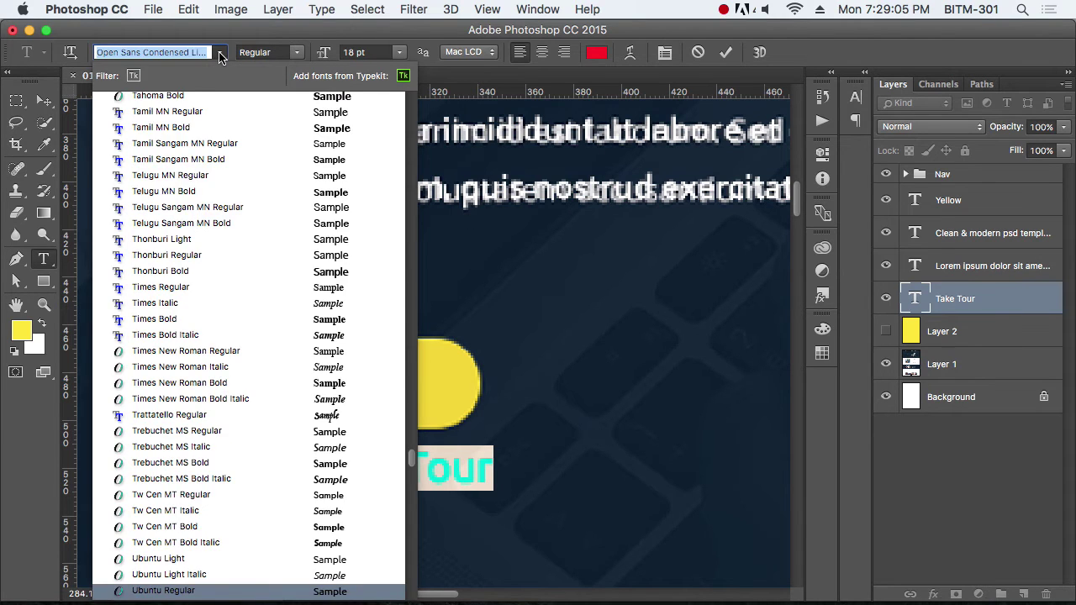
type("op")
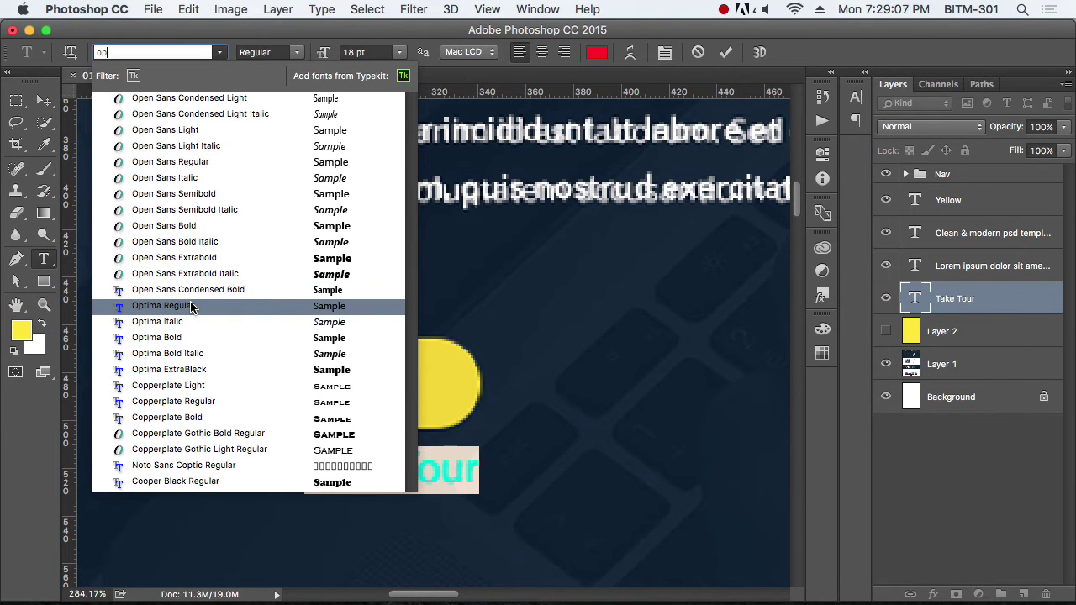
left_click(225, 194)
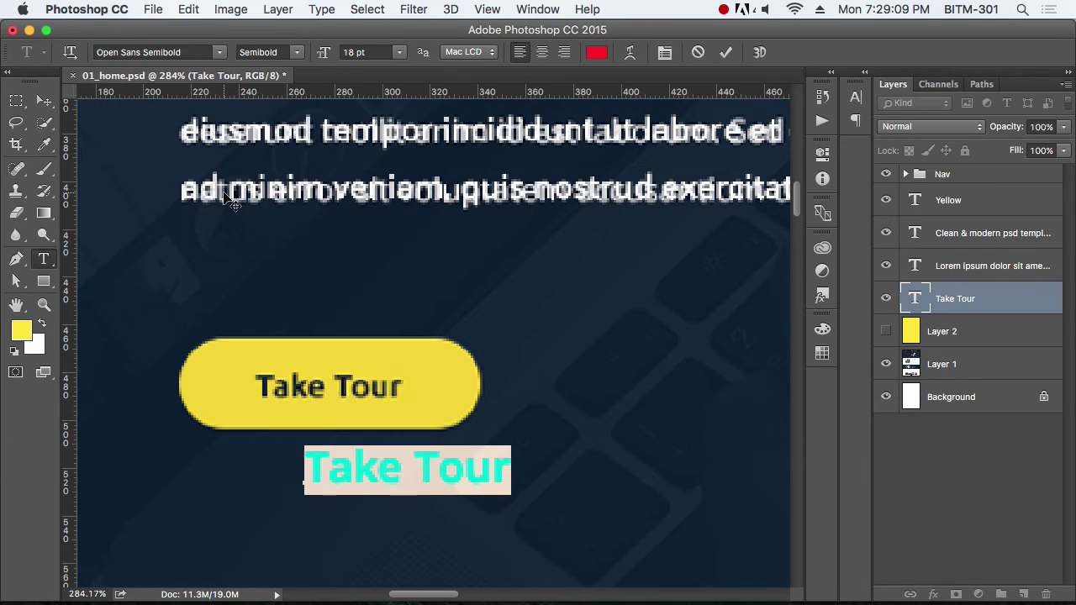
left_click(374, 52)
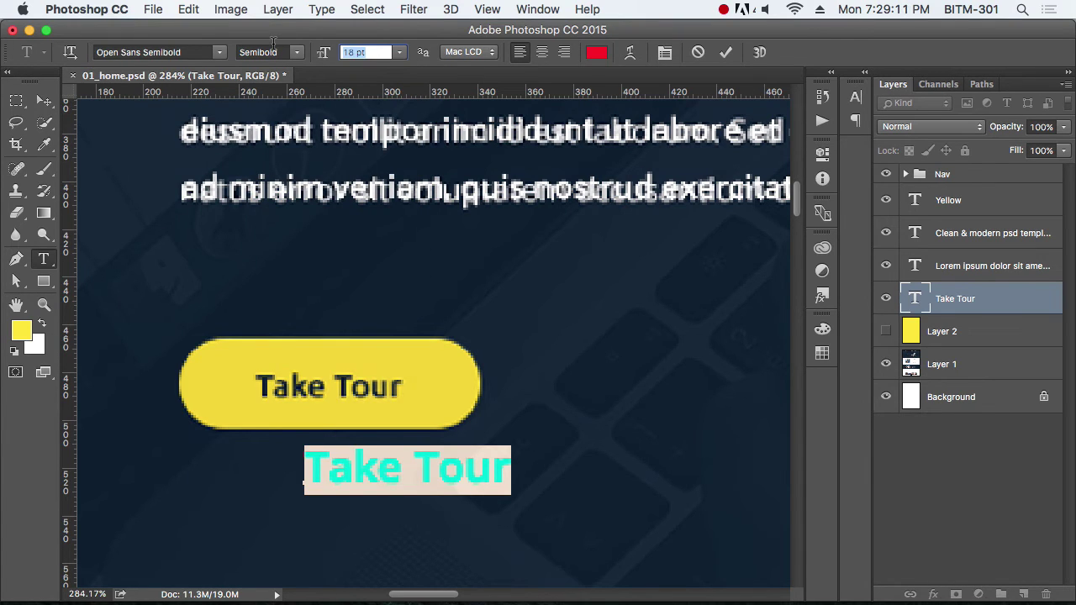
type("14")
key("Return")
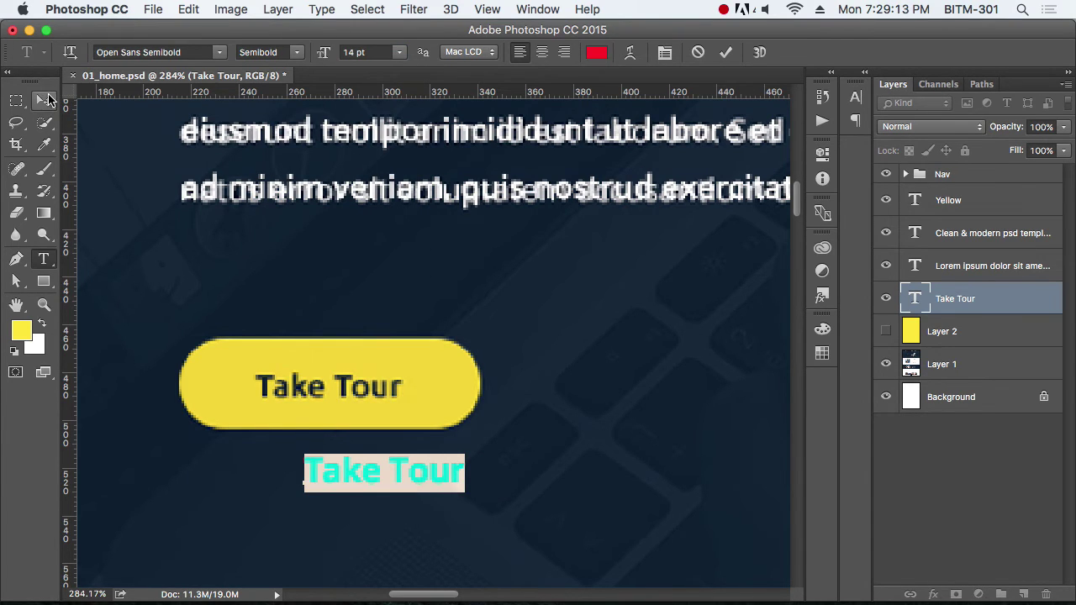
left_click(44, 100)
Step: Move the Take Tour text onto the yellow button and reduce it to 13 pt
left_click_drag(395, 483, 350, 386)
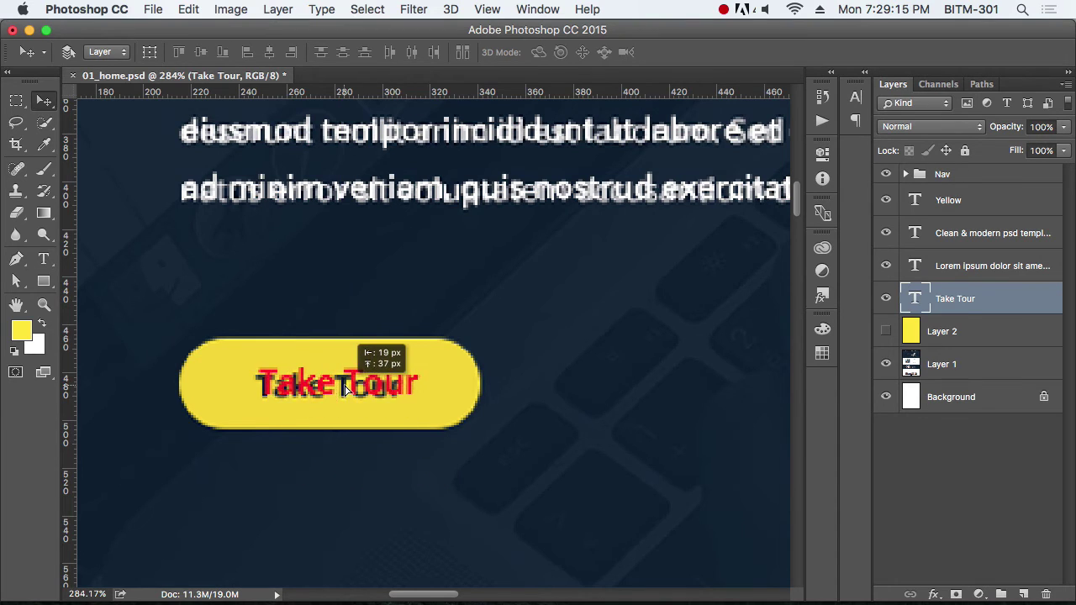
left_click(308, 373)
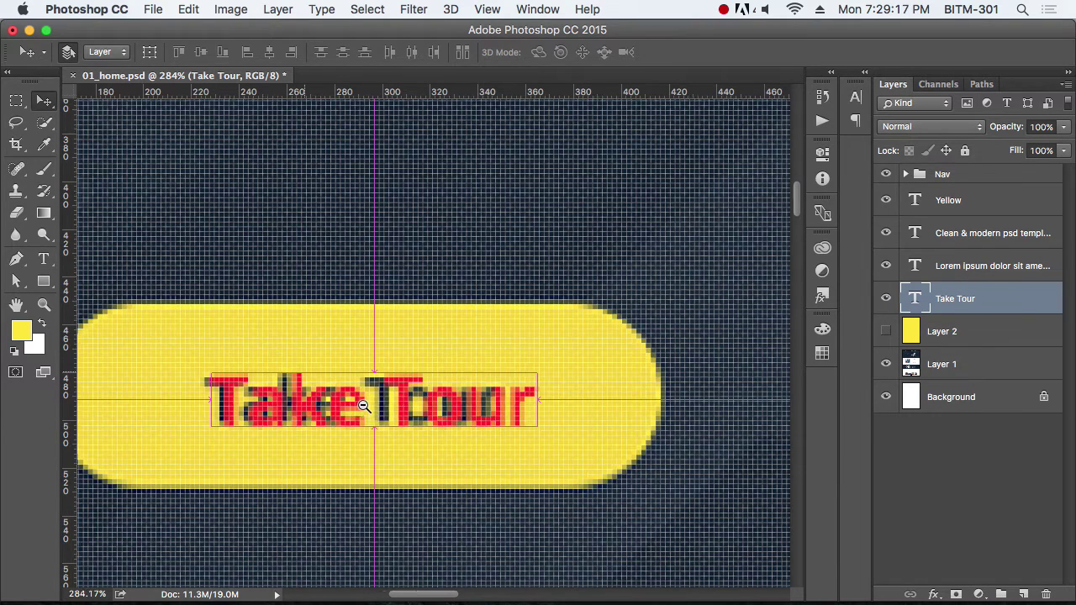
key("Up")
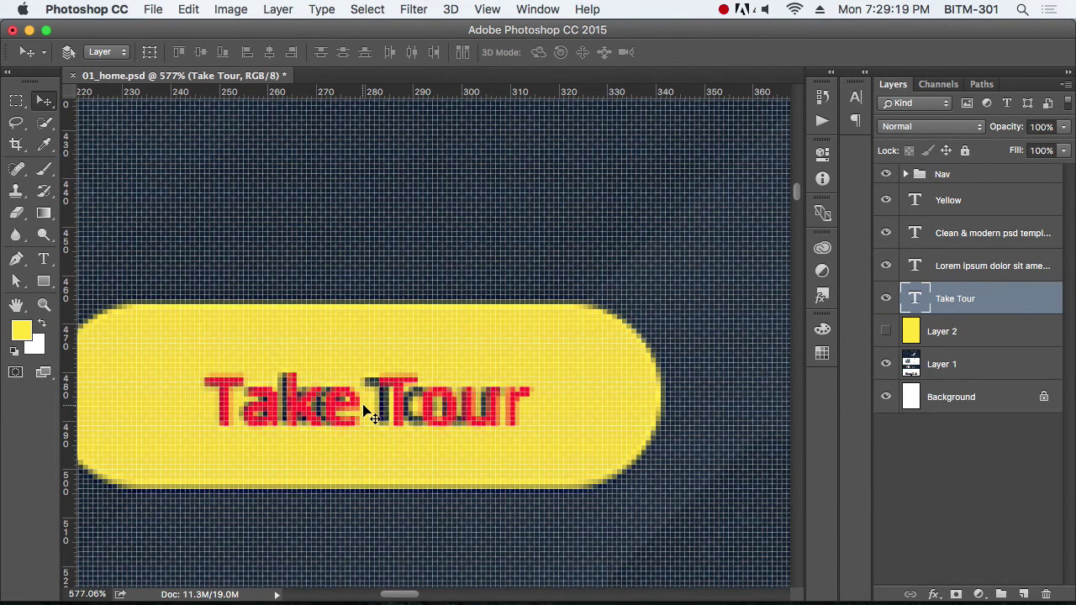
key("t")
left_click(361, 52)
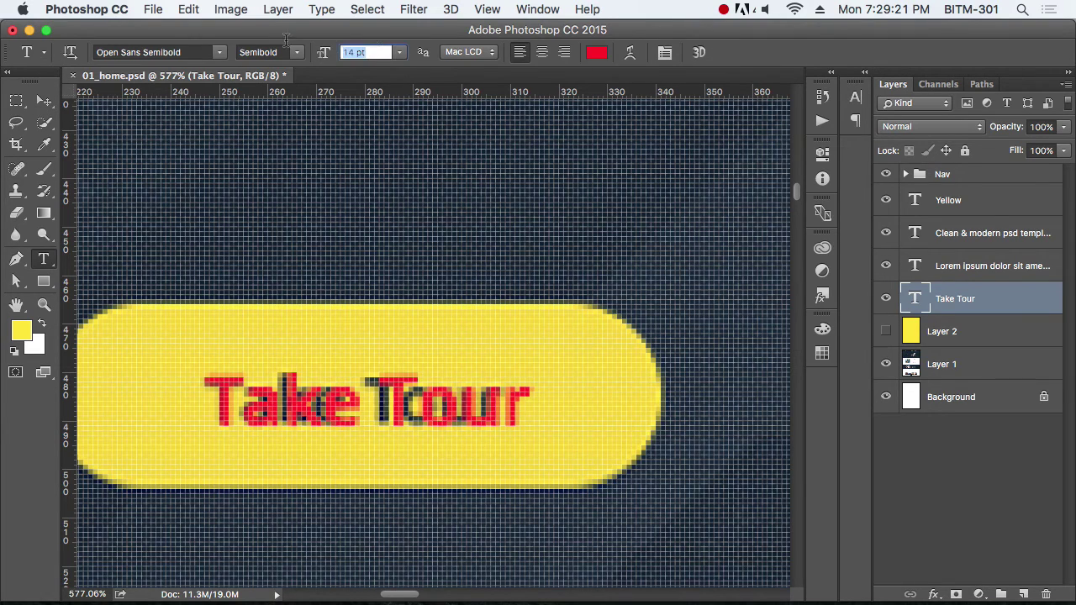
type("13")
key("Return")
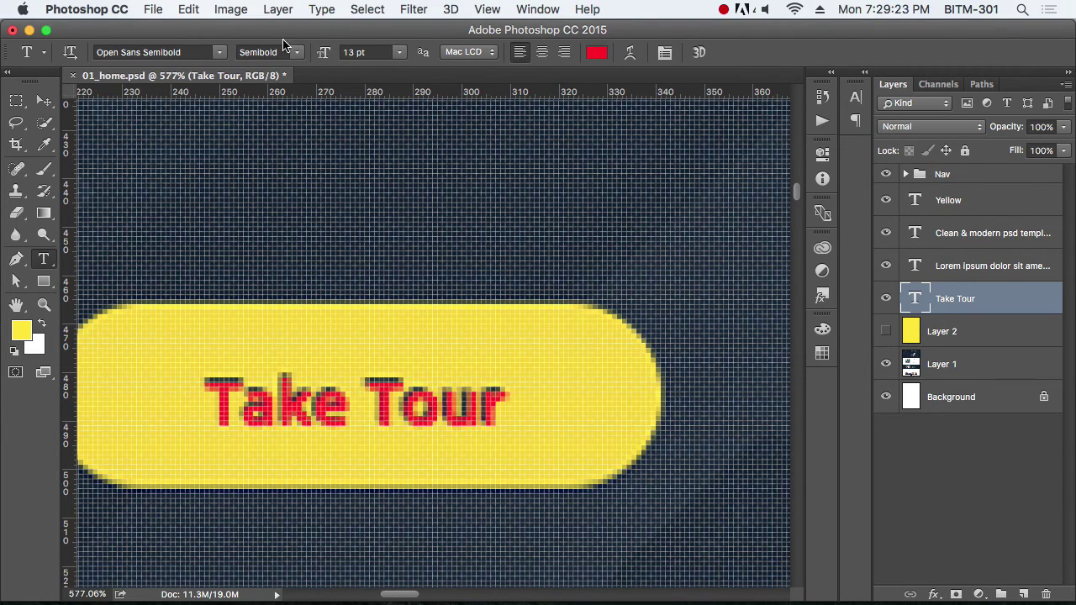
left_click(45, 102)
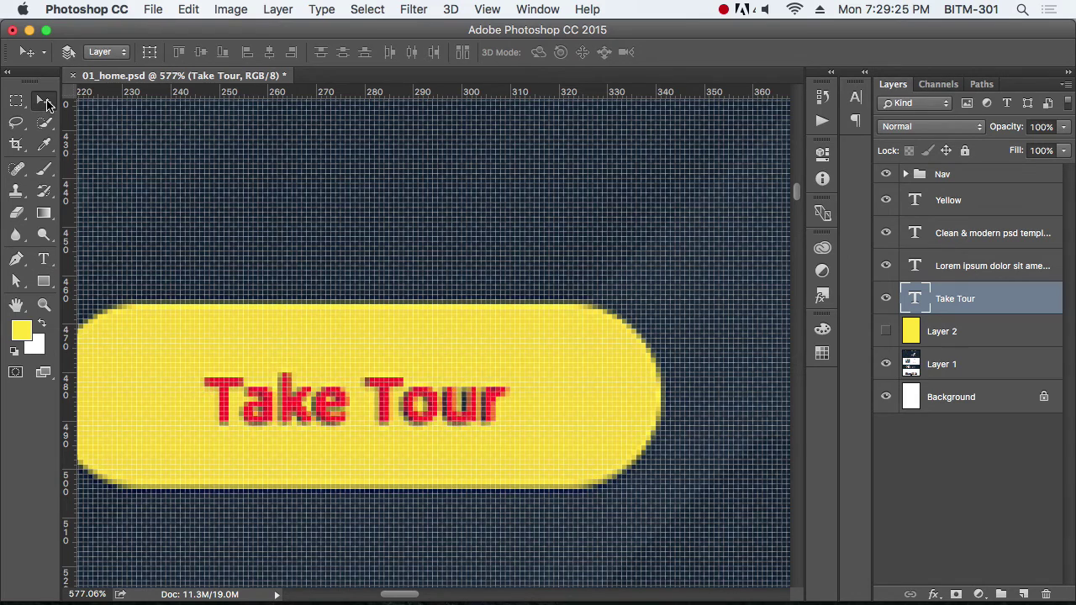
Step: Set the Take Tour text colour to black 000000
key("t")
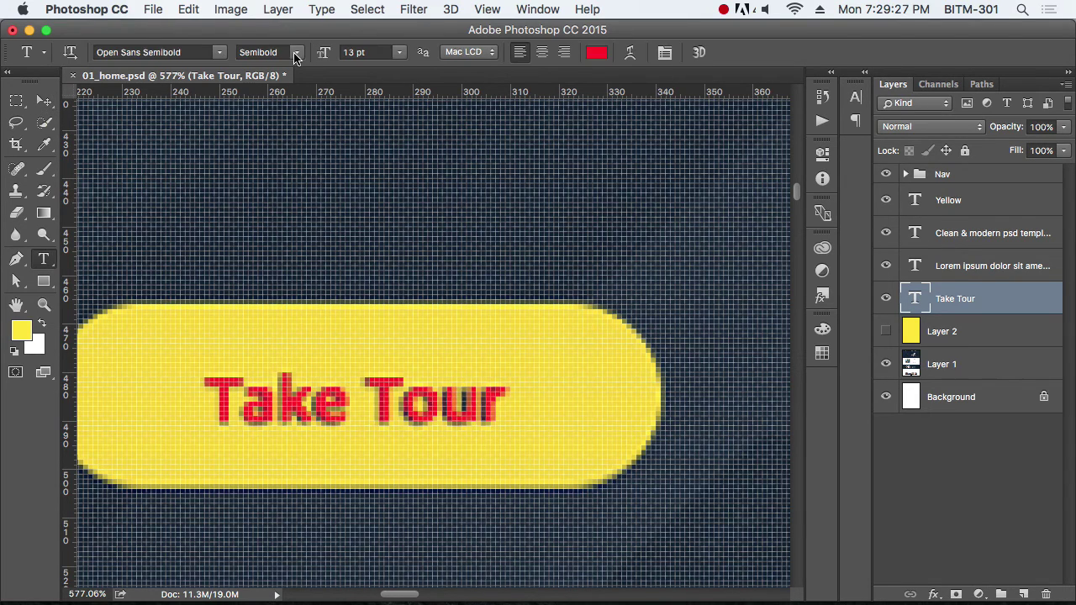
left_click(886, 299)
left_click(595, 54)
type("ffffff000000")
left_click(983, 239)
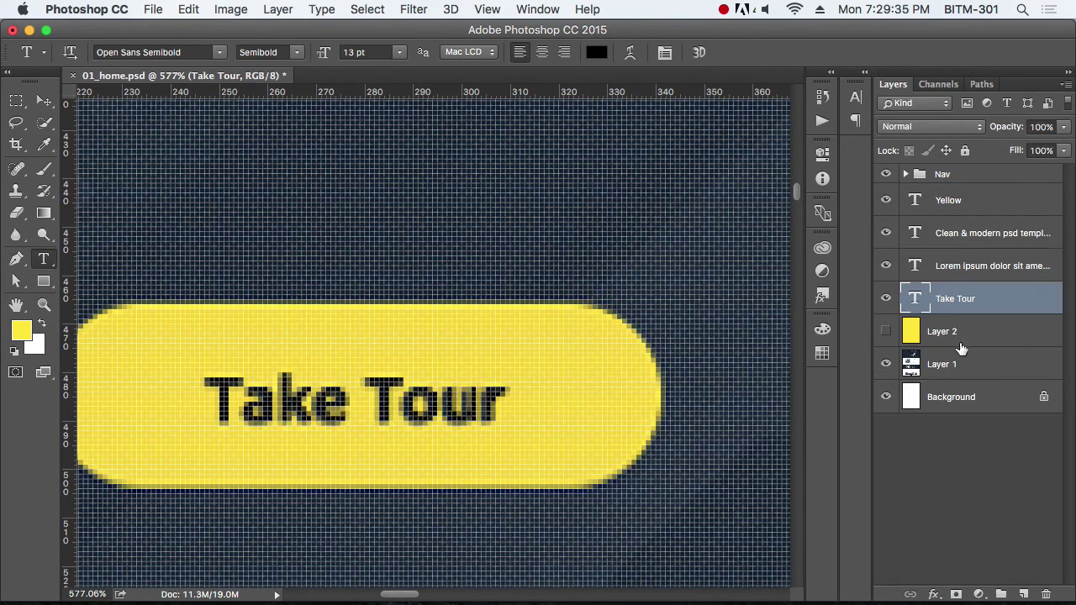
left_click(958, 332)
left_click(395, 401, "ctrl+alt")
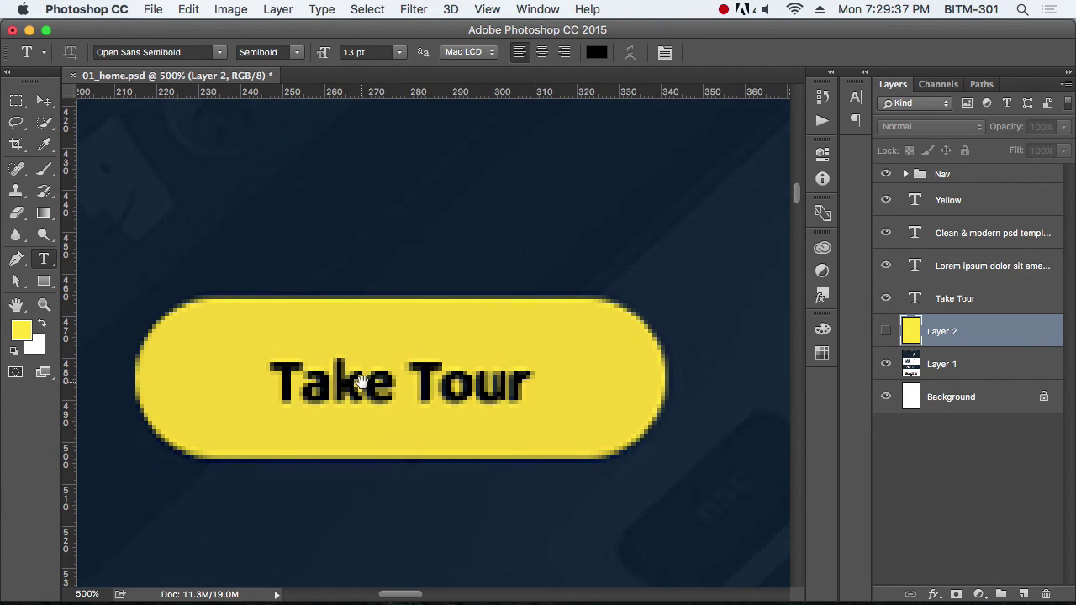
left_click(43, 101)
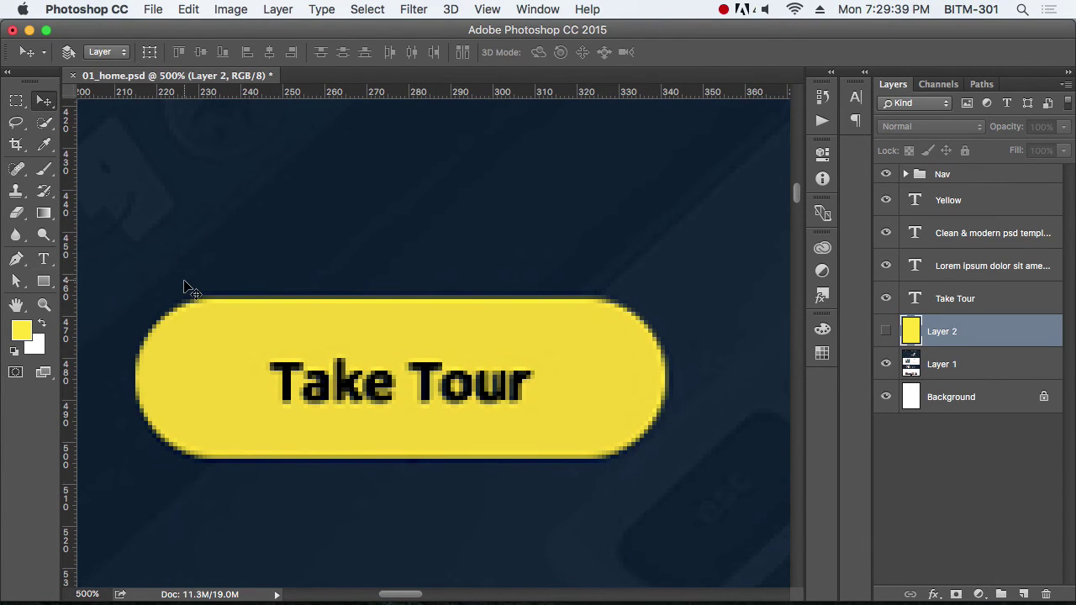
Step: Measure the yellow button's height with a rectangular marquee selection, then deselect
key("m")
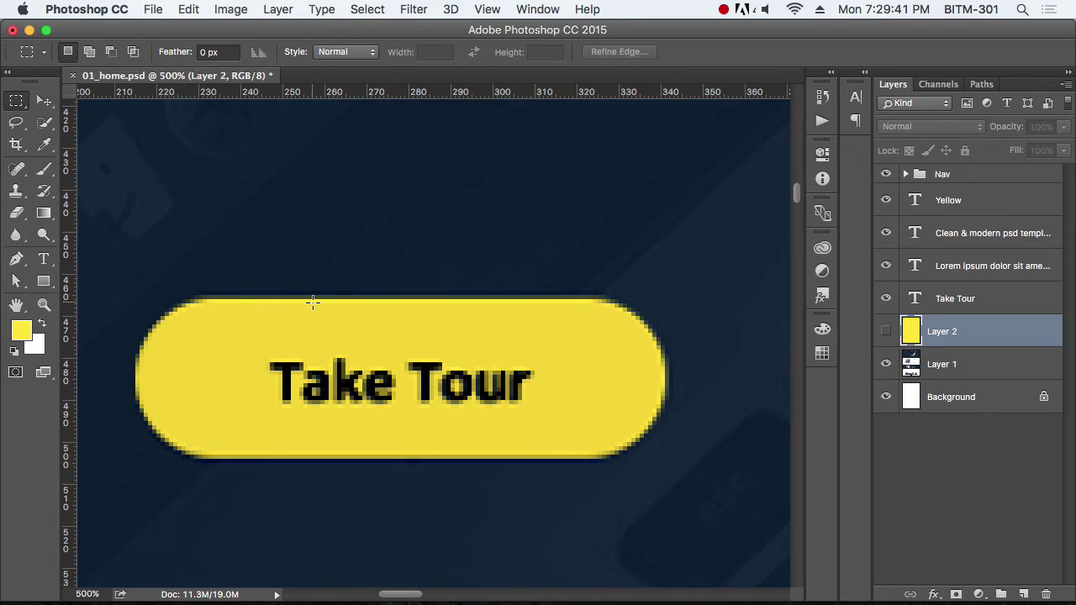
left_click_drag(312, 300, 379, 456)
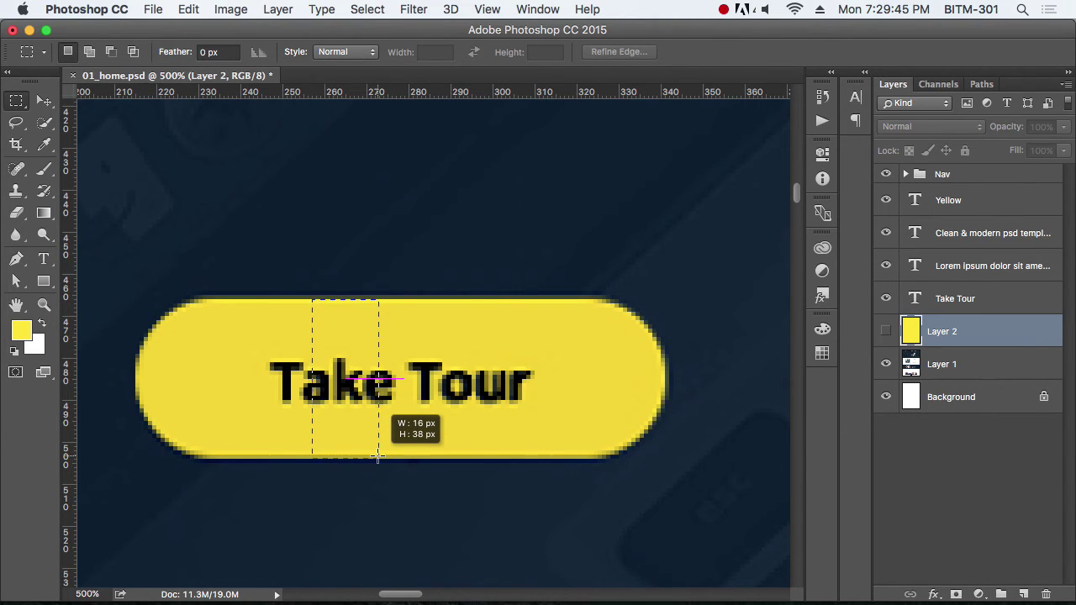
left_click(516, 427)
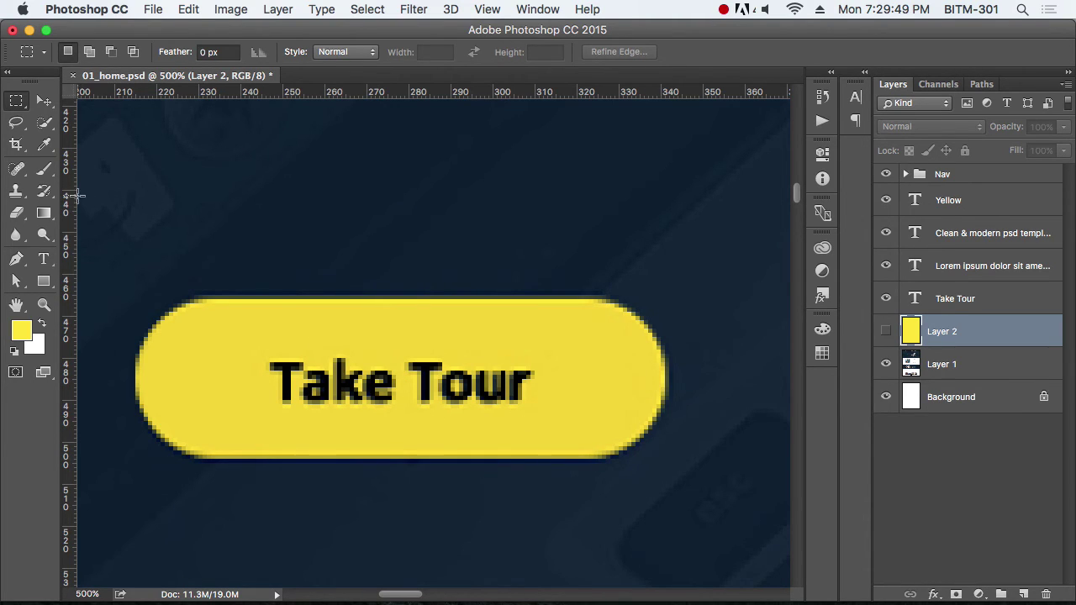
Step: Draw a 19 px-radius rounded rectangle, about 107 × 38 px, over the yellow button
left_click_drag(48, 280, 125, 311)
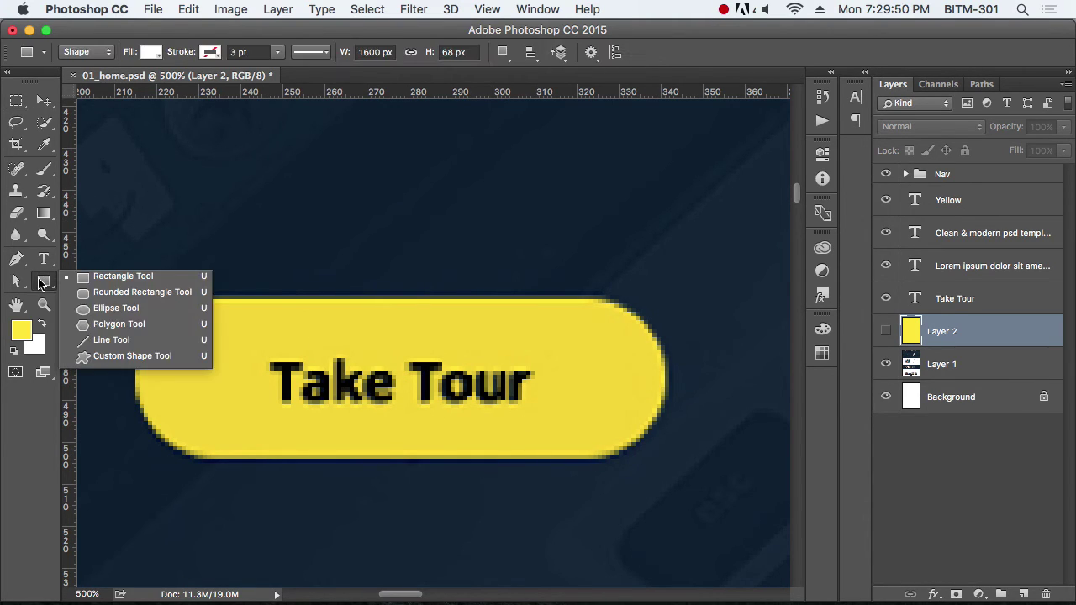
left_click(122, 309)
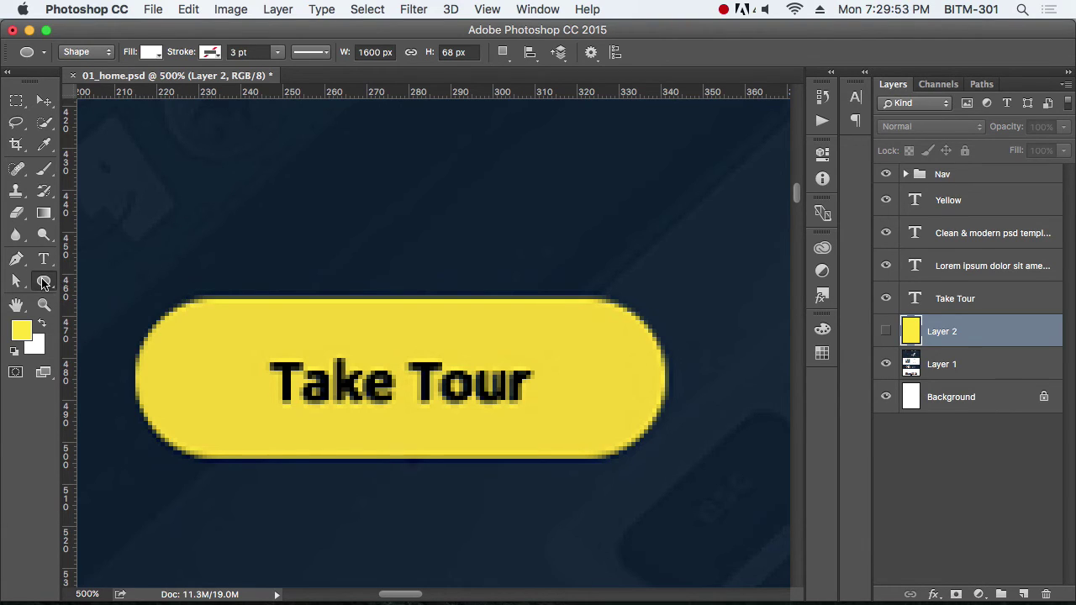
left_click_drag(44, 283, 143, 294)
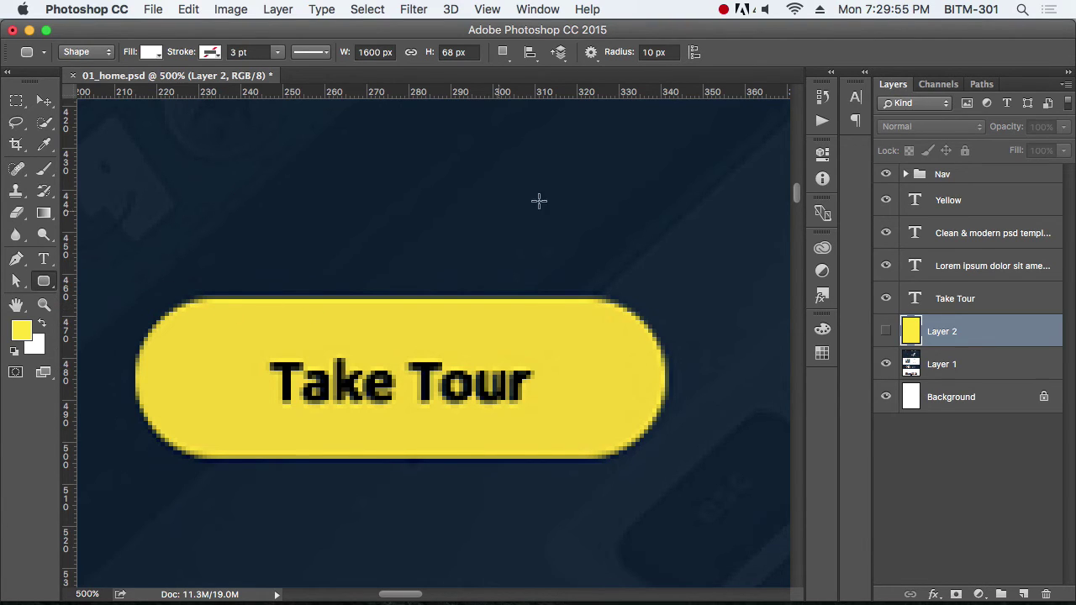
left_click(619, 52)
type("1")
key("Return")
mouse_move(206, 296)
left_mouse_down()
mouse_move(630, 435)
mouse_move(651, 454)
left_mouse_up()
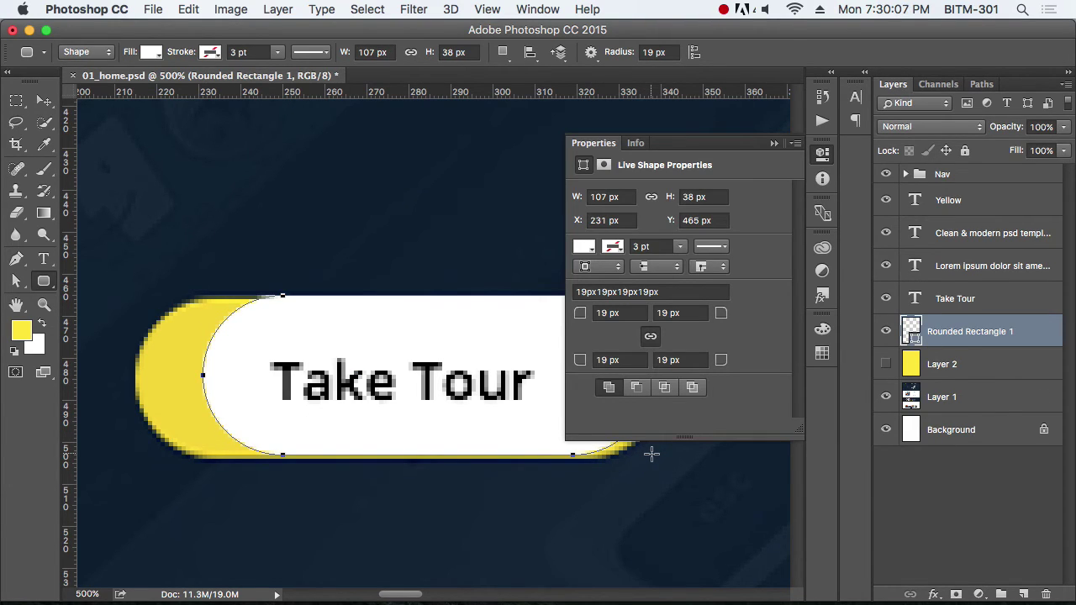
left_click(822, 153)
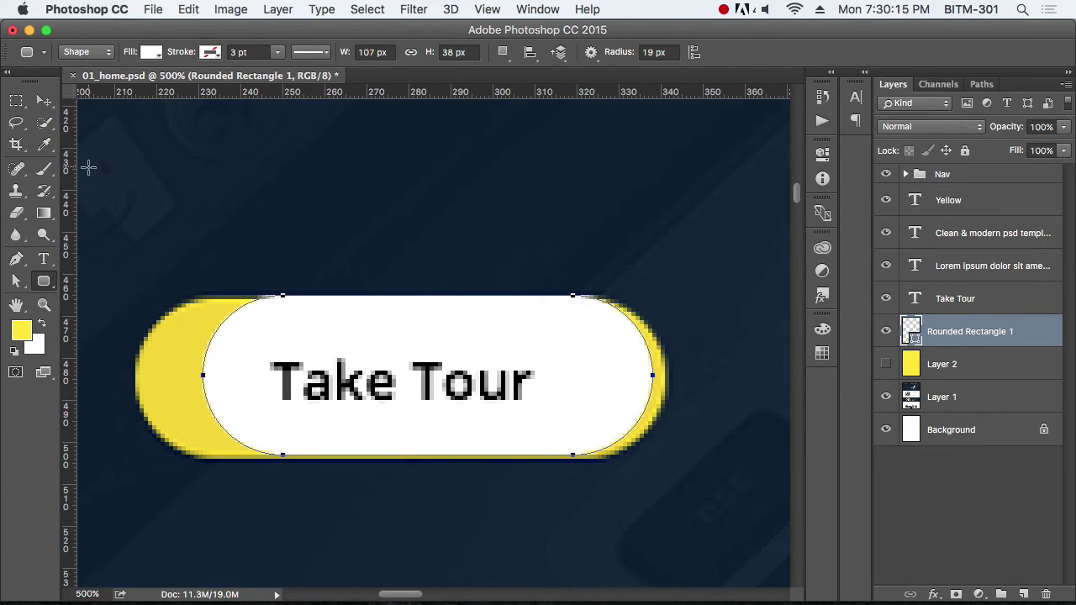
key("a")
left_click(15, 281)
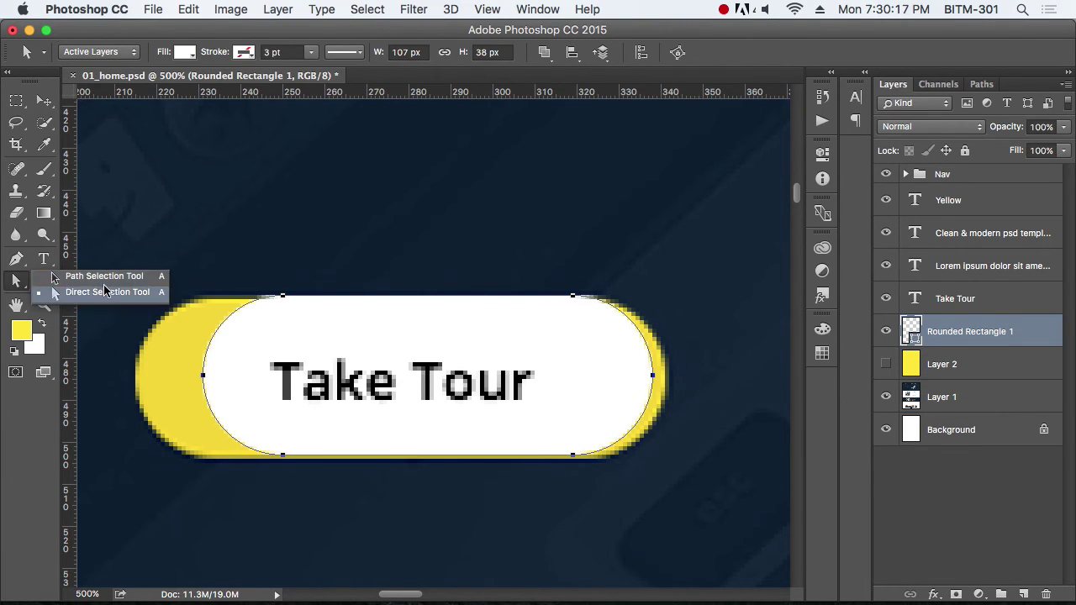
Step: Widen the Take Tour pill by stretching its left and right anchor points over the yellow
left_click(101, 292)
left_click_drag(162, 249, 360, 535)
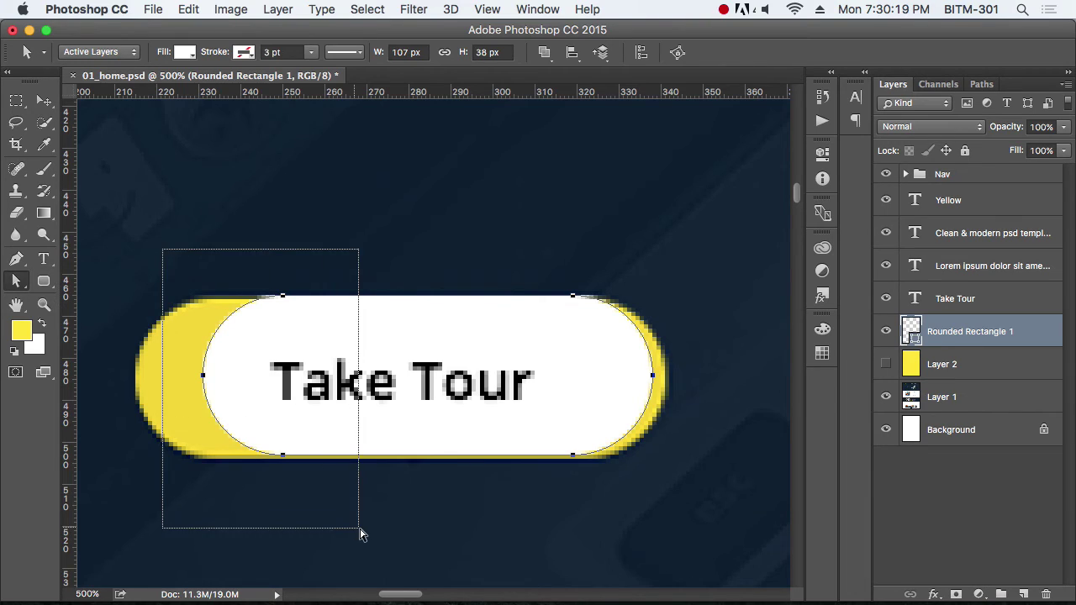
left_click_drag(284, 458, 217, 458)
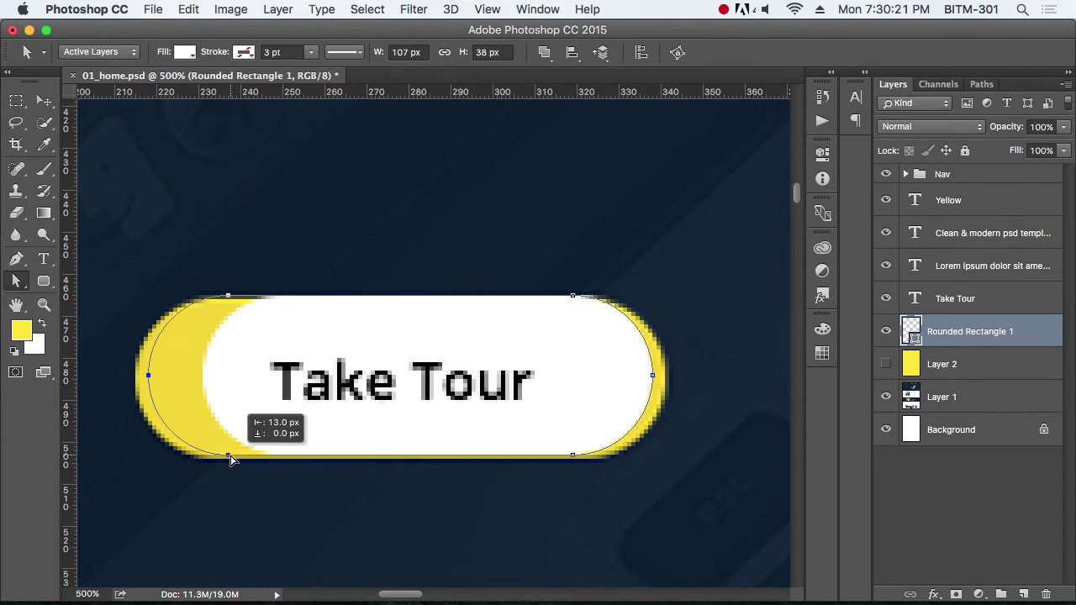
left_click_drag(525, 254, 711, 509)
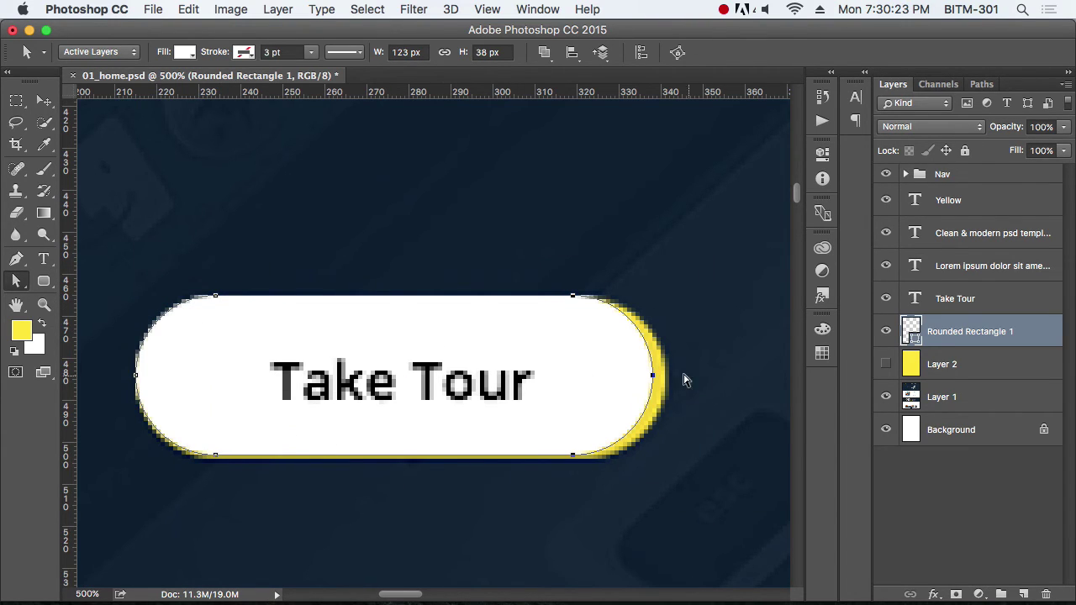
left_click_drag(654, 380, 678, 380)
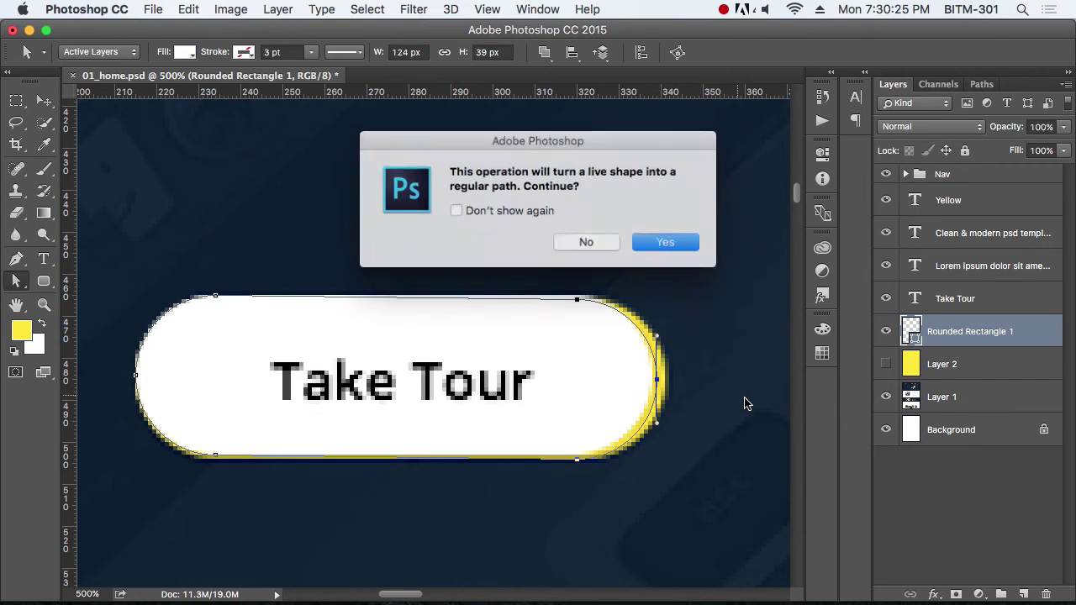
left_click(598, 241)
key("Right")
key("Right")
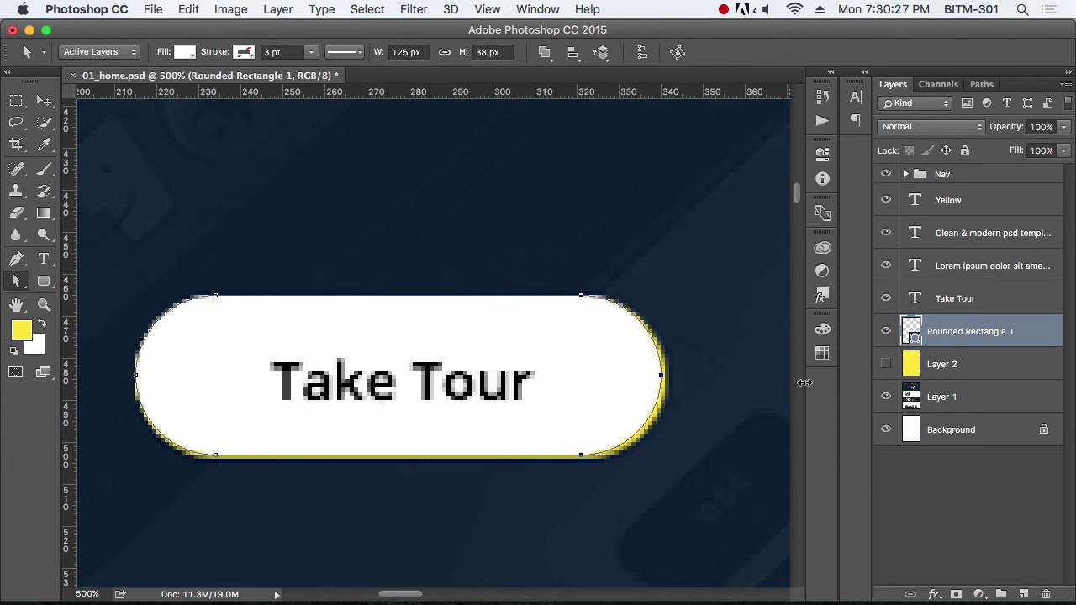
key("Right")
key("Right")
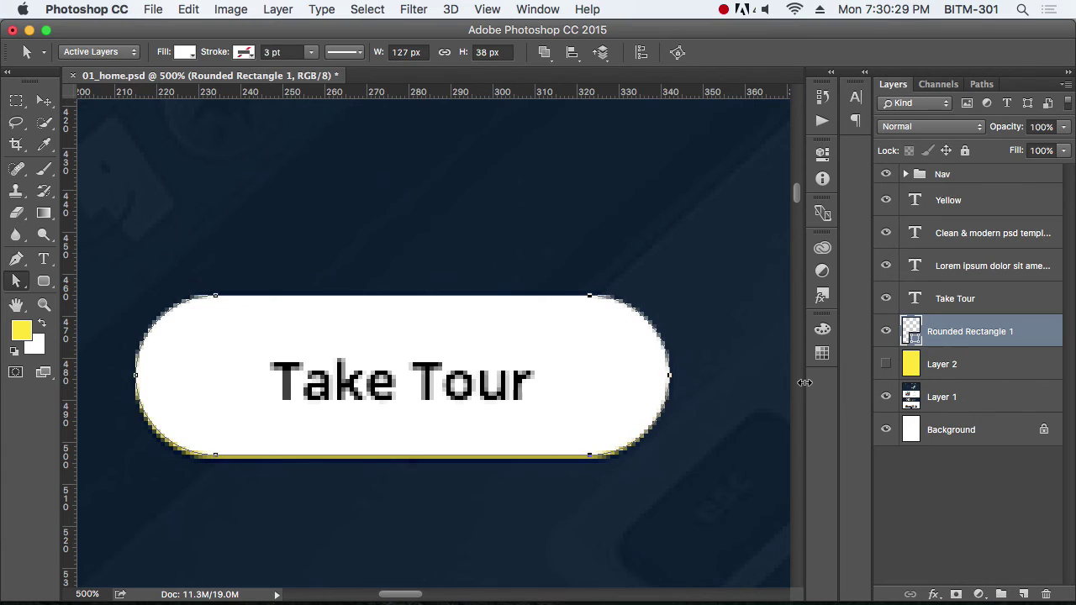
Step: Fill Rounded Rectangle 1 with the sampled yellow and select it with the Take Tour text
double_click(912, 331)
left_click(24, 331)
left_click(1007, 247)
key("m")
key("v")
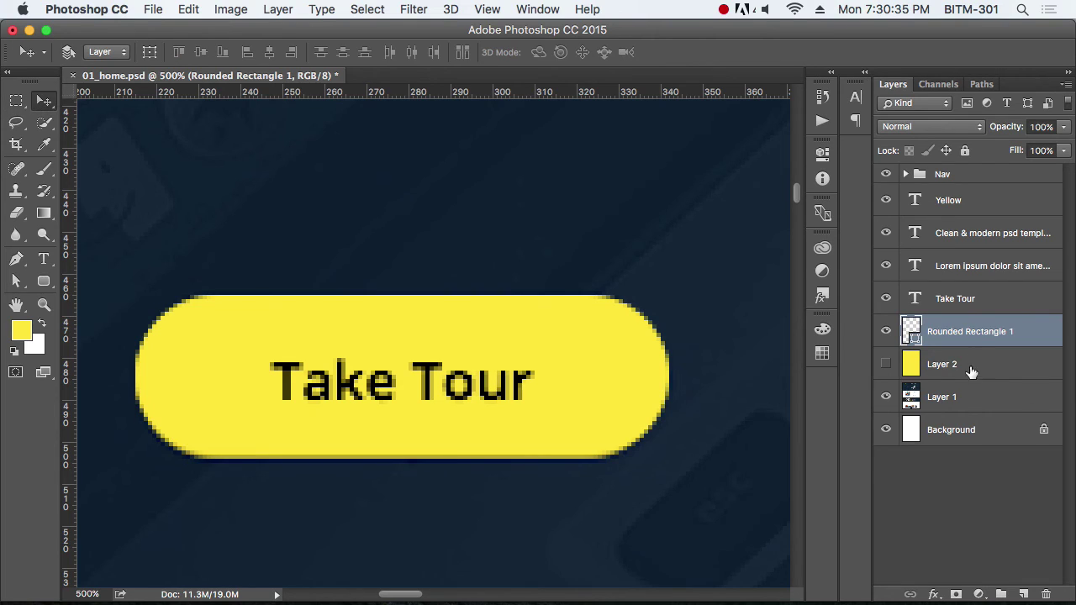
left_click(966, 304, "shift")
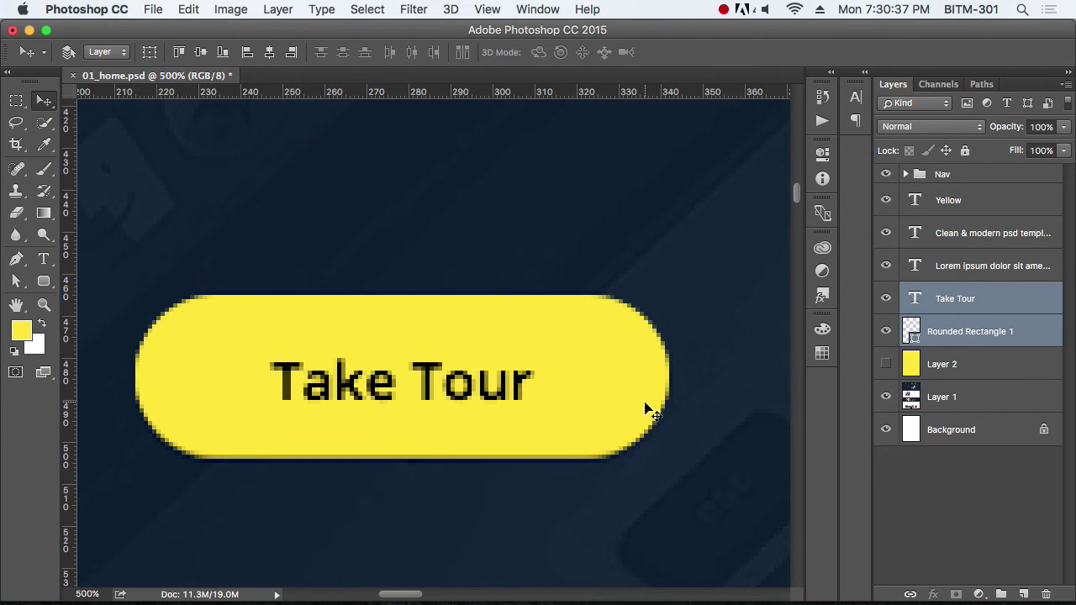
Step: Group the Take Tour text and Rounded Rectangle 1 into a group named Button
key("ctrl+g")
double_click(952, 292)
type("Button")
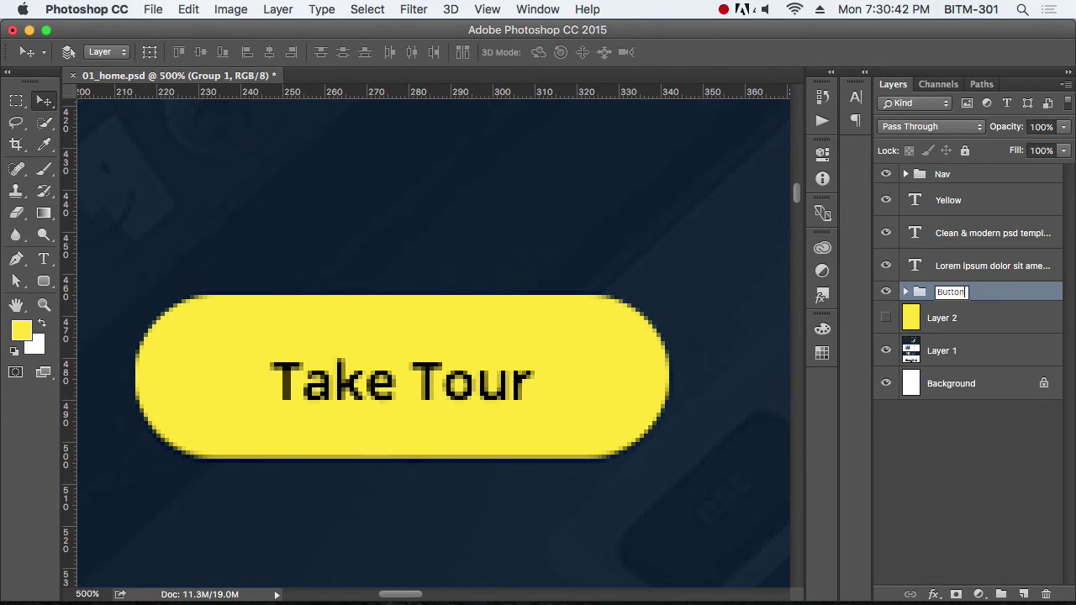
key("Return")
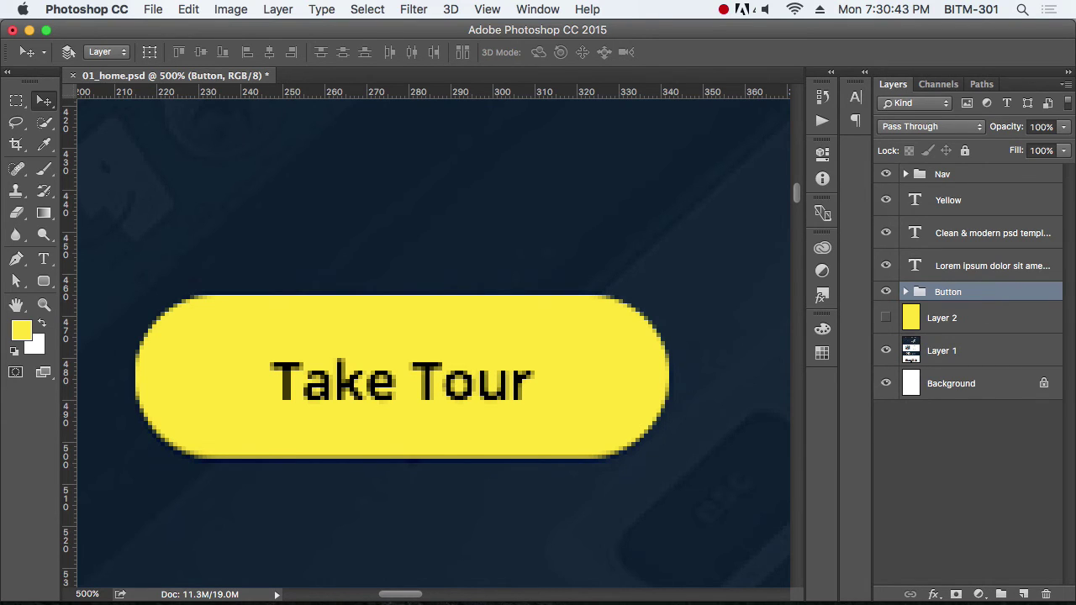
Step: Group the Yellow heading, tagline, Lorem ipsum paragraph and Button into a group named Slider Text
key("super+minus")
key("super+minus")
key("super+minus")
key("super+minus")
key("super+minus")
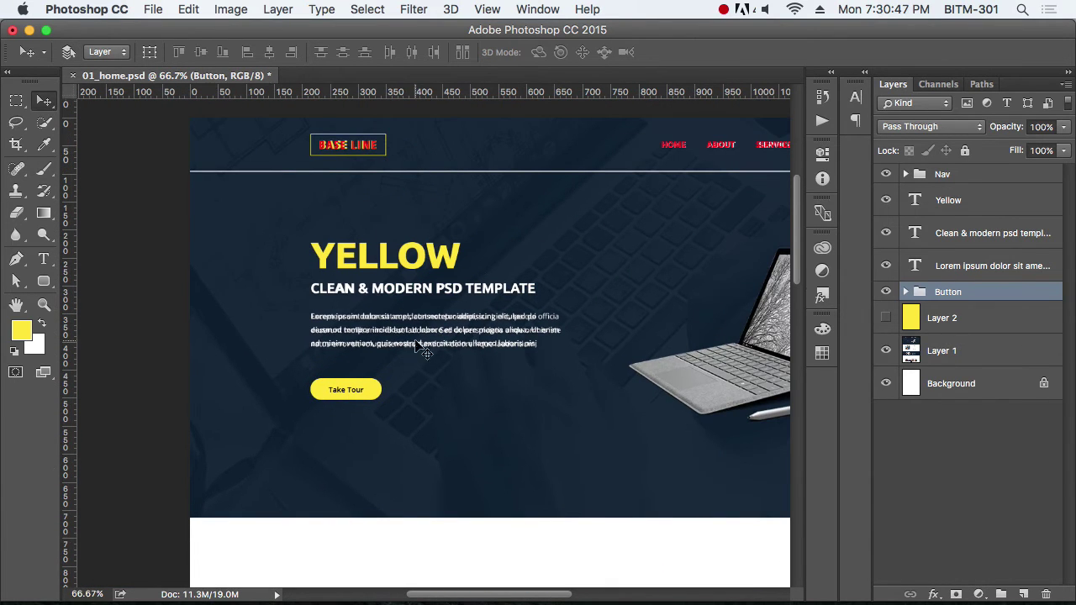
left_click(959, 206, "shift")
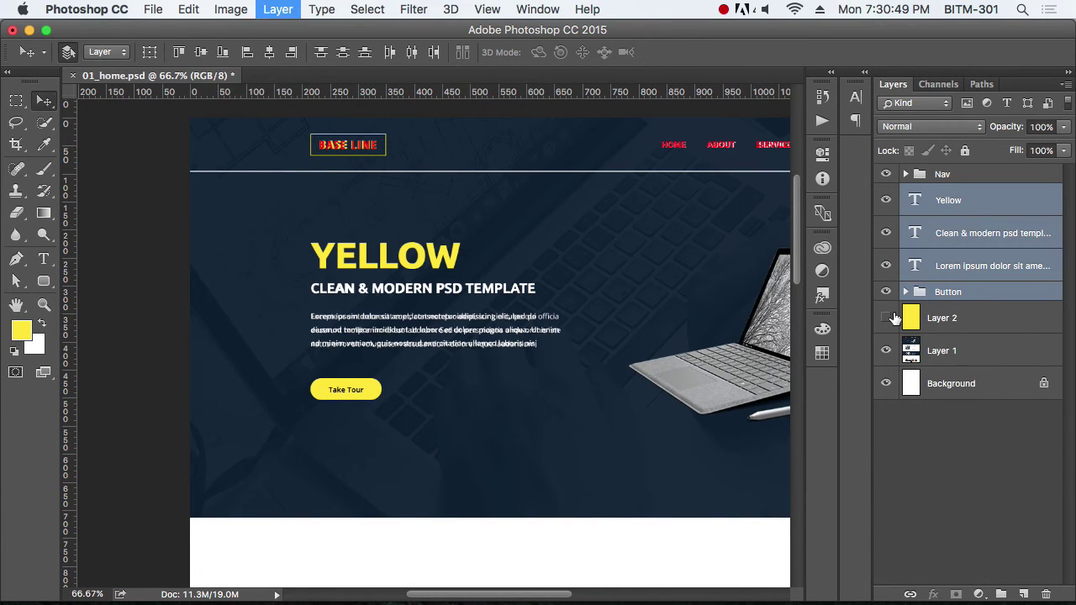
key("super+g")
double_click(949, 195)
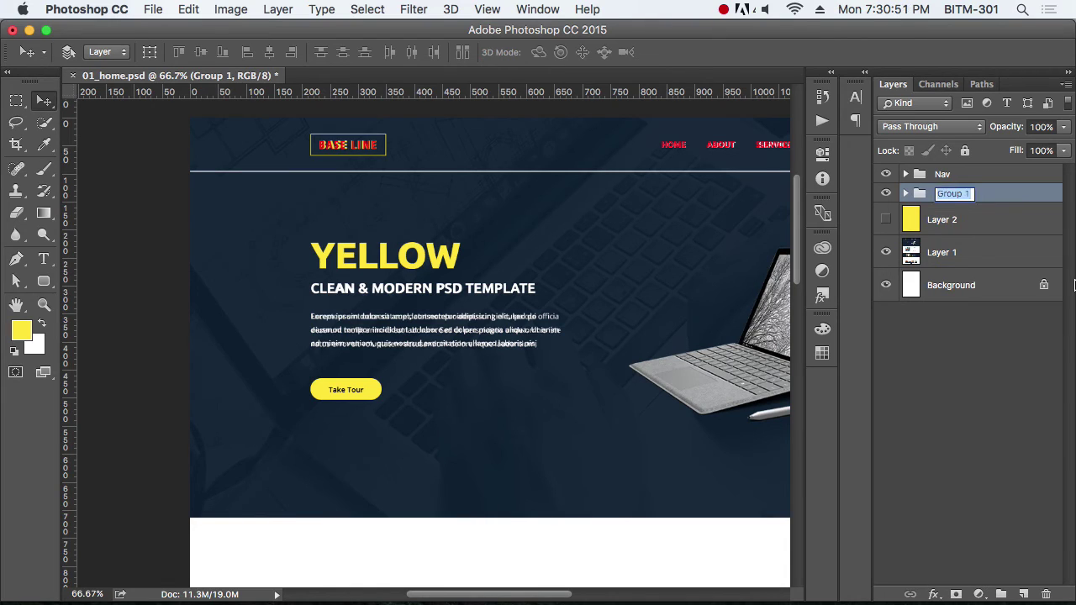
type("Slider Text")
key("Return")
key("super+minus")
key("super+minus")
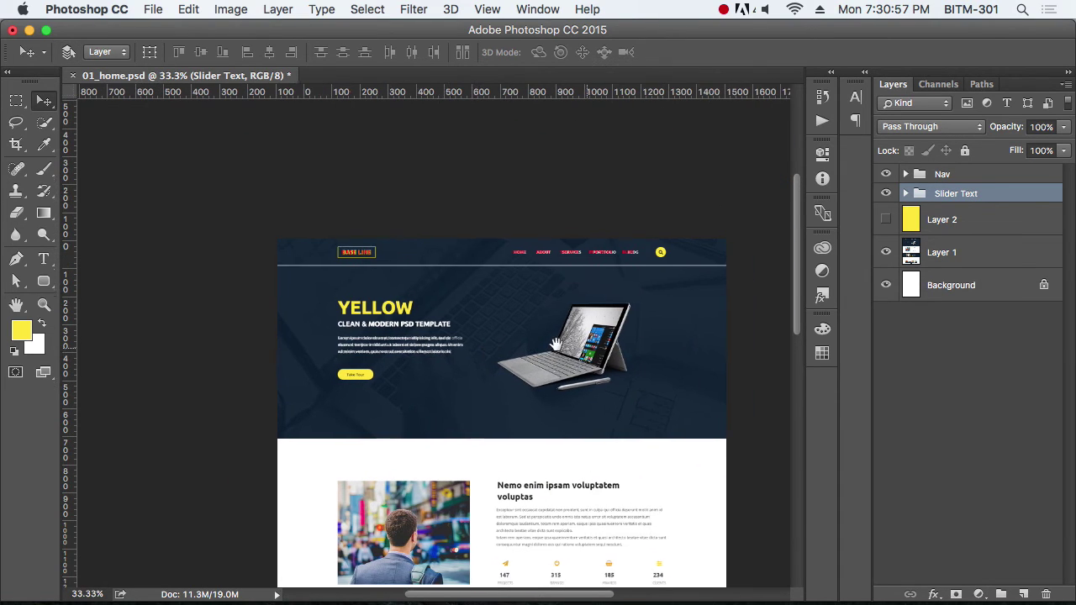
mouse_move(555, 345)
left_mouse_down()
mouse_move(610, 365)
mouse_move(571, 365)
left_mouse_up()
Step: Draw a rectangle above Layer 2 covering the hero area
left_click(966, 219)
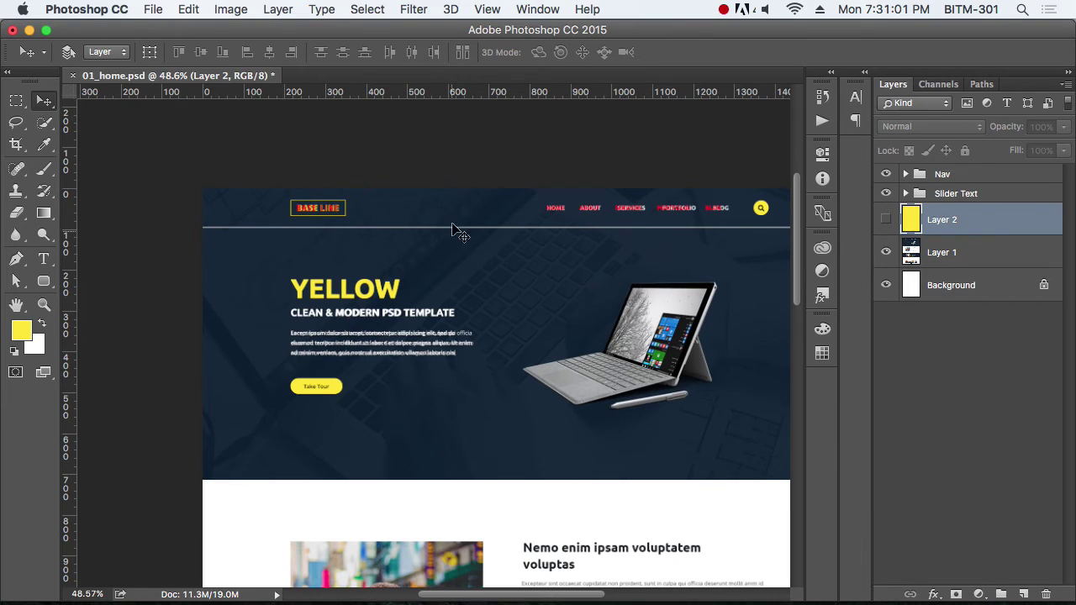
left_click_drag(496, 379, 438, 332)
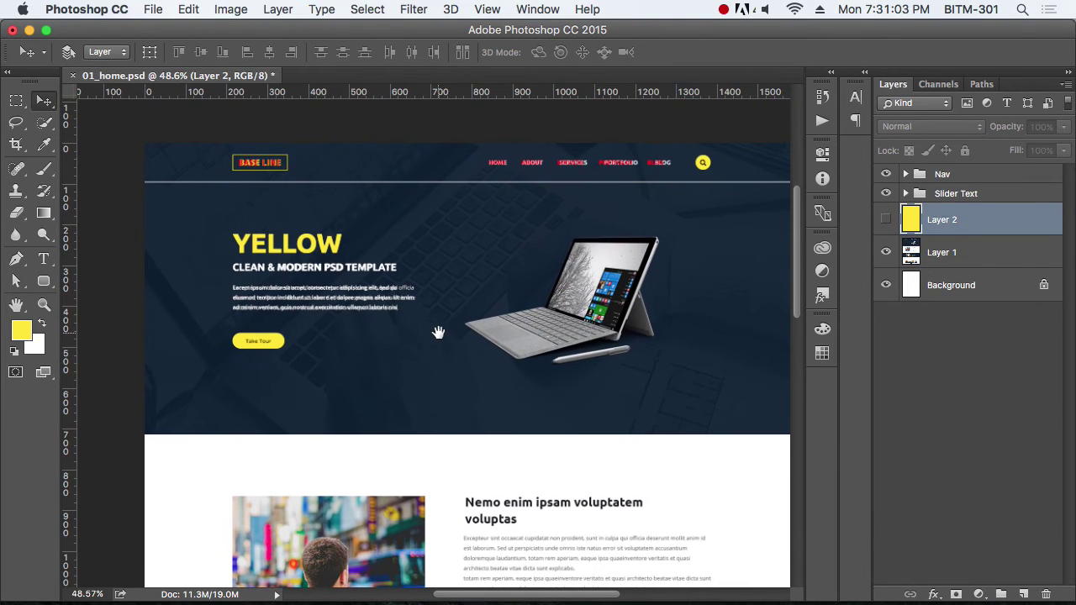
left_click(44, 281)
left_click(103, 275)
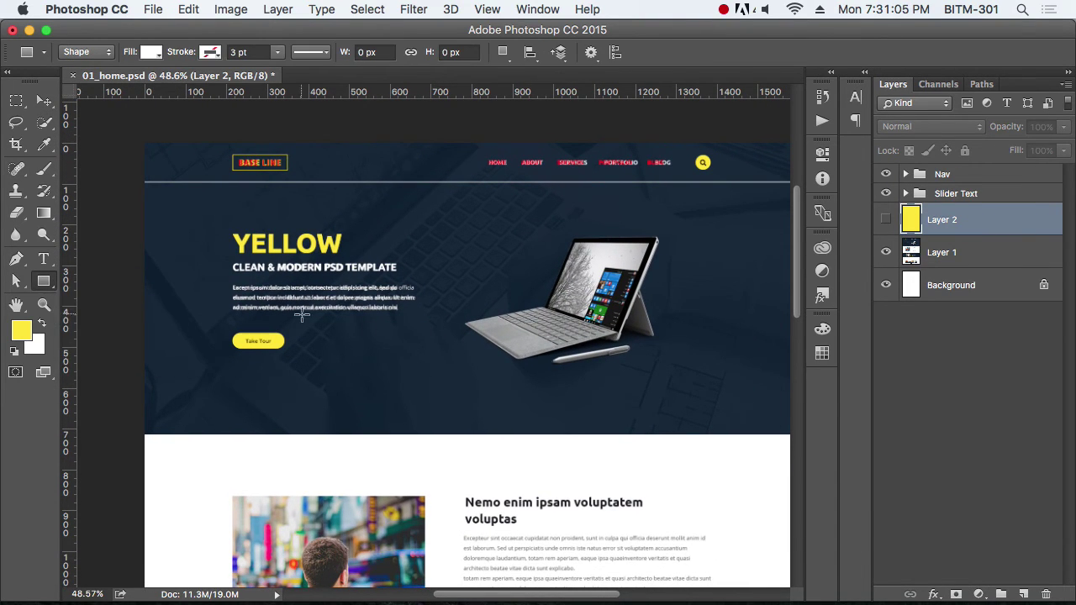
left_click(423, 328, "alt")
left_click_drag(191, 192, 663, 402)
Step: Fill the new rectangle red (#ff0000) and nudge it into position
left_click(47, 103)
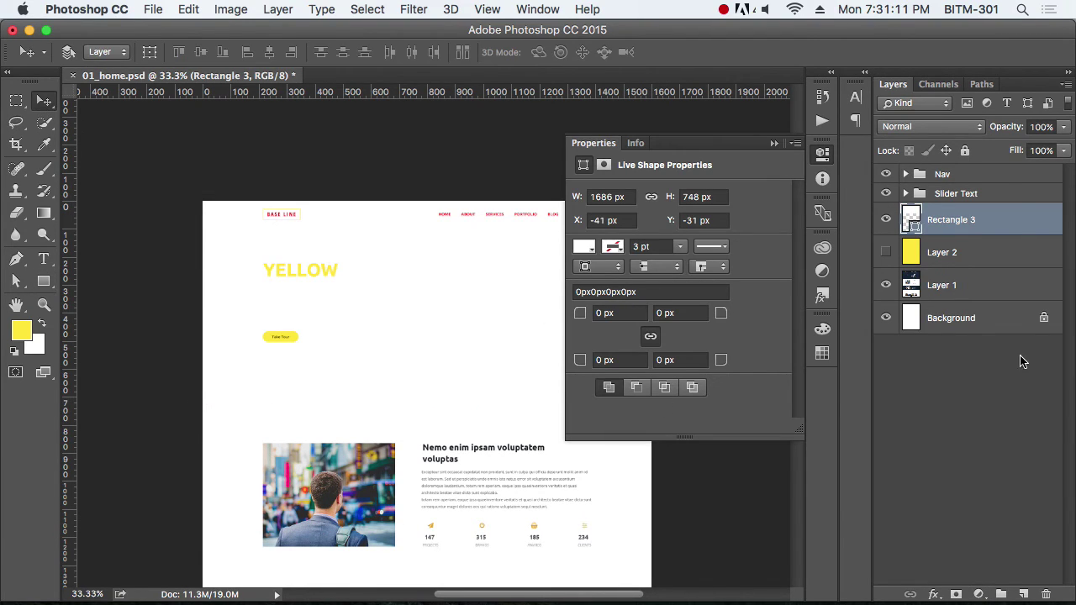
double_click(912, 227)
type("ff0000")
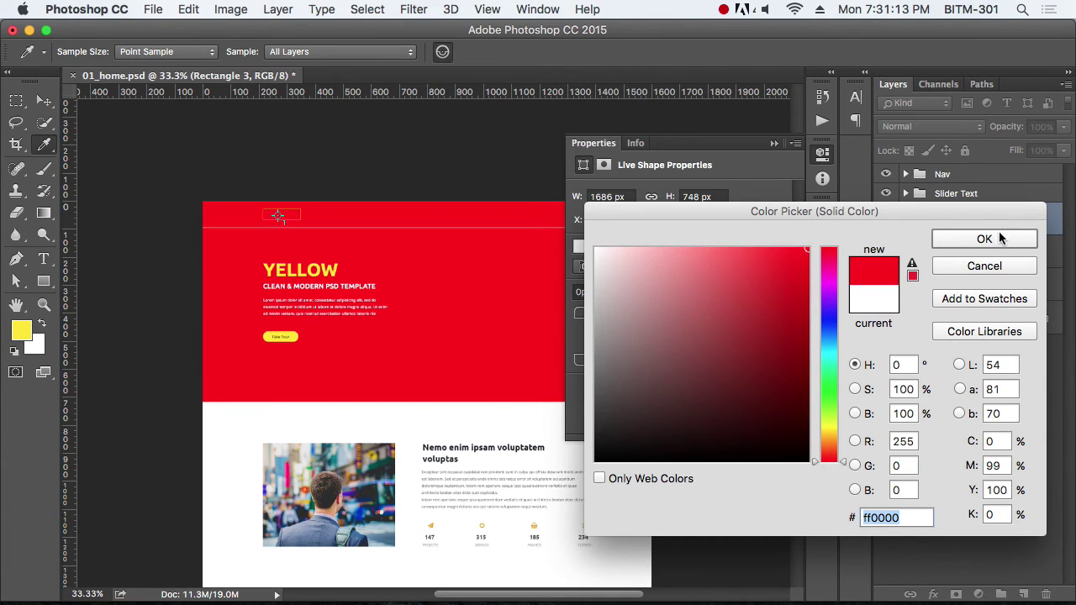
left_click(983, 235)
left_click_drag(165, 453, 392, 471)
key("Up")
key("Up")
key("Up")
key("Up")
key("Up")
key("Down")
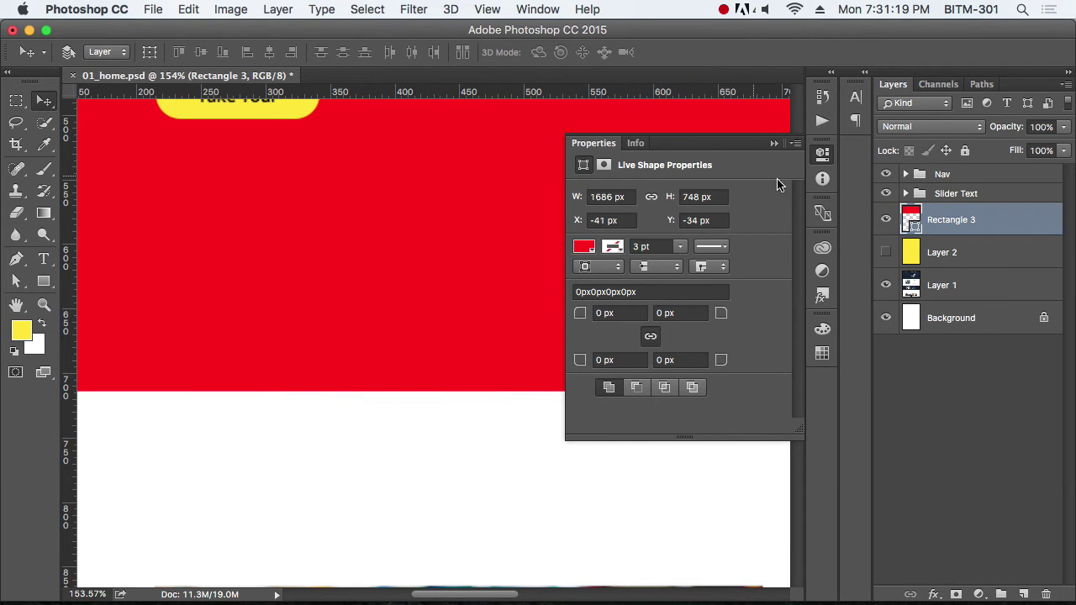
left_click(824, 161)
Step: Set the rectangle's width to 1600 px
scroll(422, 263, "down", 2)
scroll(439, 259, "down", 3)
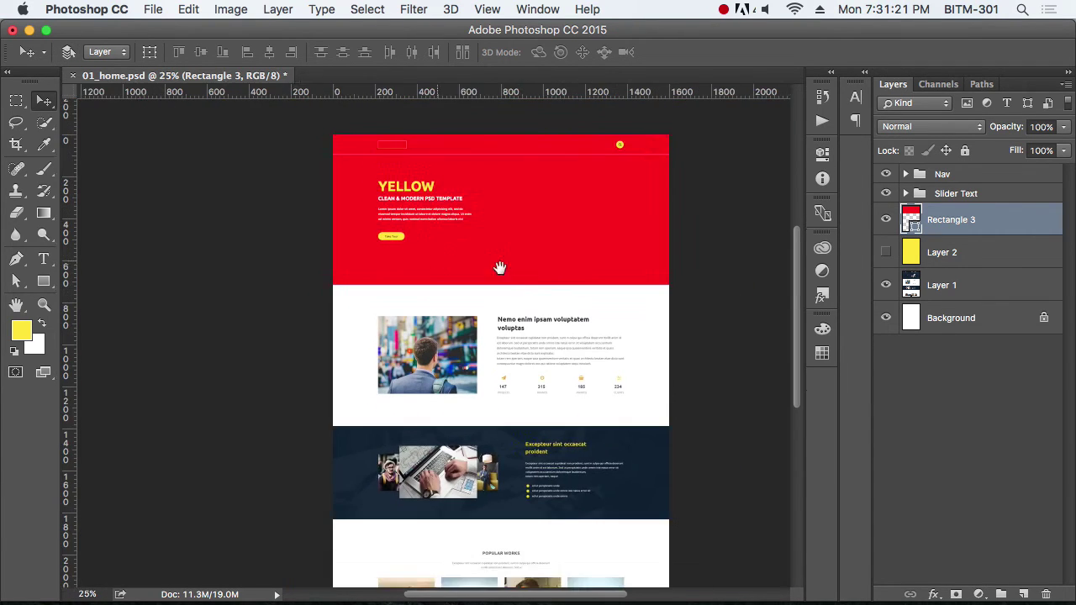
key("a")
left_click(486, 319)
double_click(408, 52)
type("160")
key("Return")
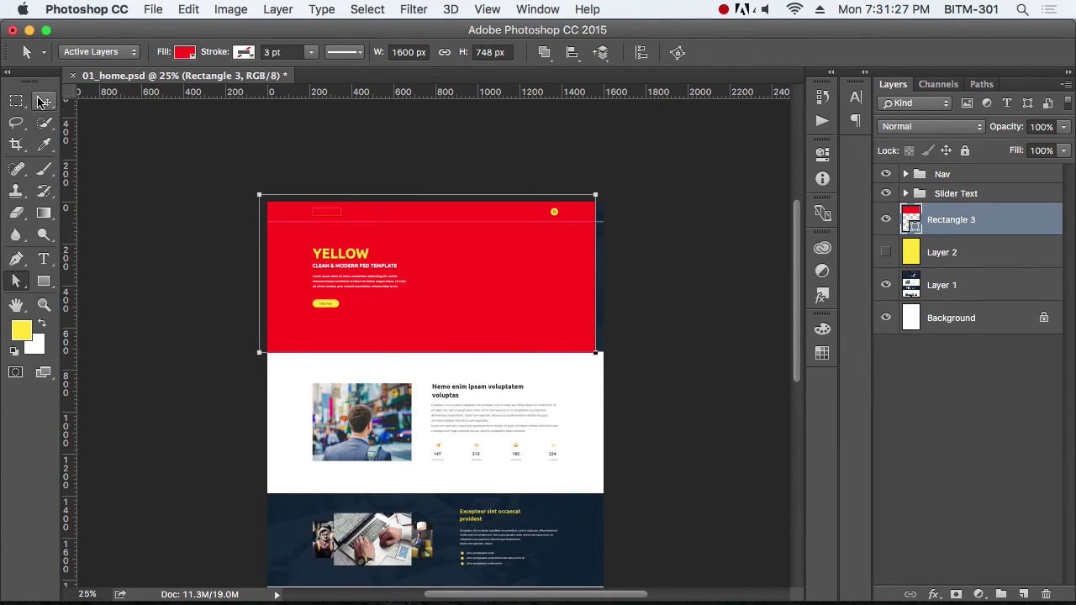
Step: Centre the rectangle horizontally on the canvas using Select All and Align Horizontal Centers
left_click(43, 101)
key("super+a")
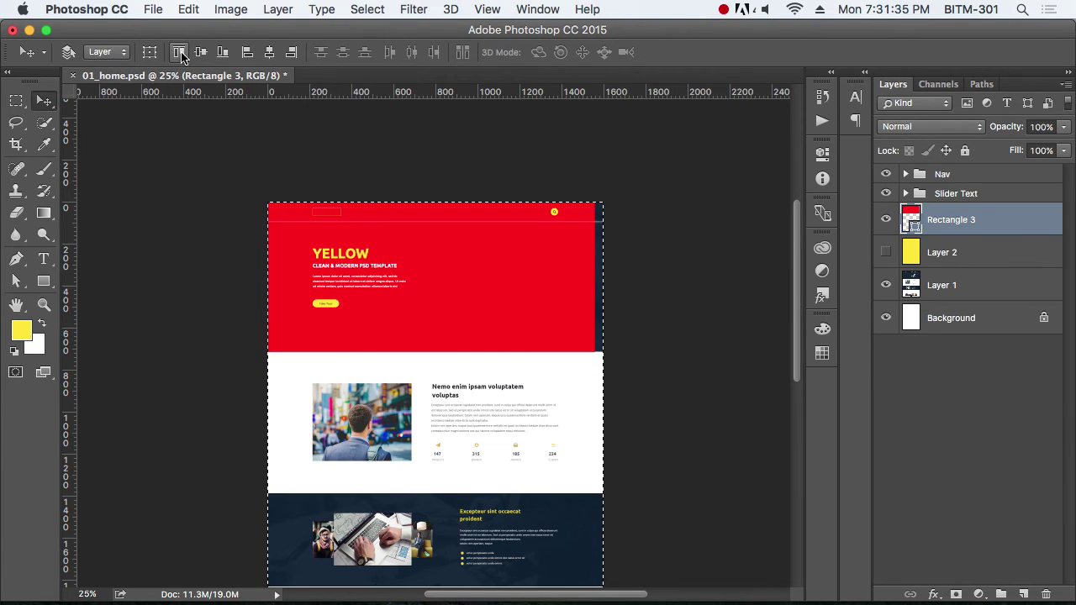
left_click(270, 52)
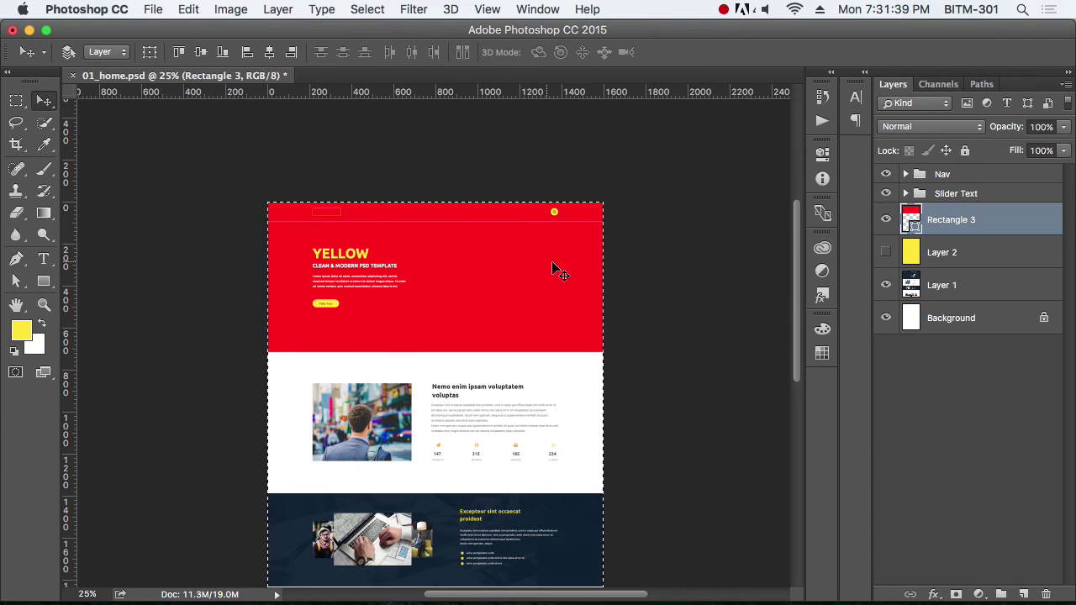
key("ctrl+d")
Step: Lower the rectangle's top edge to make it 714 px tall
key("a")
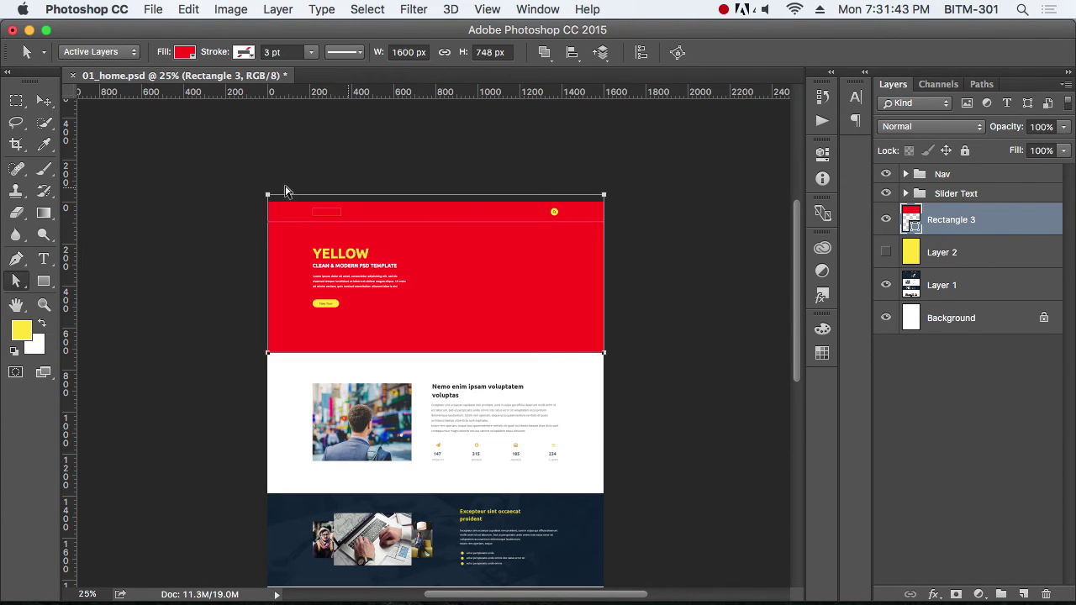
left_click_drag(229, 183, 684, 216)
scroll(673, 252, "up", 5)
scroll(708, 344, "up", 2)
left_click_drag(448, 229, 454, 316)
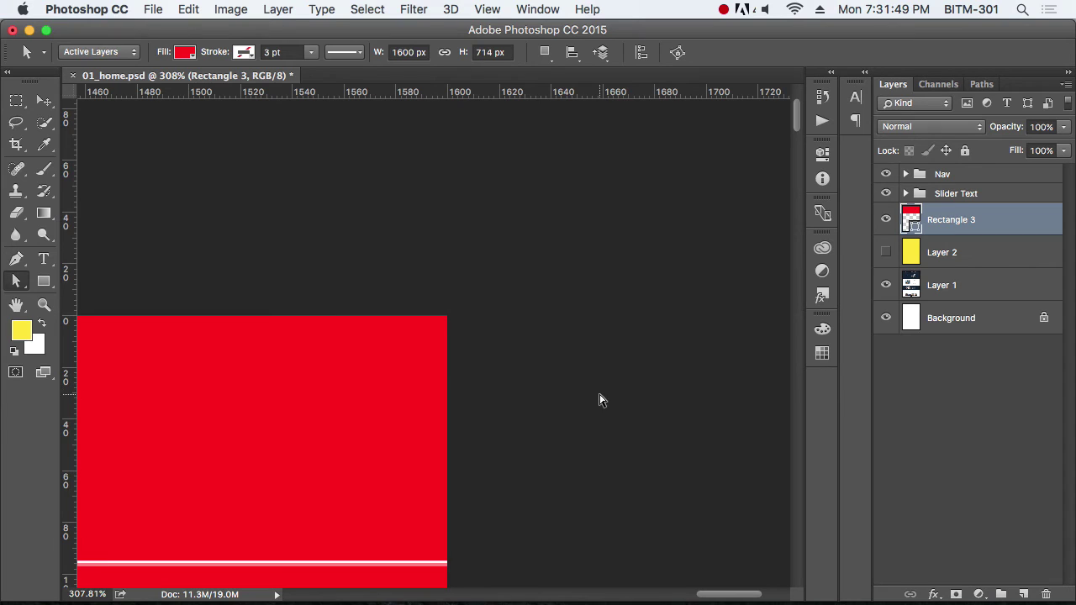
scroll(456, 367, "down", 3)
scroll(456, 367, "down", 2)
scroll(458, 368, "down", 2)
scroll(460, 369, "down", 1)
Step: Fill the rectangle light grey #d2d2d2 and save the document
double_click(914, 229)
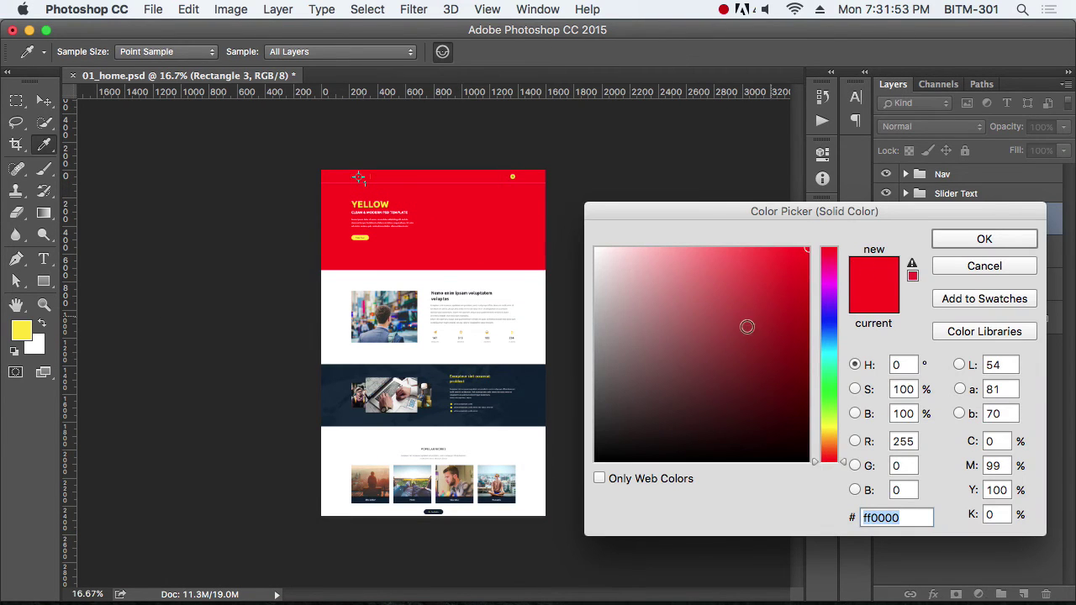
left_click(452, 274)
left_click(960, 240)
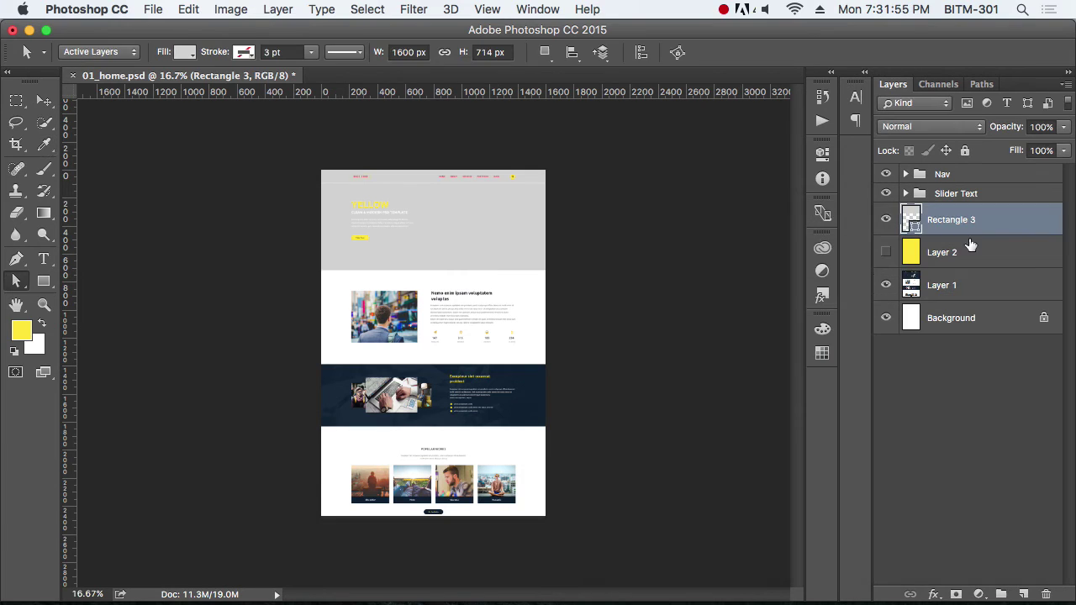
key("v")
left_click_drag(456, 230, 476, 255)
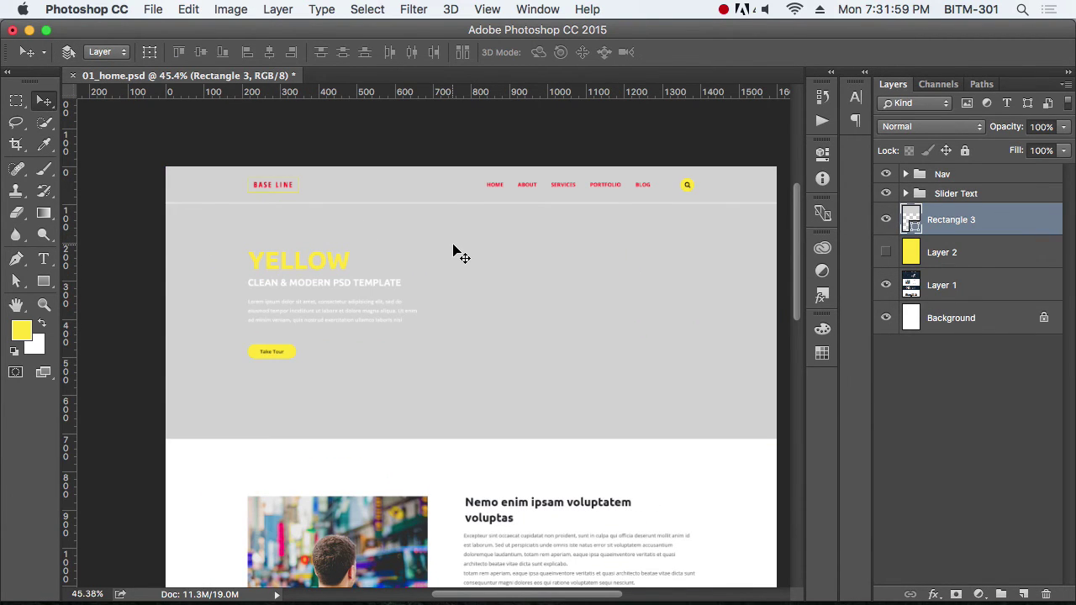
key("super+s")
left_click(887, 220)
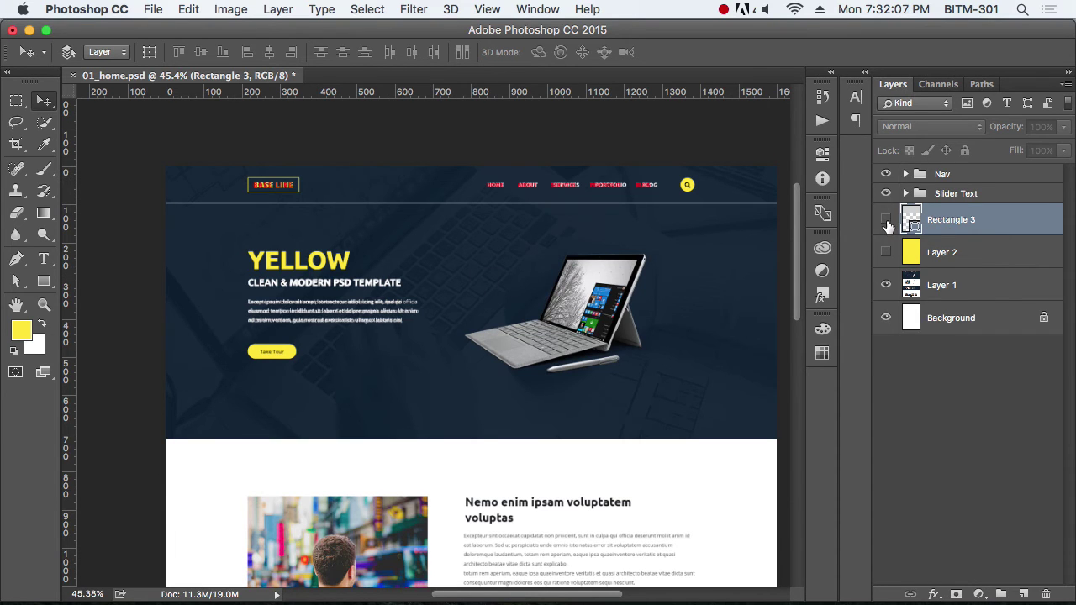
left_click(887, 219)
Step: Switch to Safari and load google.com.bd
key("super+Tab")
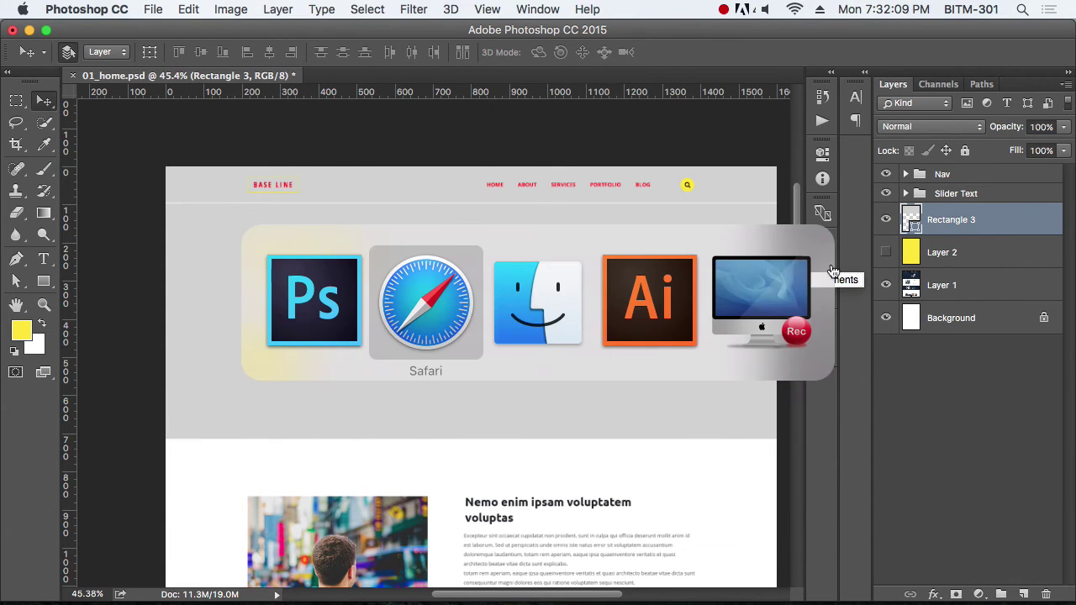
key("super+l")
key("BackSpace")
type("google.com.bd")
key("Return")
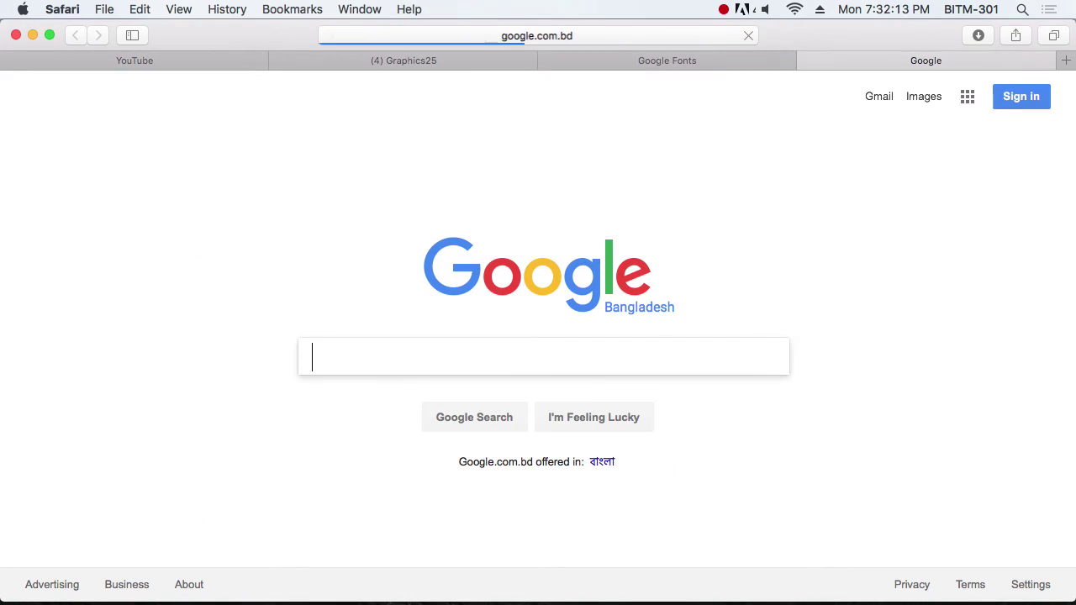
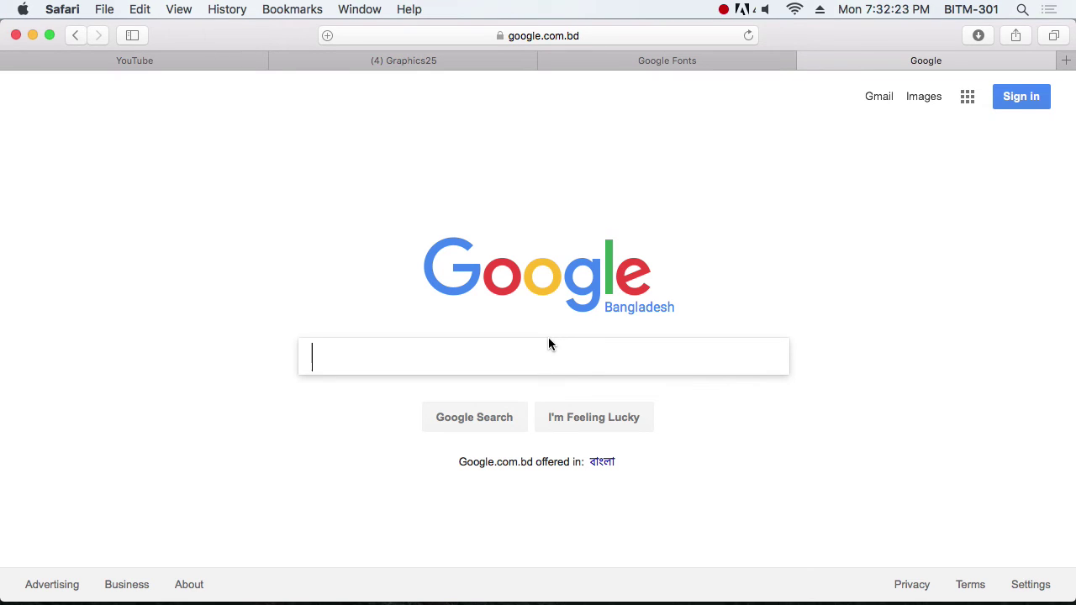
Step: Search Google for 'computer mockup'
type("comp")
key("BackSpace")
key("BackSpace")
key("BackSpace")
key("BackSpace")
type("computer")
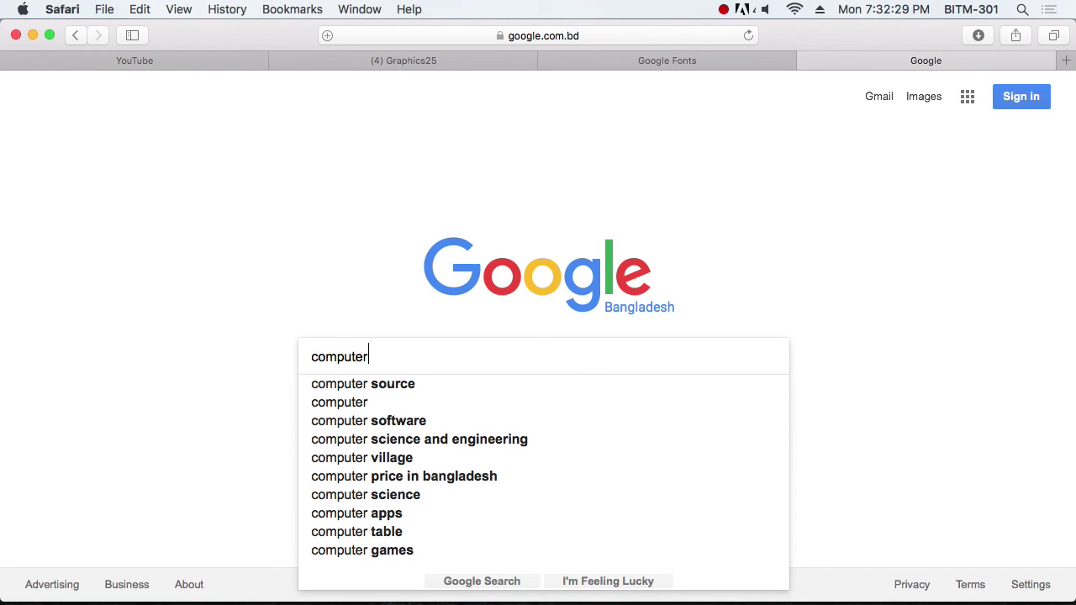
type(" mock")
key("Return")
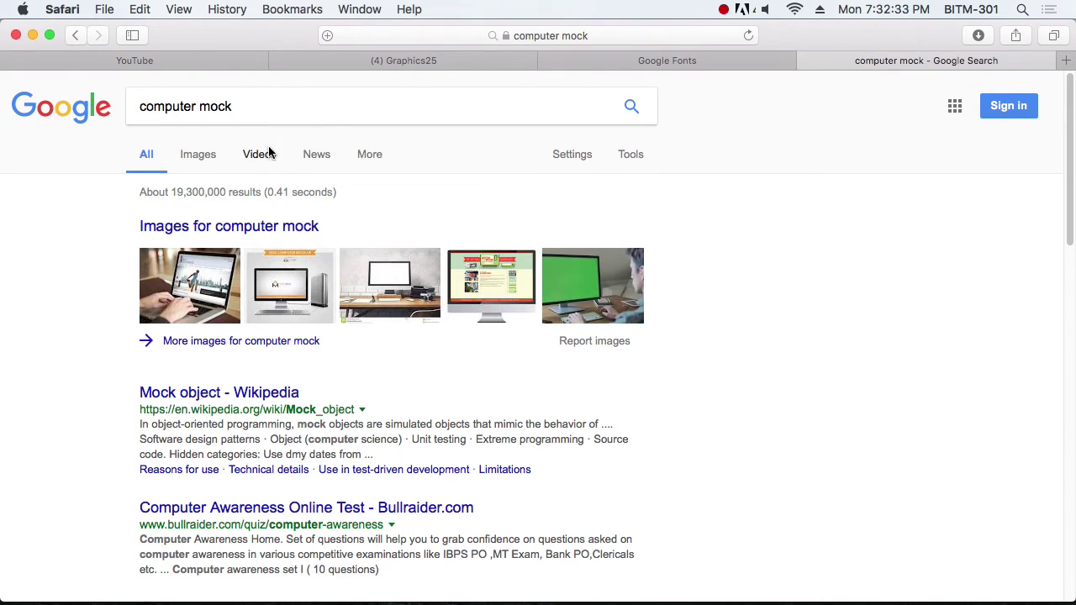
left_click(268, 110)
type("p")
key("Return")
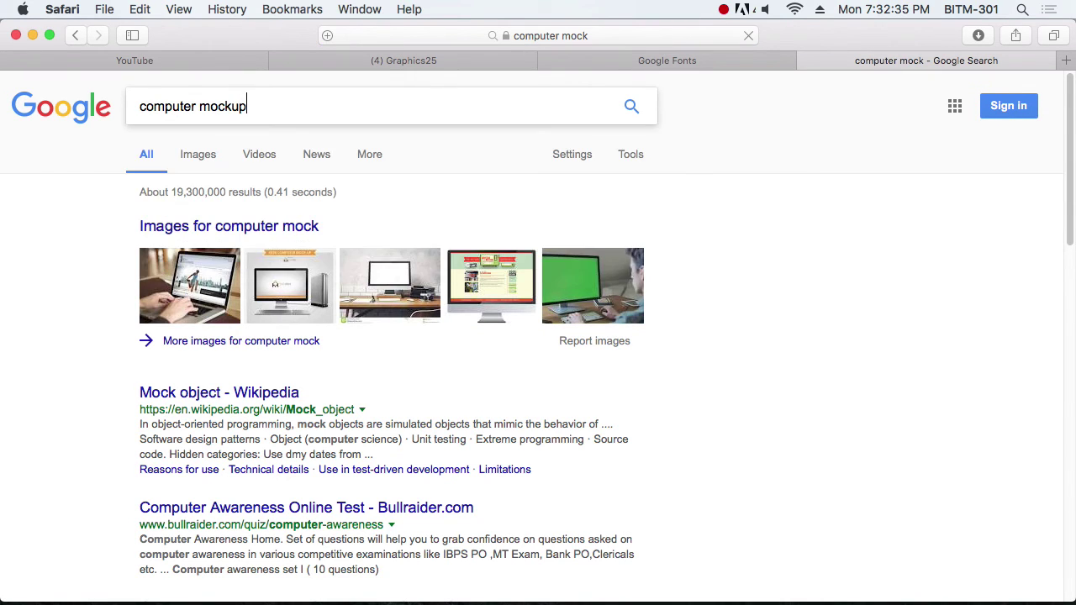
Step: Browse the Google Images results of laptop and iMac mockups, then return to Photoshop
left_click(204, 161)
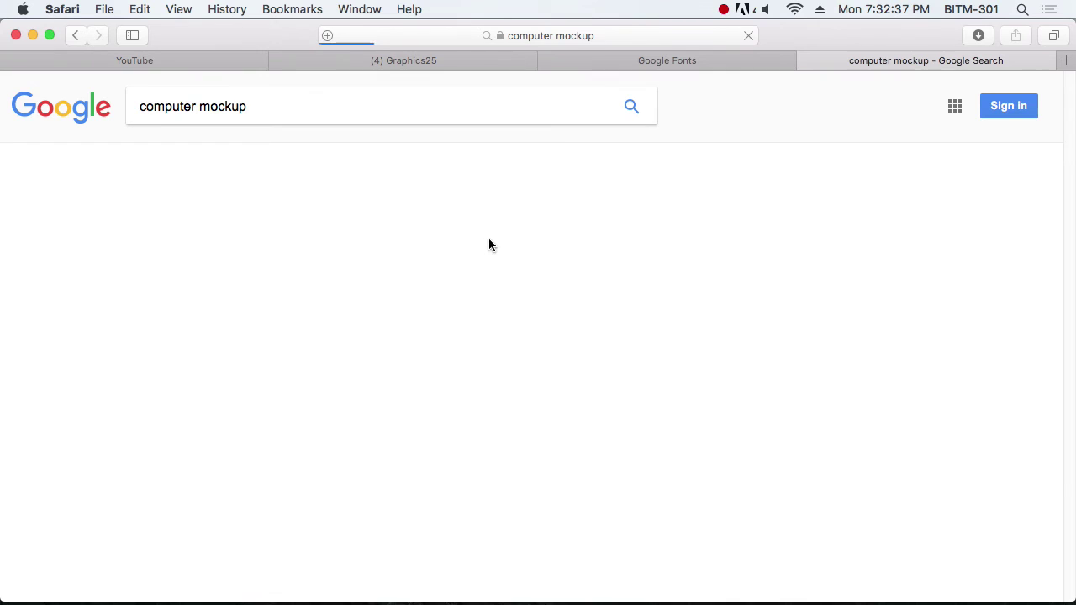
scroll(483, 258, "down", 3)
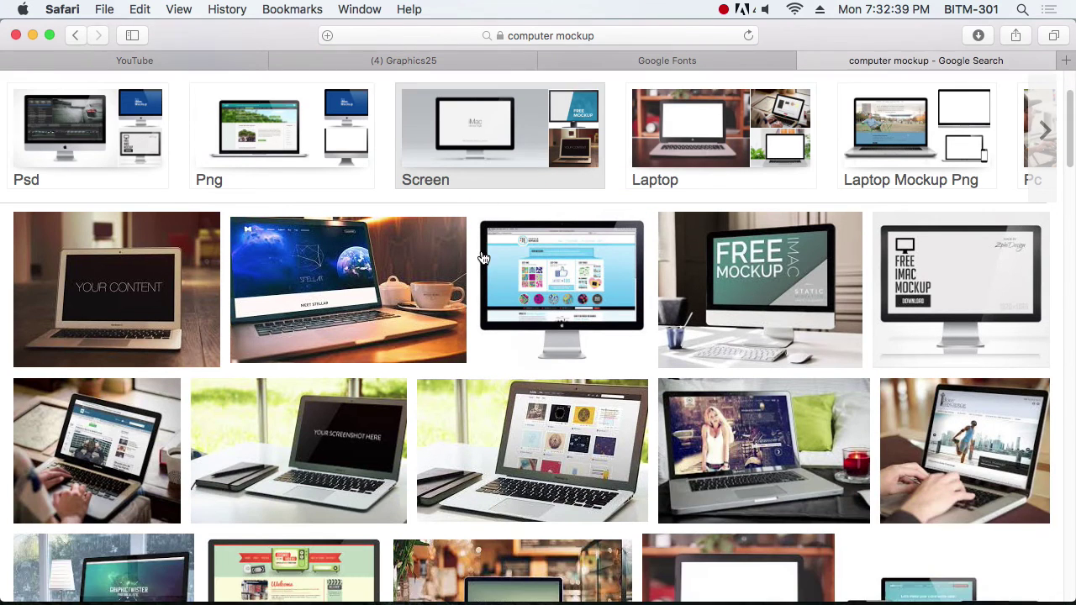
scroll(483, 257, "down", 2)
scroll(483, 257, "down", 4)
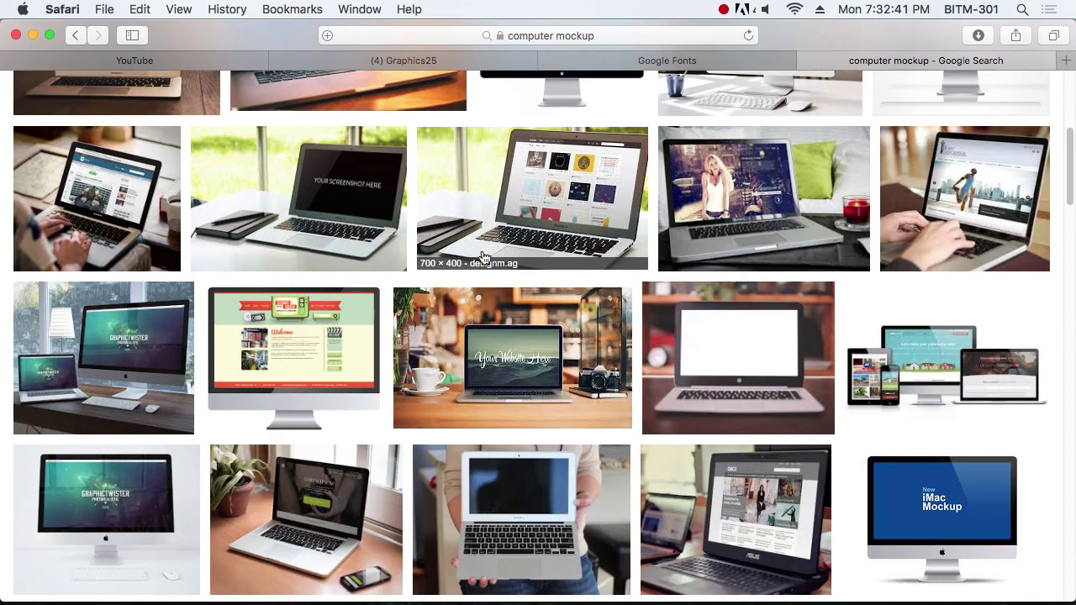
scroll(484, 258, "down", 1)
scroll(483, 257, "down", 1)
scroll(483, 257, "down", 3)
scroll(483, 257, "down", 2)
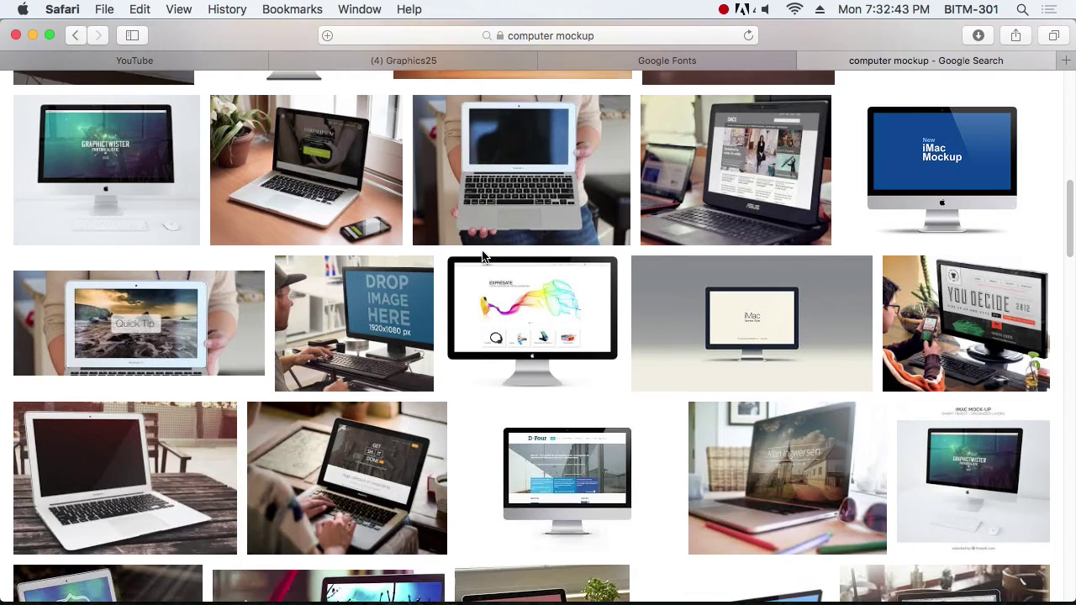
scroll(483, 257, "down", 4)
scroll(484, 258, "down", 1)
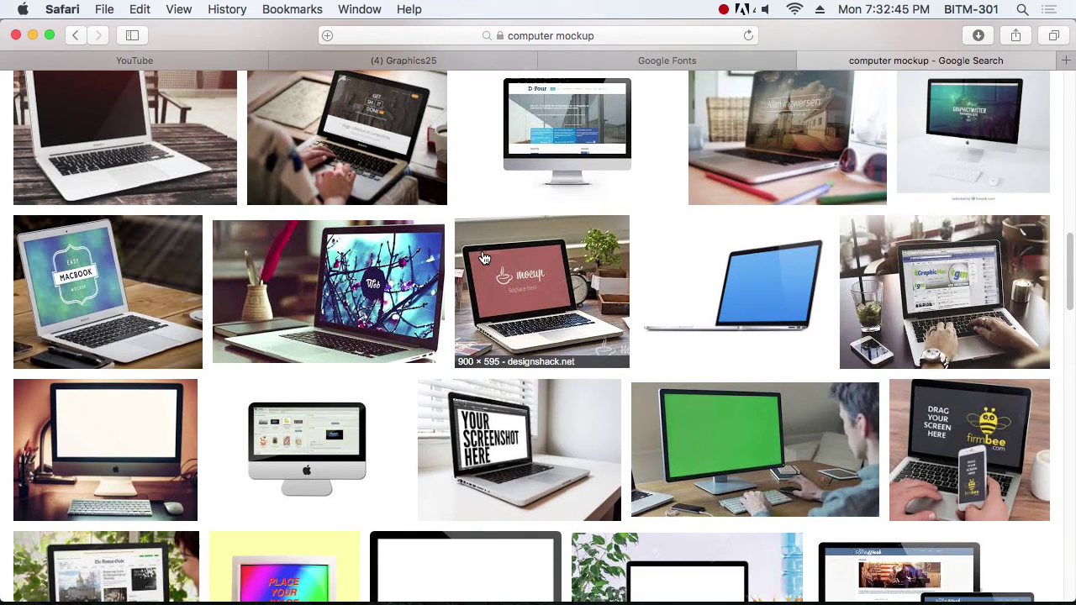
scroll(483, 258, "down", 2)
scroll(483, 257, "down", 1)
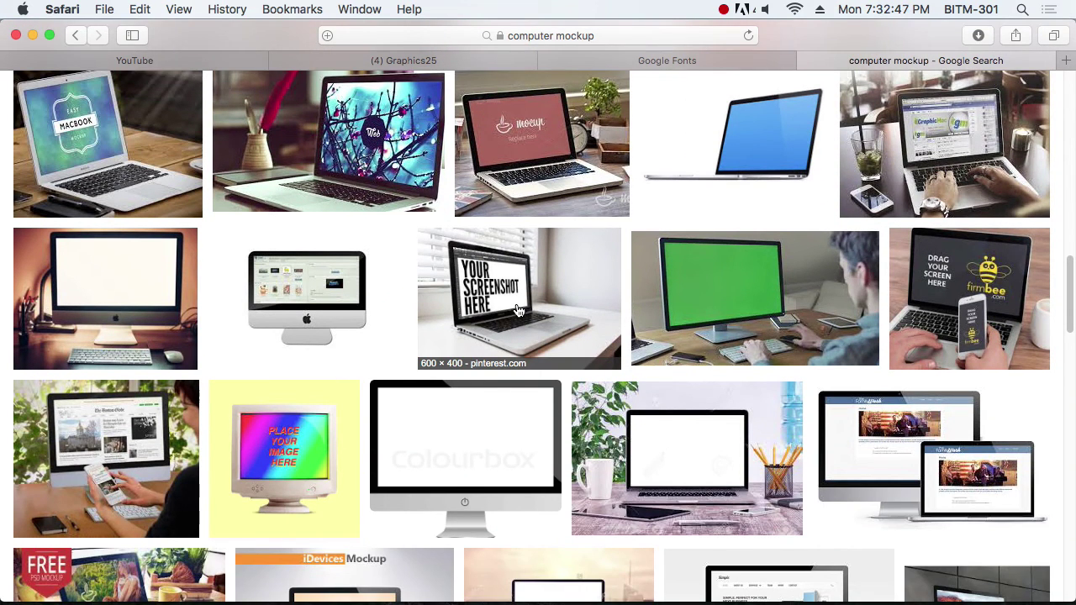
scroll(519, 308, "down", 1)
scroll(510, 249, "up", 2)
scroll(515, 257, "up", 5)
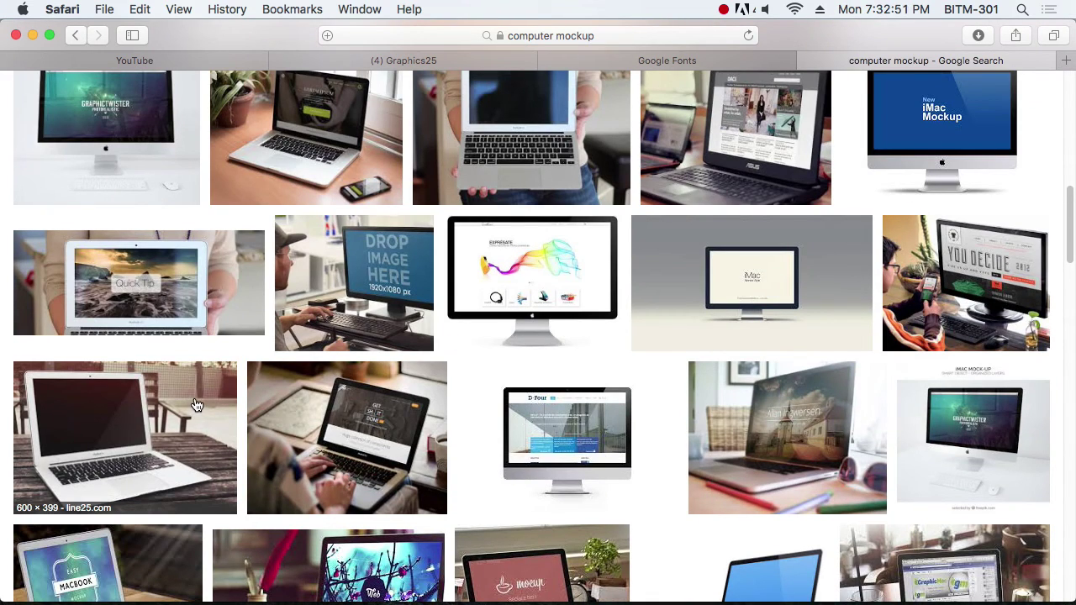
key("super+Tab")
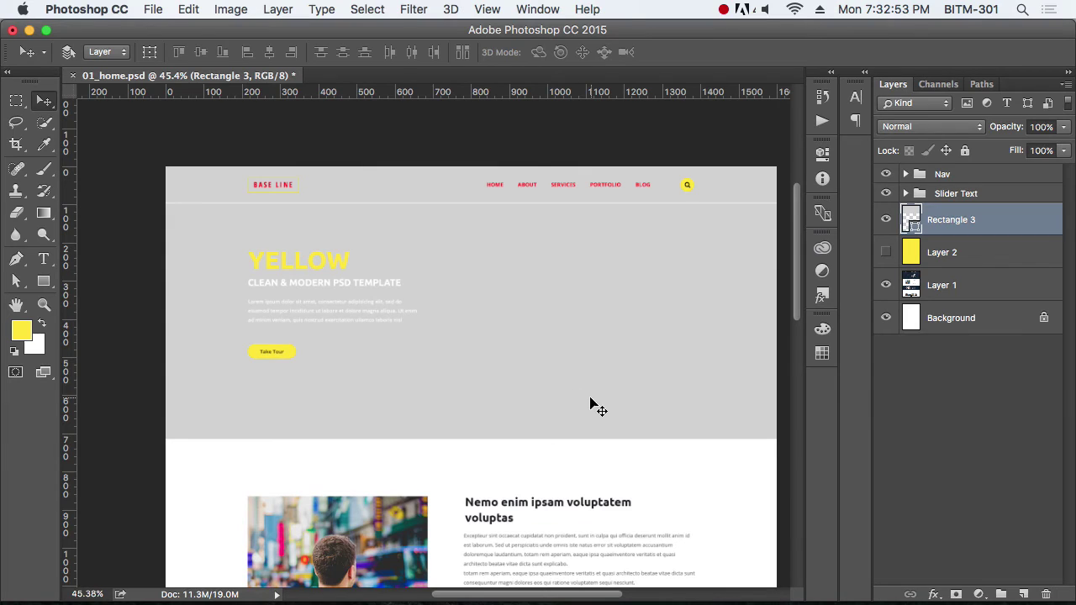
Step: Hide Layer 2 and Rectangle 3 to reveal the dark laptop hero, then return to the browser
left_click_drag(885, 247, 889, 225)
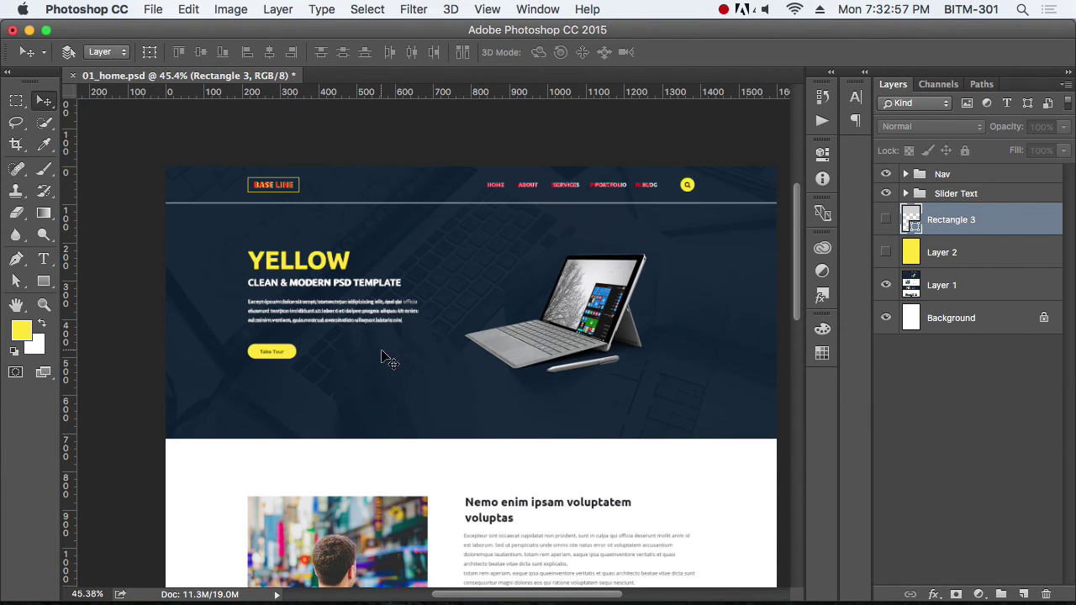
key("super+Tab")
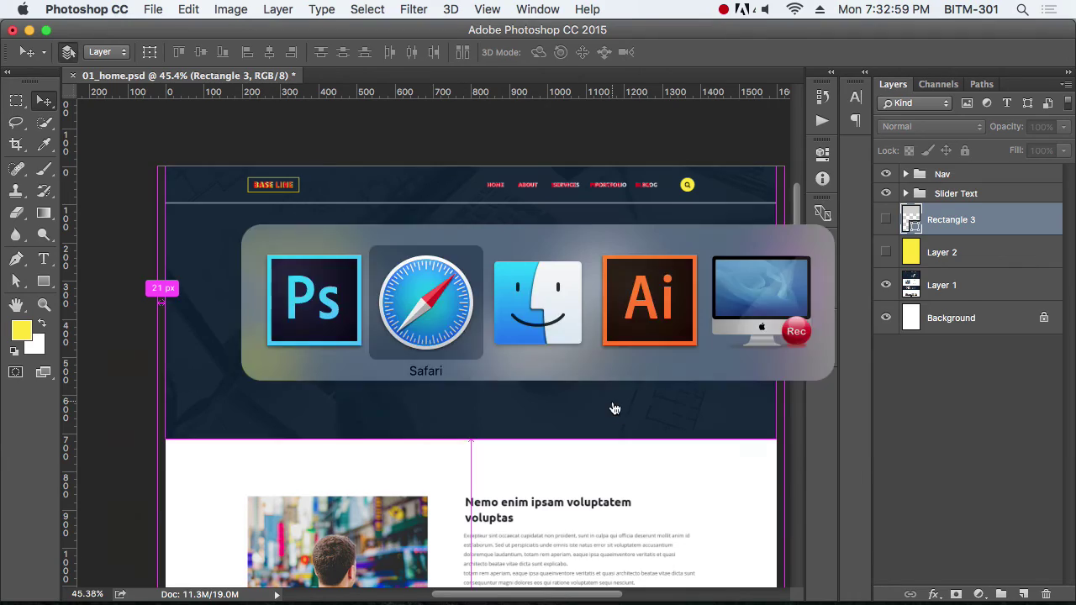
scroll(400, 387, "up", 5)
scroll(400, 387, "up", 5)
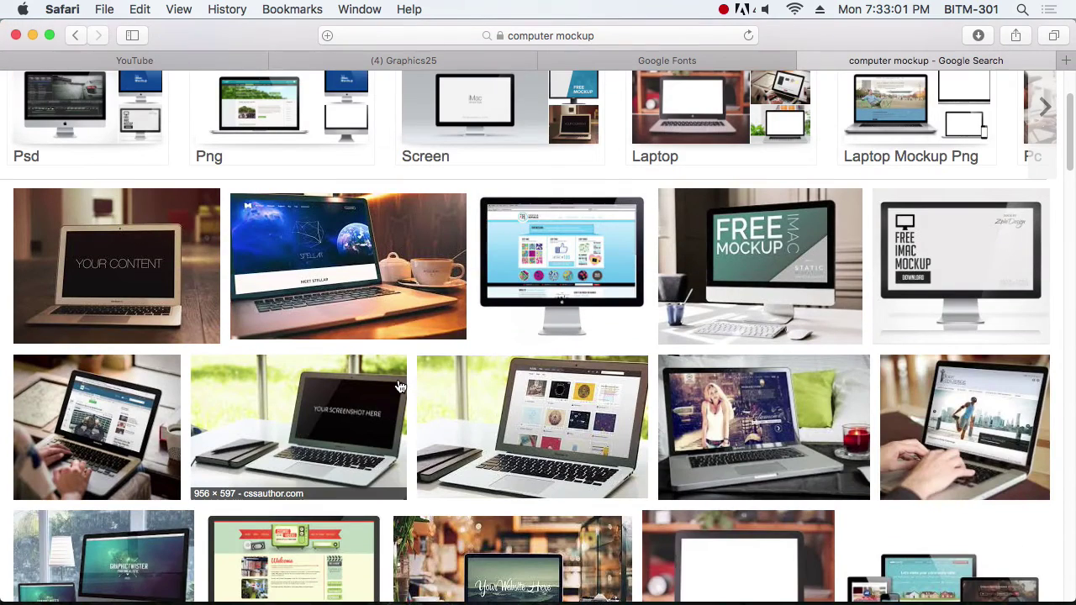
scroll(400, 387, "up", 5)
scroll(400, 386, "up", 2)
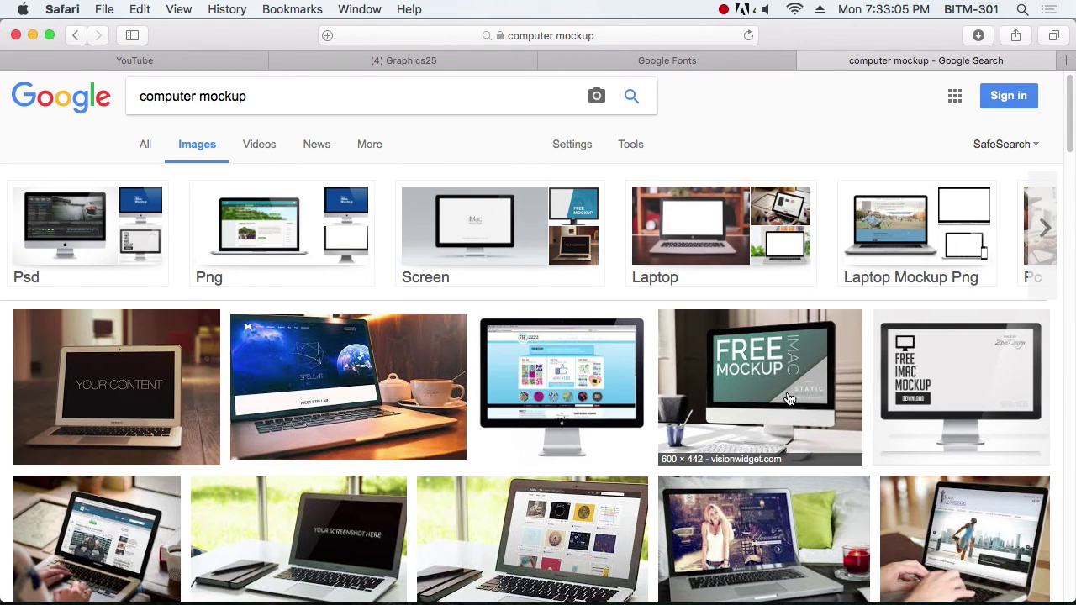
scroll(554, 443, "down", 6)
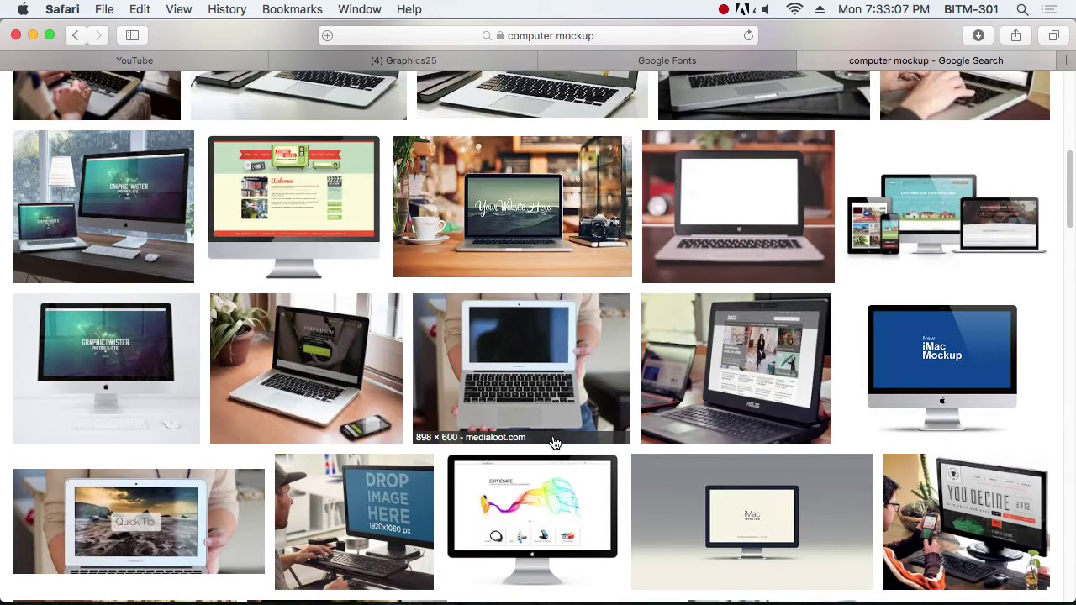
scroll(554, 443, "down", 3)
scroll(553, 443, "down", 2)
scroll(554, 443, "down", 2)
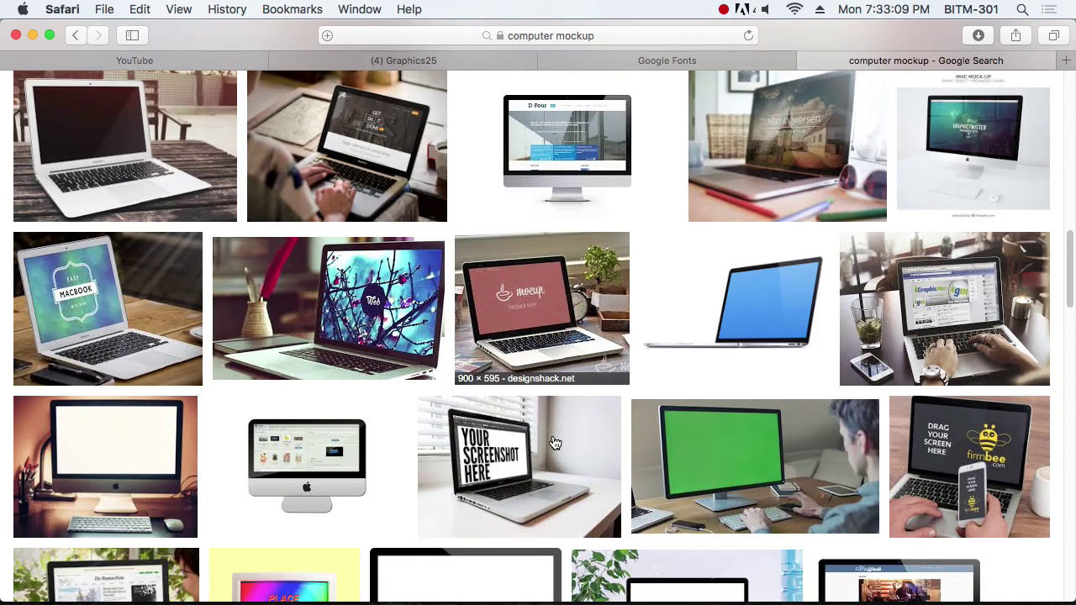
scroll(554, 443, "down", 2)
scroll(554, 443, "down", 1)
scroll(554, 443, "down", 2)
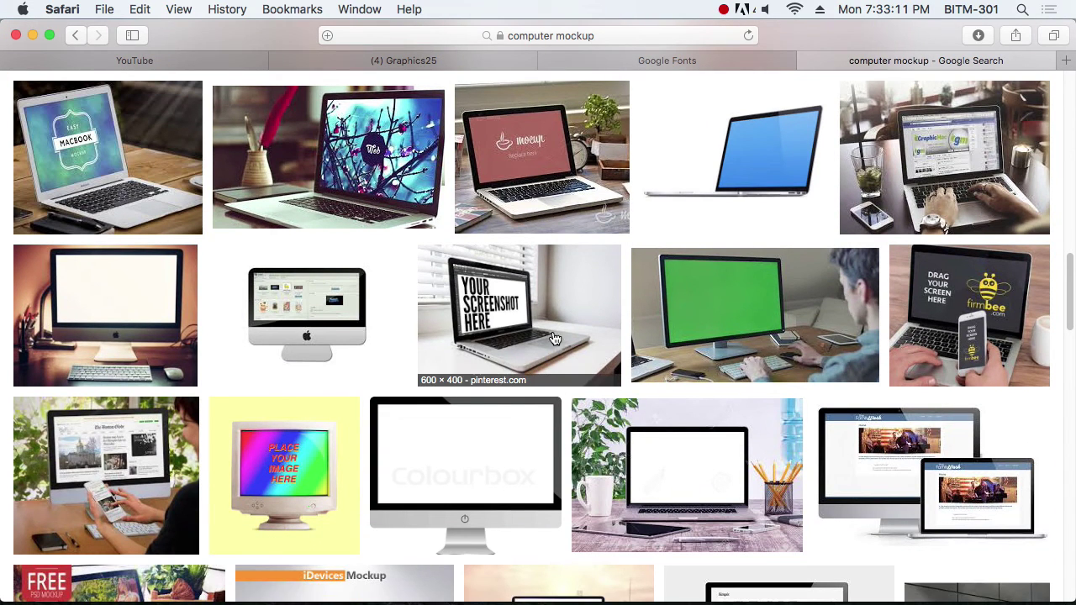
left_click(522, 322)
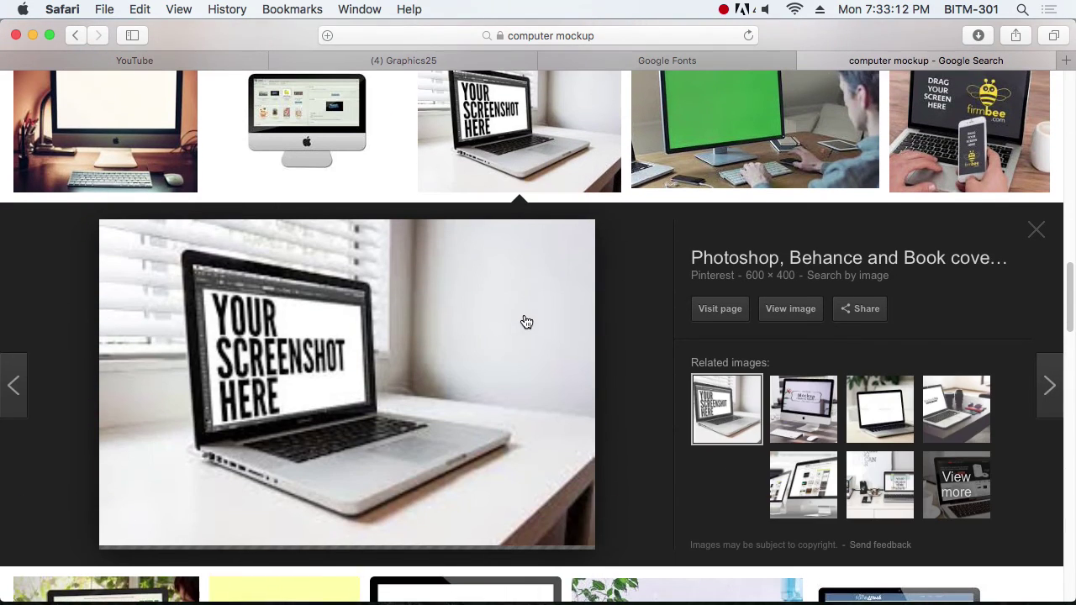
left_click(795, 309)
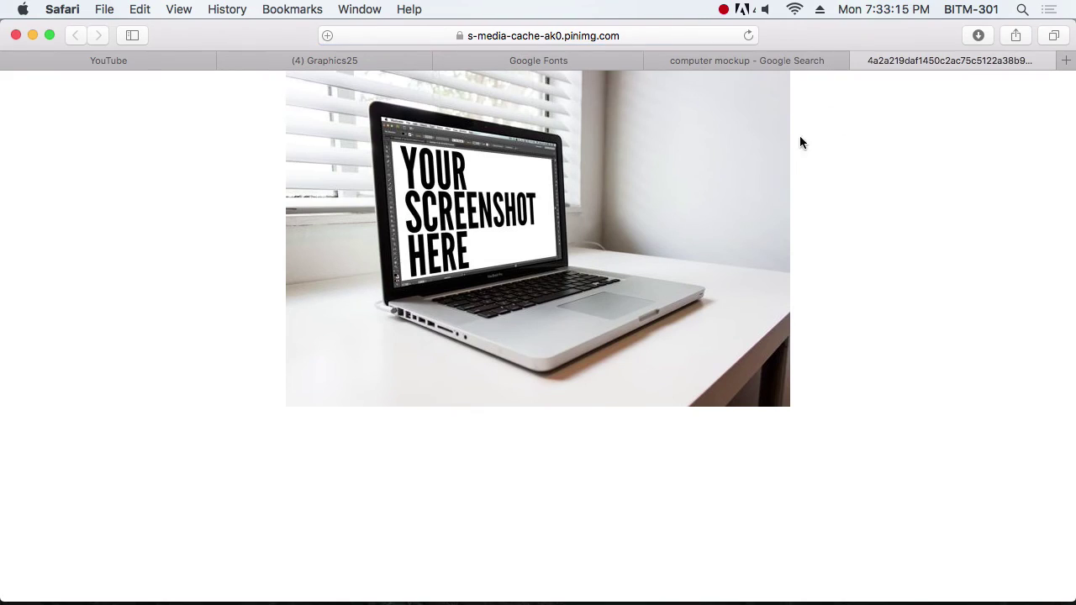
left_click(859, 61)
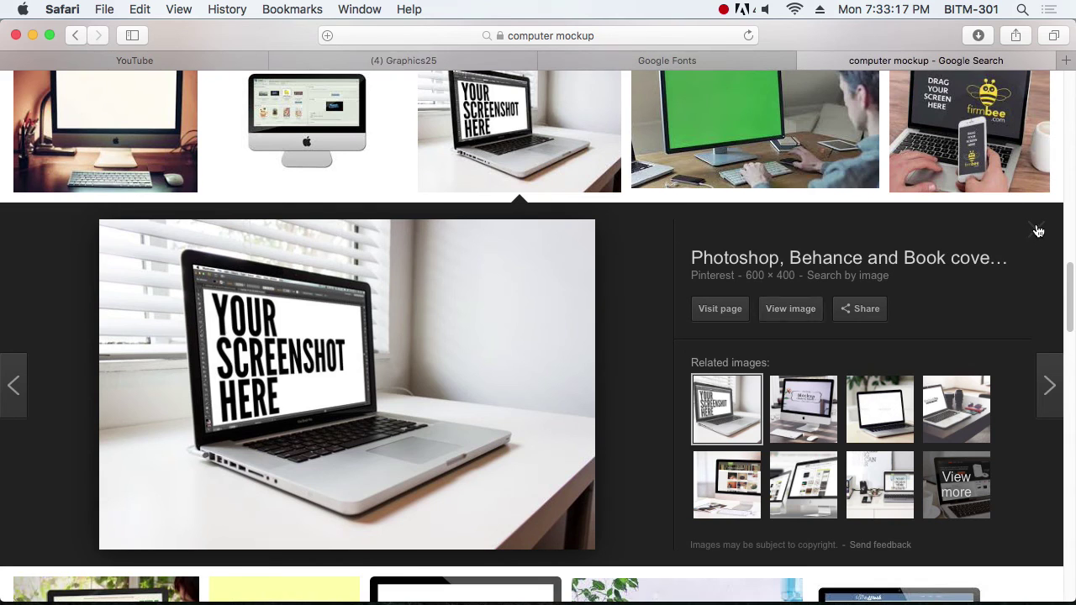
left_click(1035, 227)
scroll(495, 359, "up", 10)
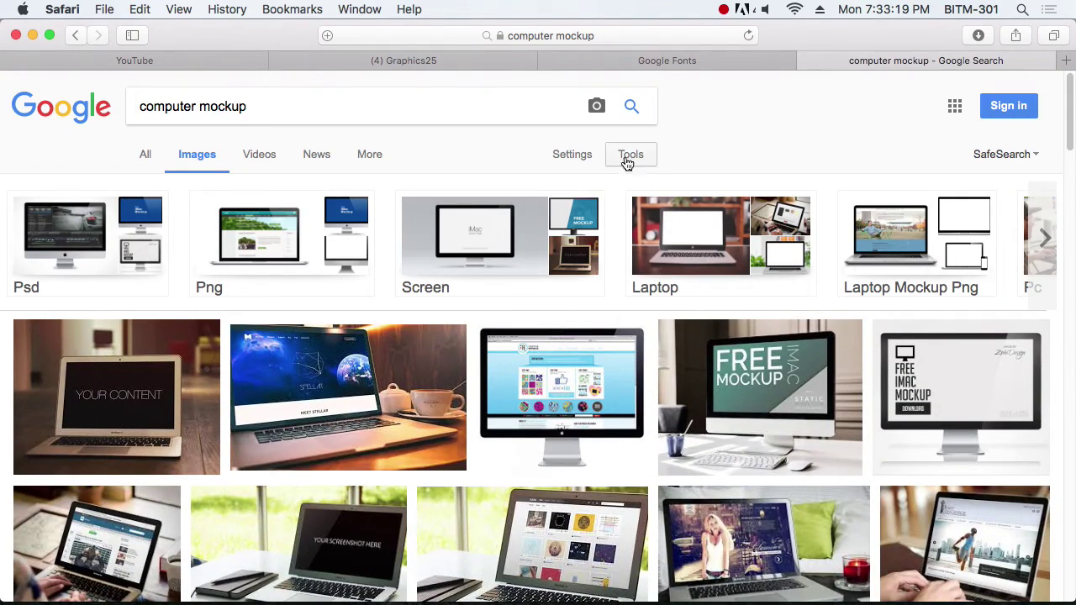
Step: Filter the image results to larger than 4 MP and scroll to the MacBook Pro mockup
left_click(632, 156)
mouse_move(168, 308)
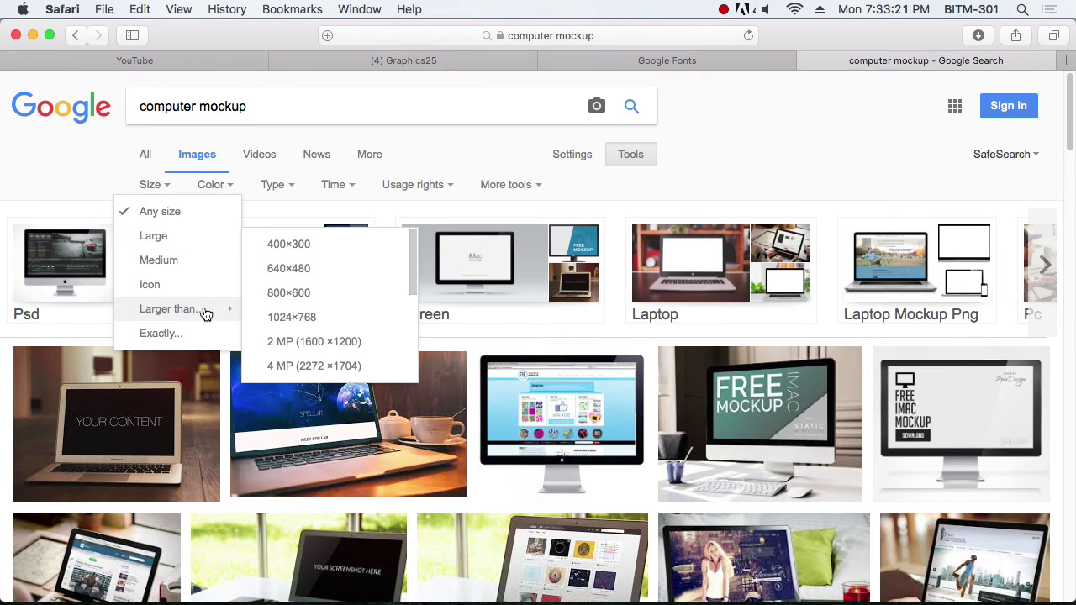
left_click(330, 366)
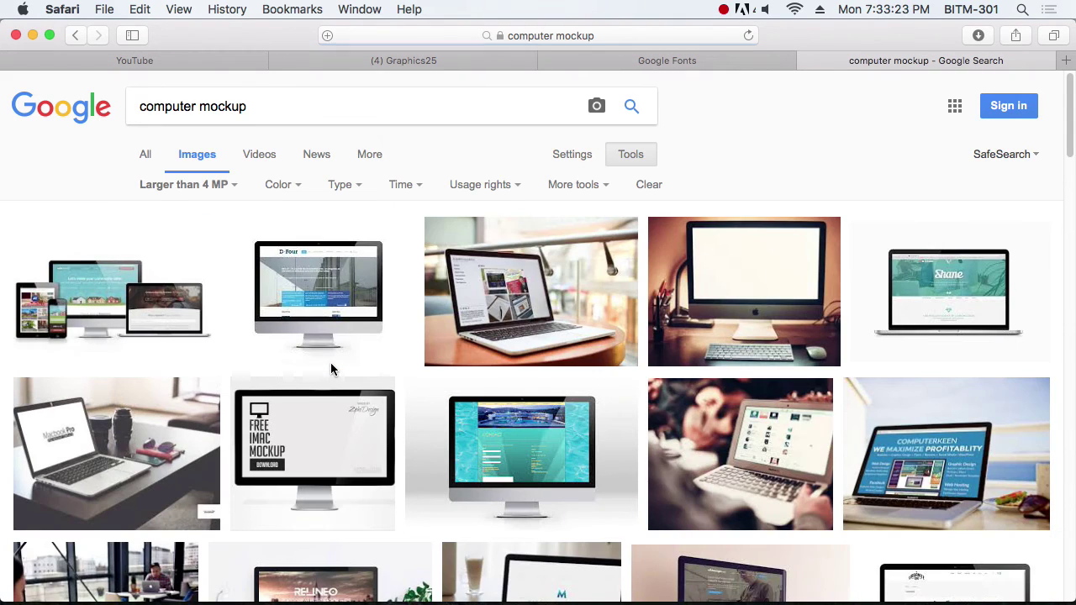
scroll(331, 364, "down", 1)
scroll(331, 363, "down", 3)
mouse_move(314, 454)
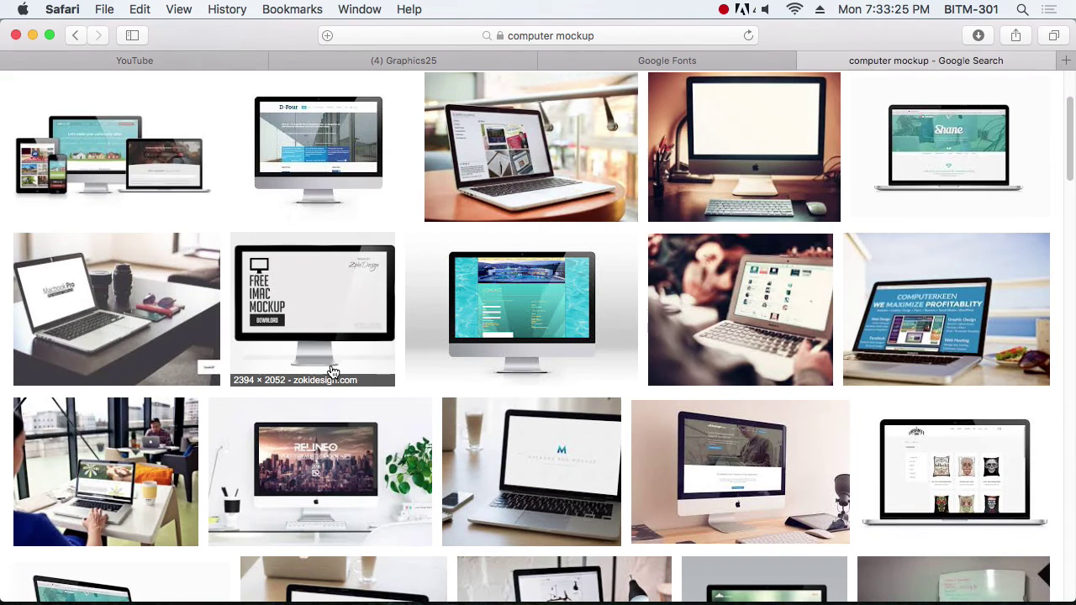
scroll(333, 372, "down", 2)
scroll(332, 372, "down", 2)
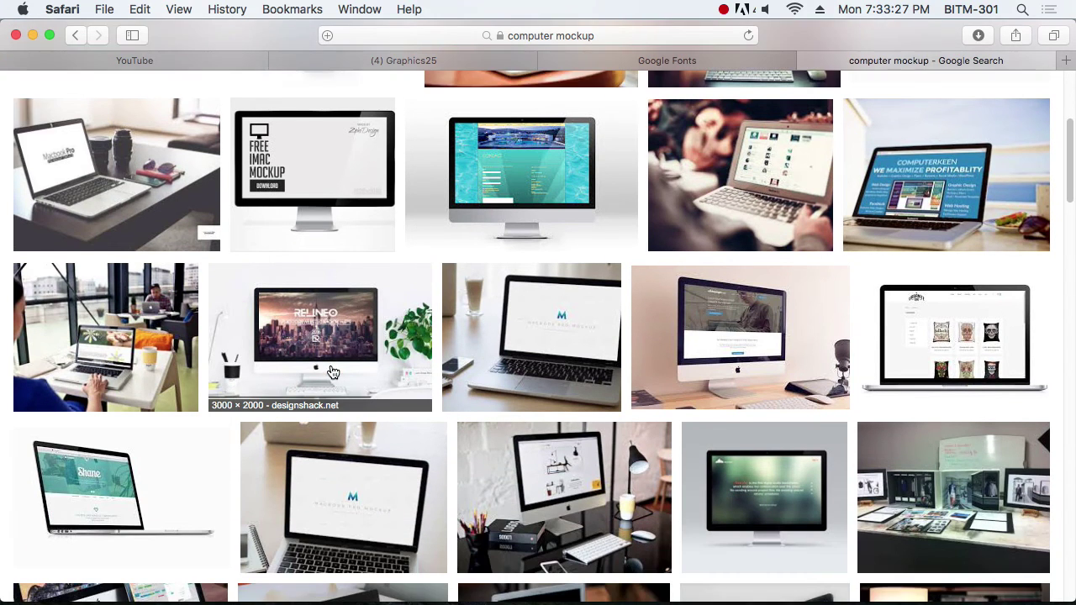
scroll(333, 372, "down", 3)
scroll(333, 373, "down", 3)
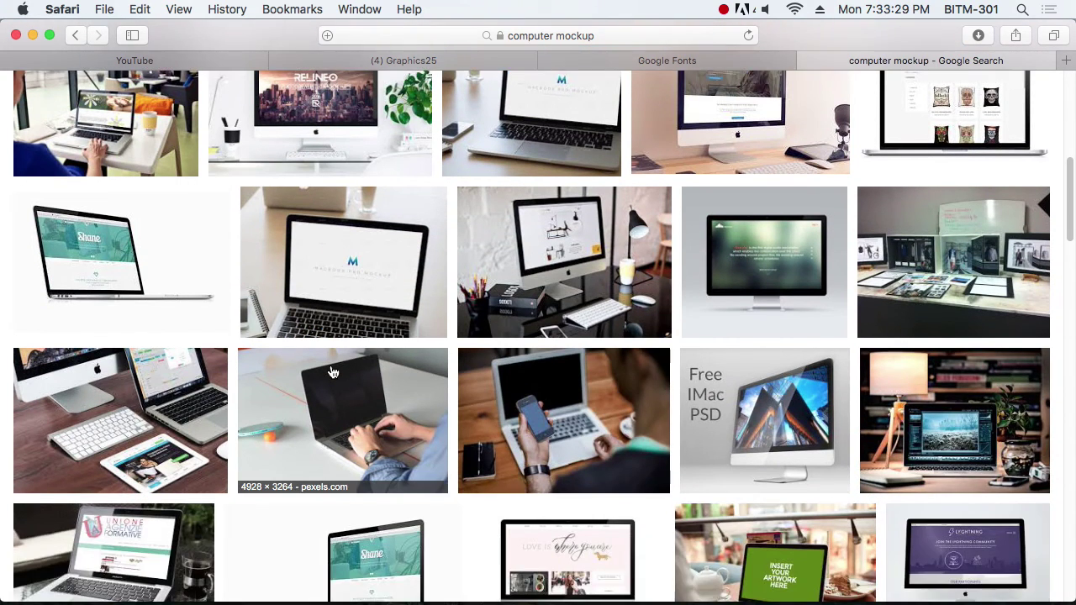
scroll(332, 373, "down", 6)
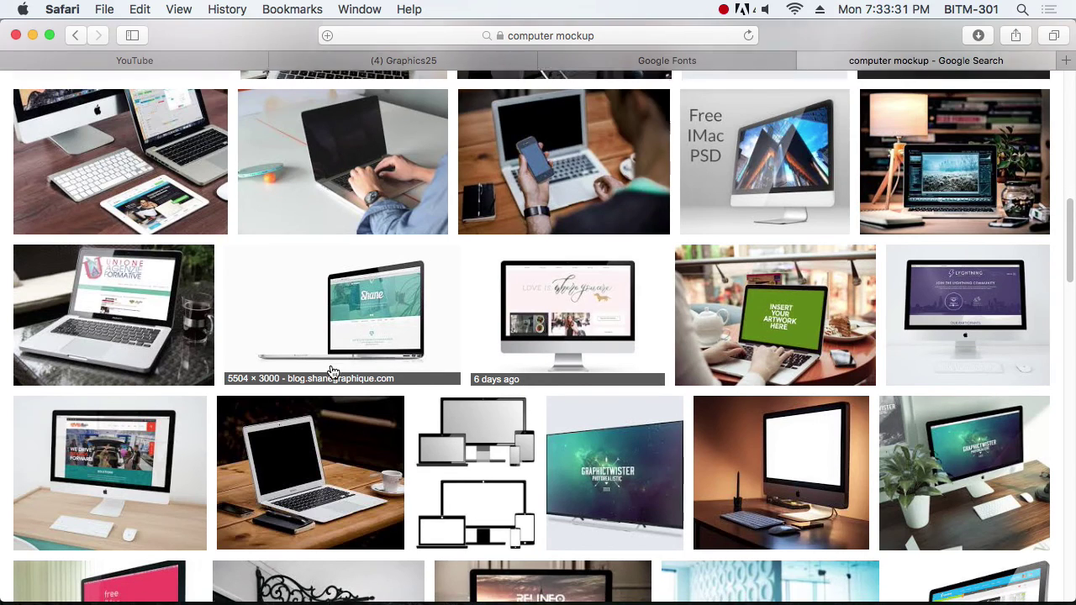
scroll(333, 372, "down", 2)
scroll(333, 372, "down", 4)
scroll(333, 372, "down", 7)
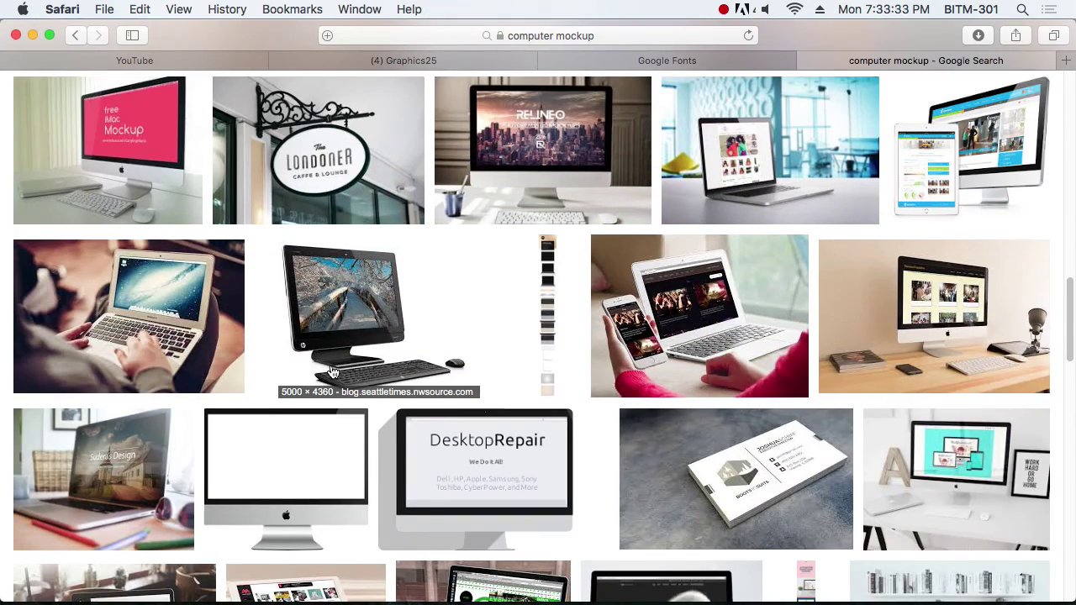
scroll(333, 372, "down", 4)
scroll(333, 372, "down", 2)
scroll(332, 373, "down", 2)
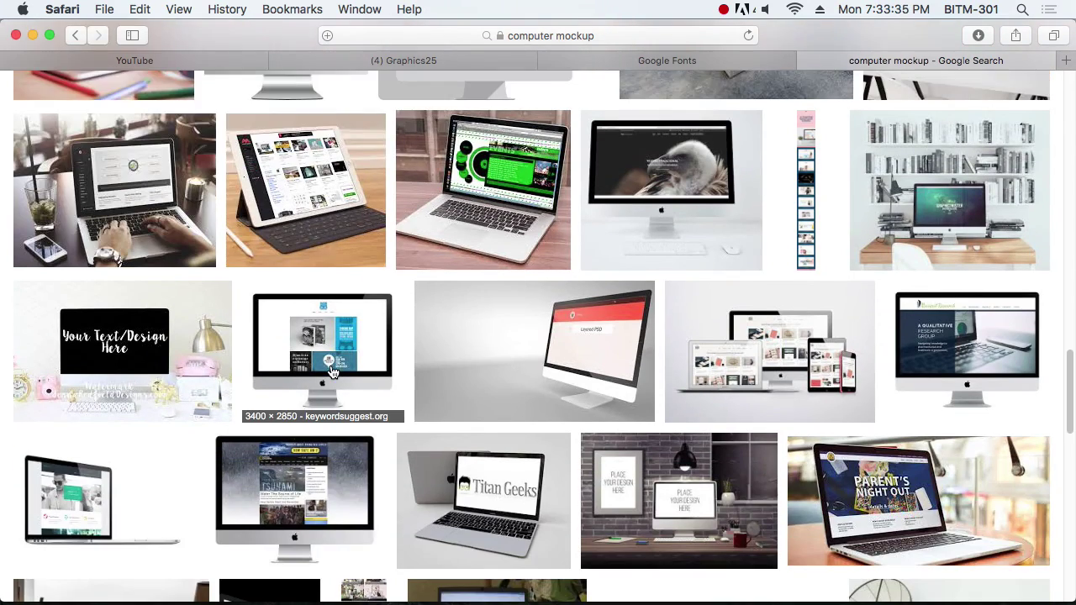
scroll(333, 372, "down", 2)
scroll(333, 372, "down", 3)
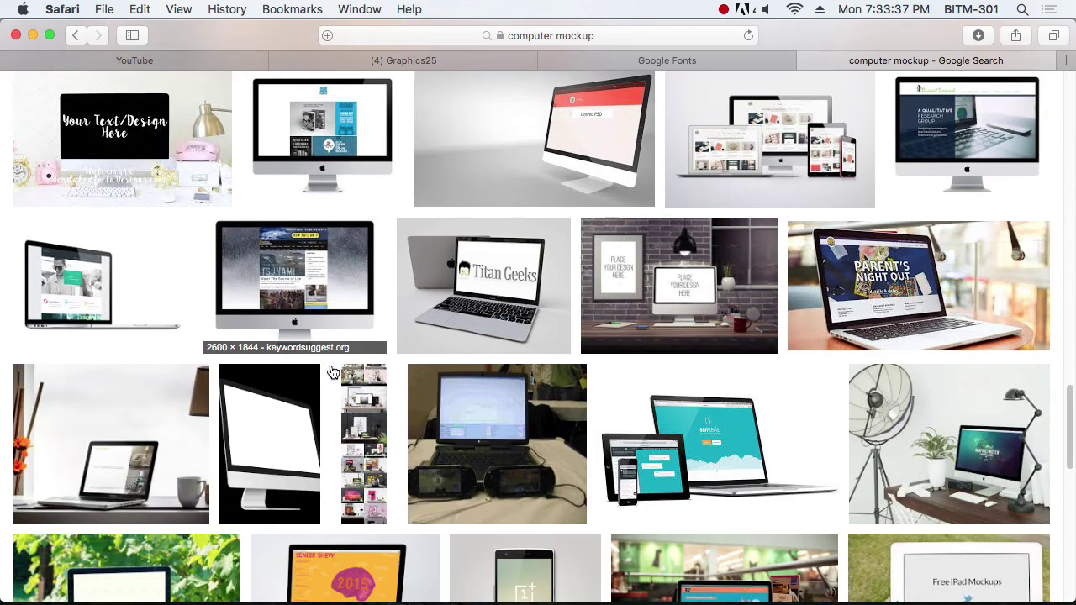
scroll(332, 370, "down", 1)
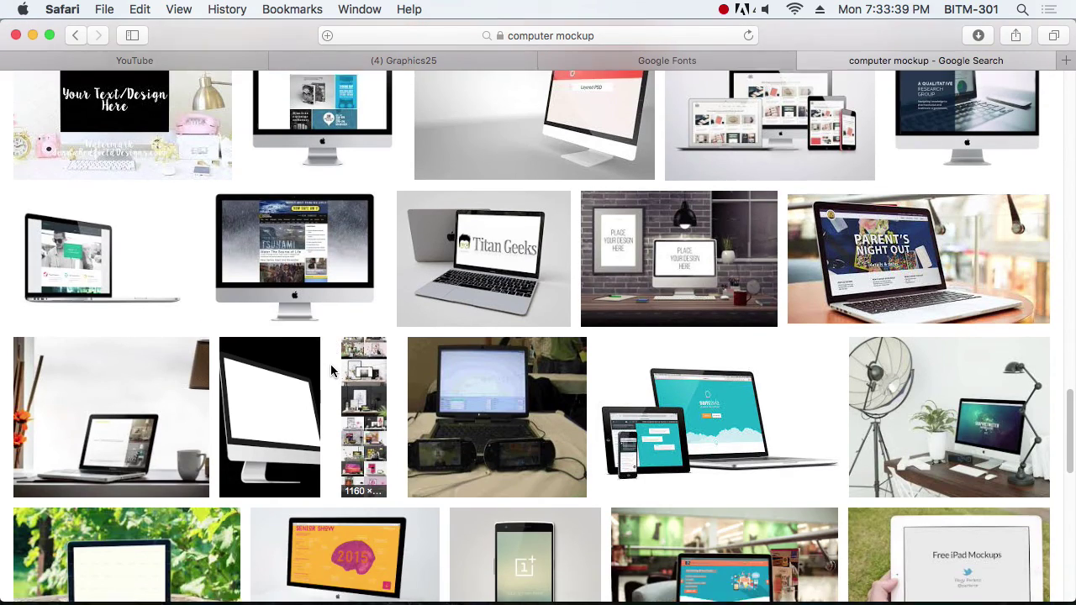
scroll(331, 370, "down", 2)
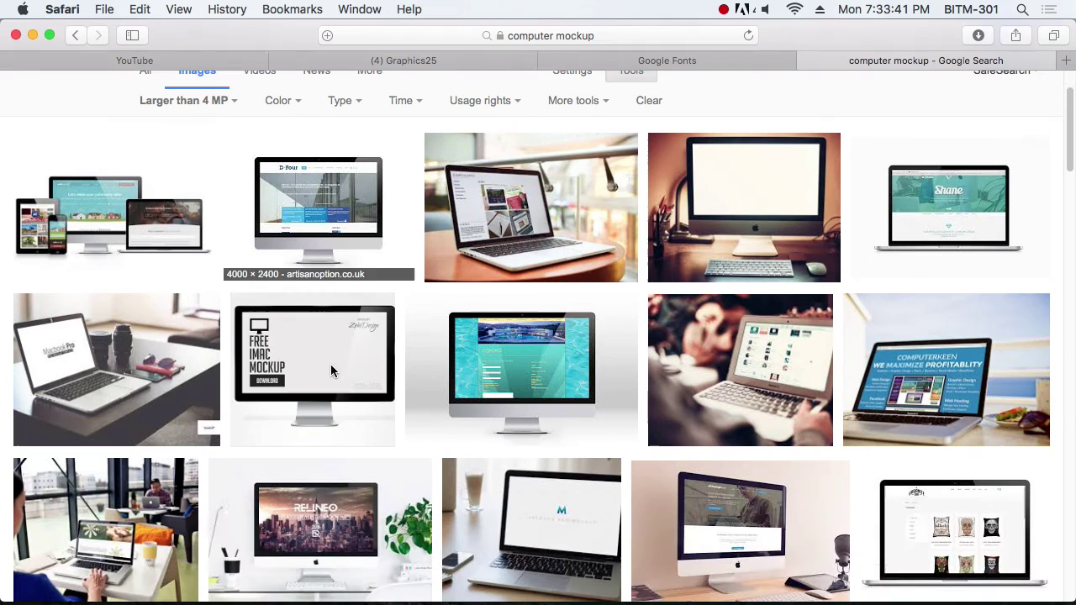
Step: Open the MacBook Pro mockup full size and copy the image to the clipboard
left_click(136, 357)
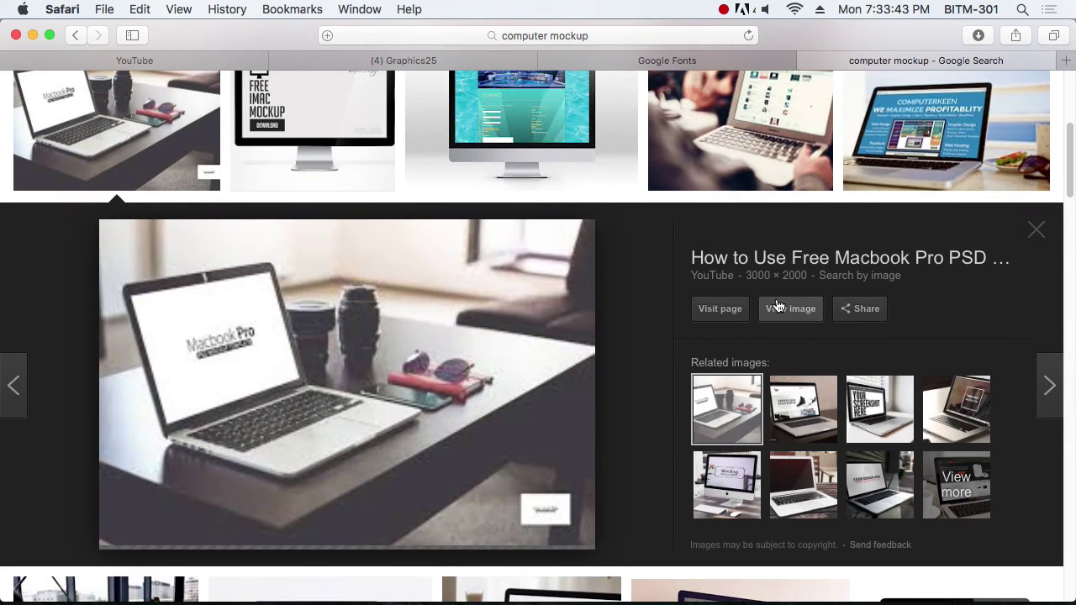
left_click(790, 308)
right_click(467, 255)
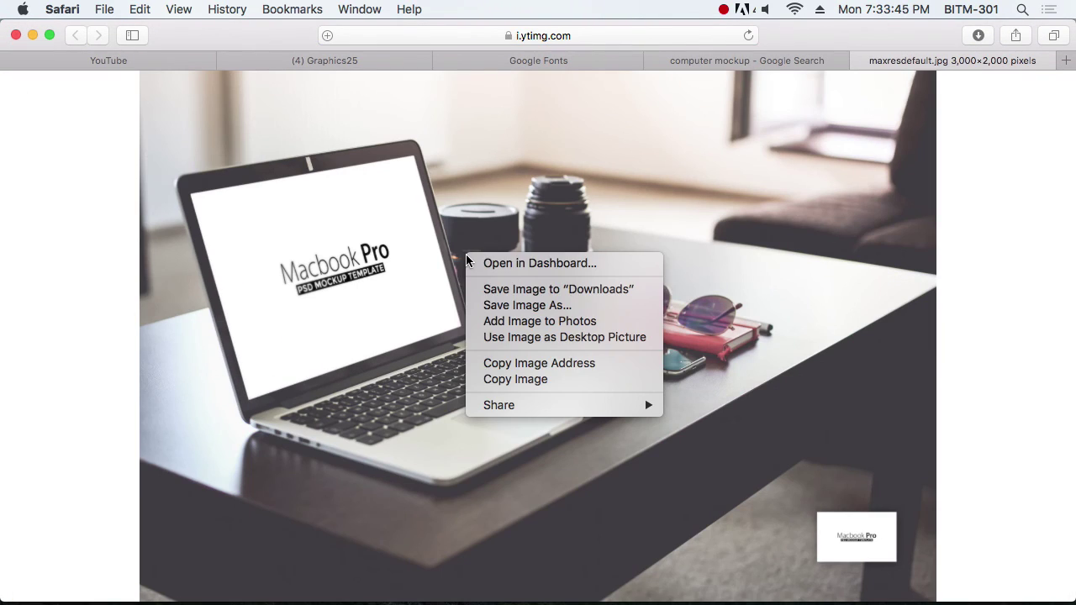
left_click(558, 379)
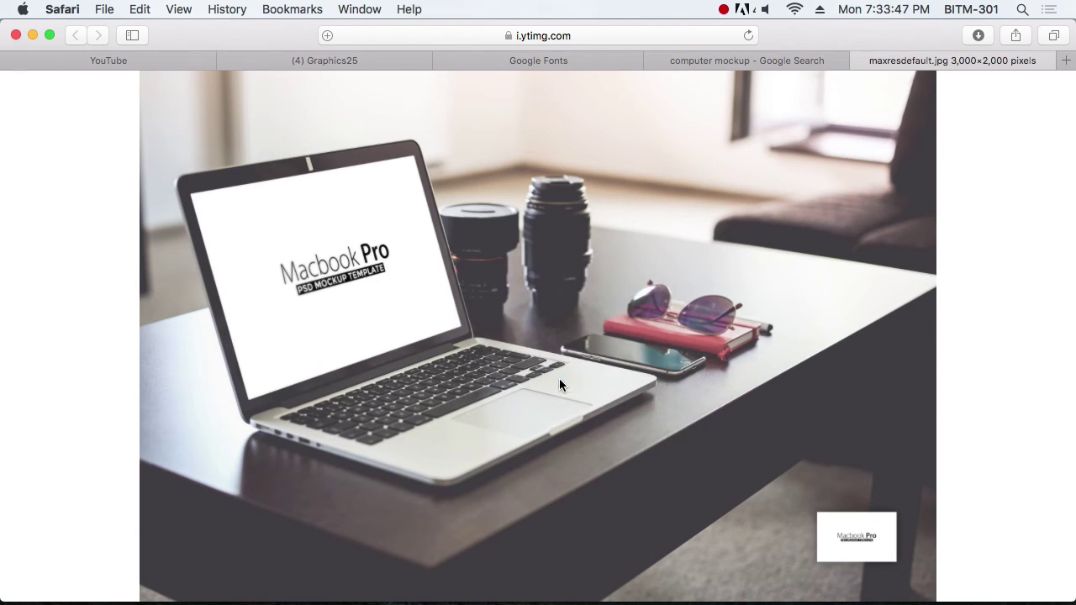
key("super+Tab")
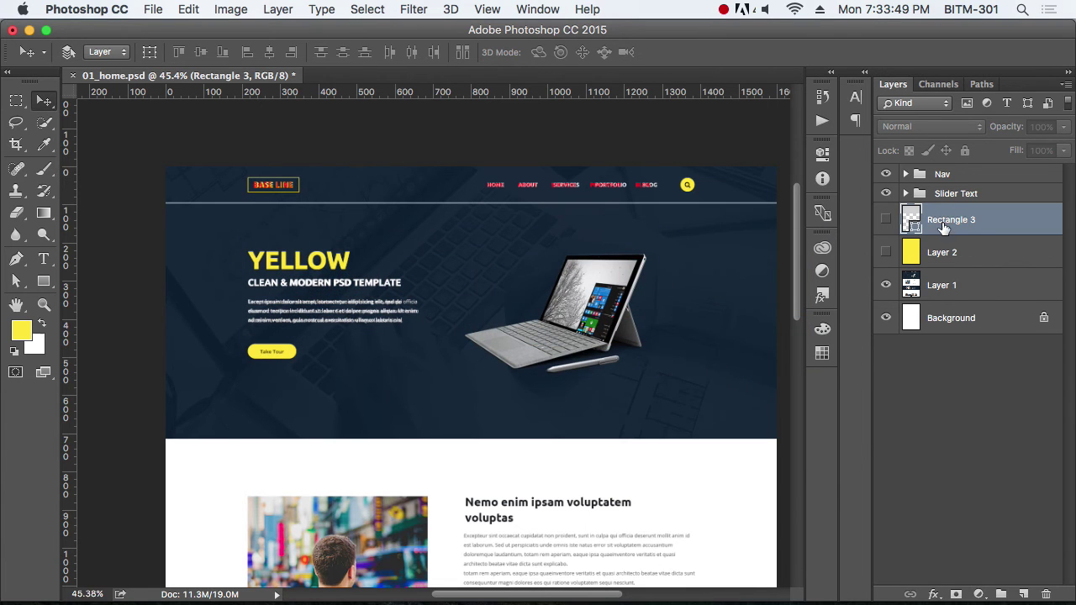
Step: Show Rectangle 3, paste the MacBook photo and convert it to a smart object
left_click(884, 220)
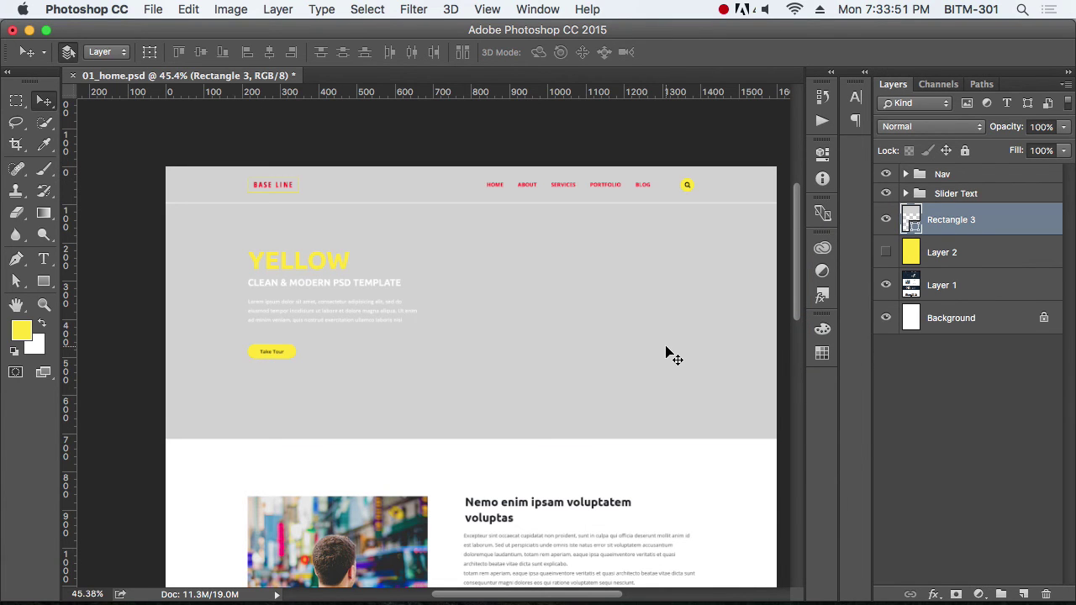
key("super+v")
left_click(511, 363, "alt+super")
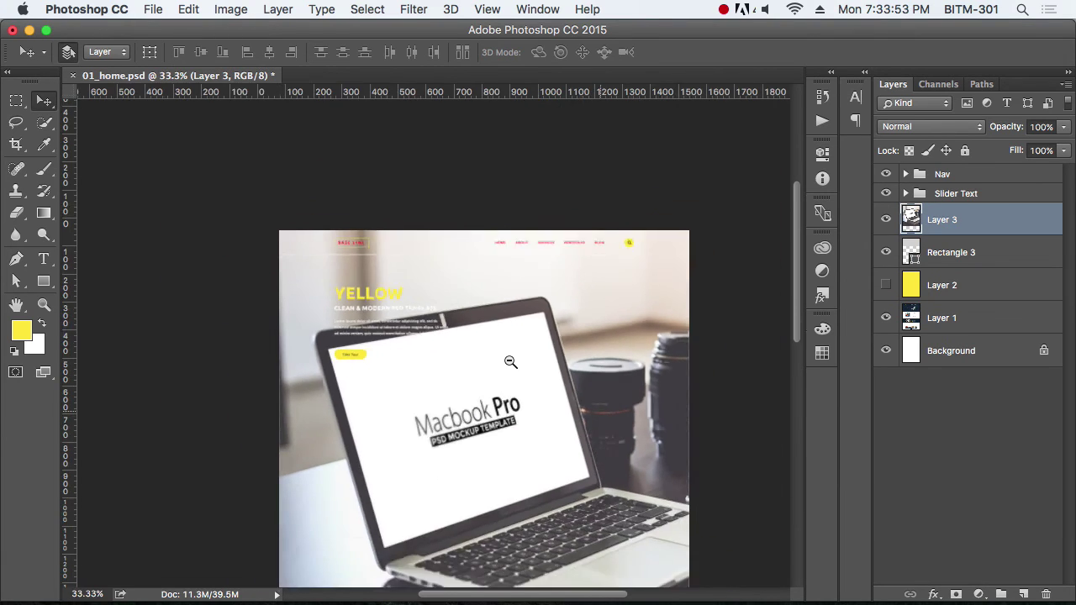
right_click(969, 227)
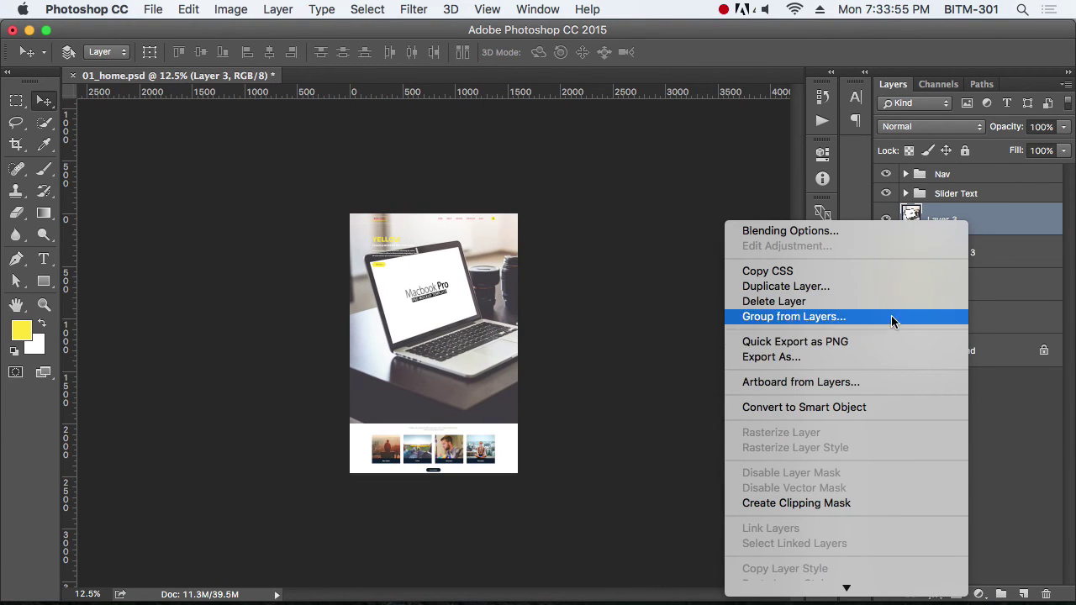
left_click(832, 407)
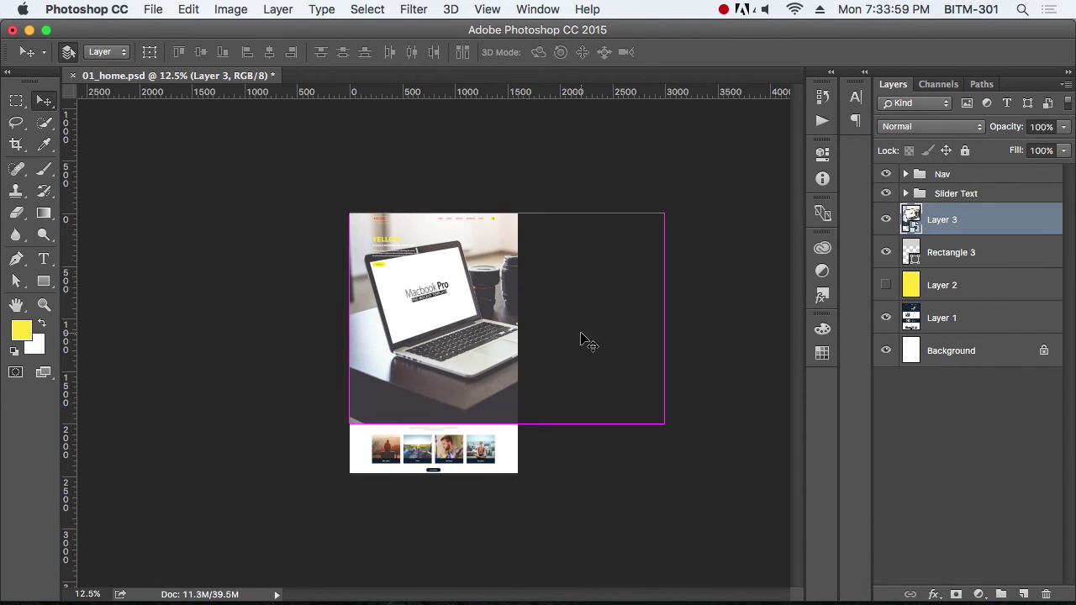
Step: Scale the MacBook photo to about 55% and clip it to Rectangle 3
key("super+t")
left_click_drag(660, 422, 521, 332)
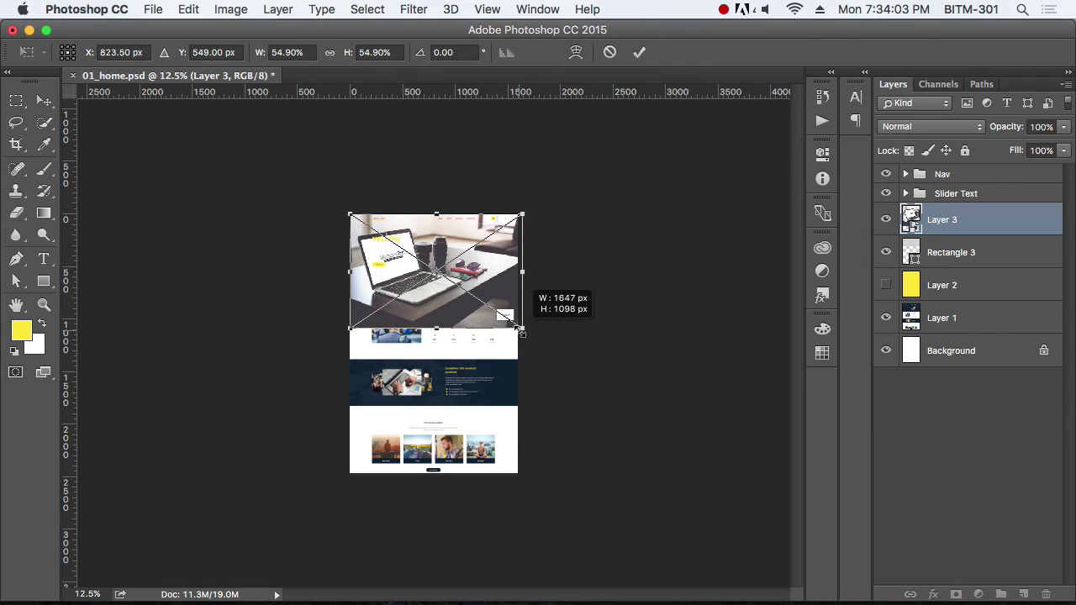
key("Return")
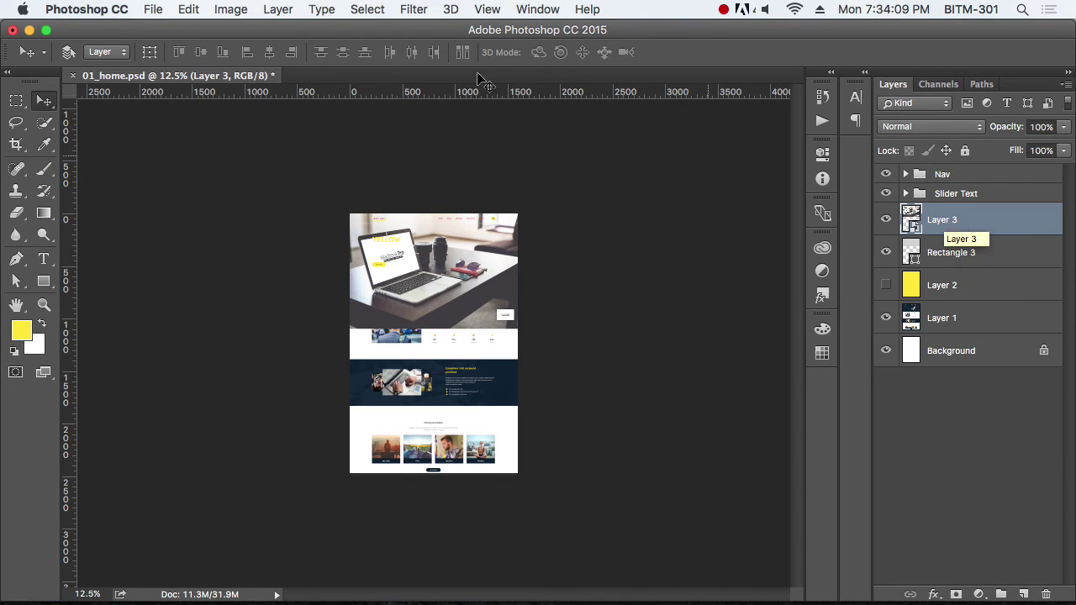
left_click(278, 9)
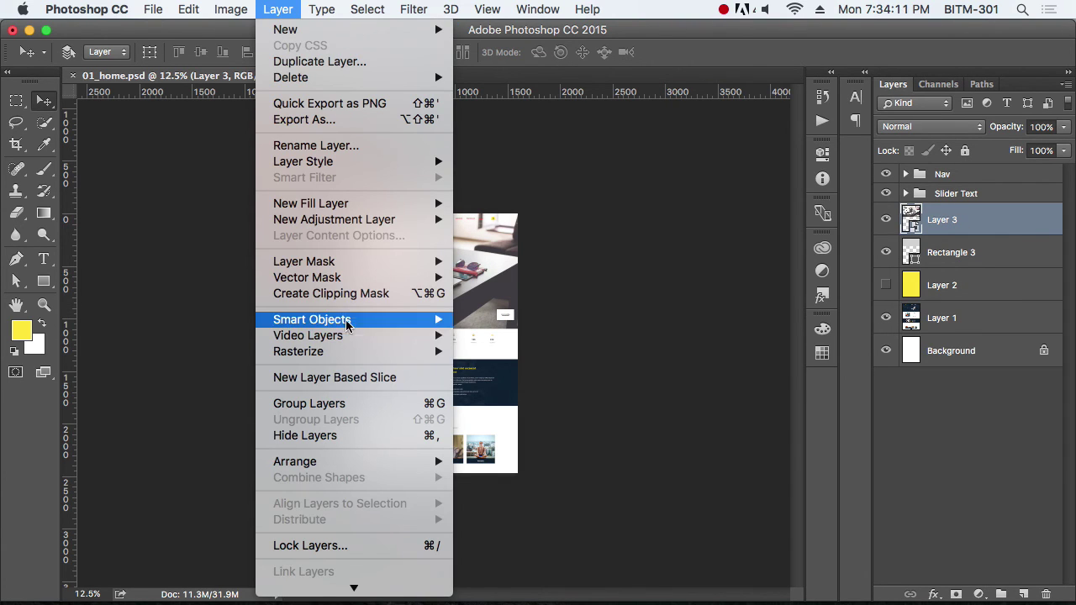
left_click(361, 294)
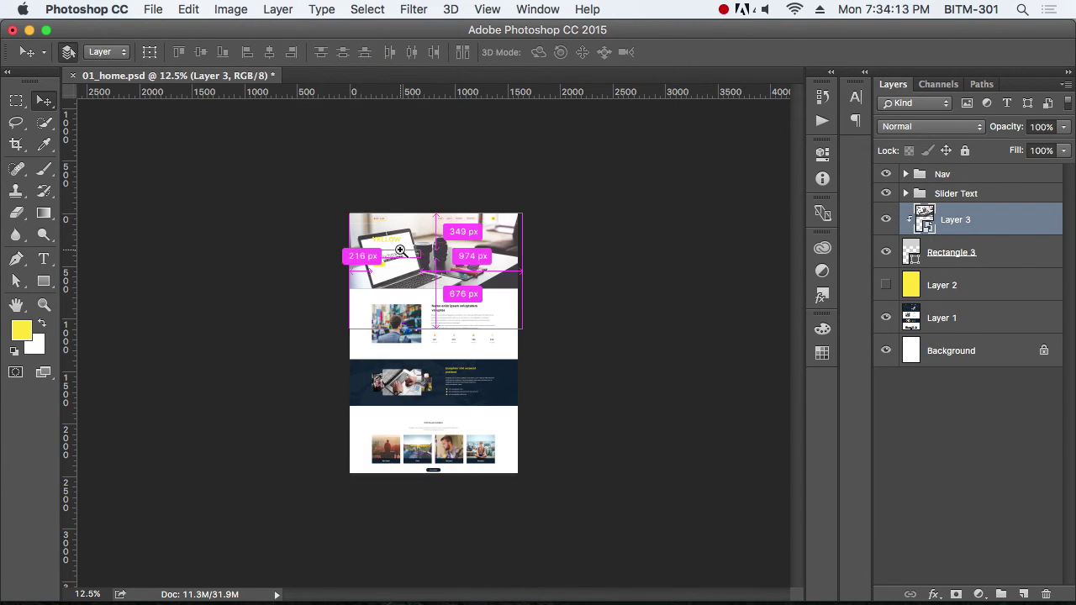
Step: Move the clipped MacBook photo up about 127 px within the hero
left_click_drag(445, 311, 496, 346)
scroll(496, 346, "right", 3)
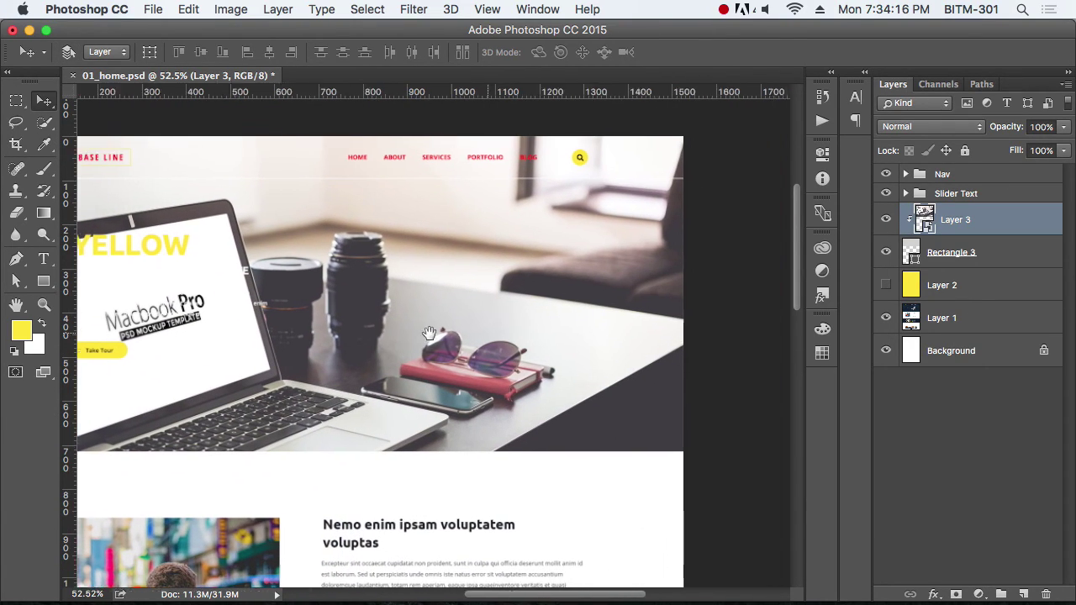
left_click_drag(552, 330, 424, 334)
scroll(459, 349, "up", 5)
scroll(421, 353, "down", 8)
scroll(372, 360, "up", 2)
mouse_move(372, 361)
left_mouse_down()
mouse_move(480, 314)
mouse_move(485, 324)
left_mouse_up()
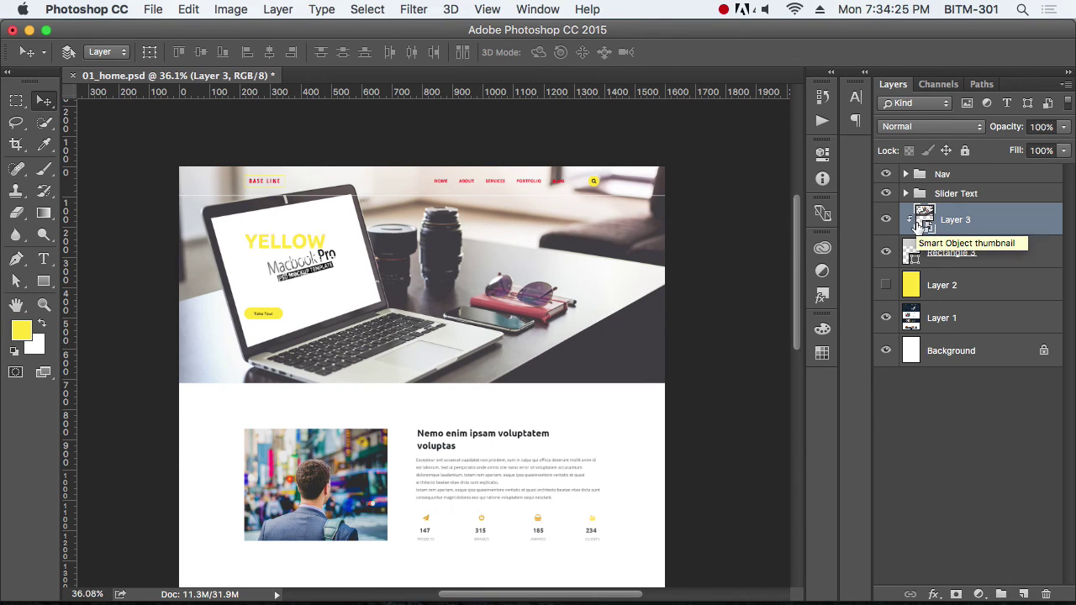
key("ctrl+t")
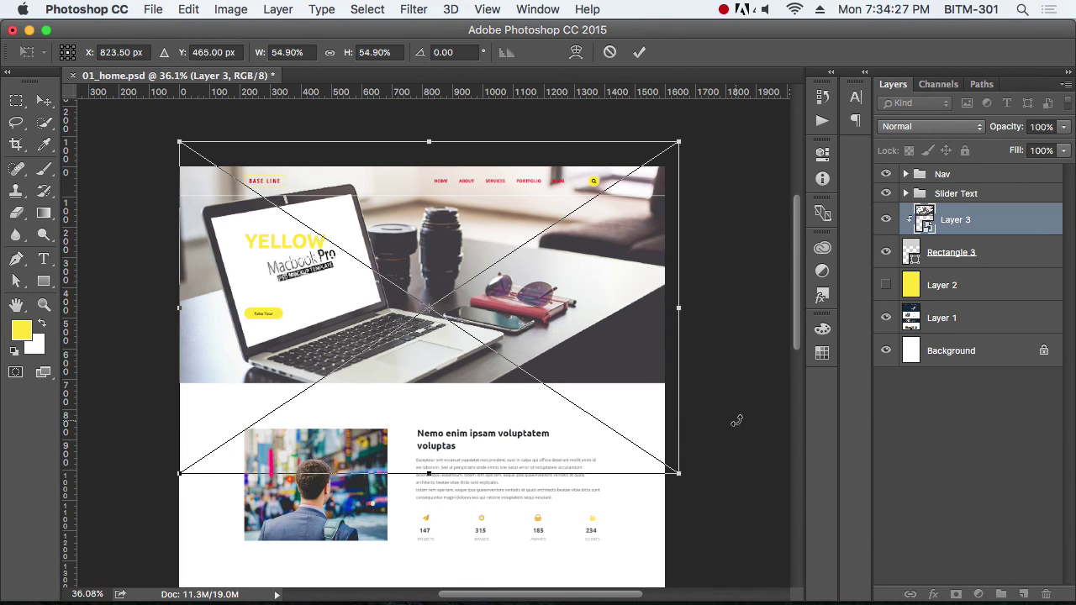
key("Return")
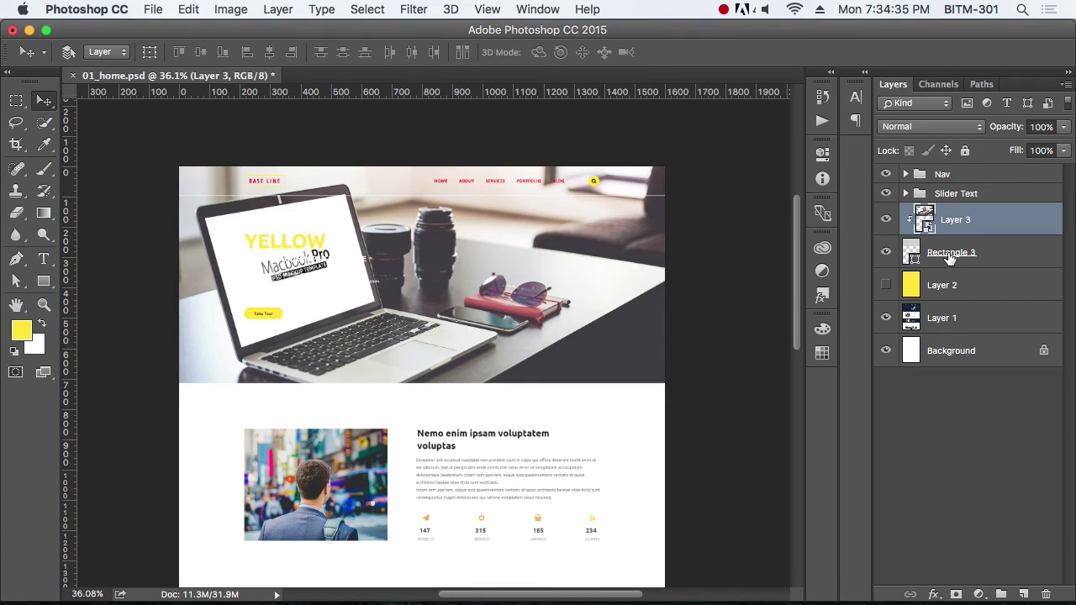
Step: Duplicate Rectangle 3 and place the black copy above the MacBook photo
left_click(935, 265)
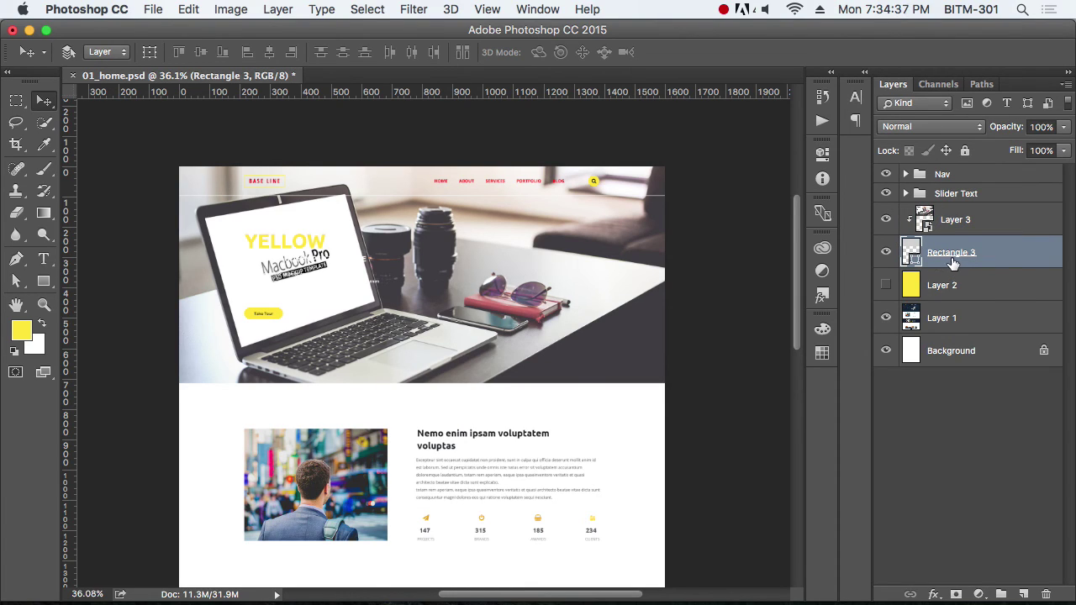
left_click_drag(952, 264, 974, 290)
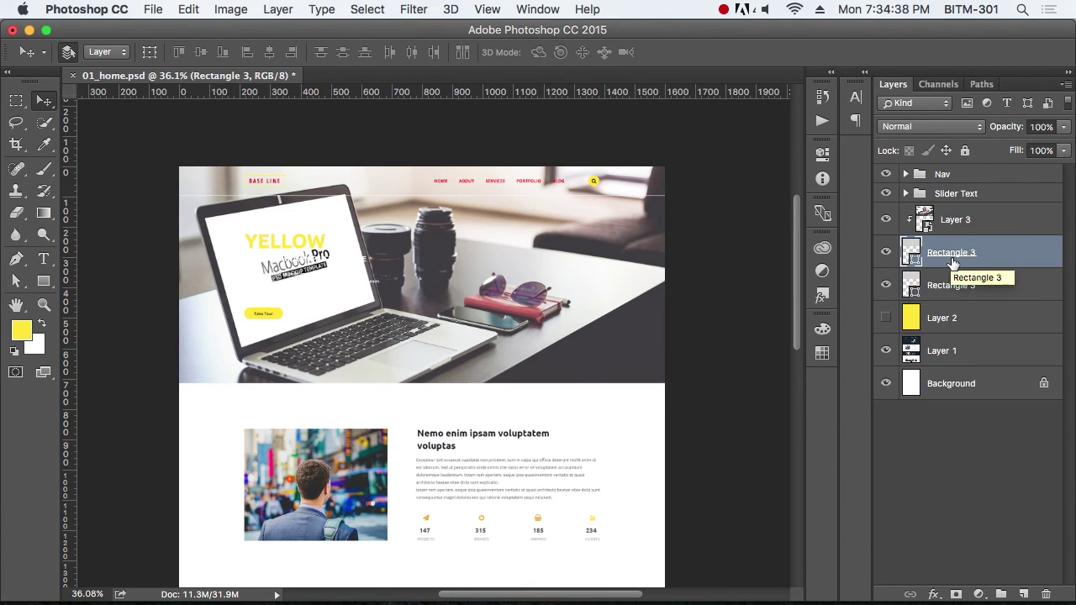
left_click(972, 292)
left_click_drag(948, 291, 919, 237)
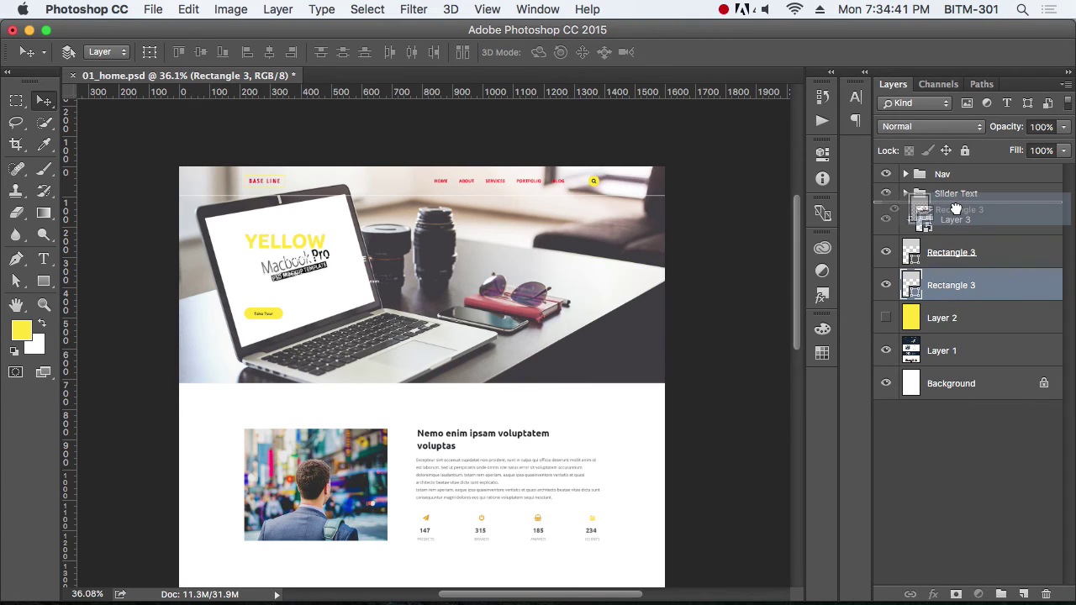
double_click(912, 225)
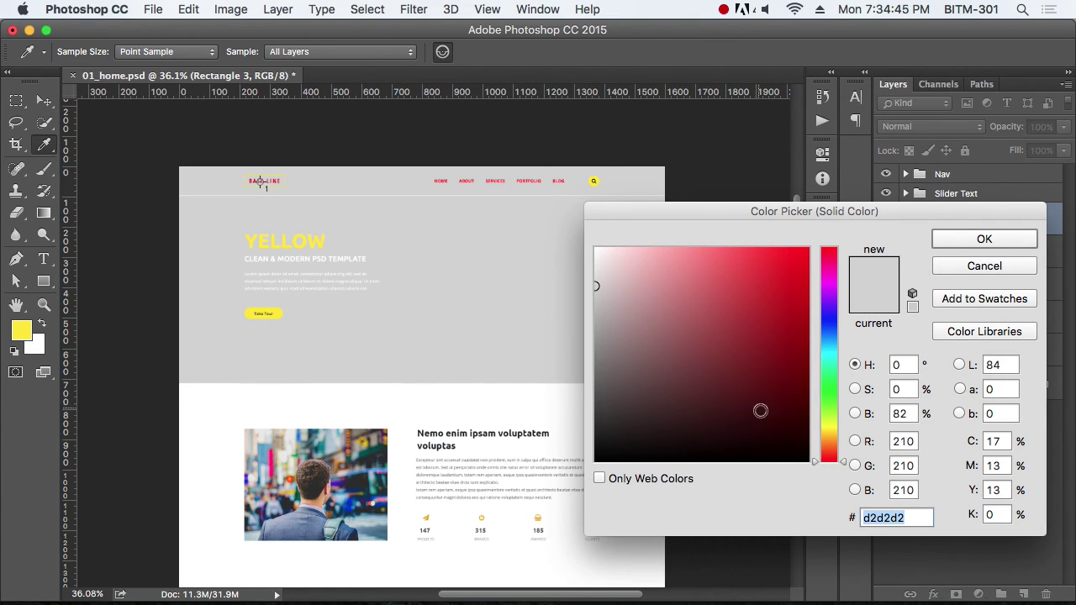
left_click(809, 461)
left_click(984, 239)
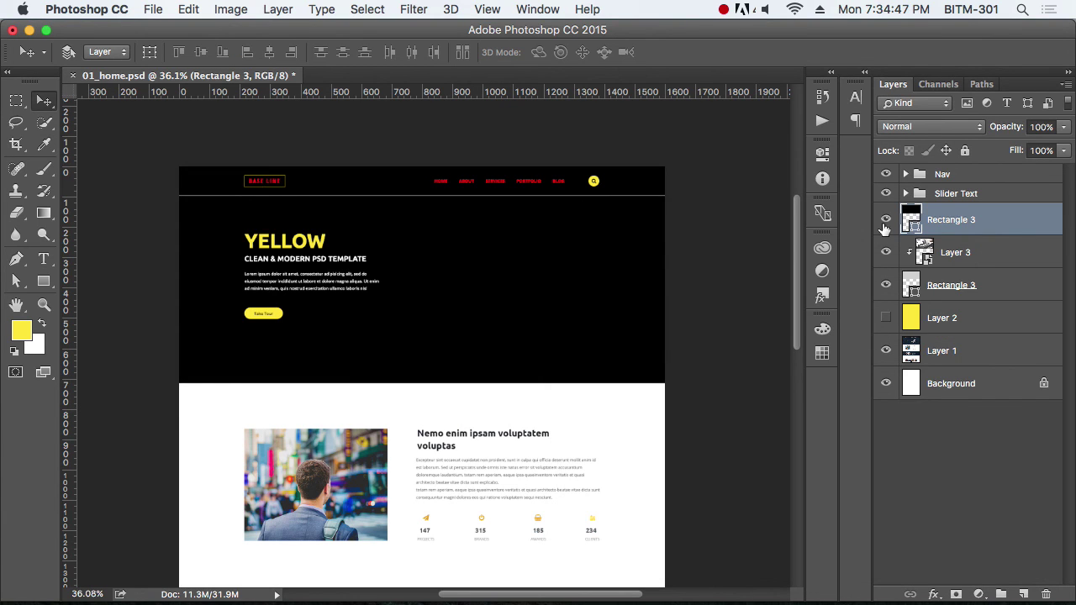
Step: Hide and reshow the overlay layers to check the photo beneath
left_click_drag(885, 228, 885, 290)
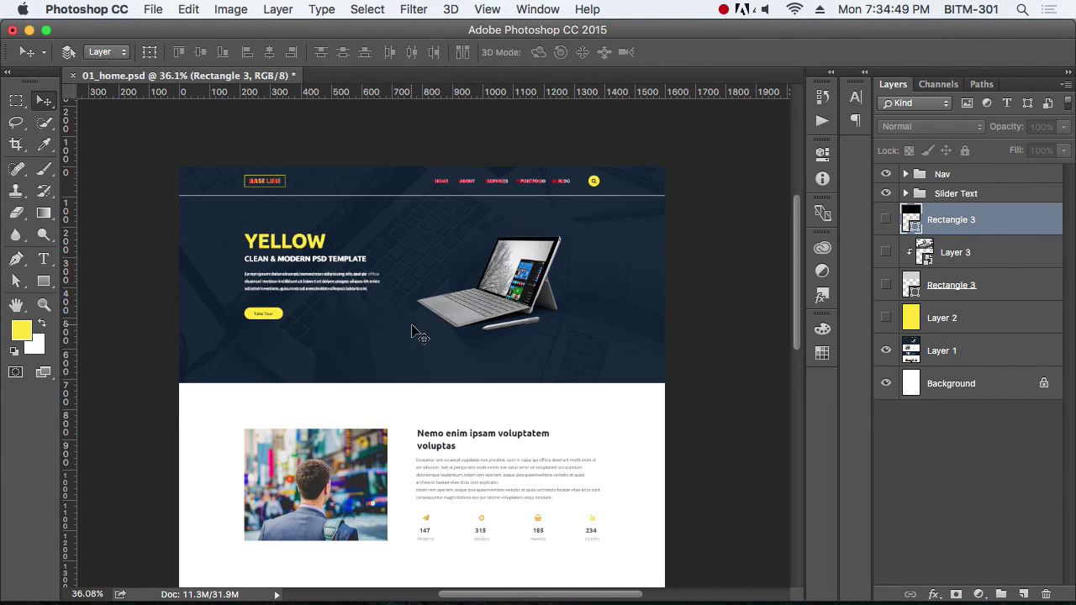
scroll(412, 334, "up", 2)
scroll(437, 297, "up", 2)
scroll(462, 312, "up", 2)
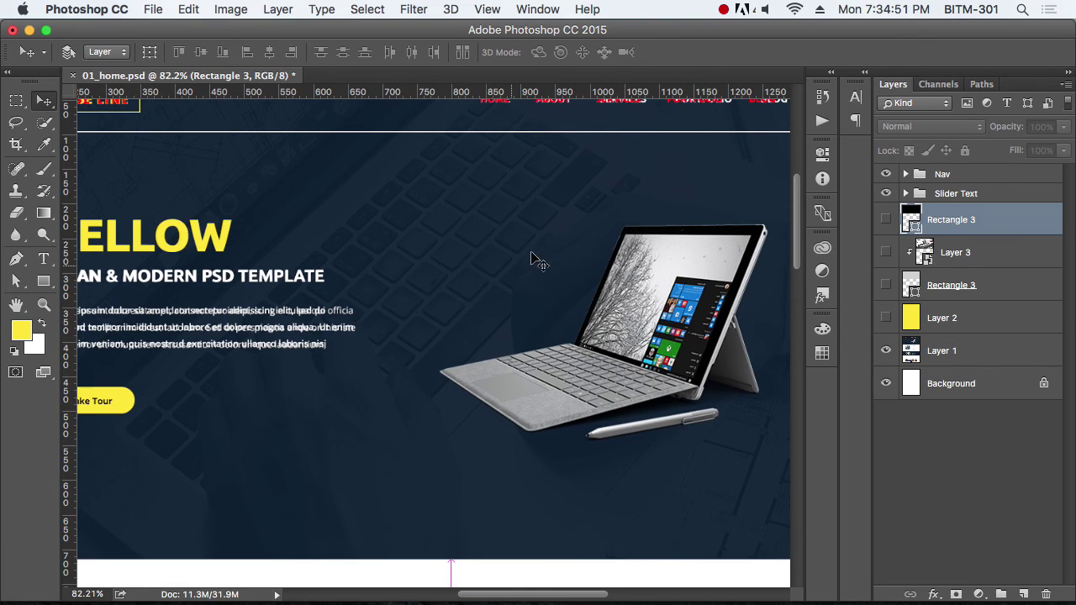
scroll(509, 288, "down", 3)
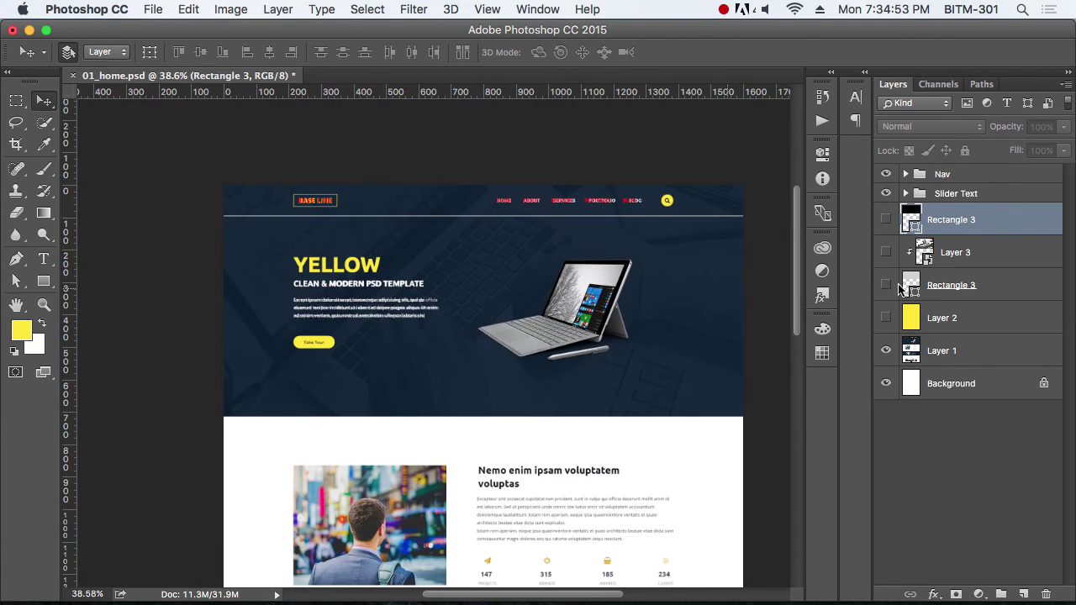
left_click_drag(885, 219, 885, 285)
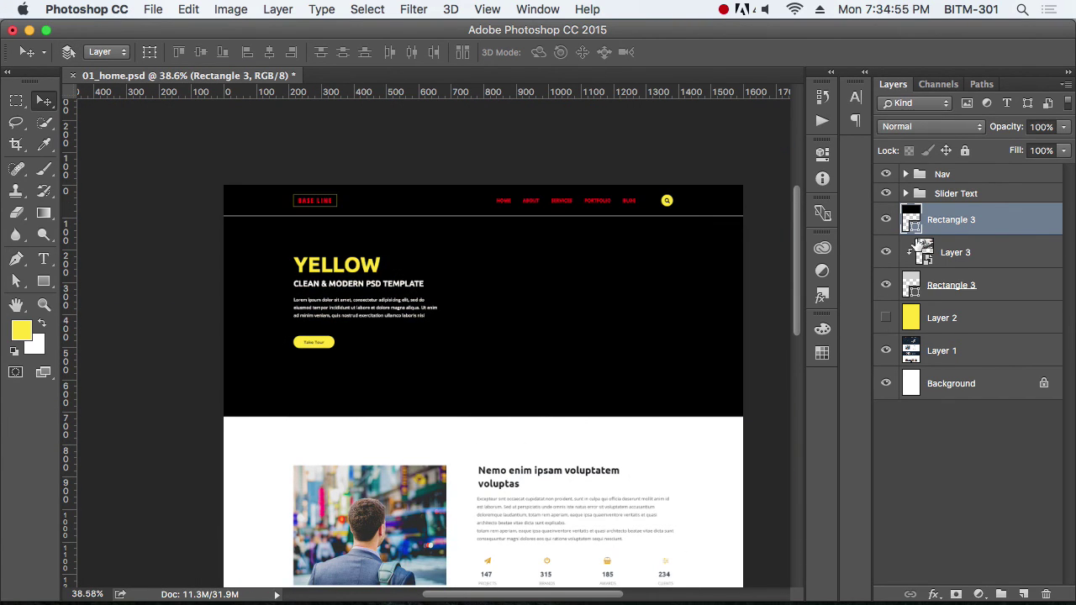
Step: Change the hero rectangle's fill colour to navy #192054
double_click(914, 225)
mouse_move(837, 365)
left_mouse_down()
mouse_move(838, 315)
mouse_move(843, 323)
left_mouse_up()
mouse_move(745, 372)
left_mouse_down()
mouse_move(735, 384)
mouse_move(744, 392)
mouse_move(711, 391)
left_mouse_up()
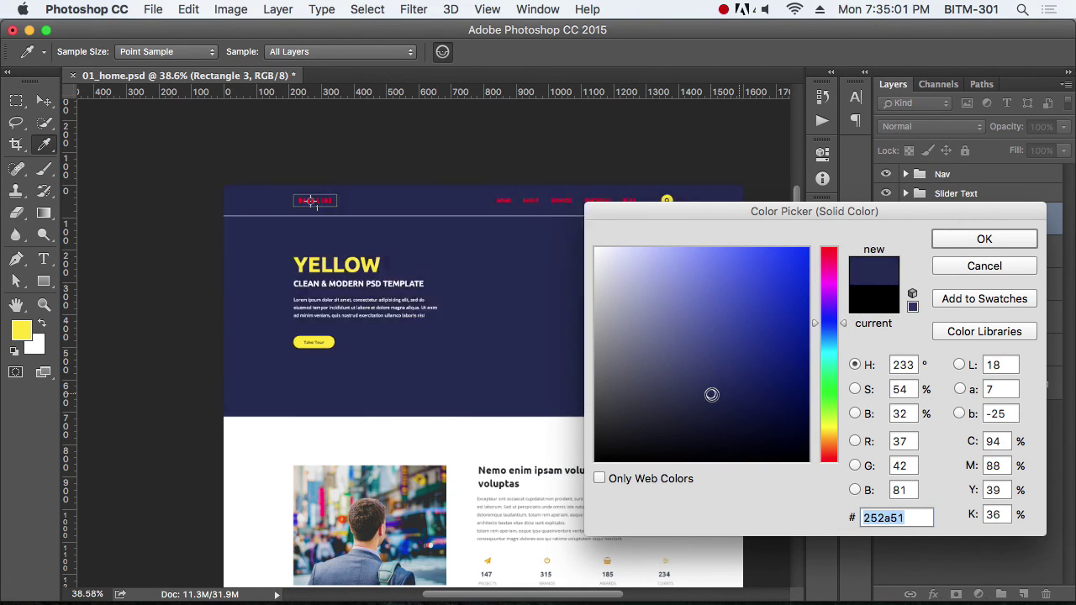
left_click(752, 379)
left_click(744, 392)
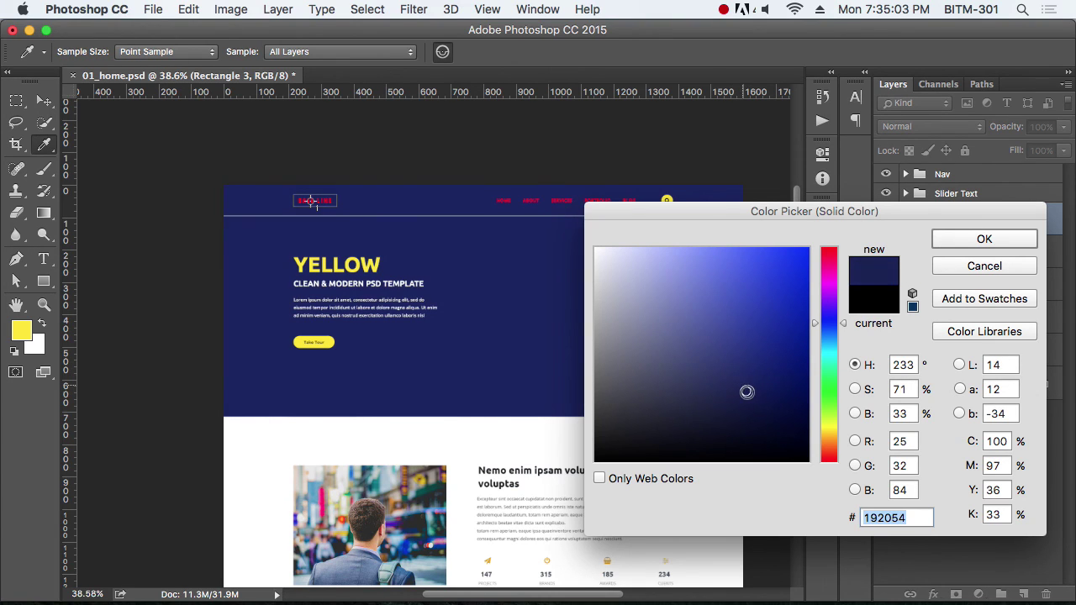
left_click(1001, 242)
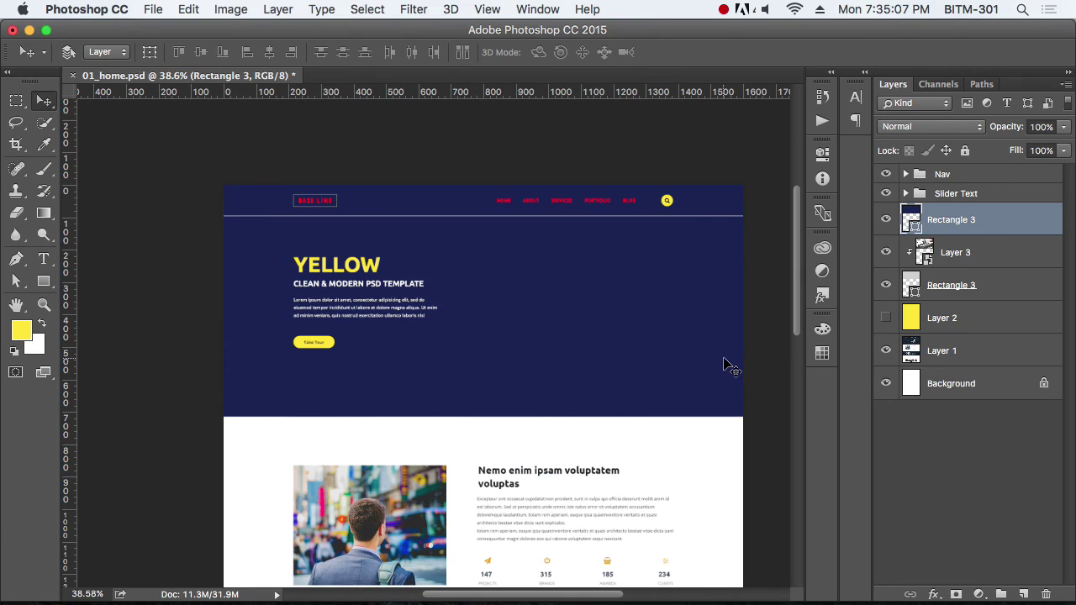
Step: Try several overlay opacities, settling at 90%
left_click(822, 353)
key("5")
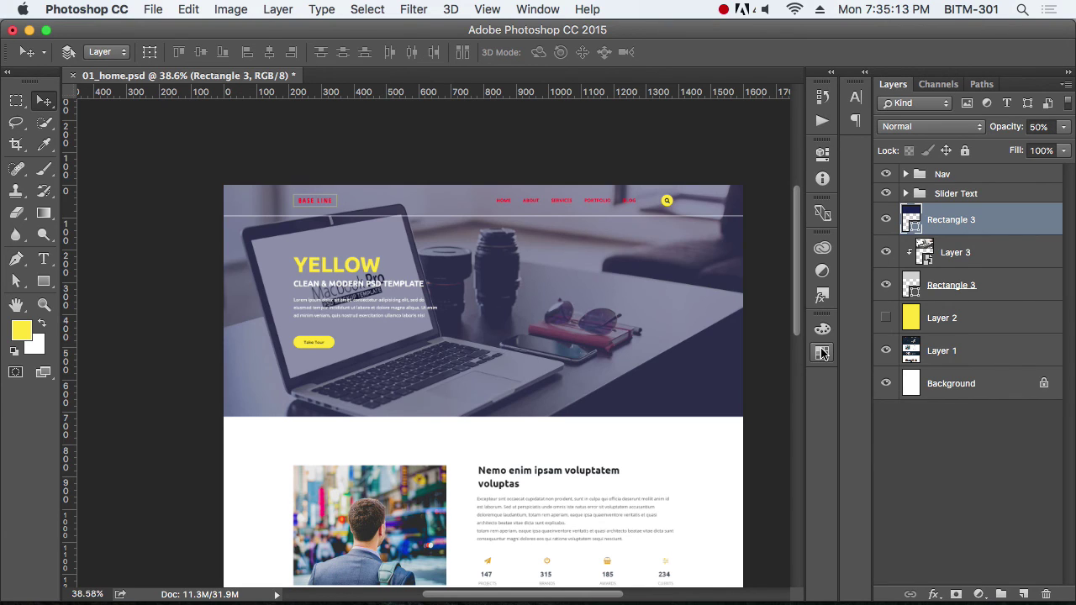
key("8")
key("7")
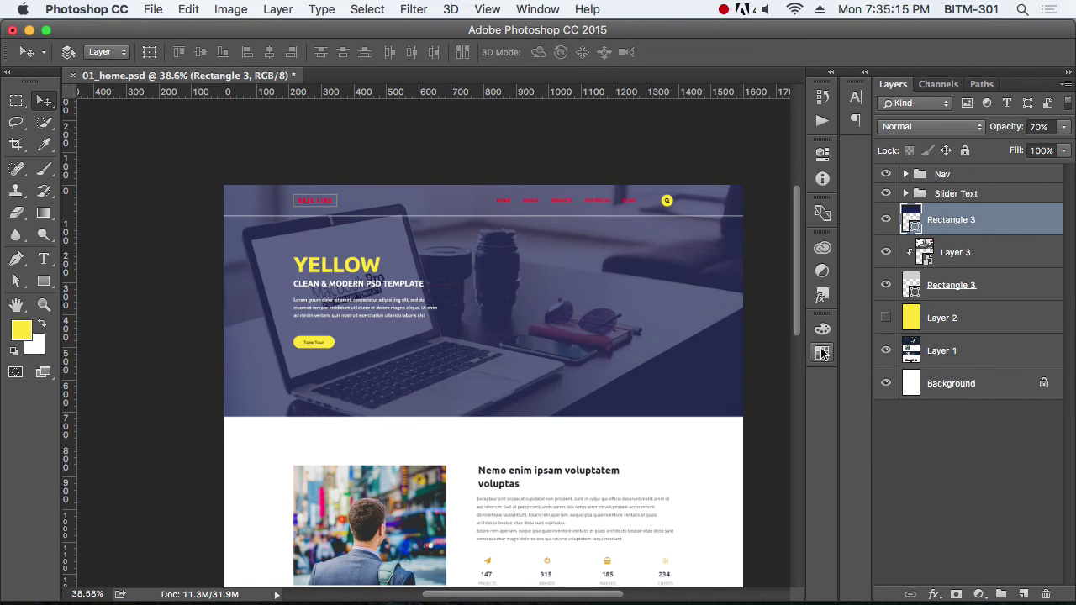
key("8")
key("9")
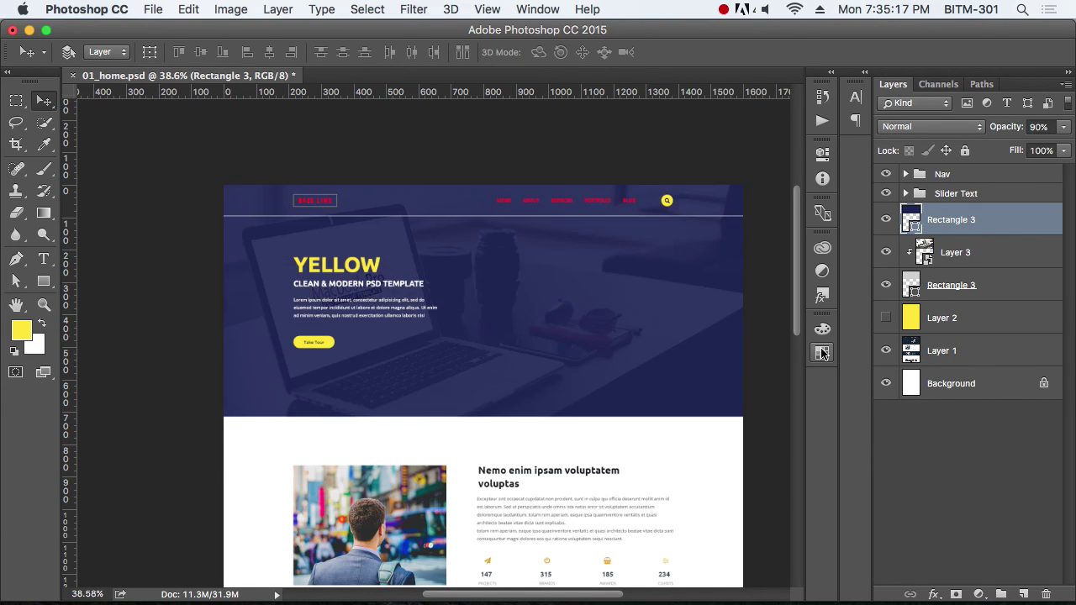
Step: Try Multiply, Normal and Dissolve blending, settling the overlay on Darker Color
left_click(925, 126)
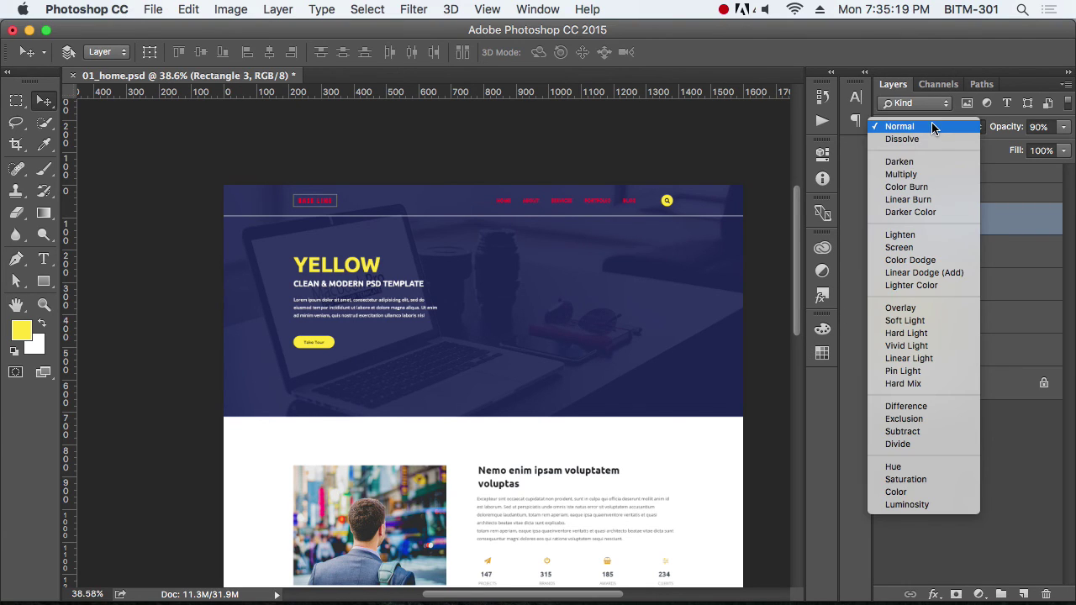
left_click(921, 175)
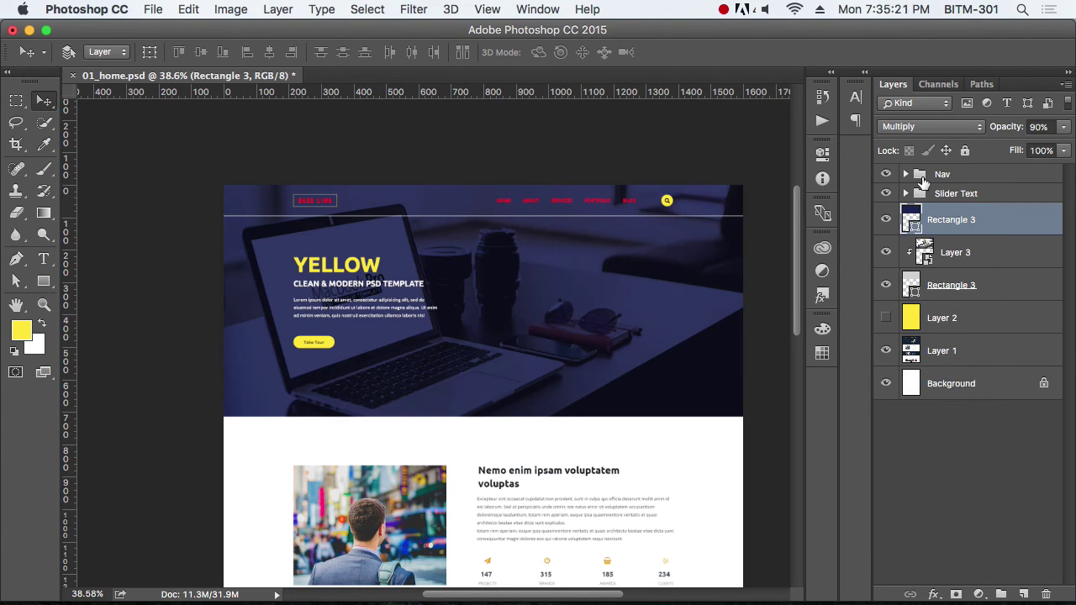
left_click(944, 127)
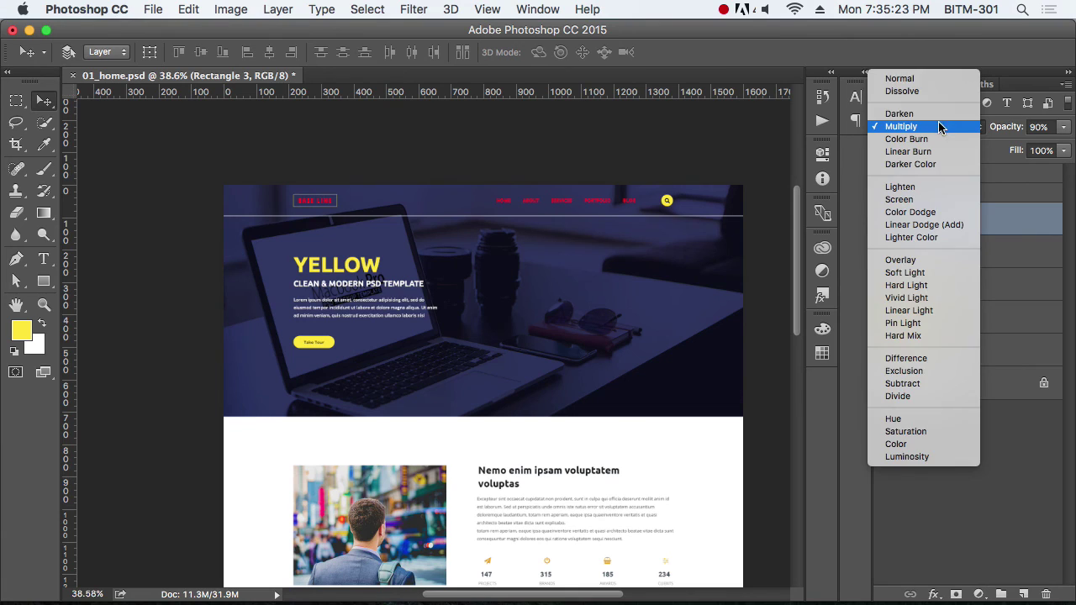
left_click(932, 80)
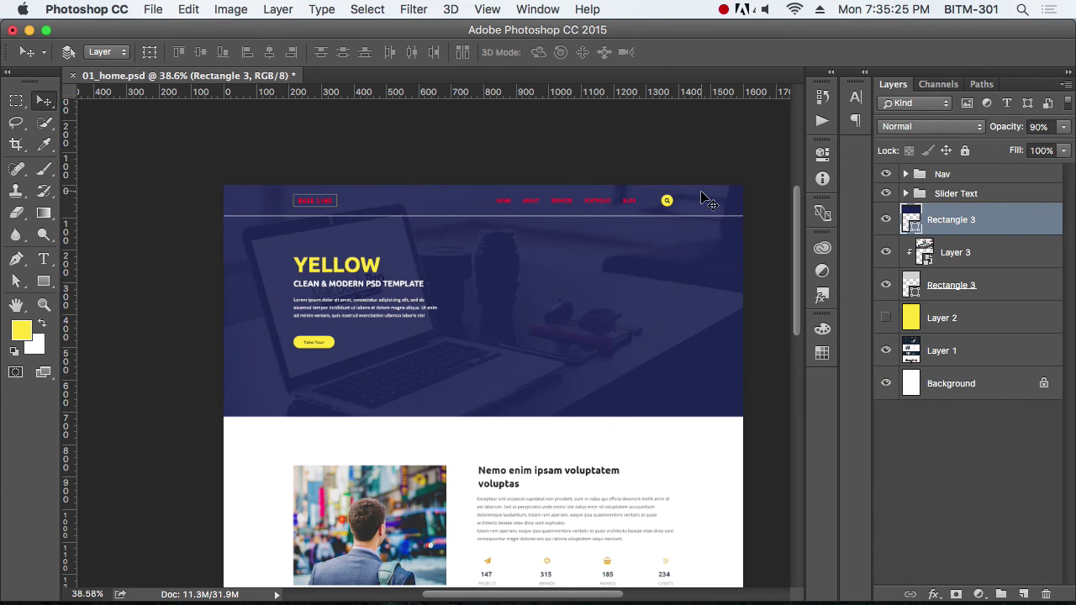
left_click(934, 127)
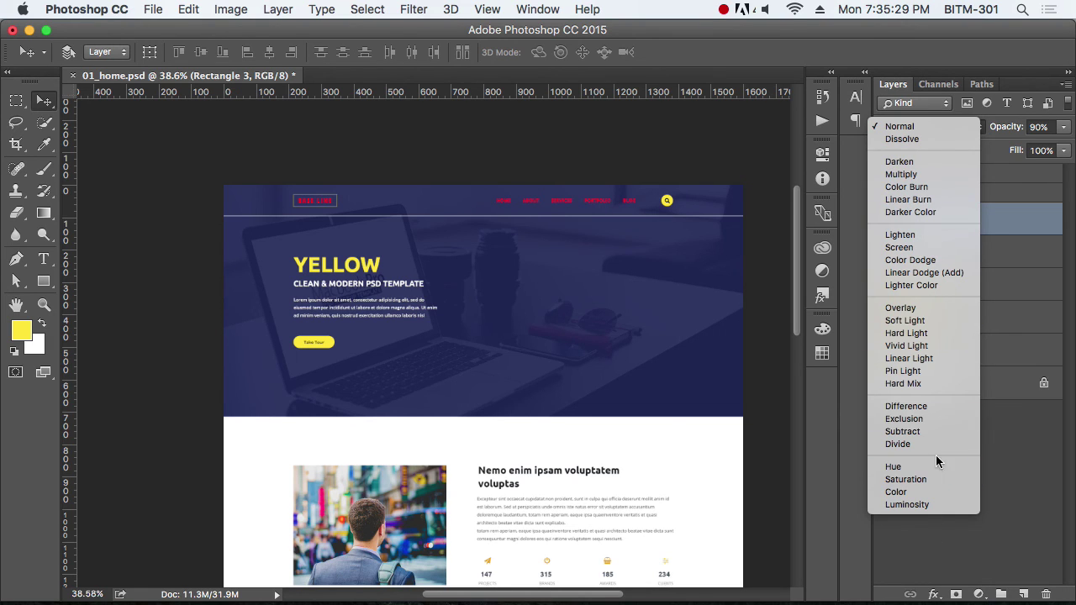
left_click(902, 140)
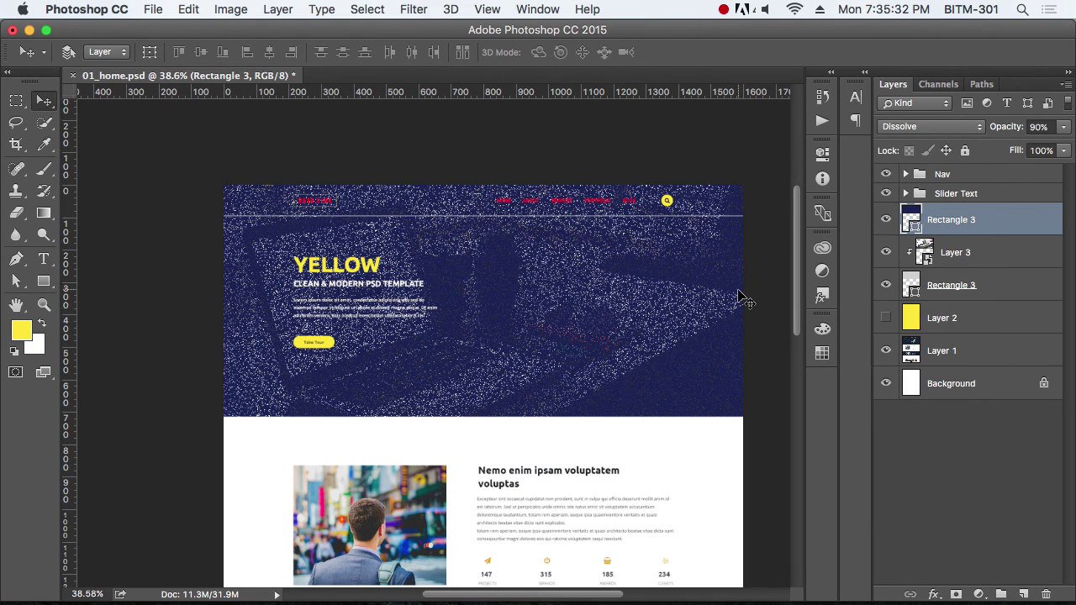
key("Down")
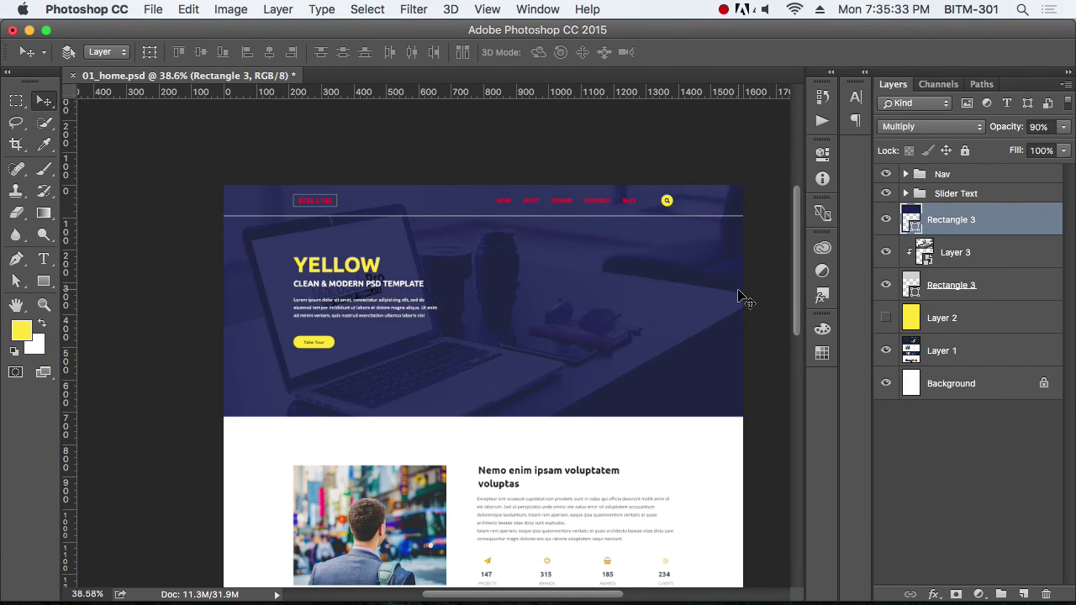
key("Down")
key("Down")
key("Down")
key("Down")
key("Up")
key("Down")
Step: Set the overlay opacity to 95% and zoom in to inspect the hero
key("9")
key("5")
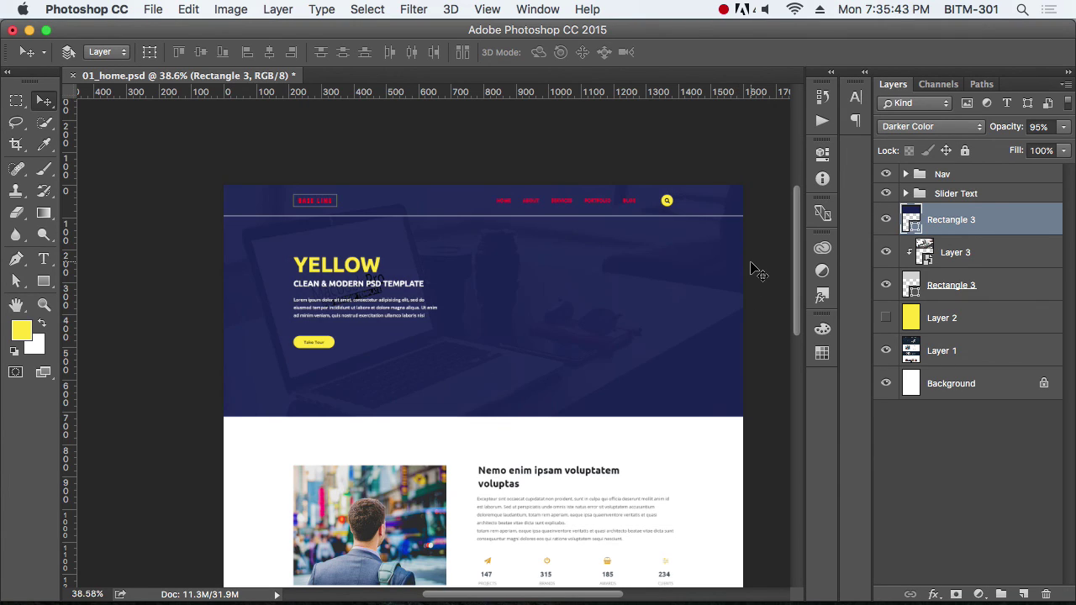
key("super+plus")
key("super+plus")
key("super+plus")
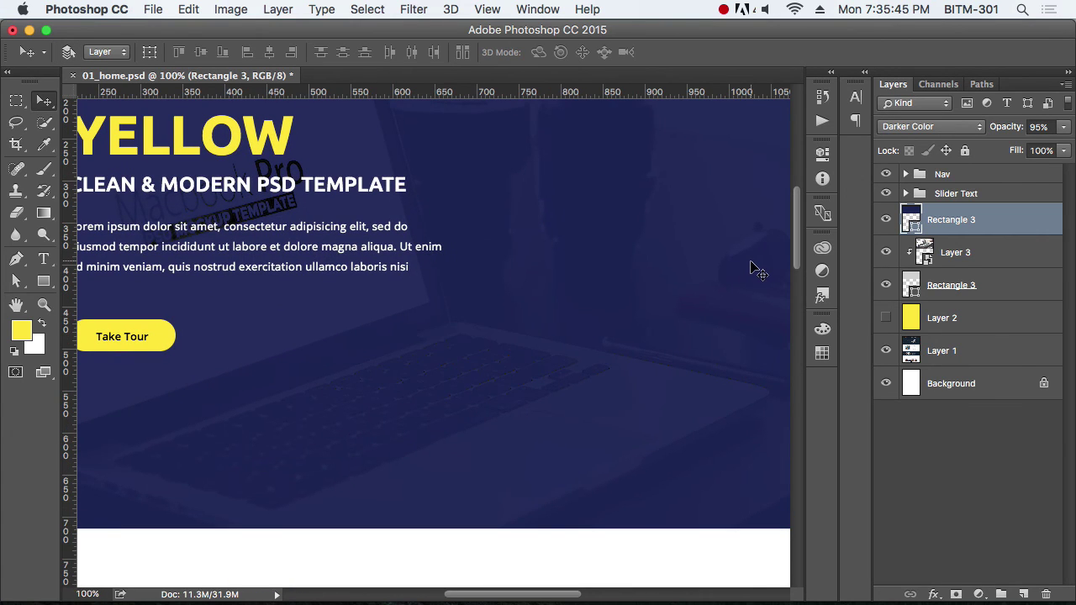
left_click(432, 313, "alt+super")
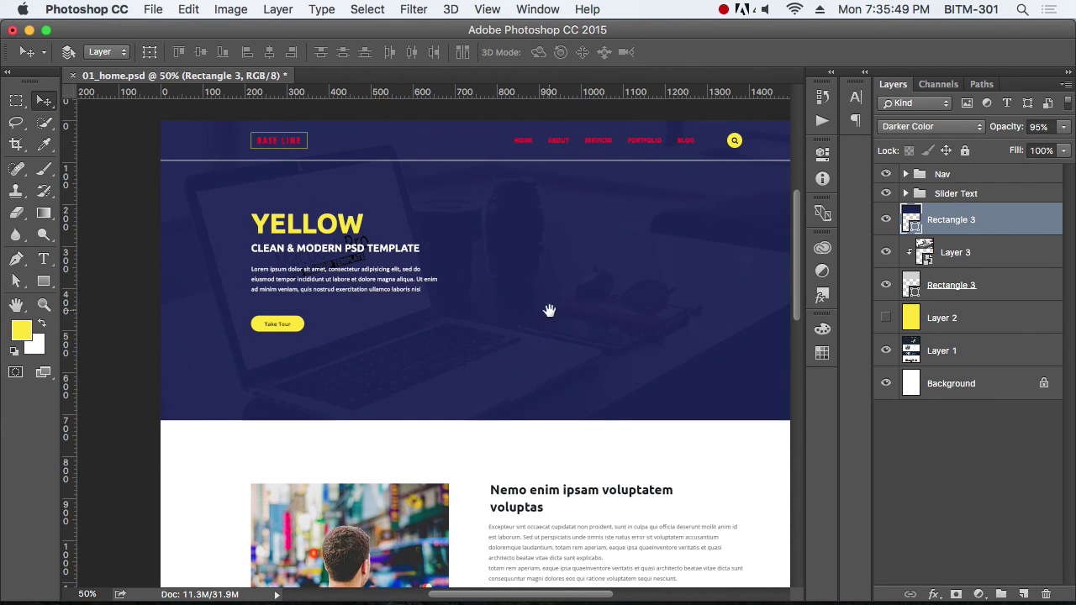
left_click_drag(519, 321, 452, 336)
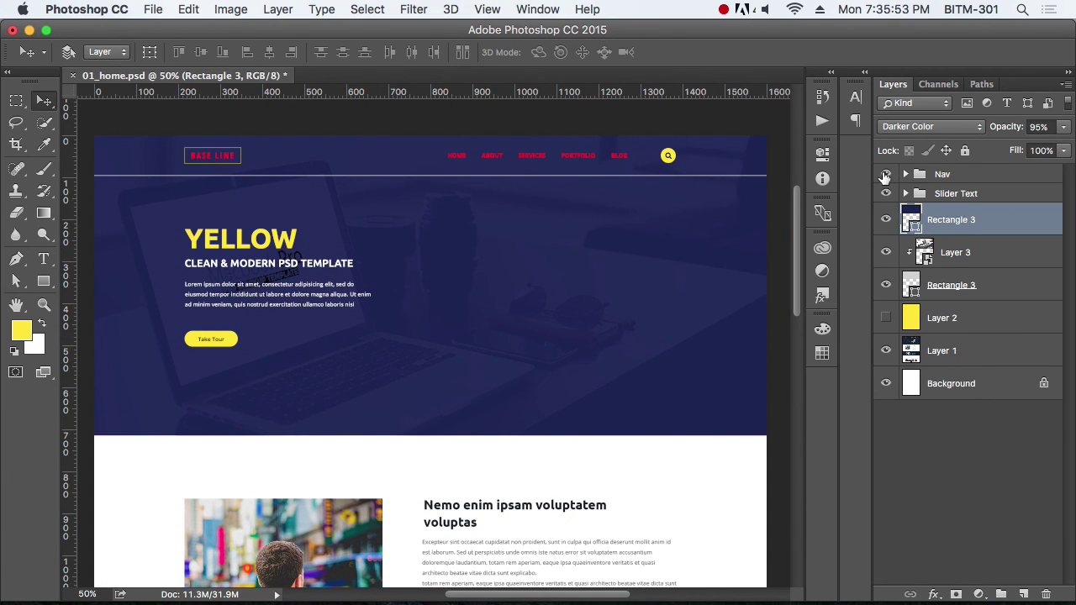
left_click(906, 174)
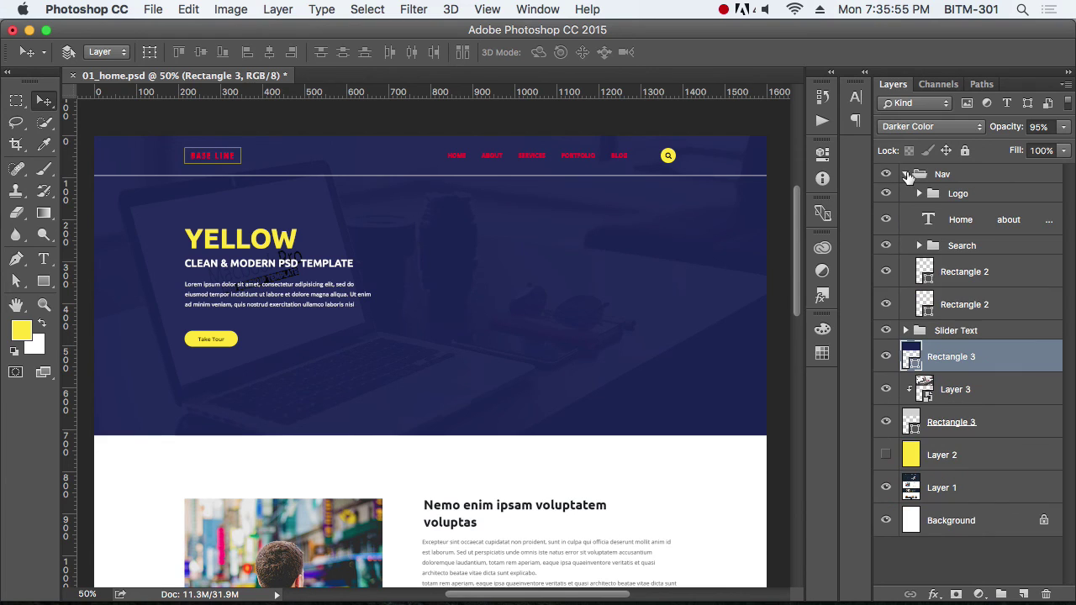
Step: Colour the BASE LINE logo text with the headline's yellow
left_click(919, 193)
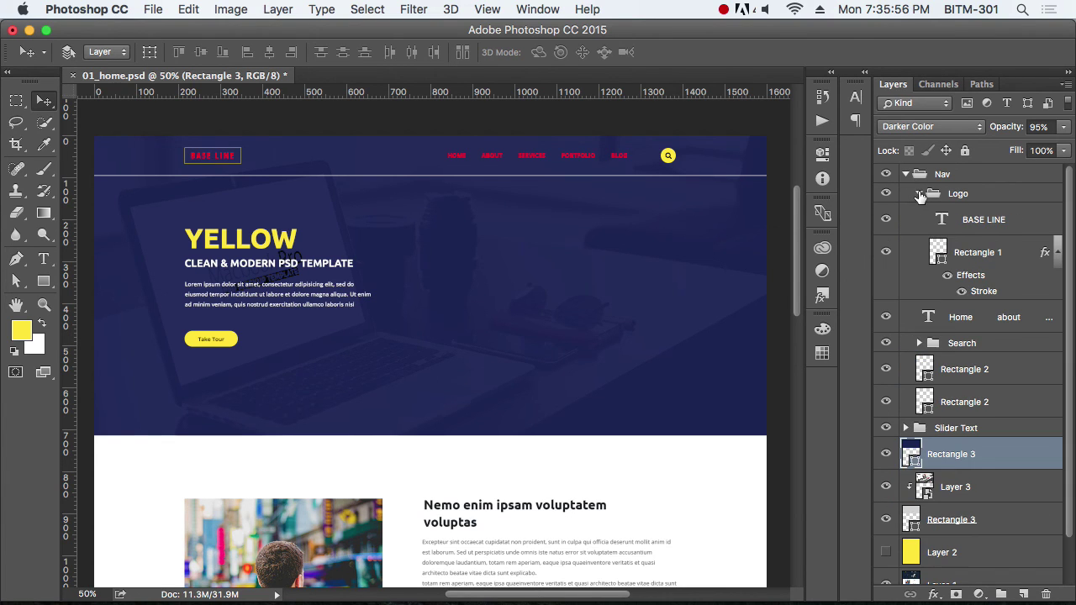
left_click(978, 220)
scroll(213, 156, "up", 5)
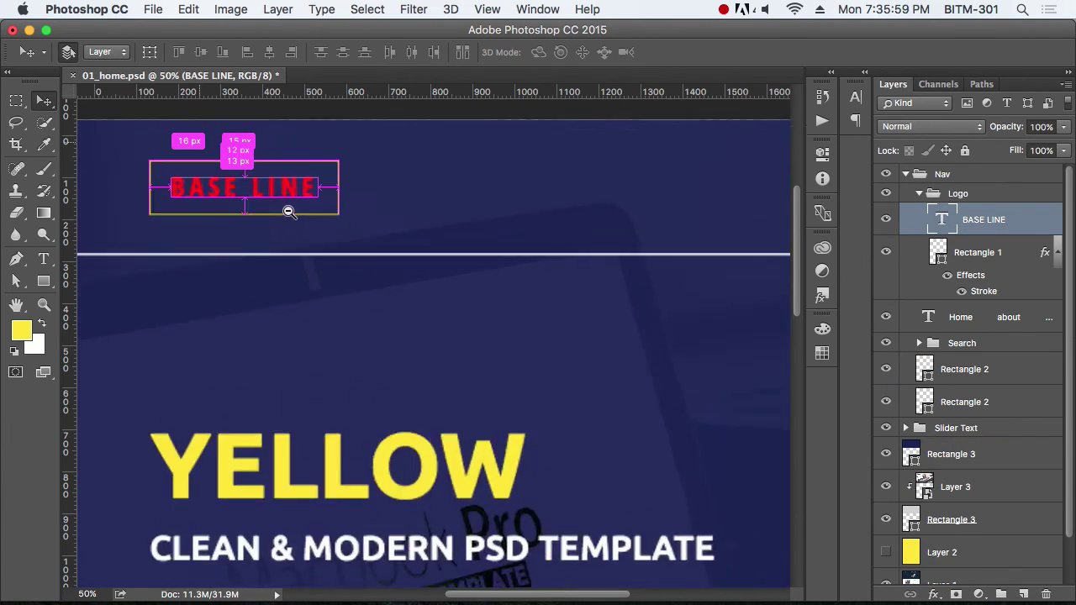
key("t")
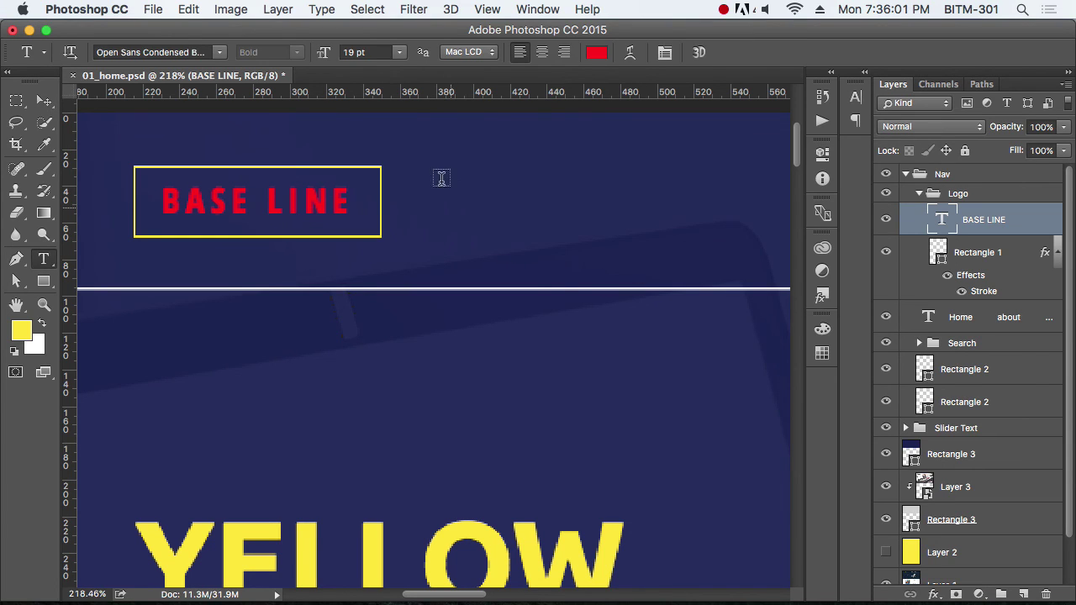
left_click(597, 53)
left_click(454, 534)
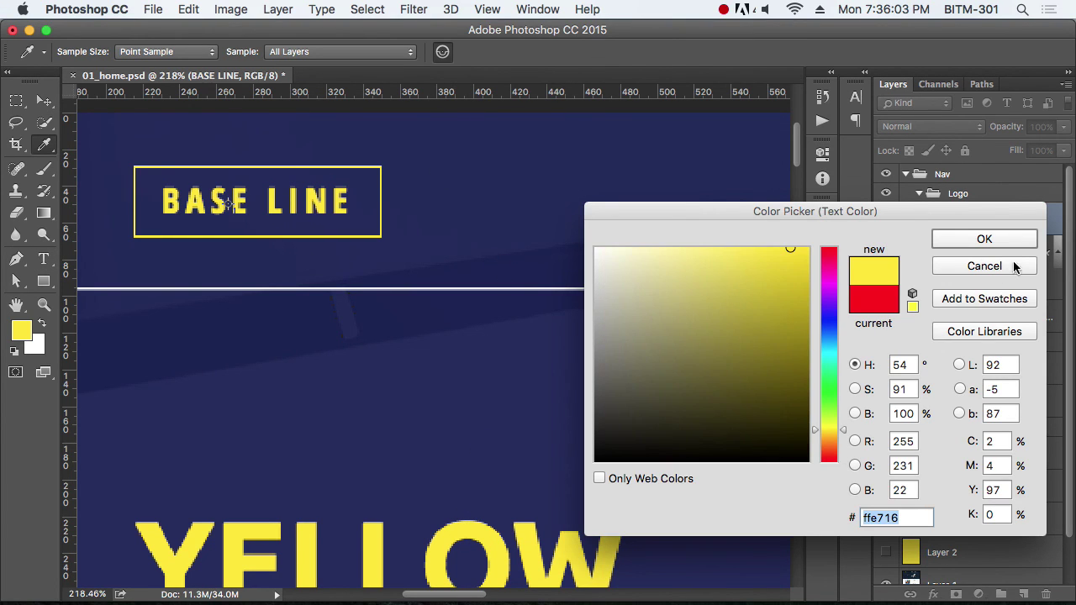
left_click(961, 247)
left_click(46, 102)
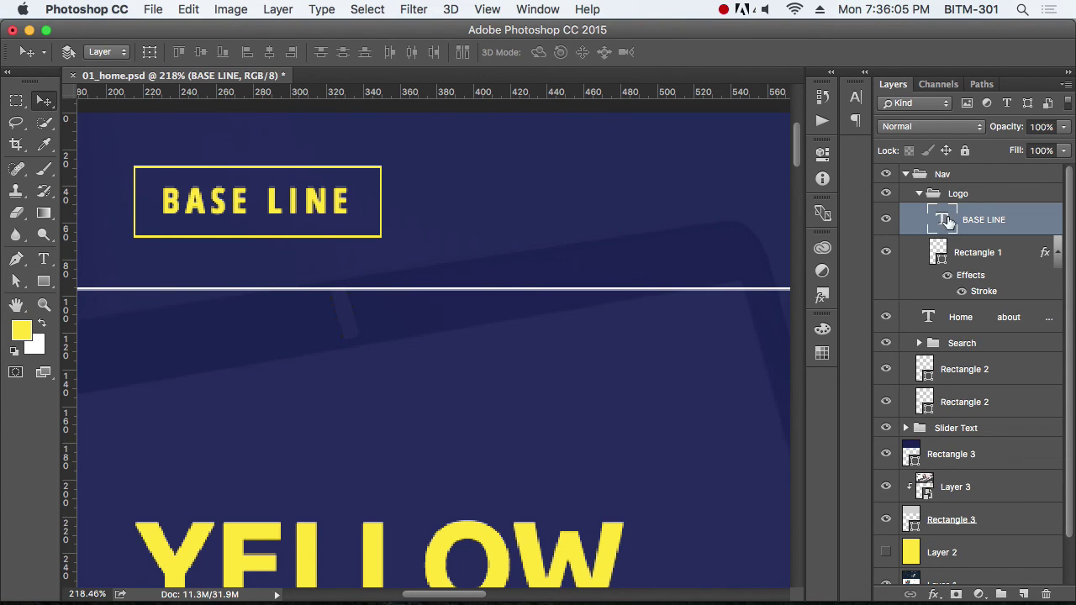
Step: Collapse the Logo and Nav groups and toggle the overlays to compare with the original photo
left_click(920, 195)
scroll(597, 238, "down", 2)
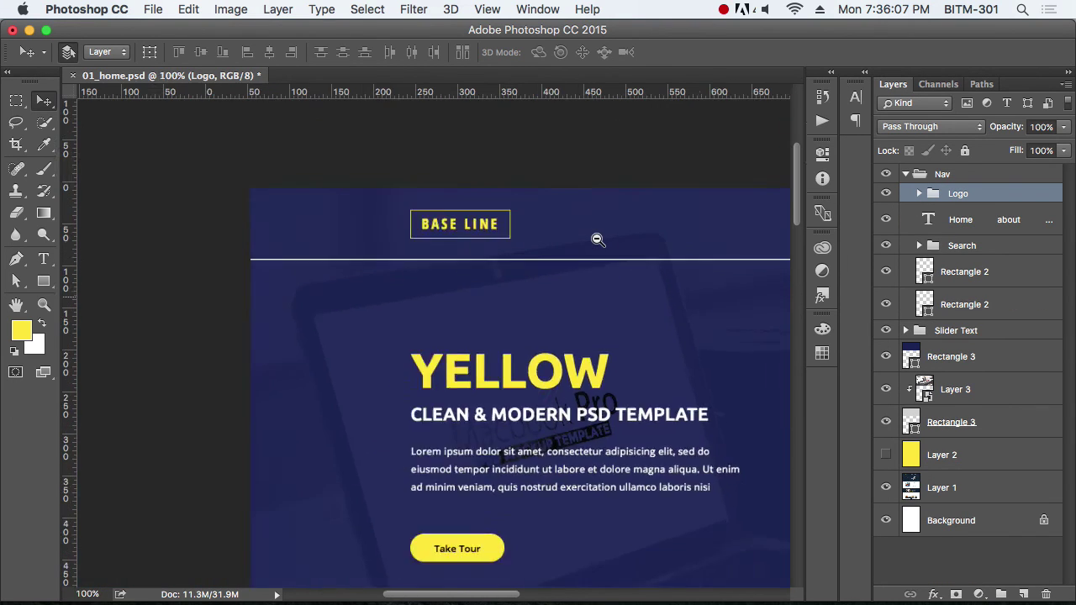
scroll(606, 244, "down", 2)
left_click_drag(615, 251, 420, 250)
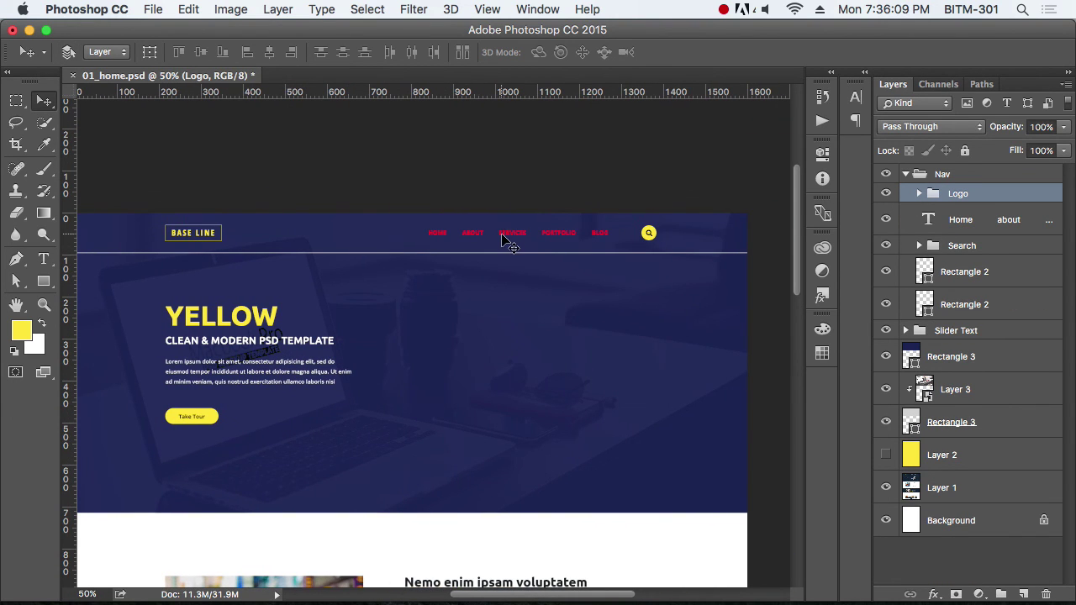
left_click(905, 174)
left_click_drag(884, 177, 885, 285)
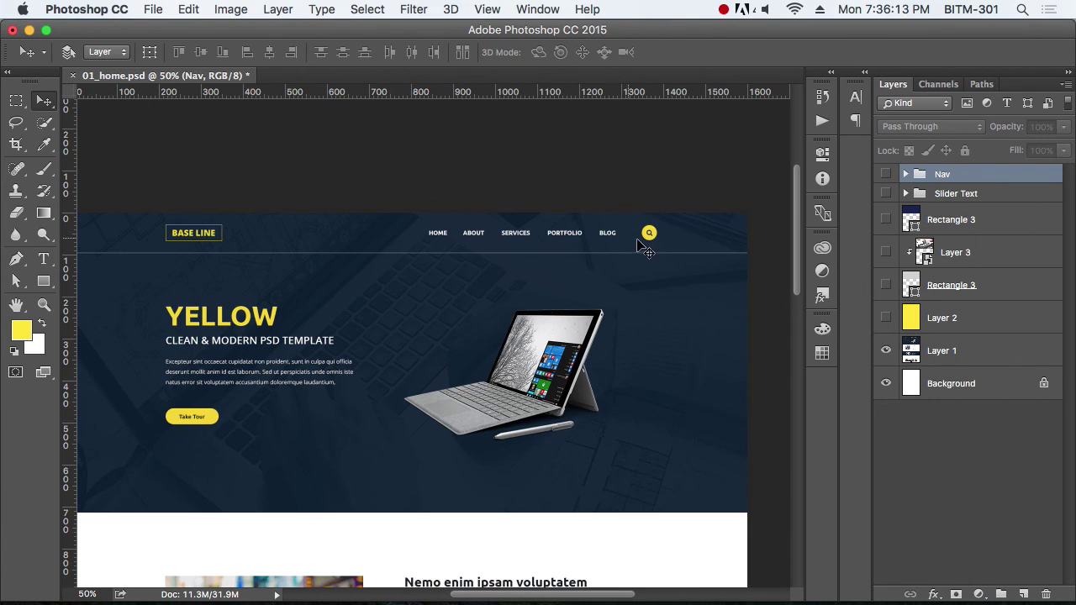
left_click_drag(886, 285, 885, 174)
Step: Delete the hidden yellow Layer 2 and make the Home/about nav text white
left_click(948, 324)
key("Delete")
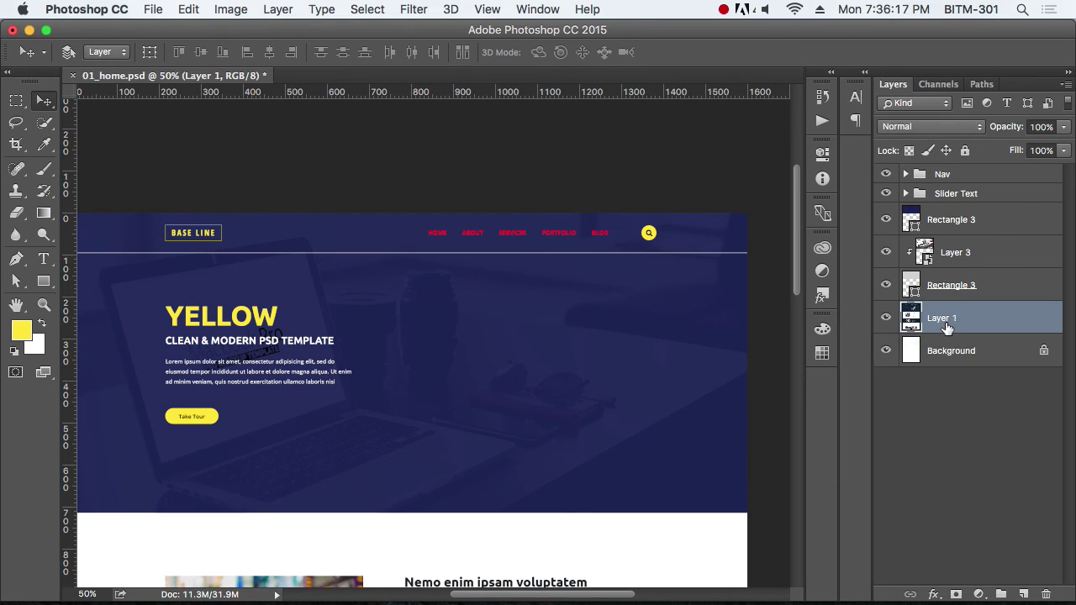
left_click(906, 174)
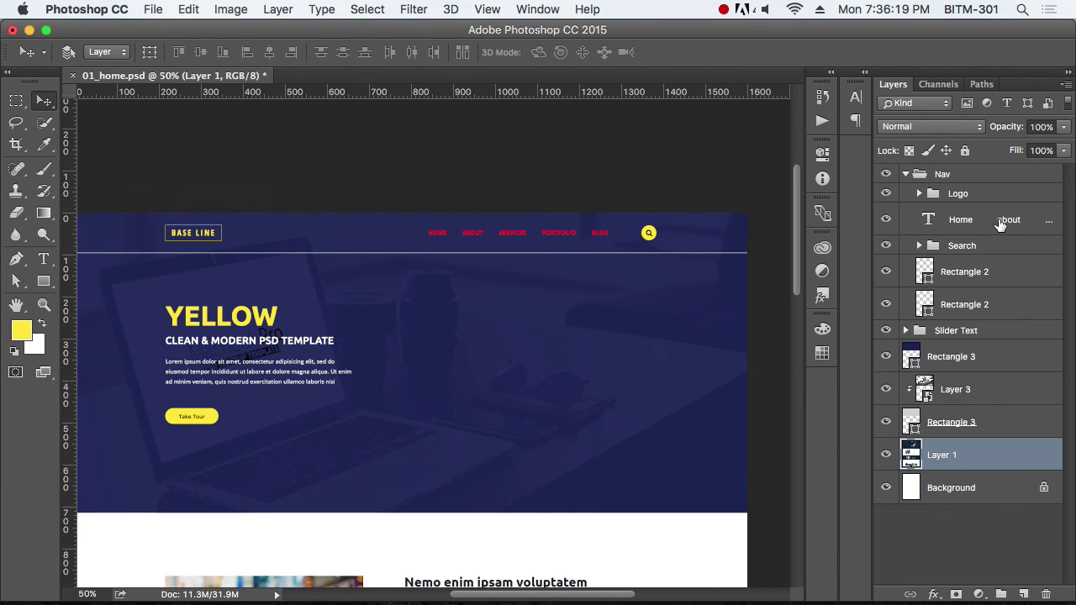
left_click(974, 225)
key("t")
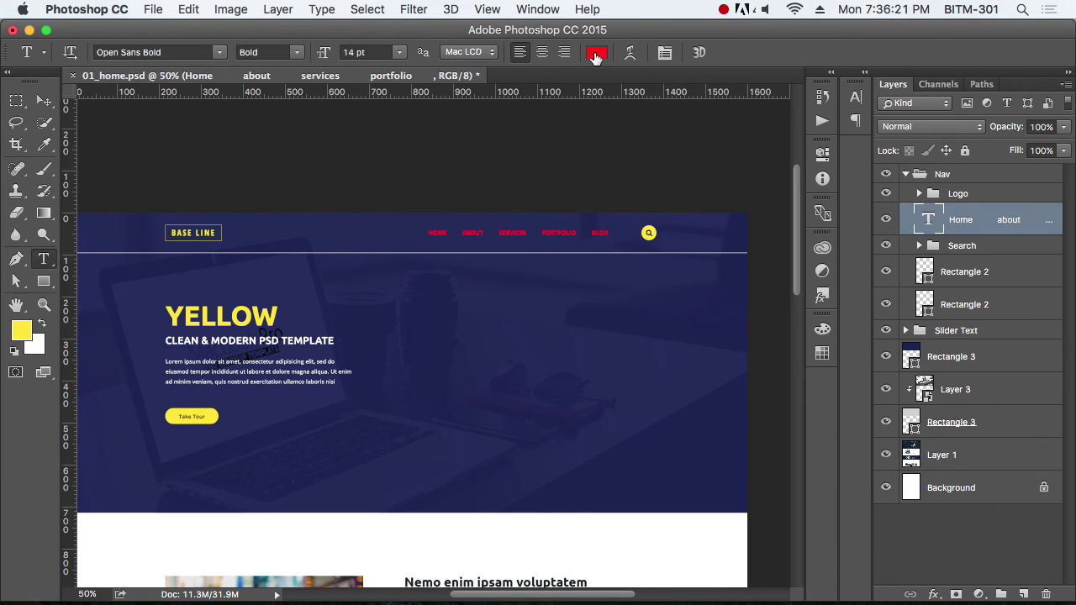
left_click(595, 52)
left_click_drag(685, 275, 499, 172)
left_click(1008, 244)
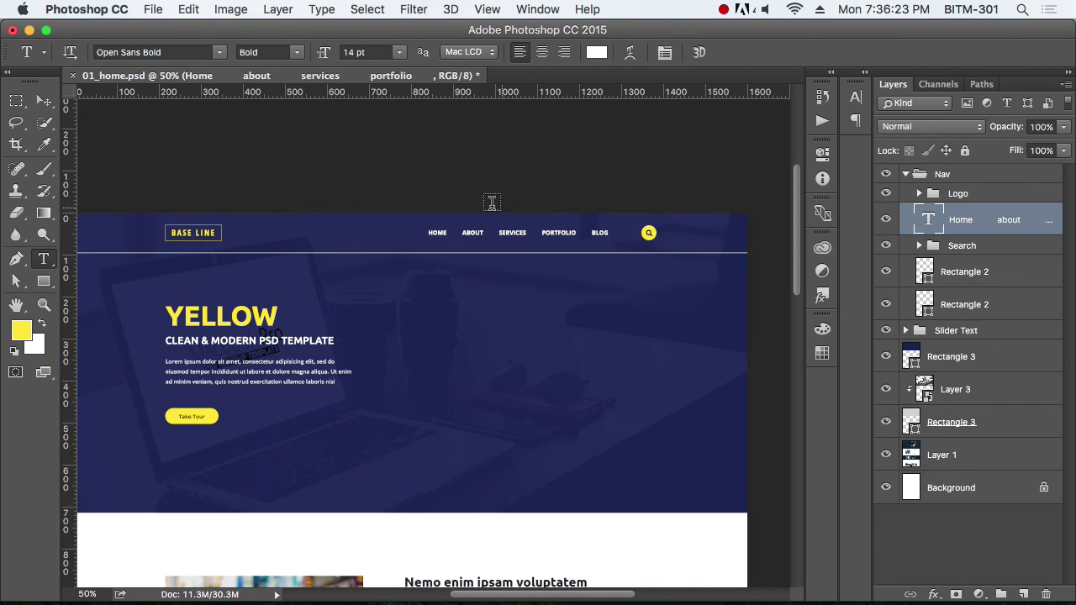
left_click(45, 103)
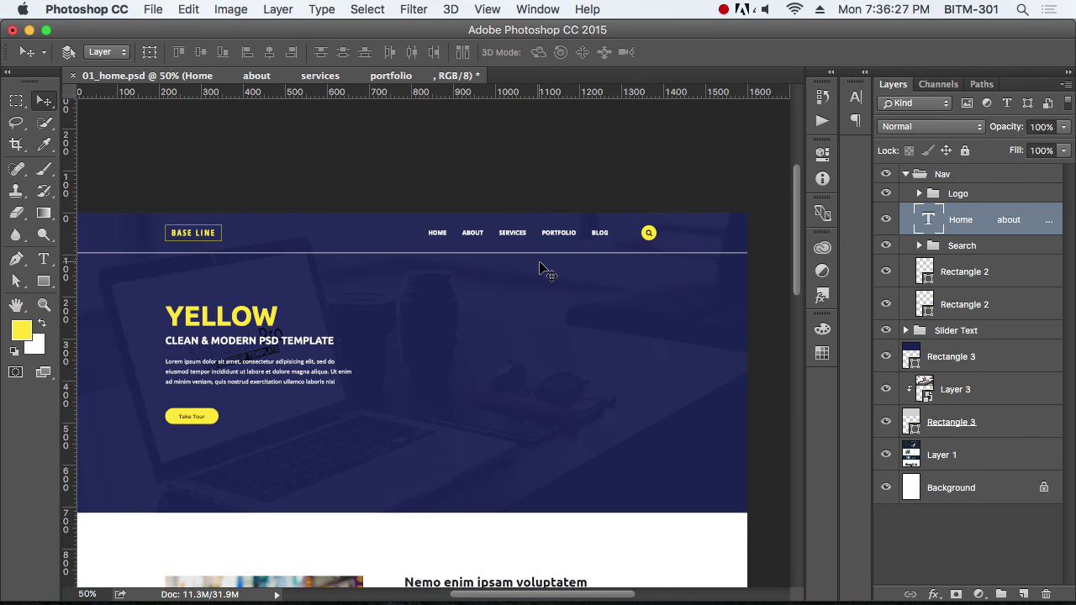
Step: Colour the word HOME yellow, sampled from the YELLOW headline
scroll(510, 241, "up", 5)
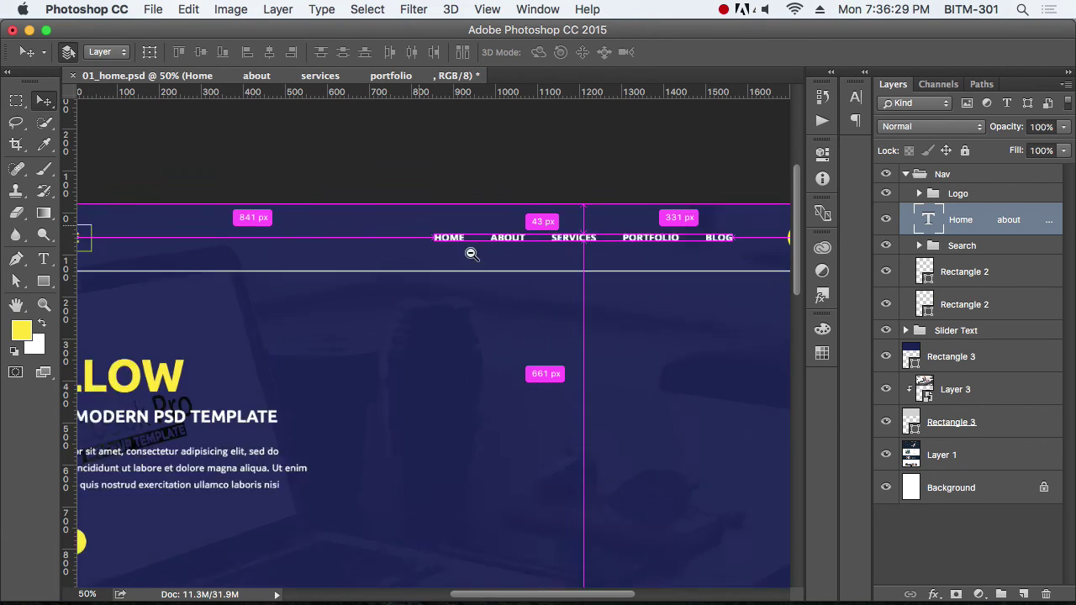
key("t")
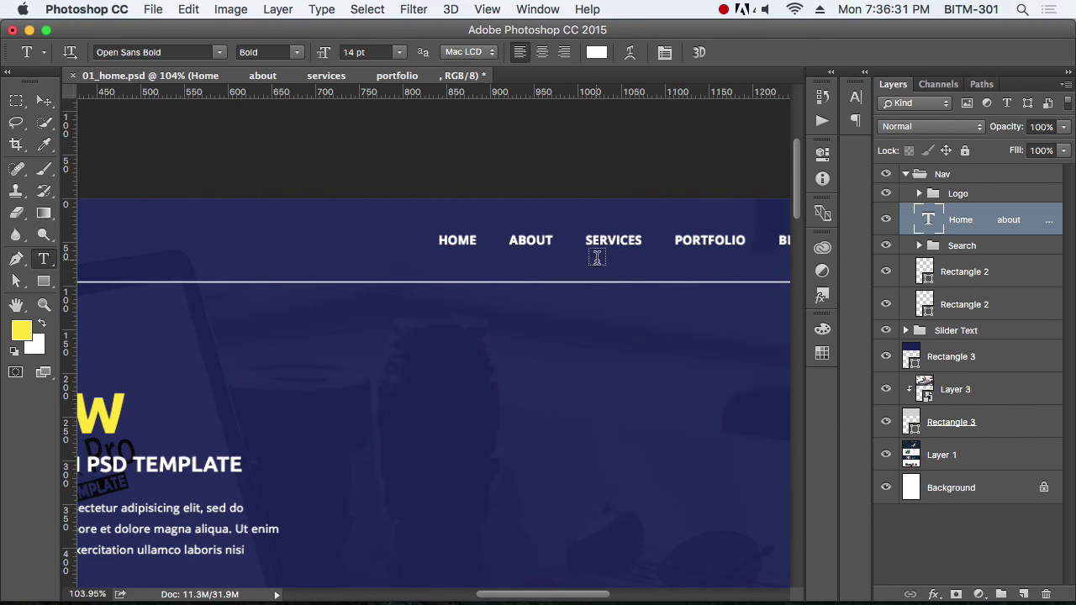
left_click_drag(476, 240, 432, 238)
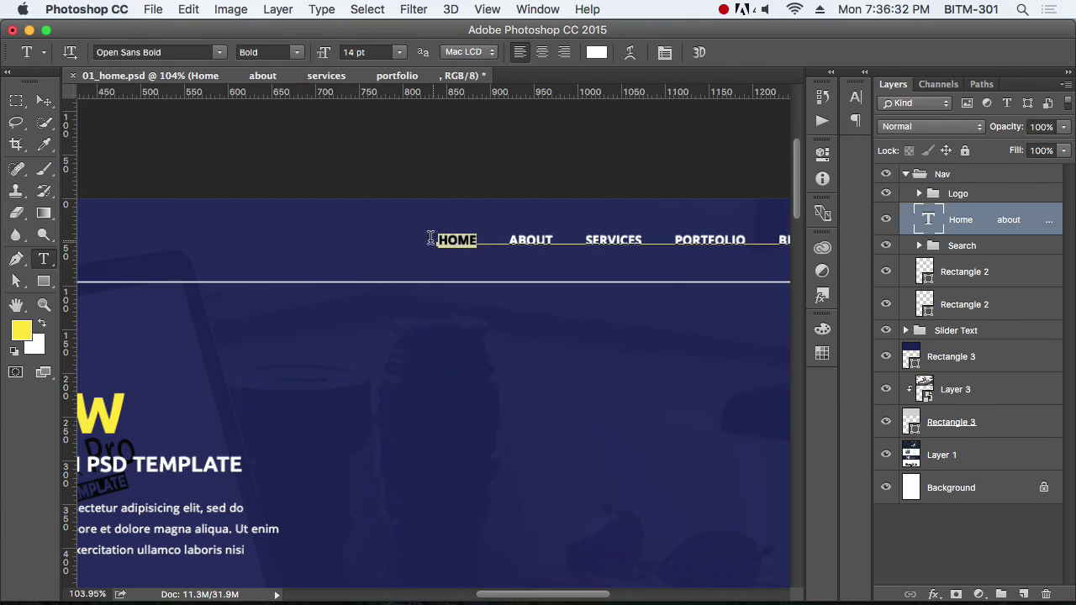
left_click(596, 53)
left_click(120, 409)
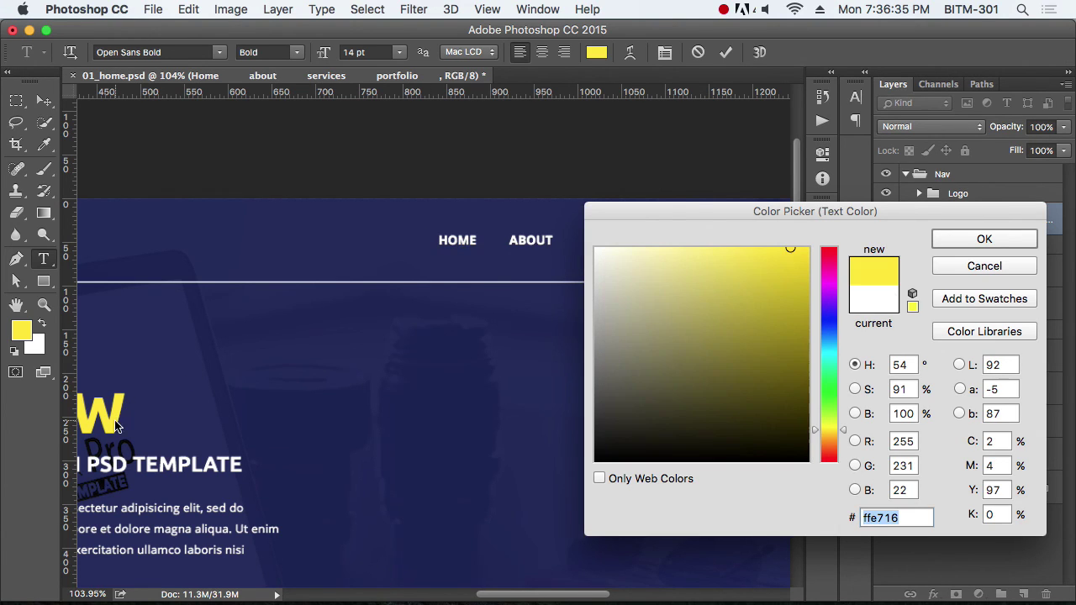
left_click(983, 240)
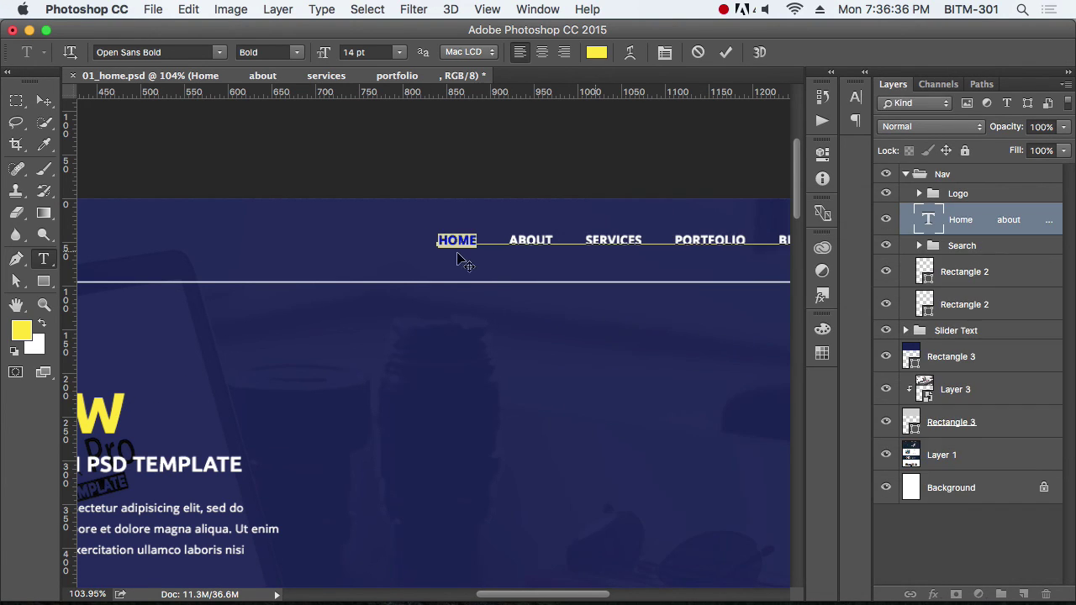
left_click(43, 100)
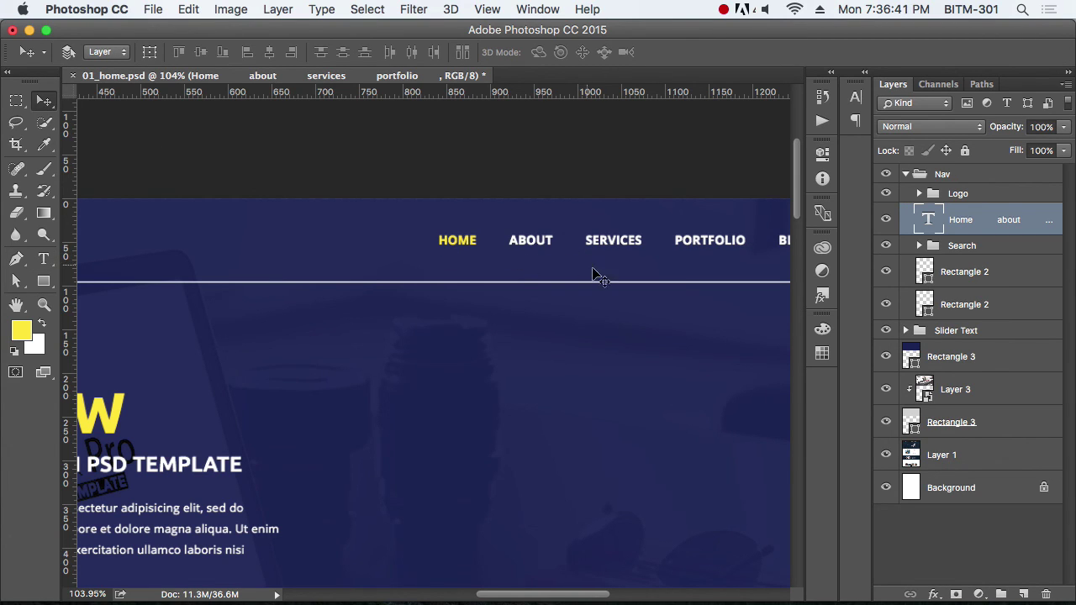
Step: Collapse the Nav group, zoom out to the whole page, and select the upper Rectangle 3
key("super+1")
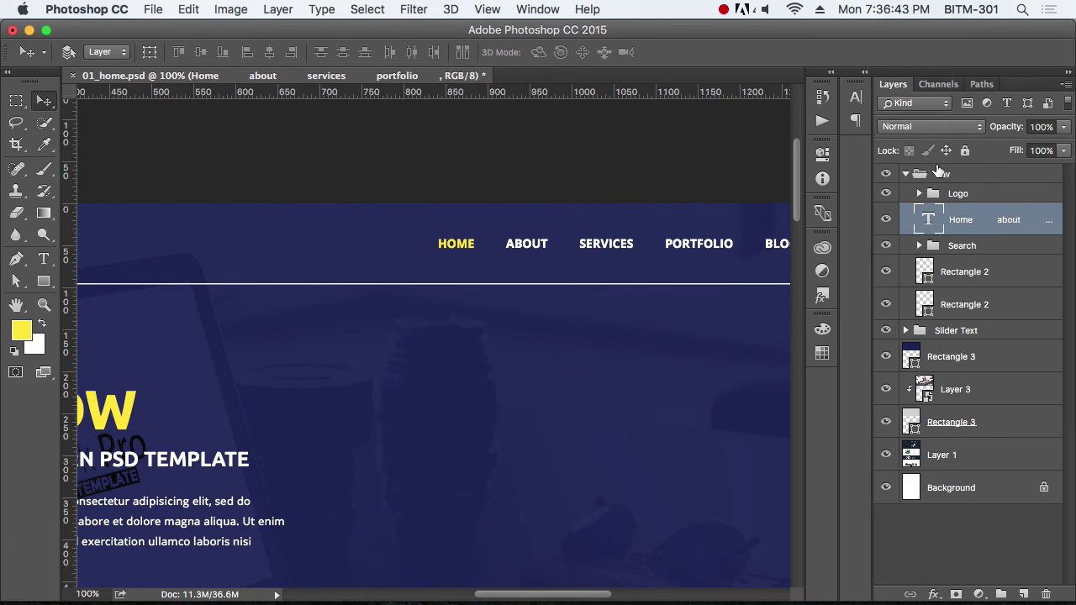
left_click(905, 174)
left_click(572, 274, "alt")
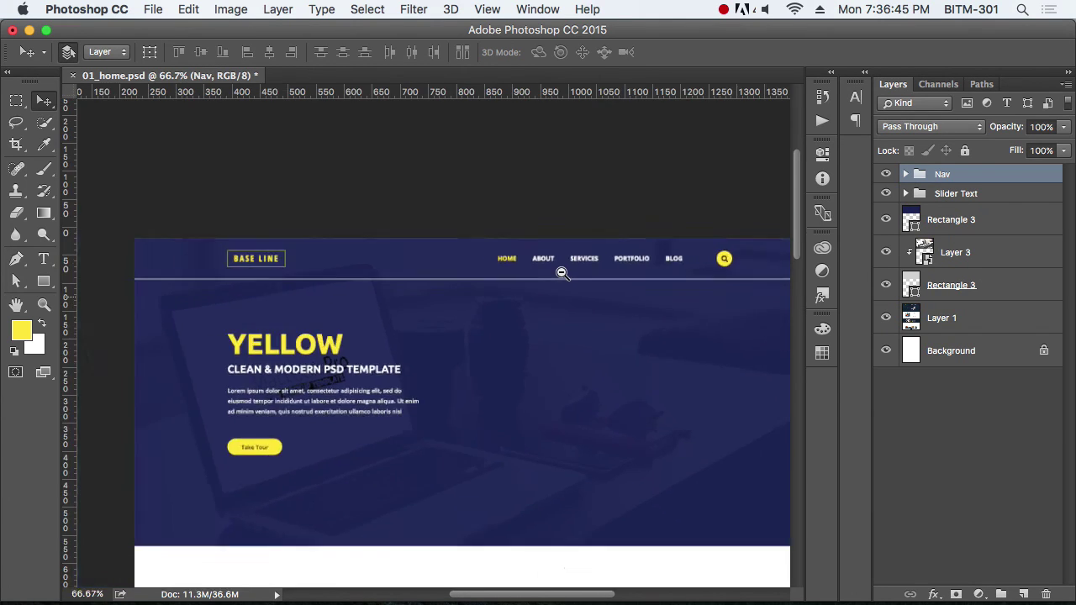
left_click_drag(627, 300, 614, 260)
left_click(965, 226)
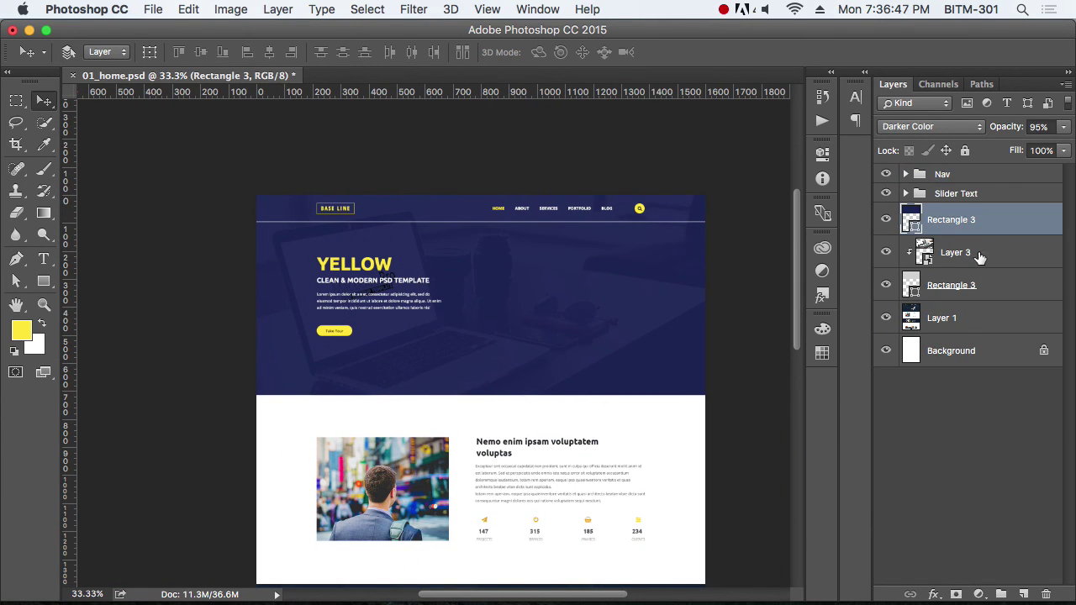
Step: Group the two Rectangle 3 layers and Layer 3 as 'Slider BG'
left_click(1008, 288, "shift")
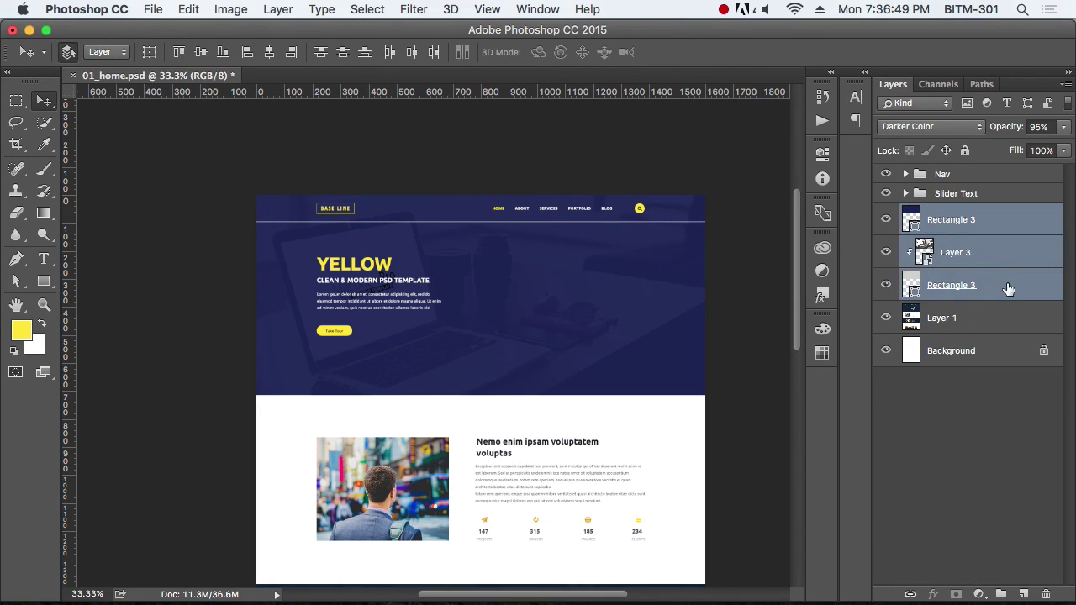
key("super+g")
double_click(952, 213)
type("S")
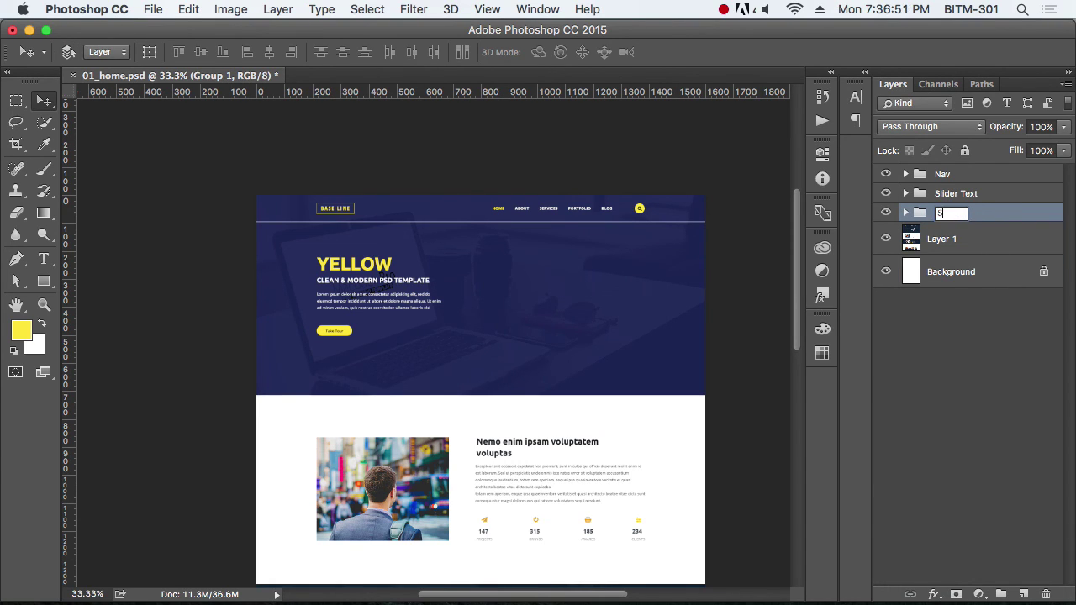
type("lider BG")
key("Return")
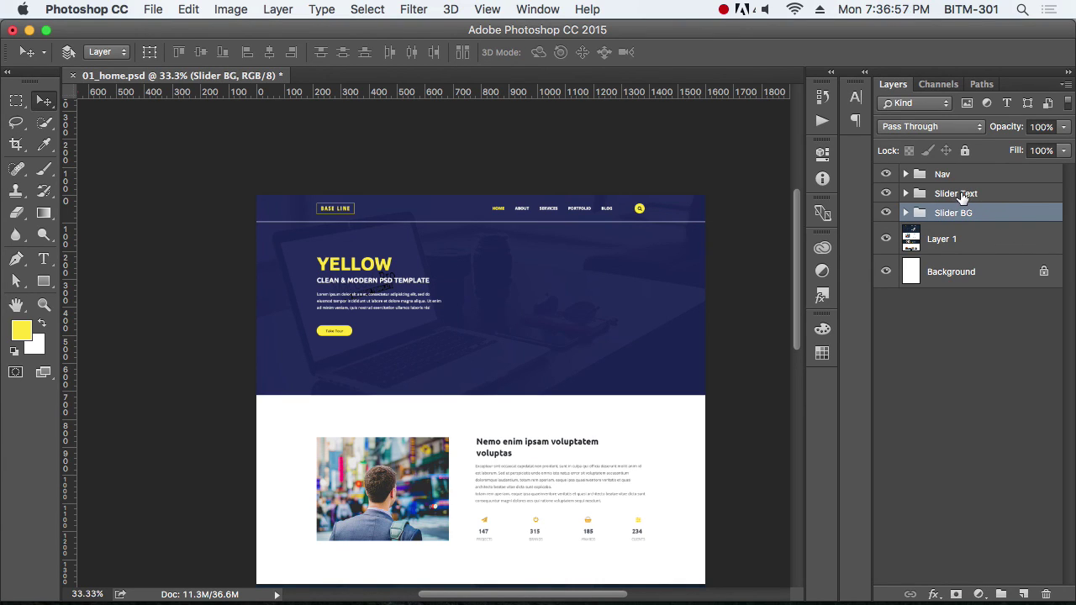
Step: Group Slider Text with Slider BG into a group named 'Slider'
left_click(966, 197, "shift")
key("ctrl+g")
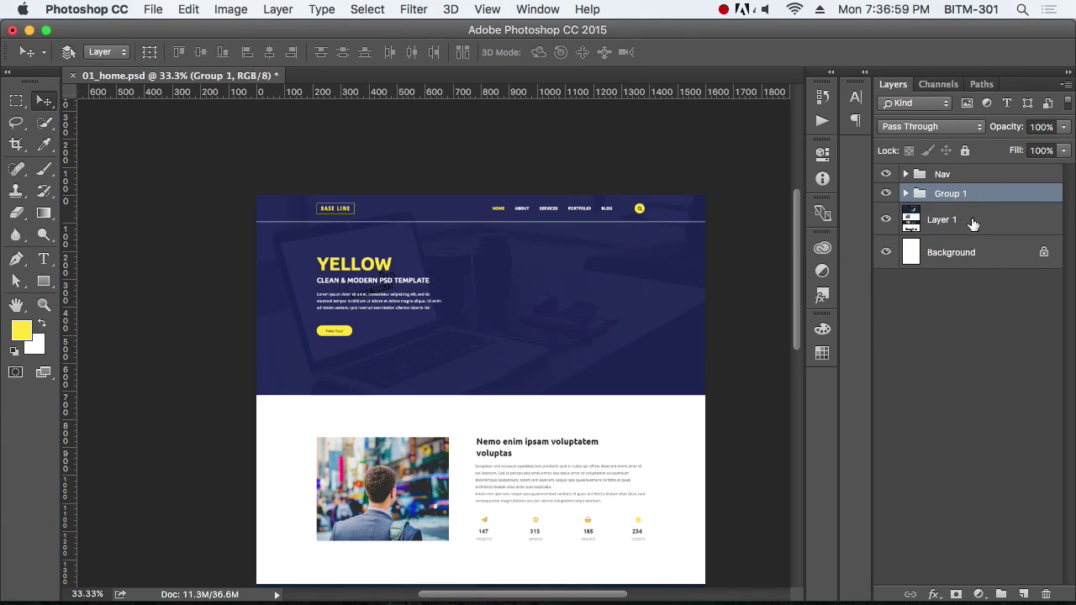
double_click(953, 195)
type("Slider")
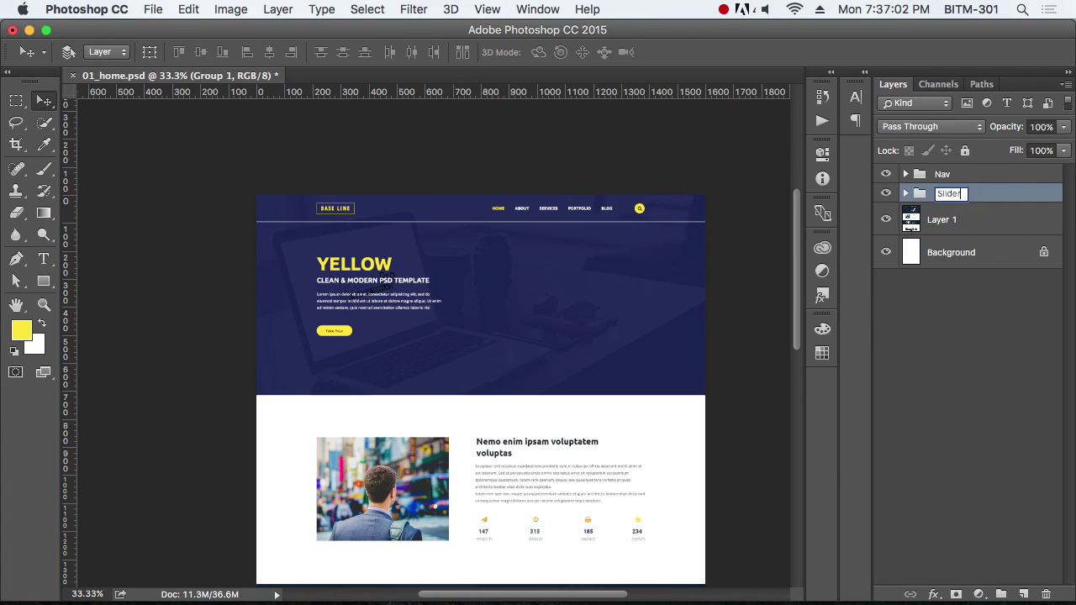
key("Return")
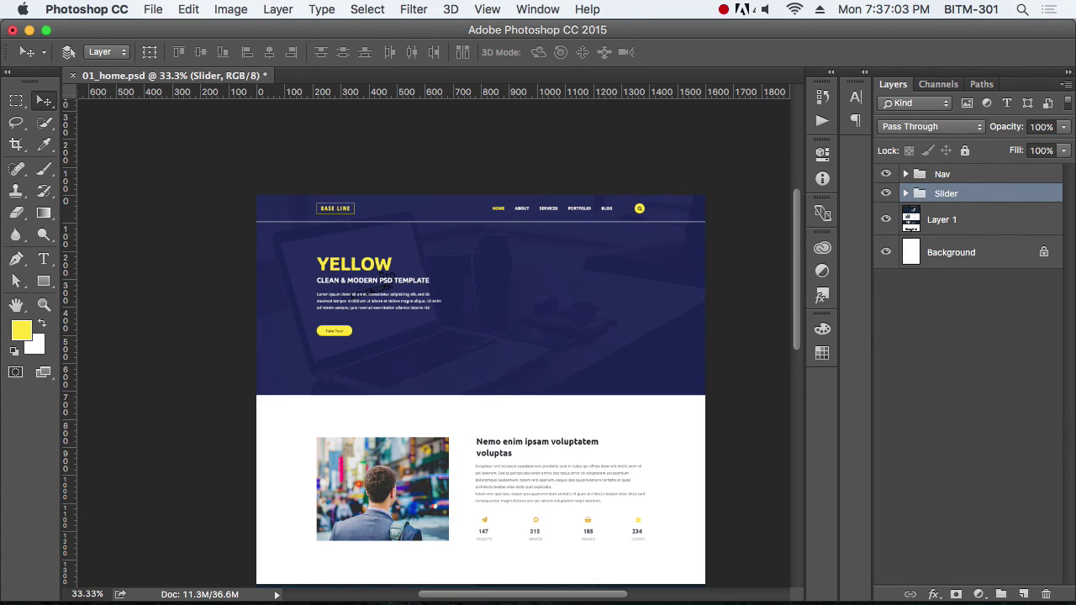